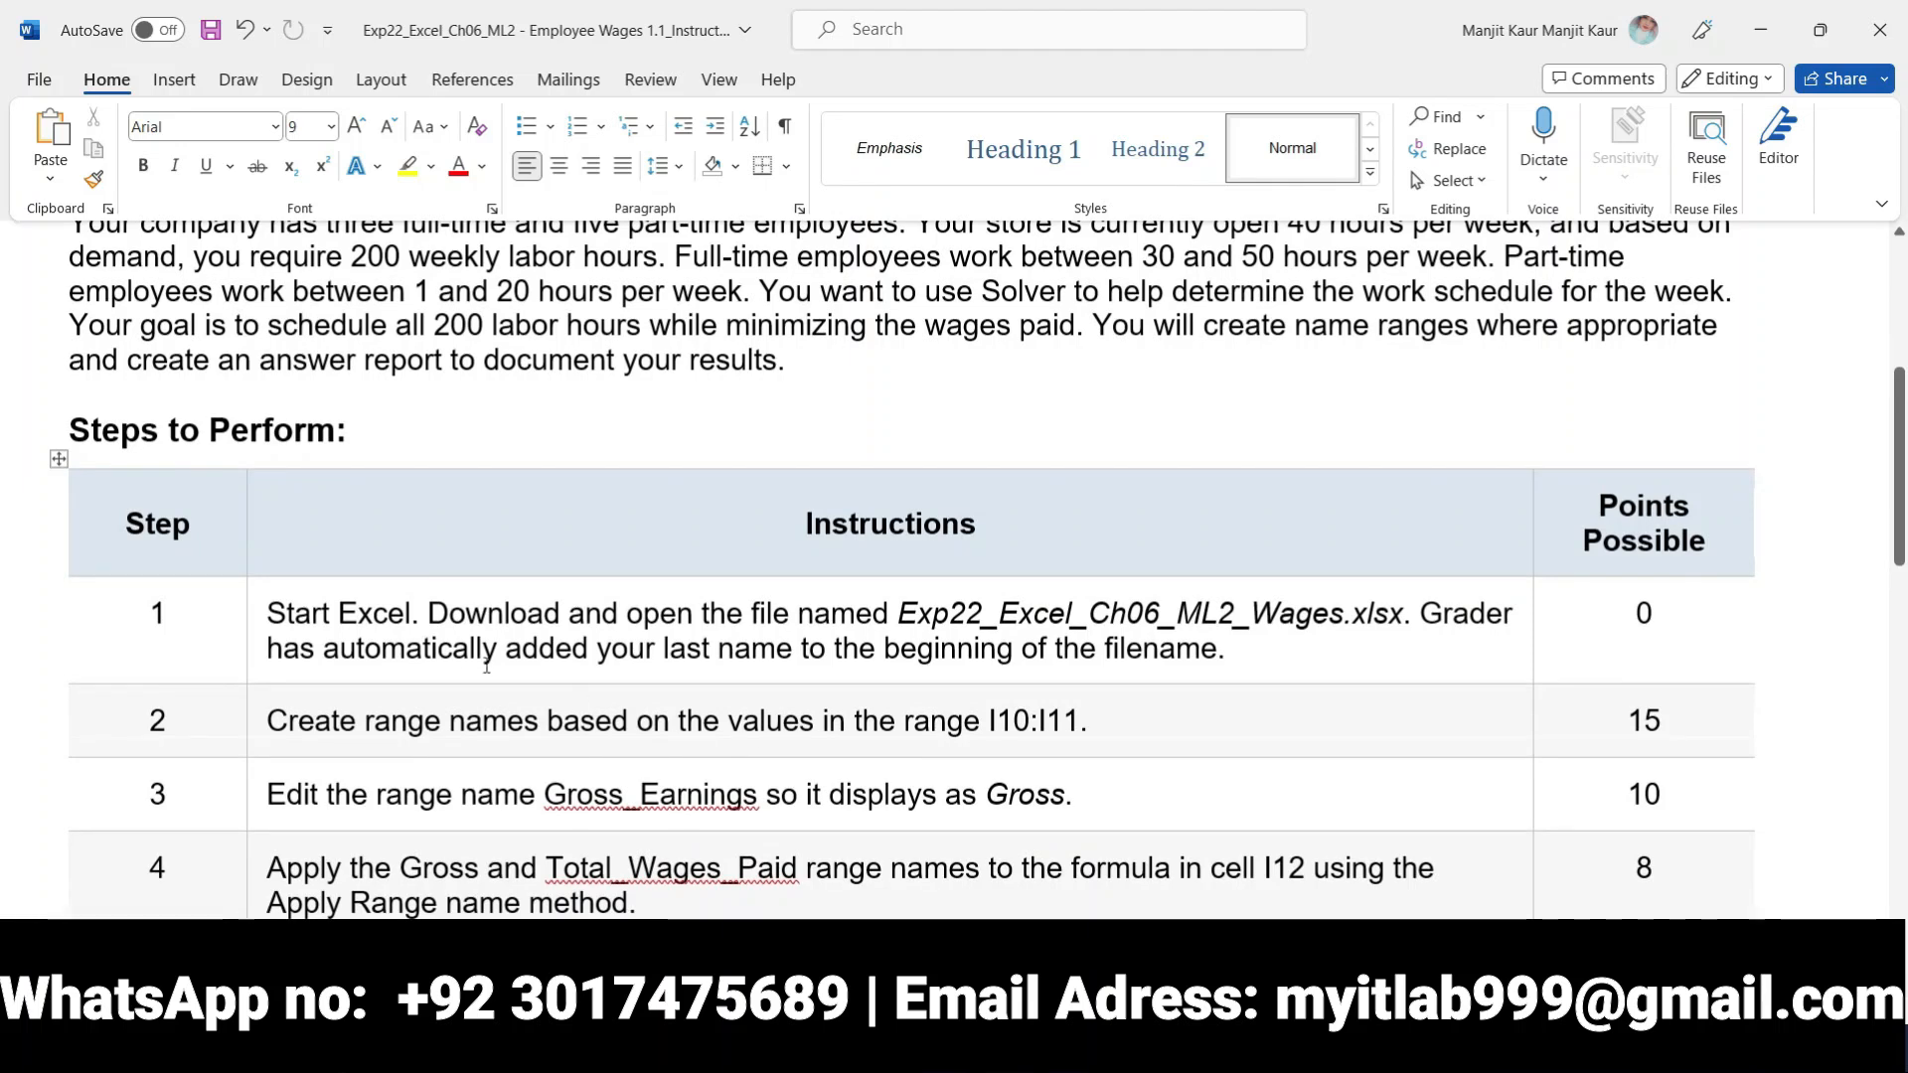
# Highlight the whole step 1 instruction in the Steps to Perform table in yellow
pyautogui.moveTo(266, 612); pyautogui.dragTo(1105, 644)
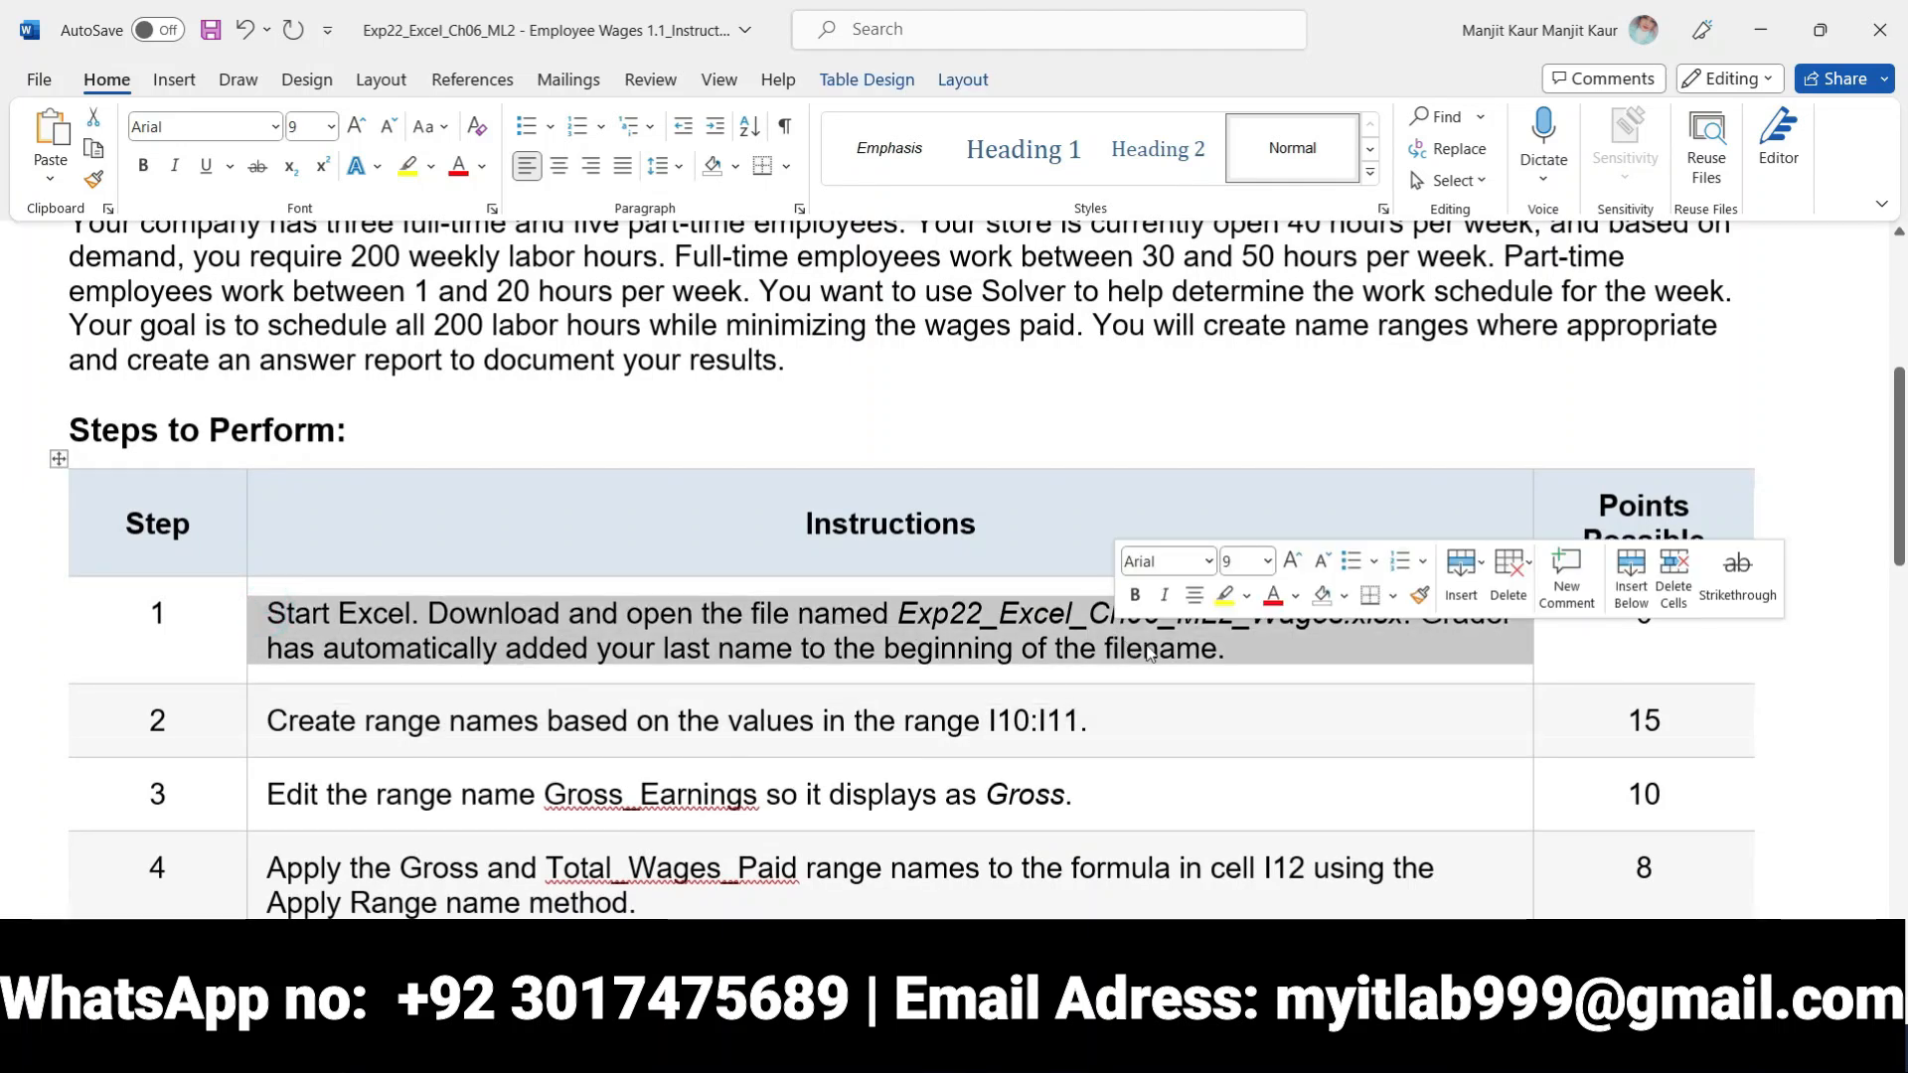
pyautogui.click(1226, 598)
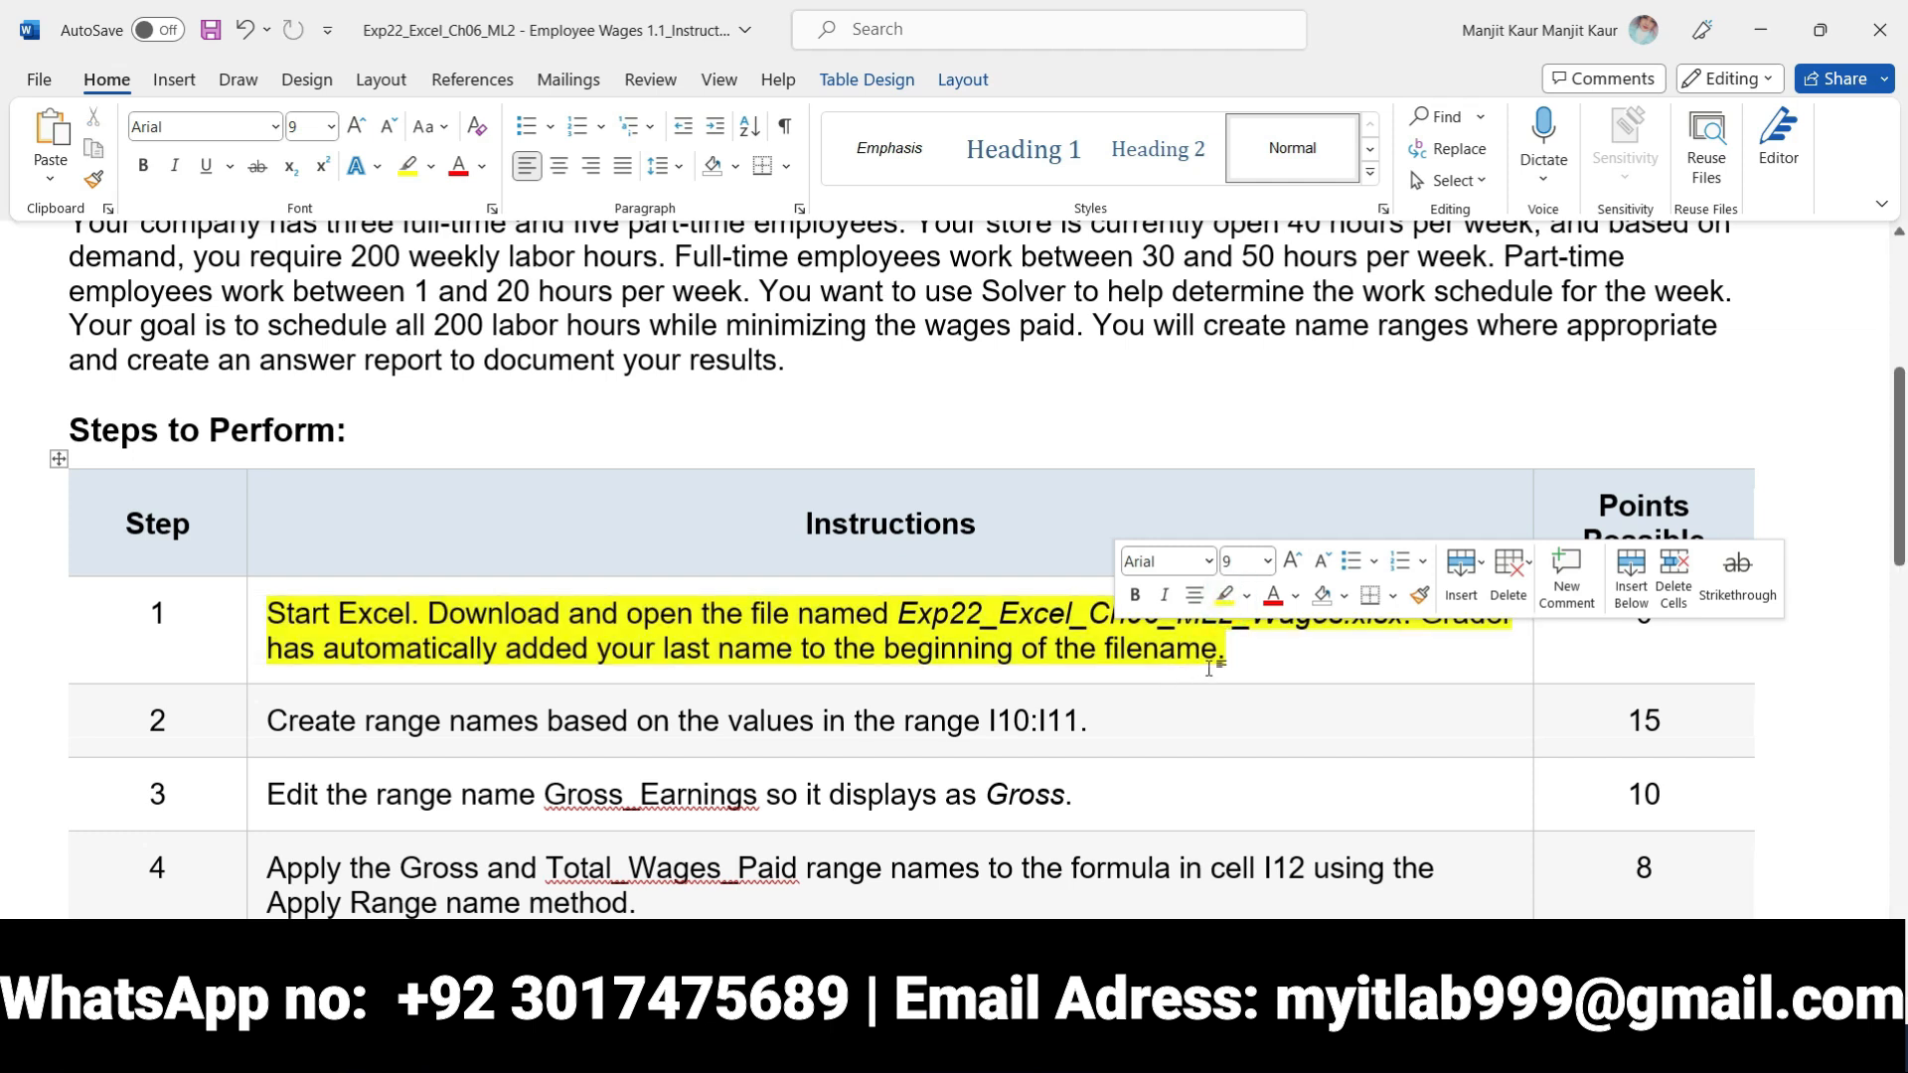
pyautogui.click(1204, 666)
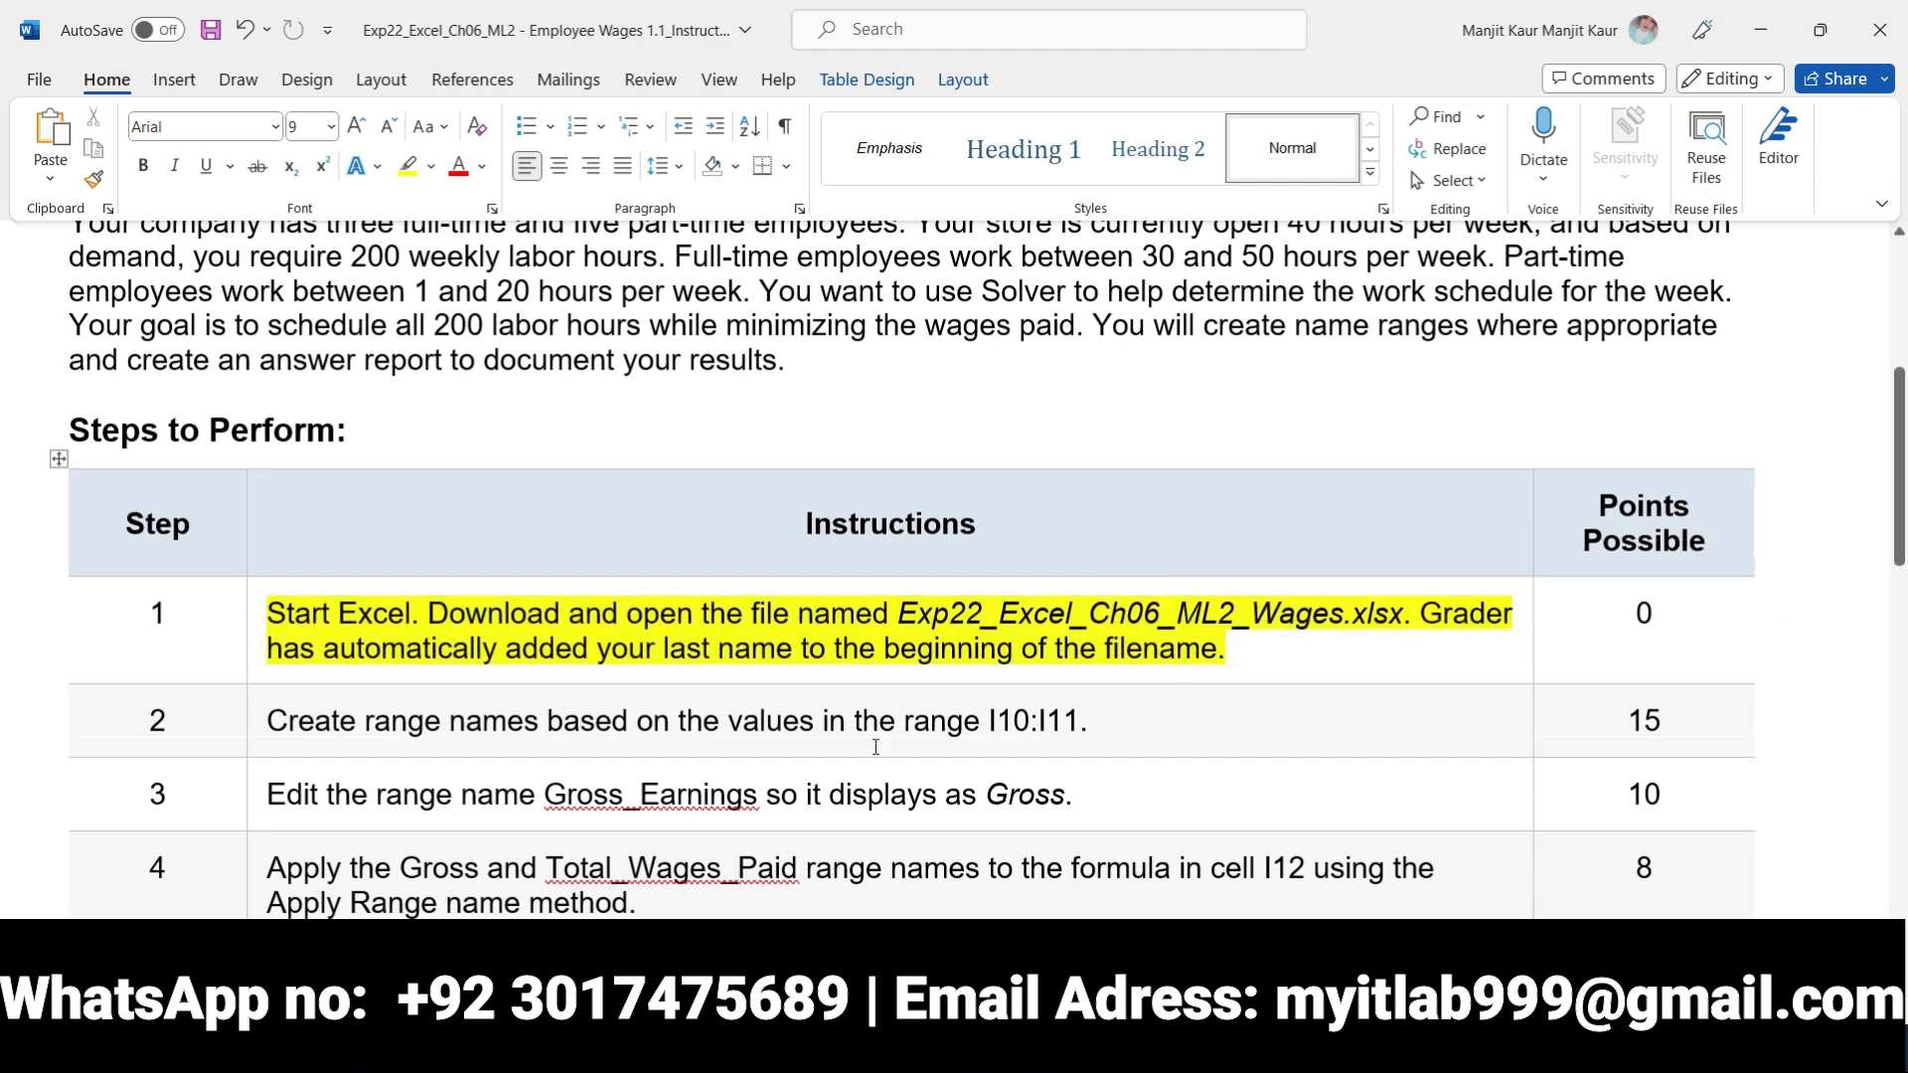
# View the wages workbook in Excel briefly, return to Word and remove the highlight from the step 1 instruction
pyautogui.click(811, 1041)
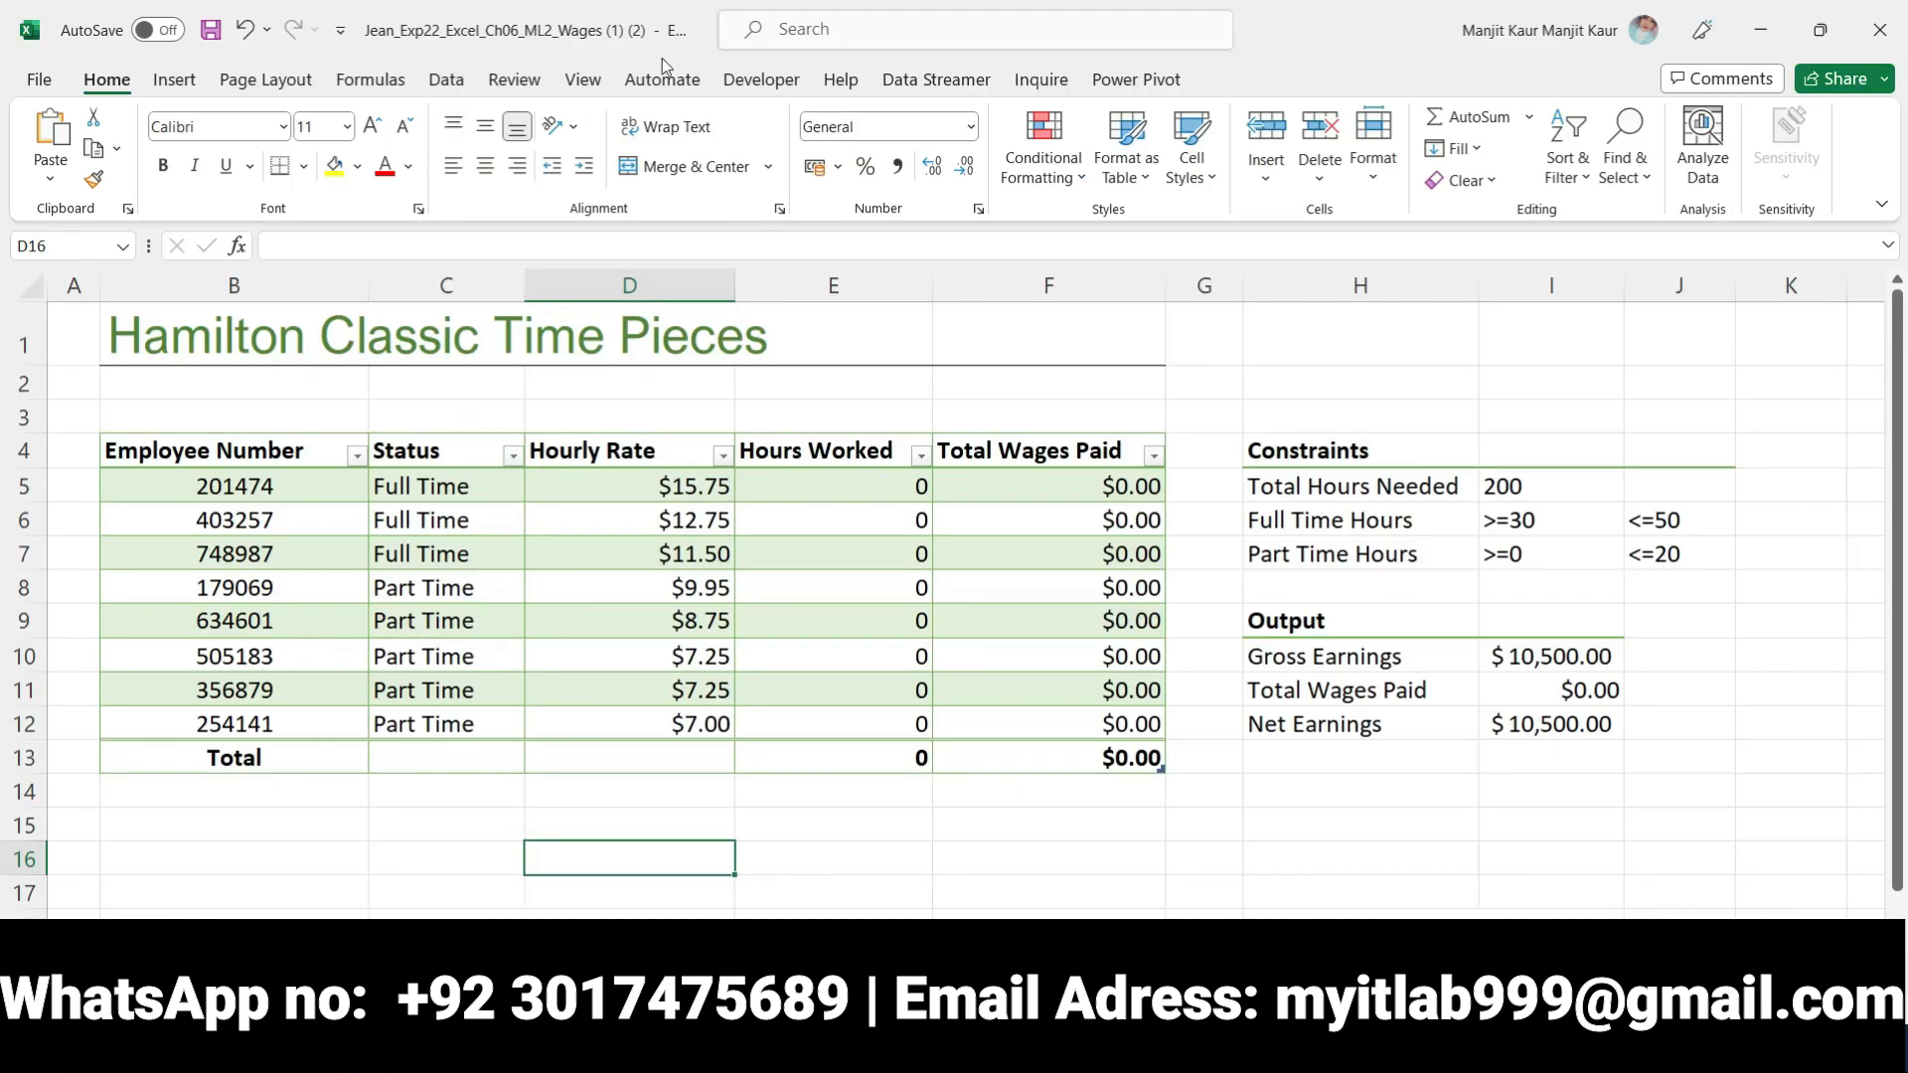
pyautogui.click(767, 1041)
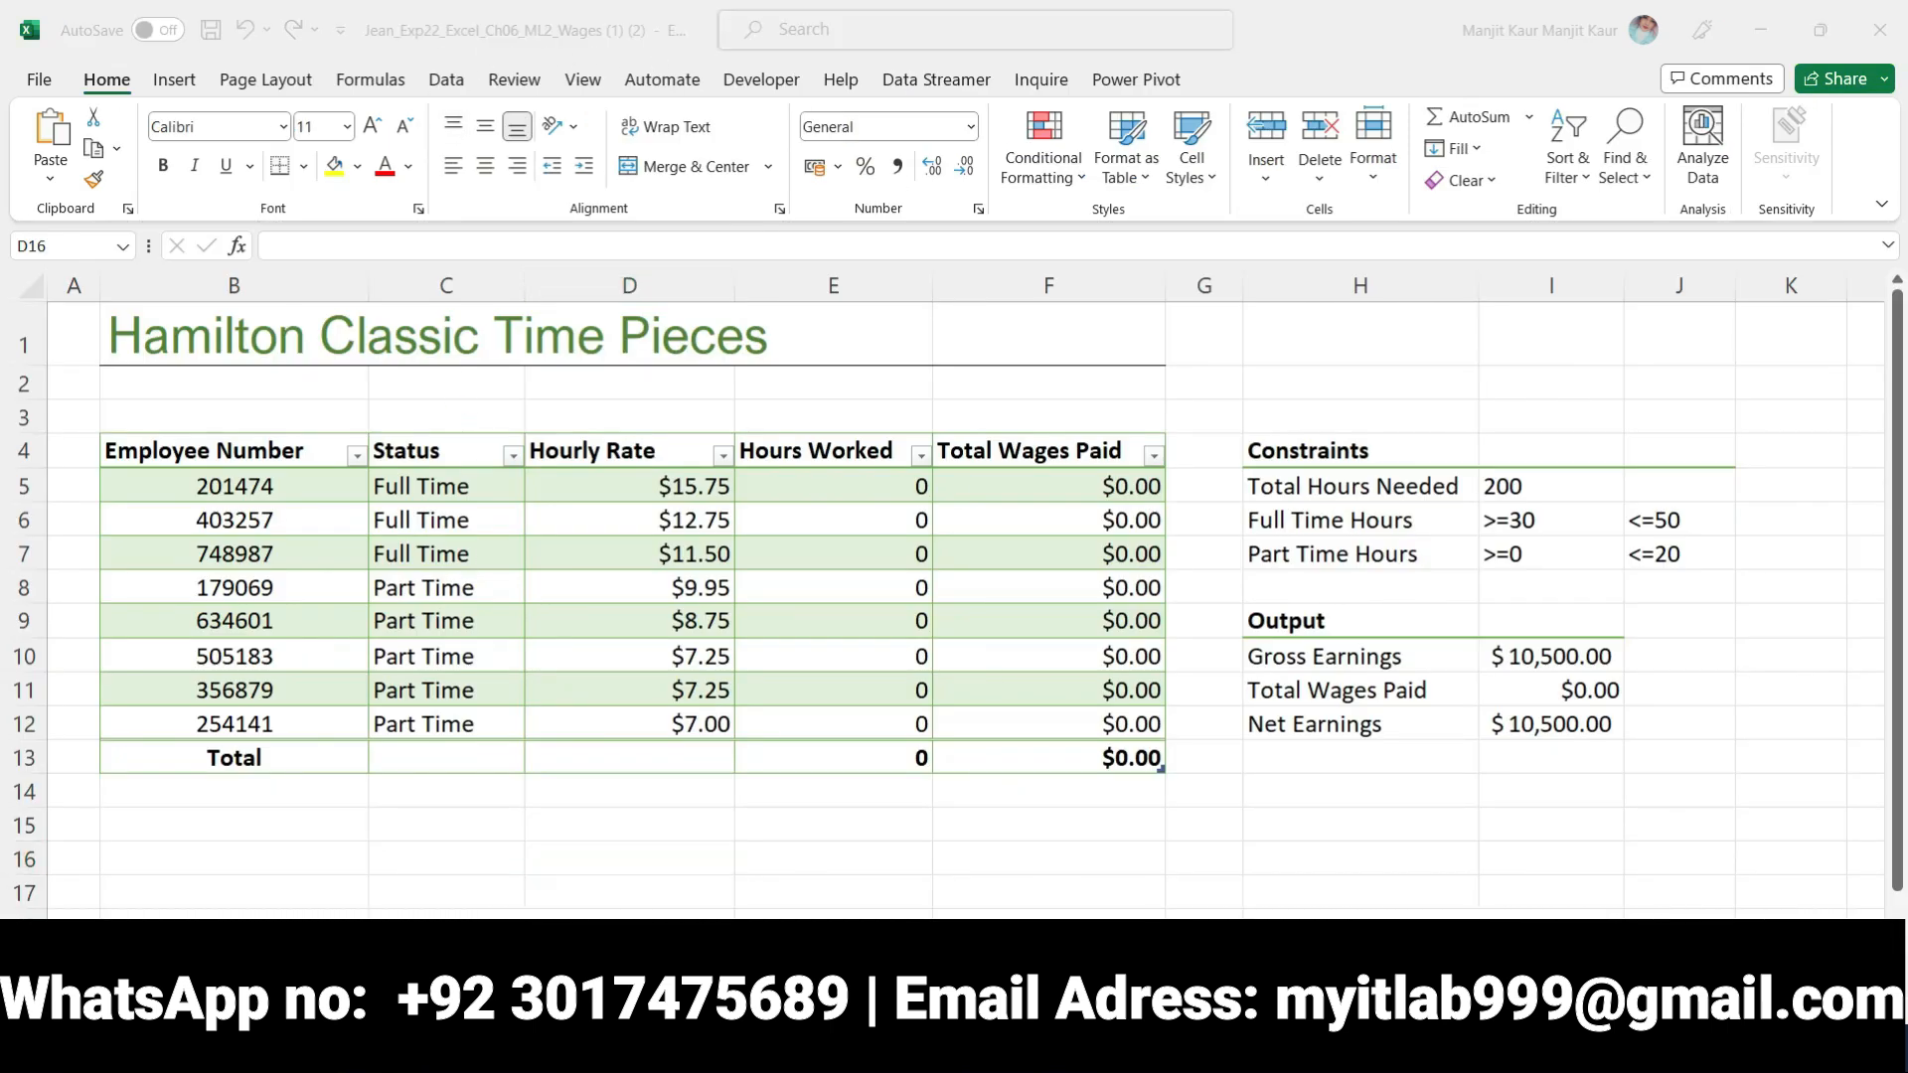
pyautogui.click(257, 618)
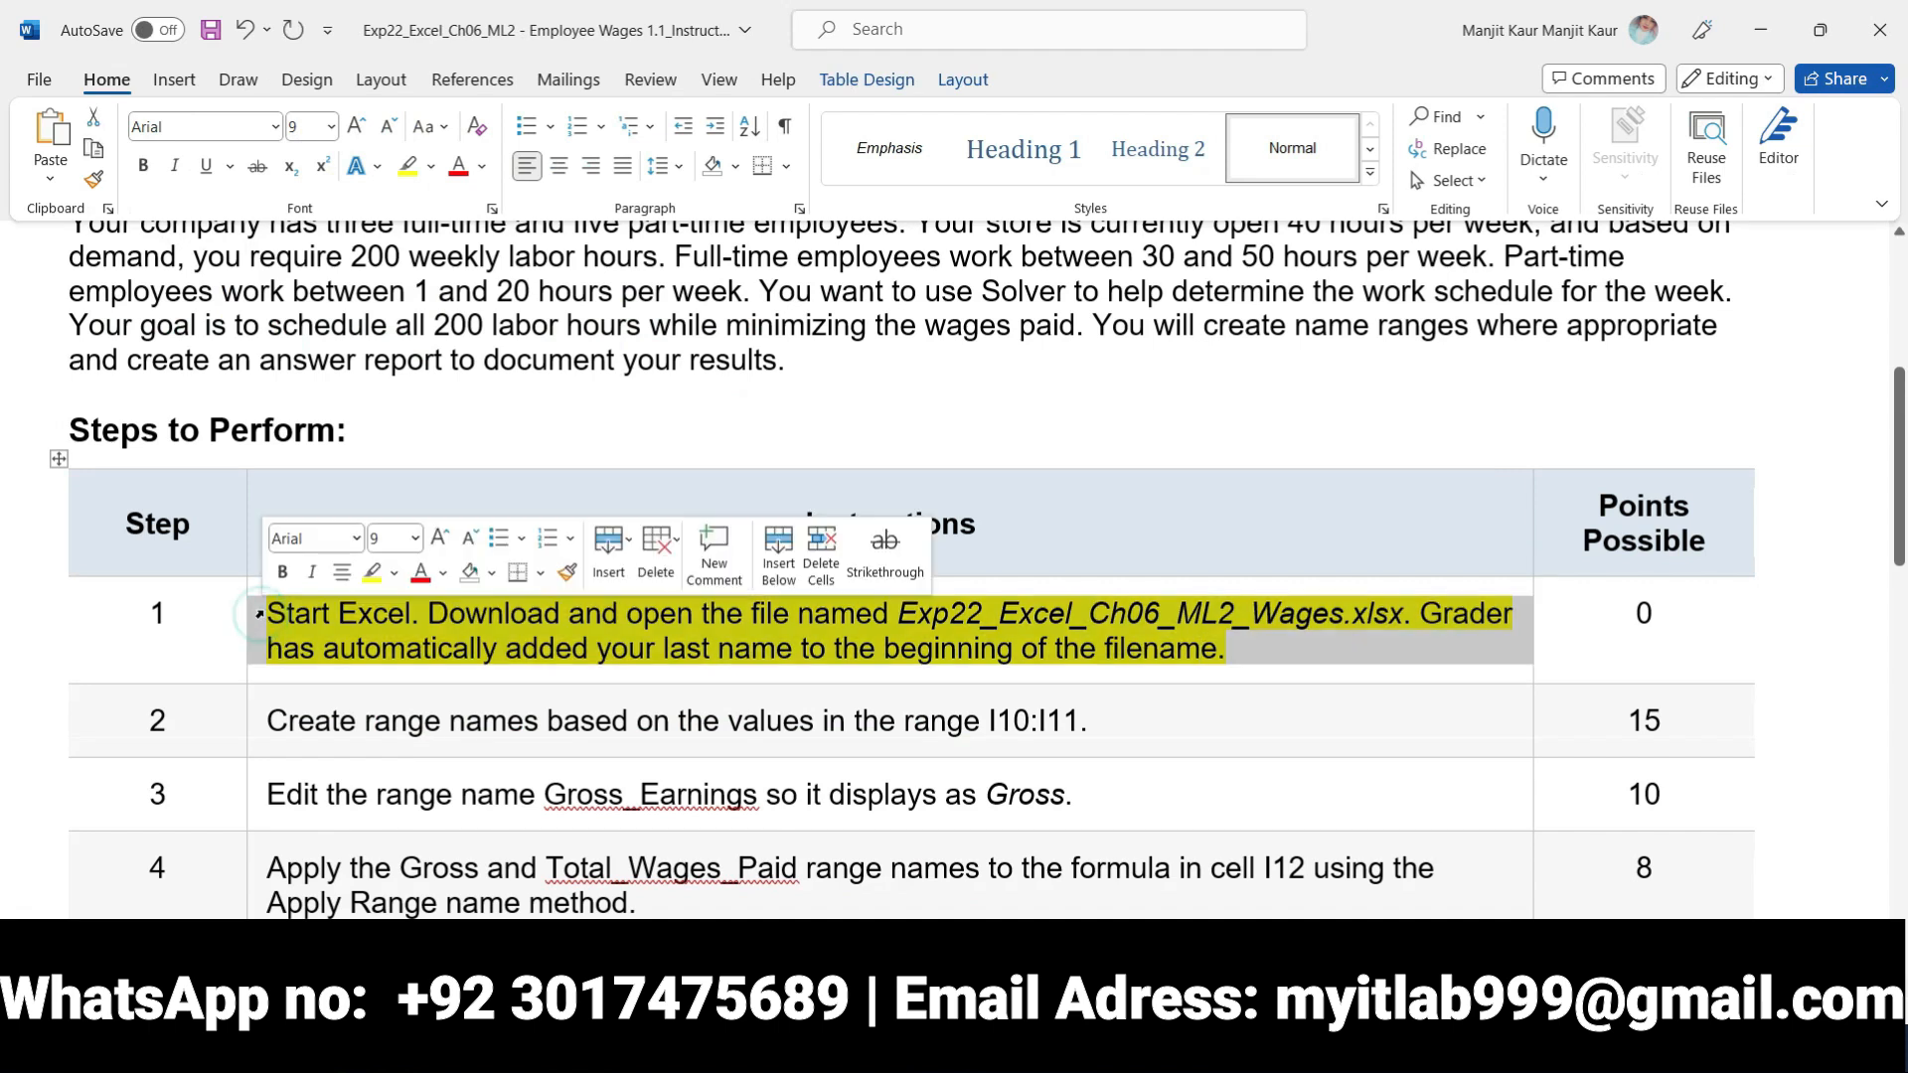
pyautogui.click(375, 576)
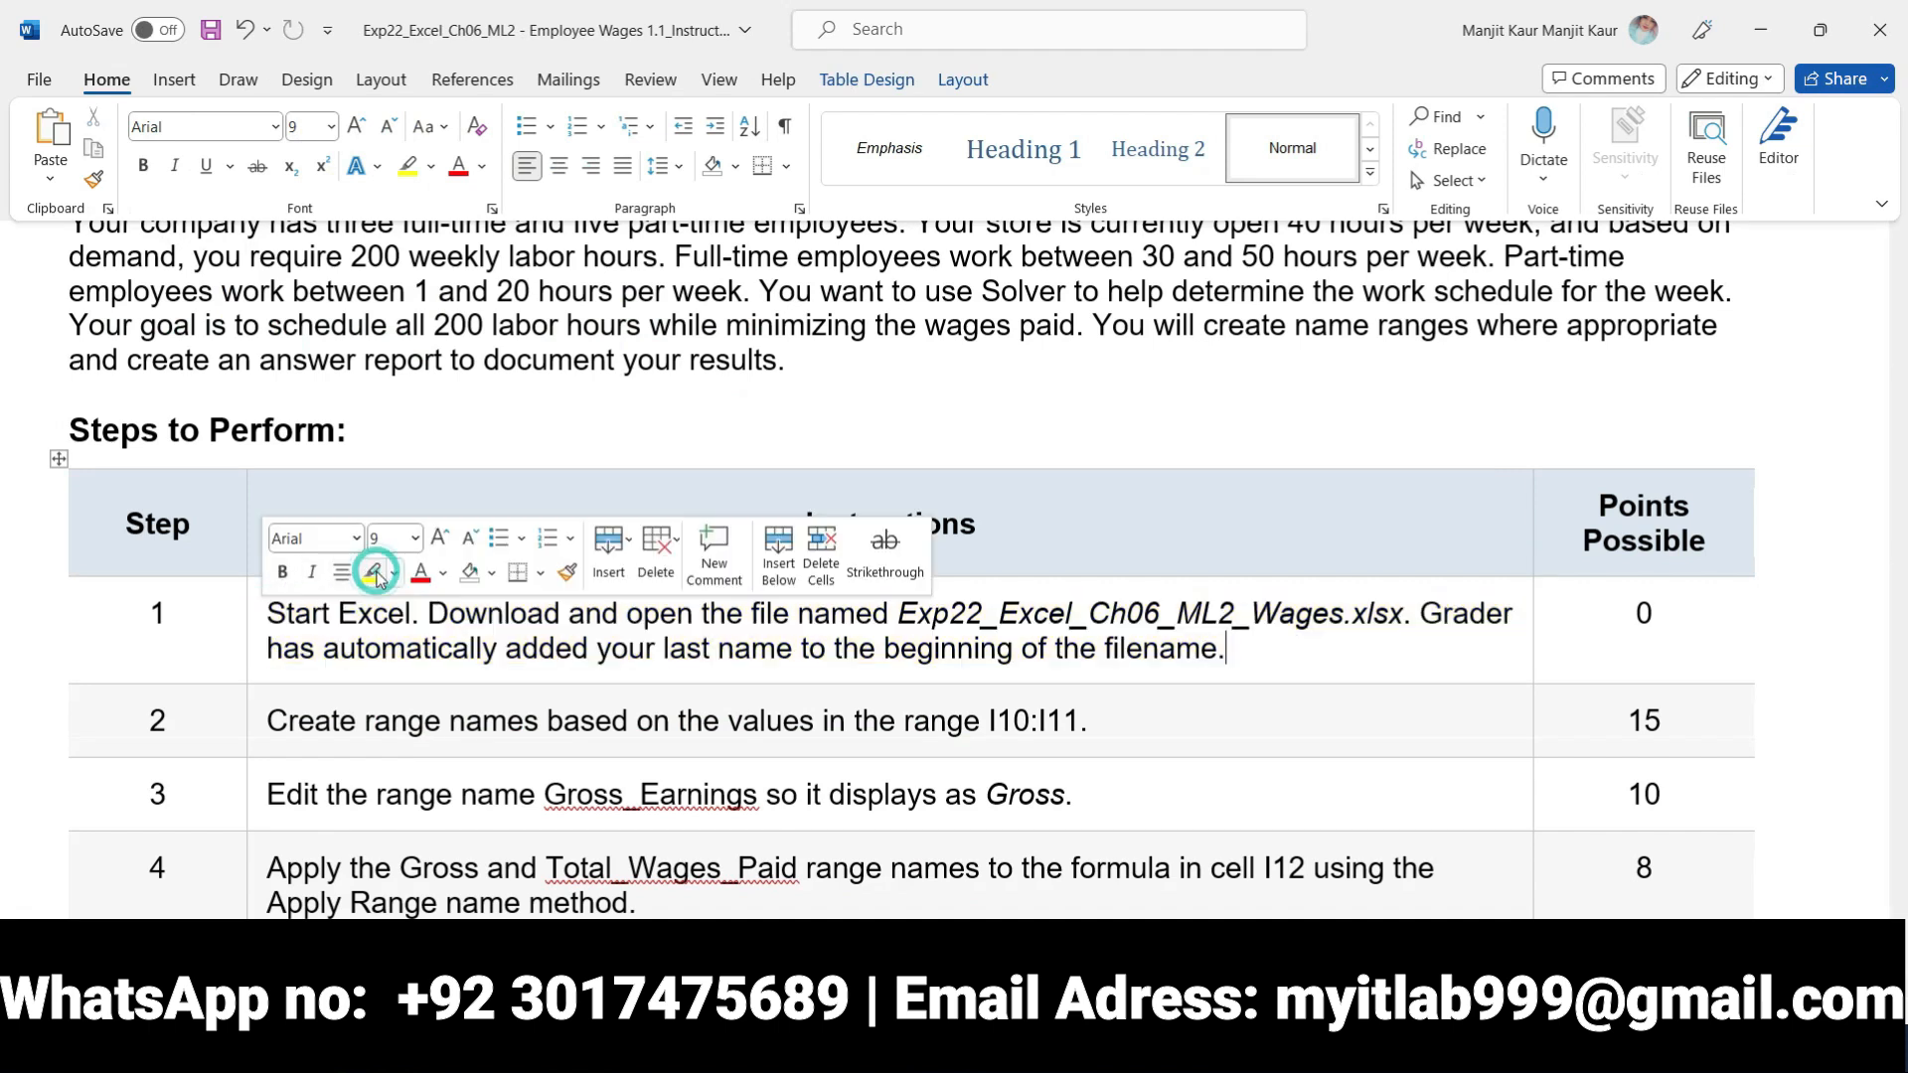
# Make the step 2 instruction bold with yellow highlighting and select its range reference I10:I11
pyautogui.click(257, 728)
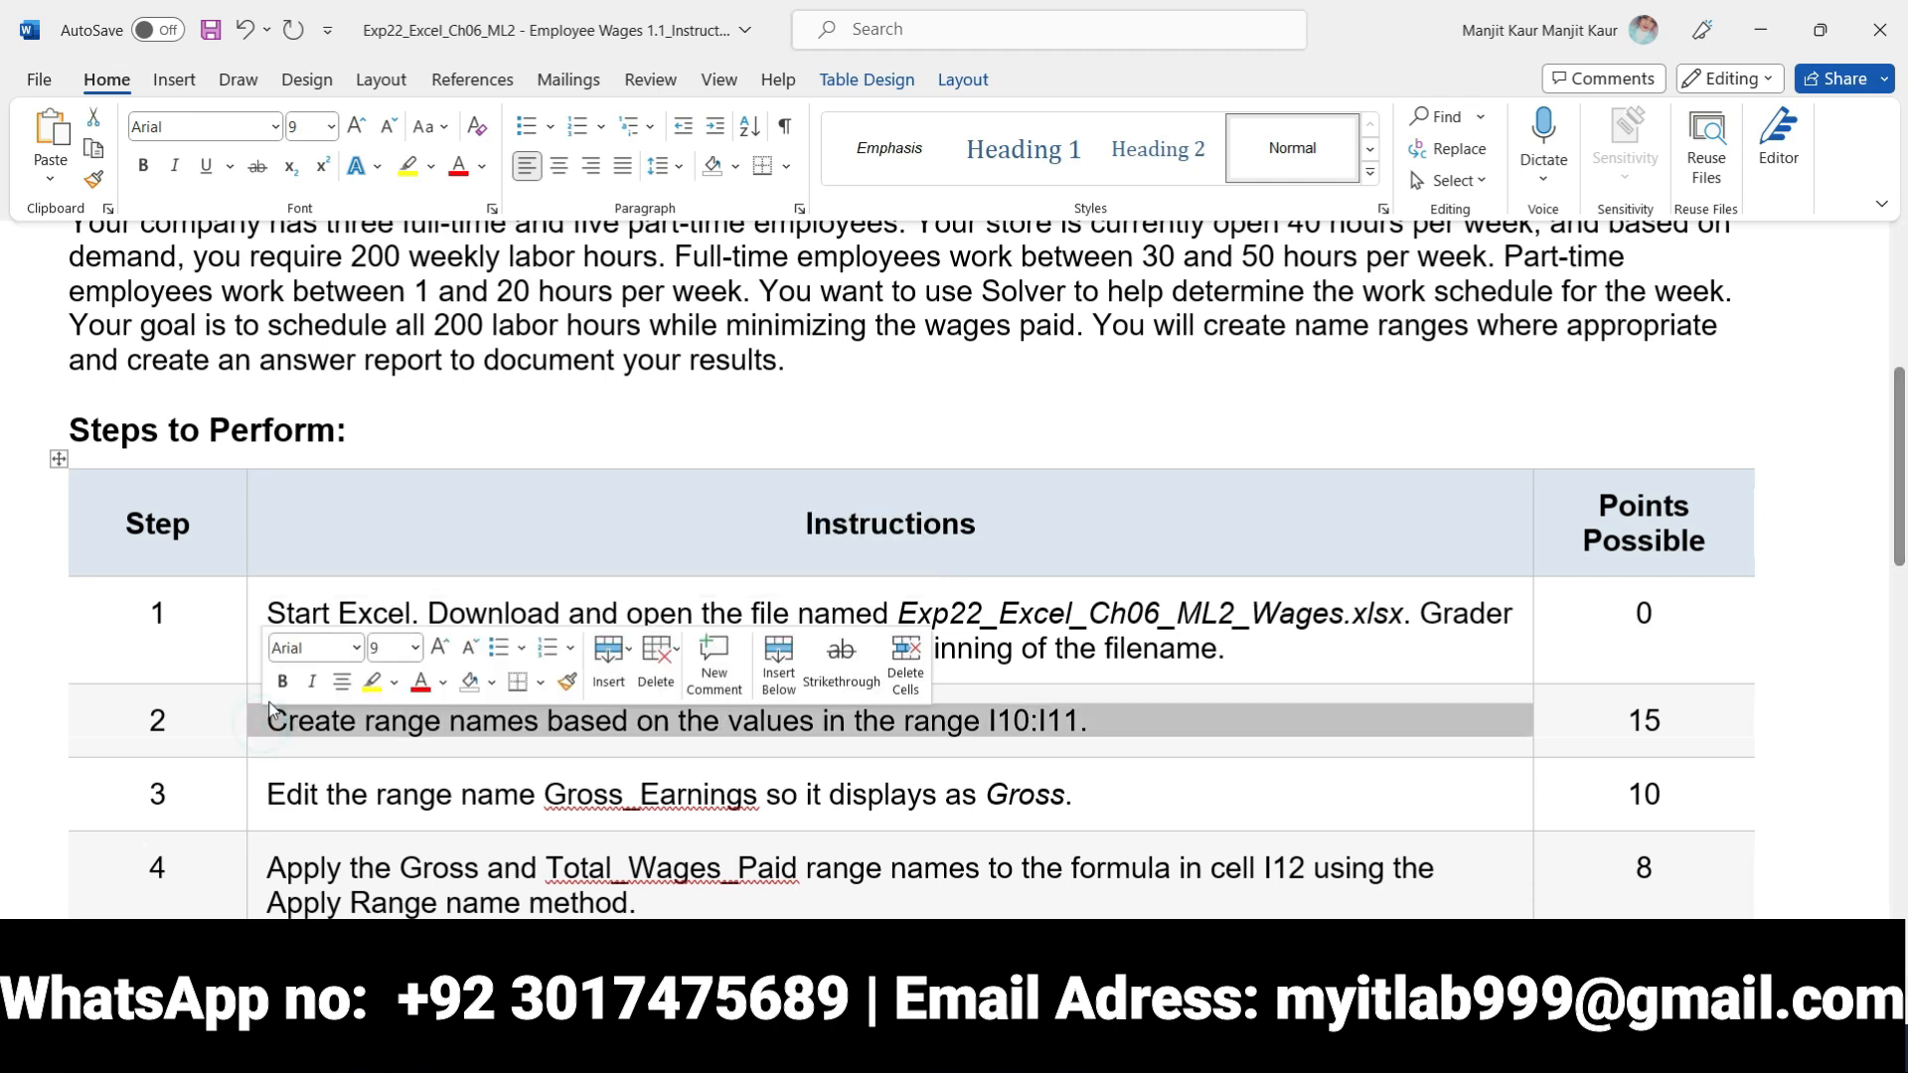
pyautogui.click(282, 681)
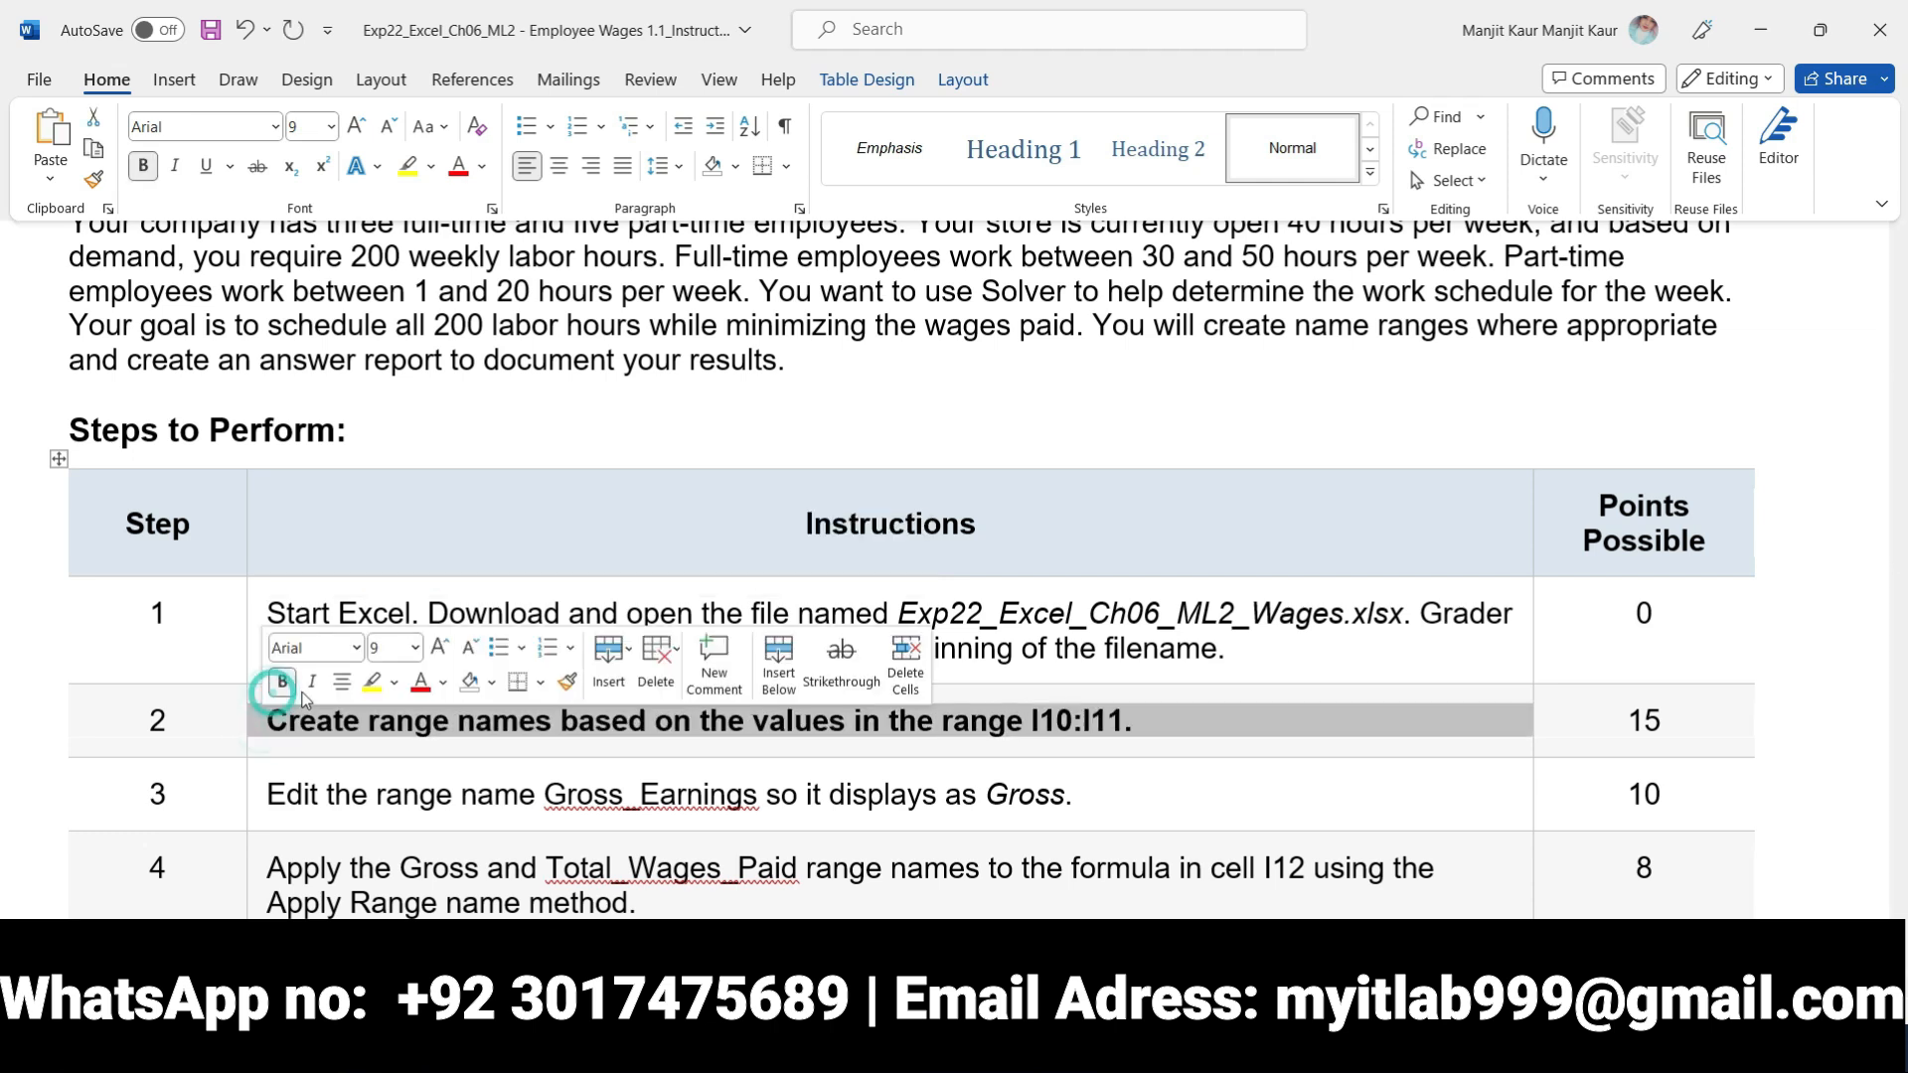
pyautogui.click(373, 682)
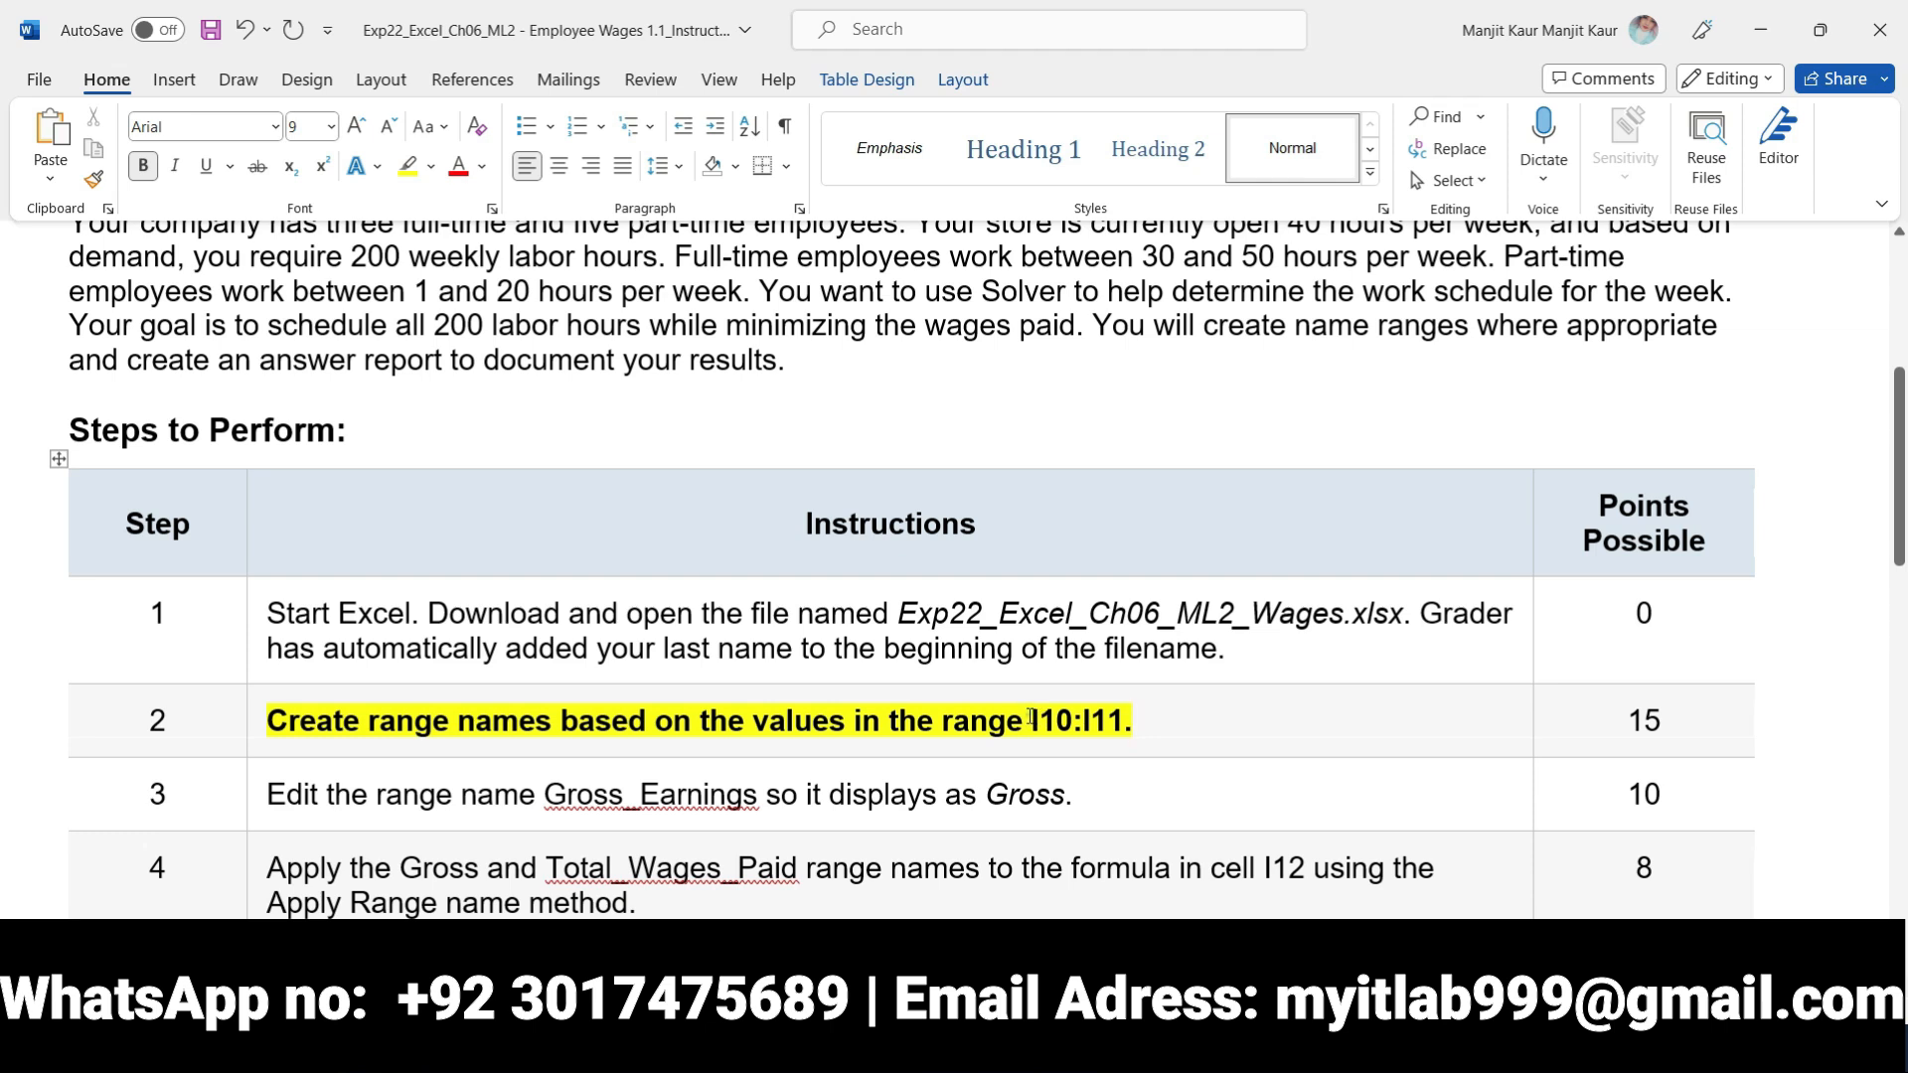
pyautogui.moveTo(1031, 716); pyautogui.dragTo(1123, 719)
# Switch to the wages workbook in Excel and try to paste the copied text ending in _Instructions as a name for cell D16
pyautogui.hotkey('alt', 'Tab')
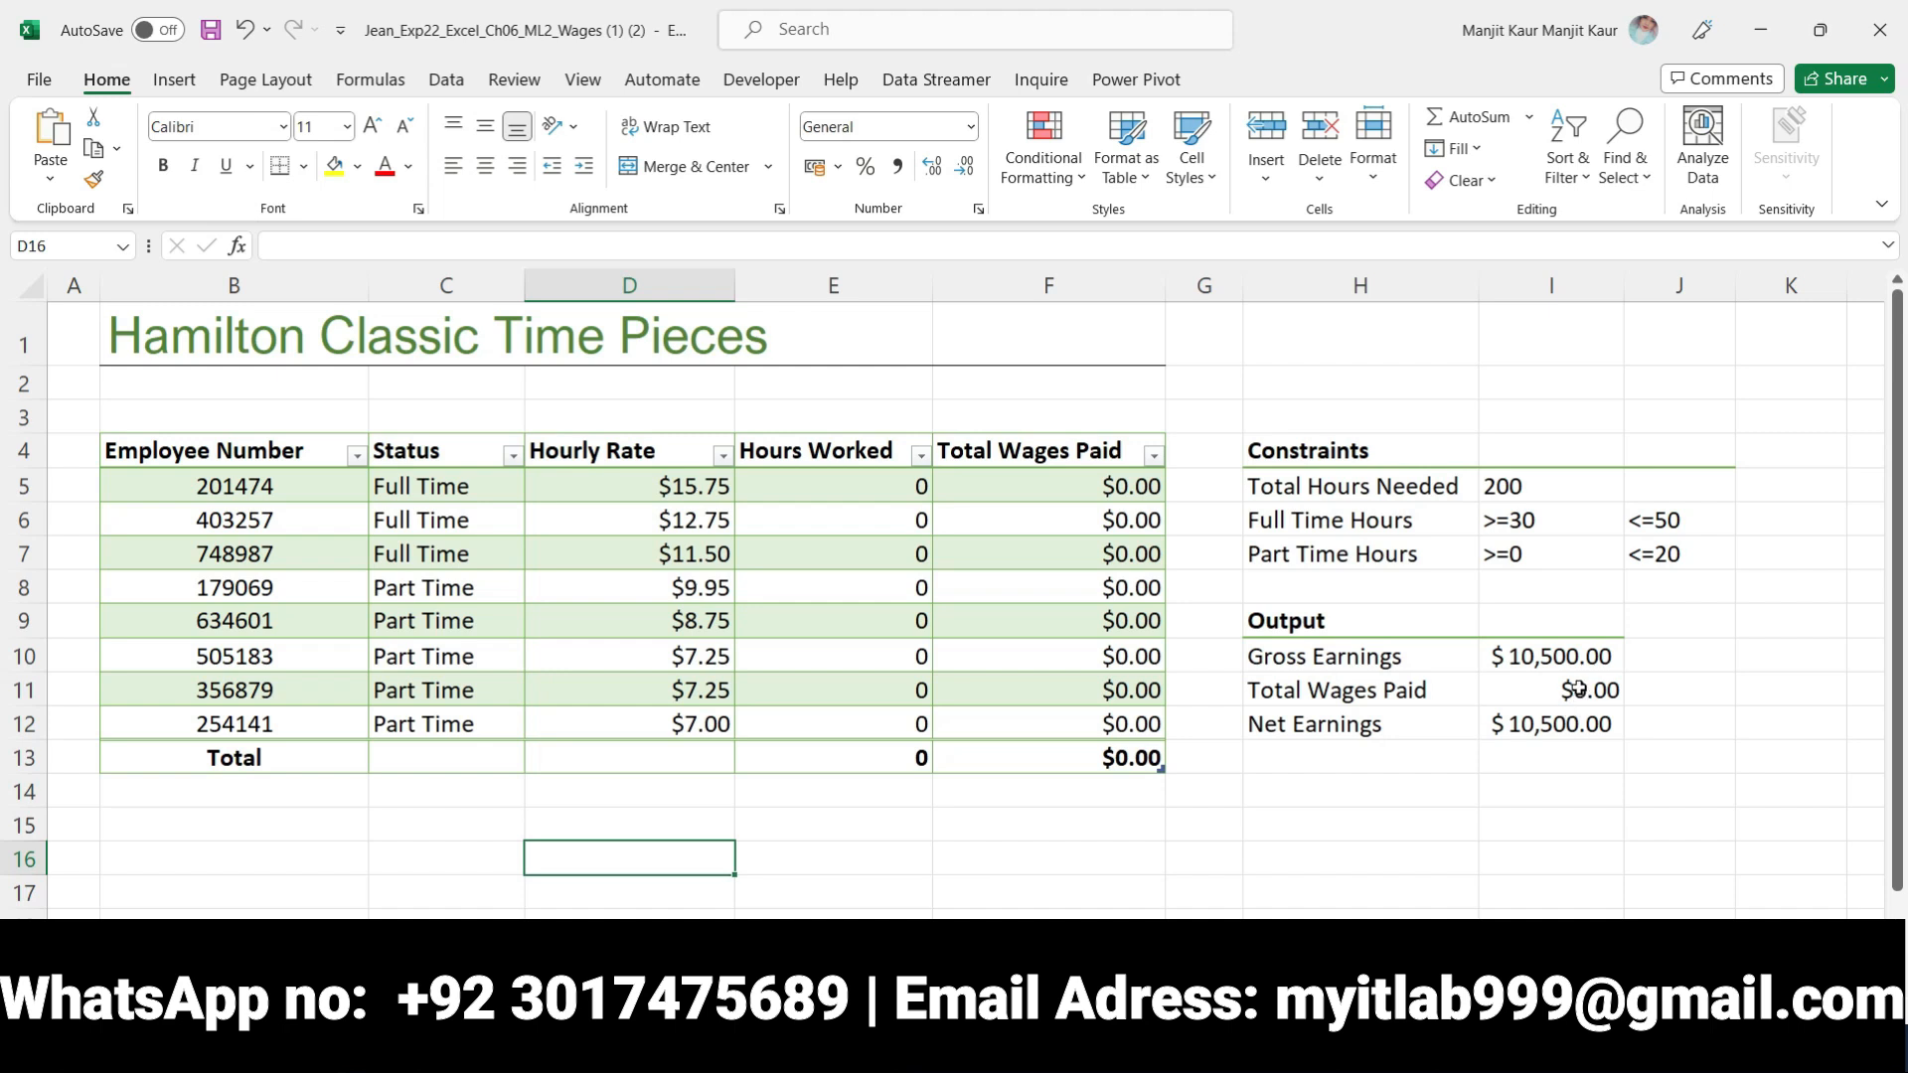
pyautogui.click(78, 246)
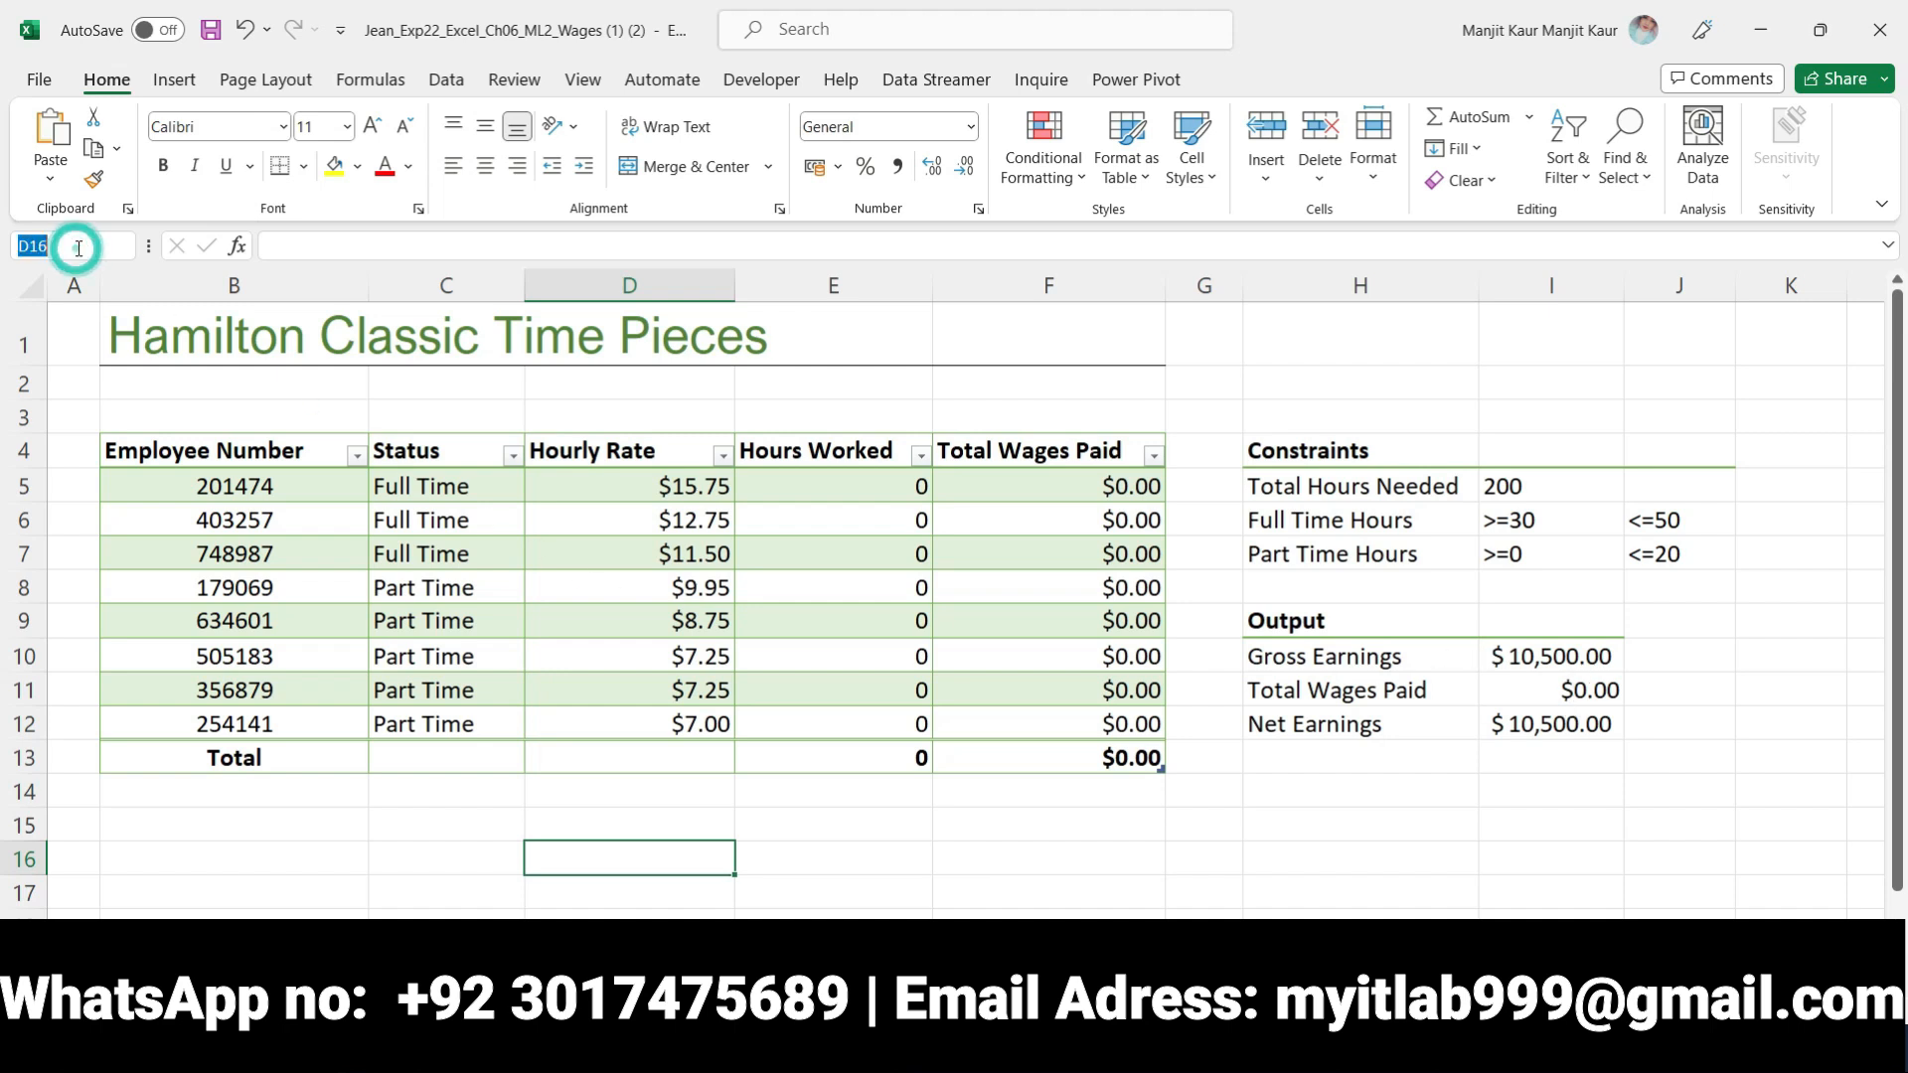
pyautogui.write('_Instructions')
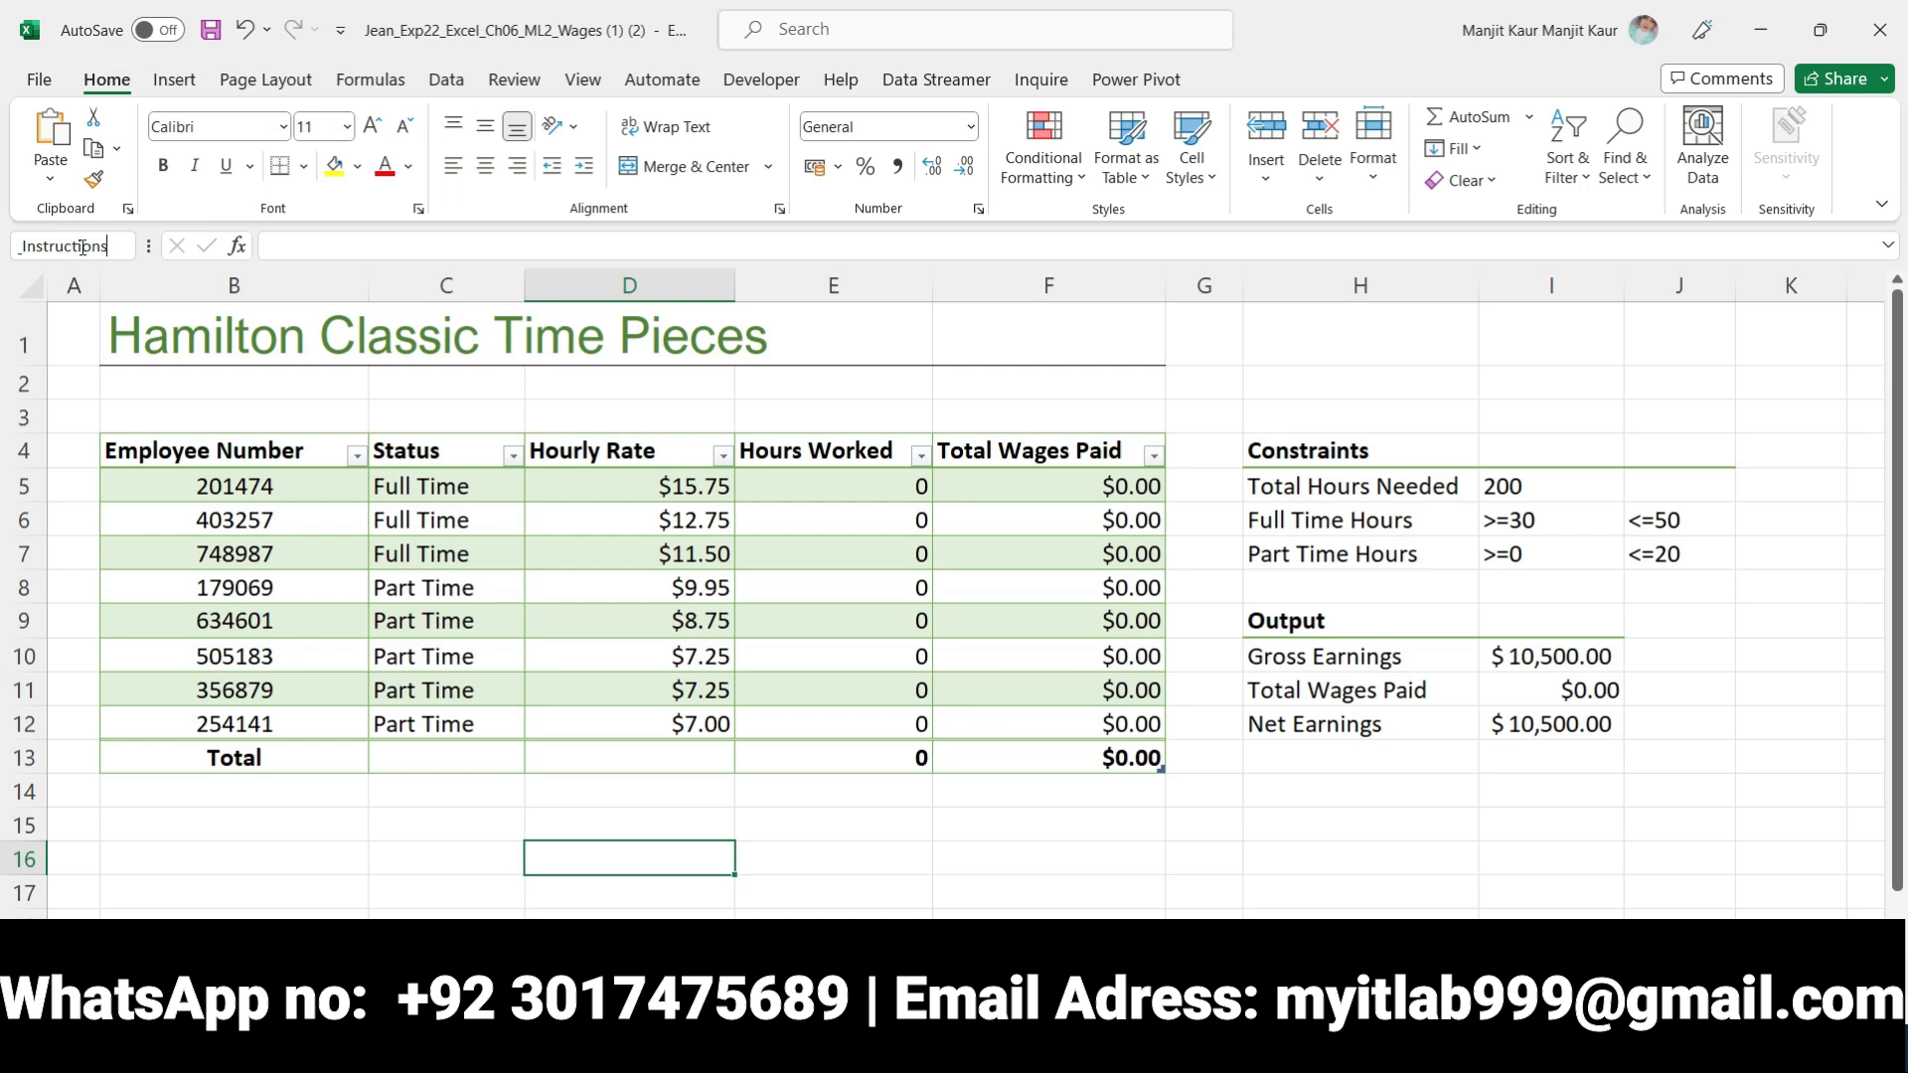
pyautogui.press('Return')
pyautogui.click(1791, 817)
# Select I10:I11 and review the definition of the range name Gross in the Name Manager
pyautogui.click(1511, 656)
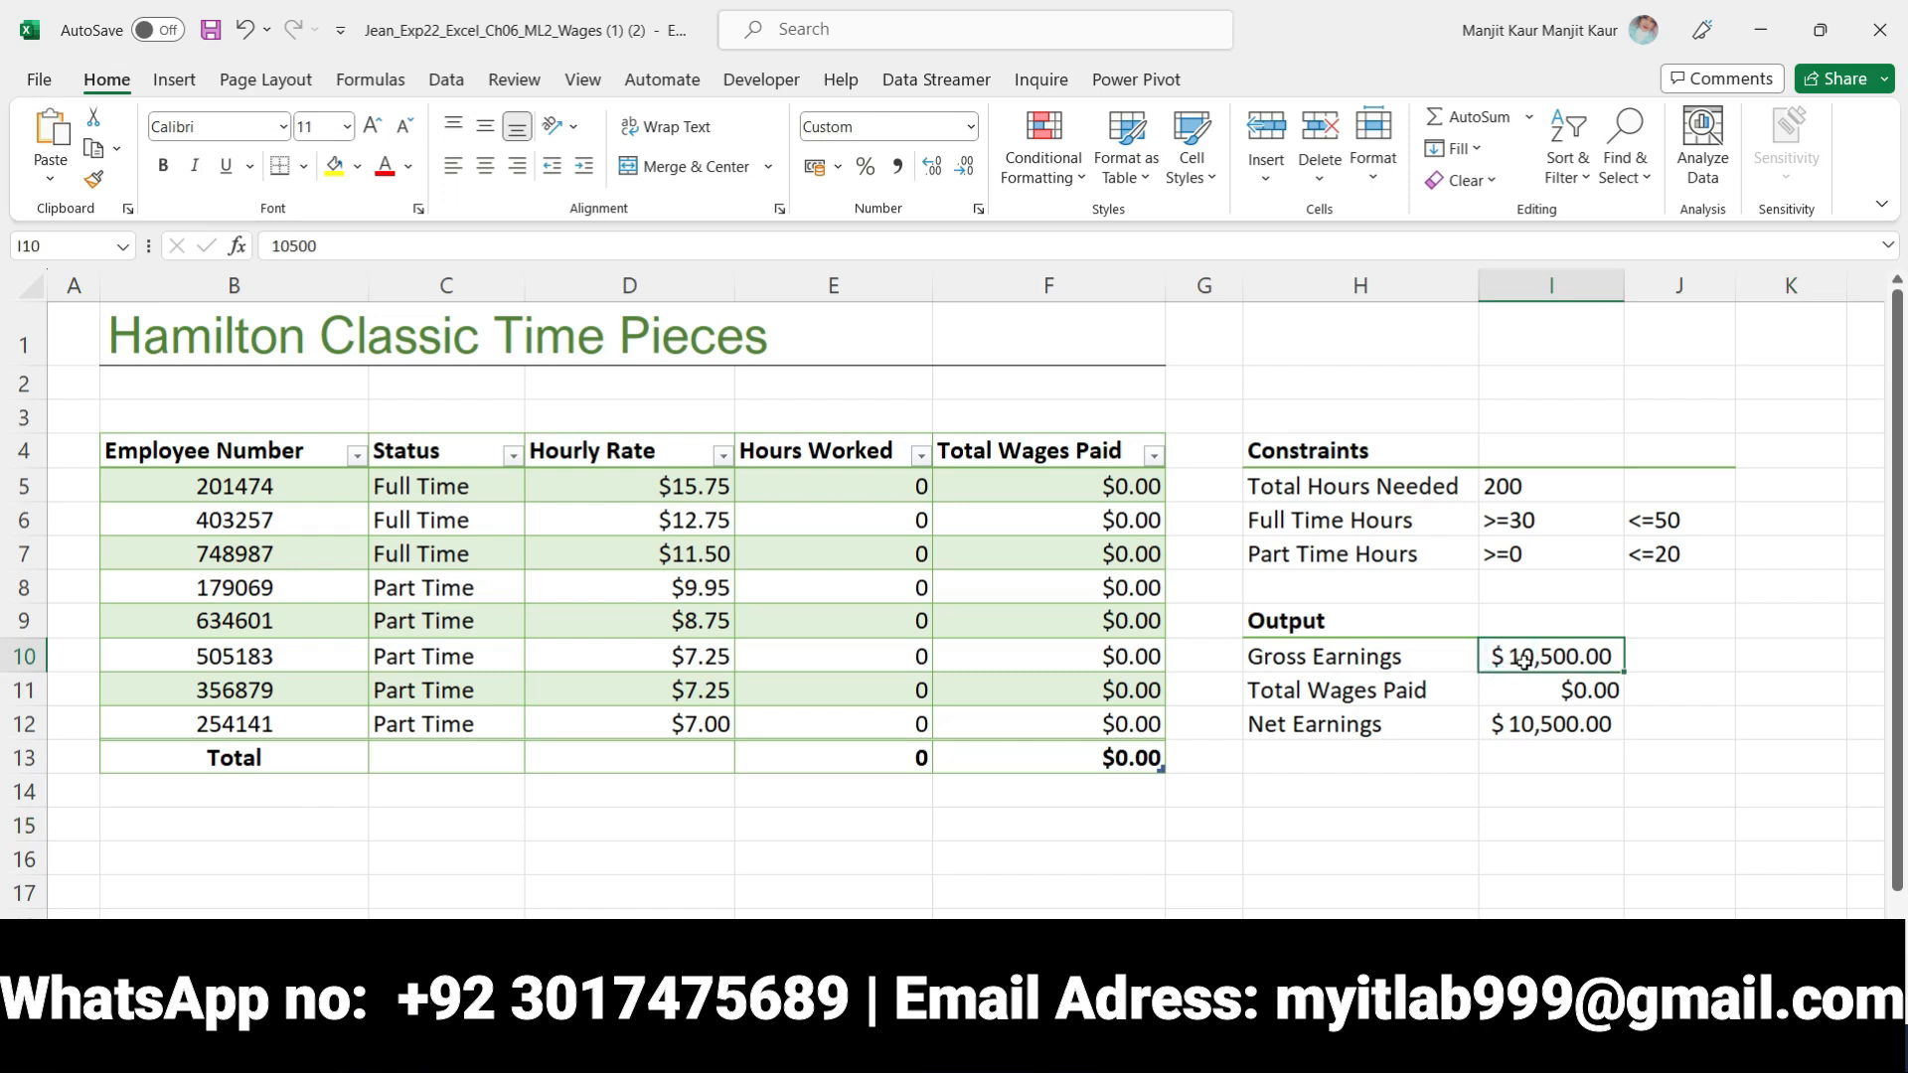
pyautogui.moveTo(1528, 670)
pyautogui.mouseDown()
pyautogui.moveTo(1547, 708)
pyautogui.moveTo(1551, 691)
pyautogui.mouseUp()
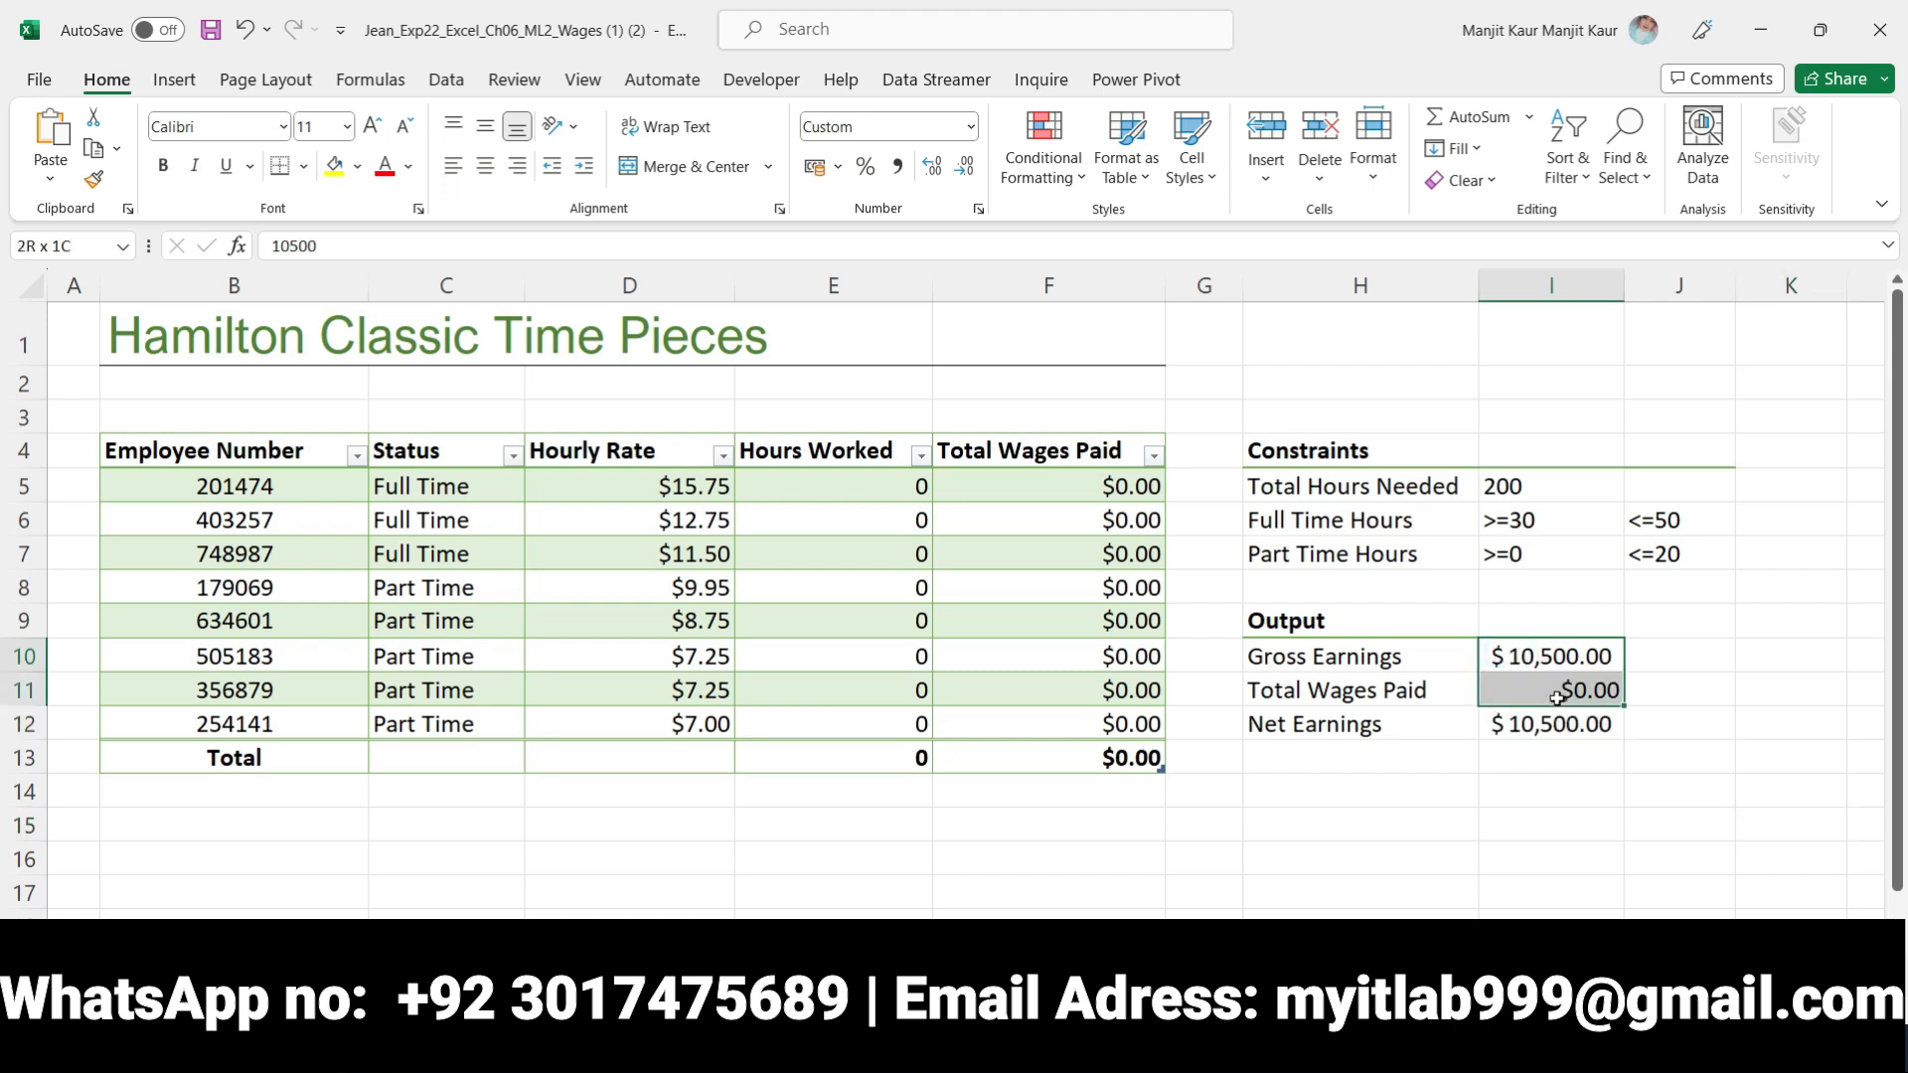
pyautogui.click(447, 81)
pyautogui.click(396, 82)
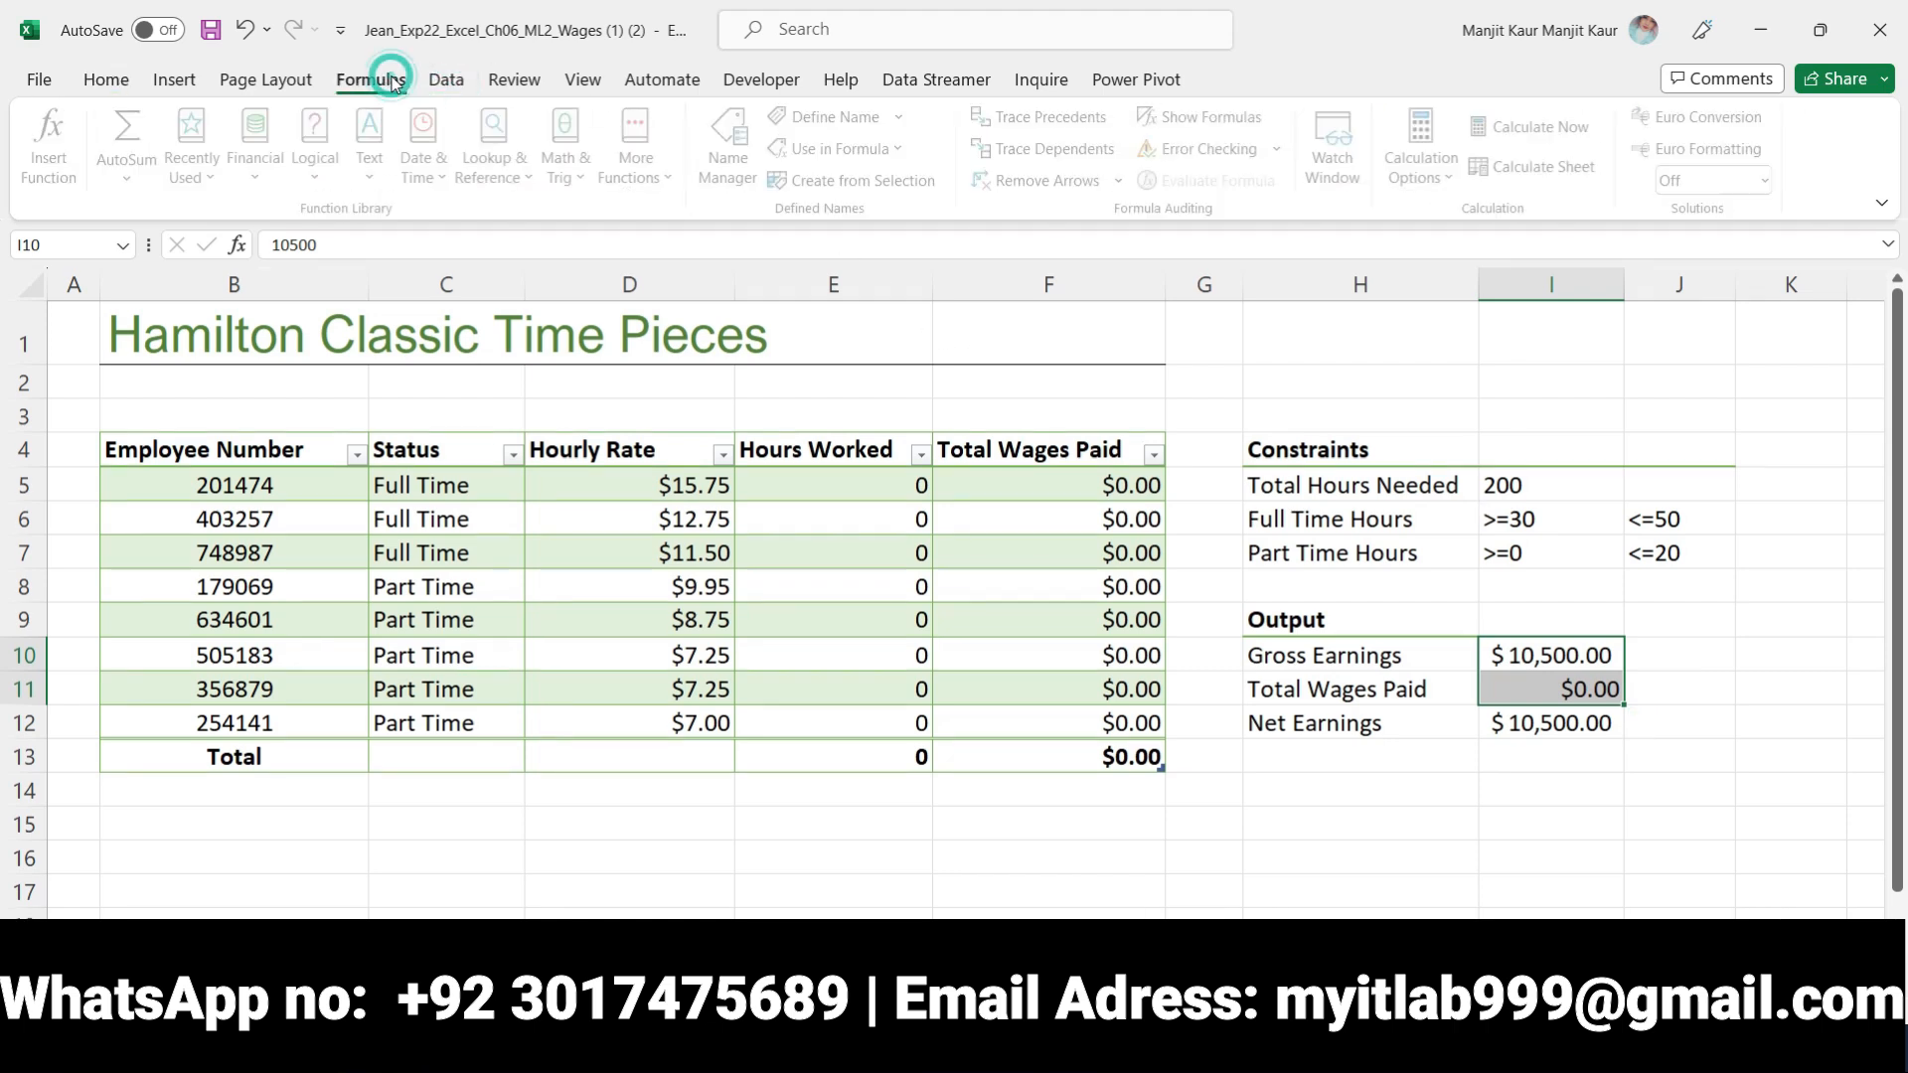
pyautogui.click(733, 144)
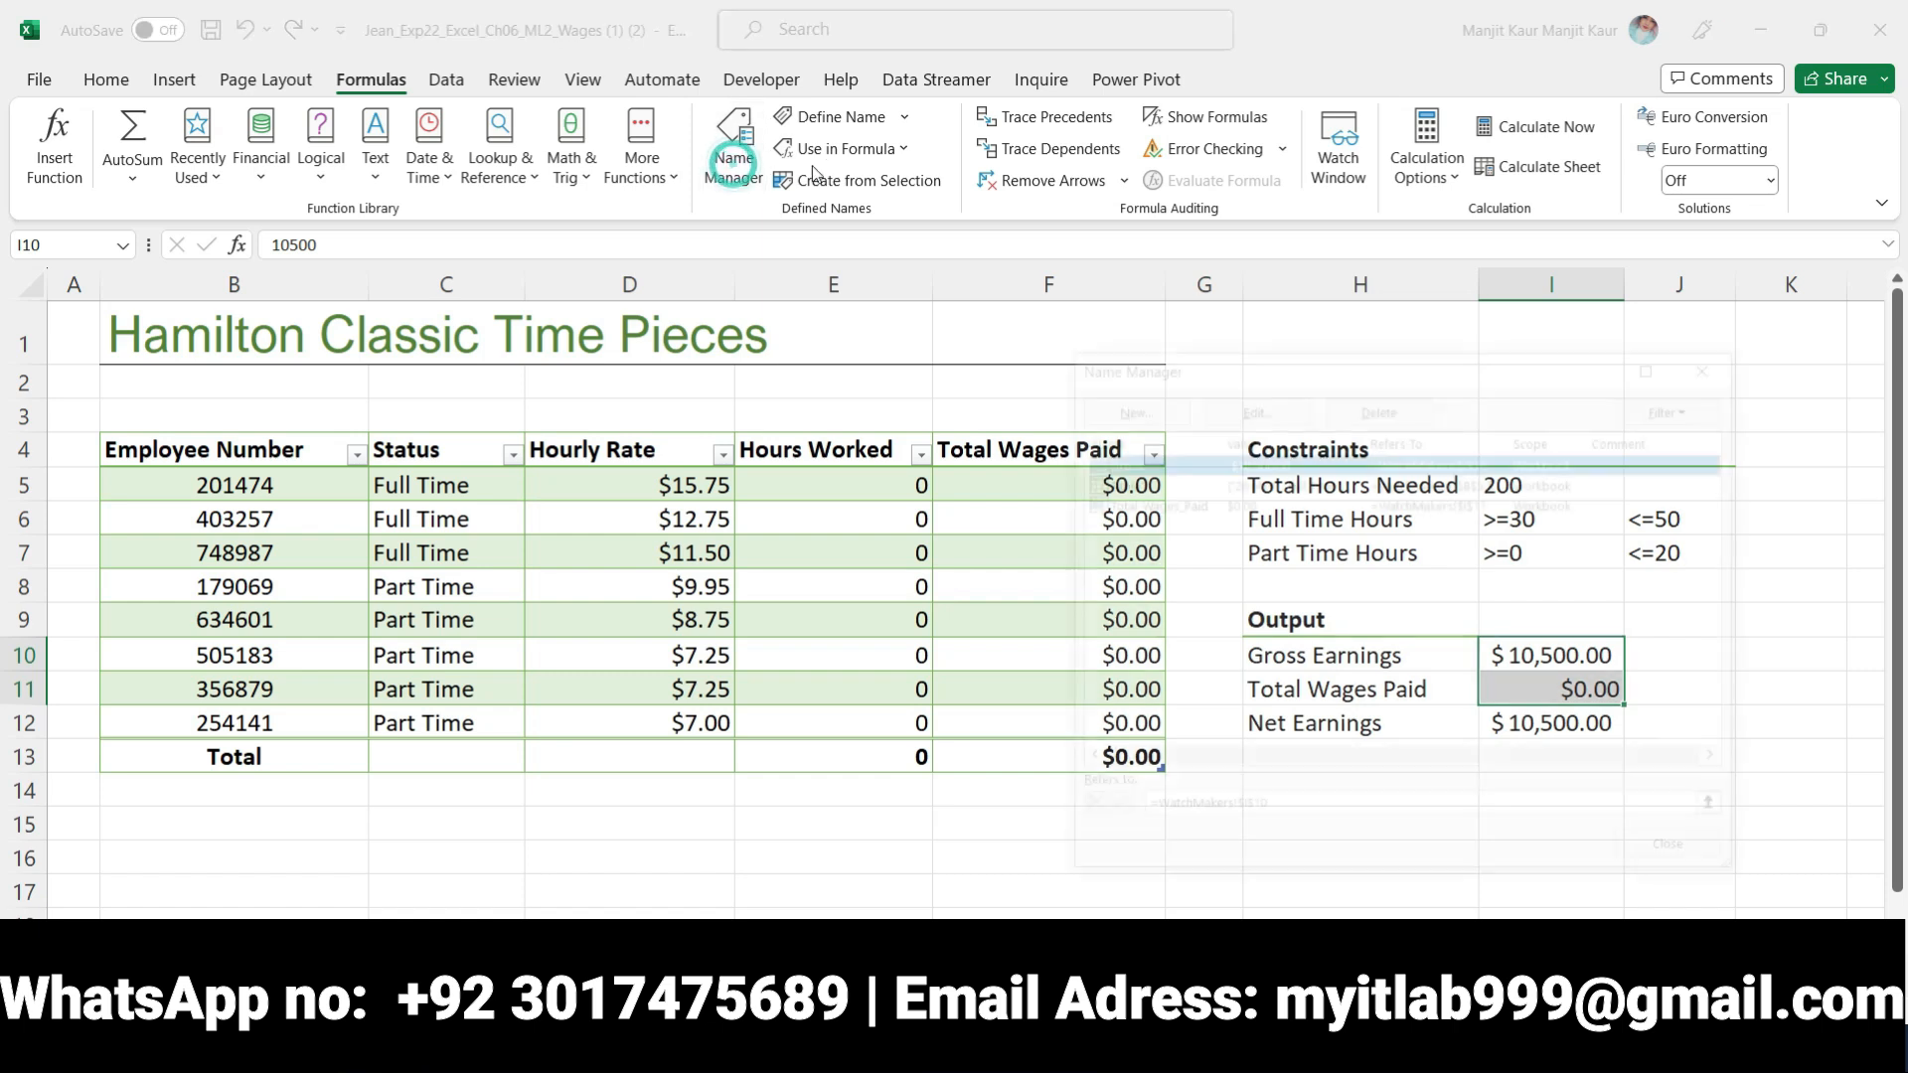
pyautogui.click(1212, 405)
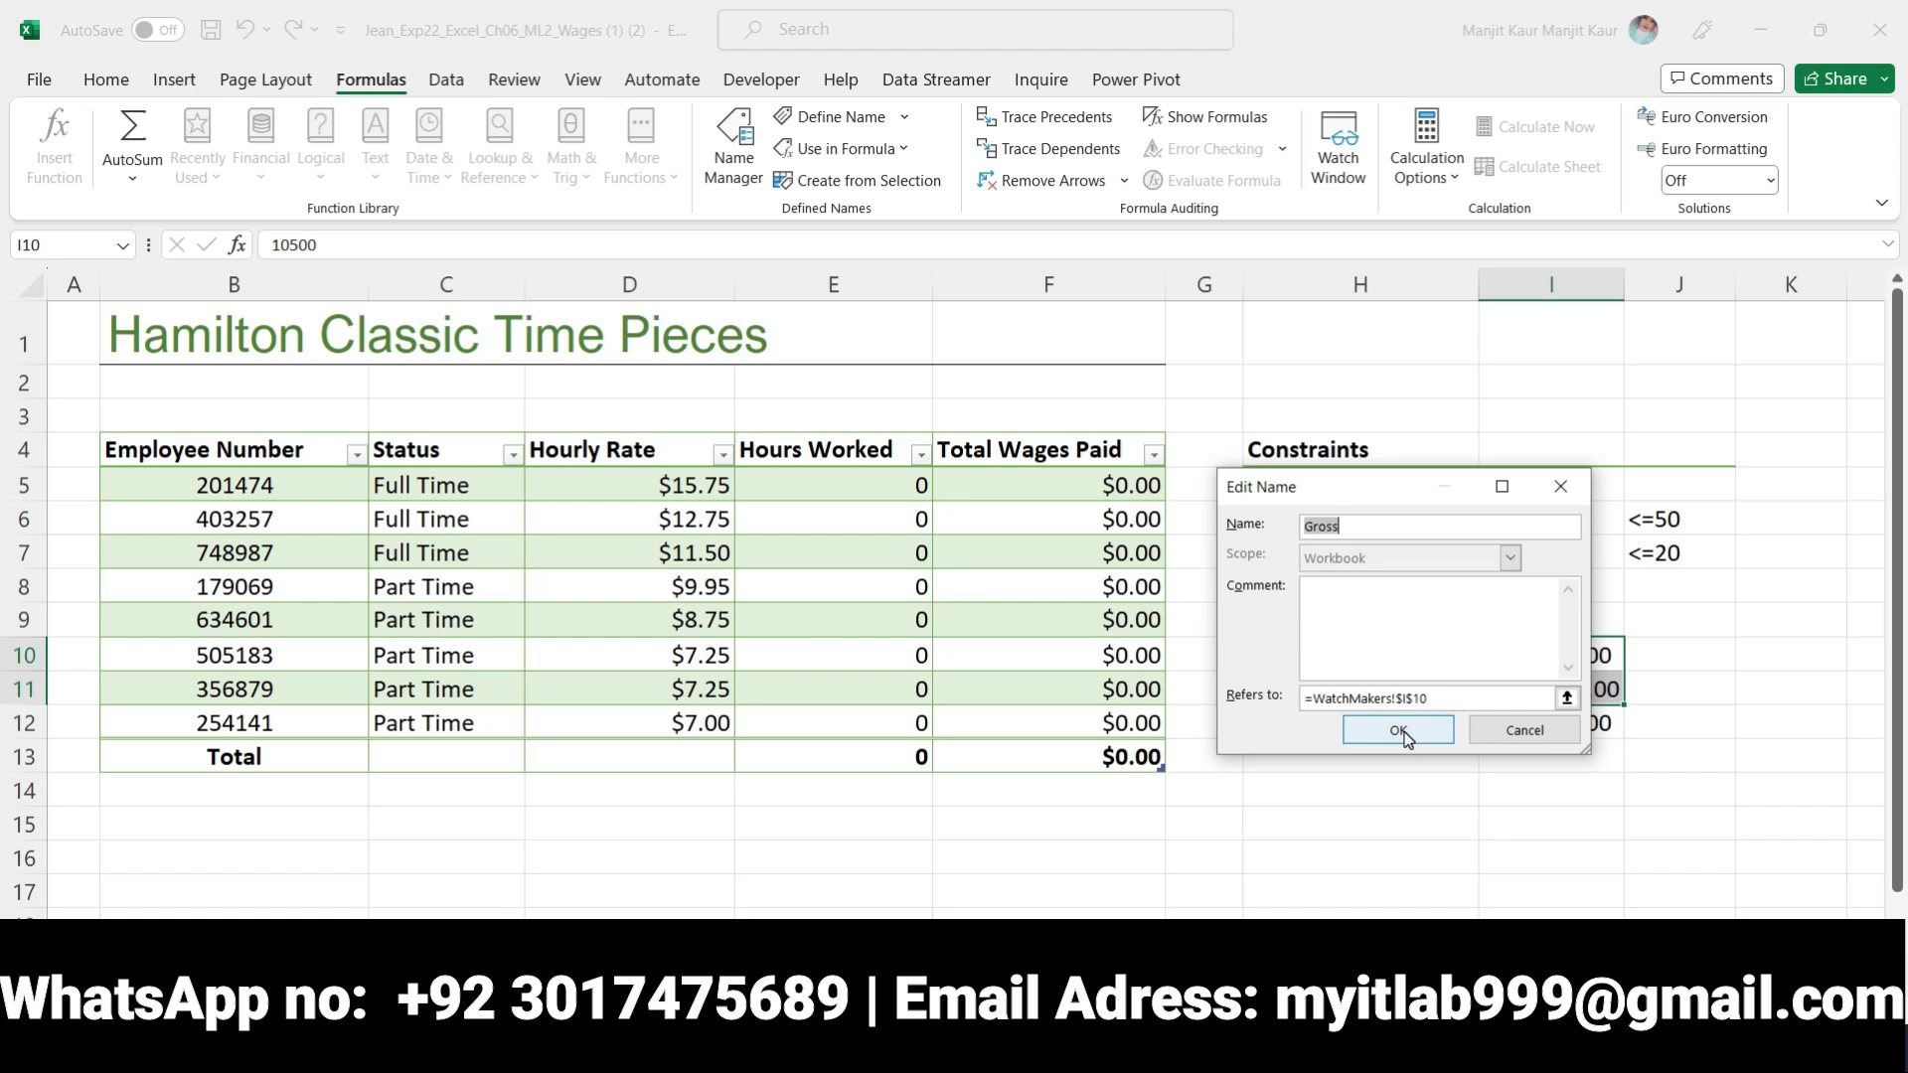
pyautogui.click(1399, 733)
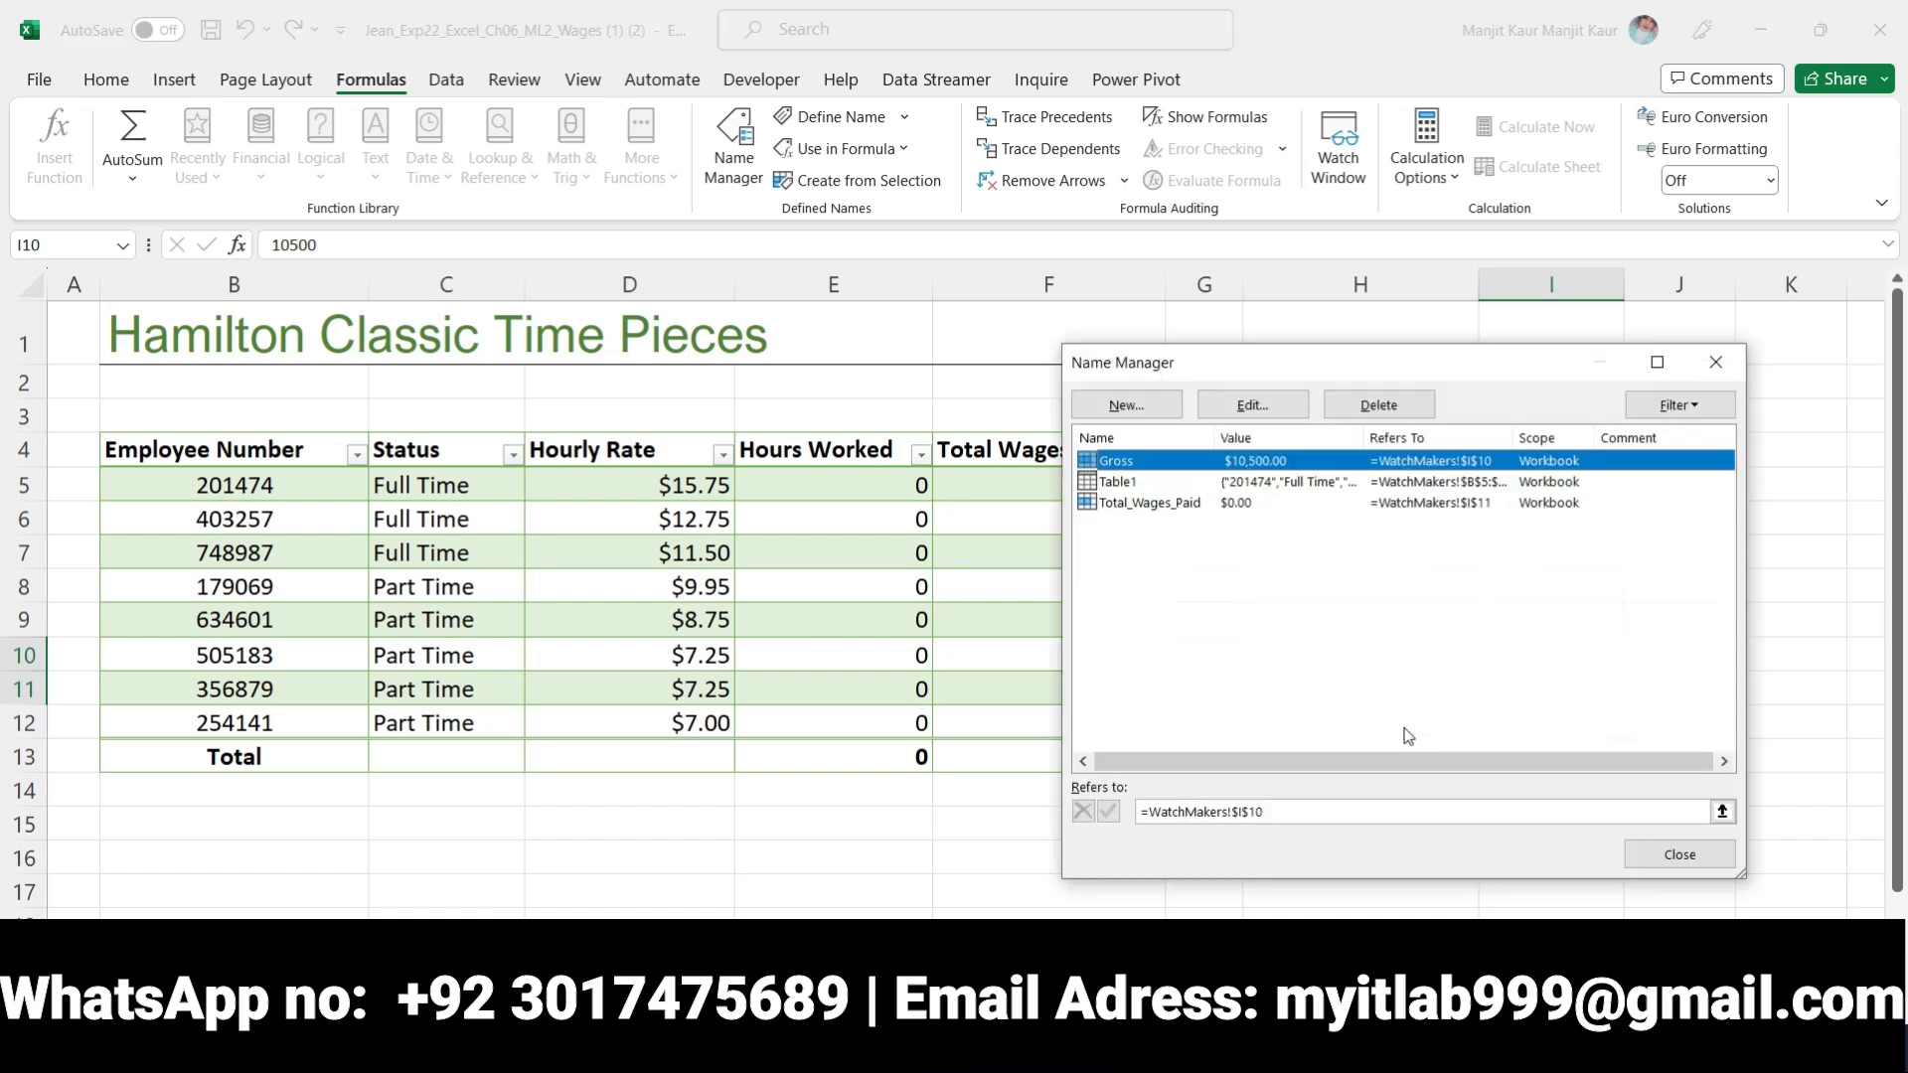
# Review the definition of the range name Total_Wages_Paid and close the Name Manager
pyautogui.click(1121, 505)
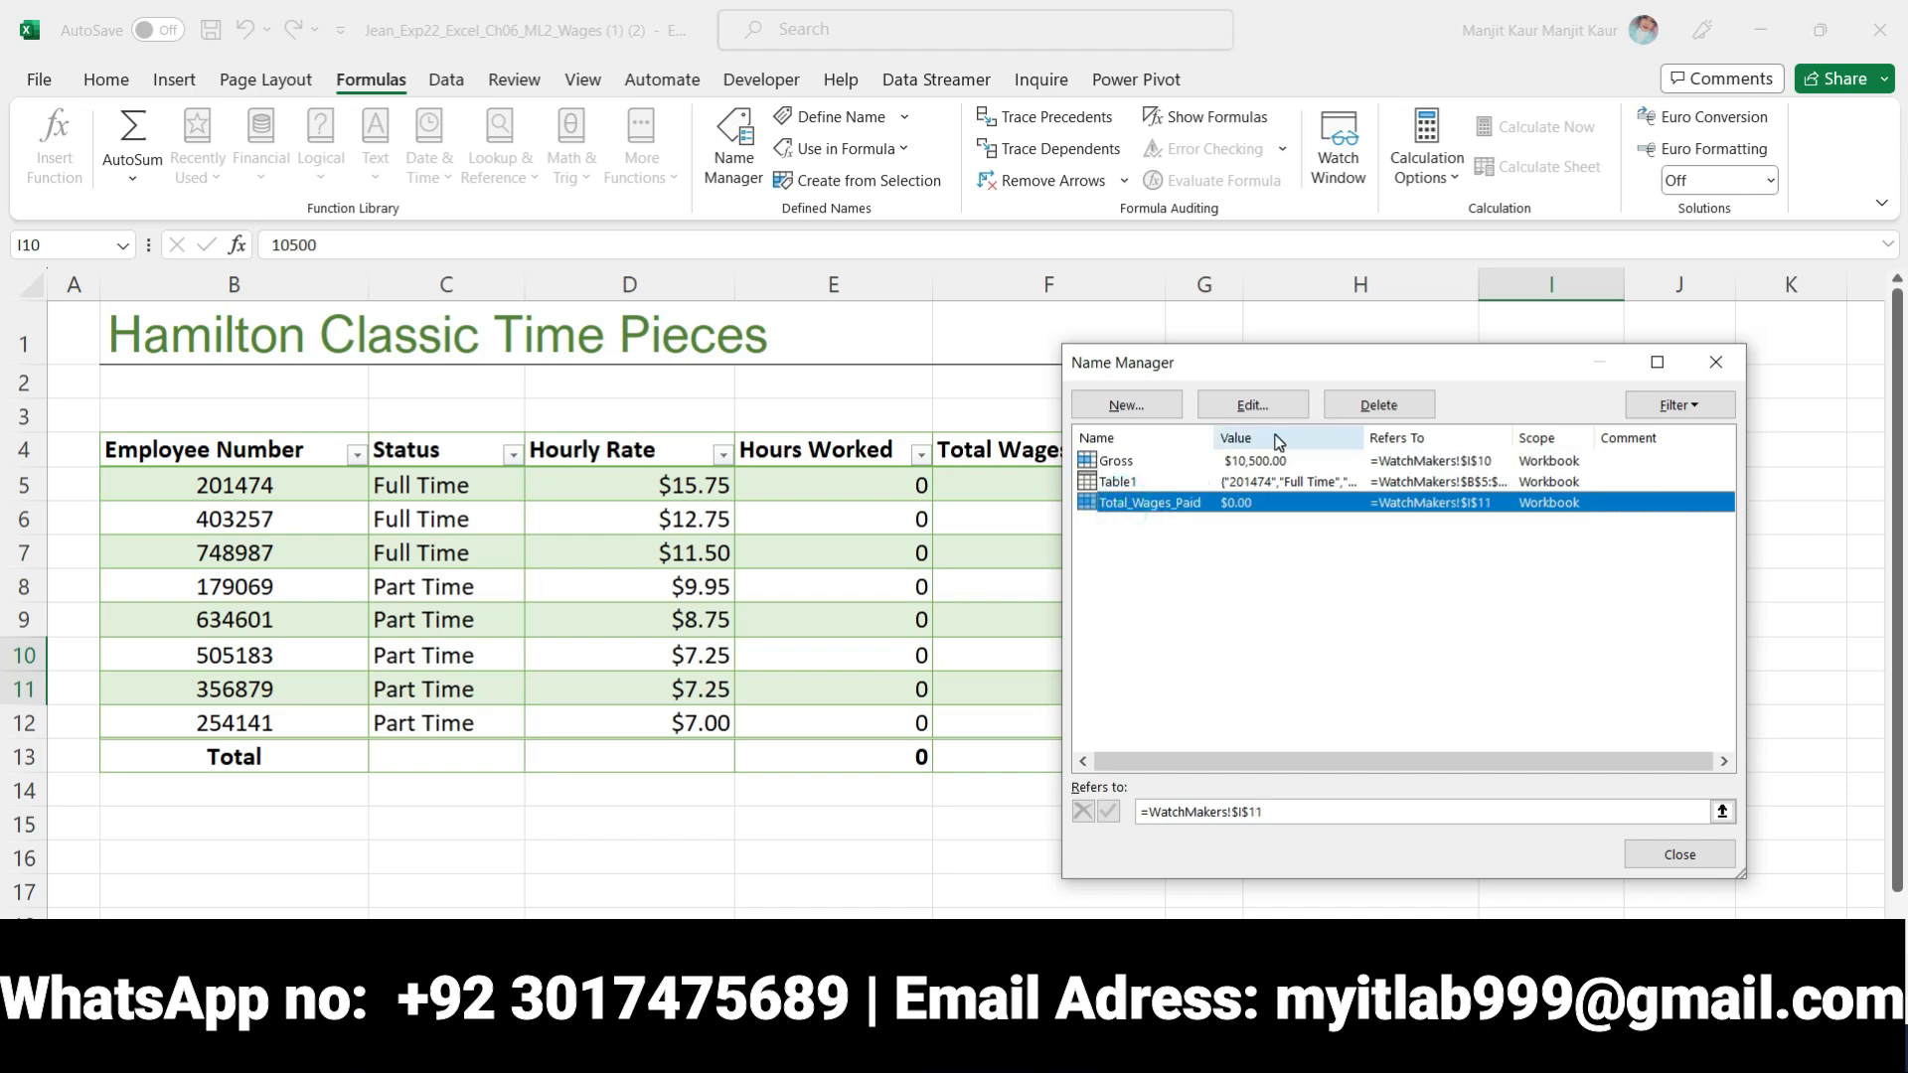
pyautogui.click(1254, 405)
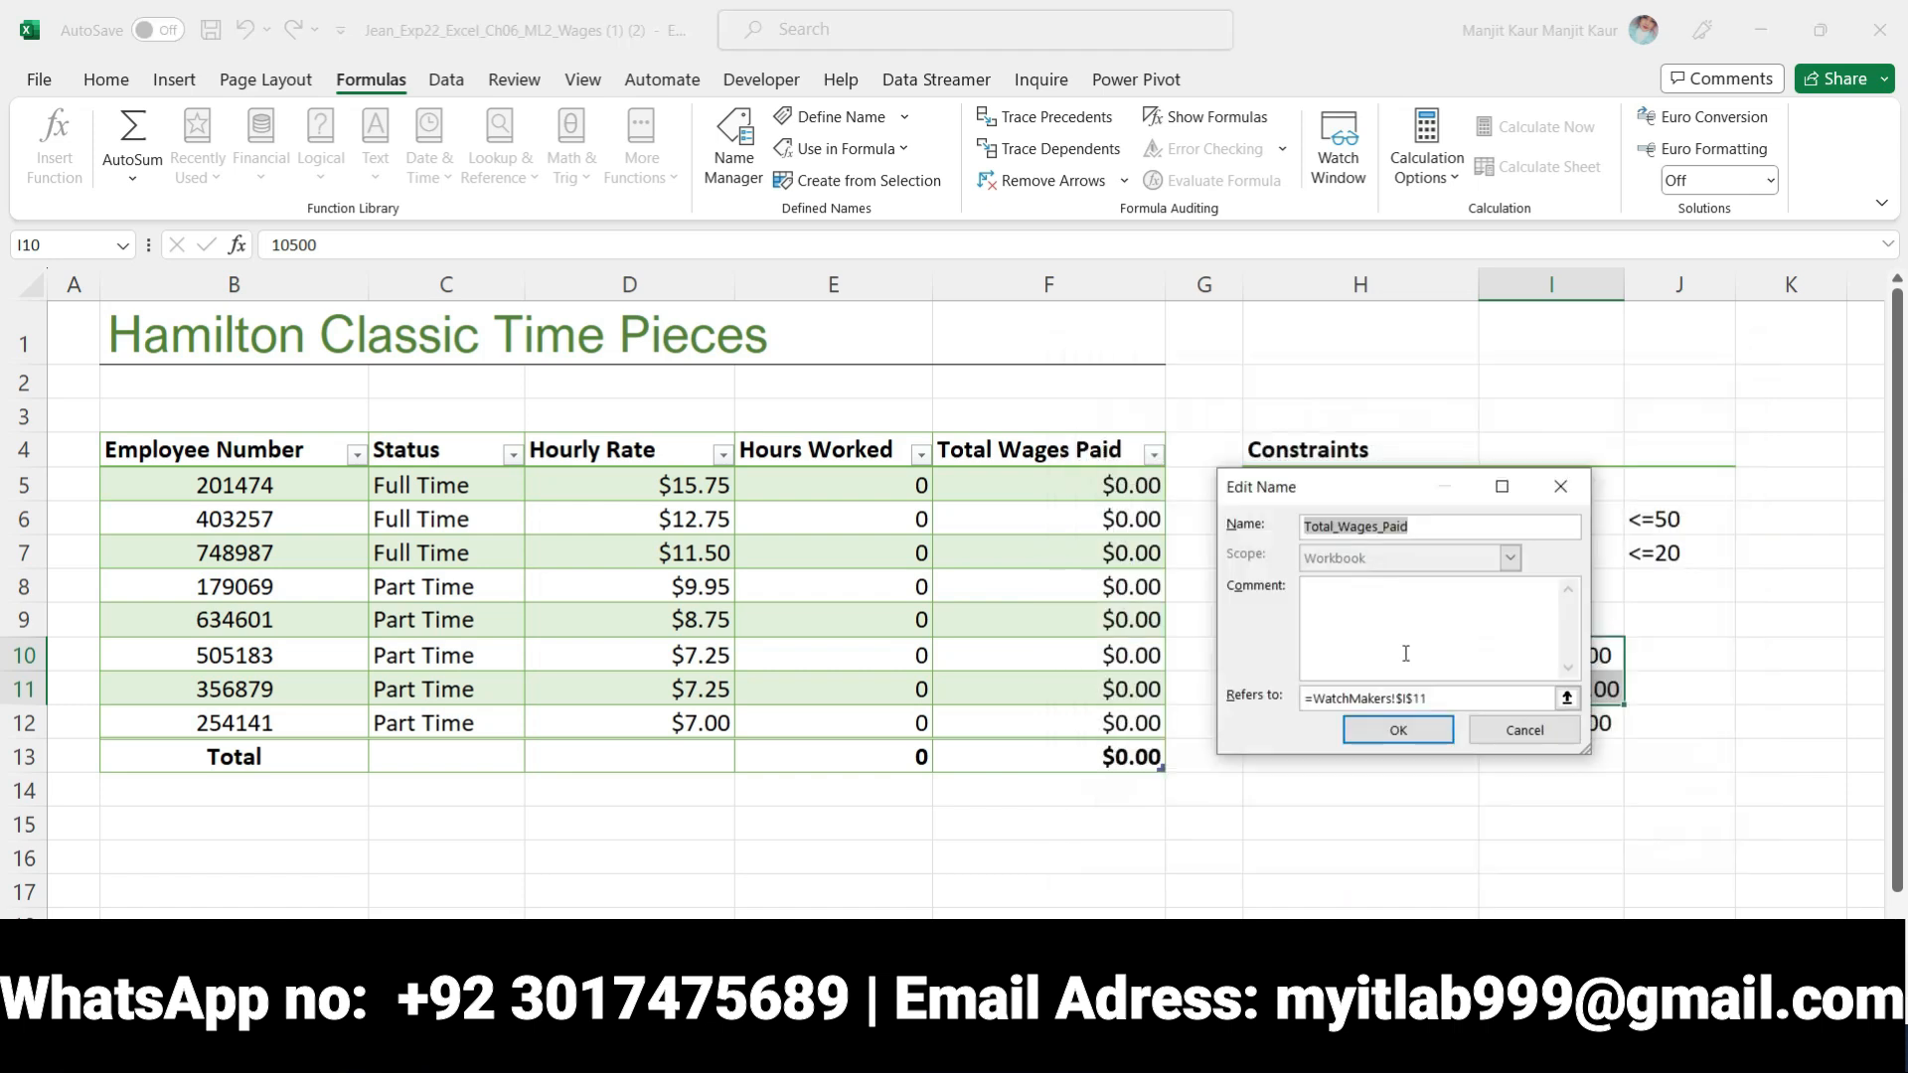
pyautogui.click(1398, 731)
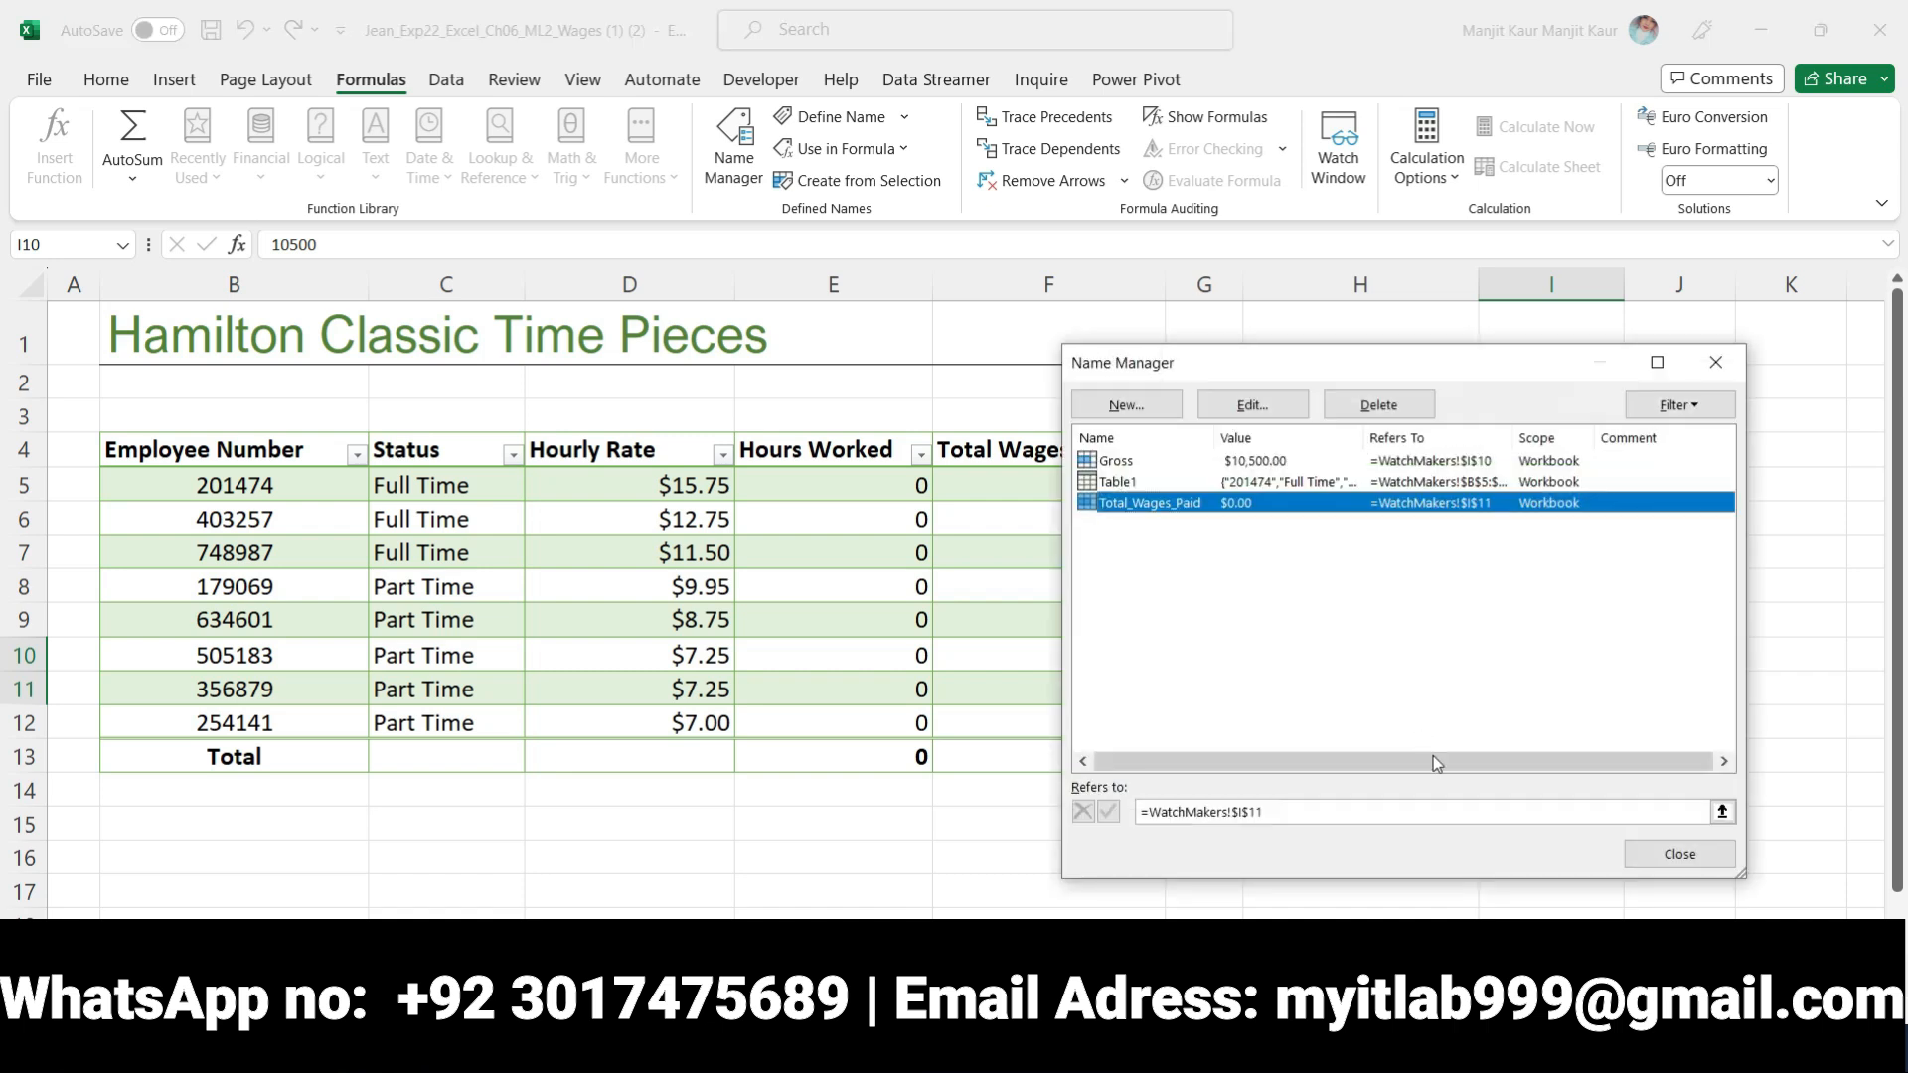
pyautogui.click(1667, 861)
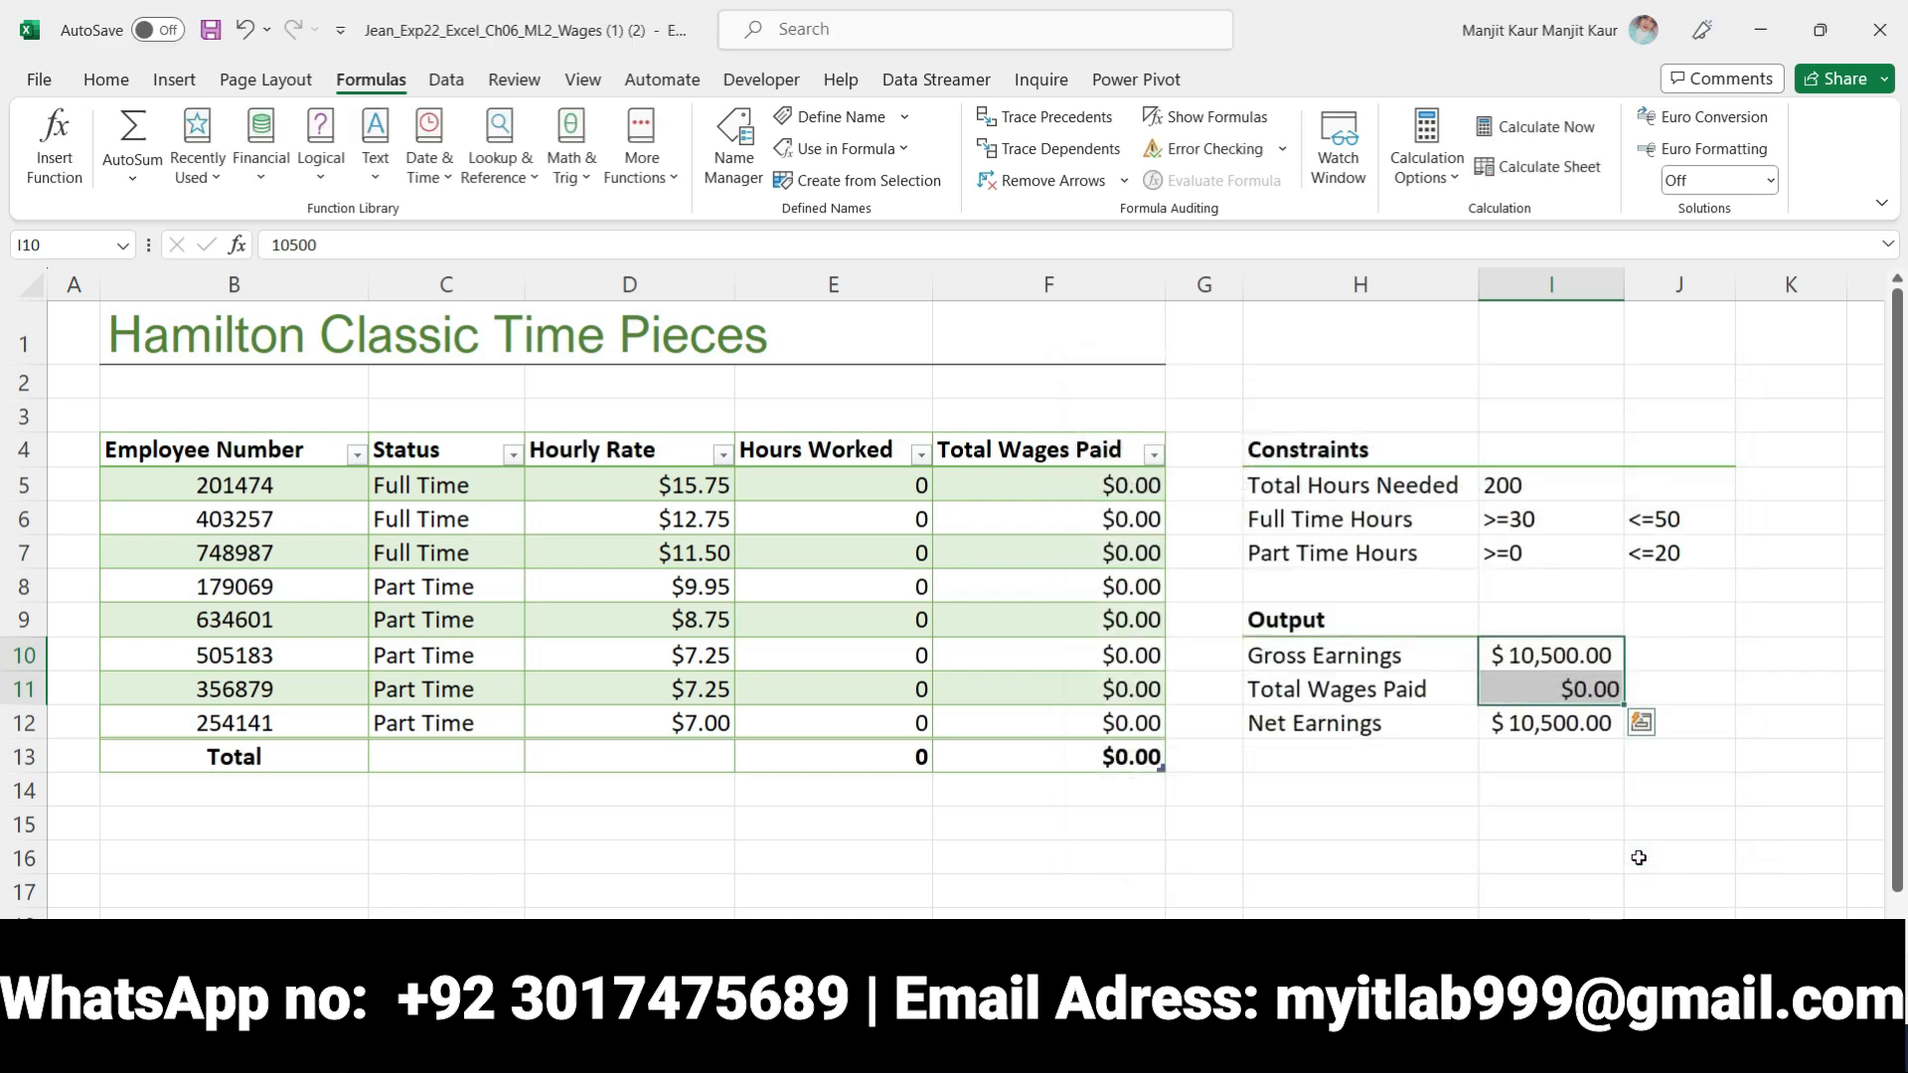
# Check the range names assigned to cells I10 and I11 and the Net Earnings formula in I12
pyautogui.click(1616, 857)
pyautogui.click(1522, 659)
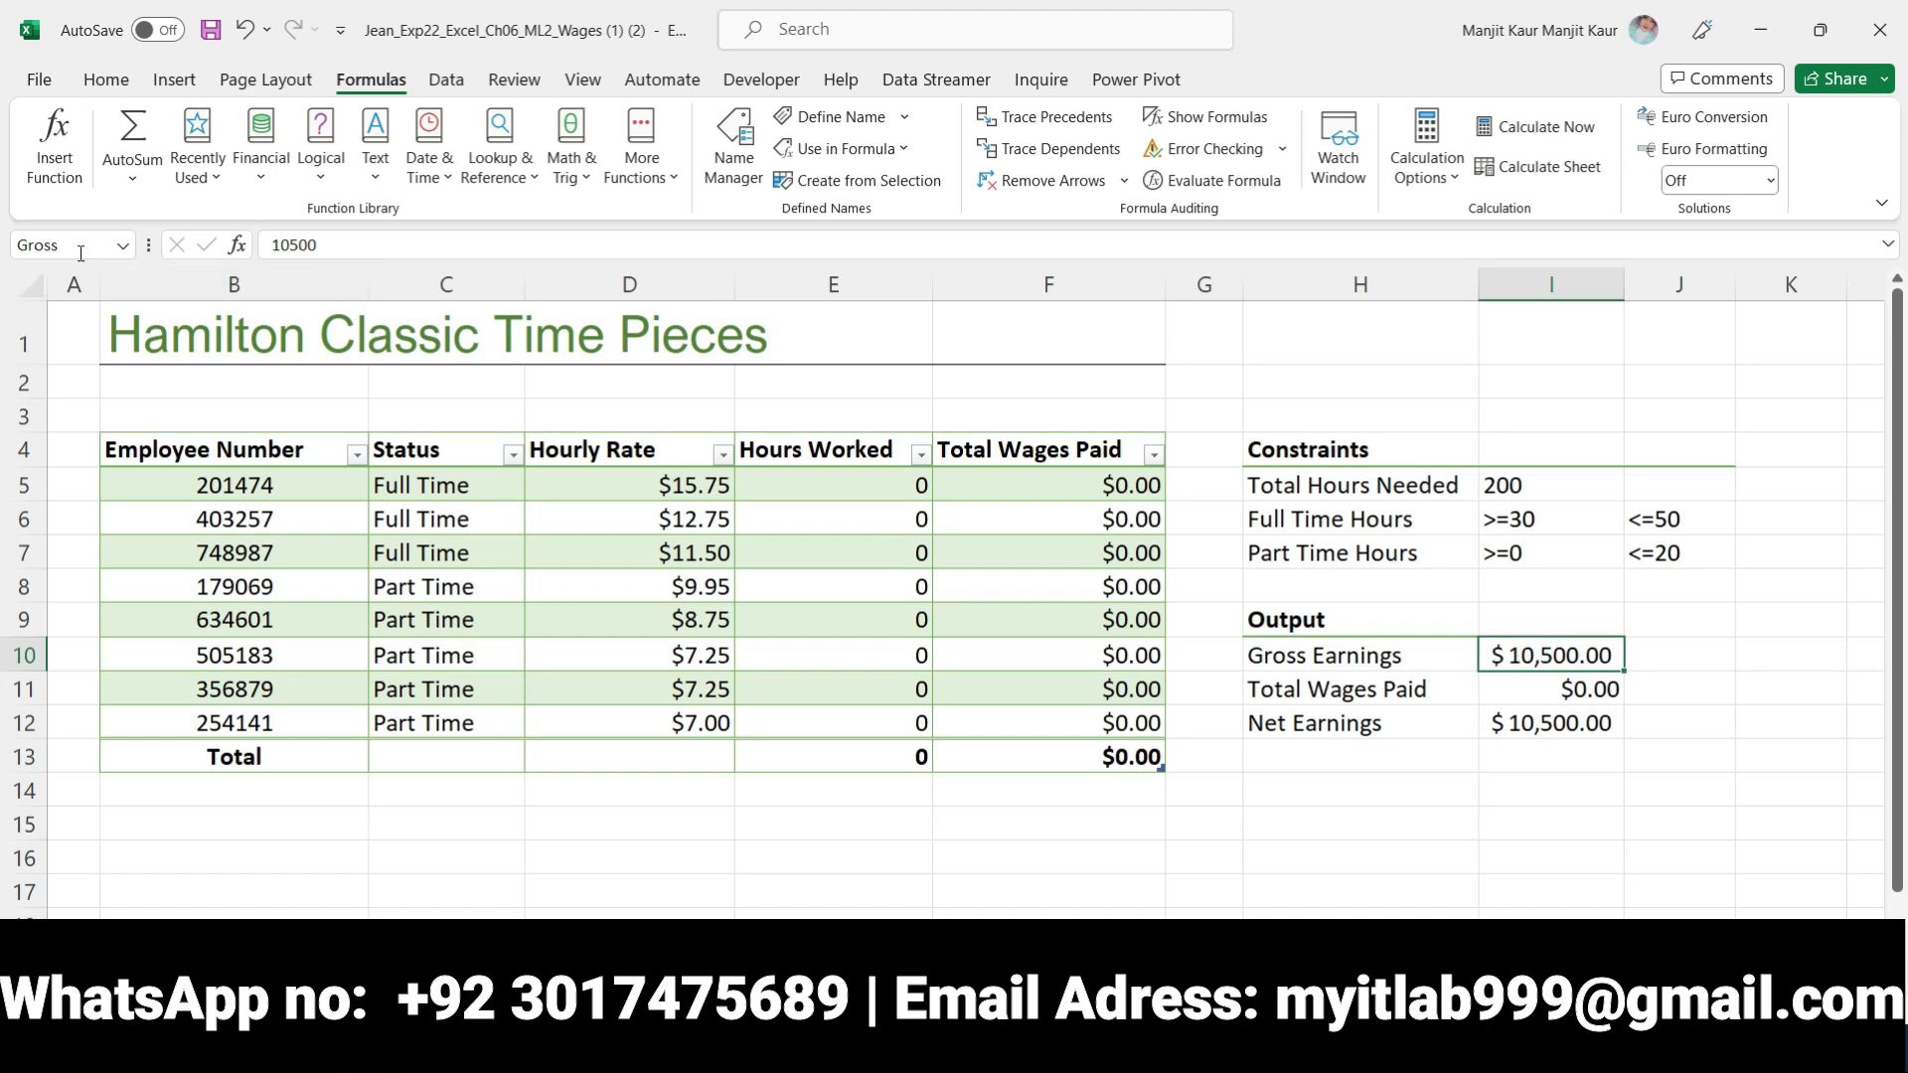
pyautogui.click(1515, 692)
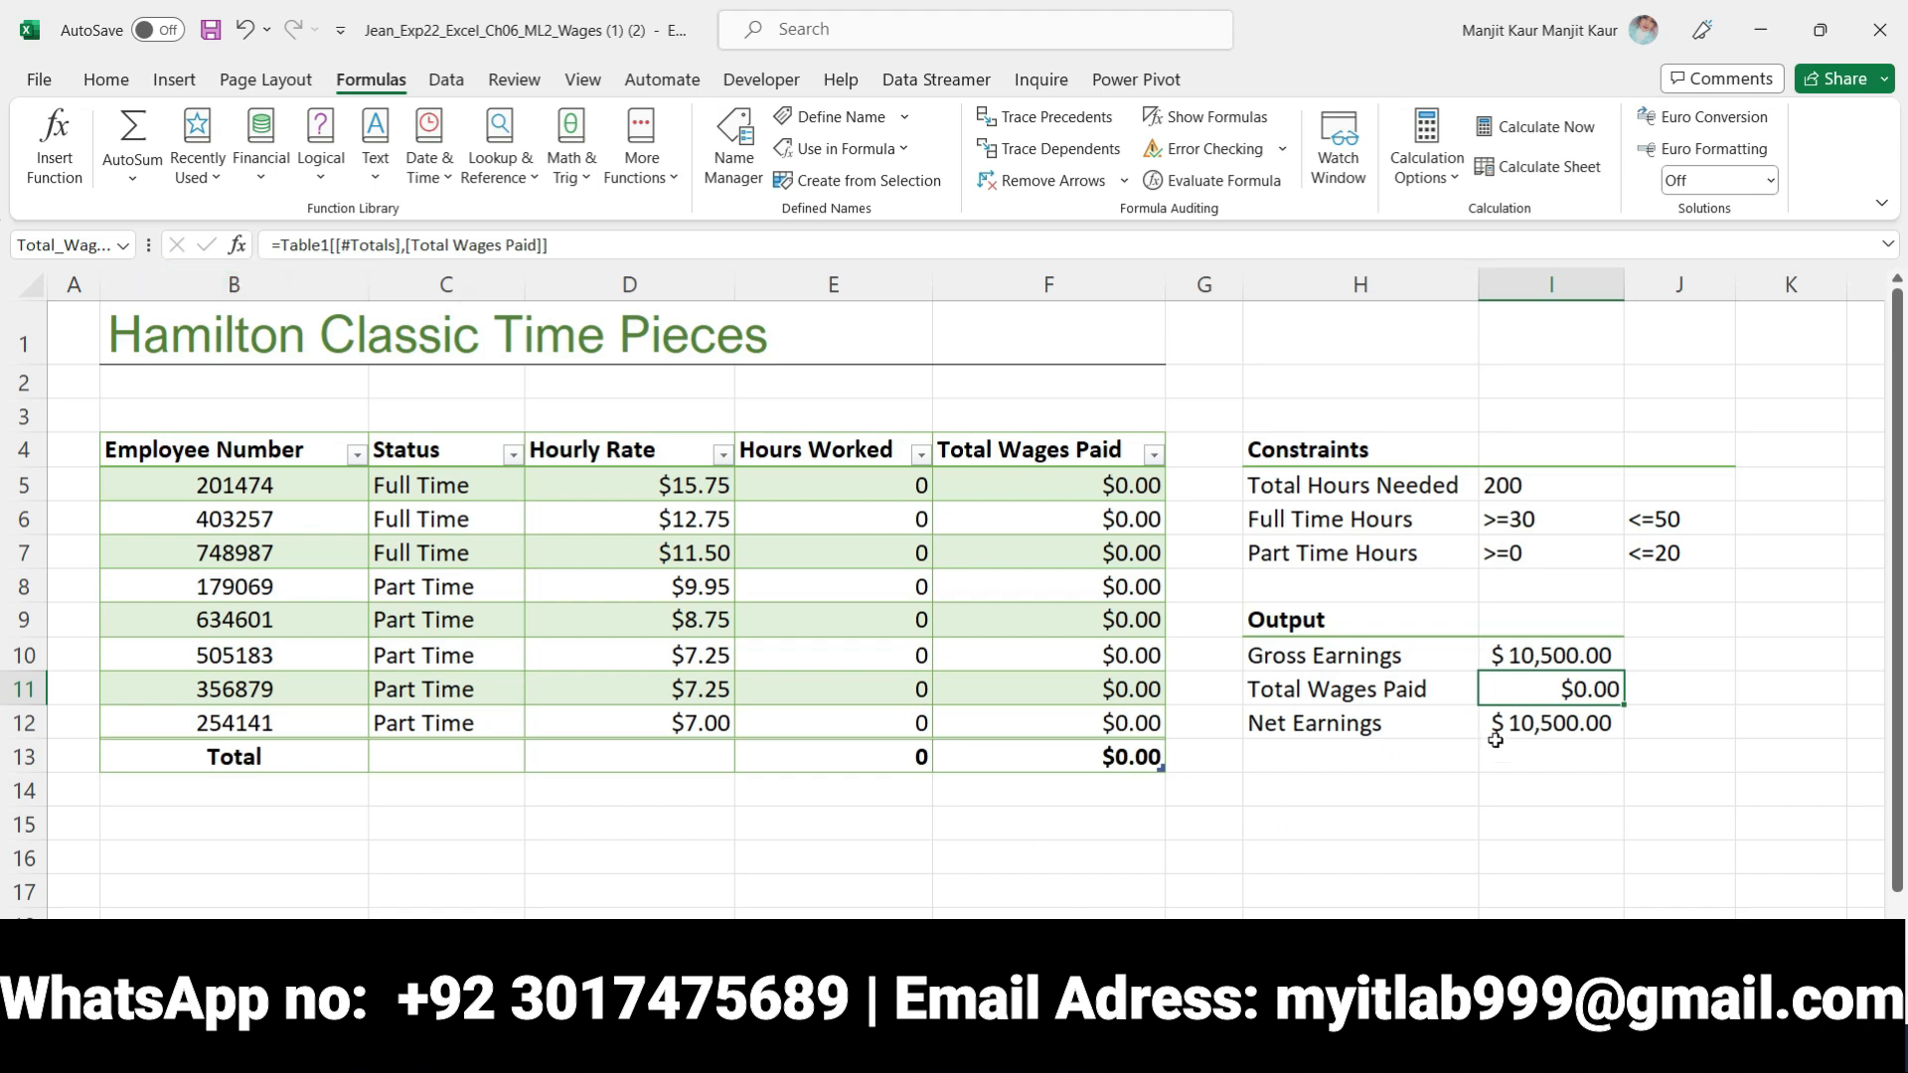
pyautogui.click(1574, 732)
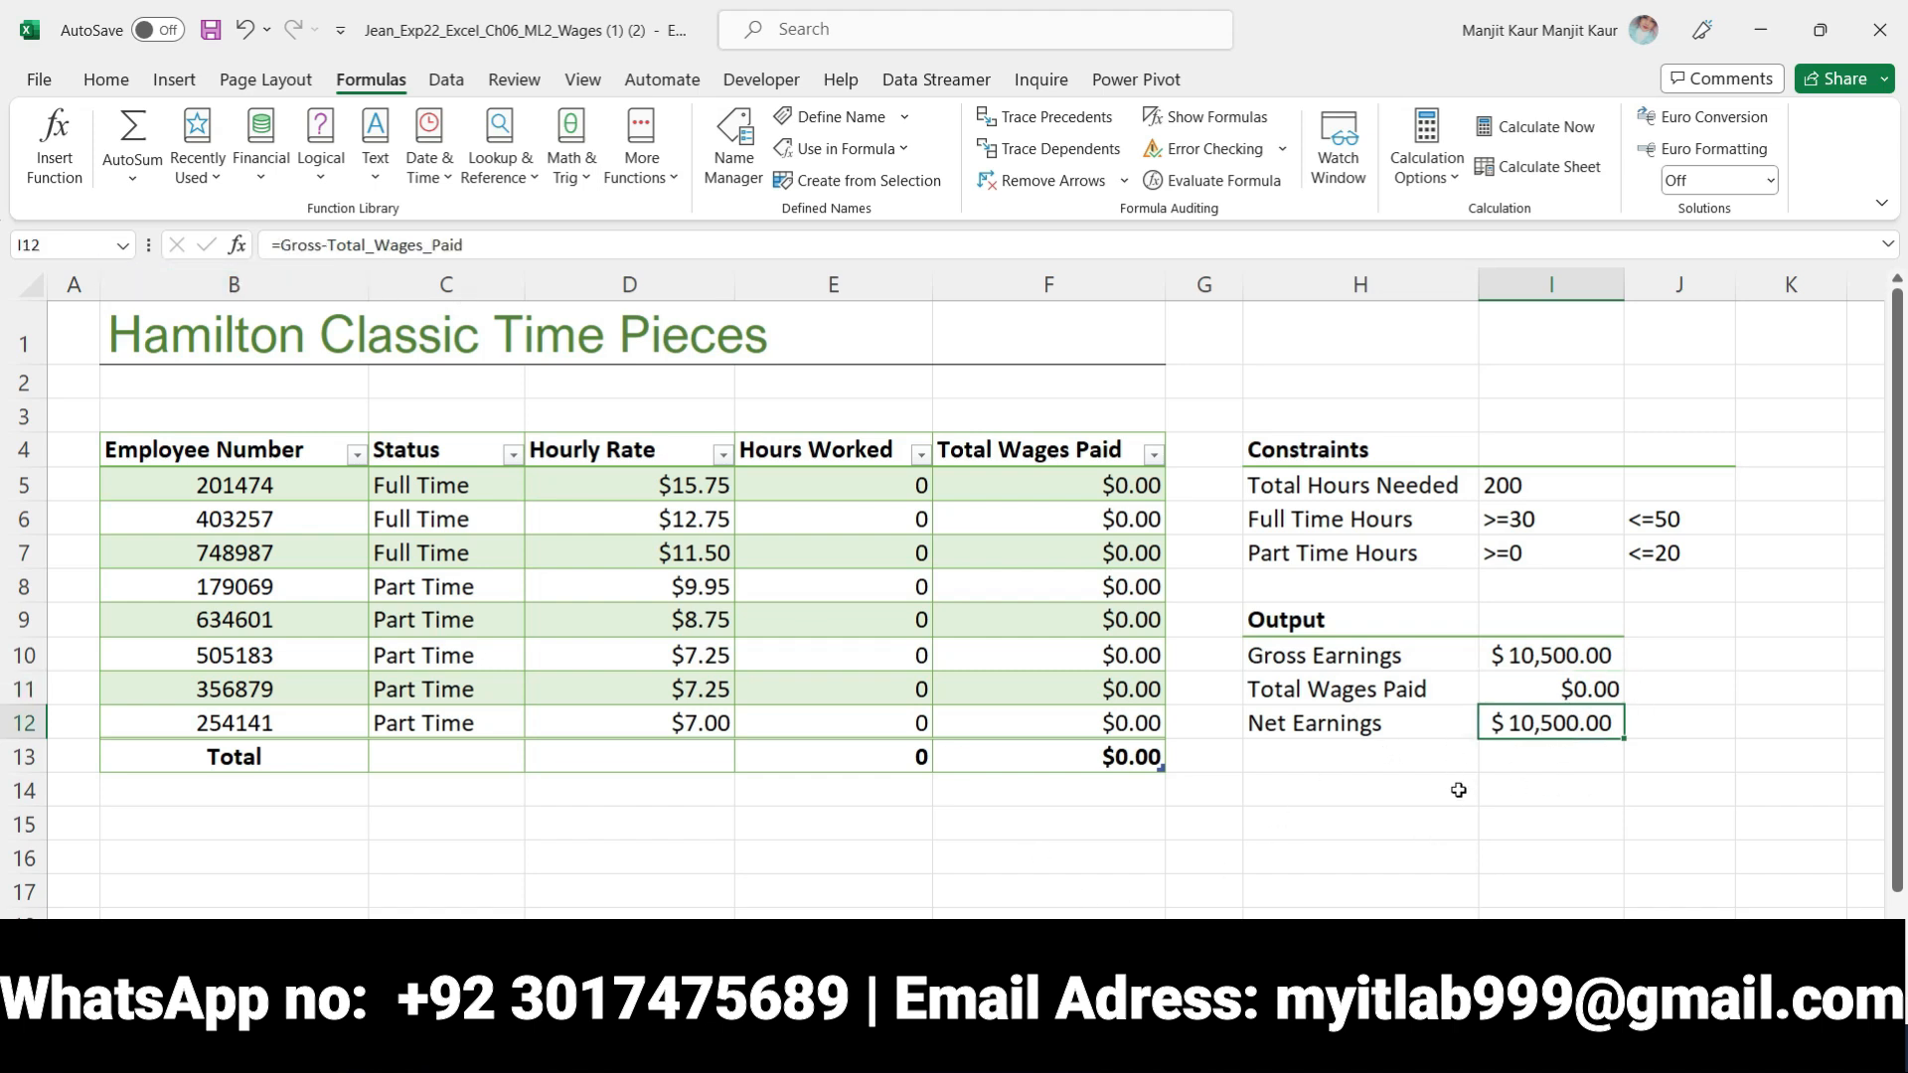
pyautogui.click(1439, 826)
# Return to the Word instructions and remove the bold and yellow highlighting from the step 2 instruction
pyautogui.hotkey('alt', 'Tab')
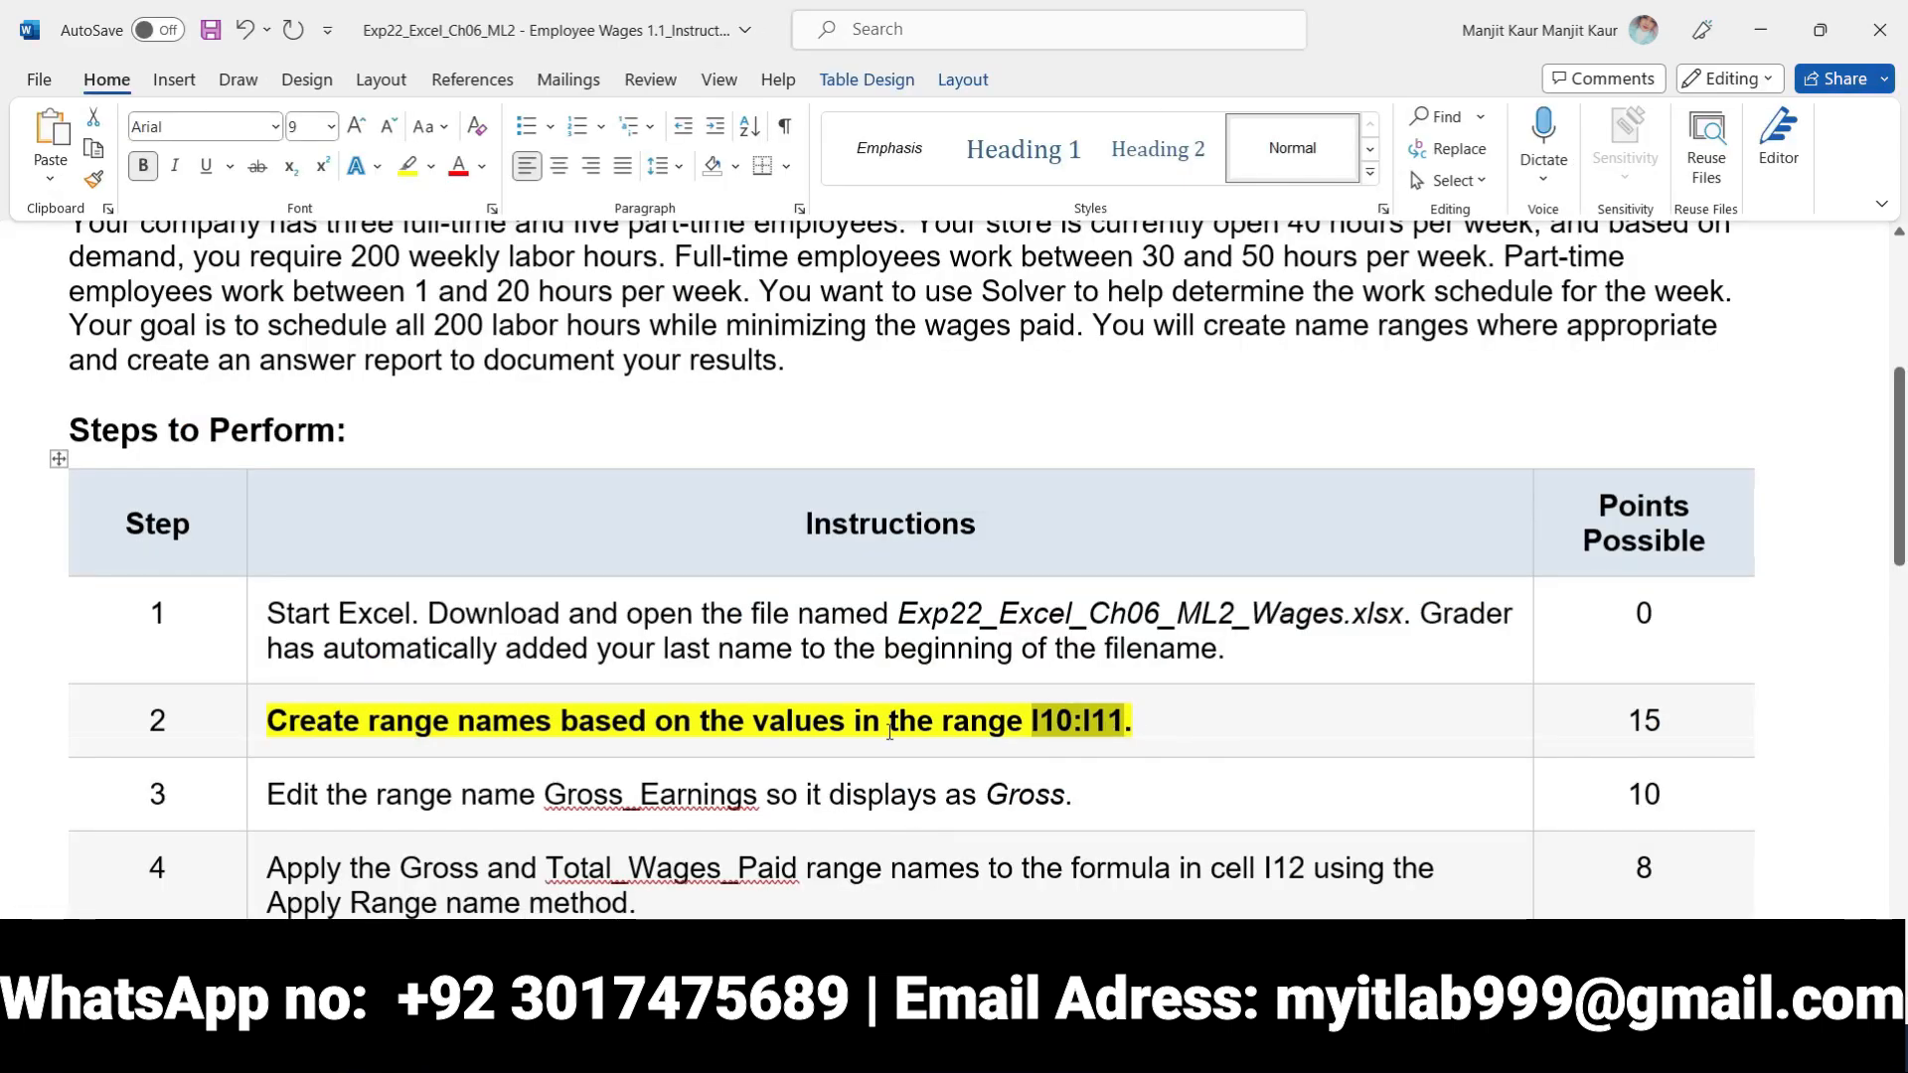
pyautogui.click(260, 719)
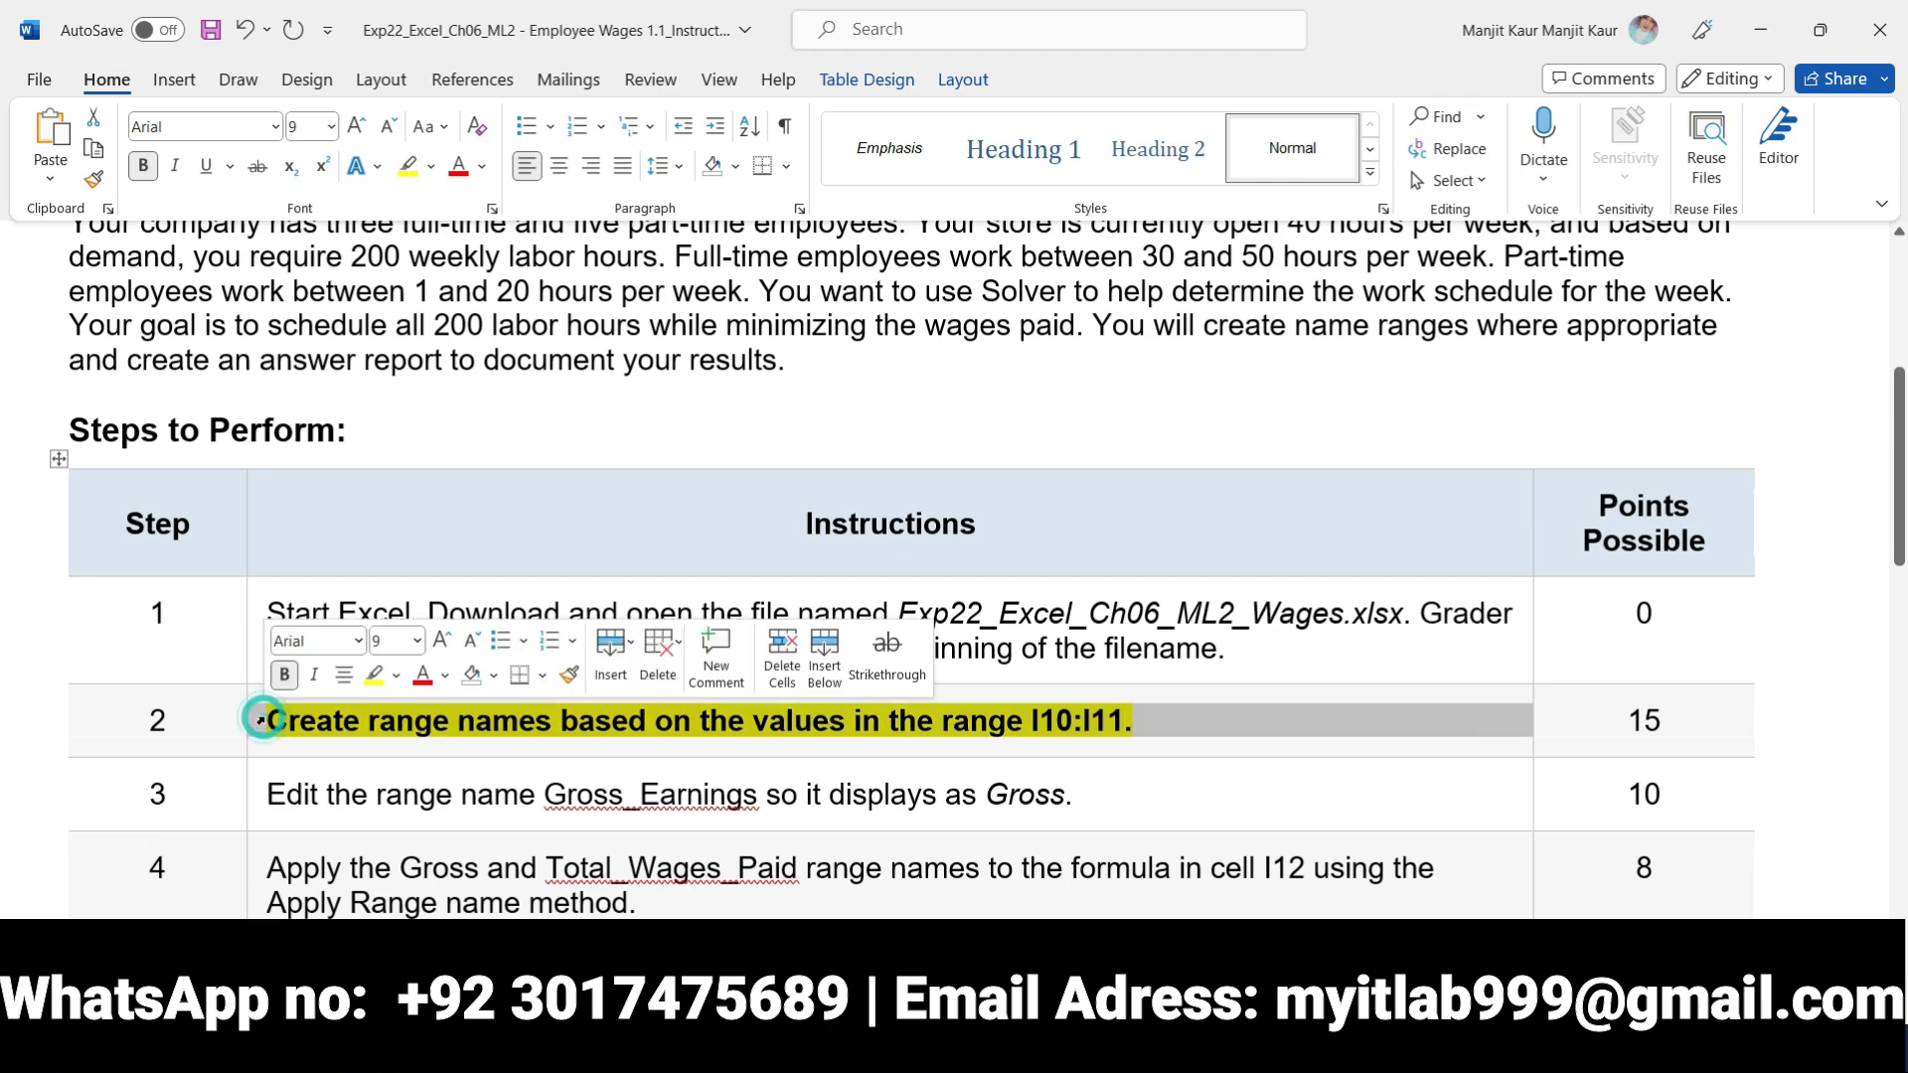
pyautogui.click(295, 679)
pyautogui.click(375, 676)
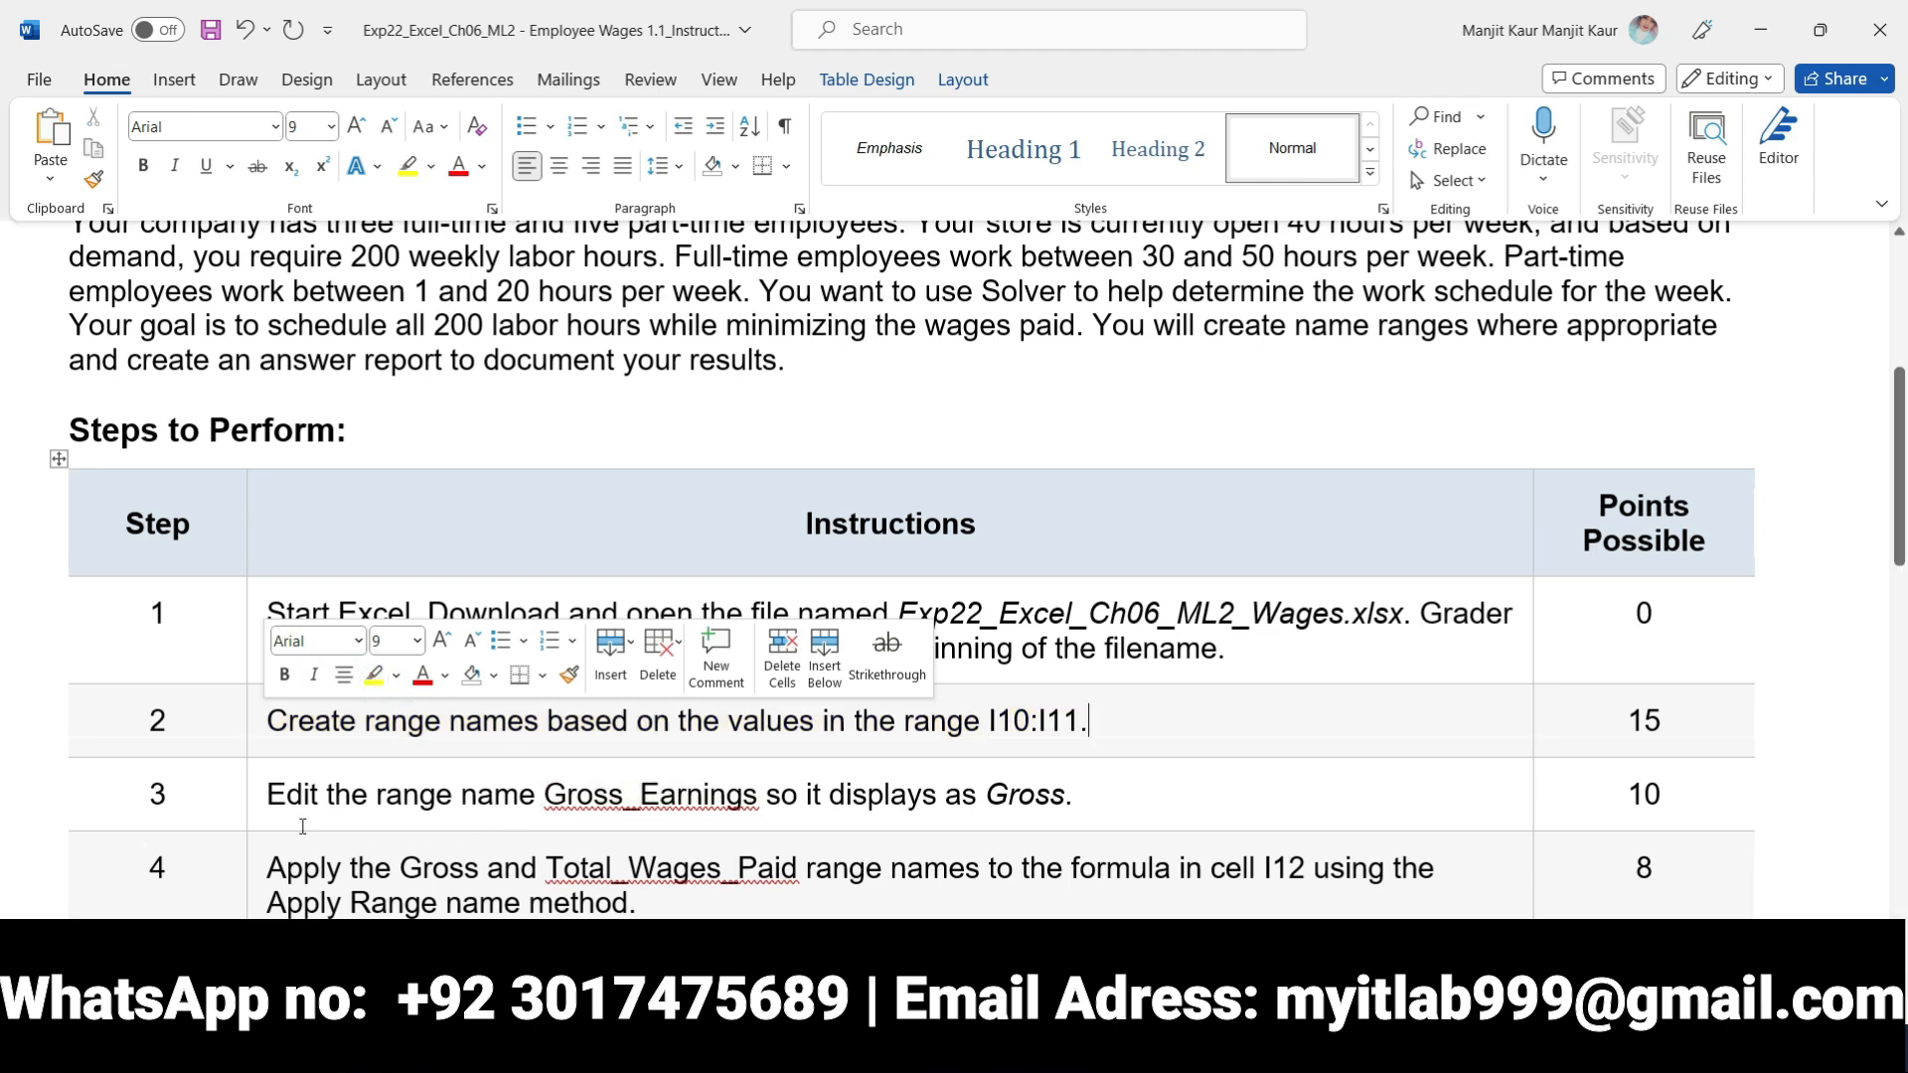
# Make the step 3 instruction bold with yellow highlighting and select the word Gross in it
pyautogui.click(260, 795)
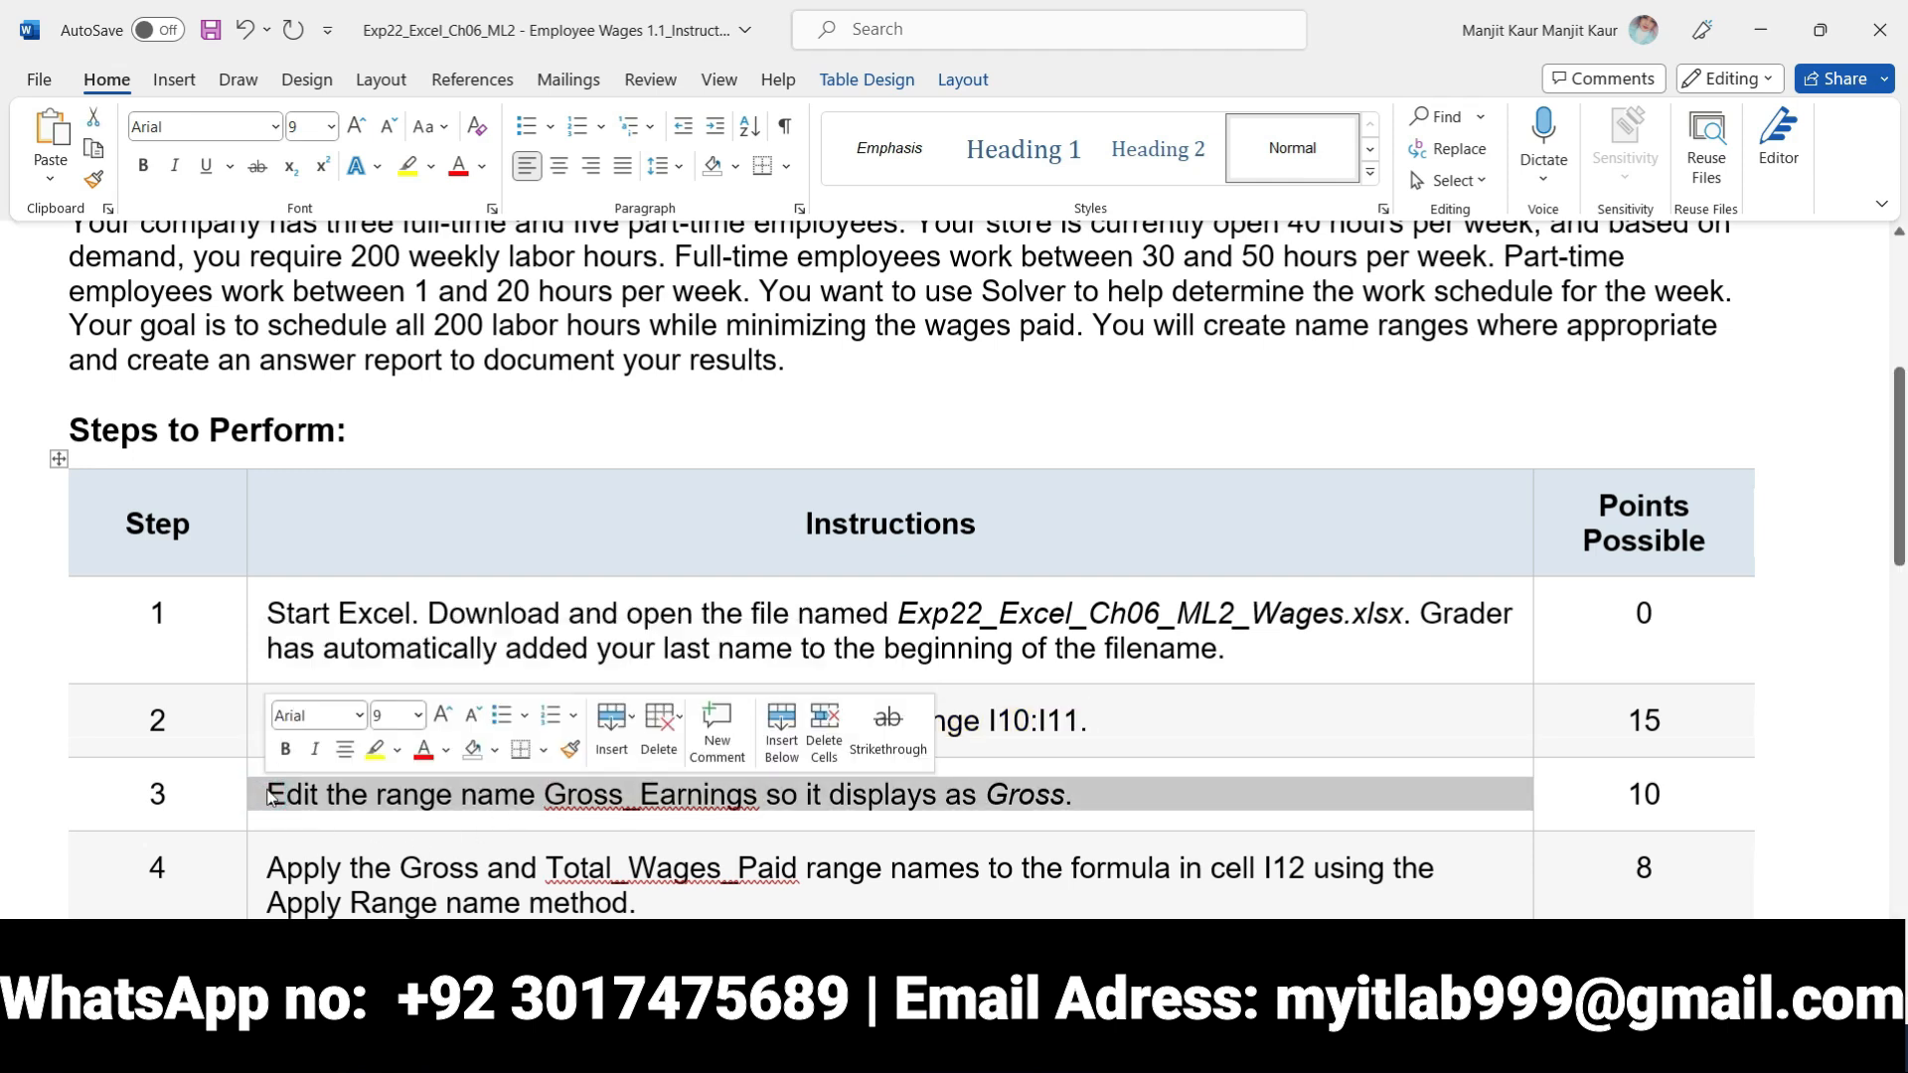
pyautogui.click(286, 750)
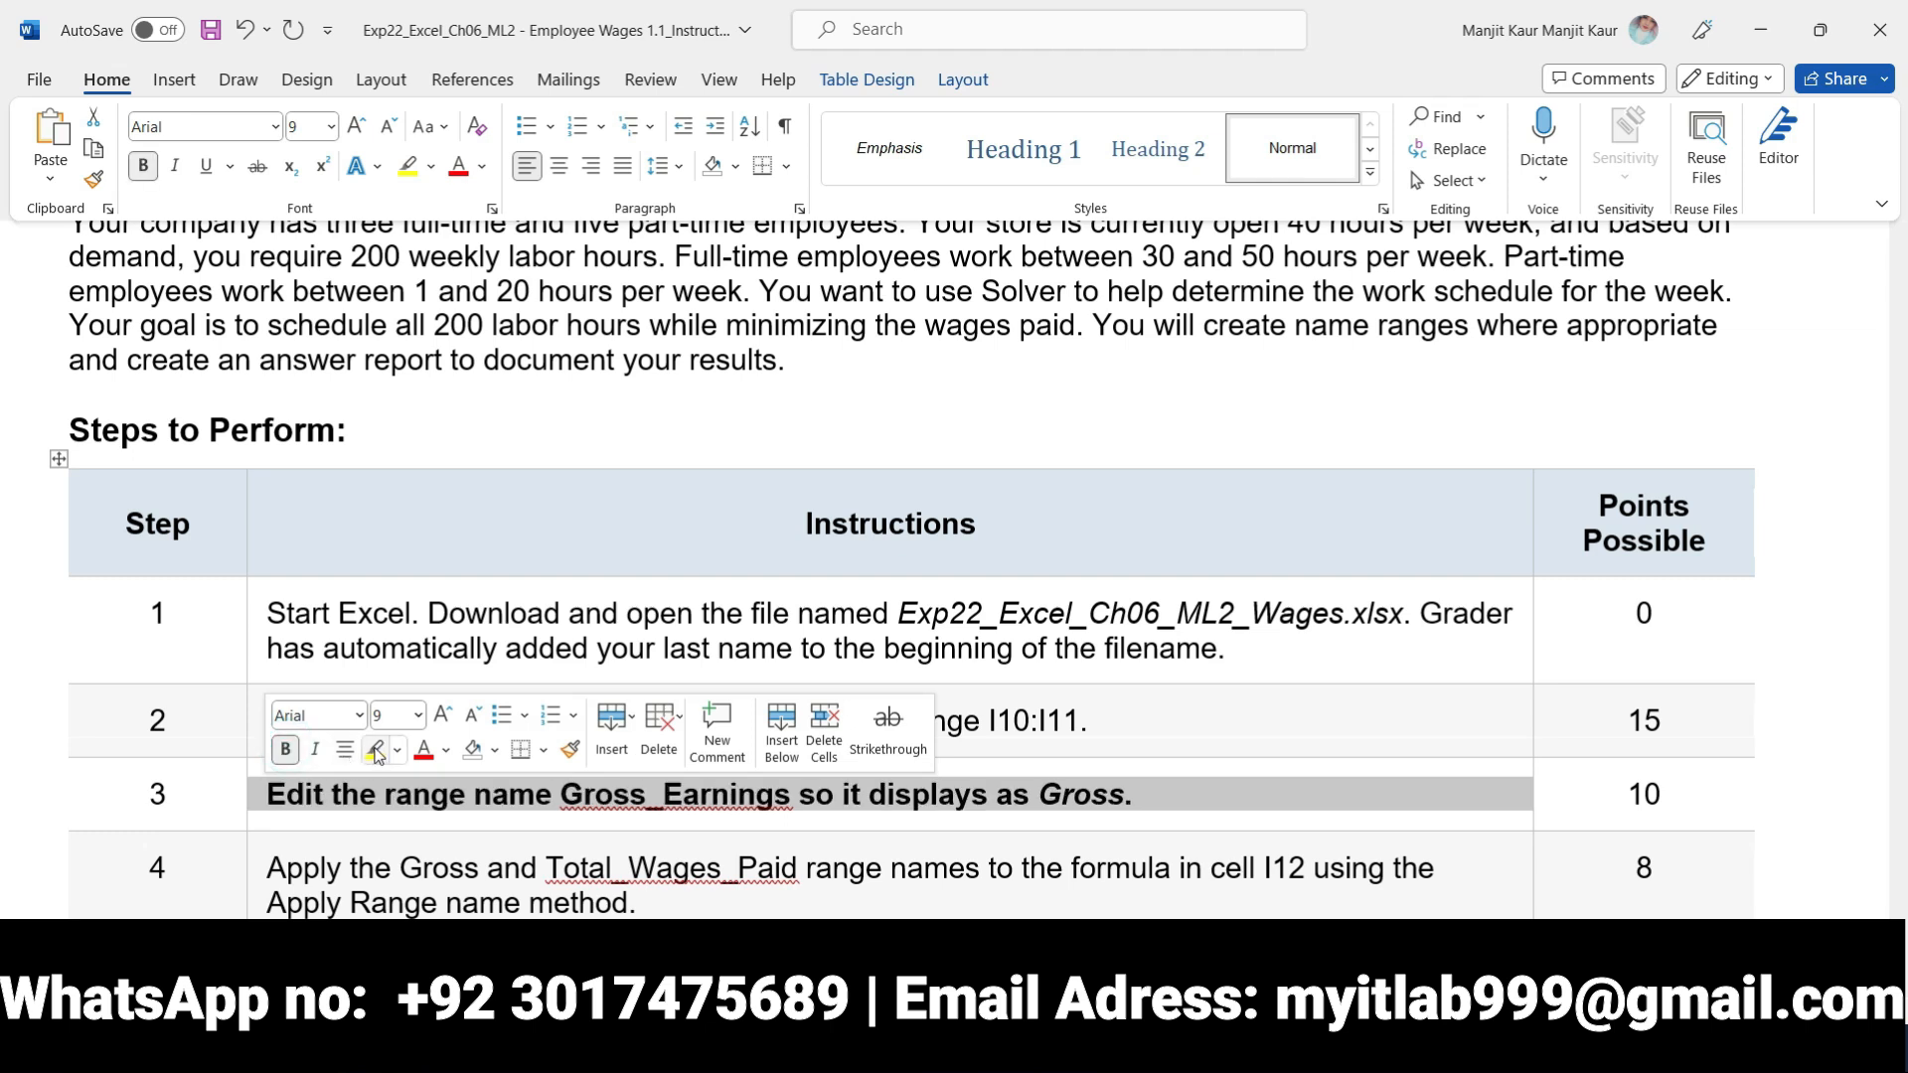
pyautogui.click(375, 750)
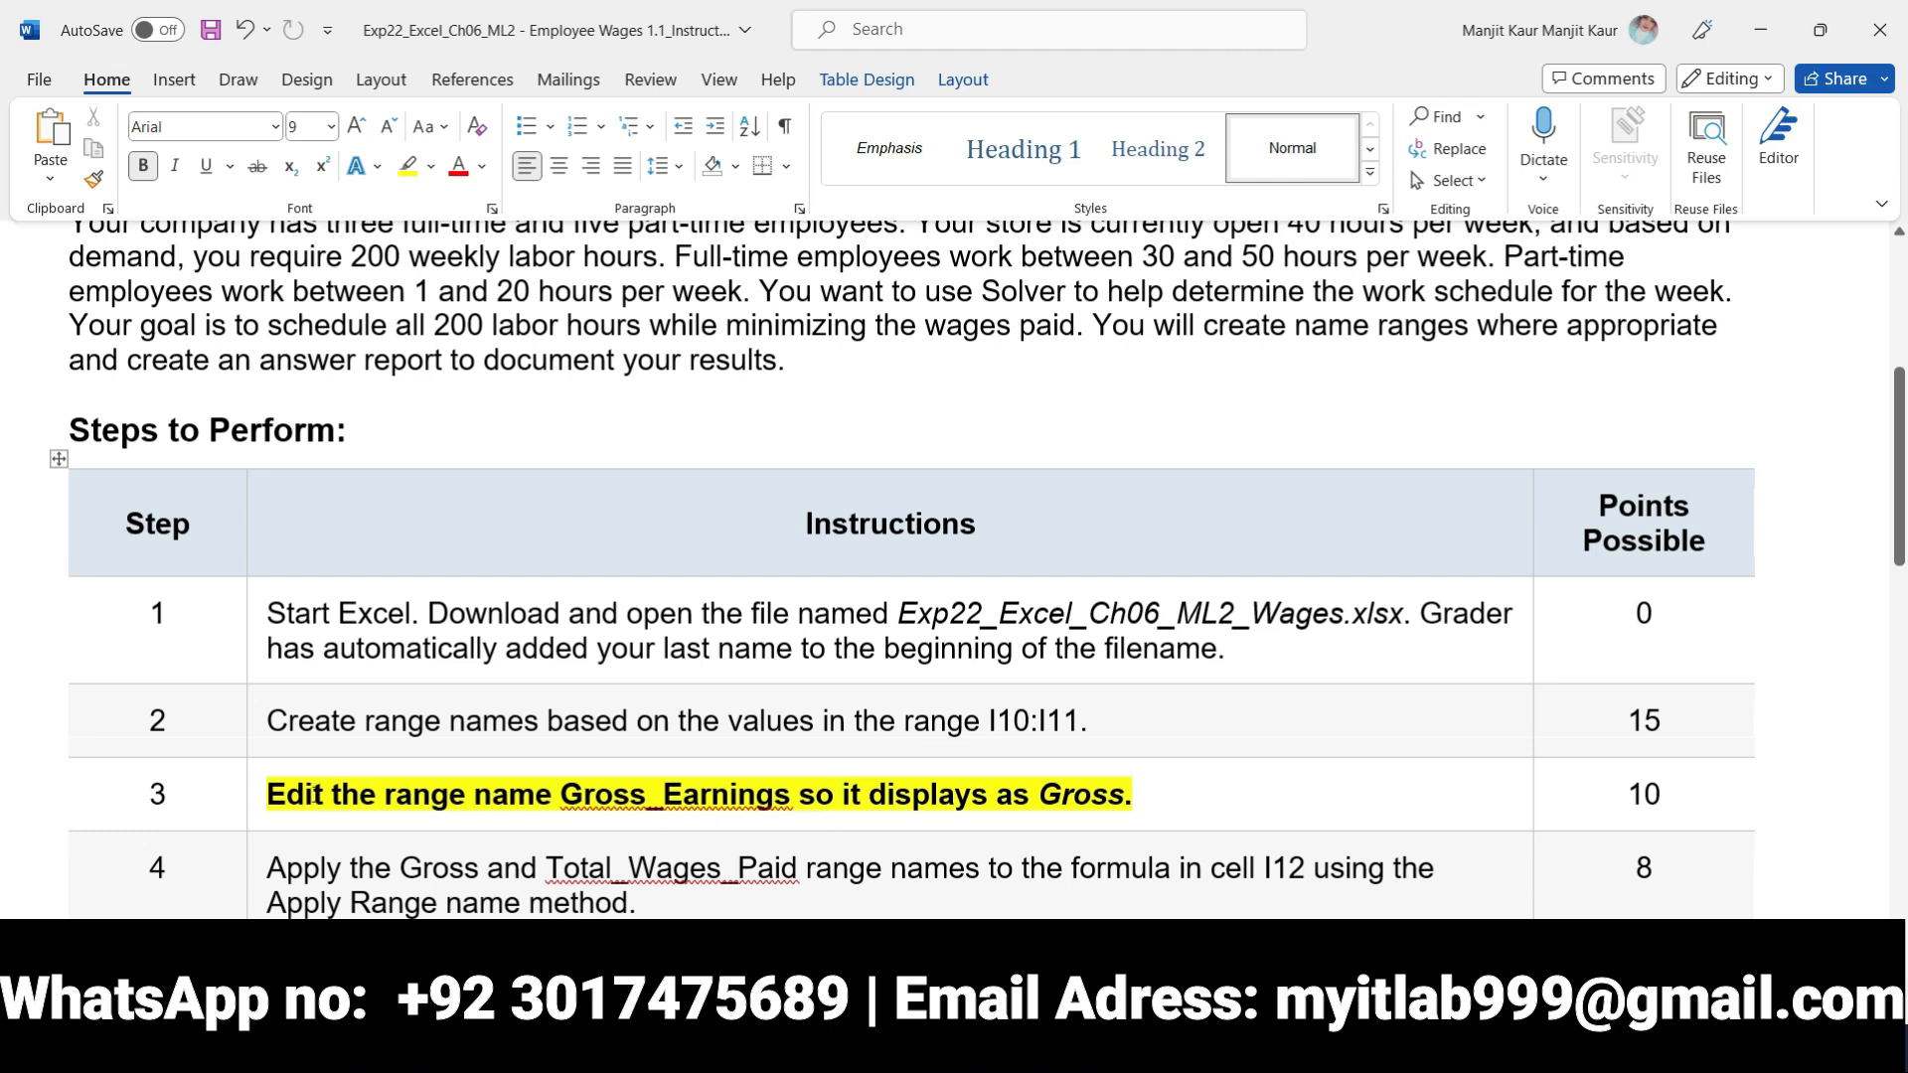
pyautogui.doubleClick(726, 811)
pyautogui.click(839, 794)
pyautogui.moveTo(1038, 795); pyautogui.dragTo(1127, 800)
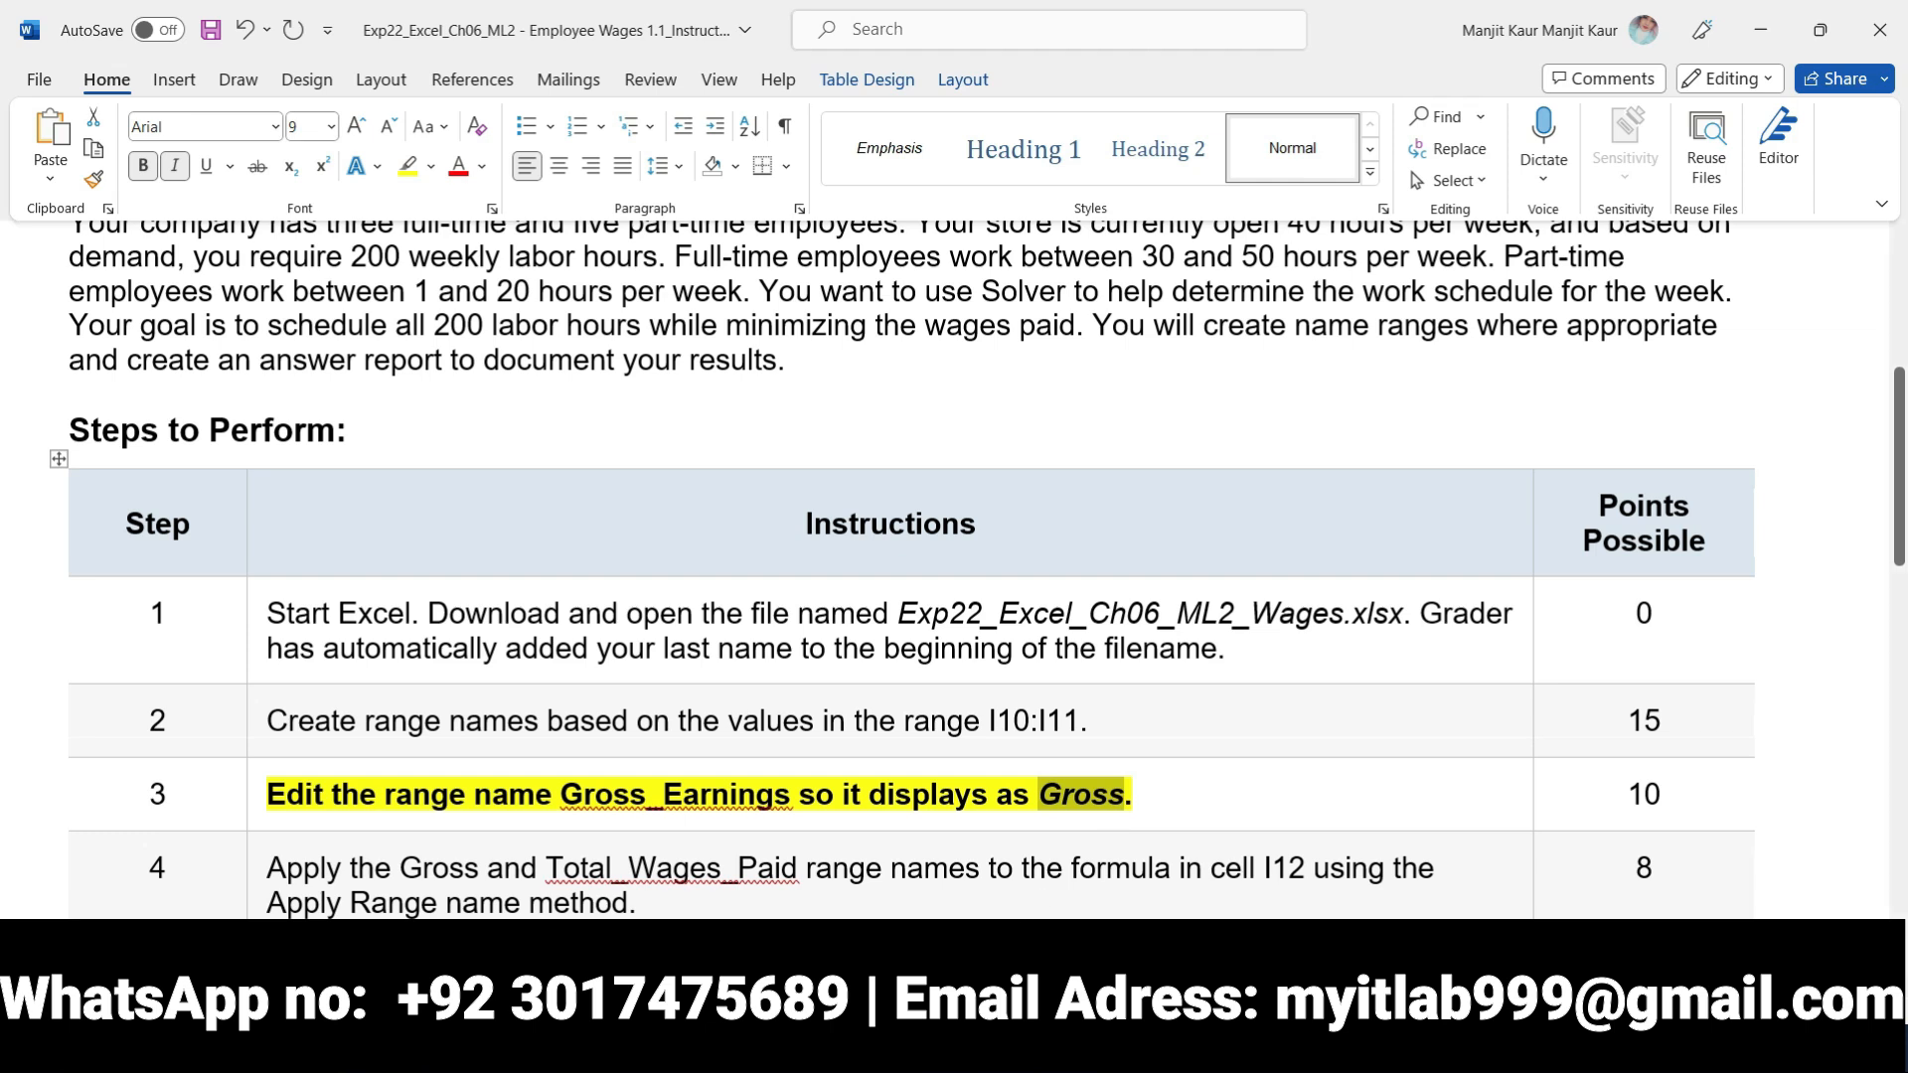
# Switch to the Excel workbook and check the definition of the range name Gross in the Name Manager
pyautogui.click(854, 1038)
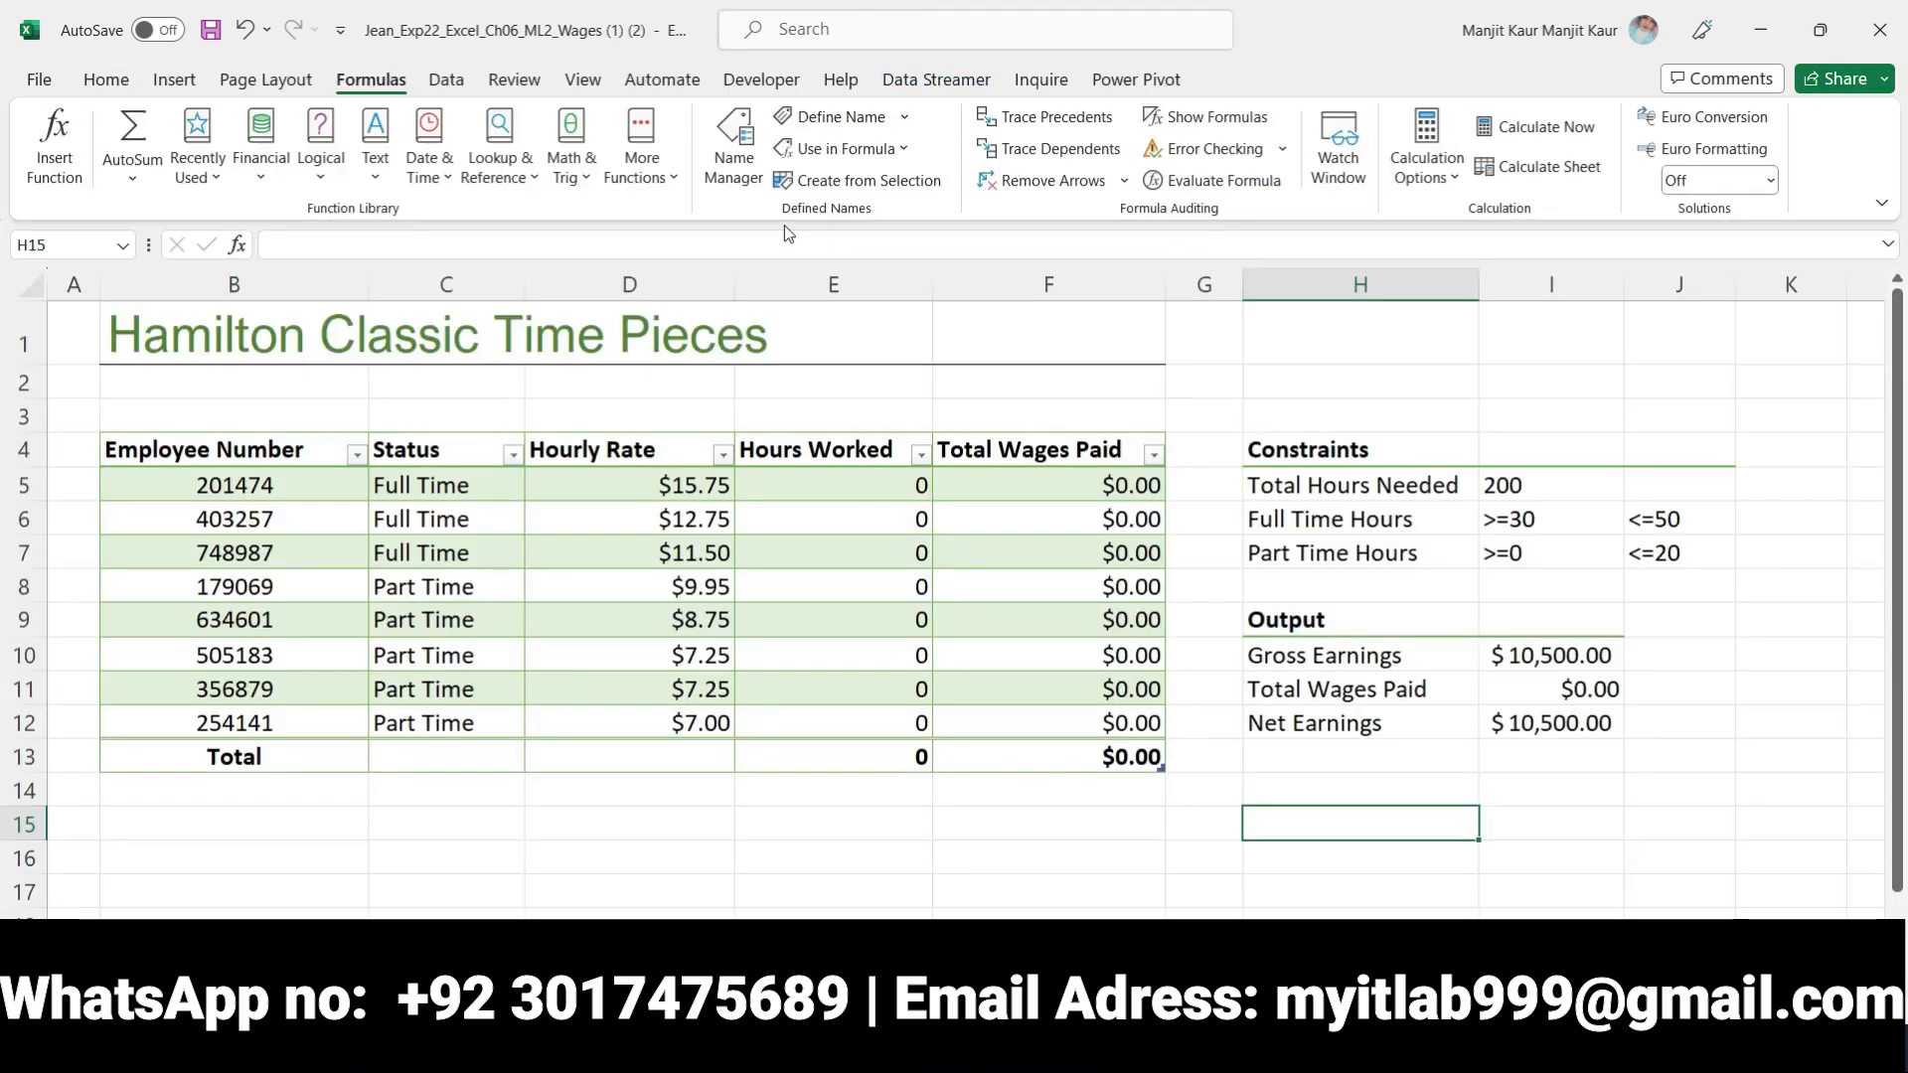
pyautogui.click(737, 164)
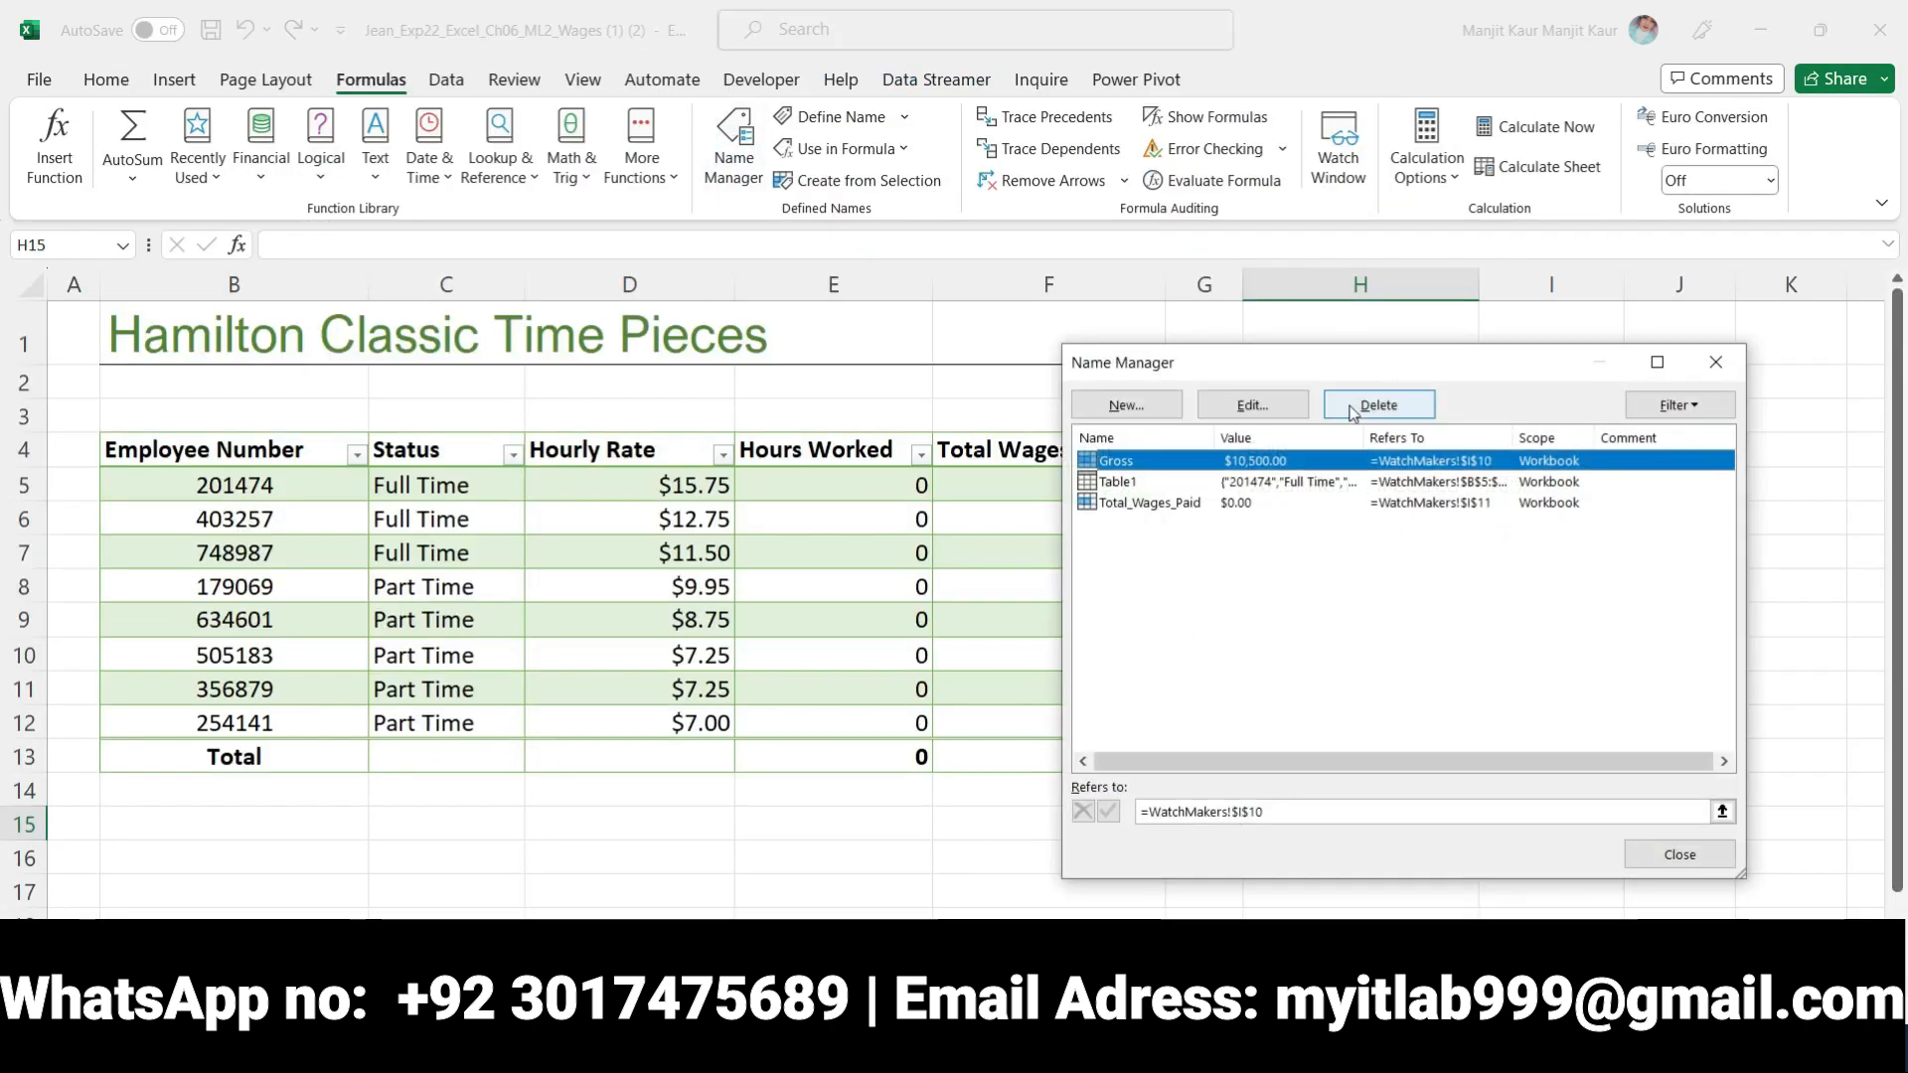
pyautogui.click(1250, 405)
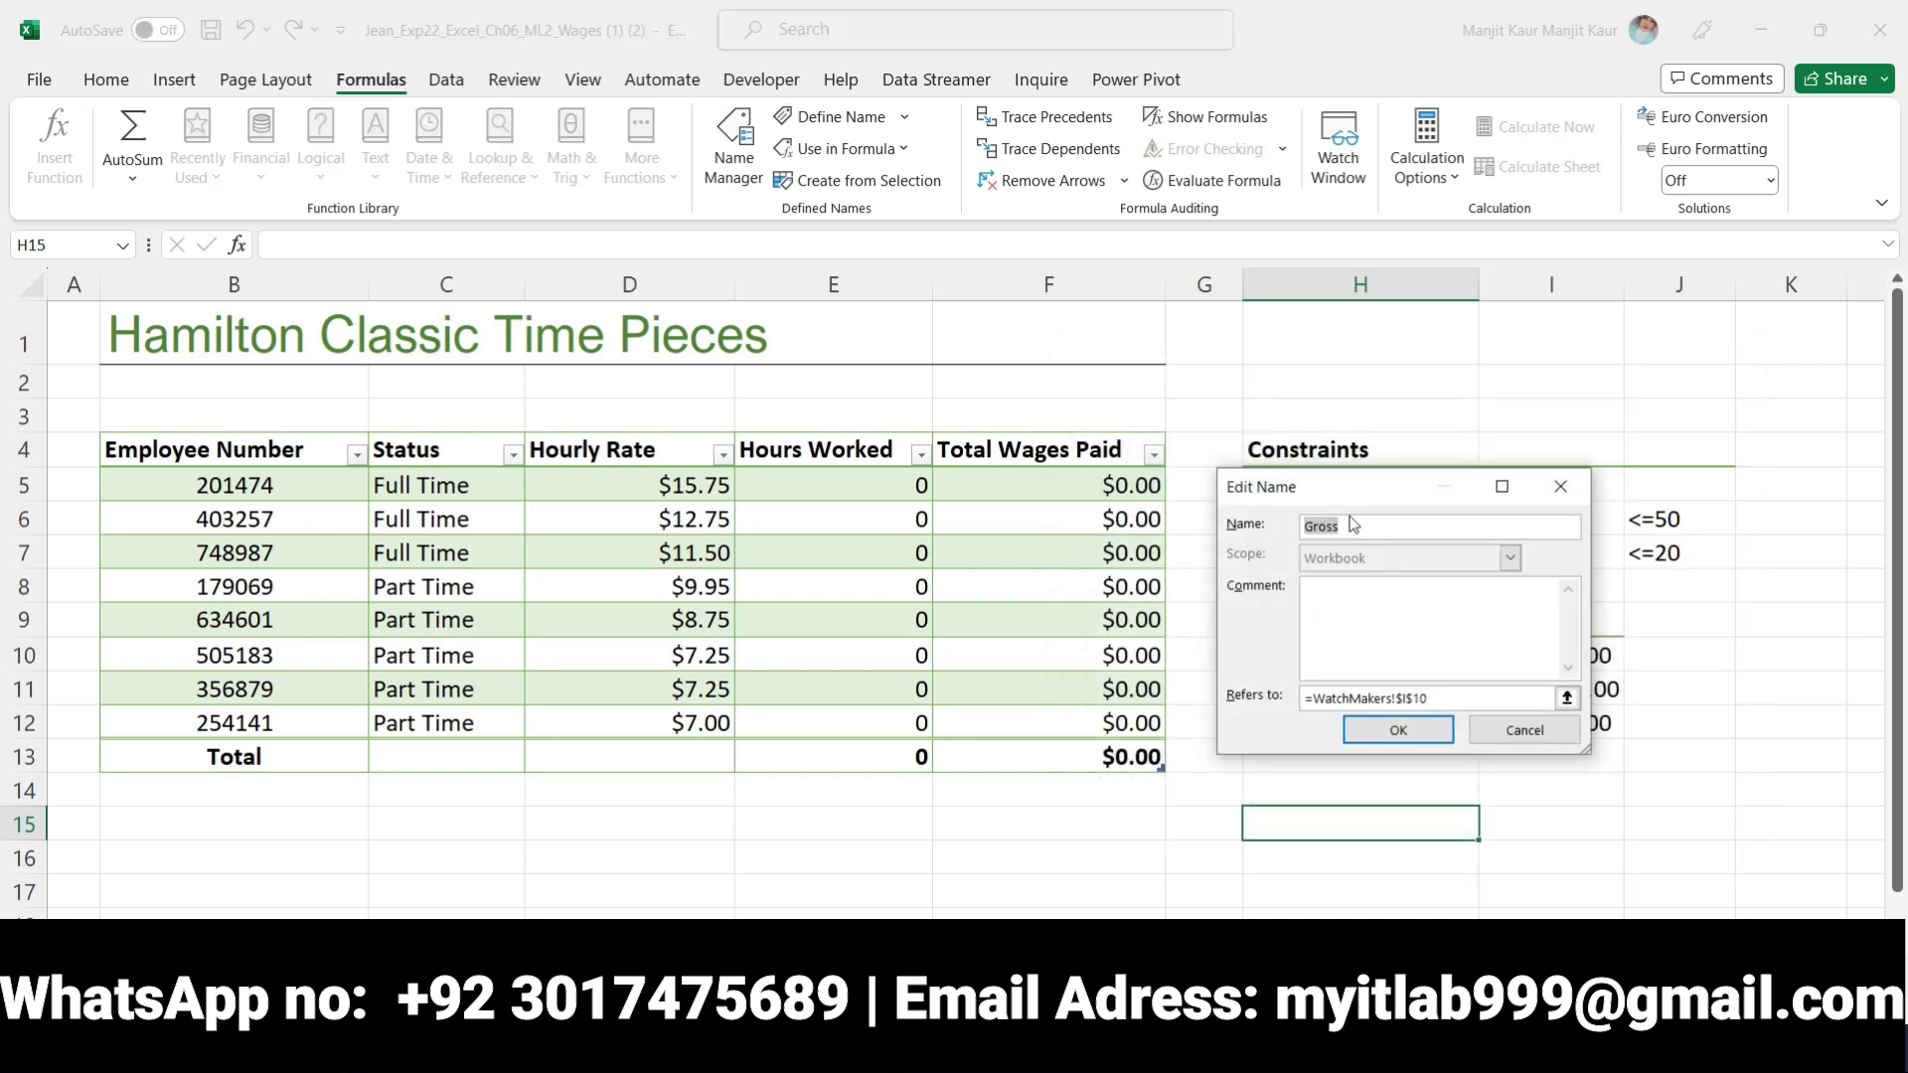
pyautogui.click(1560, 489)
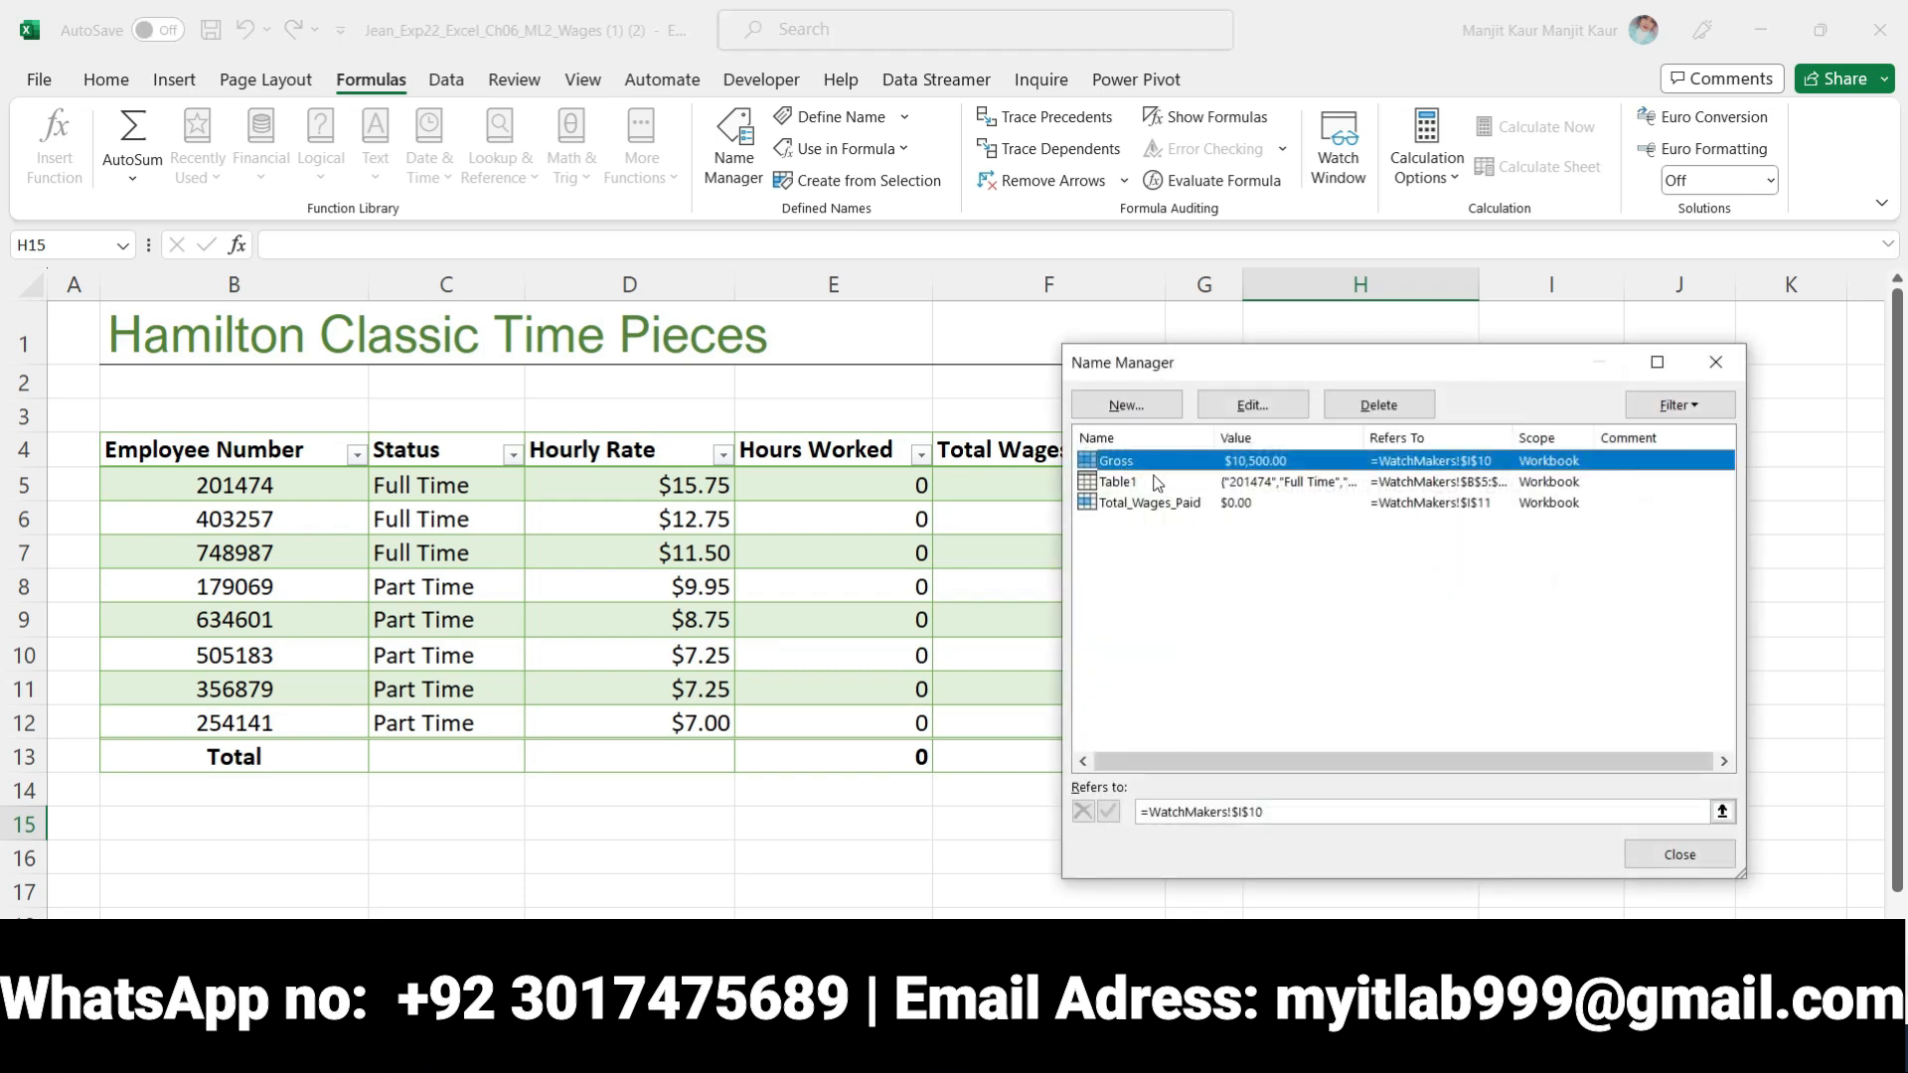
pyautogui.click(1140, 404)
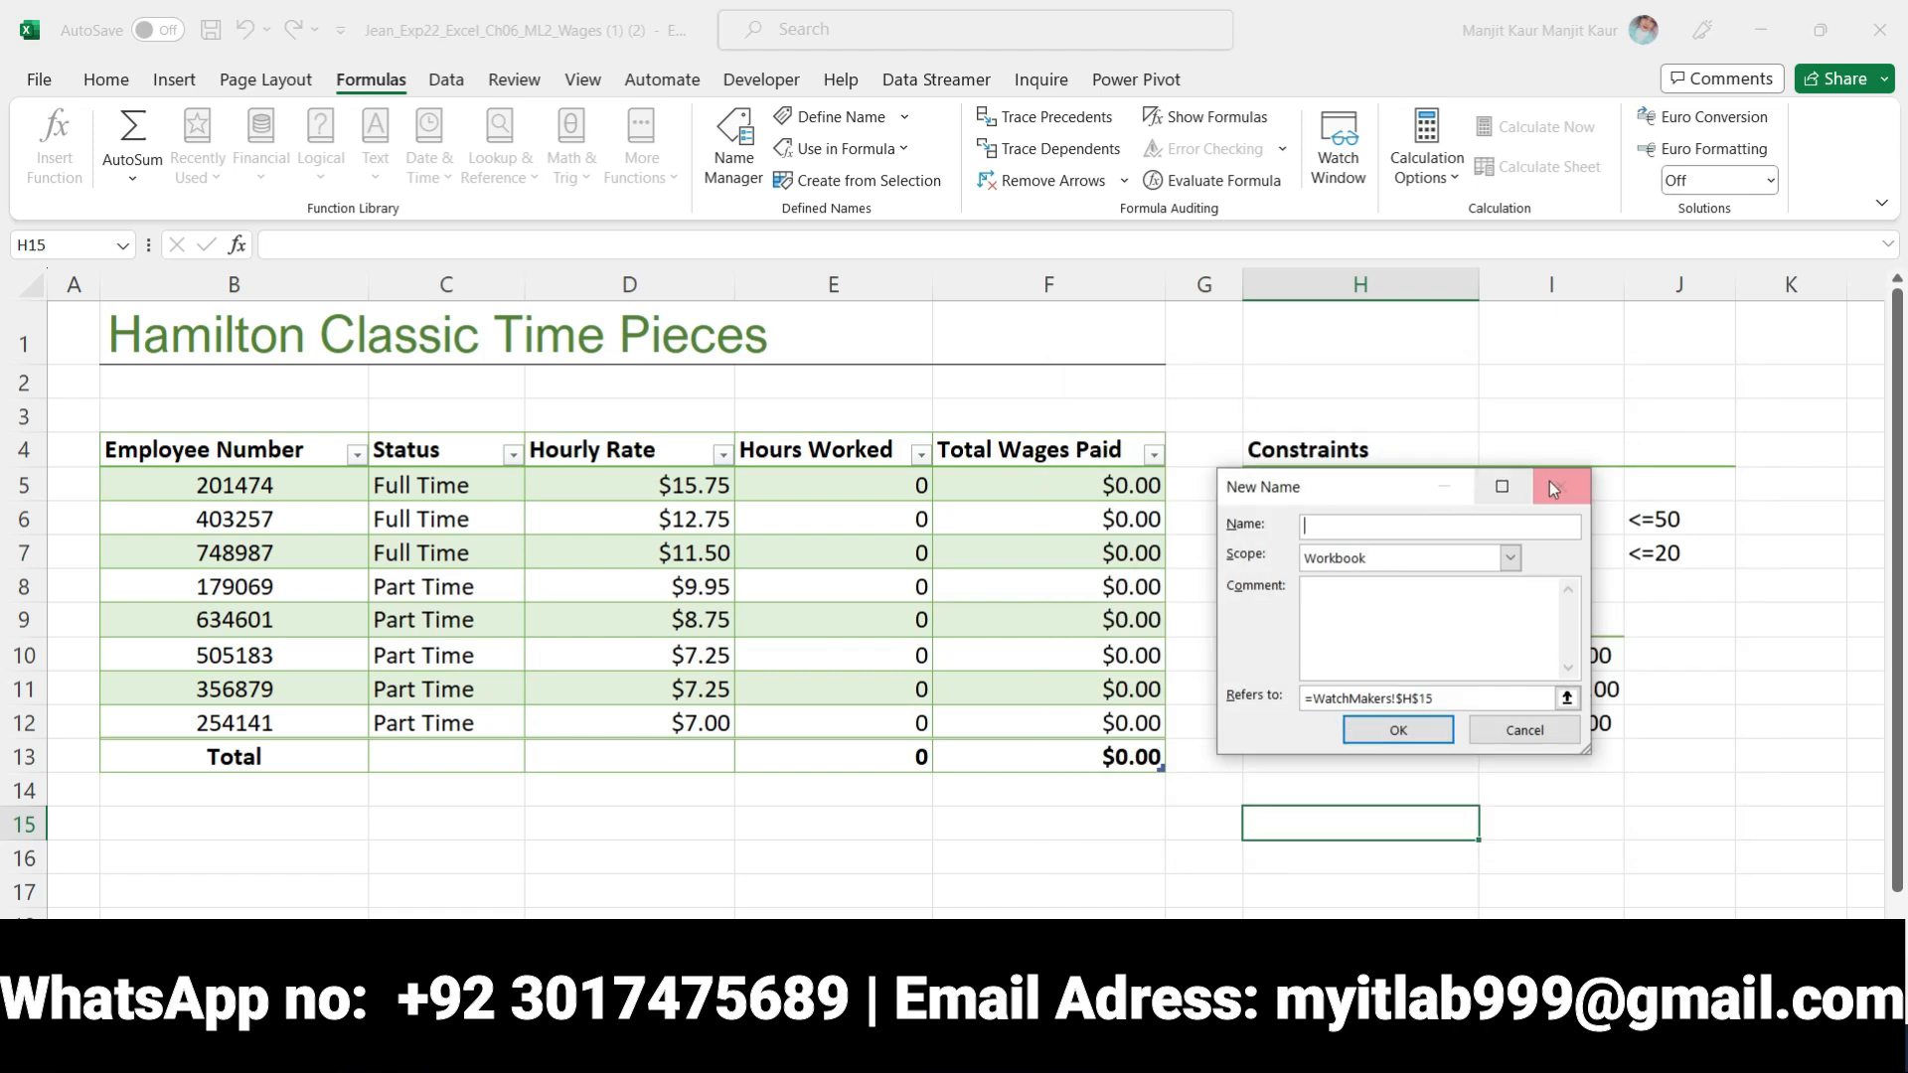
pyautogui.click(1556, 487)
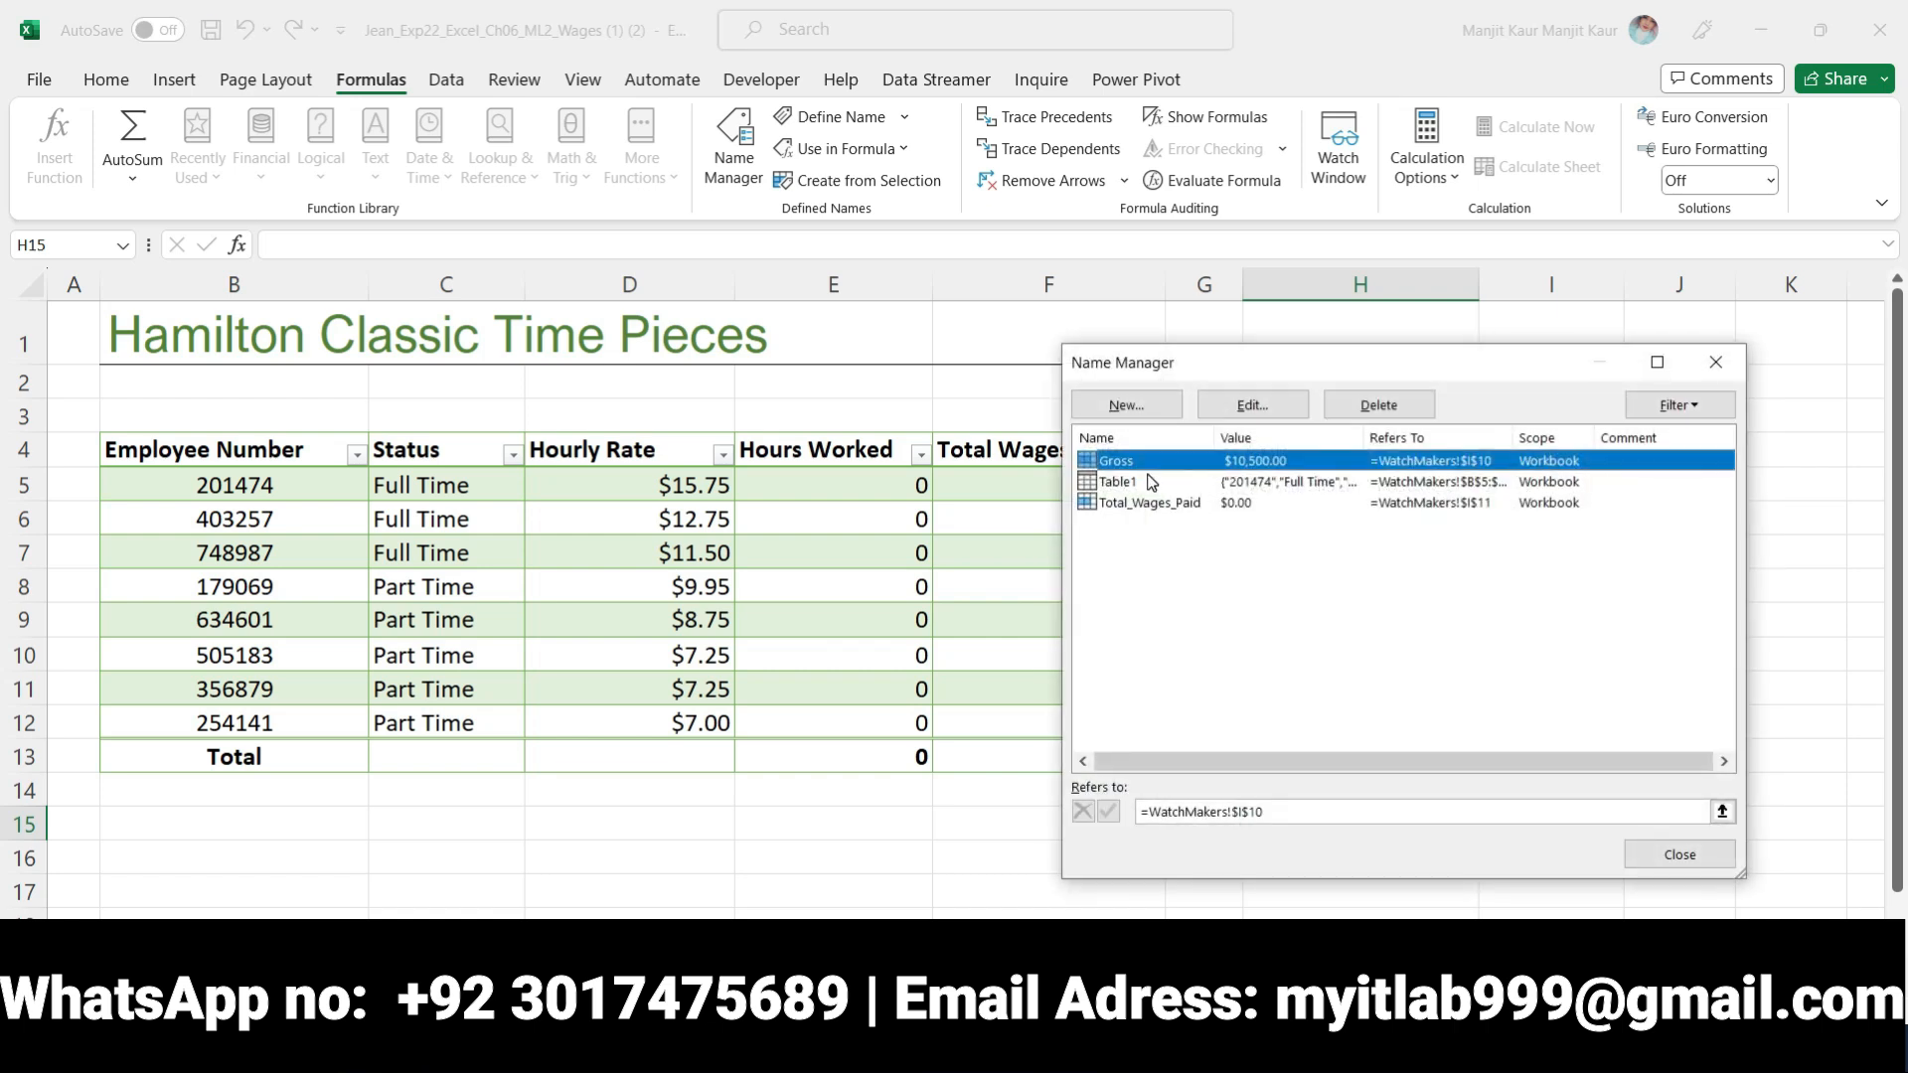
pyautogui.click(1241, 405)
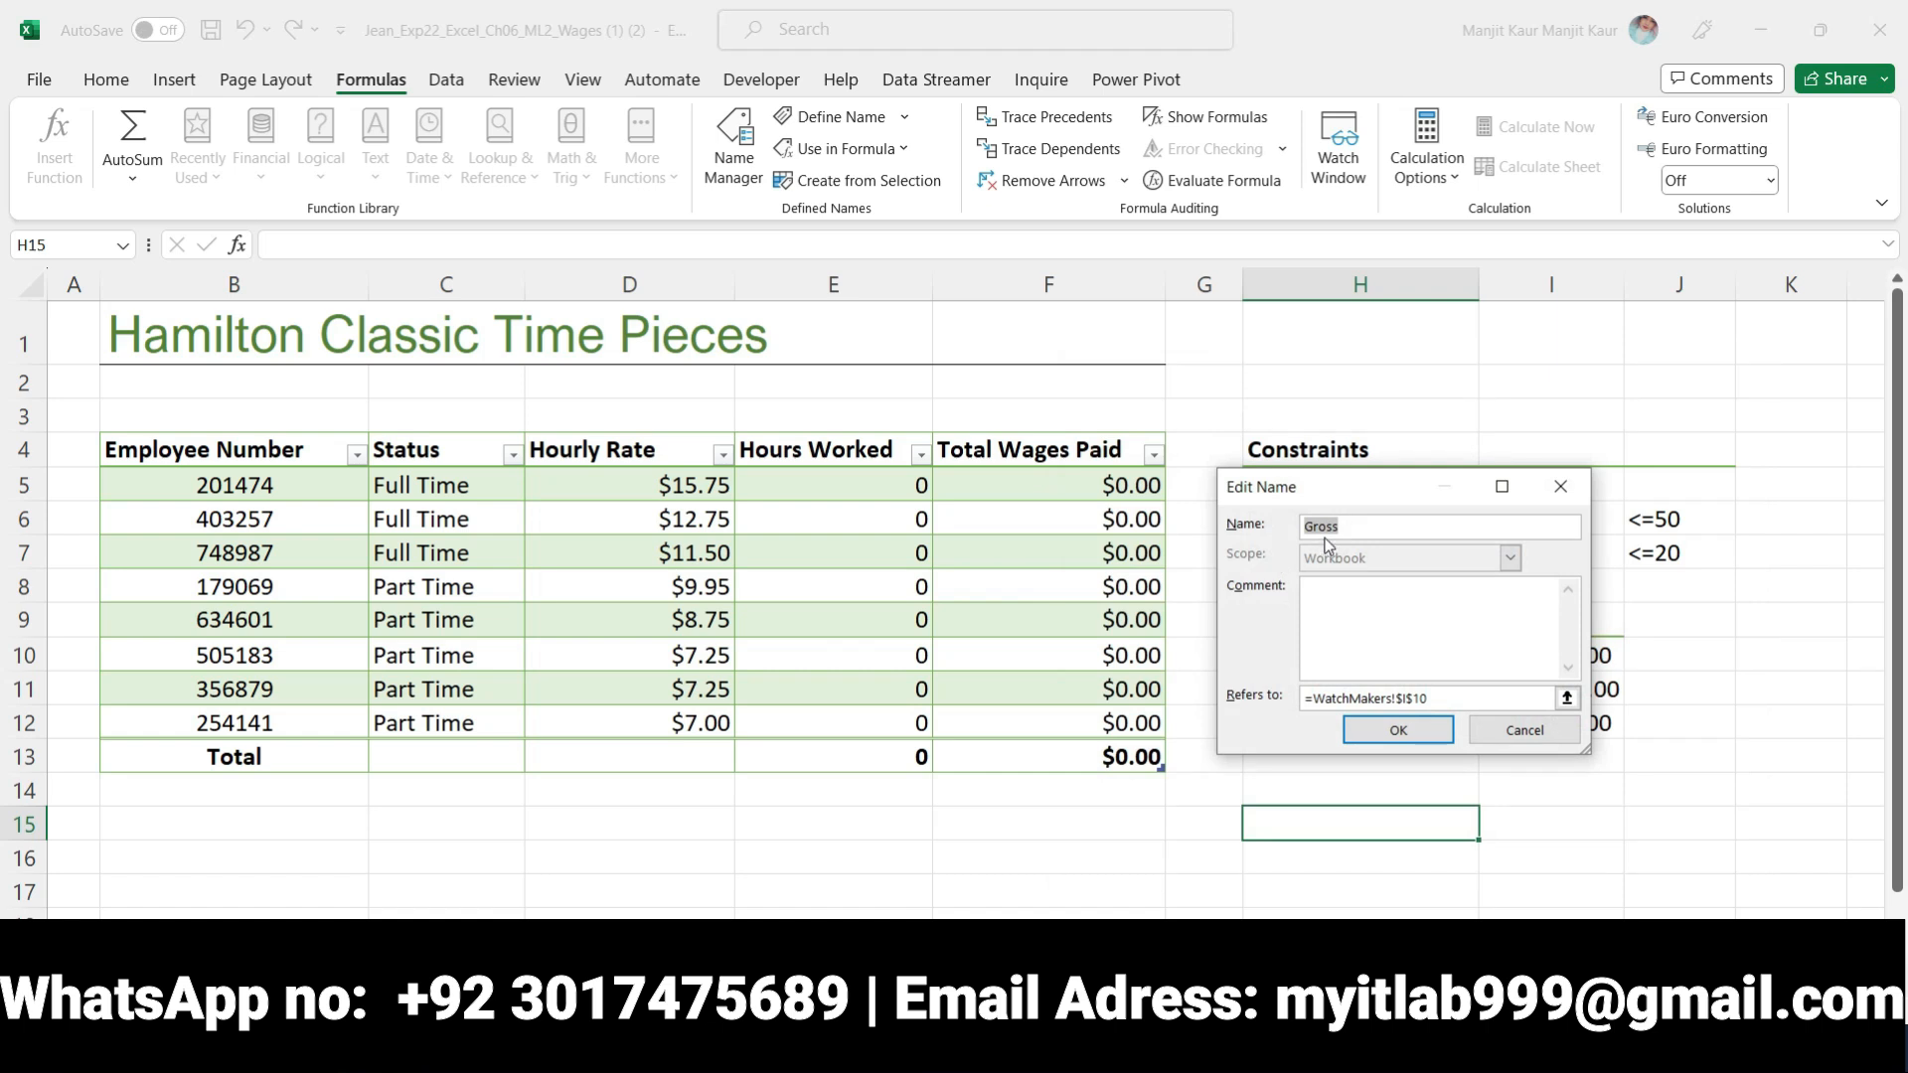
pyautogui.click(1344, 527)
pyautogui.click(1389, 737)
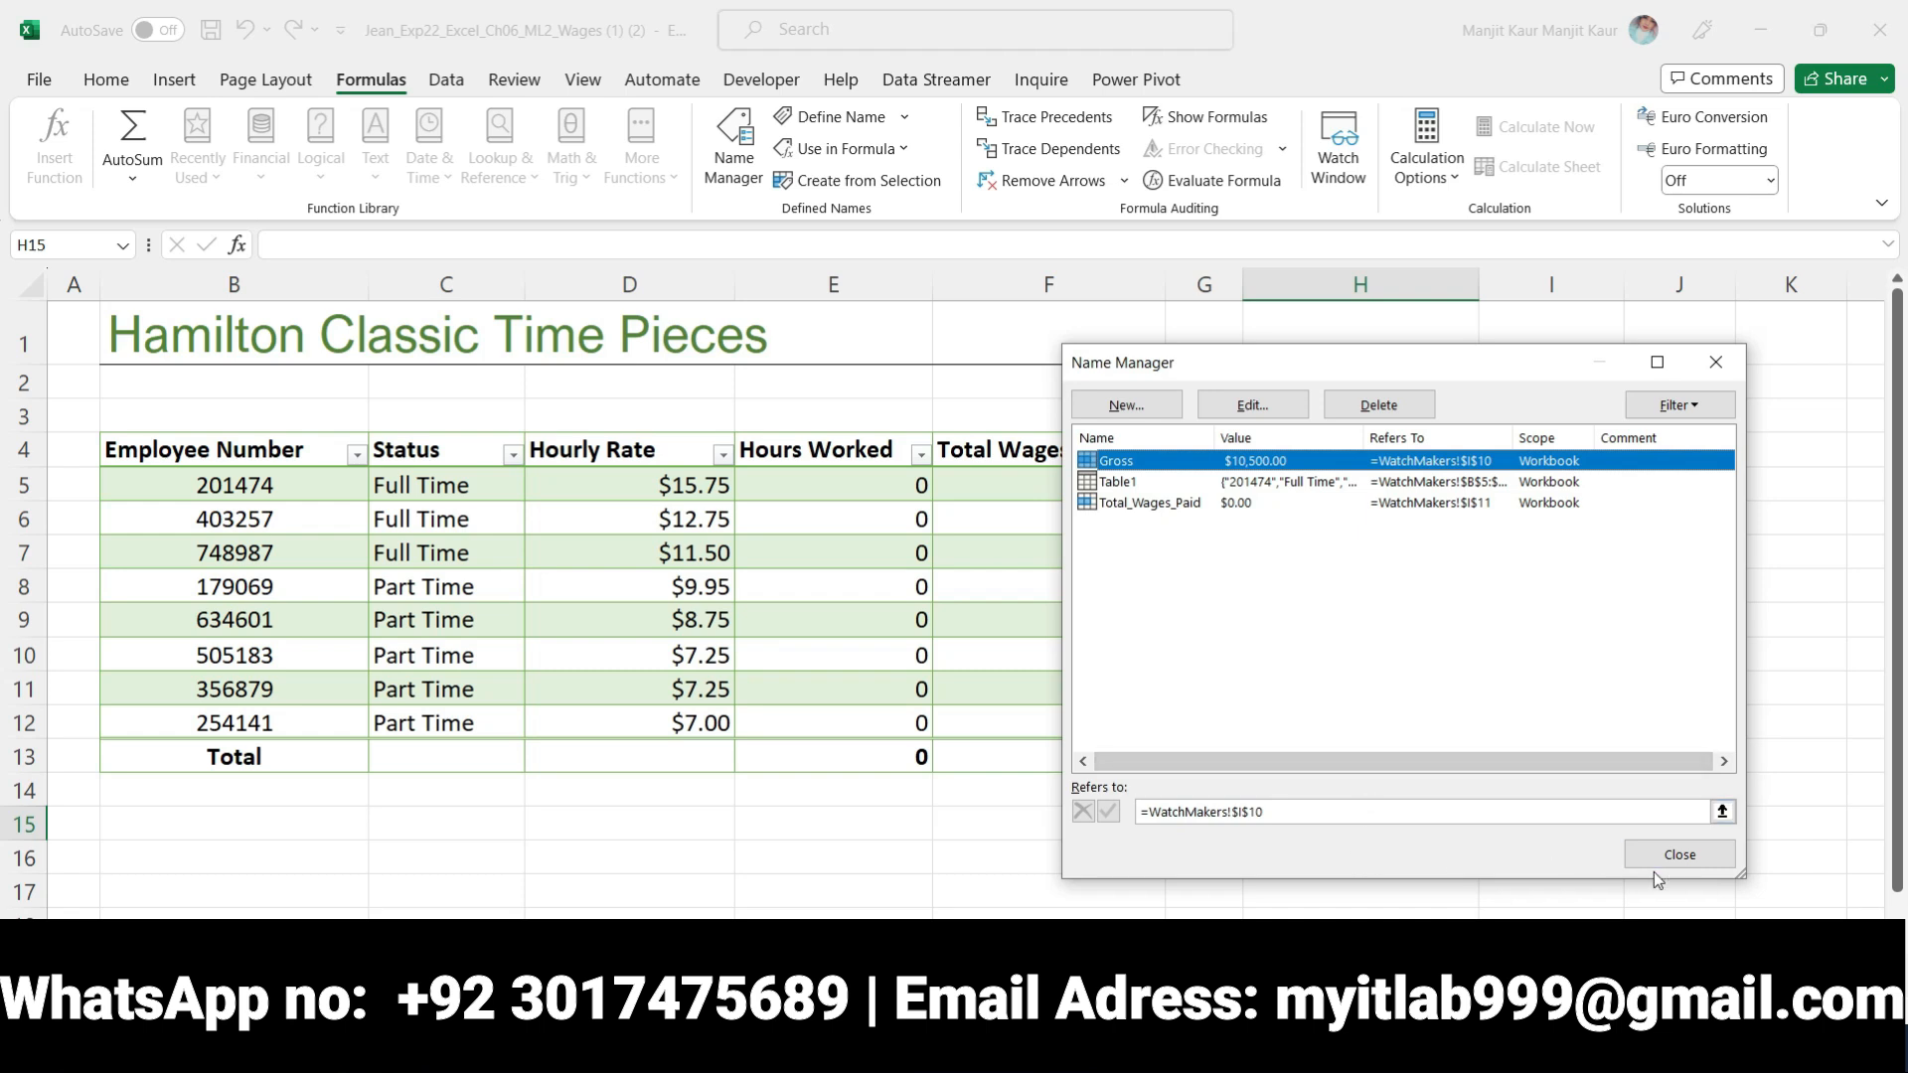
pyautogui.click(1653, 861)
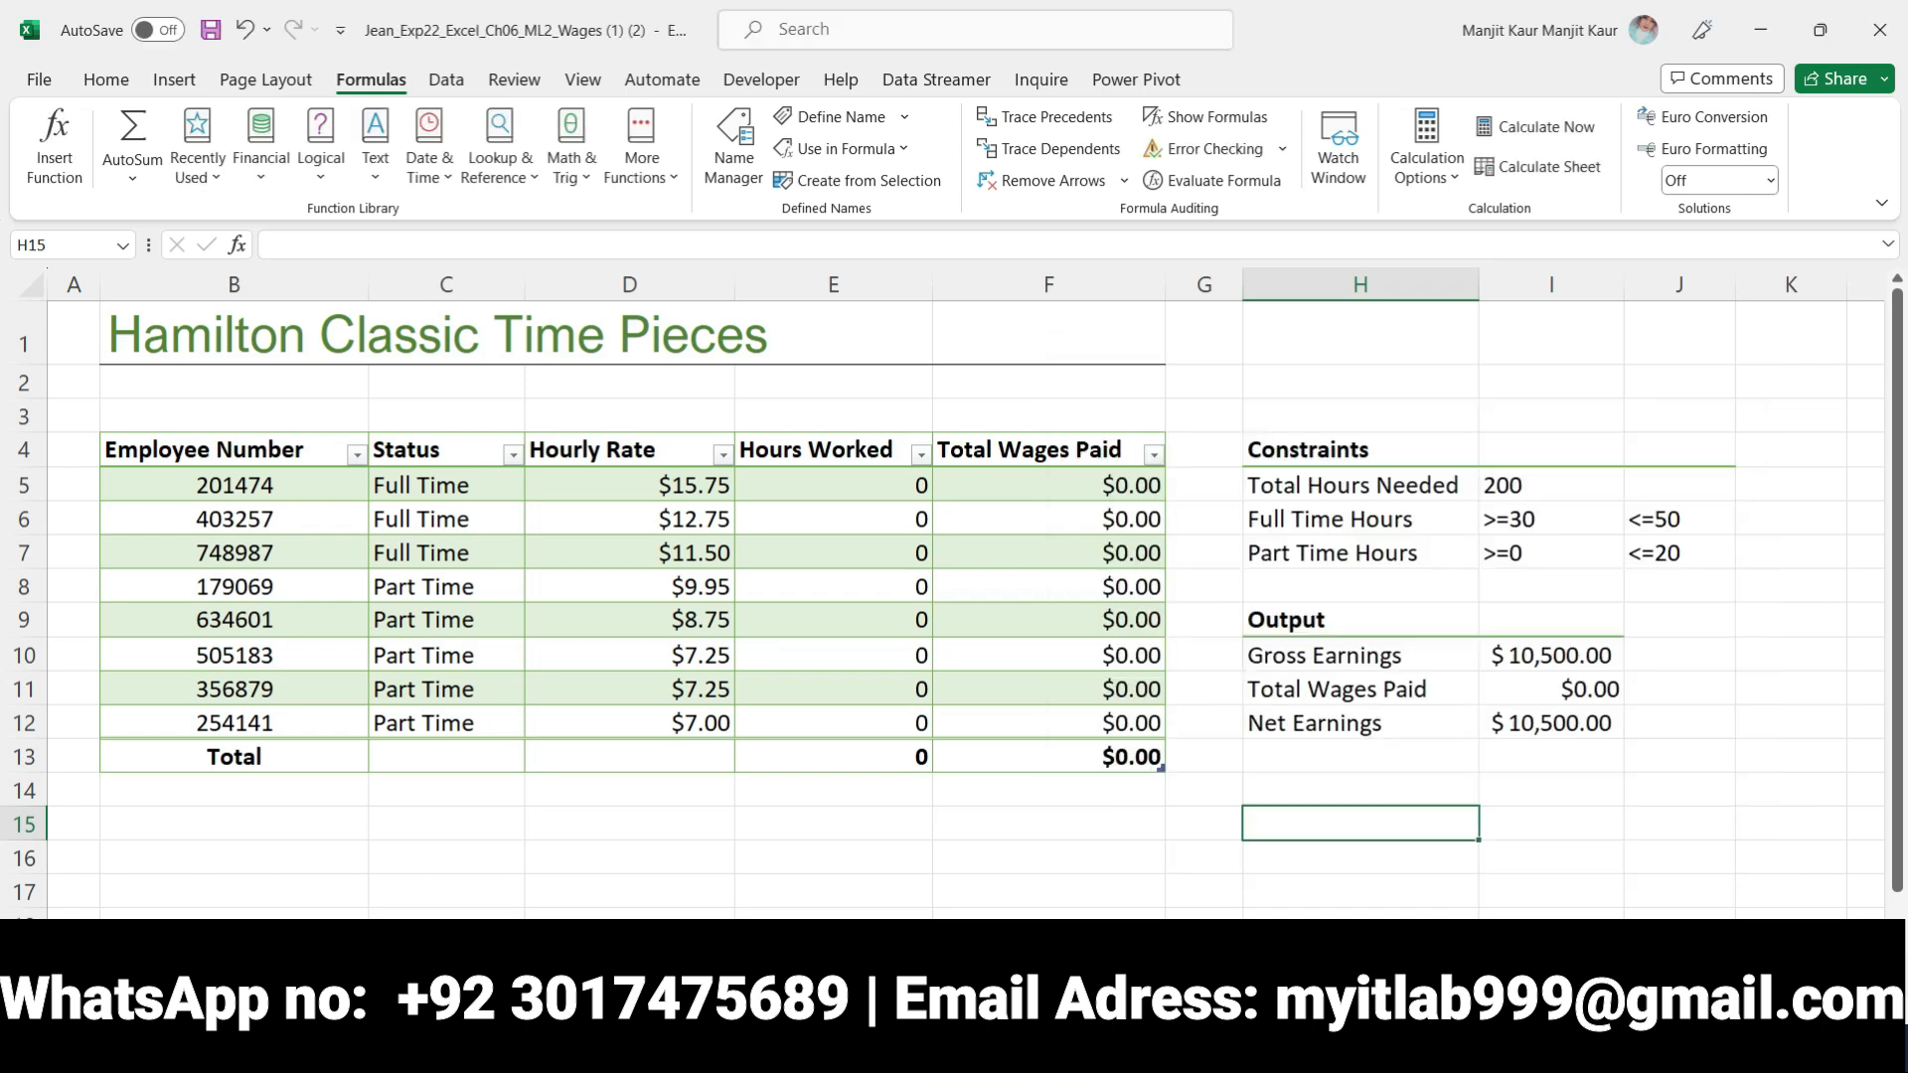
# Return to the Word instructions and remove the bold and yellow highlighting from the step 3 instruction
pyautogui.click(946, 1048)
pyautogui.scroll(-1, 947, 784)
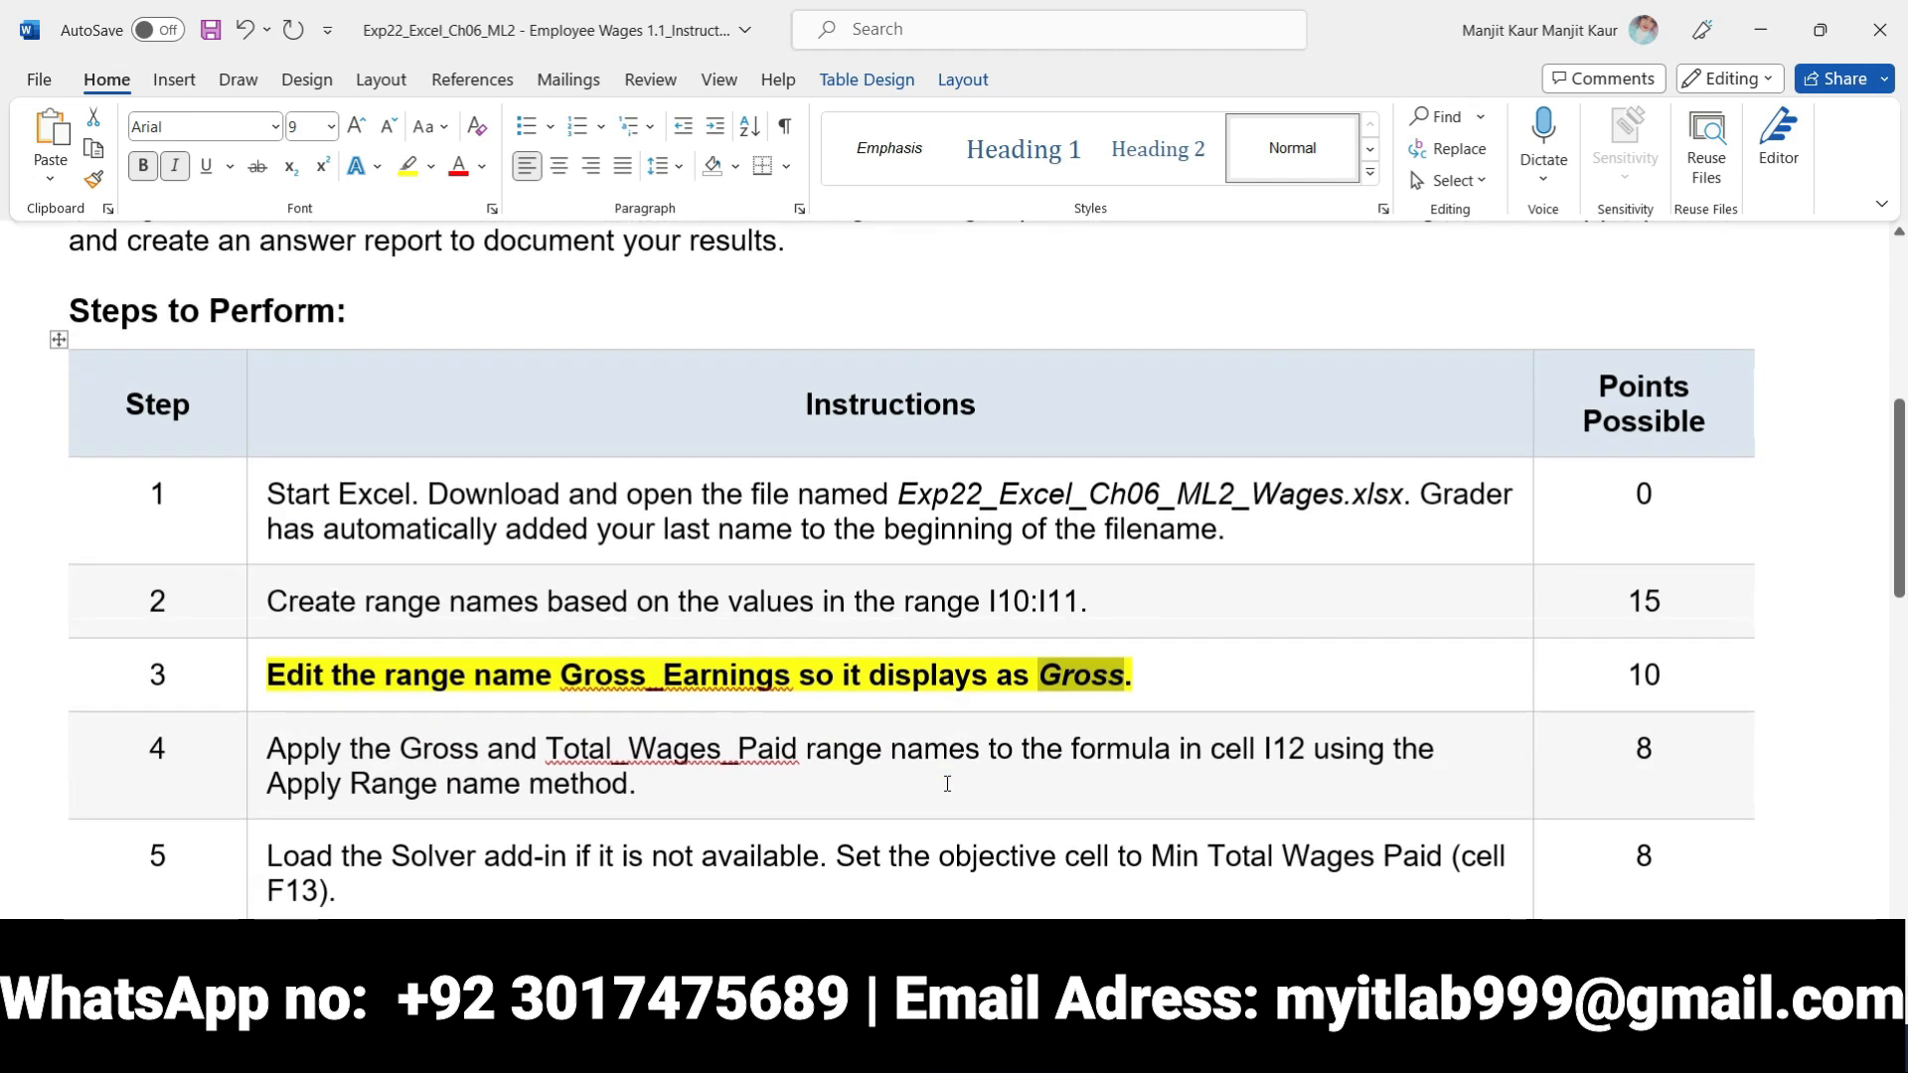
pyautogui.scroll(-1, 947, 784)
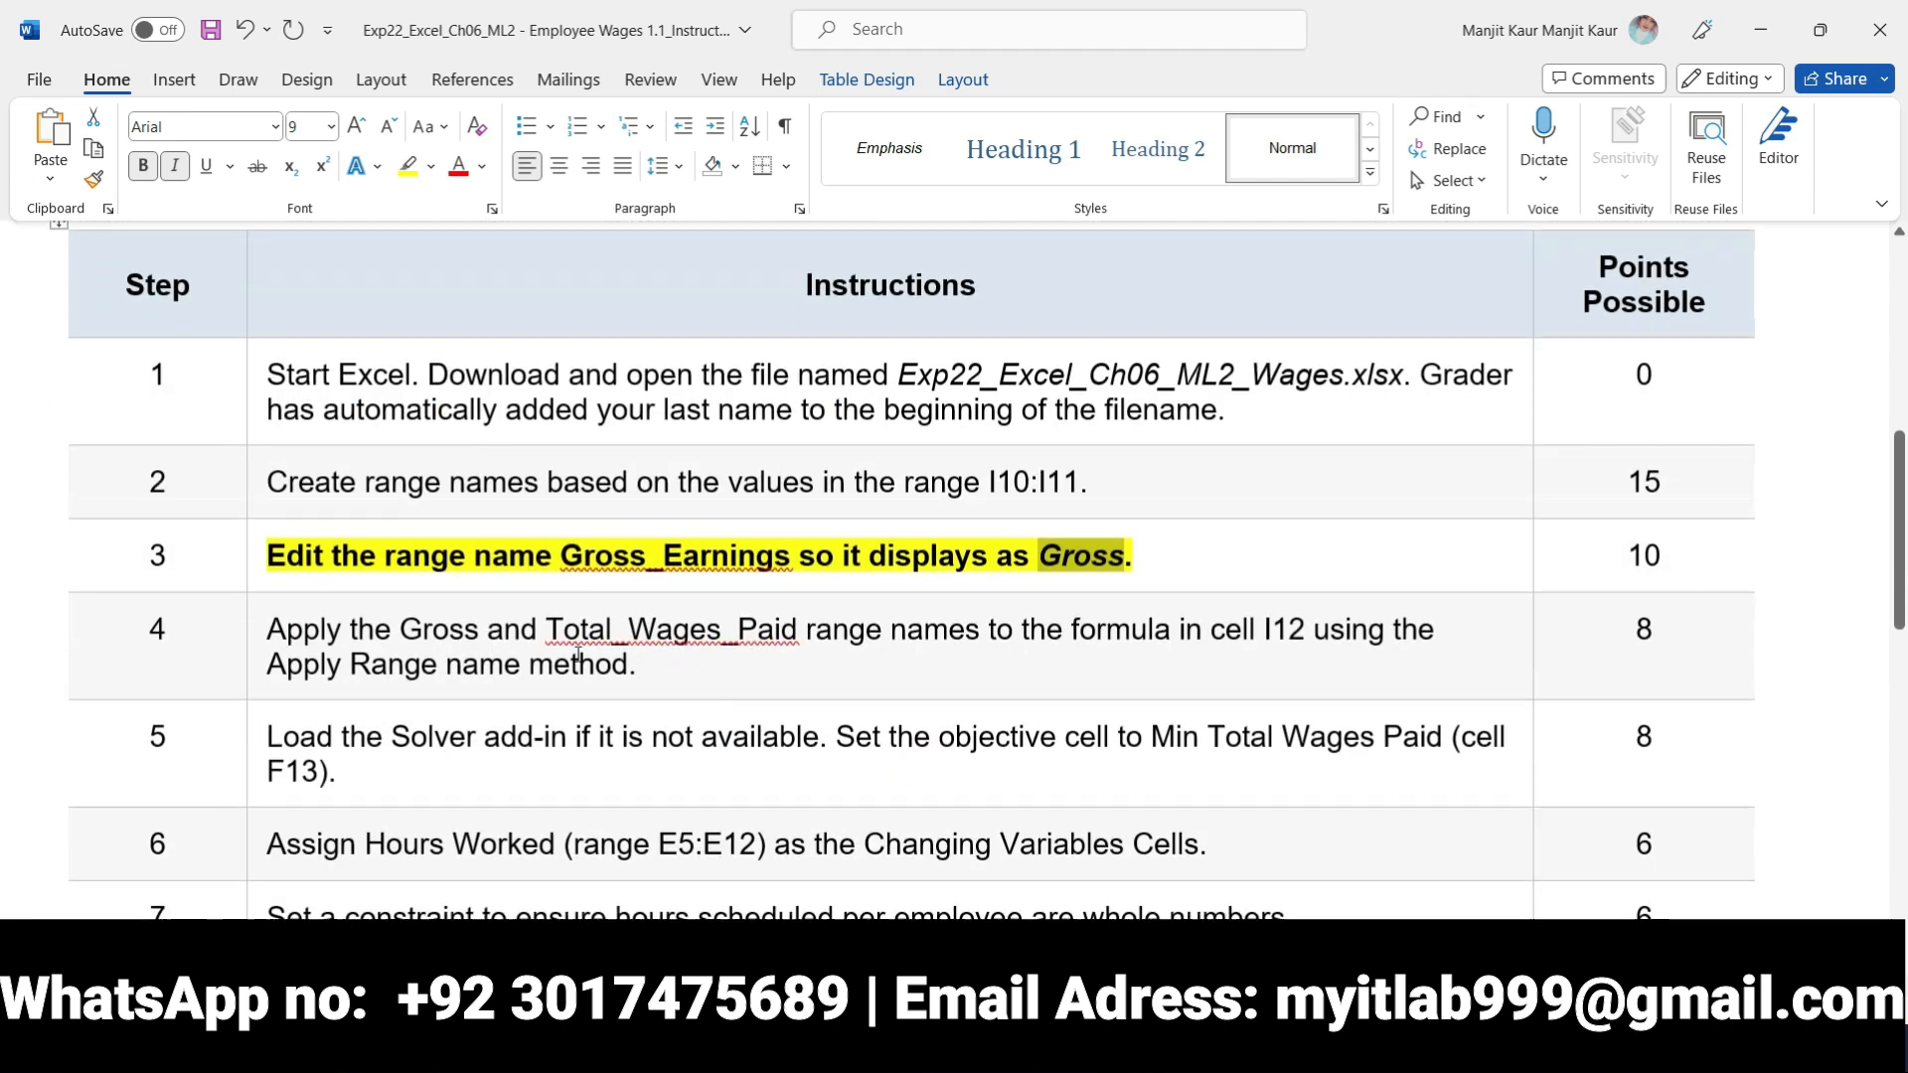
pyautogui.click(257, 557)
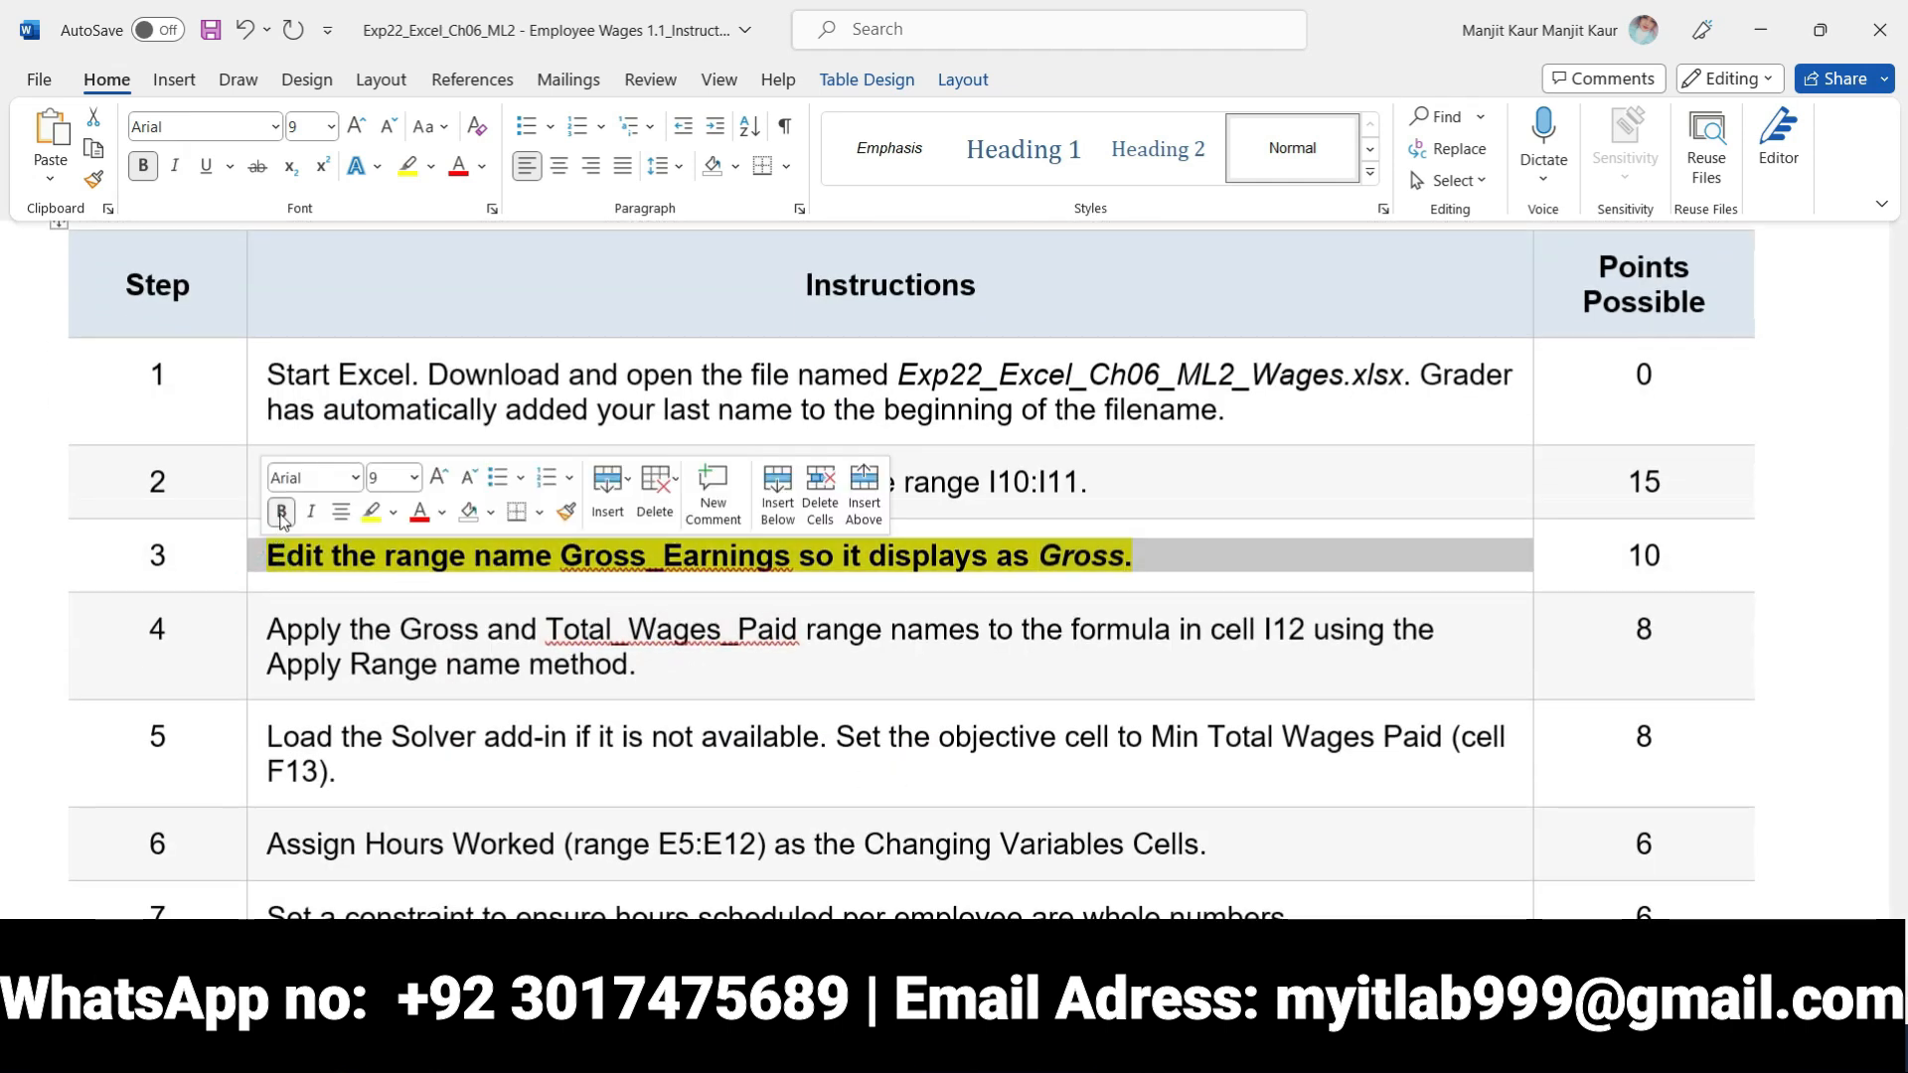
pyautogui.click(281, 511)
pyautogui.click(370, 513)
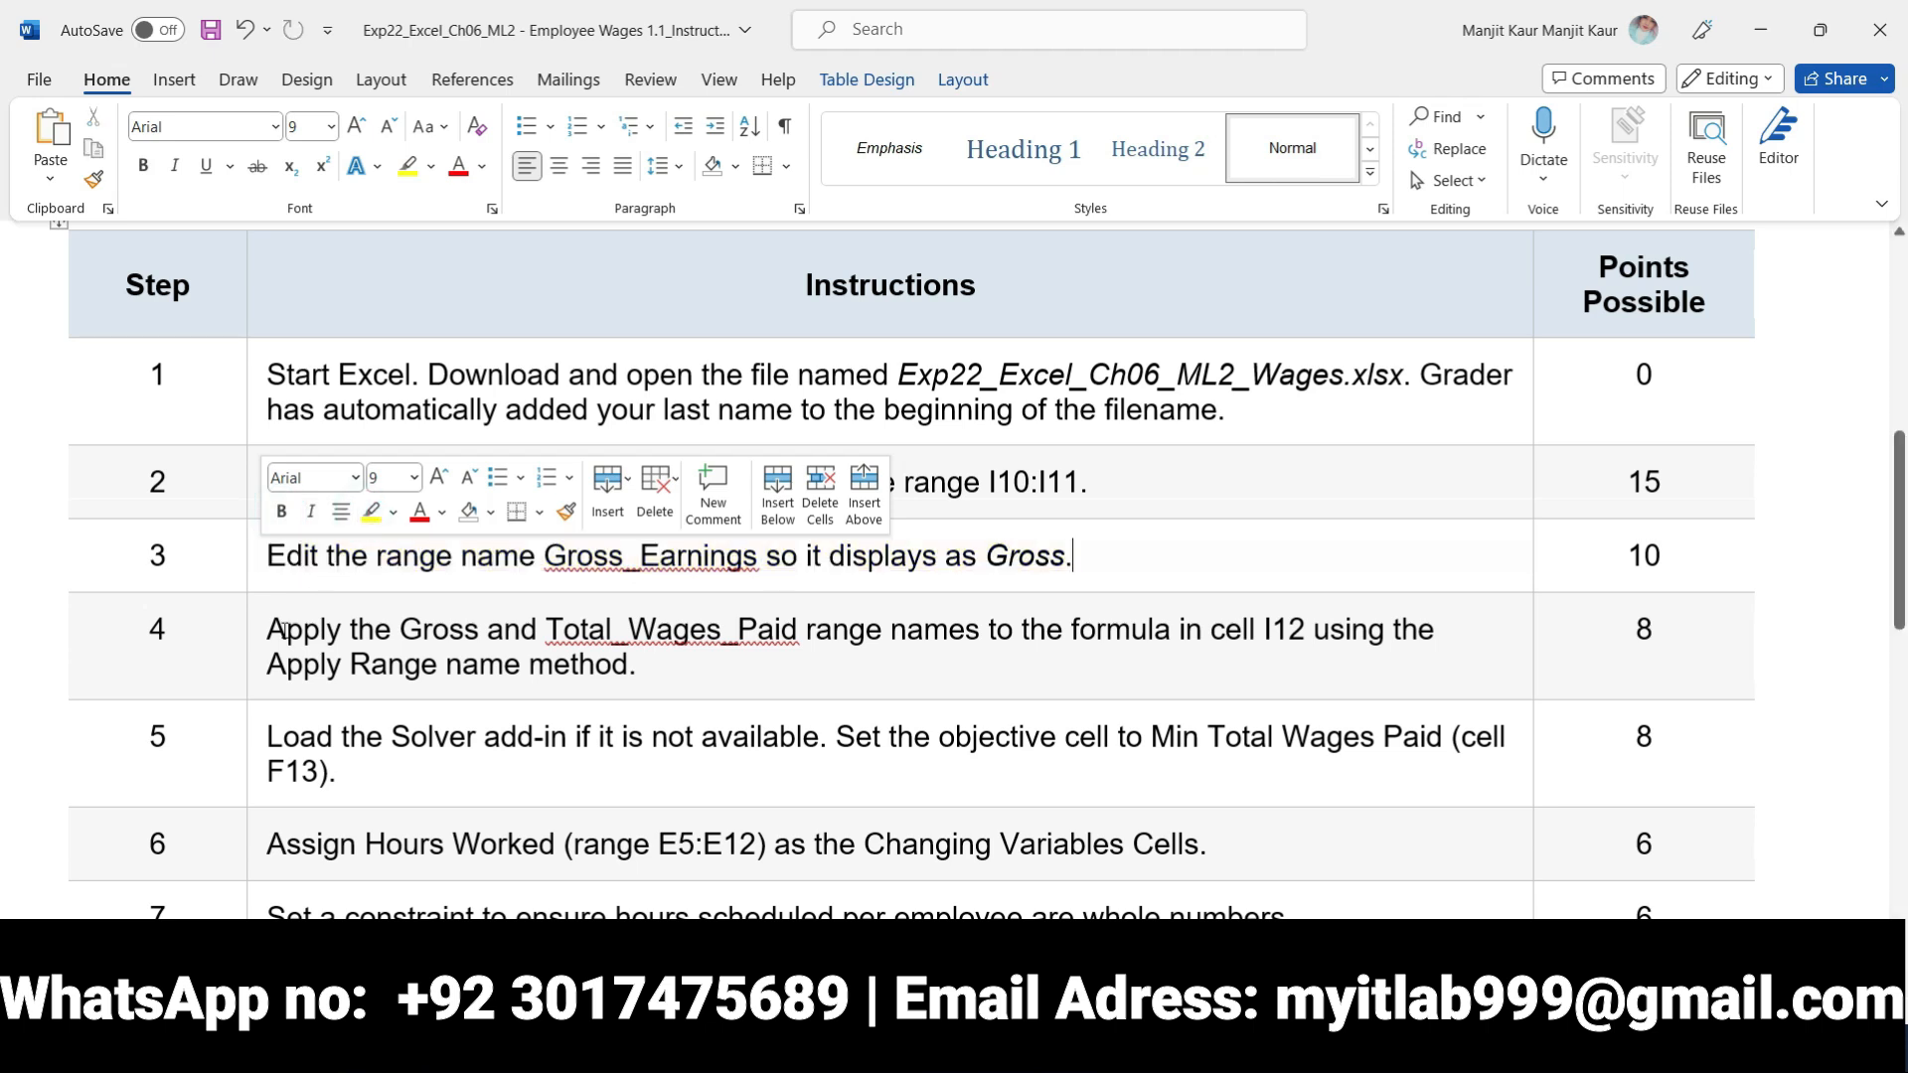
# Make the step 4 instruction about applying range names bold with yellow highlighting
pyautogui.click(264, 630)
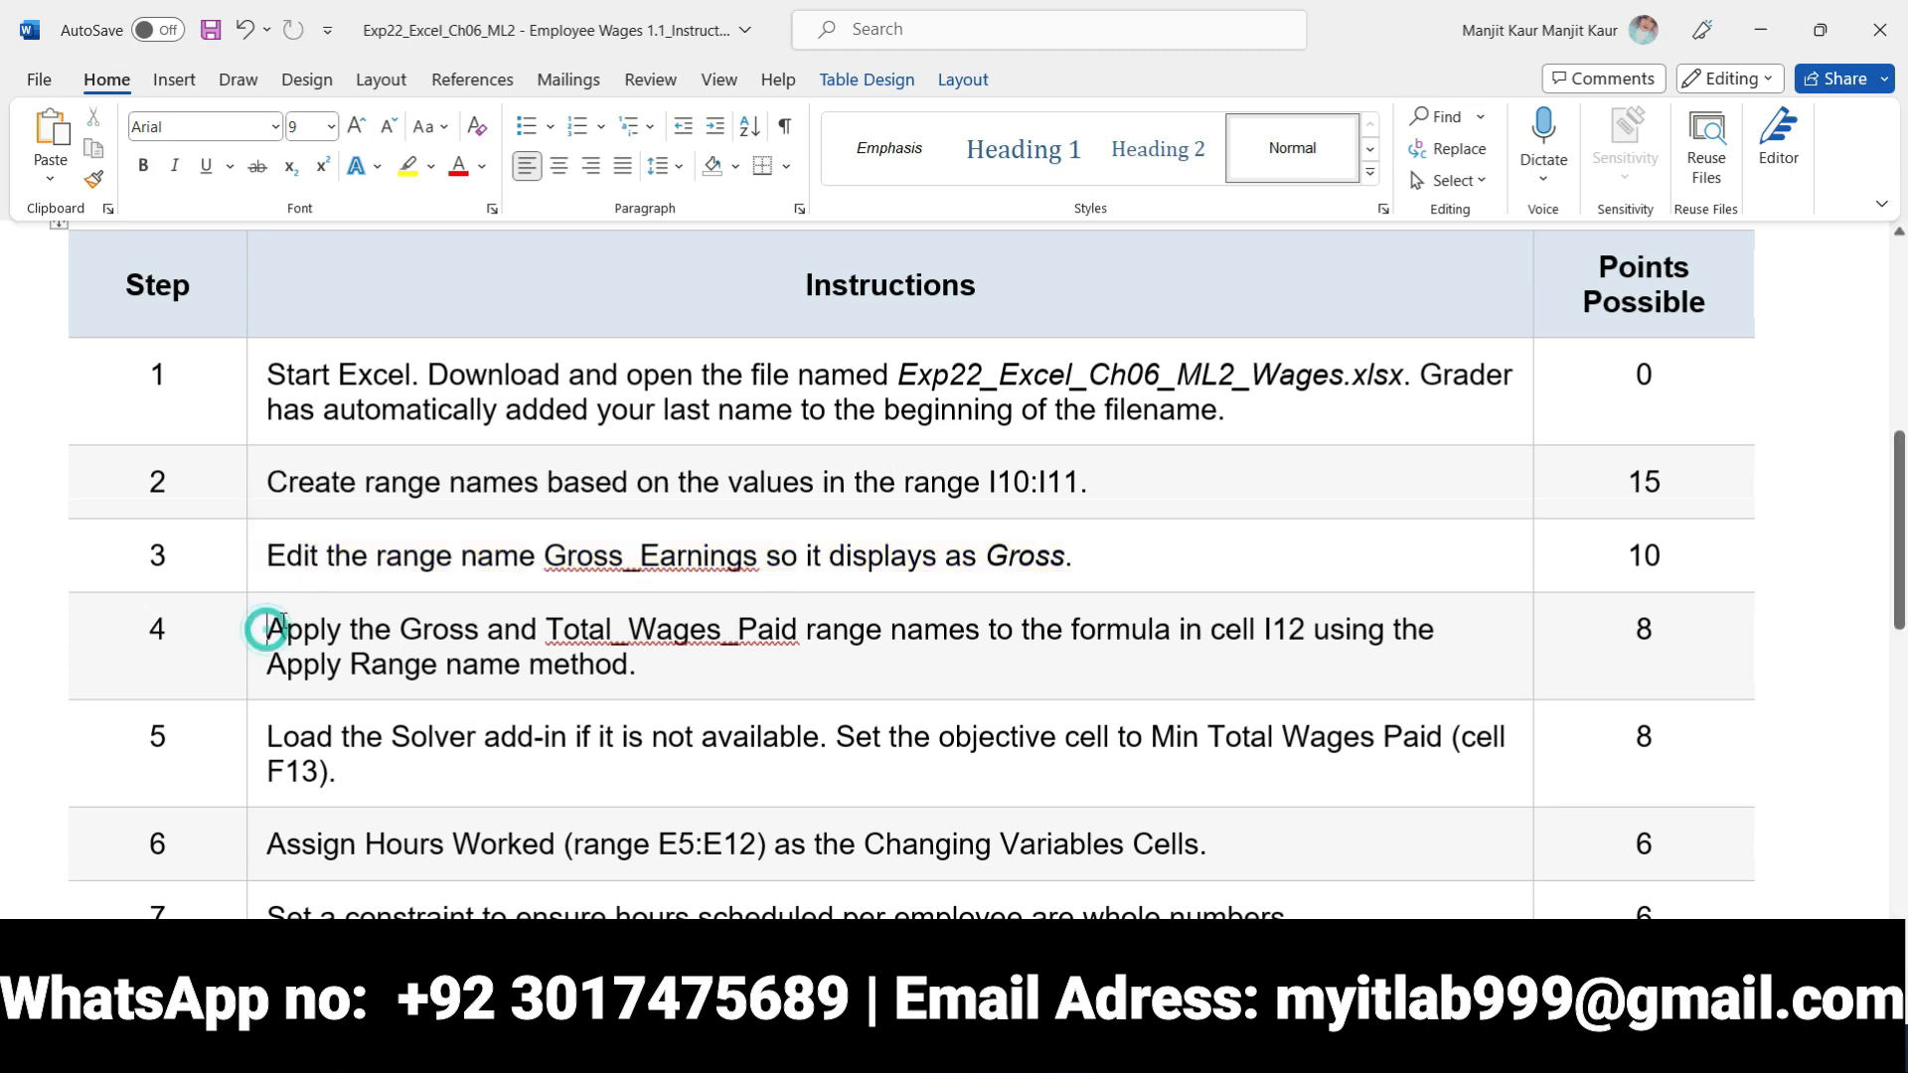
pyautogui.click(260, 629)
pyautogui.click(286, 587)
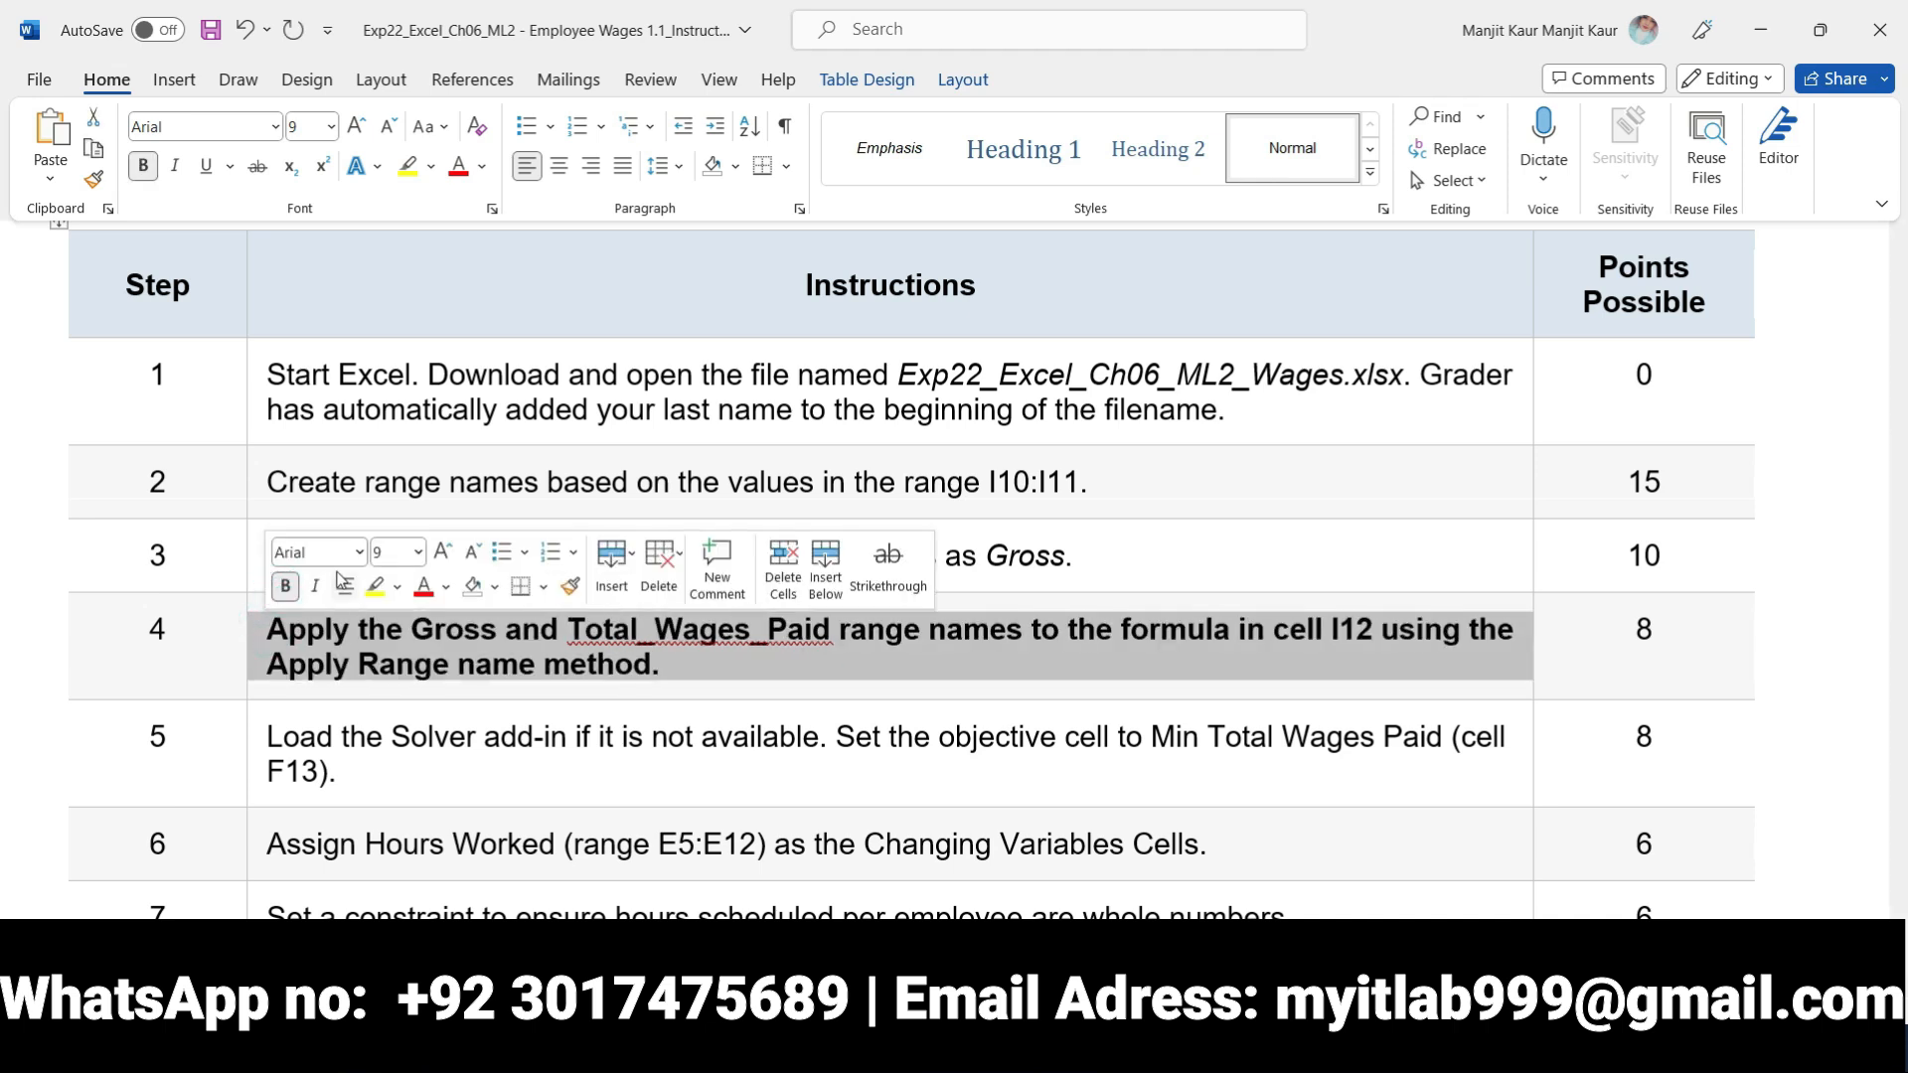
pyautogui.click(371, 587)
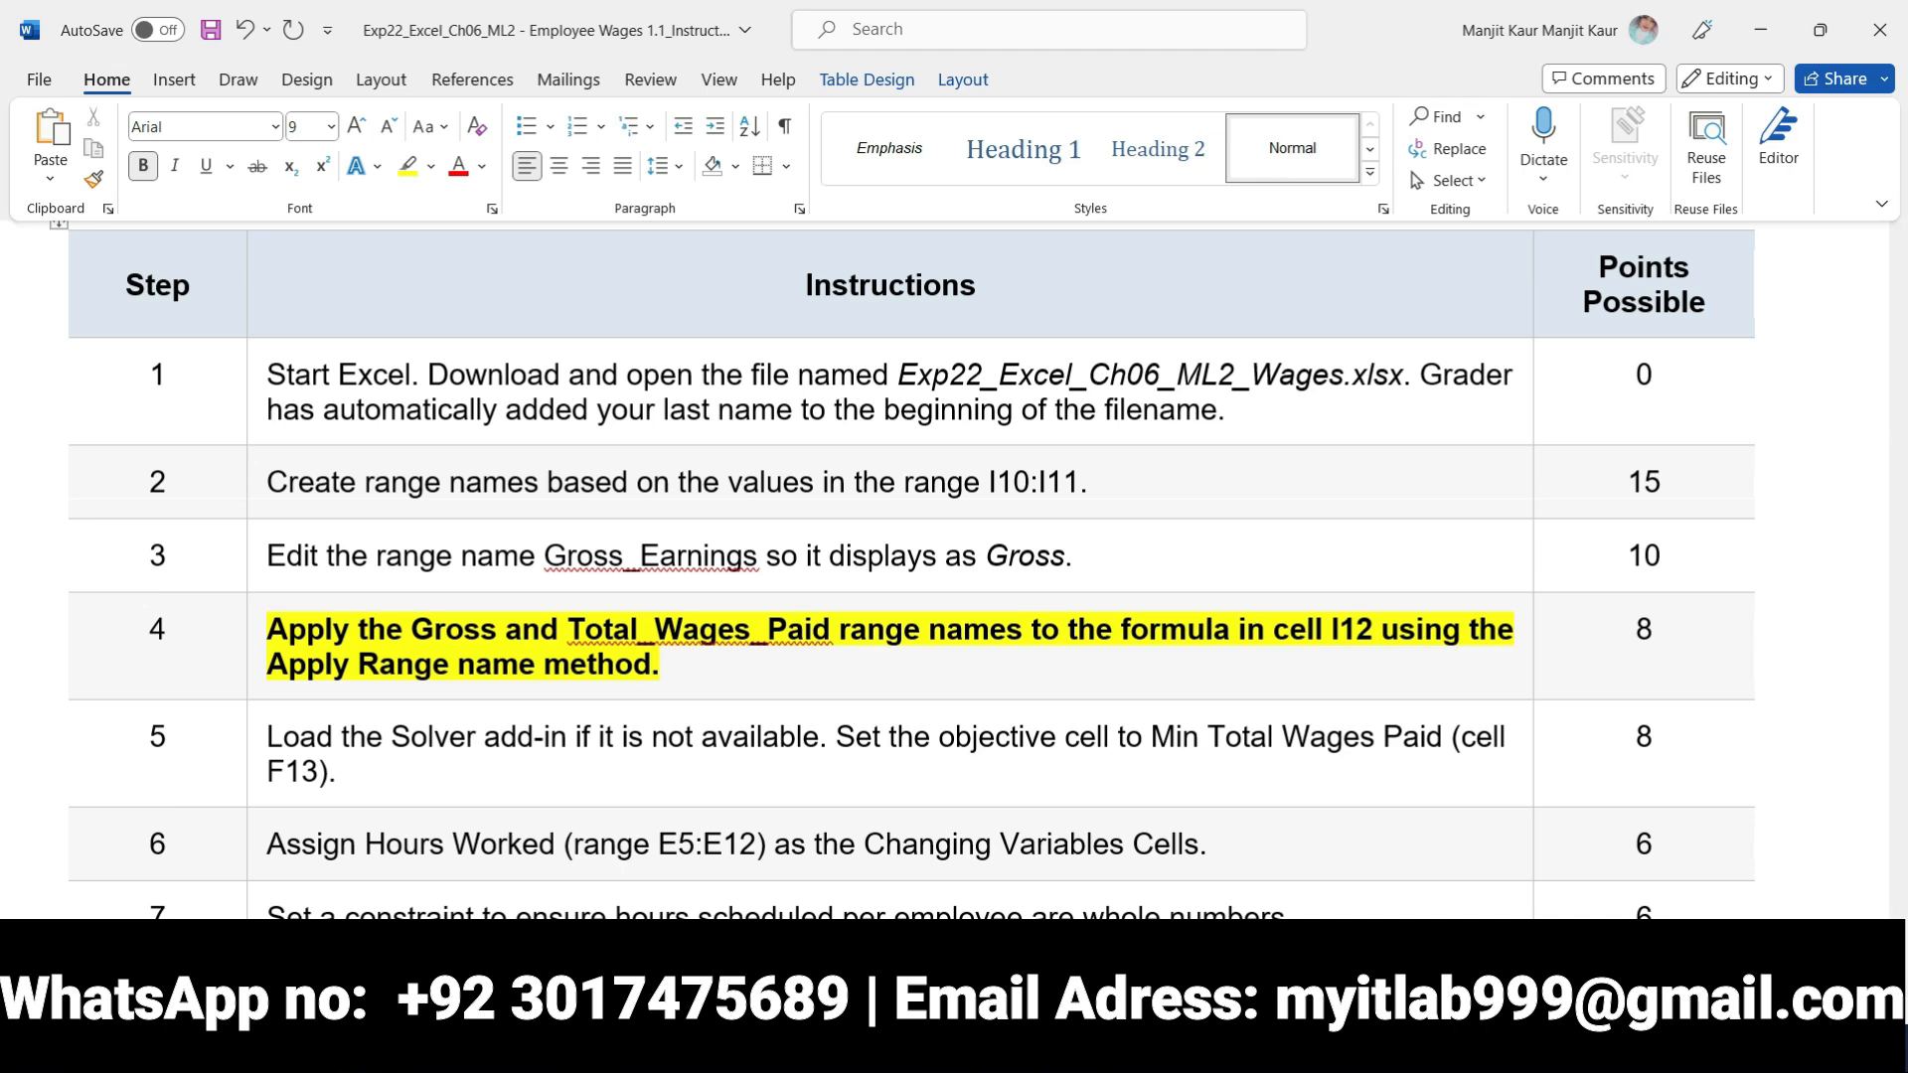
# Switch to the Excel workbook, try pasting the list of range names at cell I12, and undo the paste
pyautogui.hotkey('alt', 'Tab')
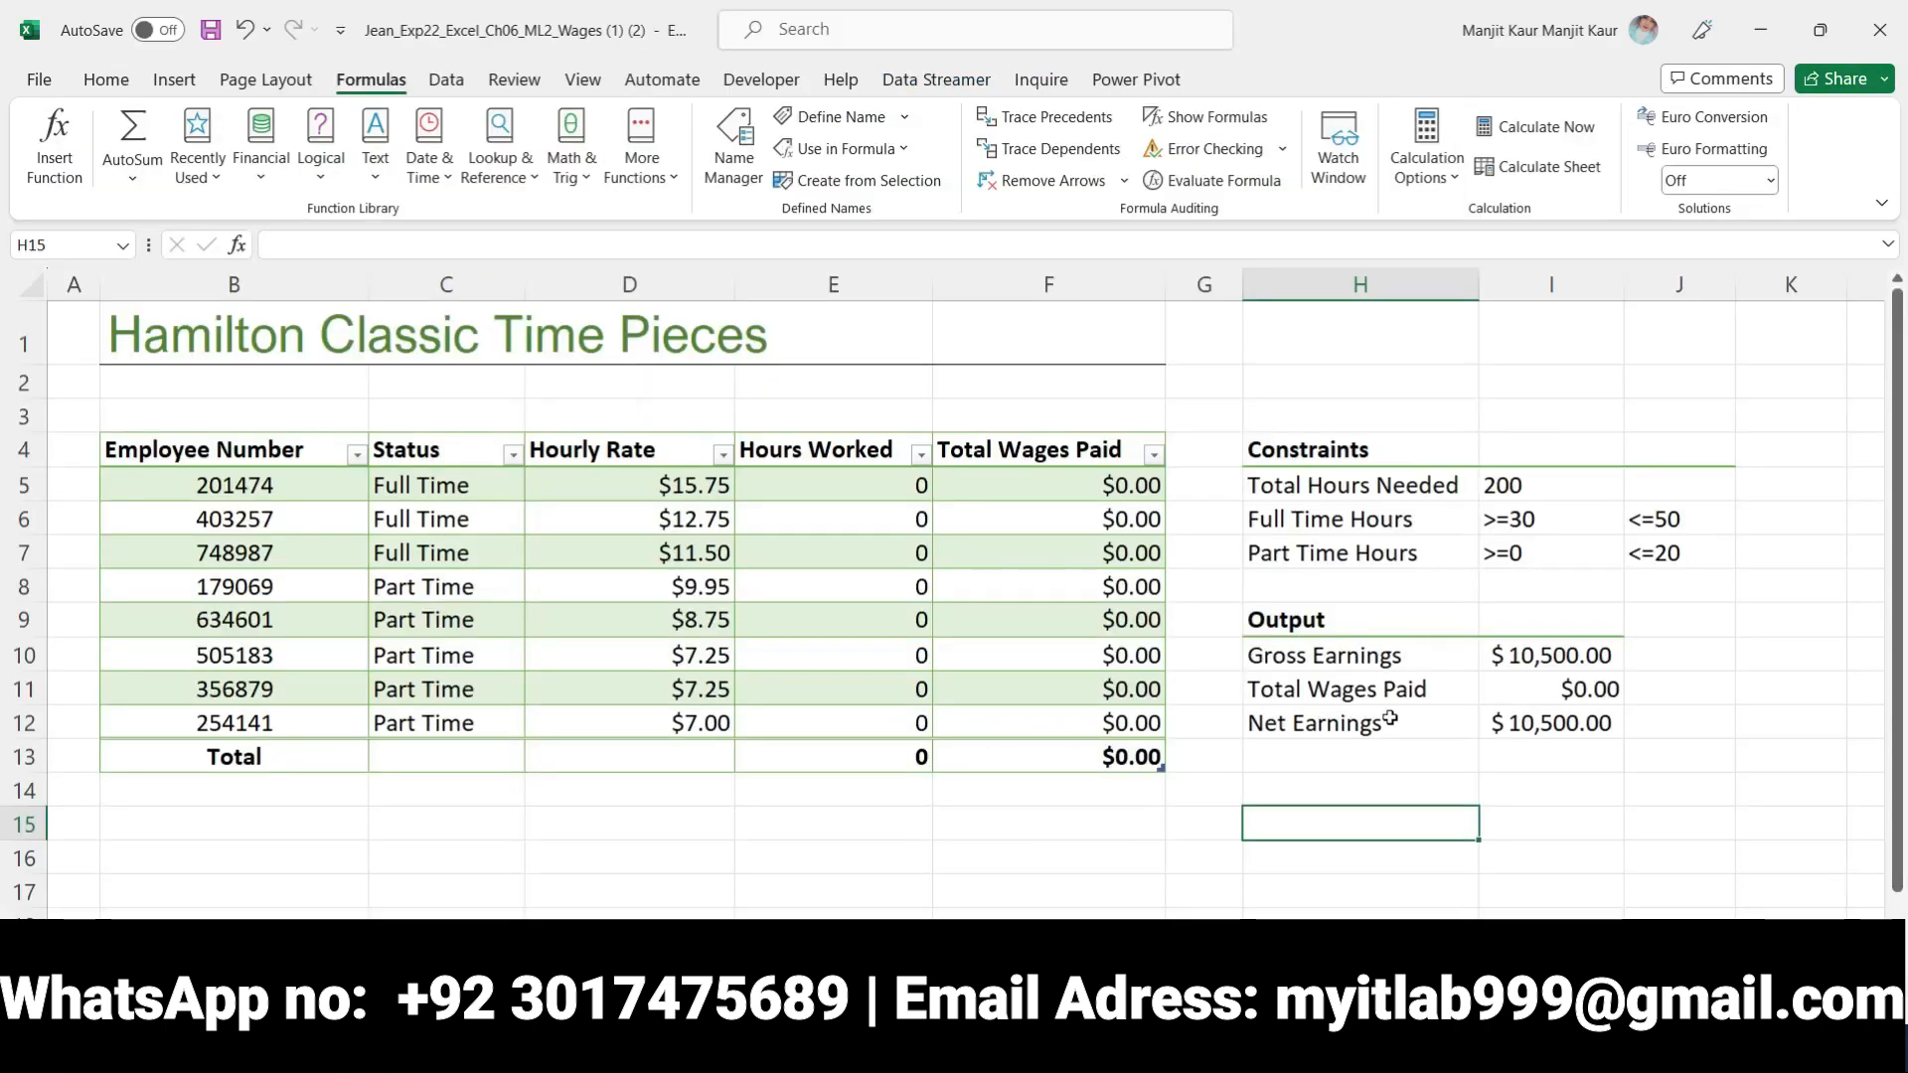
pyautogui.click(1549, 722)
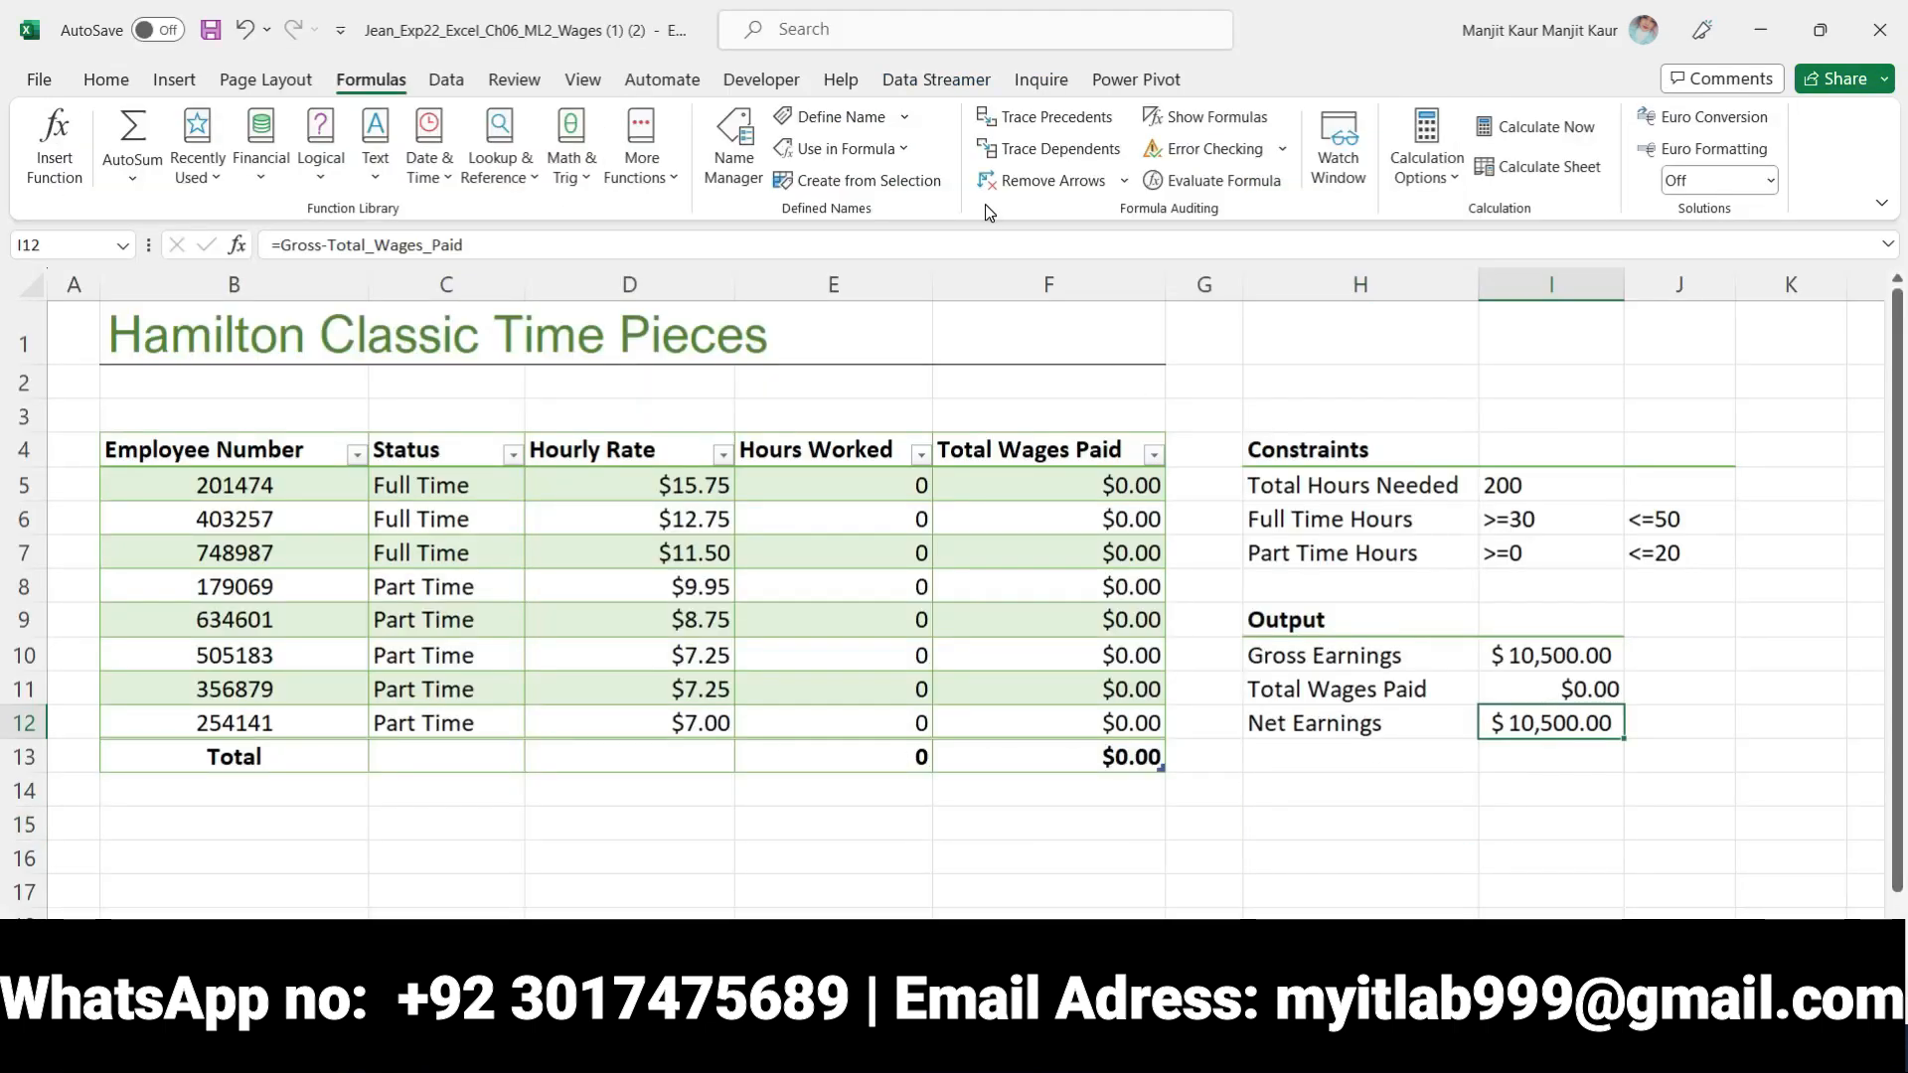
pyautogui.click(900, 148)
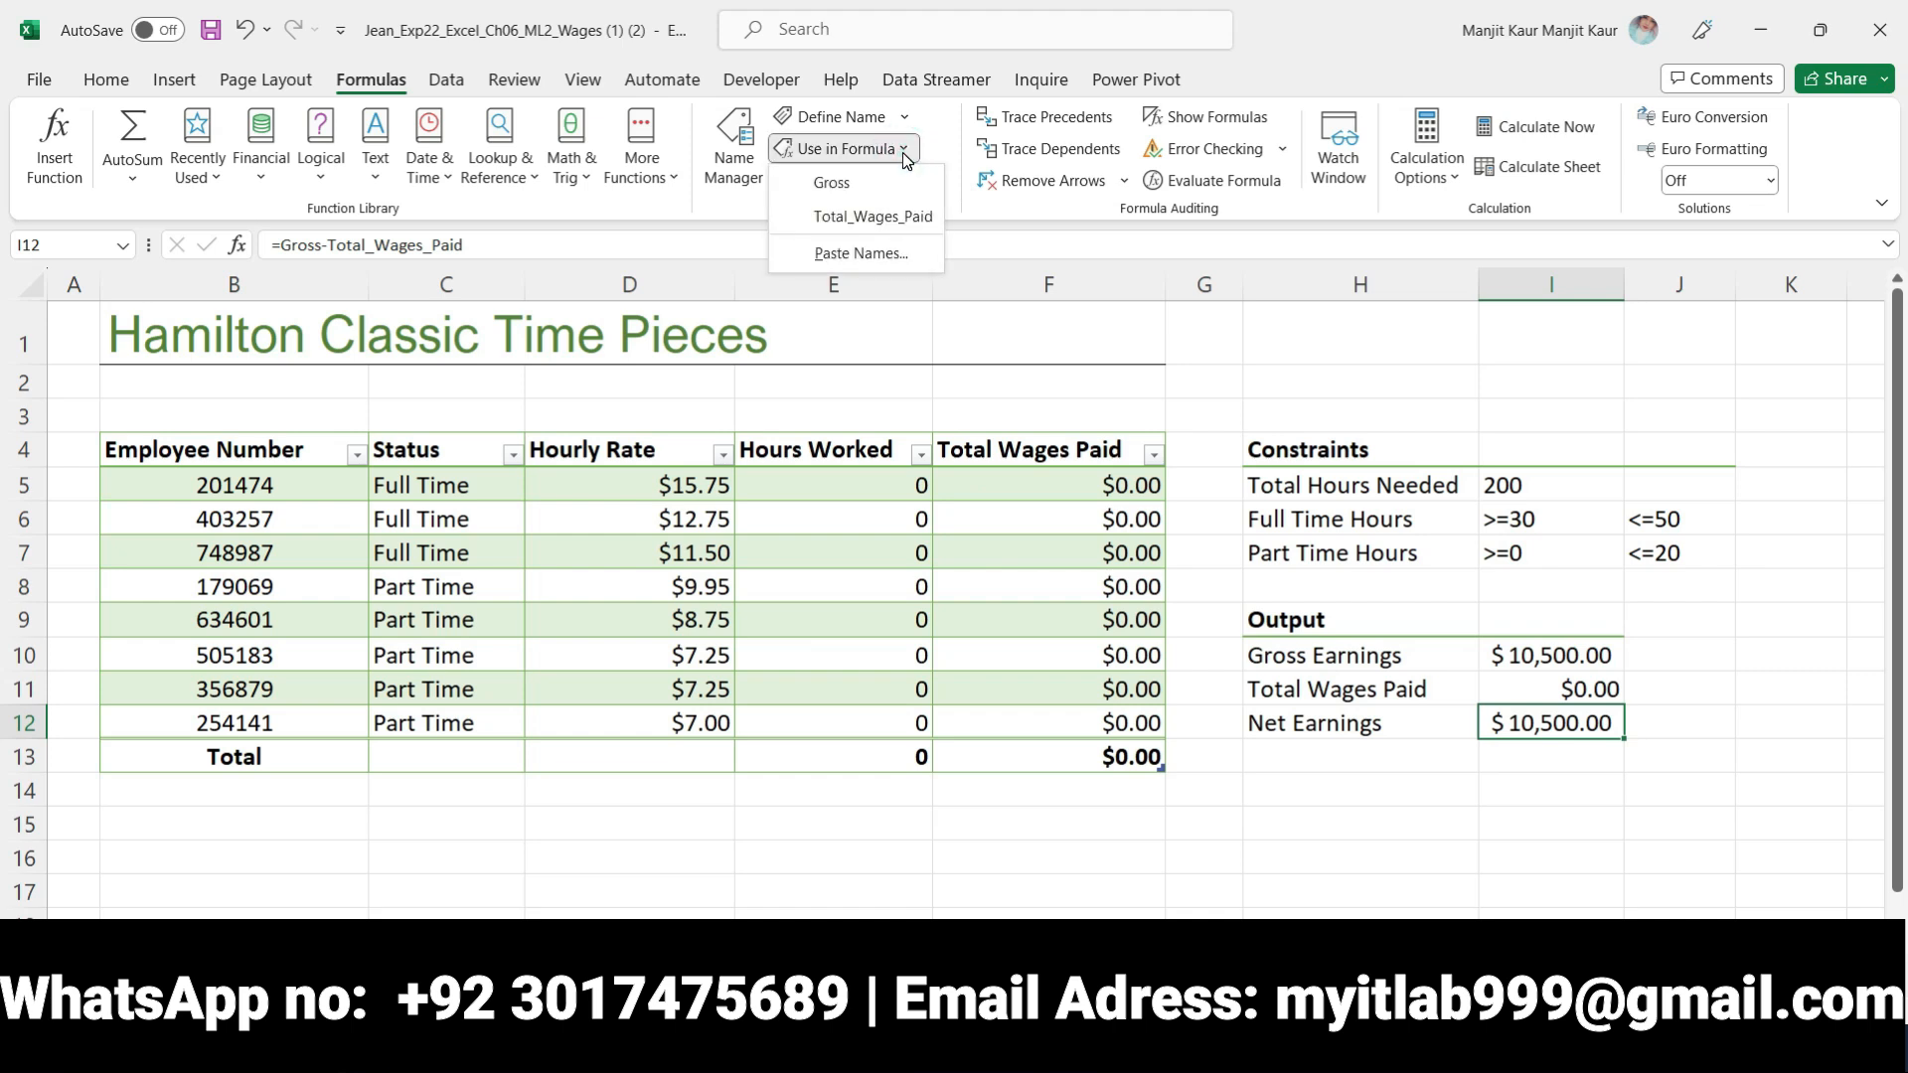
pyautogui.click(885, 254)
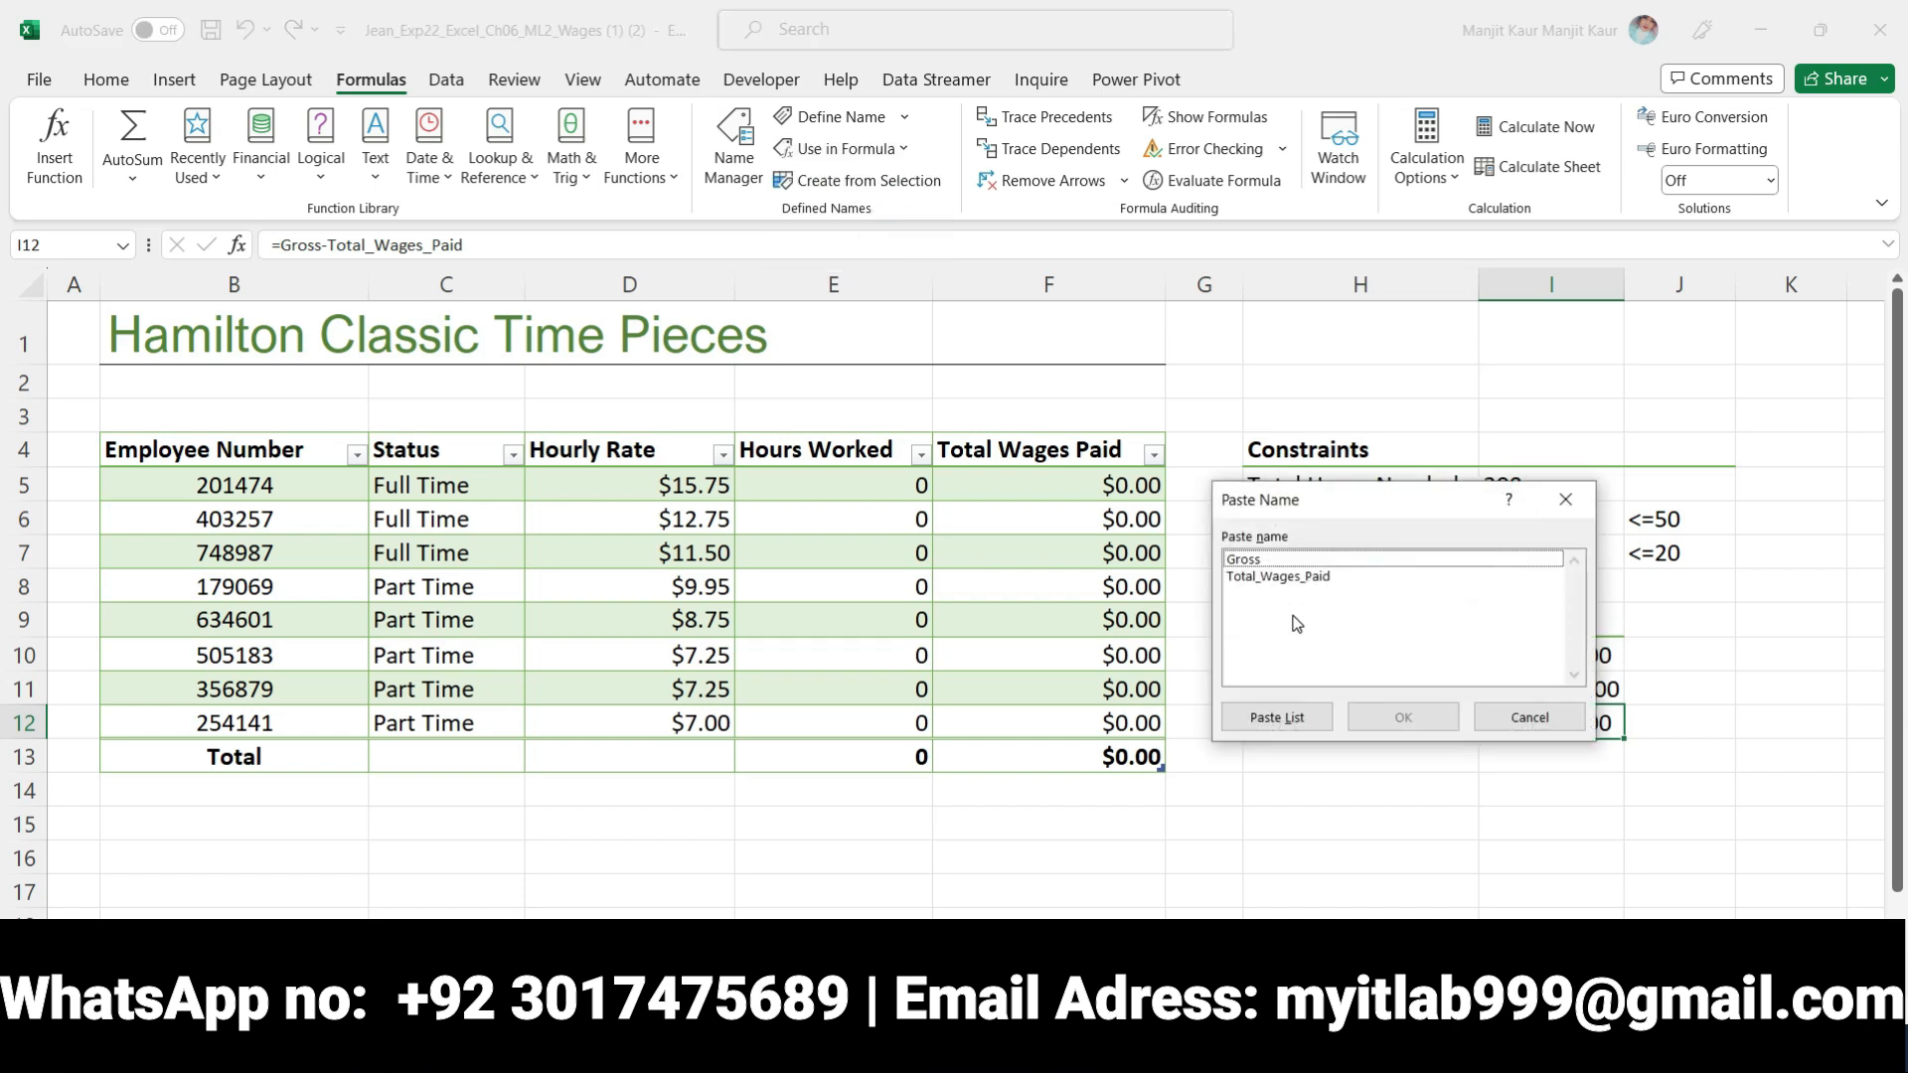
pyautogui.click(1254, 561)
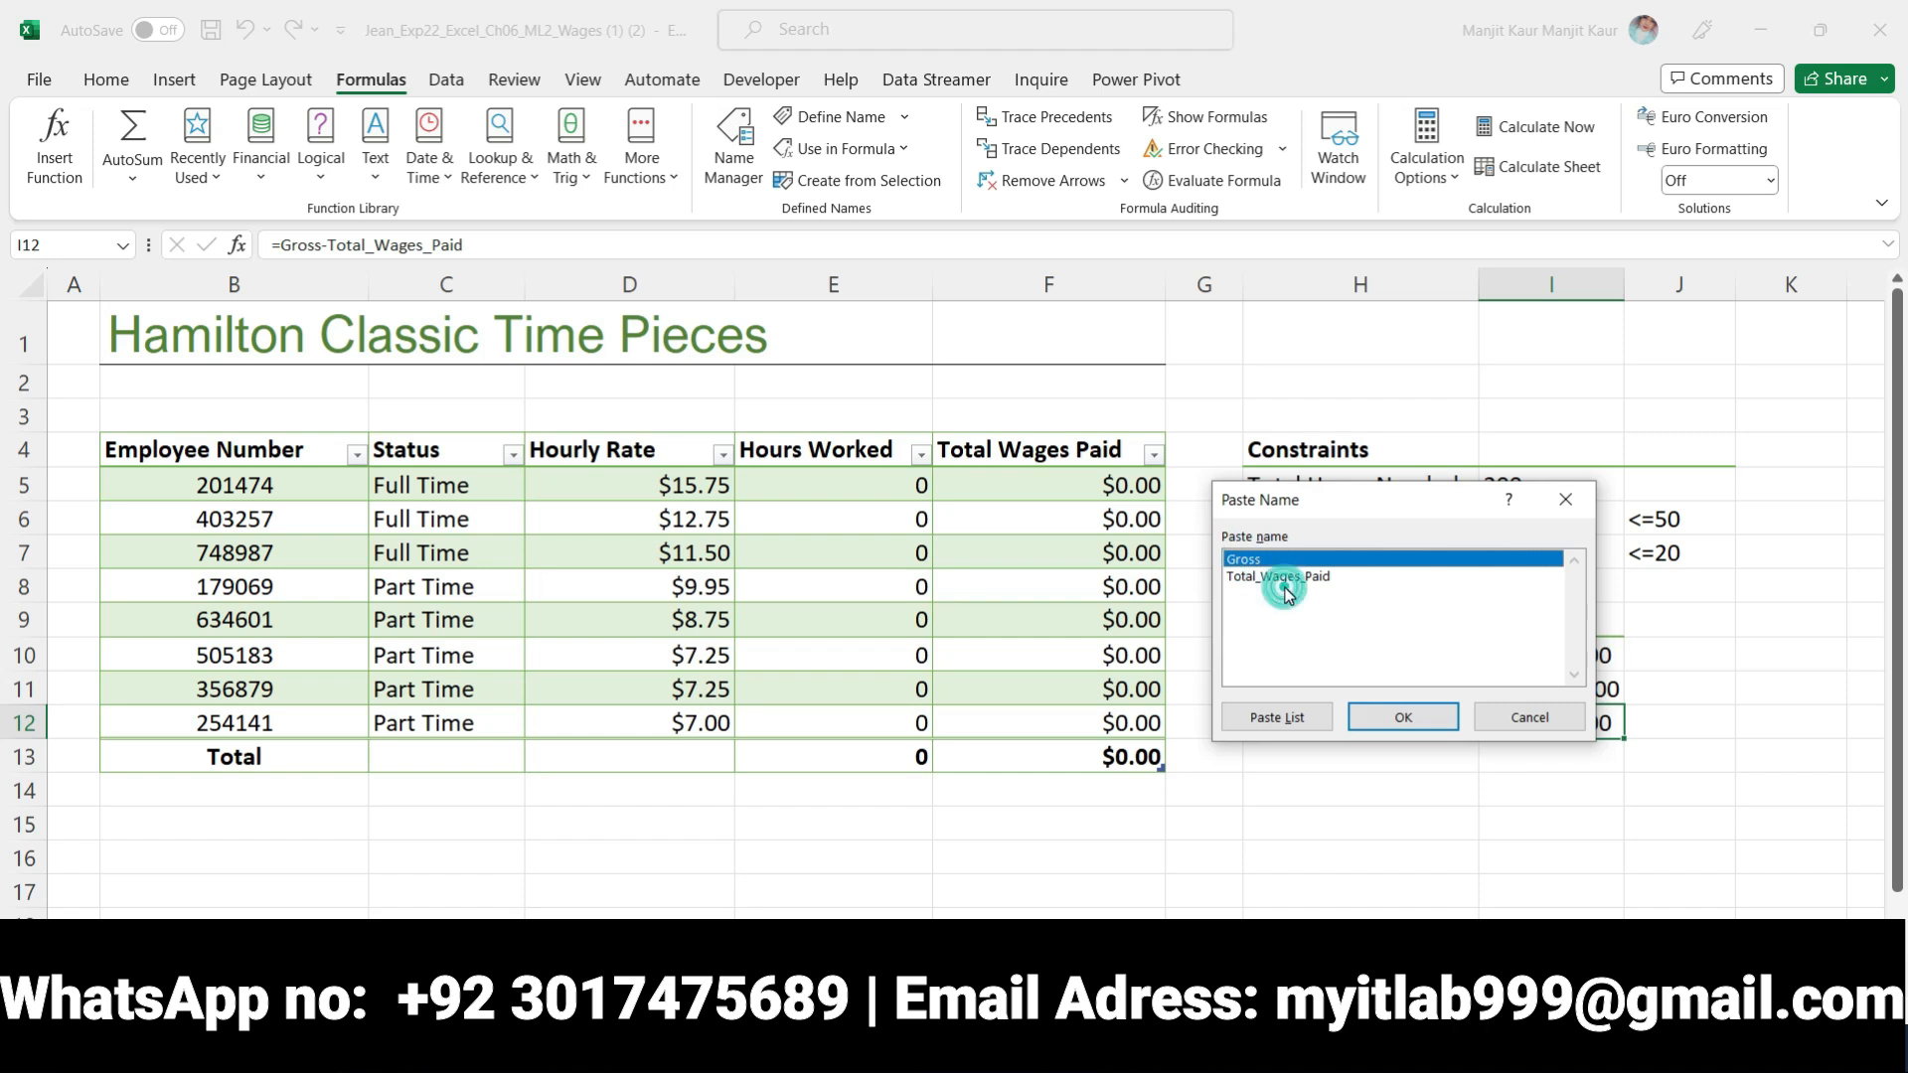
pyautogui.click(1284, 578)
pyautogui.click(1275, 561)
pyautogui.click(1284, 716)
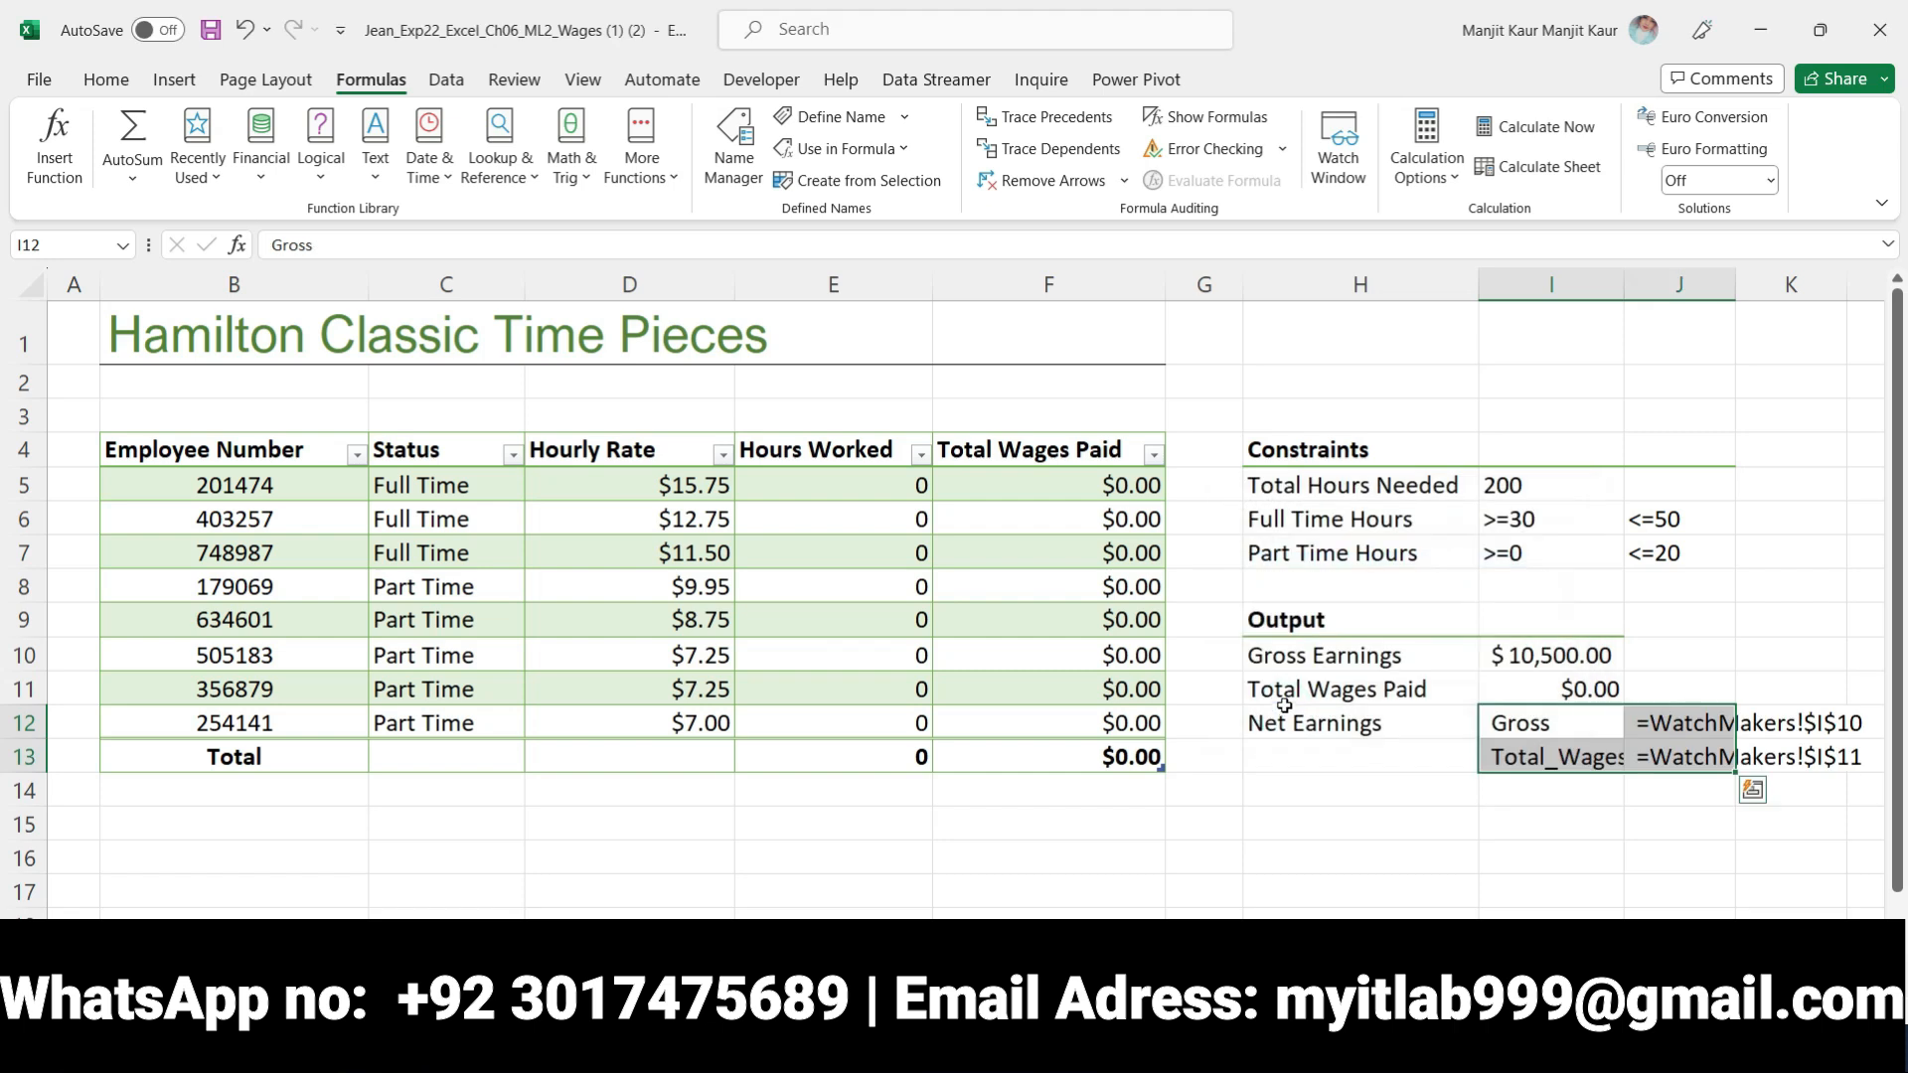
pyautogui.click(1562, 813)
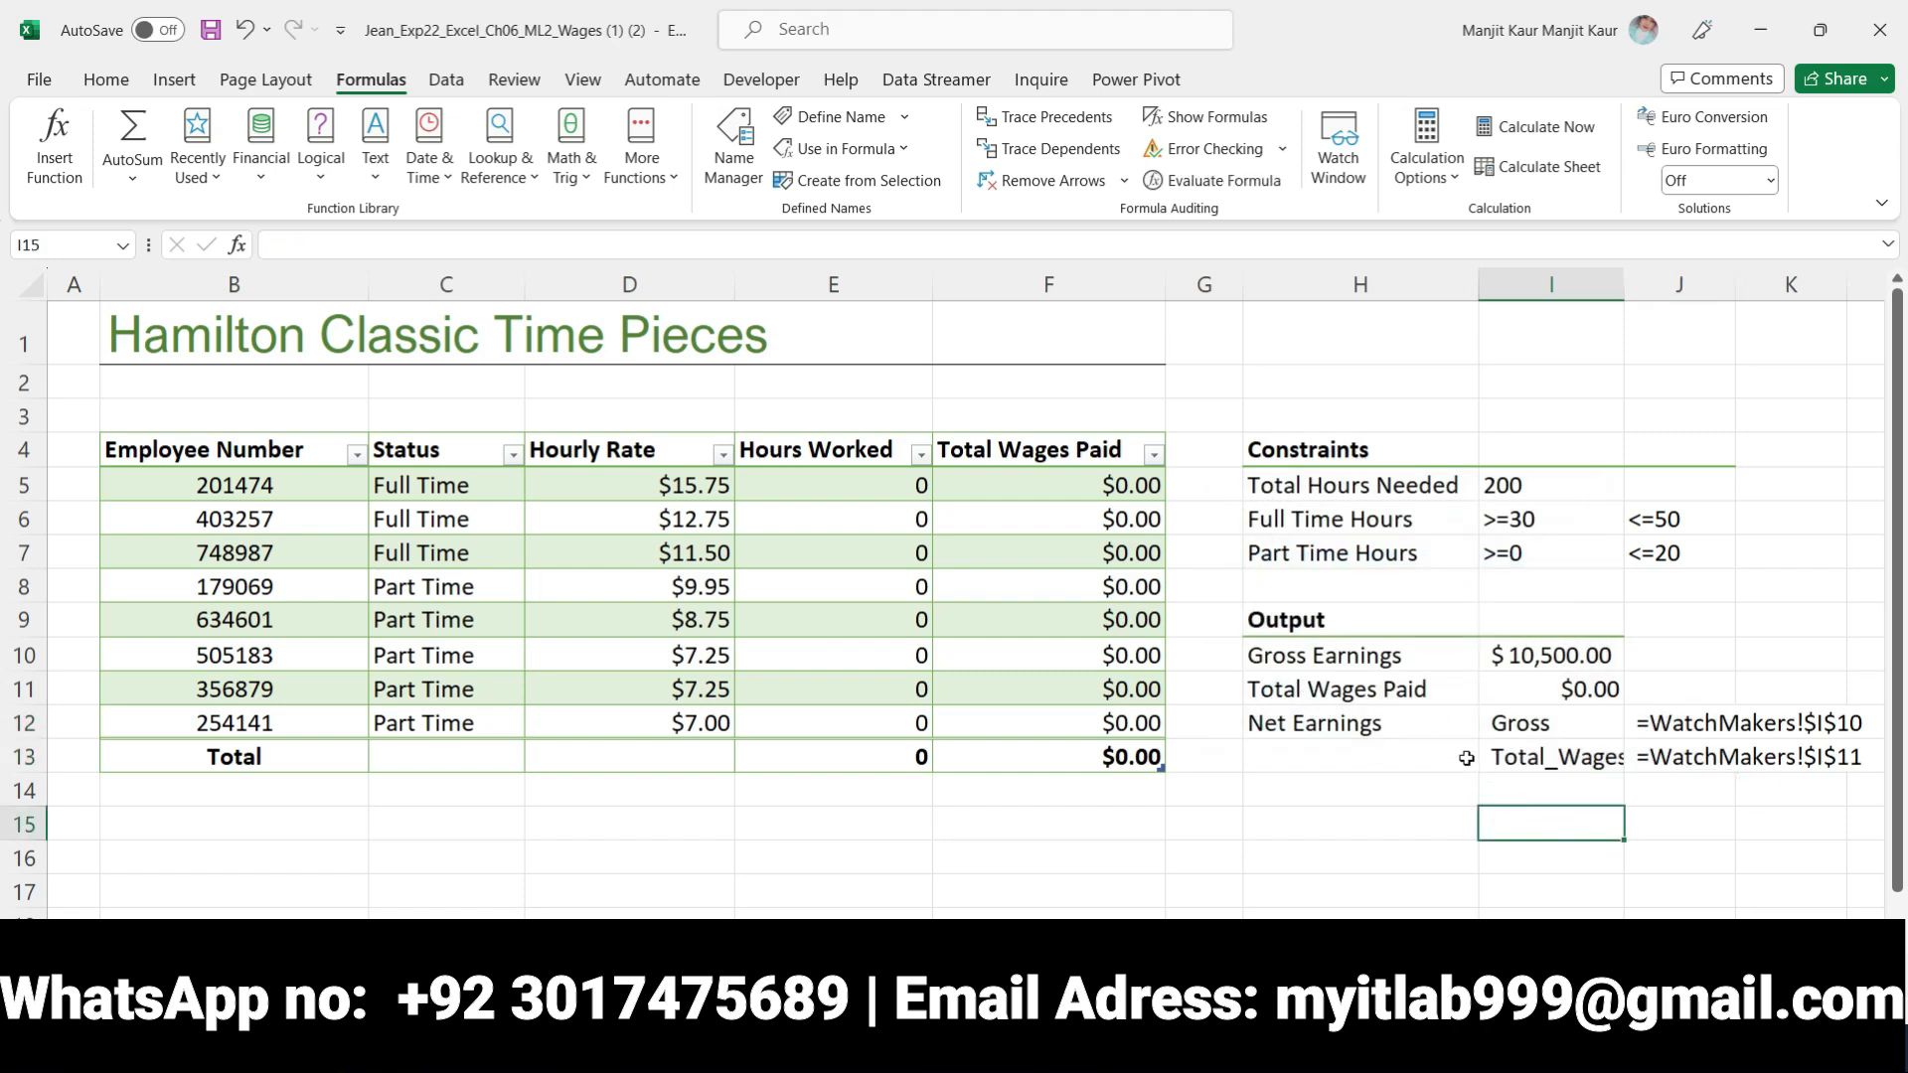
pyautogui.hotkey('ctrl', 'z')
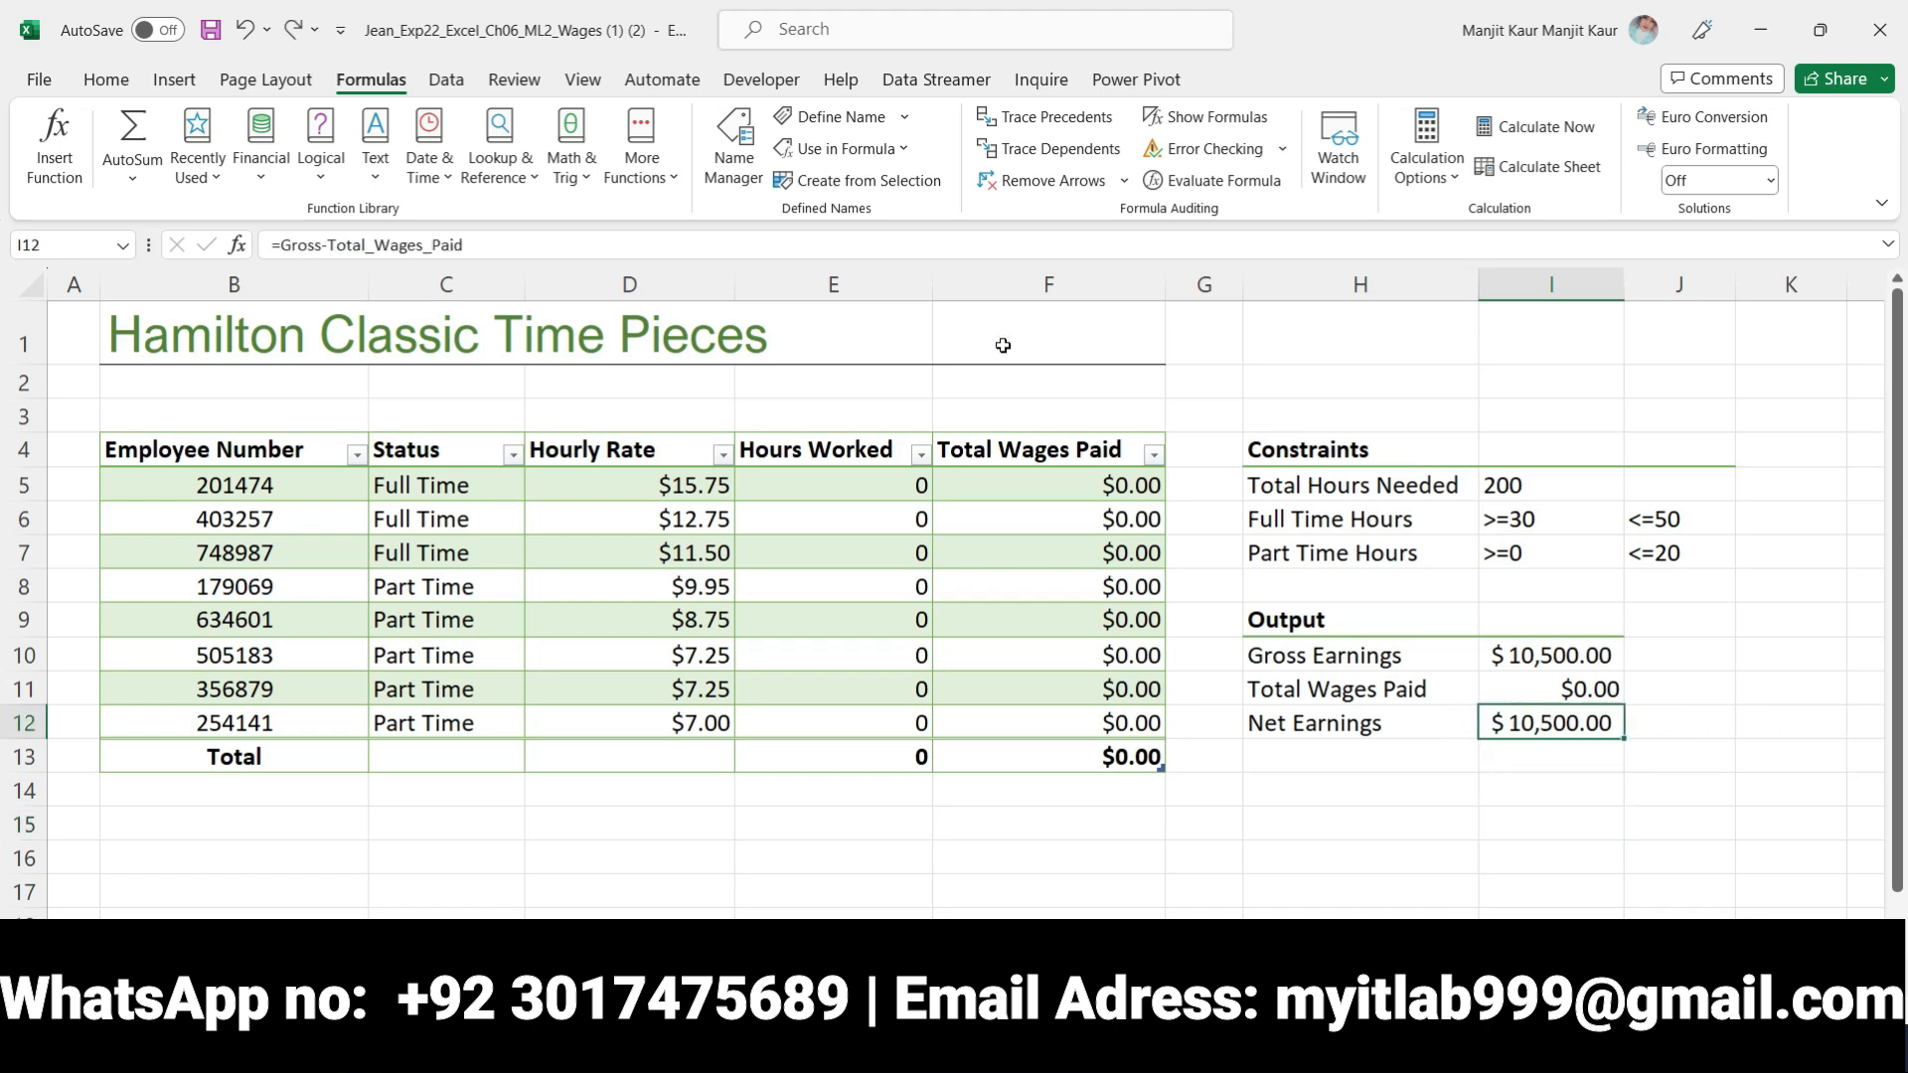
# Replace the Net Earnings formula in I12 with the range name Total_Wages_Paid and insert Gross directly in front of it
pyautogui.click(849, 149)
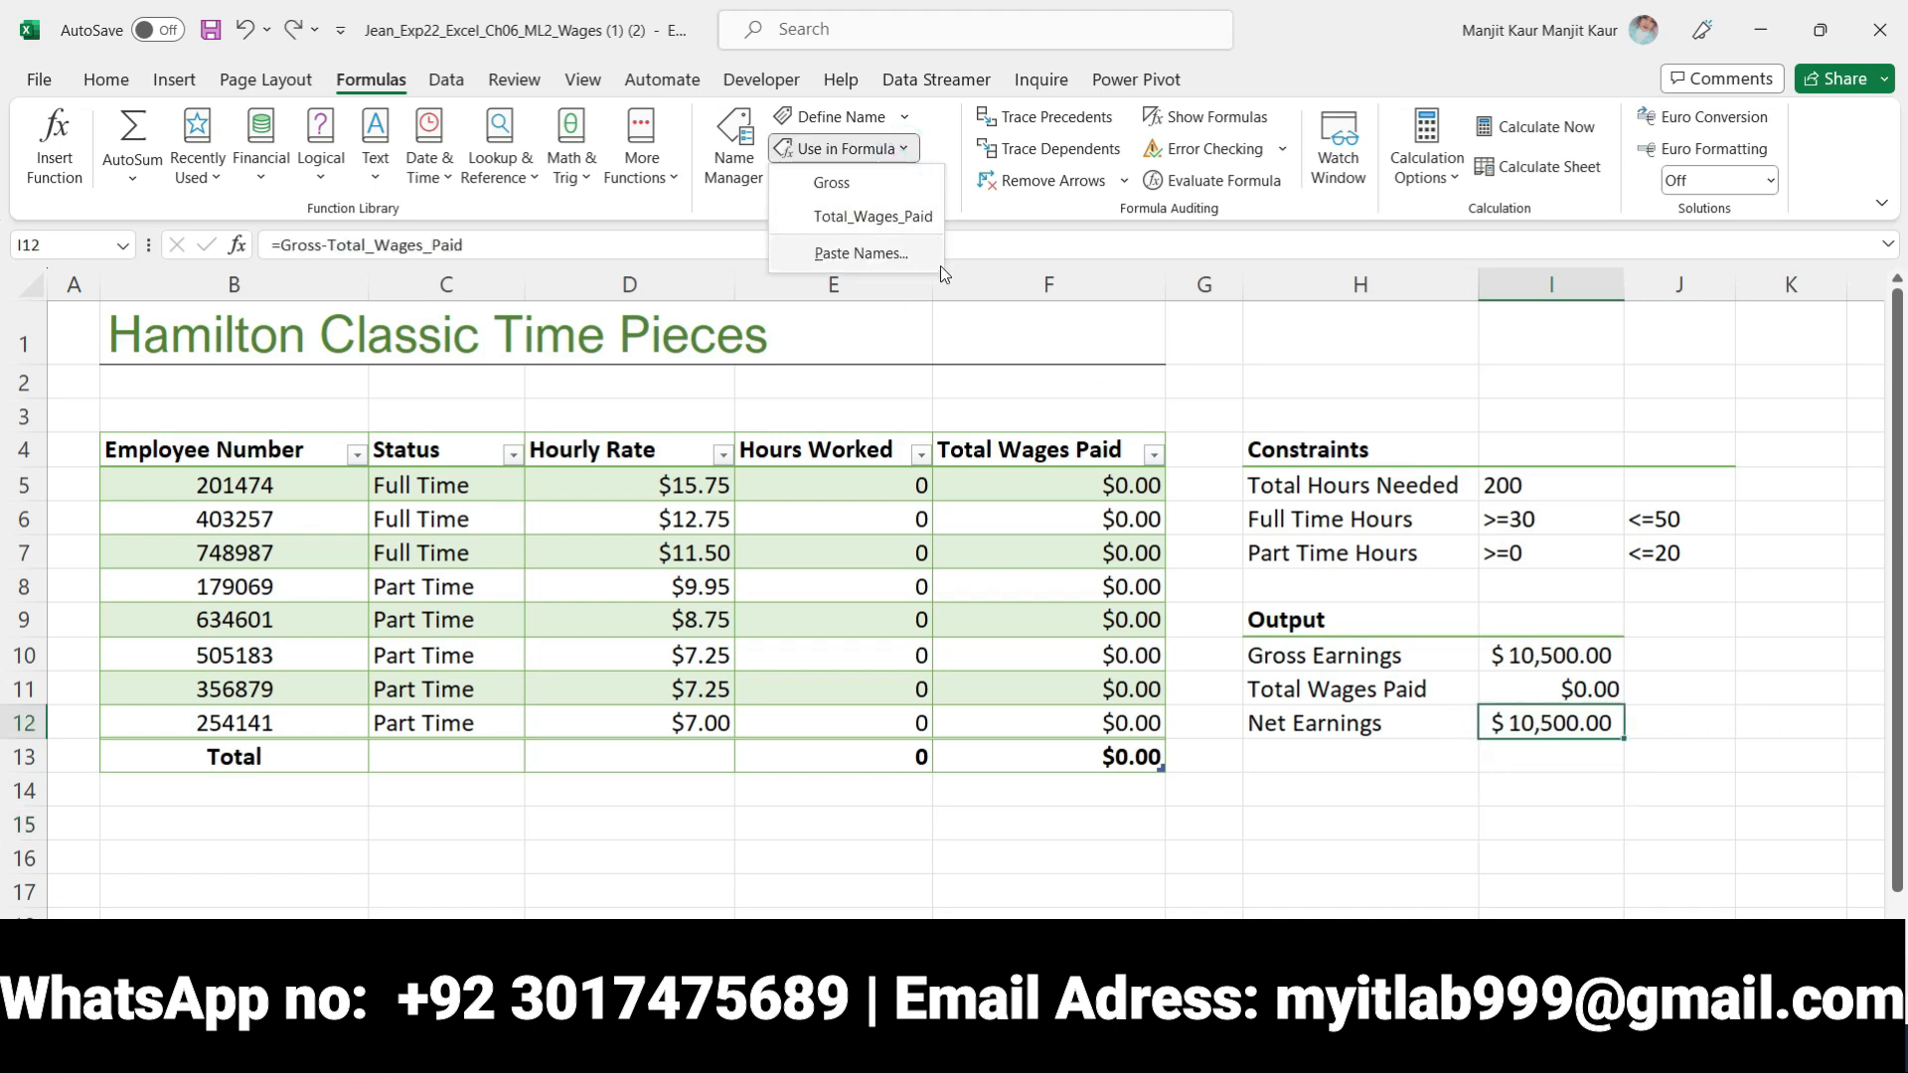
pyautogui.click(885, 217)
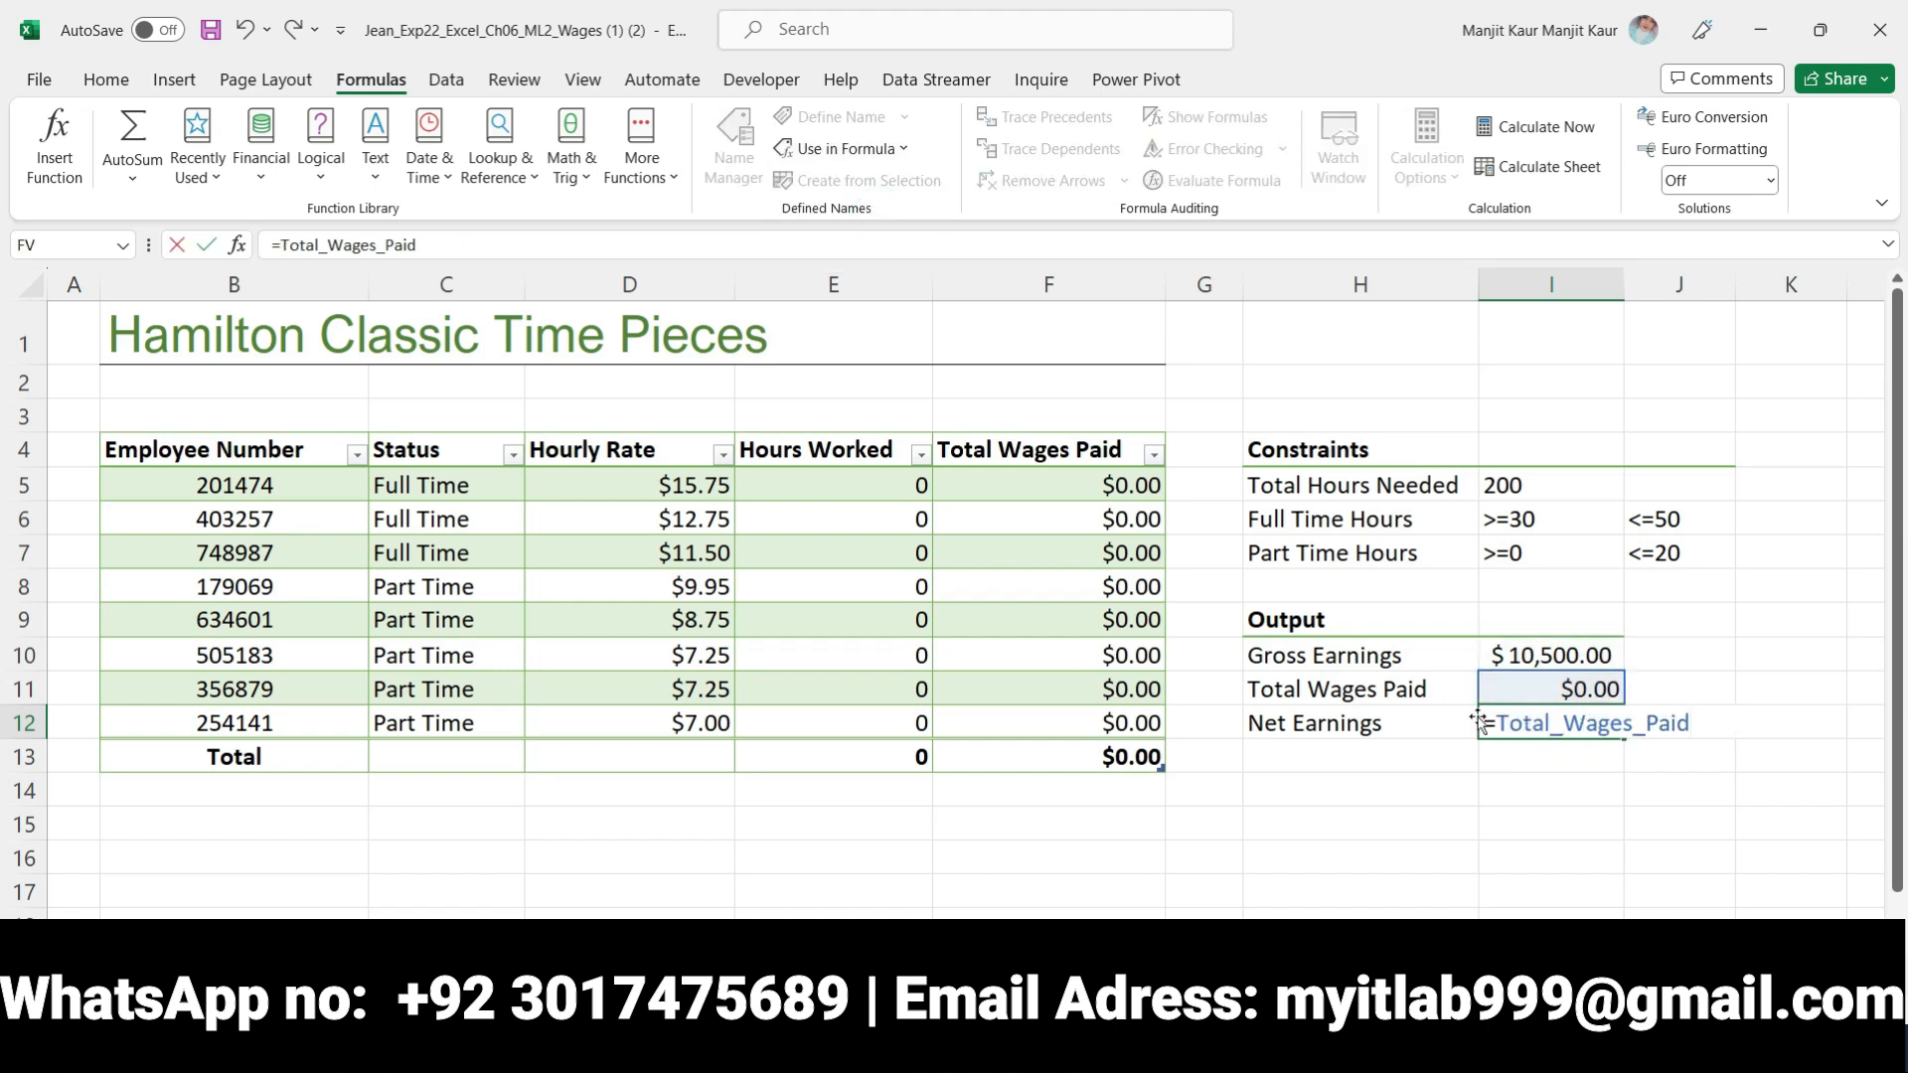
pyautogui.click(1503, 722)
pyautogui.click(1498, 713)
pyautogui.click(895, 149)
pyautogui.click(903, 193)
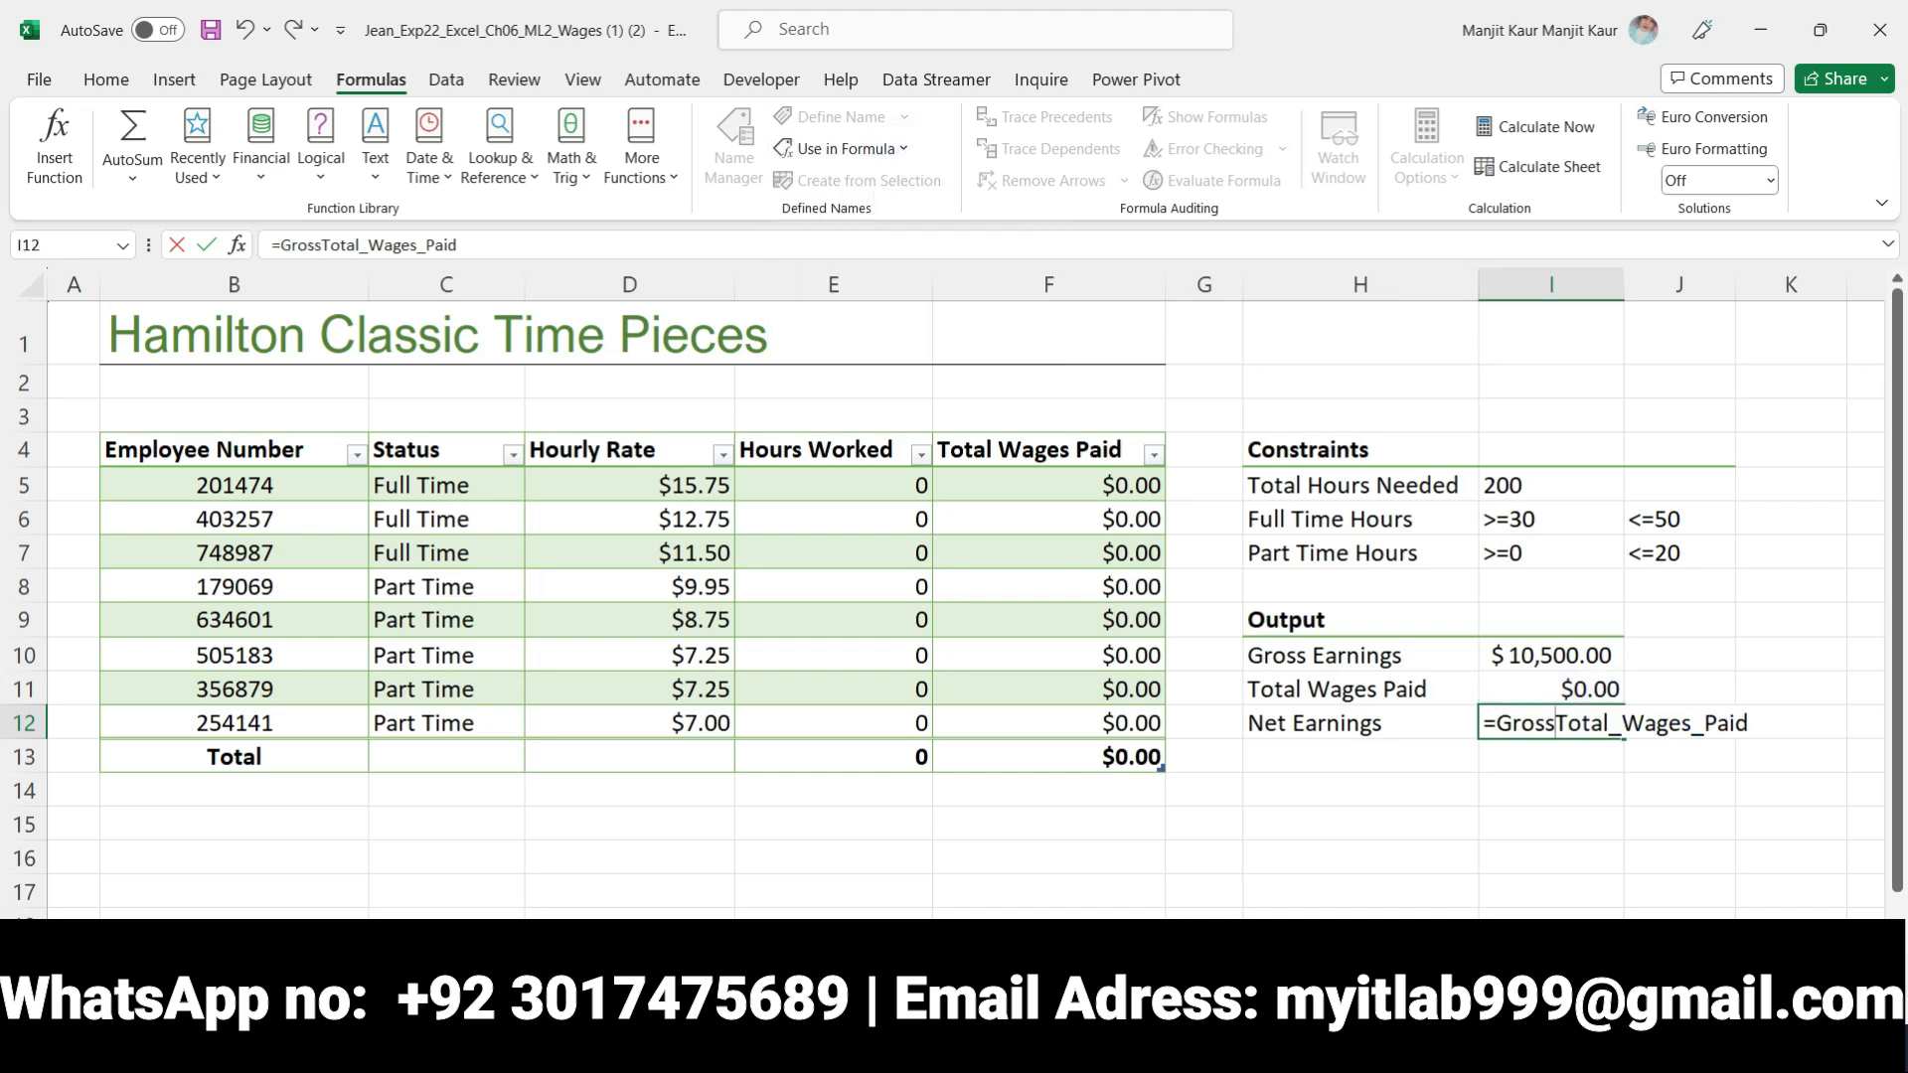
# Recheck the step 4 instruction in Word, and enter the I12 formula in Excel as =Gross=Total_Wages_Paid
pyautogui.hotkey('alt', 'Tab')
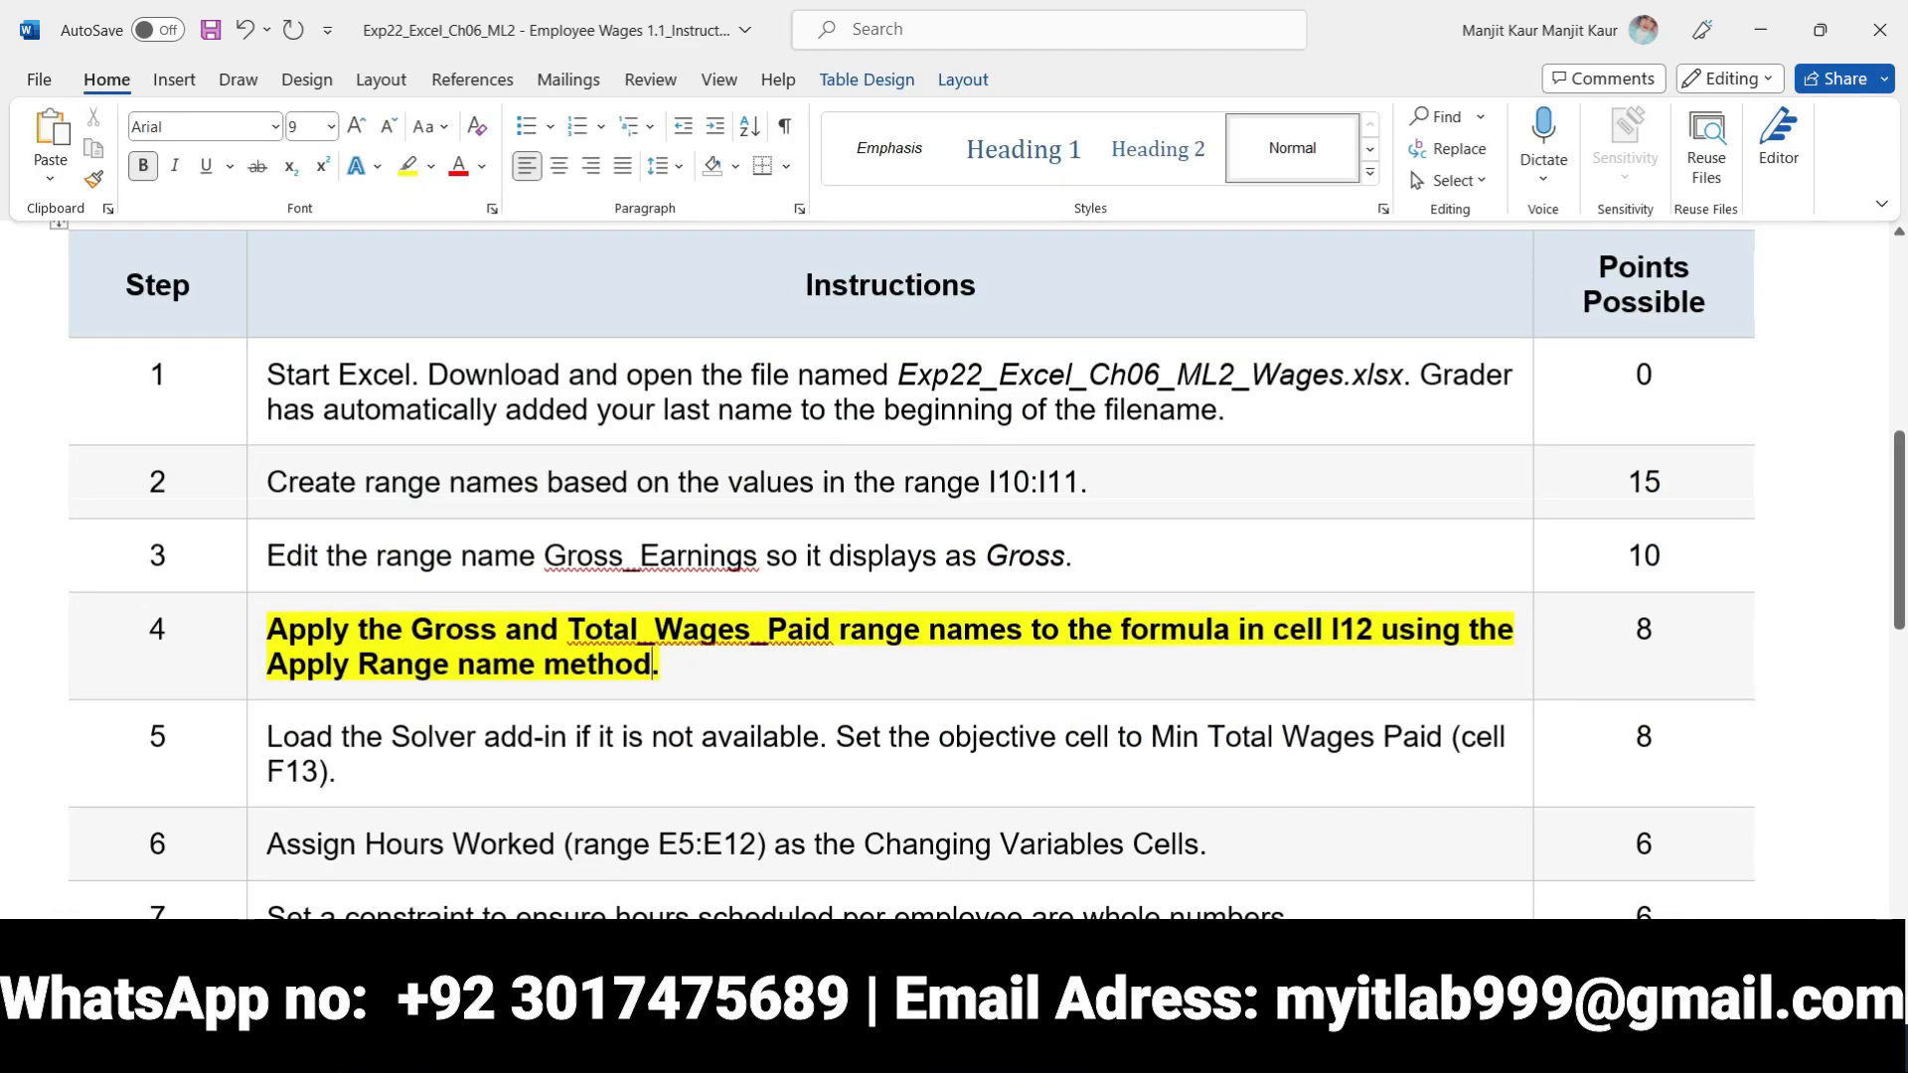
pyautogui.hotkey('alt', 'Tab')
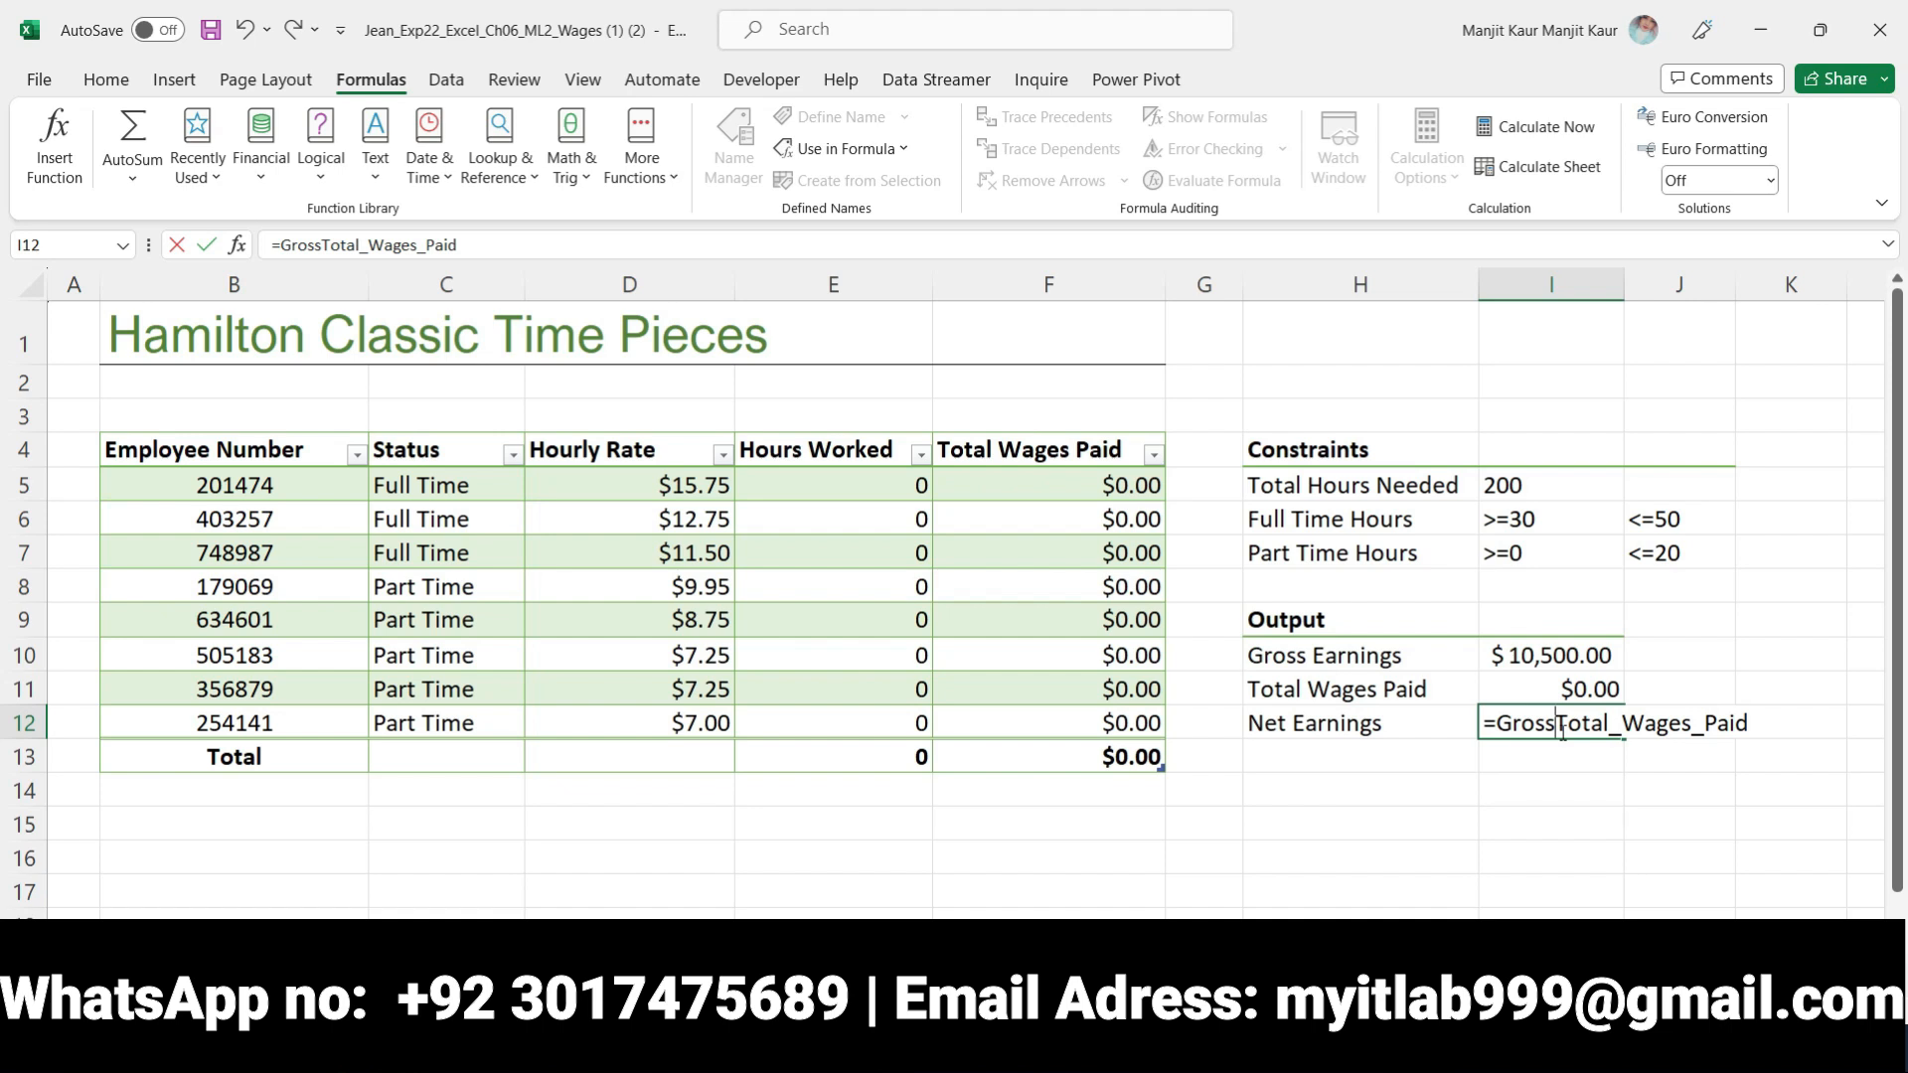
pyautogui.write('=')
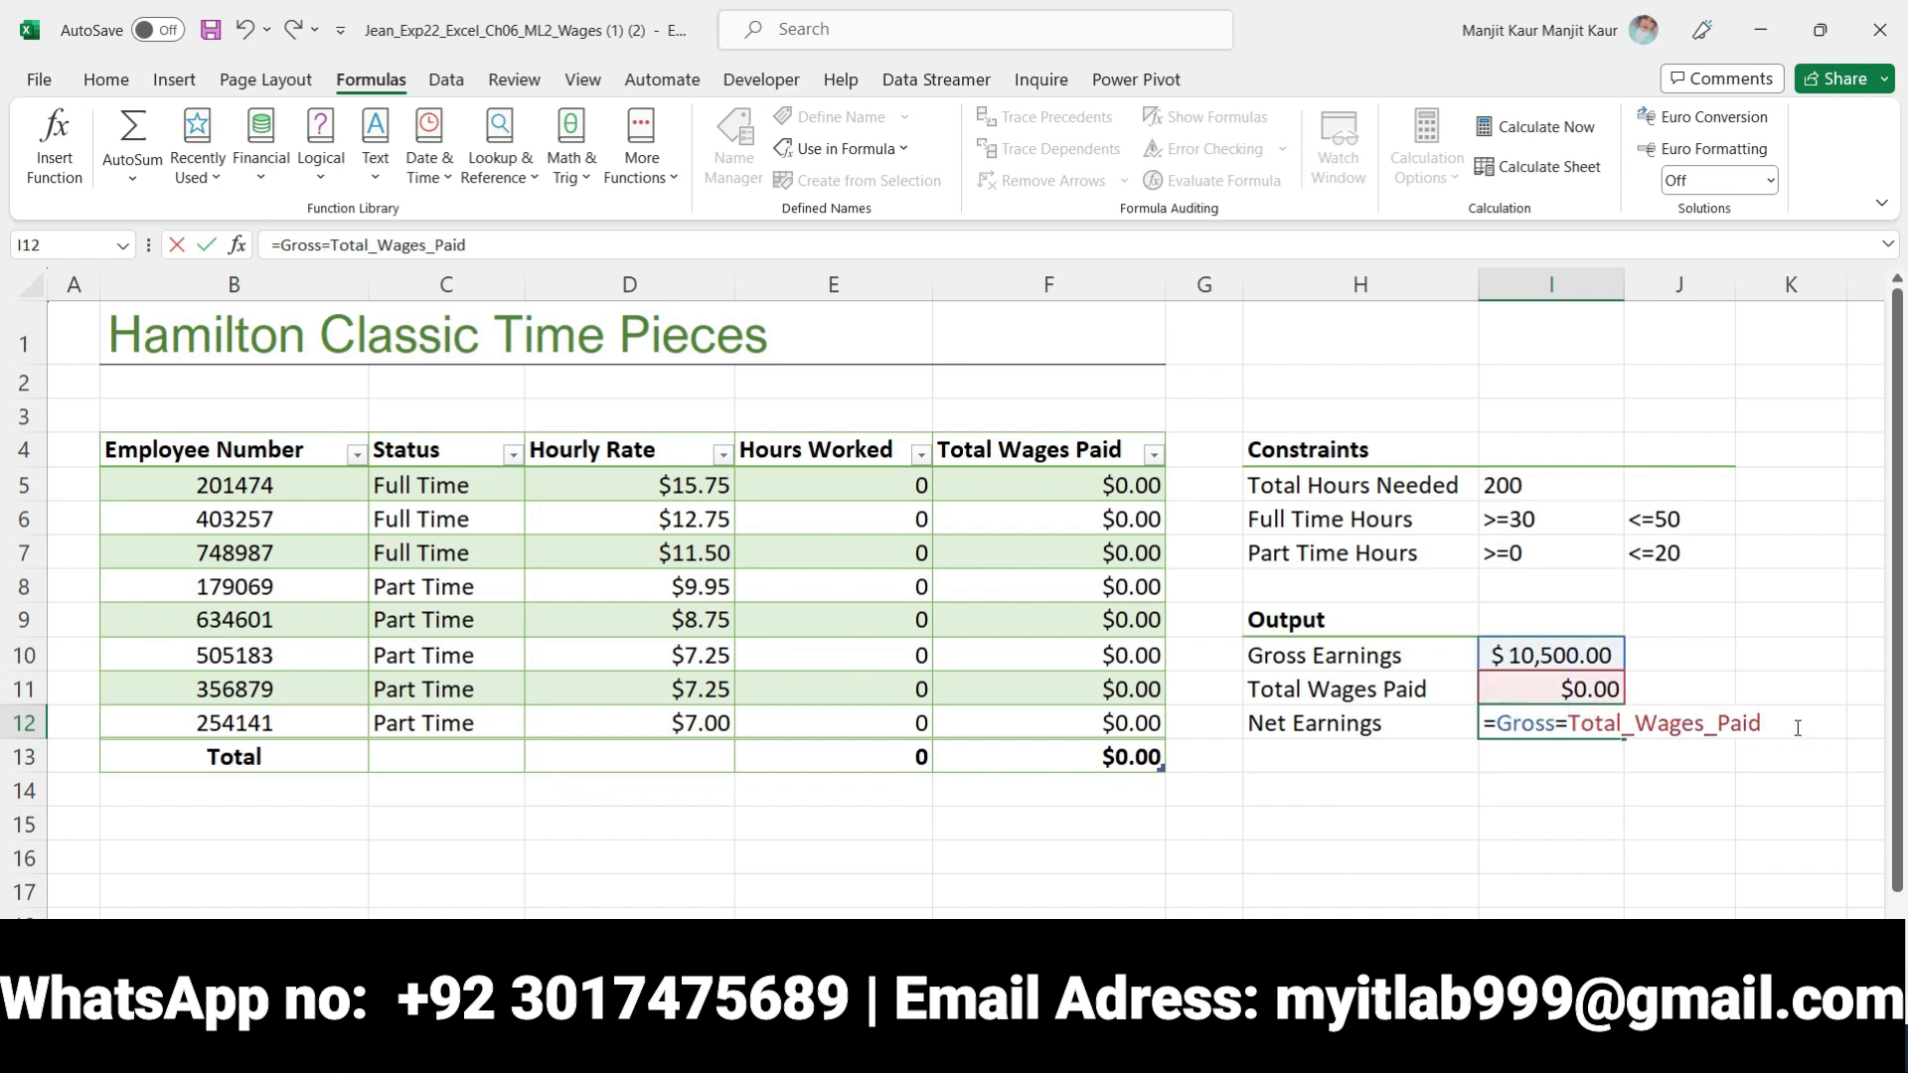
pyautogui.press('Return')
pyautogui.click(1521, 728)
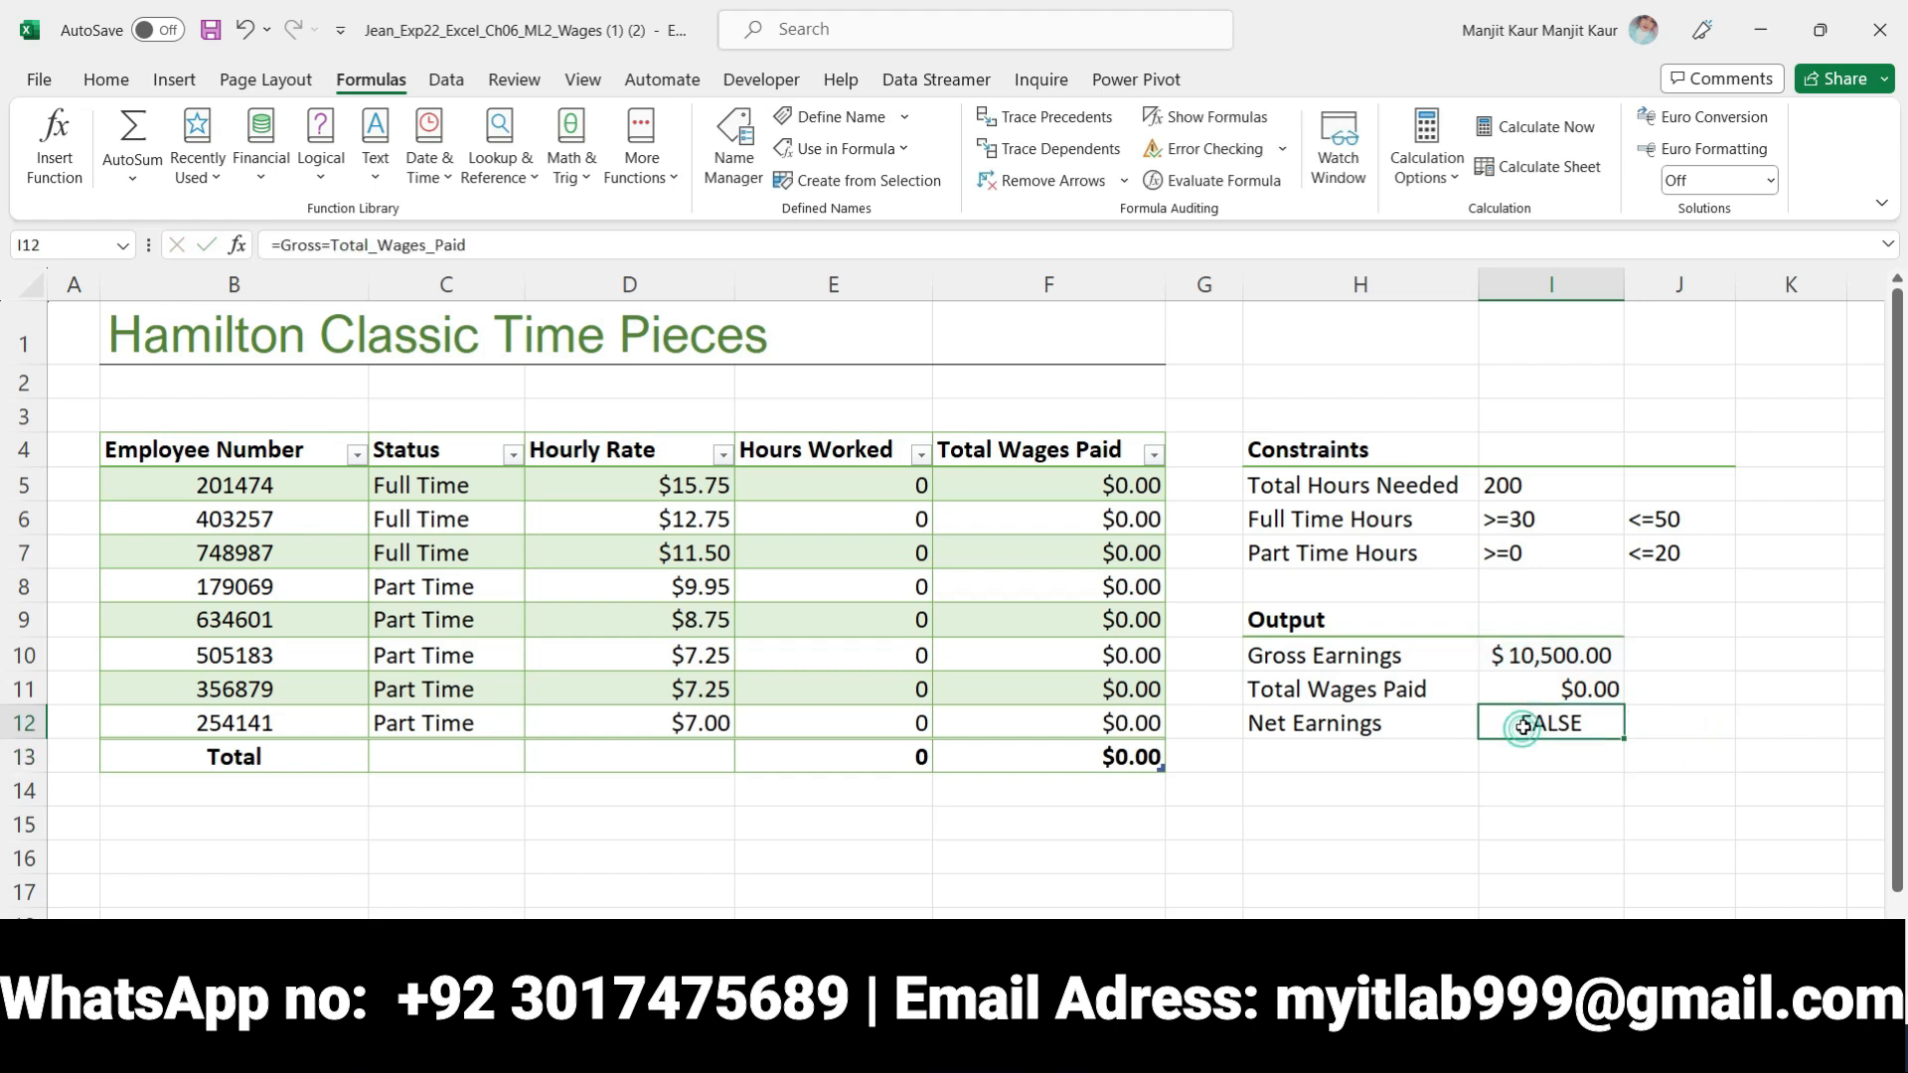
# Append a SUM function over I10:I11 to the Net Earnings formula in I12, making it =Gross=Total_Wages_Paid+SUM(I10:I11)
pyautogui.click(239, 244)
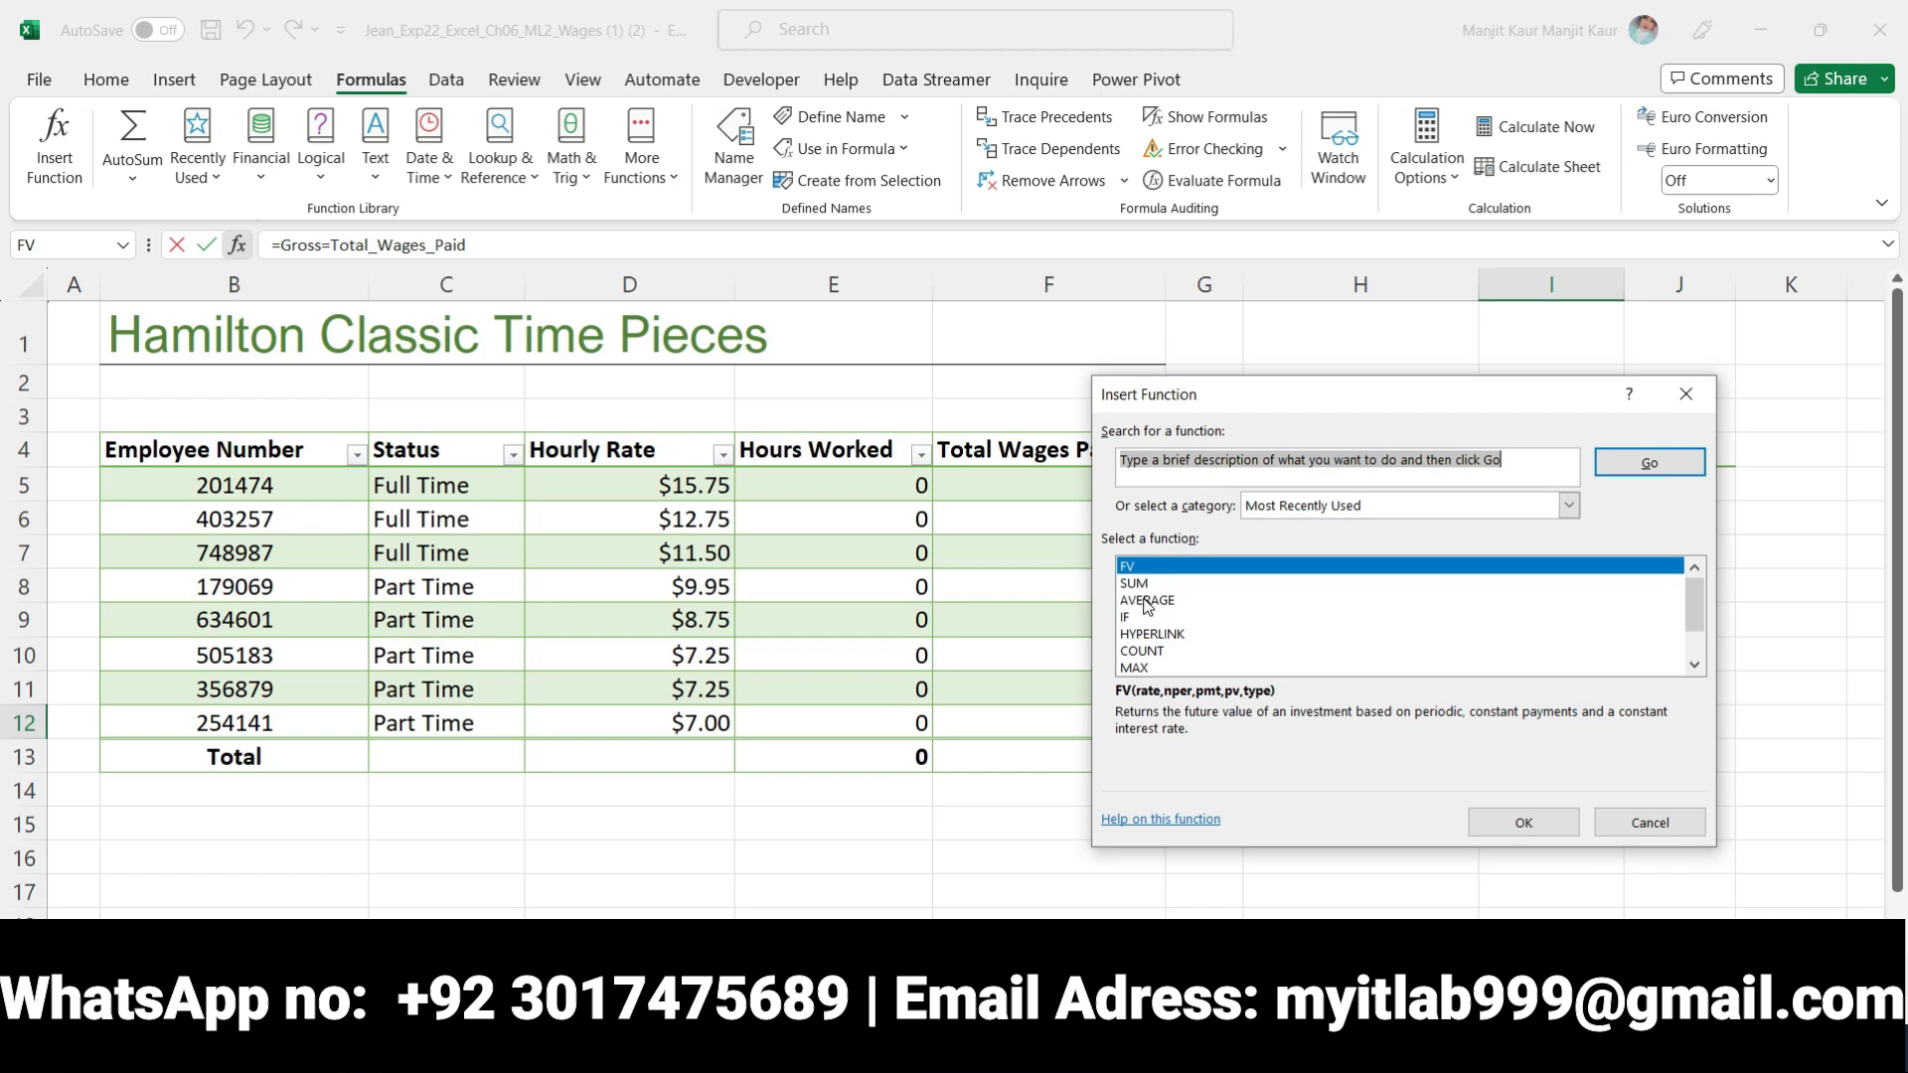
pyautogui.click(1137, 583)
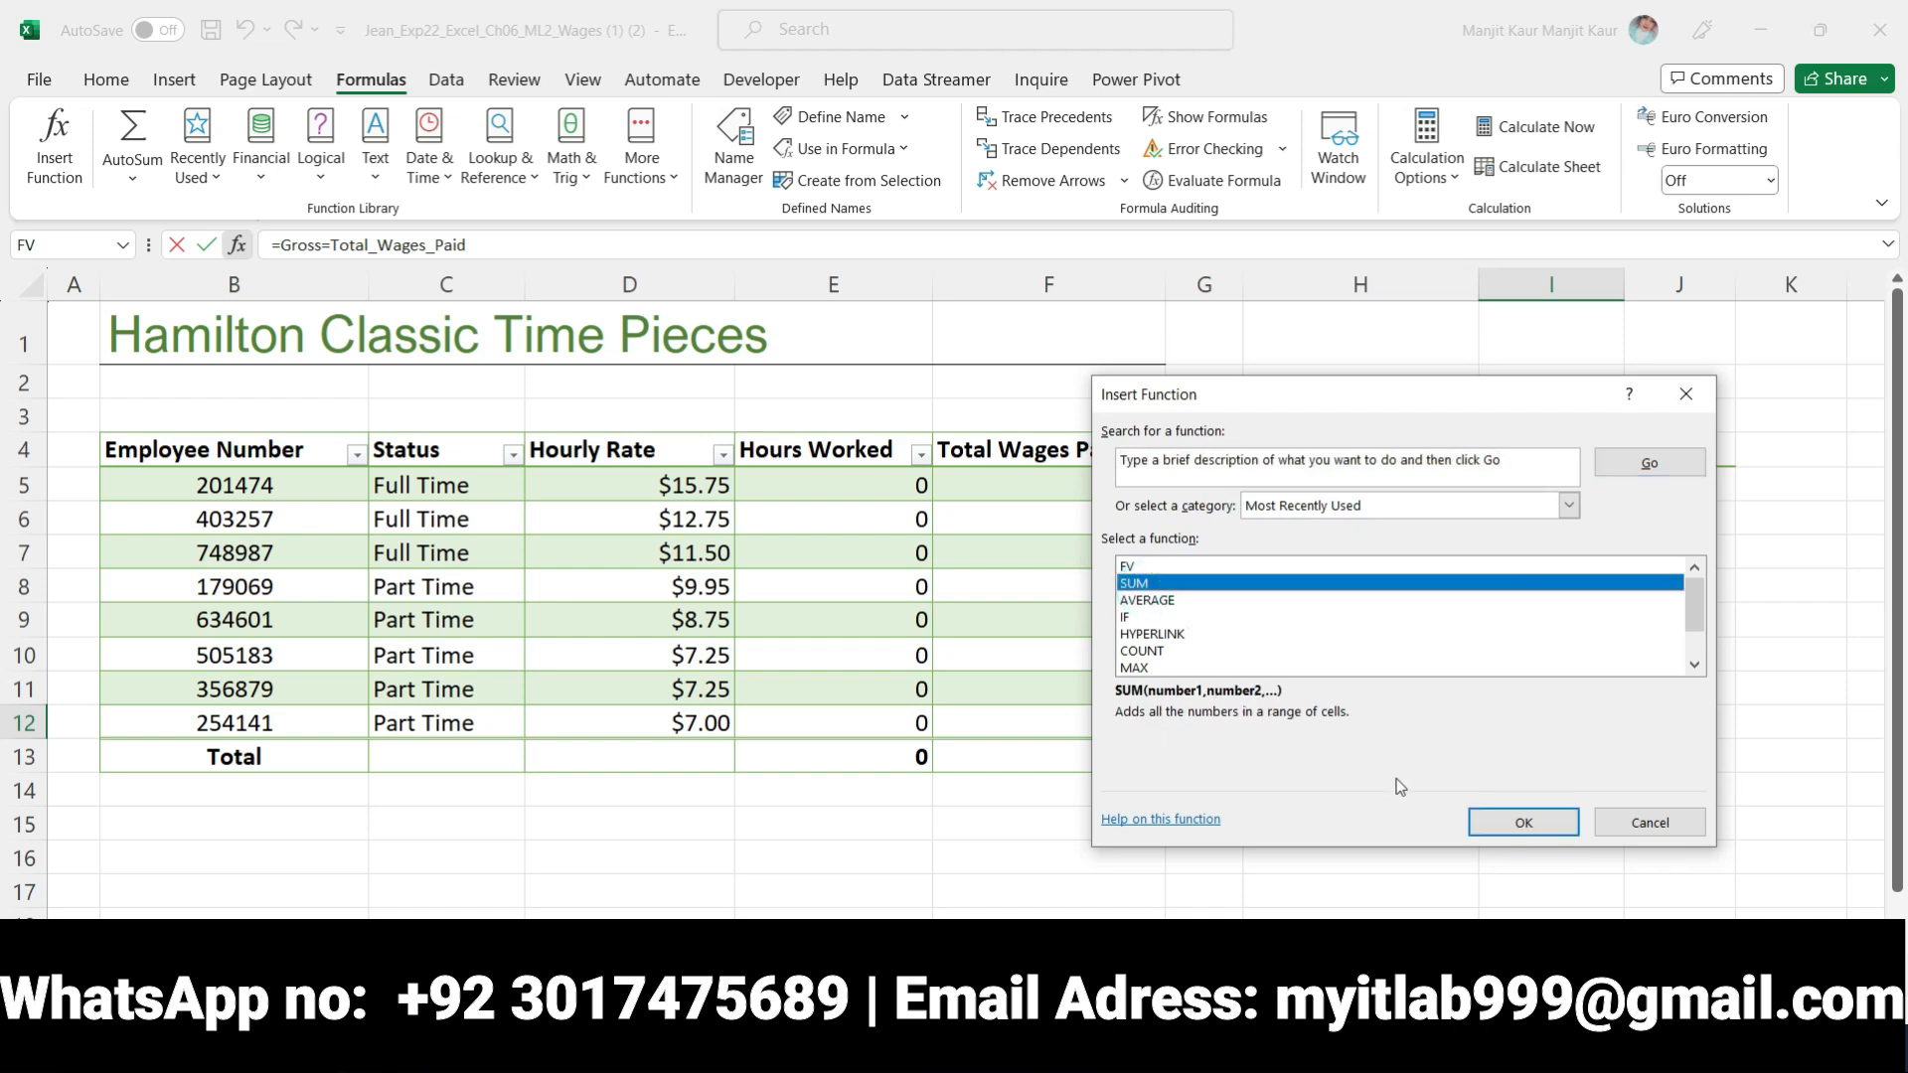
pyautogui.click(1510, 830)
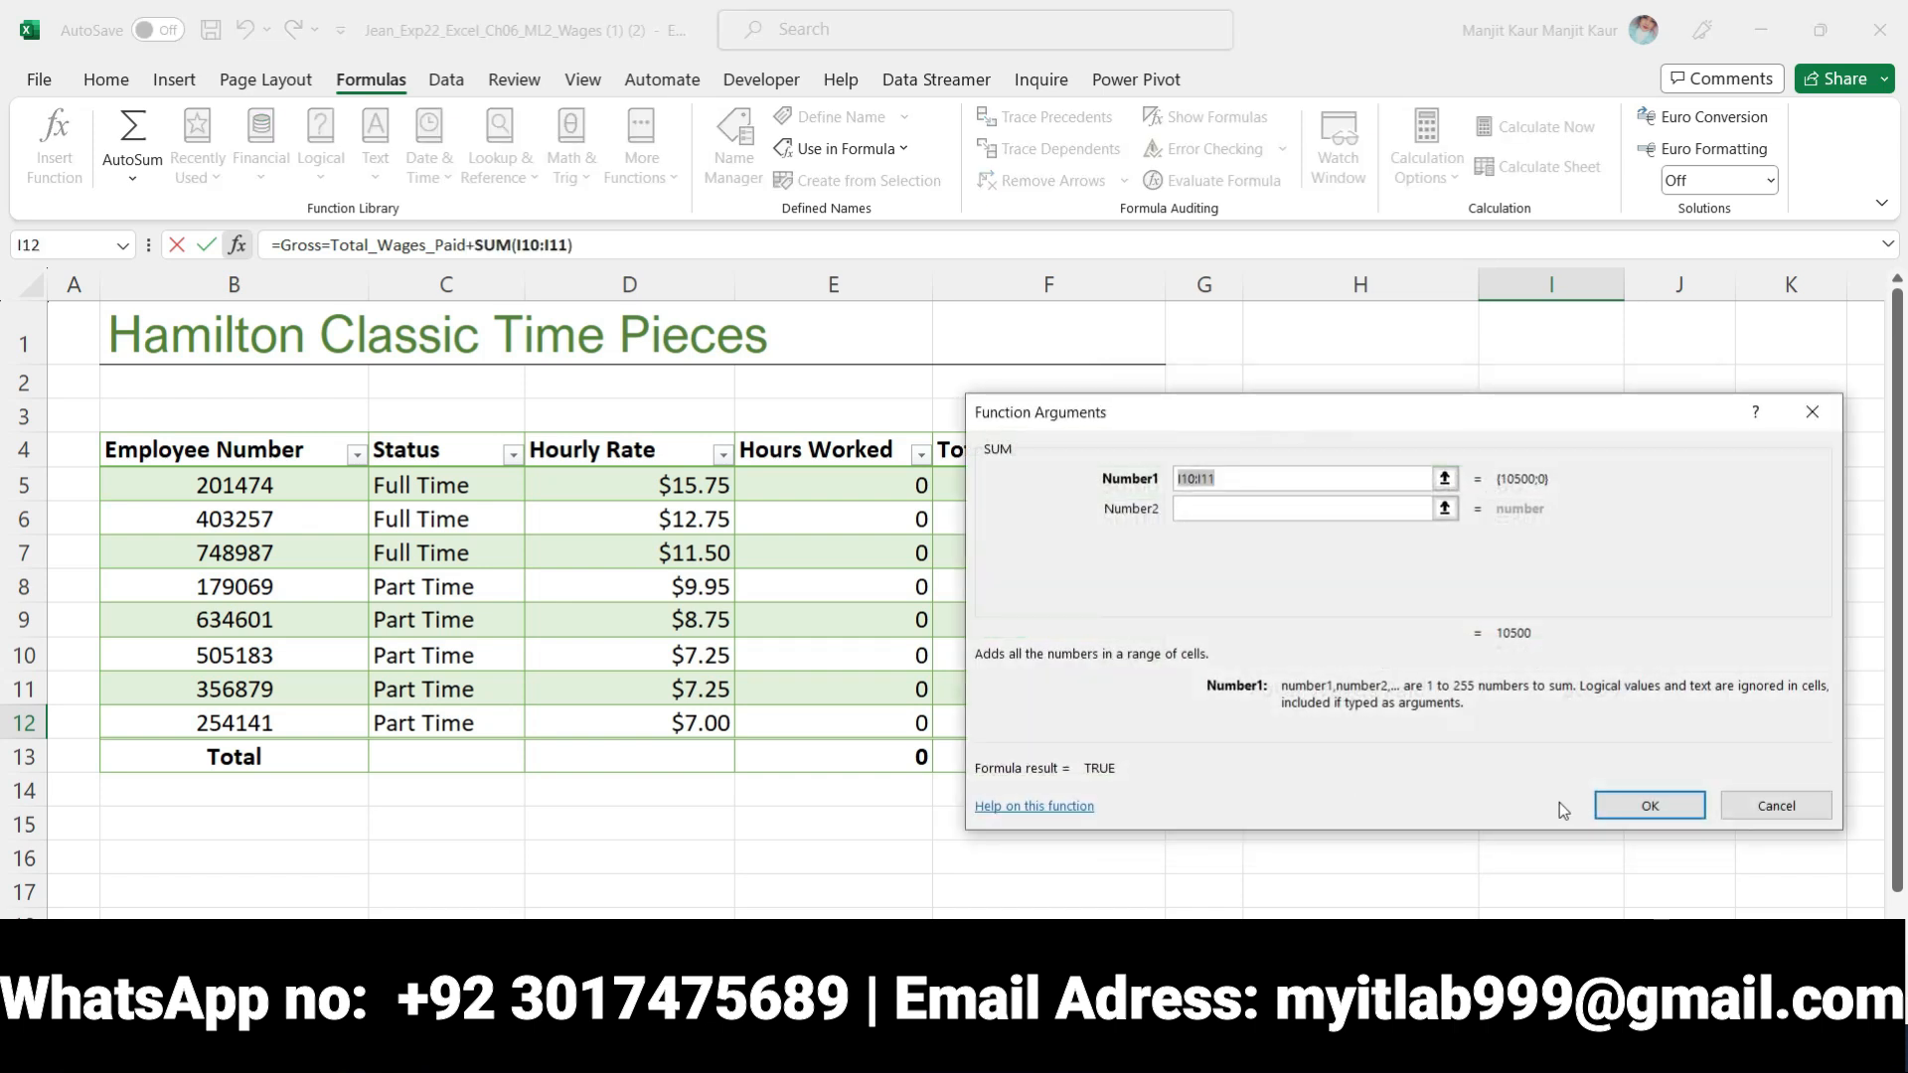
pyautogui.click(1622, 806)
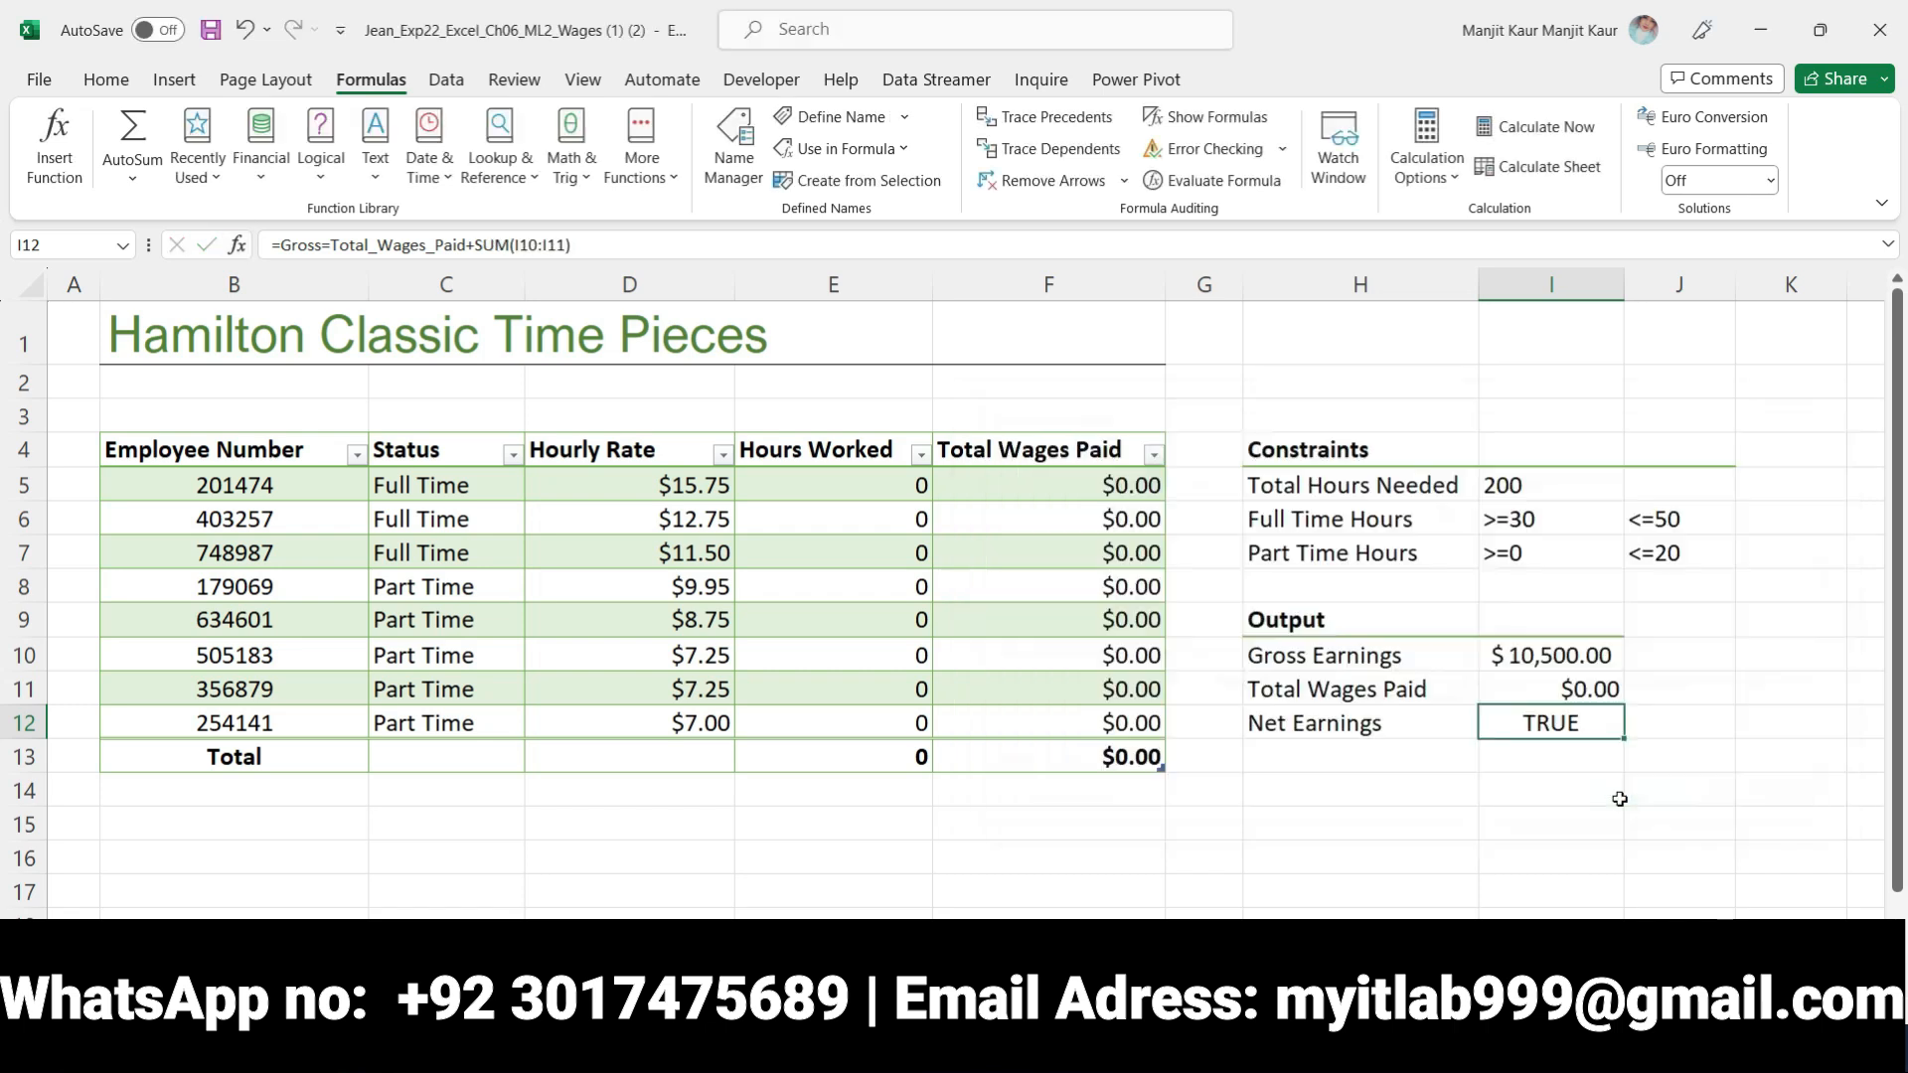
pyautogui.click(1591, 766)
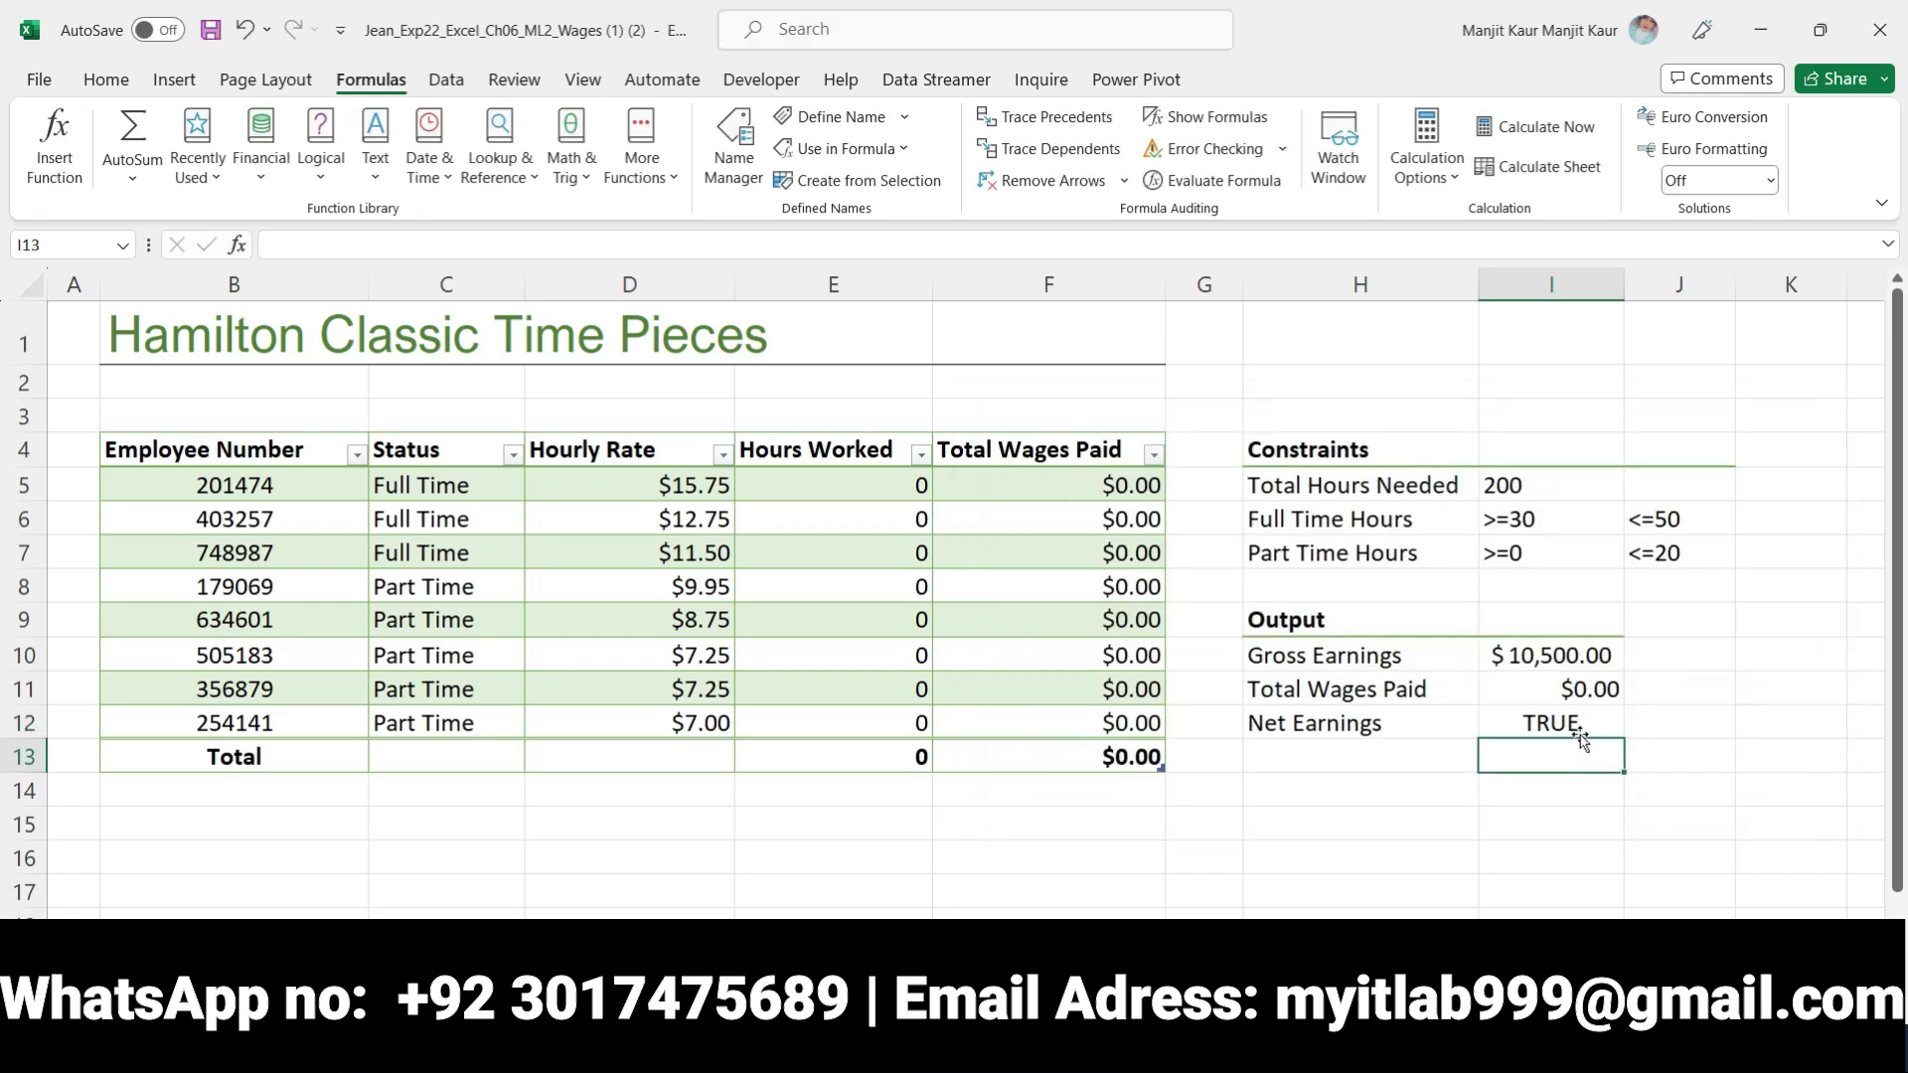
pyautogui.click(1575, 724)
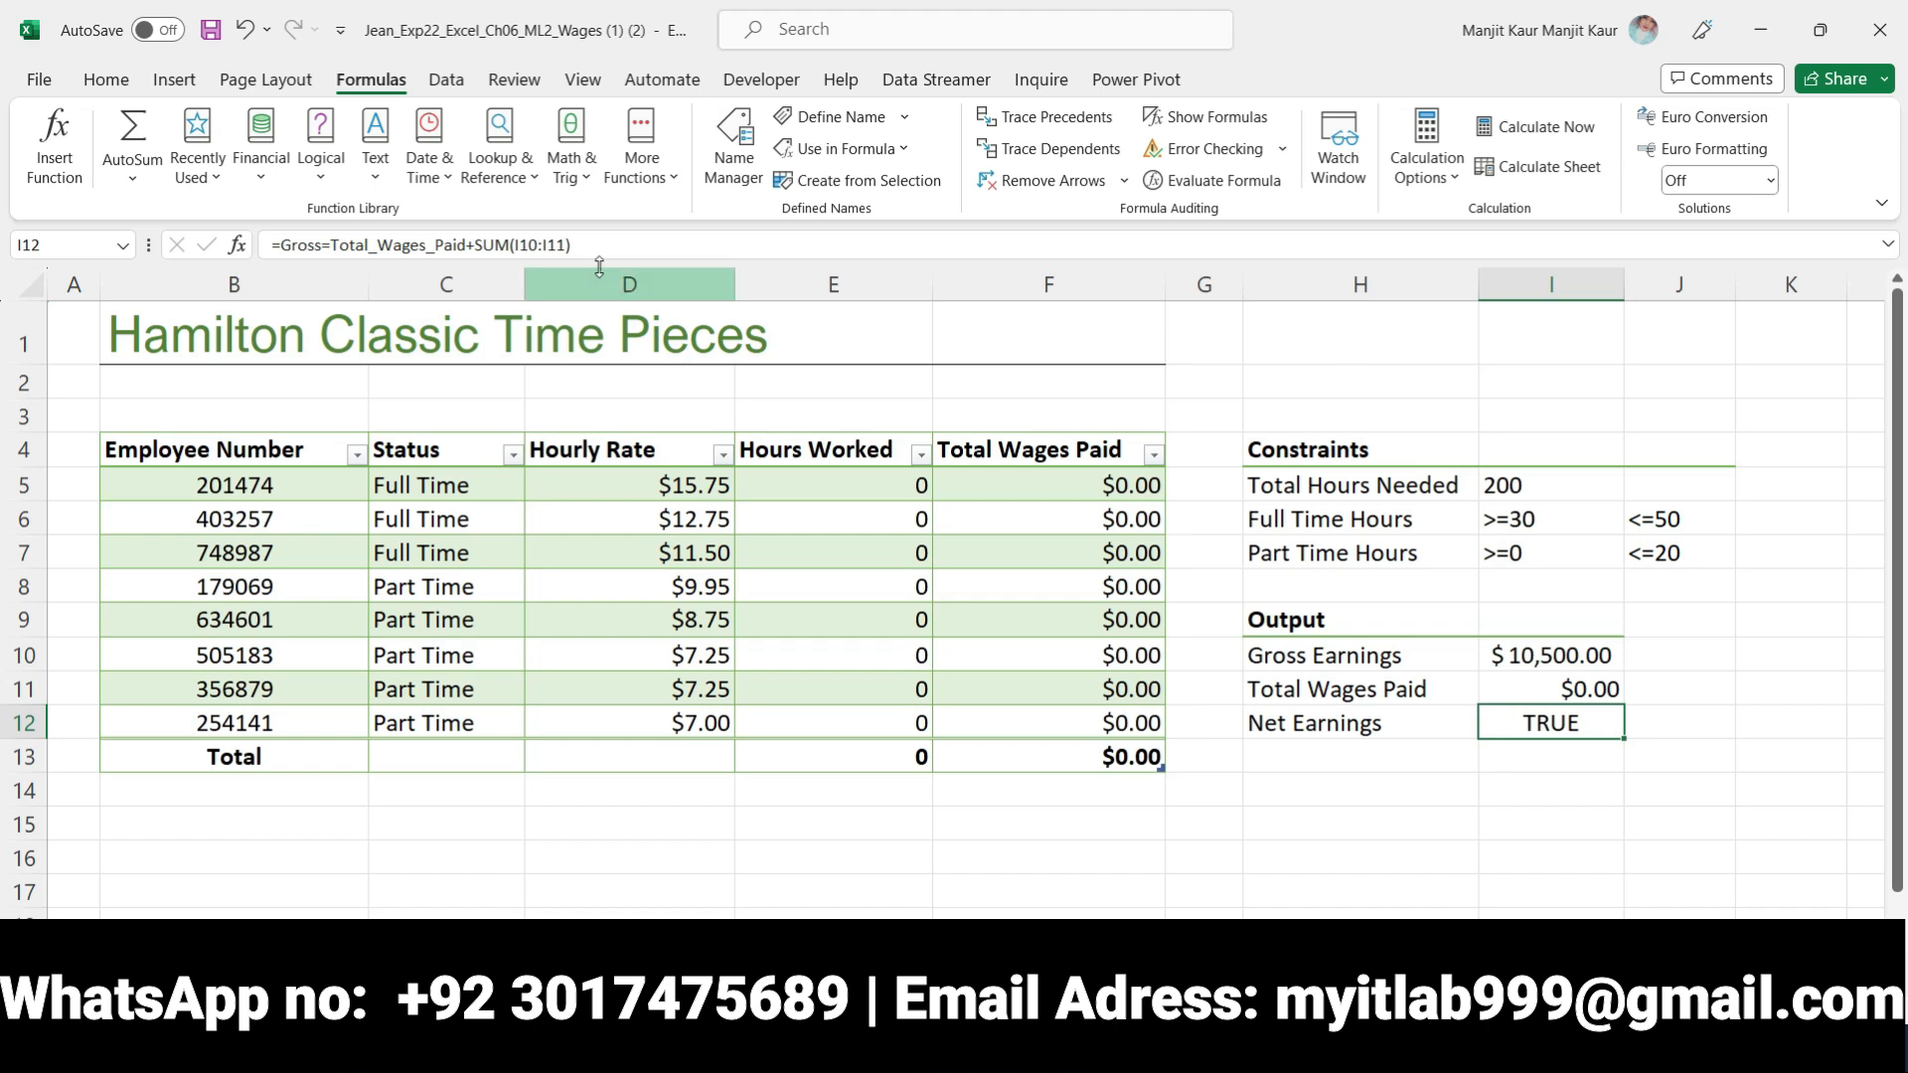
# Switch to the Word instructions and move the bold and yellow highlighting from step 4 to the step 5 Solver instruction
pyautogui.hotkey('alt', 'Tab')
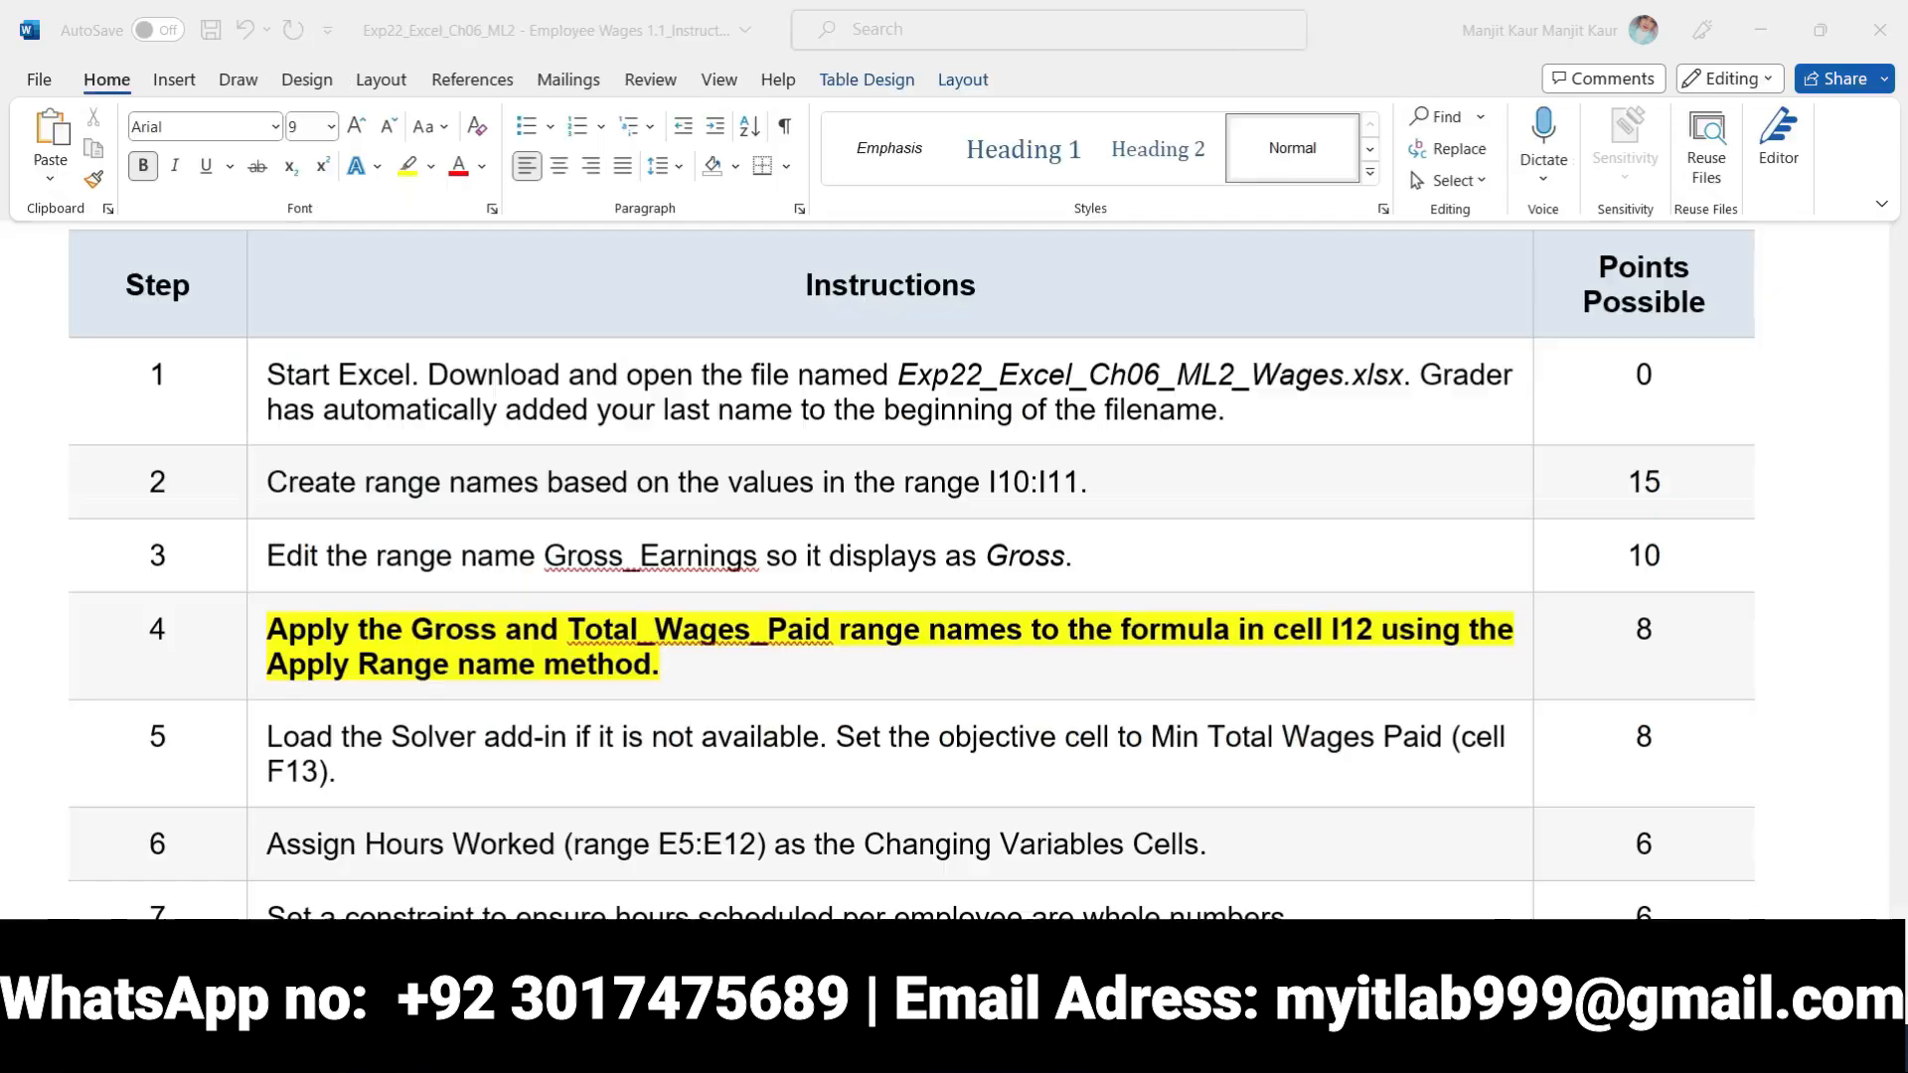
pyautogui.moveTo(670, 672); pyautogui.dragTo(268, 641)
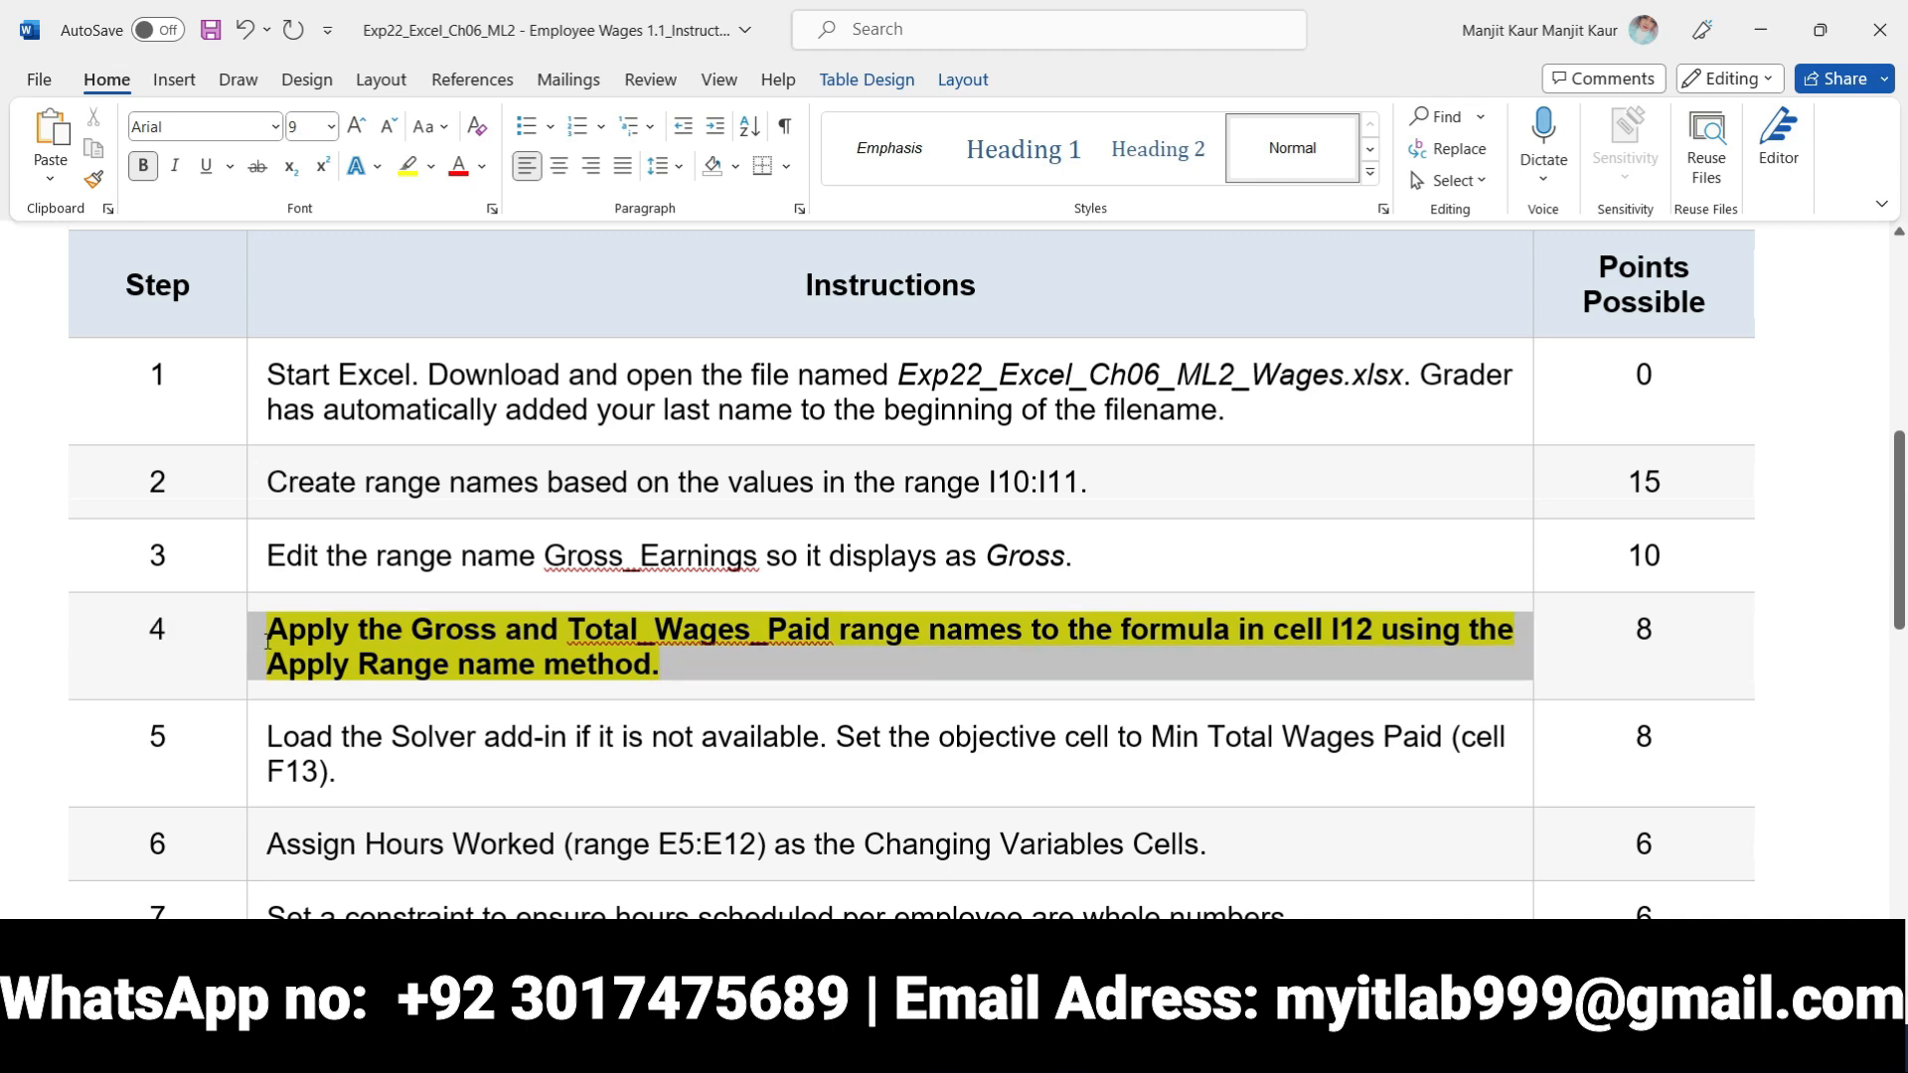
pyautogui.click(294, 602)
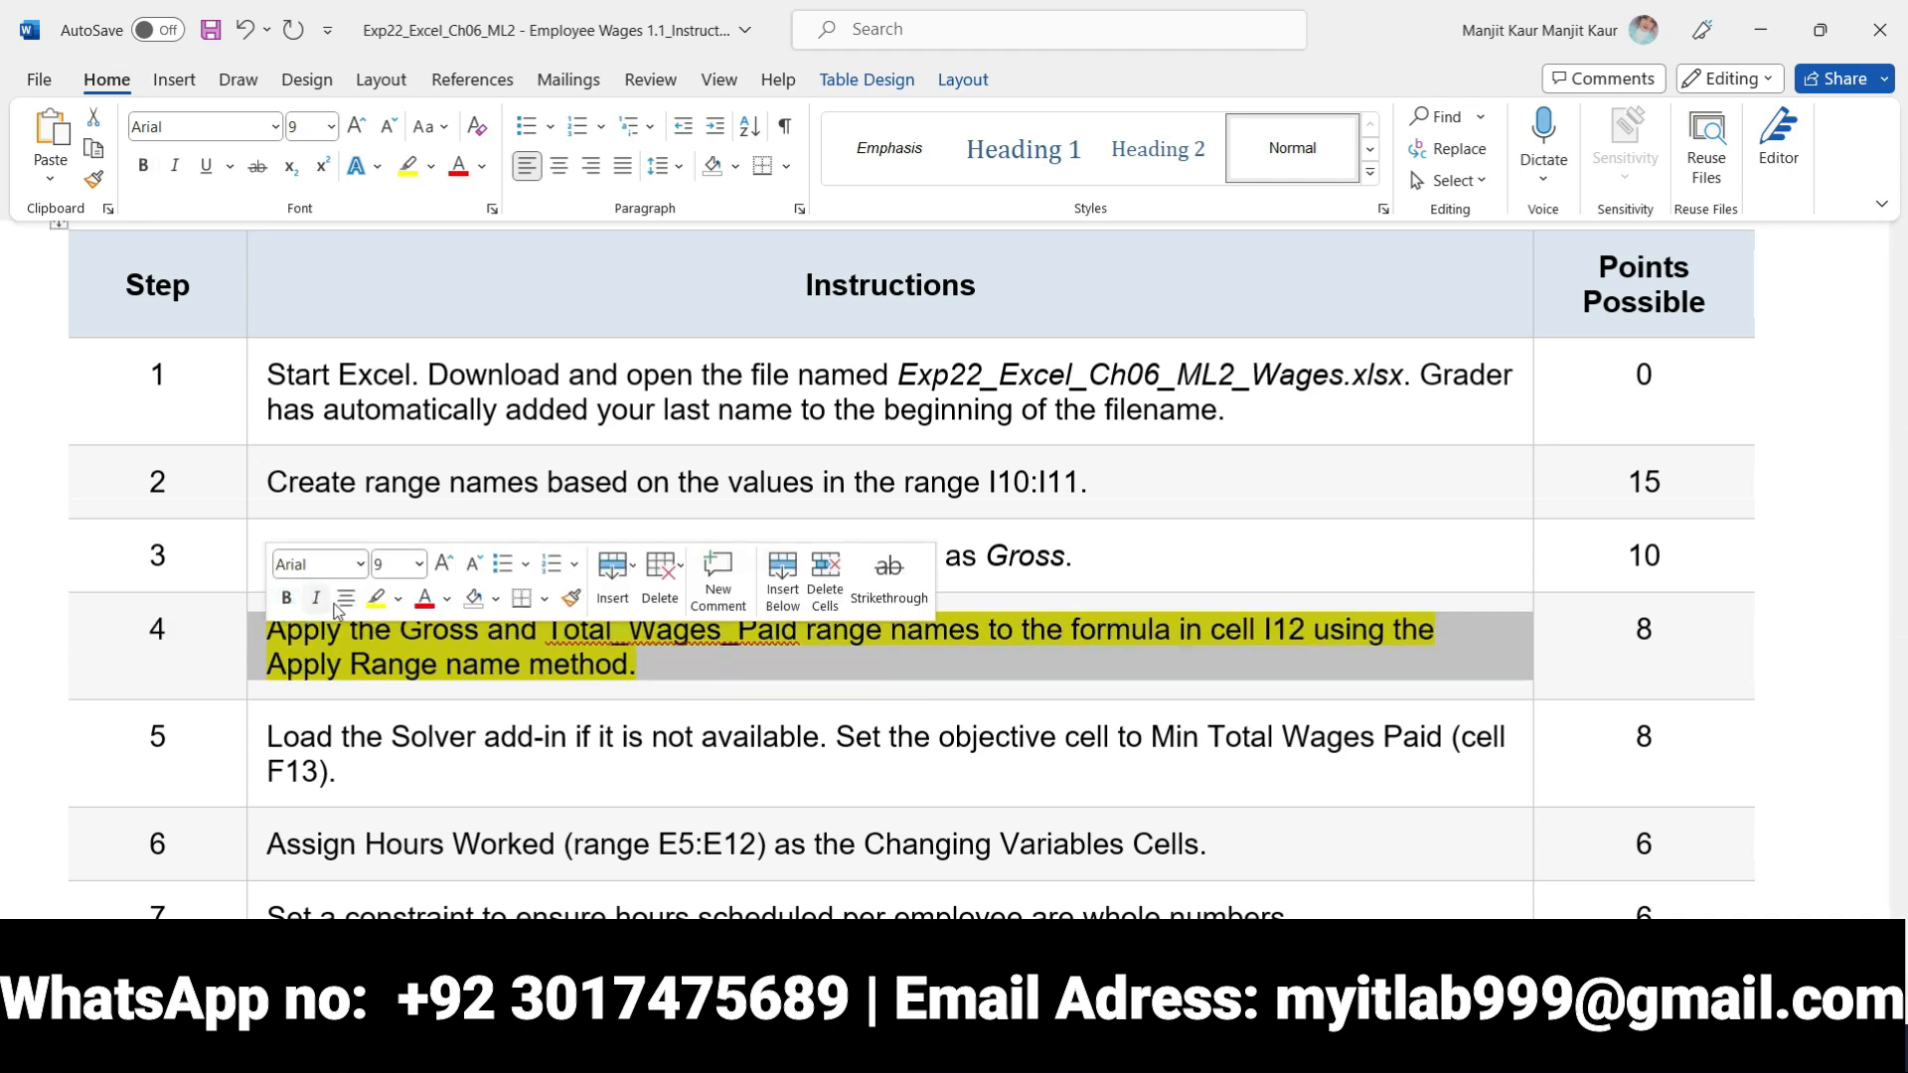
pyautogui.click(377, 603)
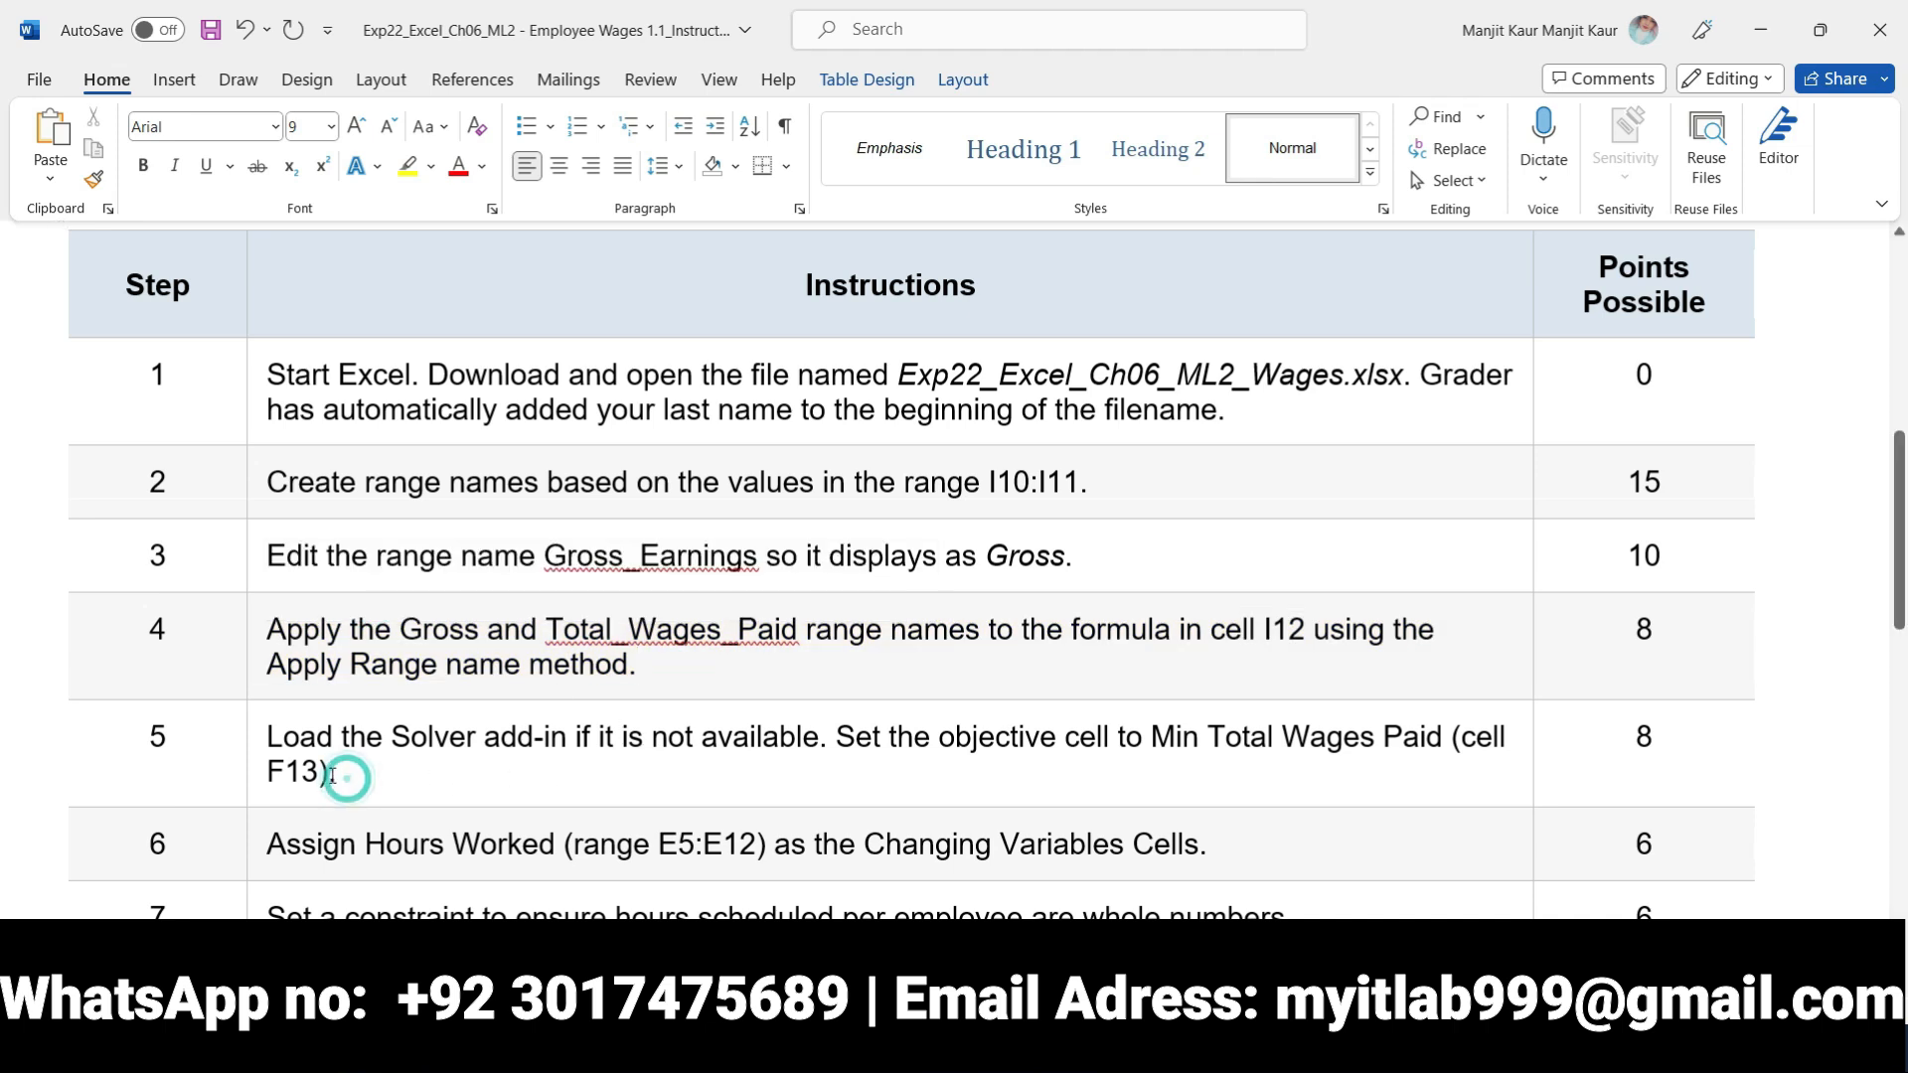
pyautogui.moveTo(353, 771); pyautogui.dragTo(288, 753)
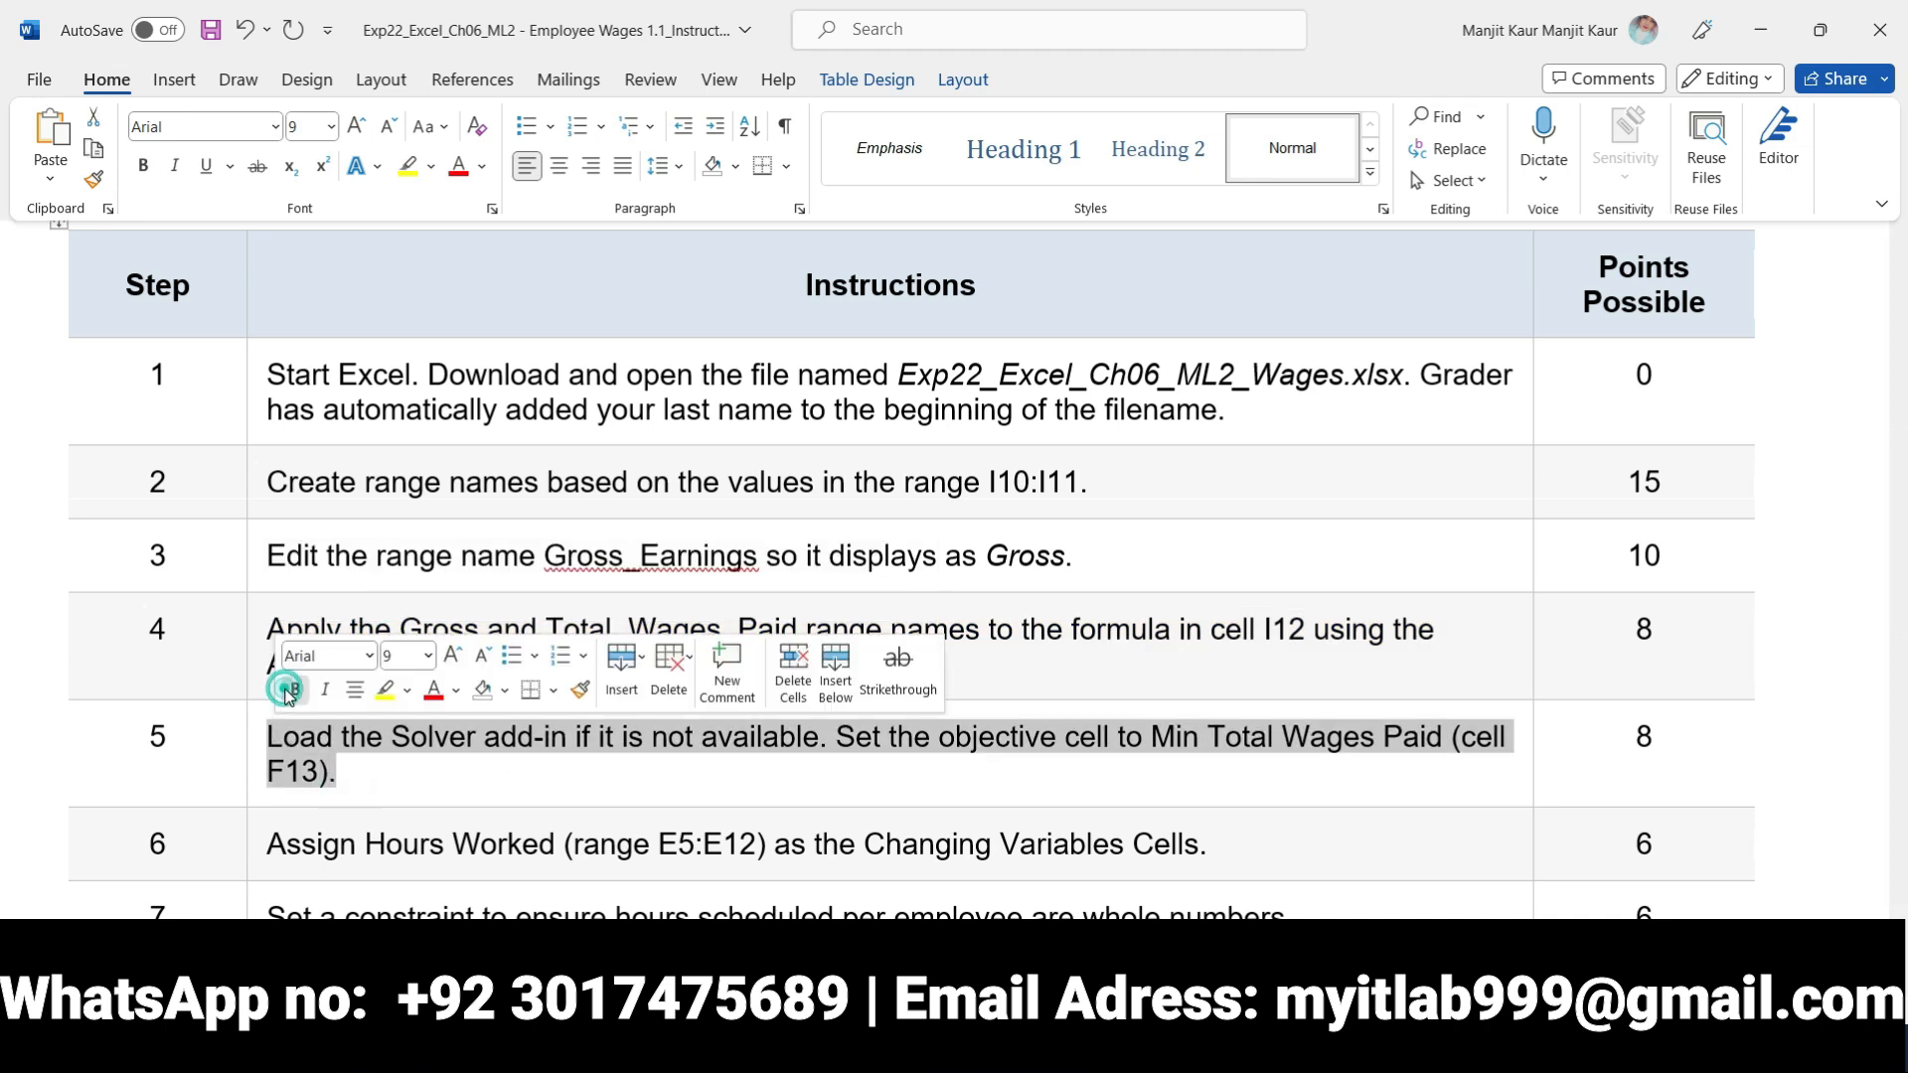
pyautogui.click(294, 690)
pyautogui.click(384, 690)
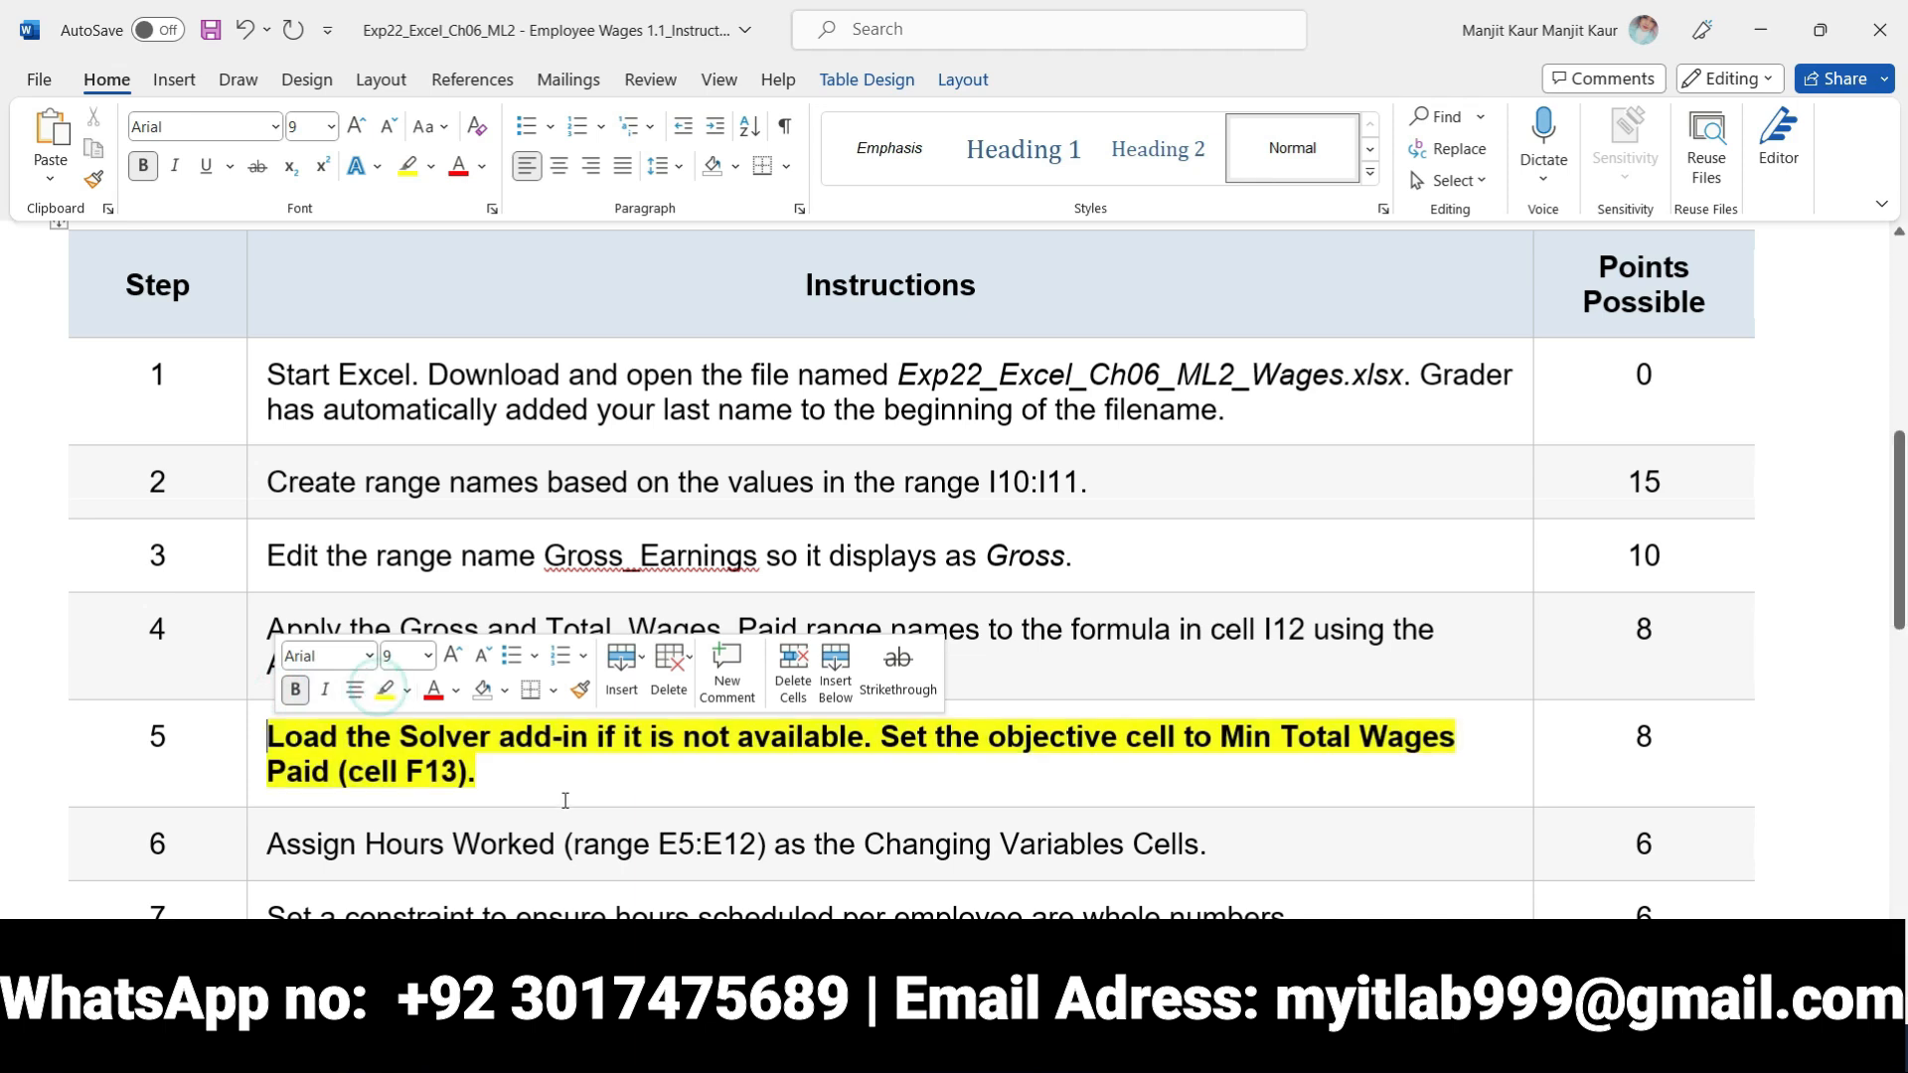
# Switch to the Excel workbook and check in the list of available Excel add-ins whether the Solver Add-in is loaded
pyautogui.hotkey('alt', 'Tab')
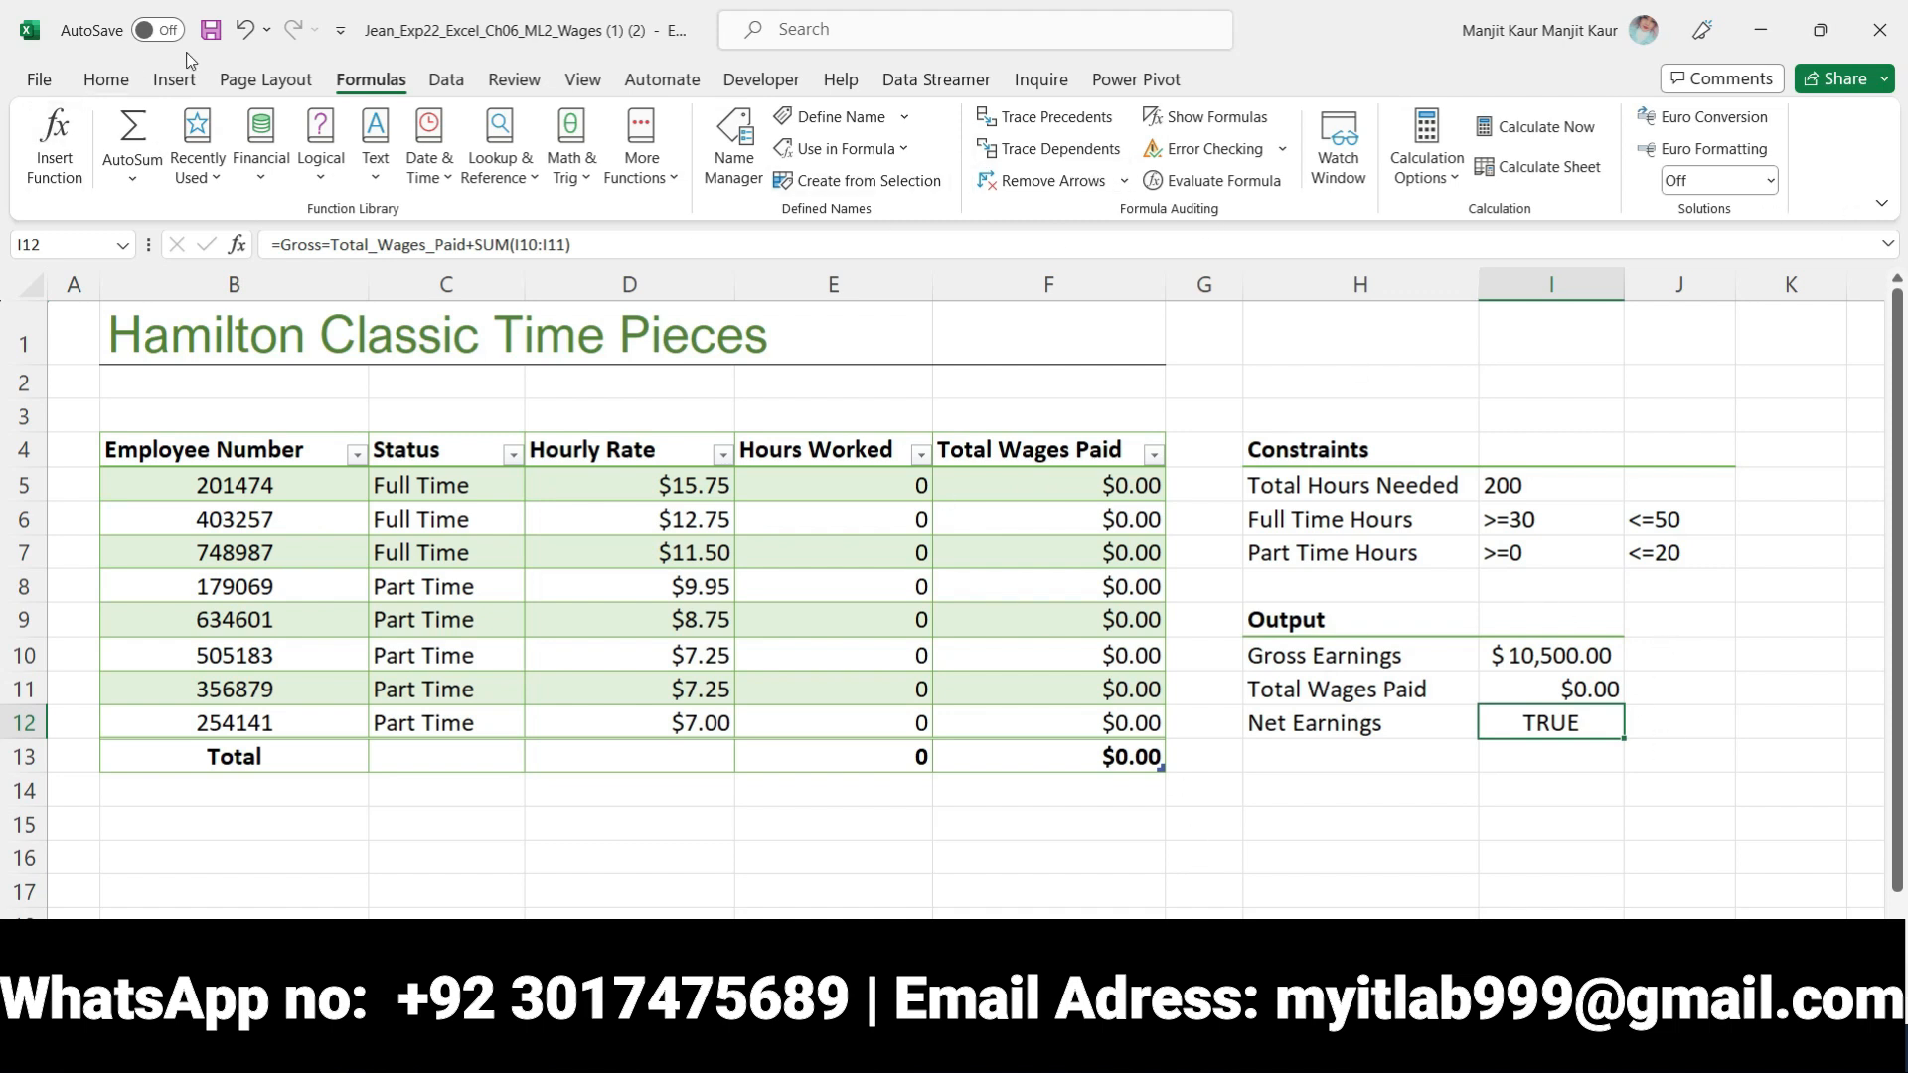
pyautogui.click(449, 80)
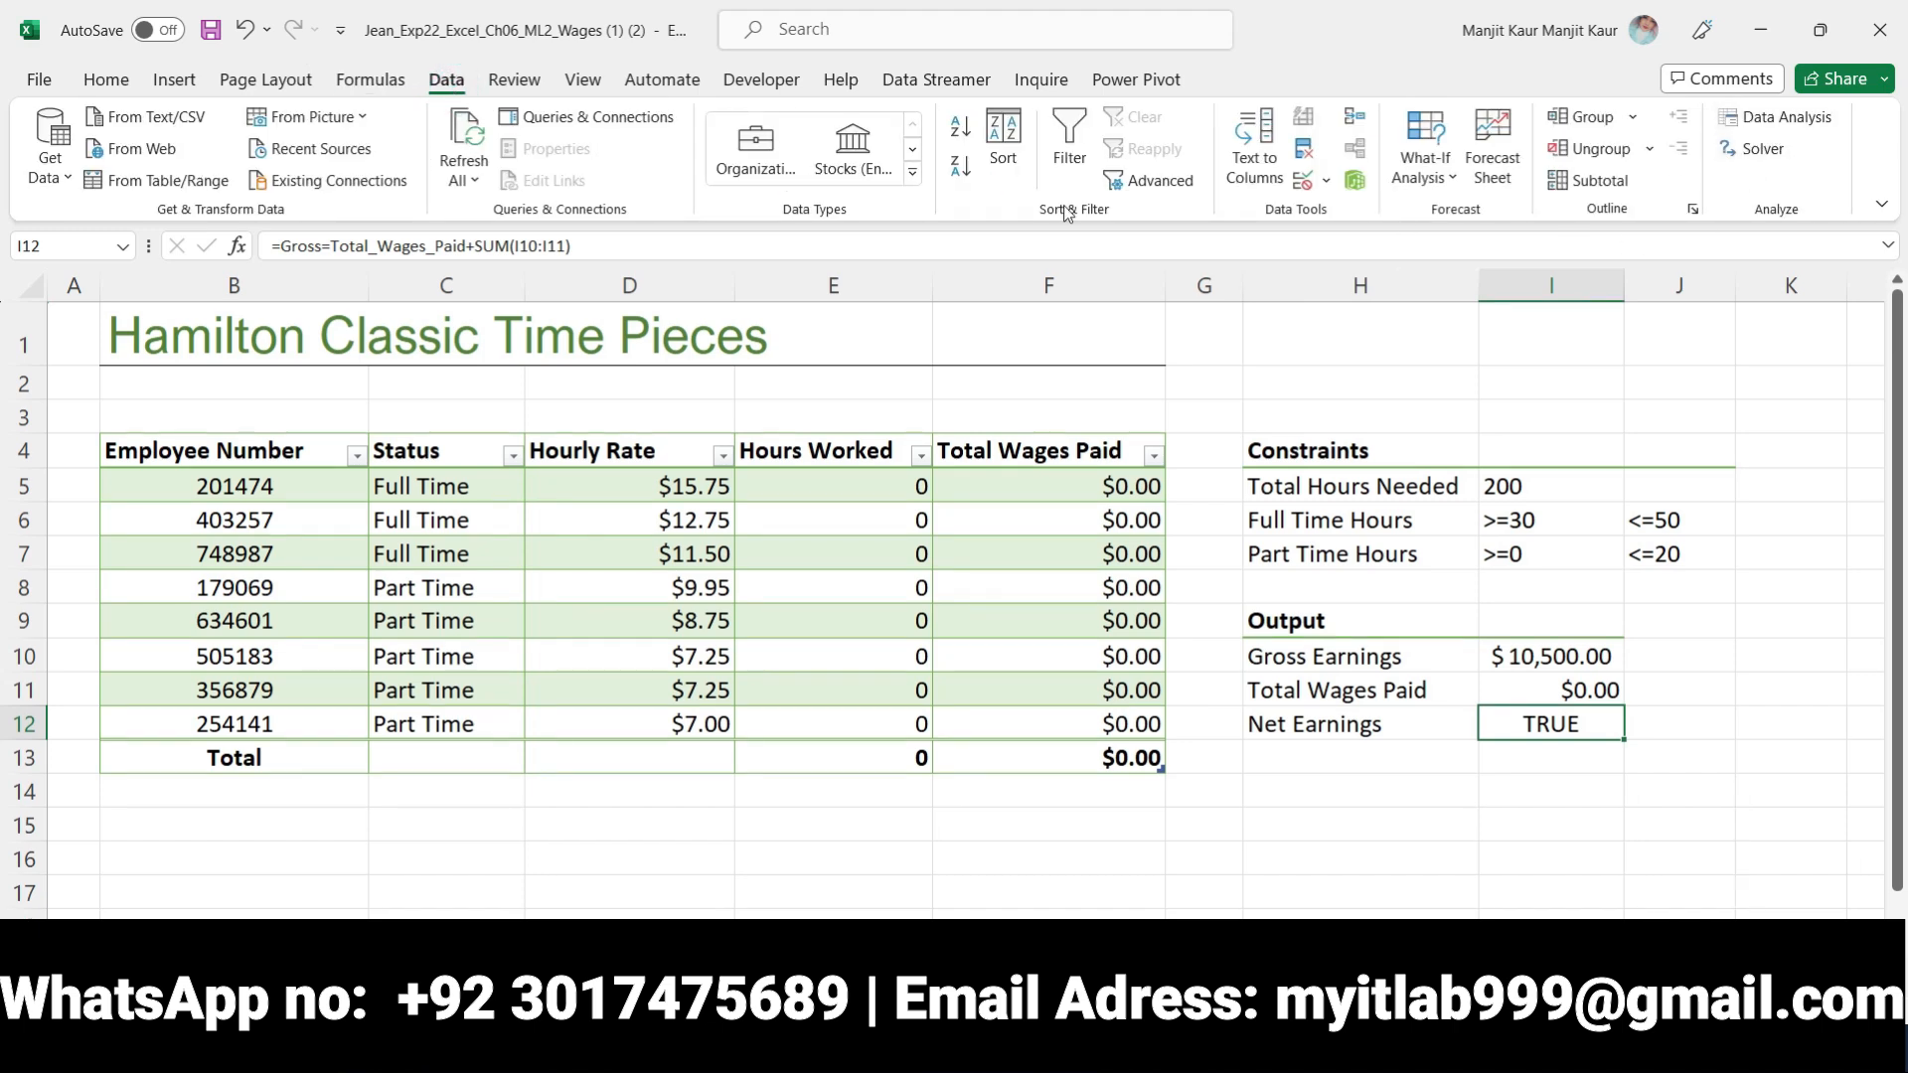
pyautogui.click(37, 79)
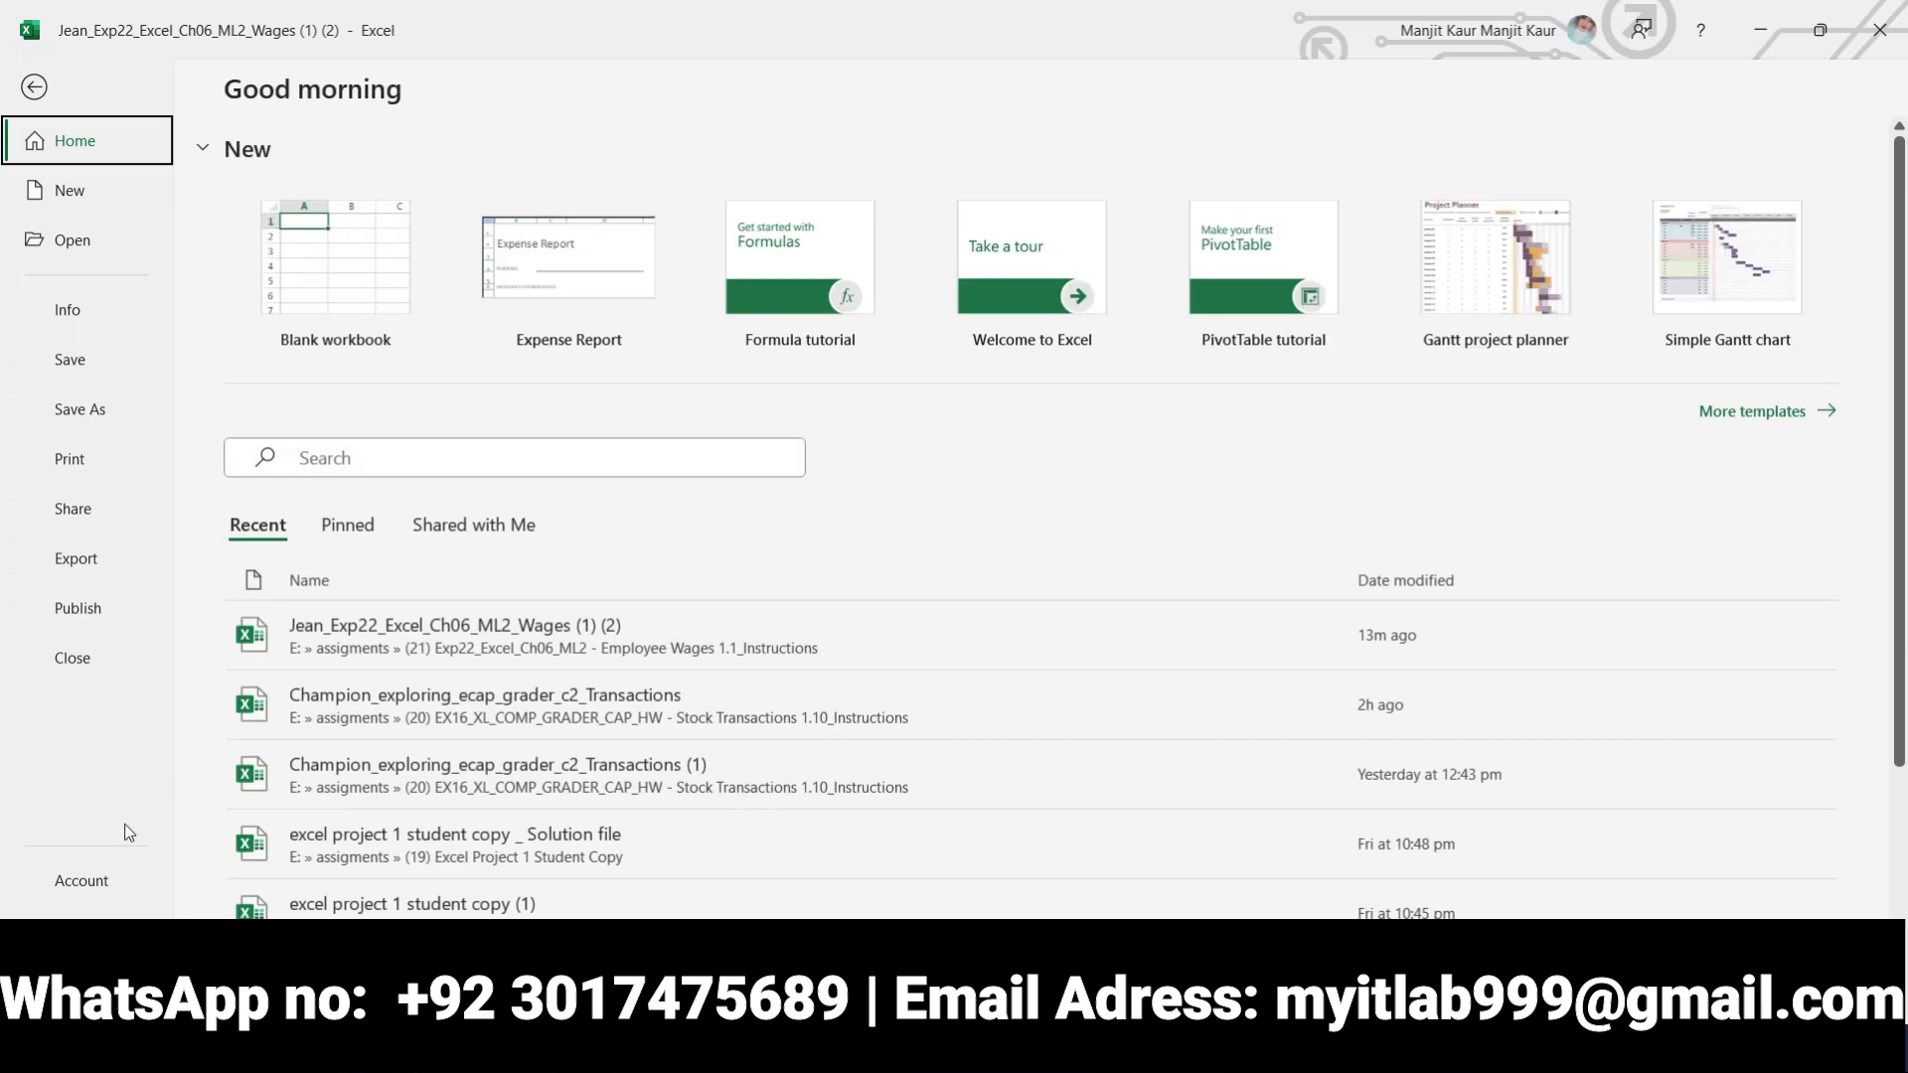
pyautogui.click(80, 979)
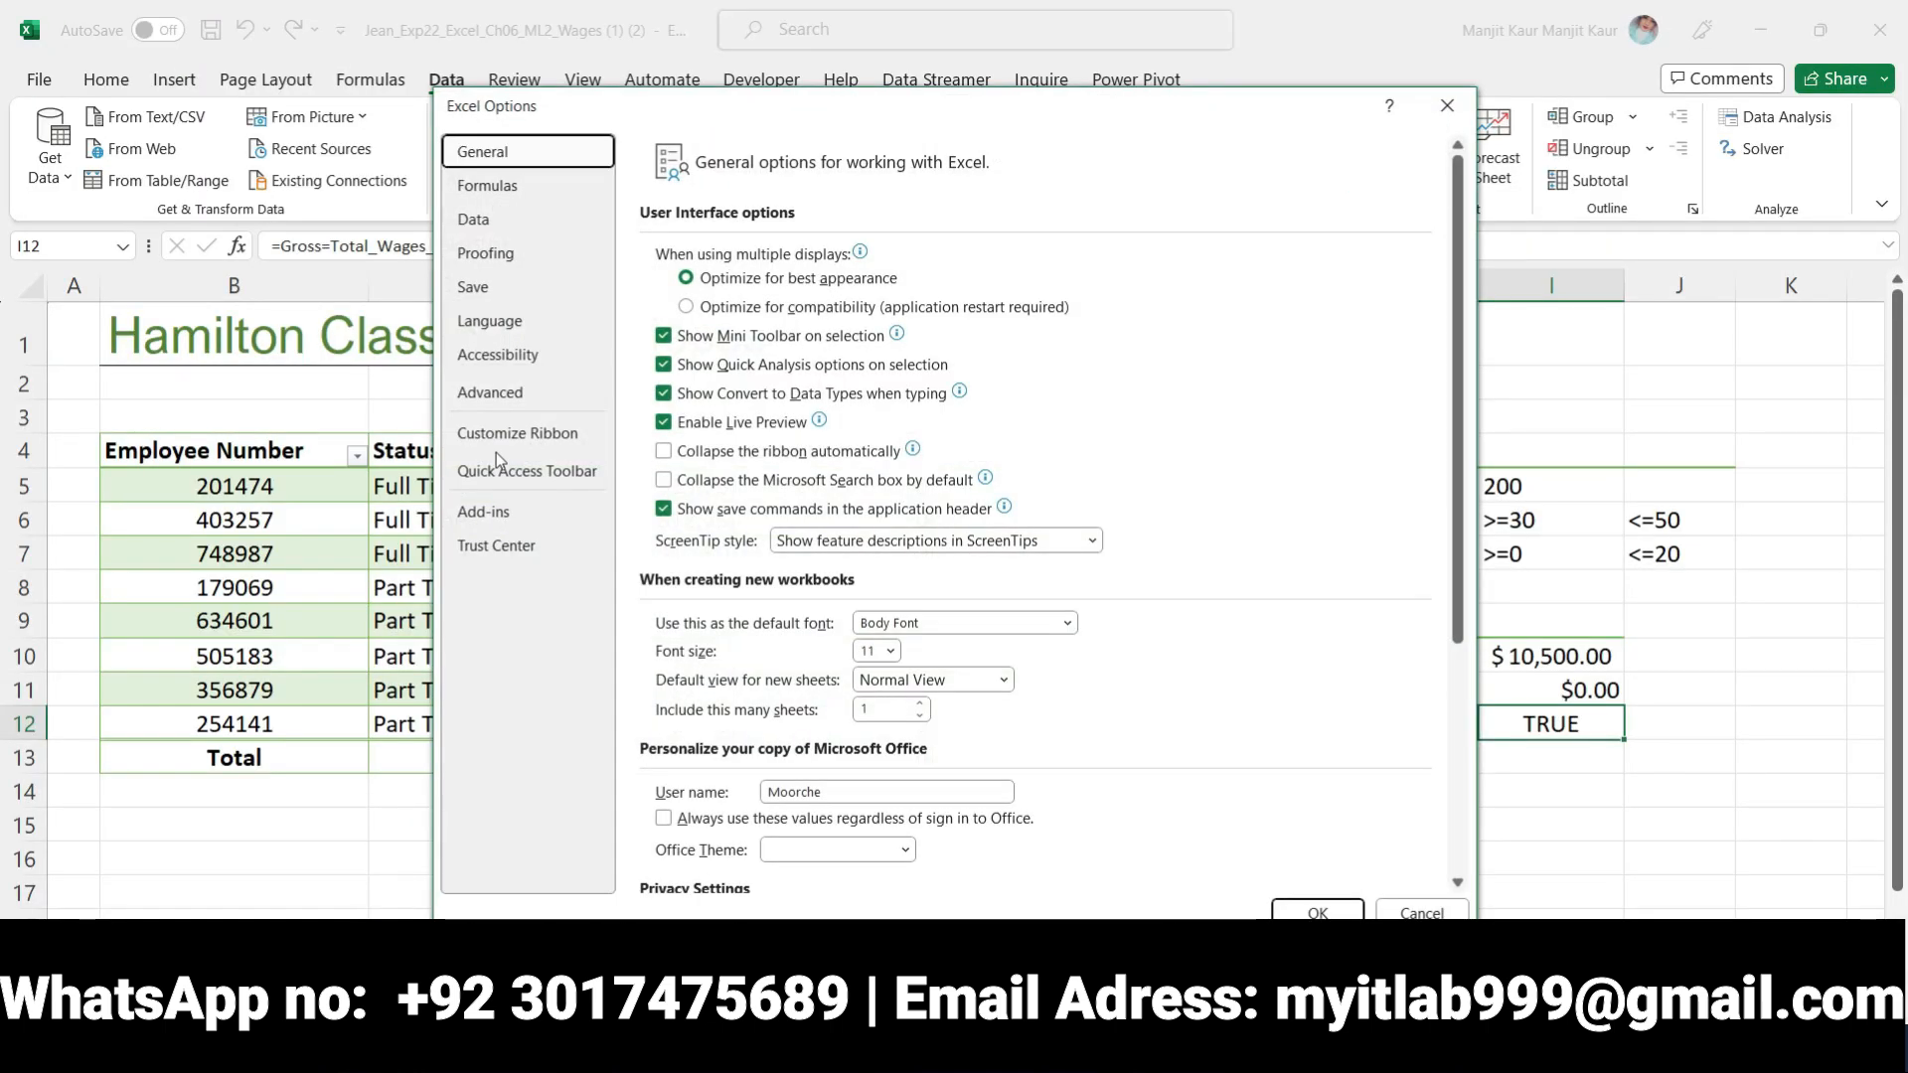
pyautogui.click(497, 514)
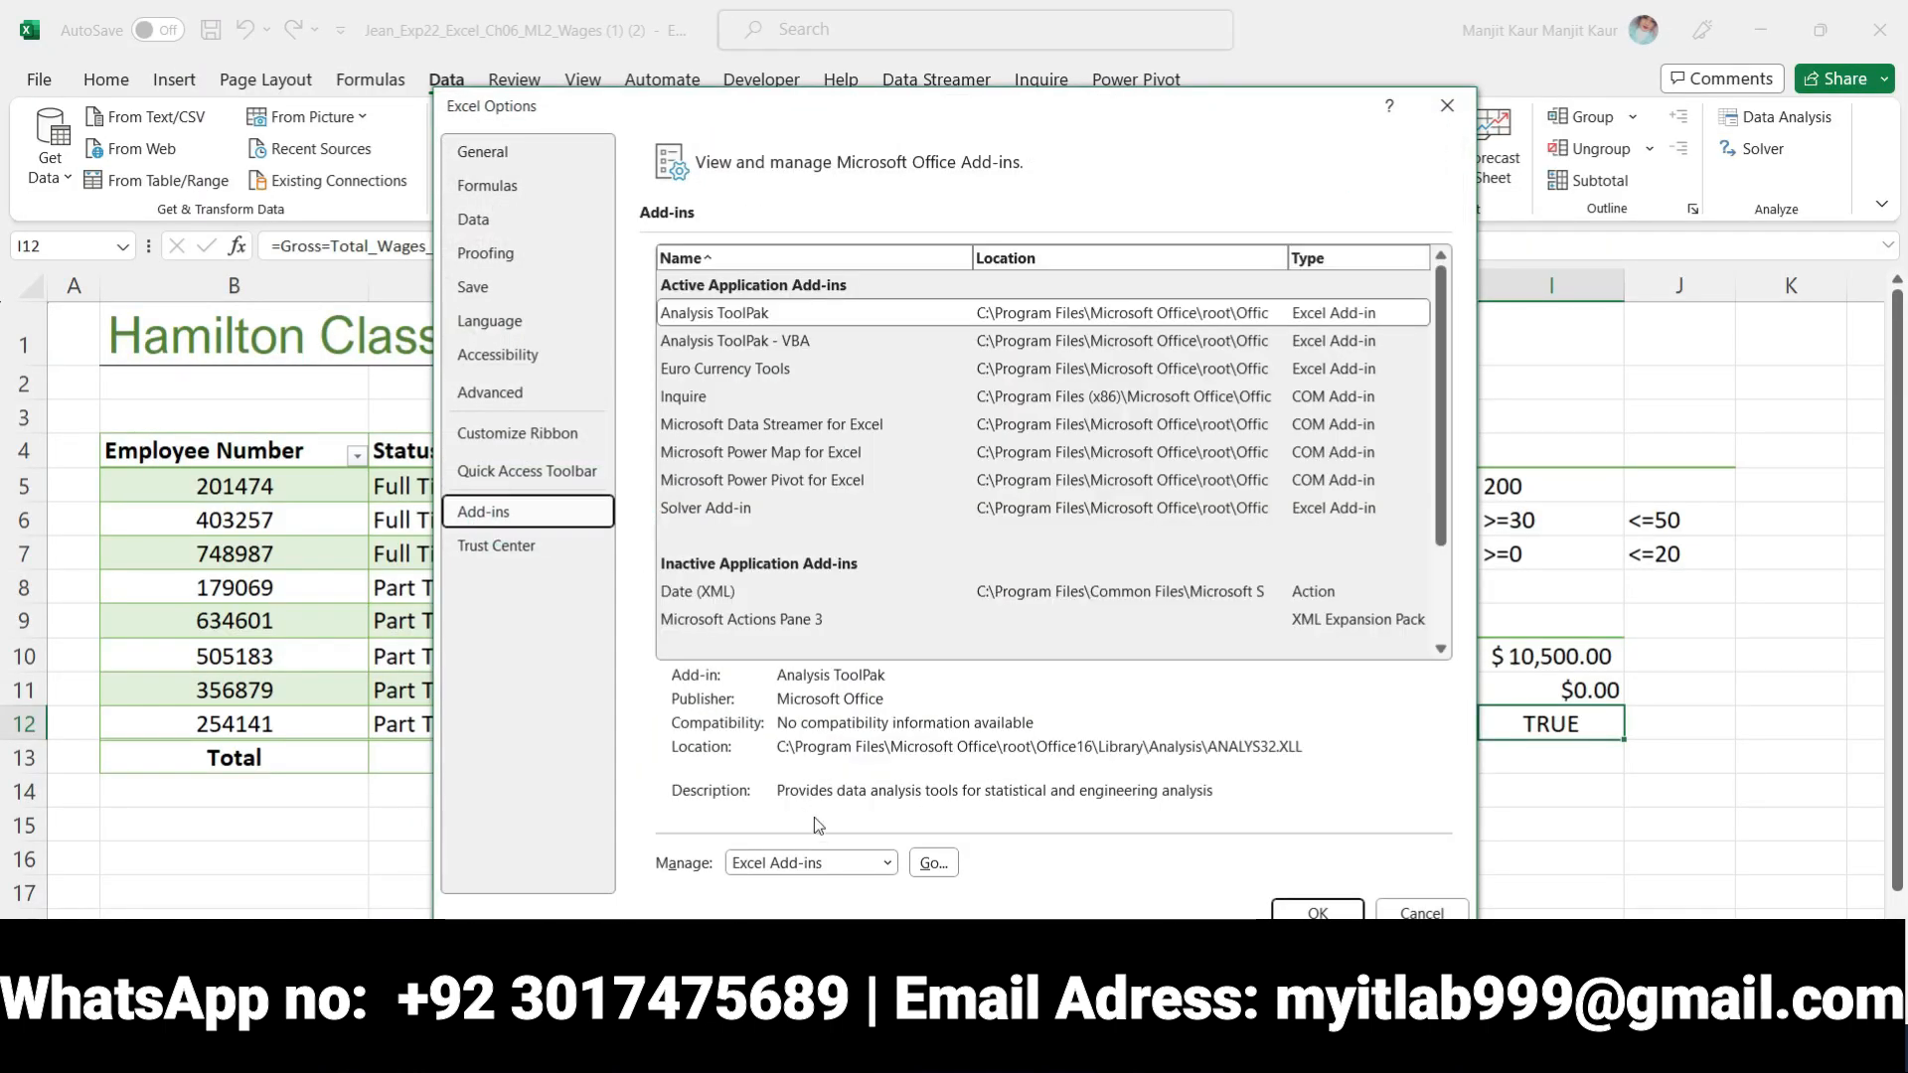
pyautogui.click(932, 862)
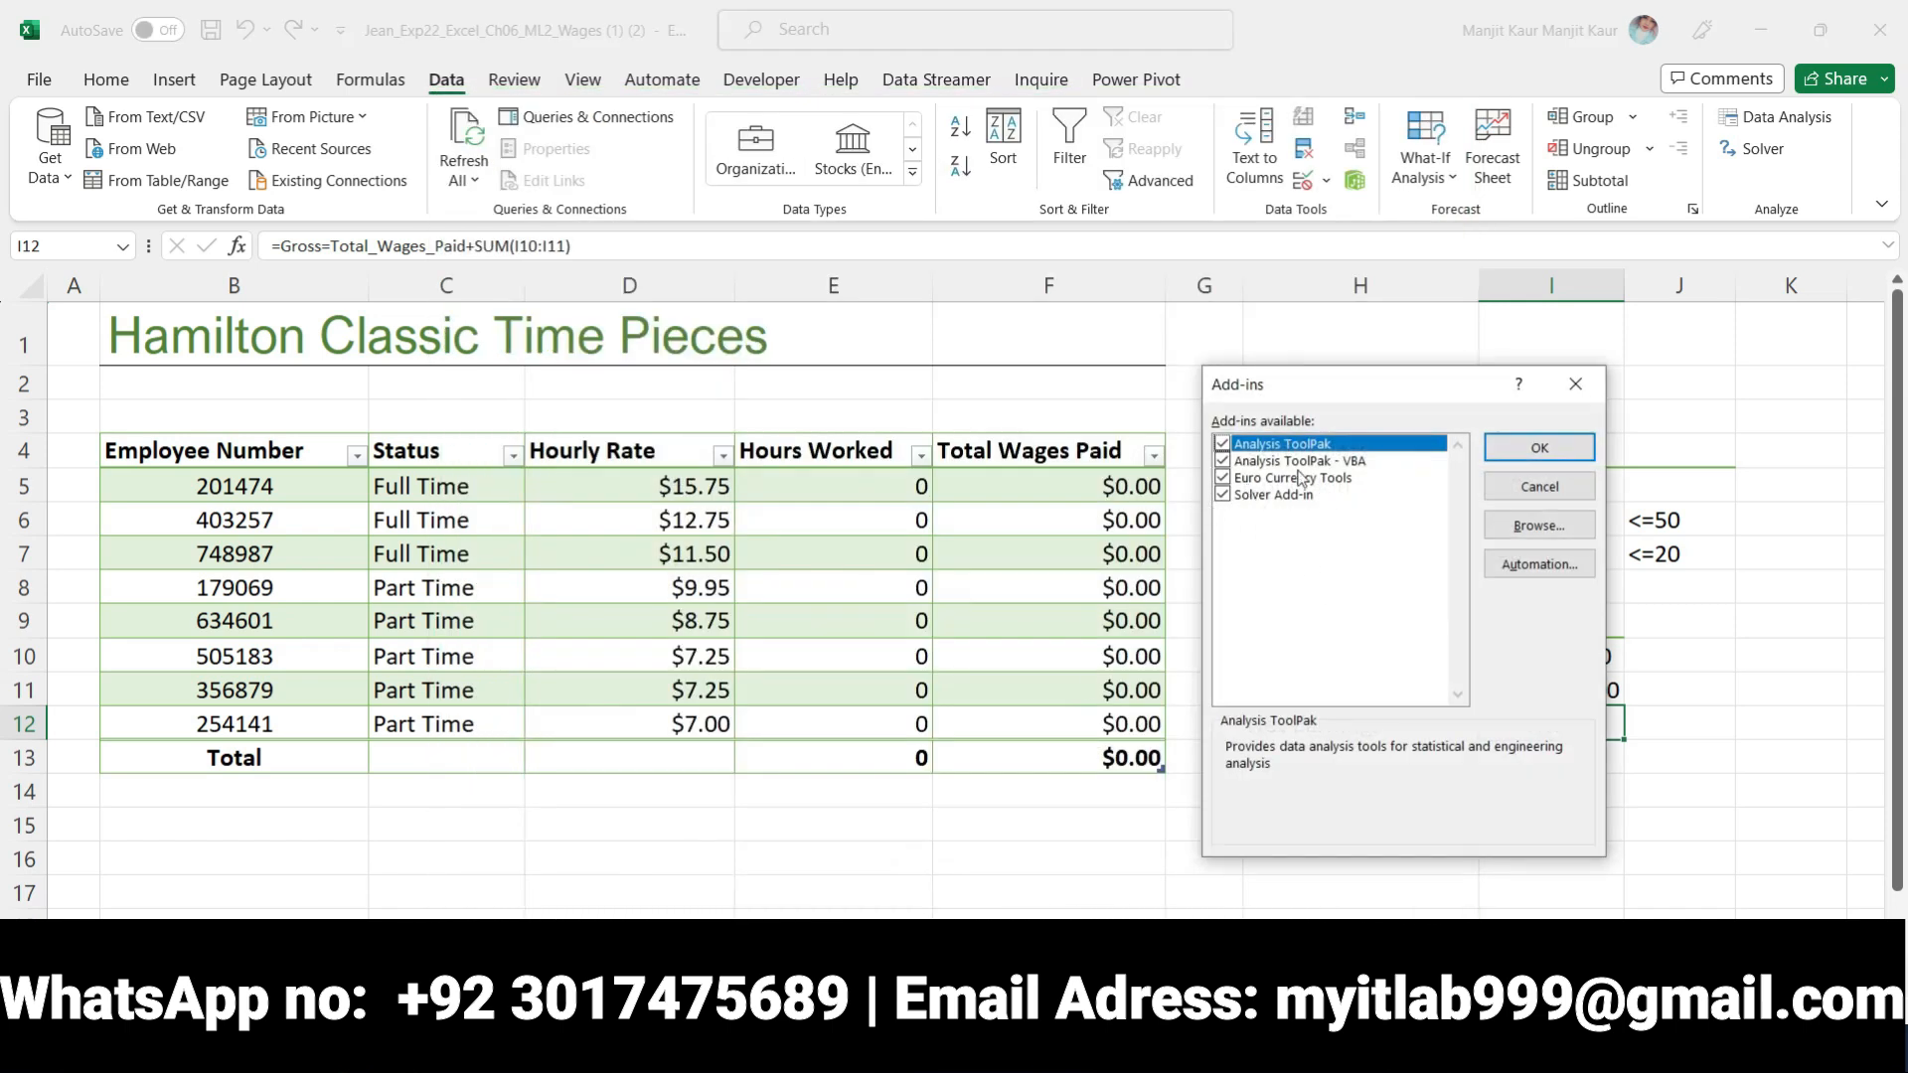
pyautogui.click(1575, 382)
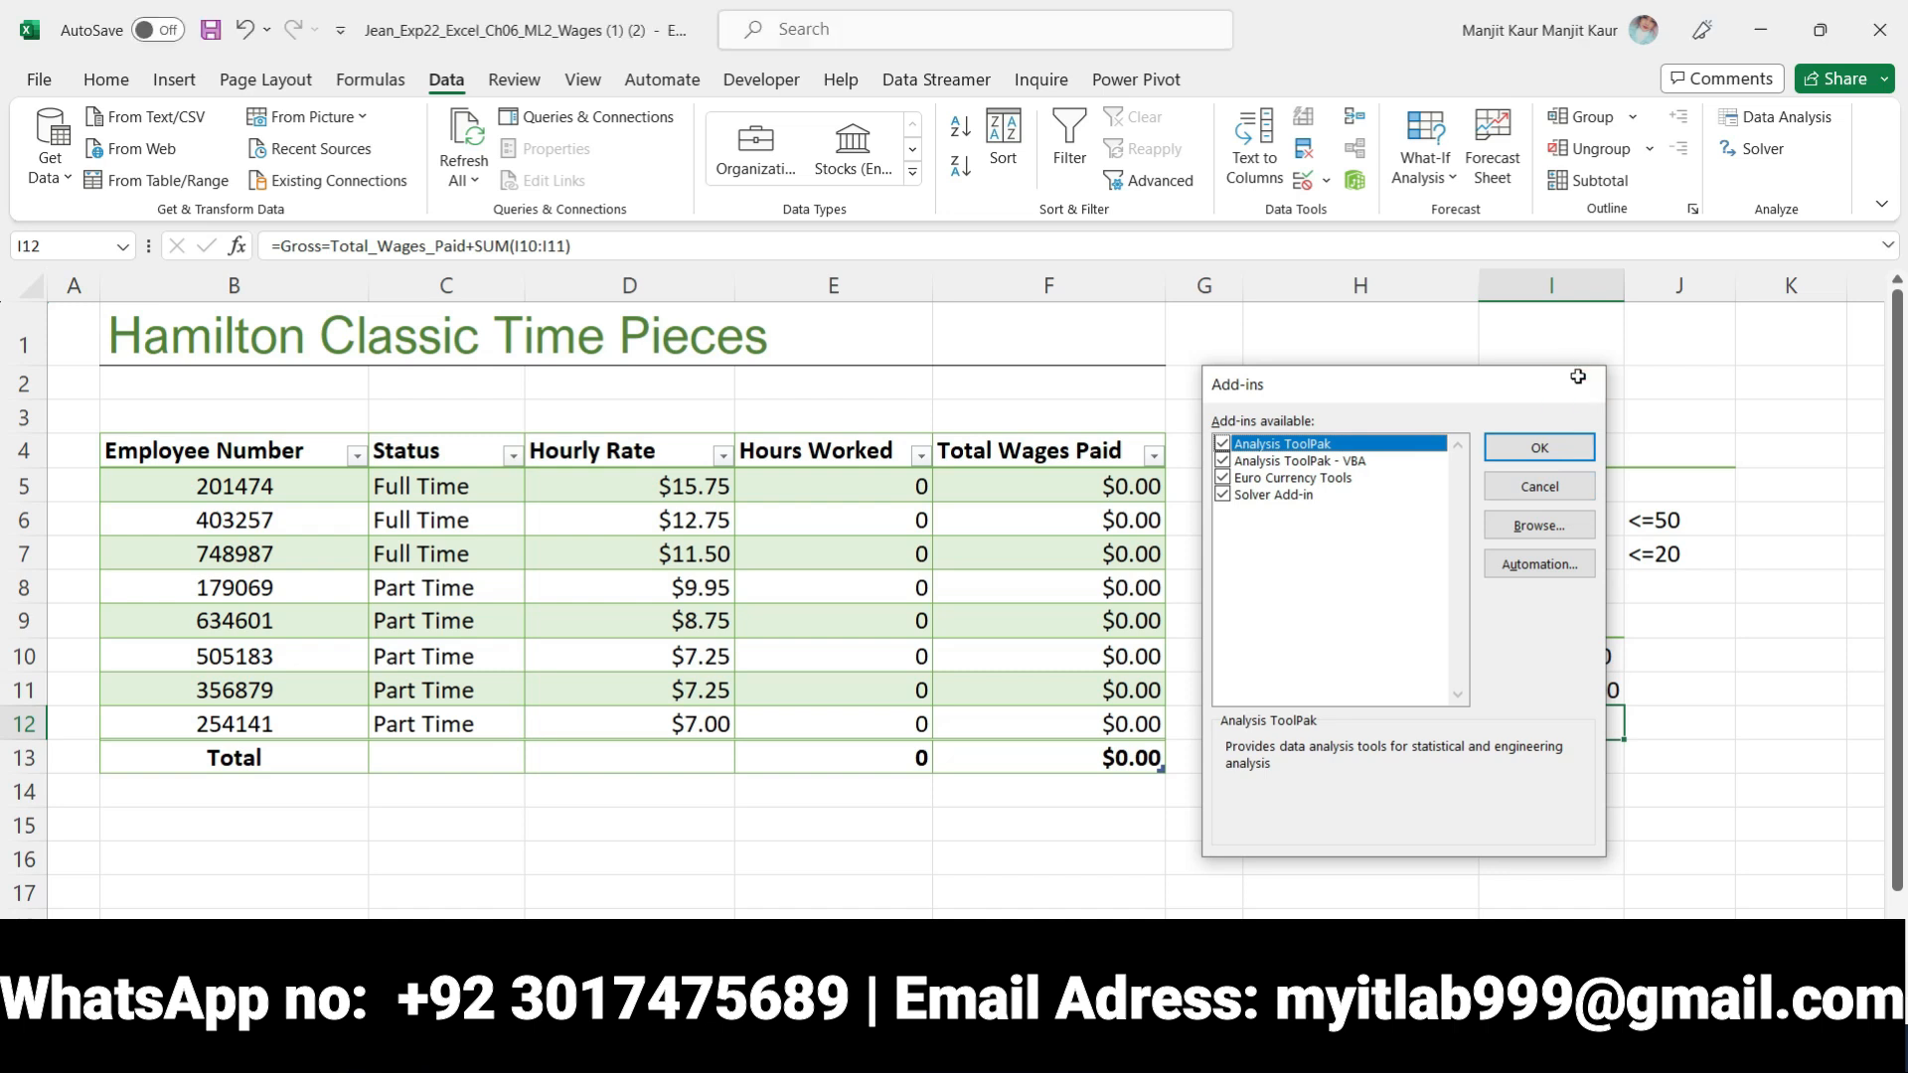
# Open Solver and compare its objective cell and optimization target with the step 5 instruction in Word
pyautogui.click(1754, 149)
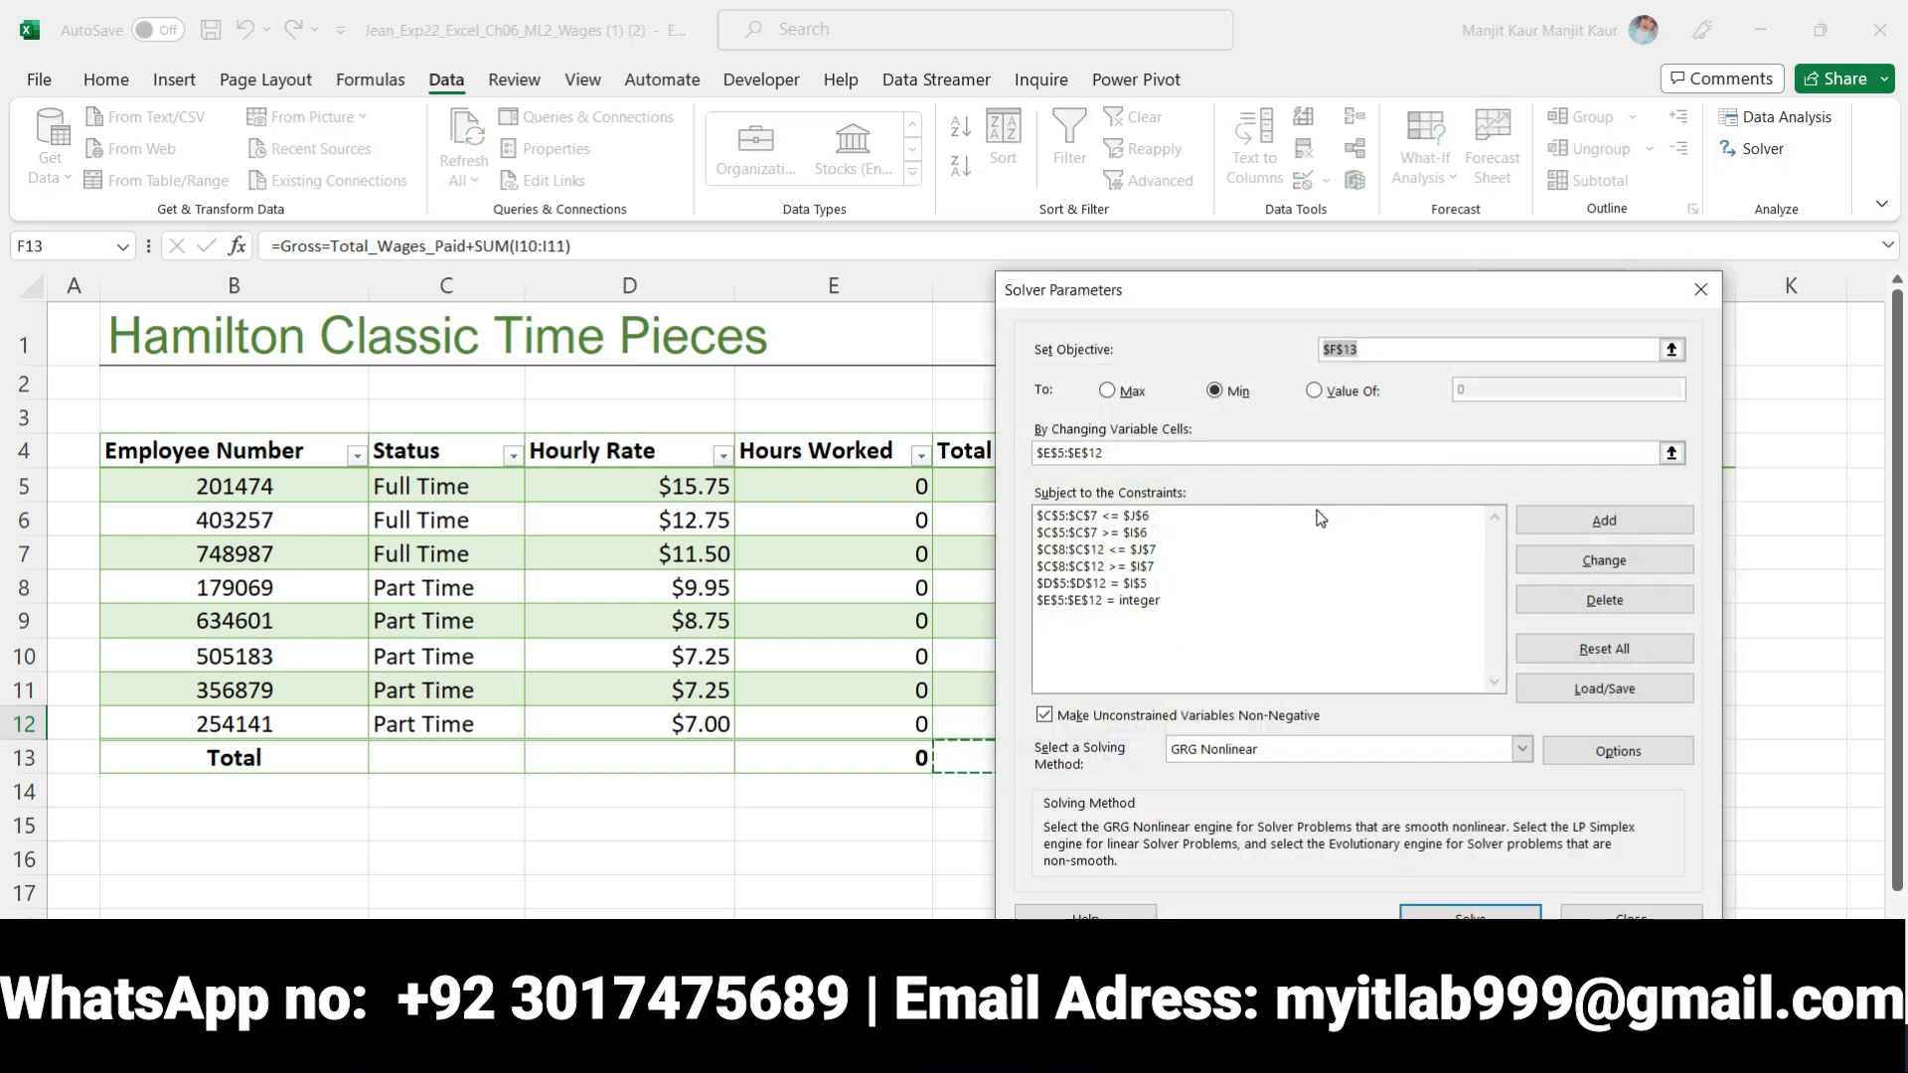
pyautogui.click(978, 1045)
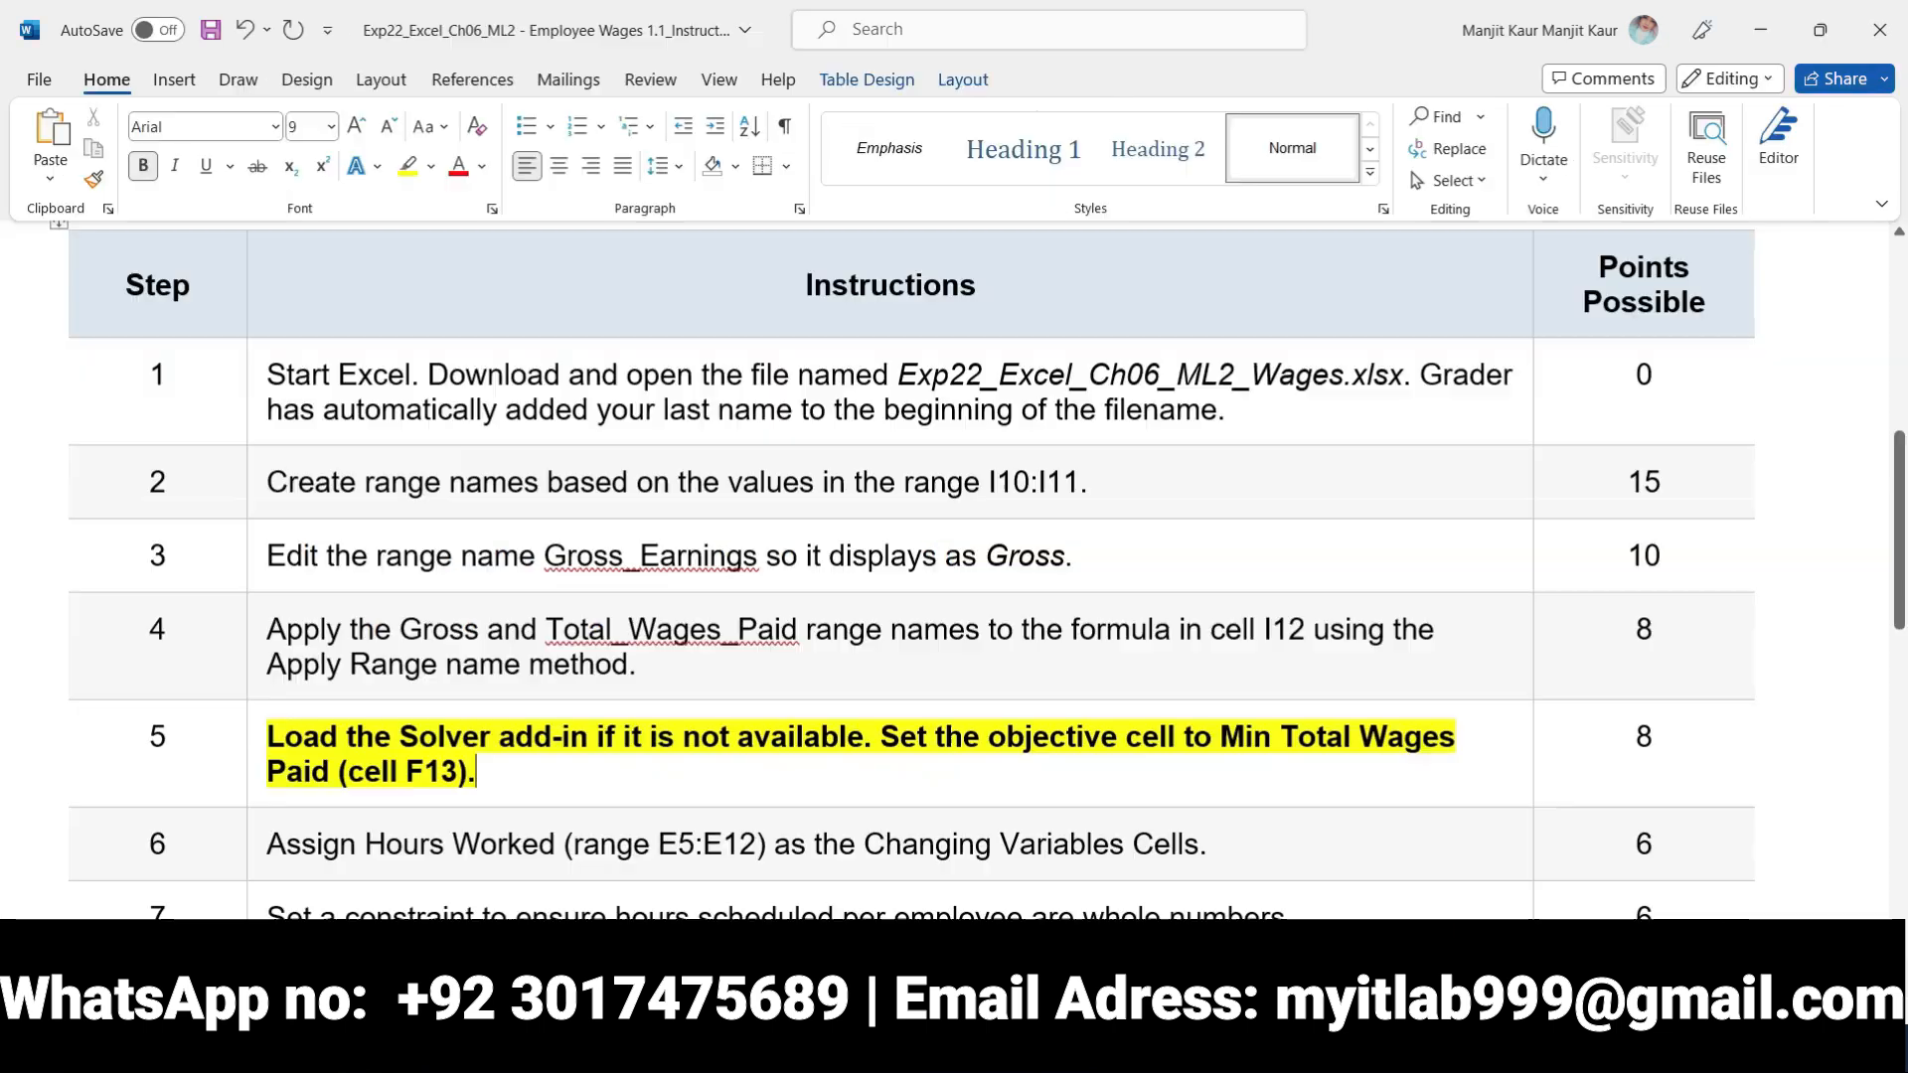
pyautogui.scroll(-3, 523, 745)
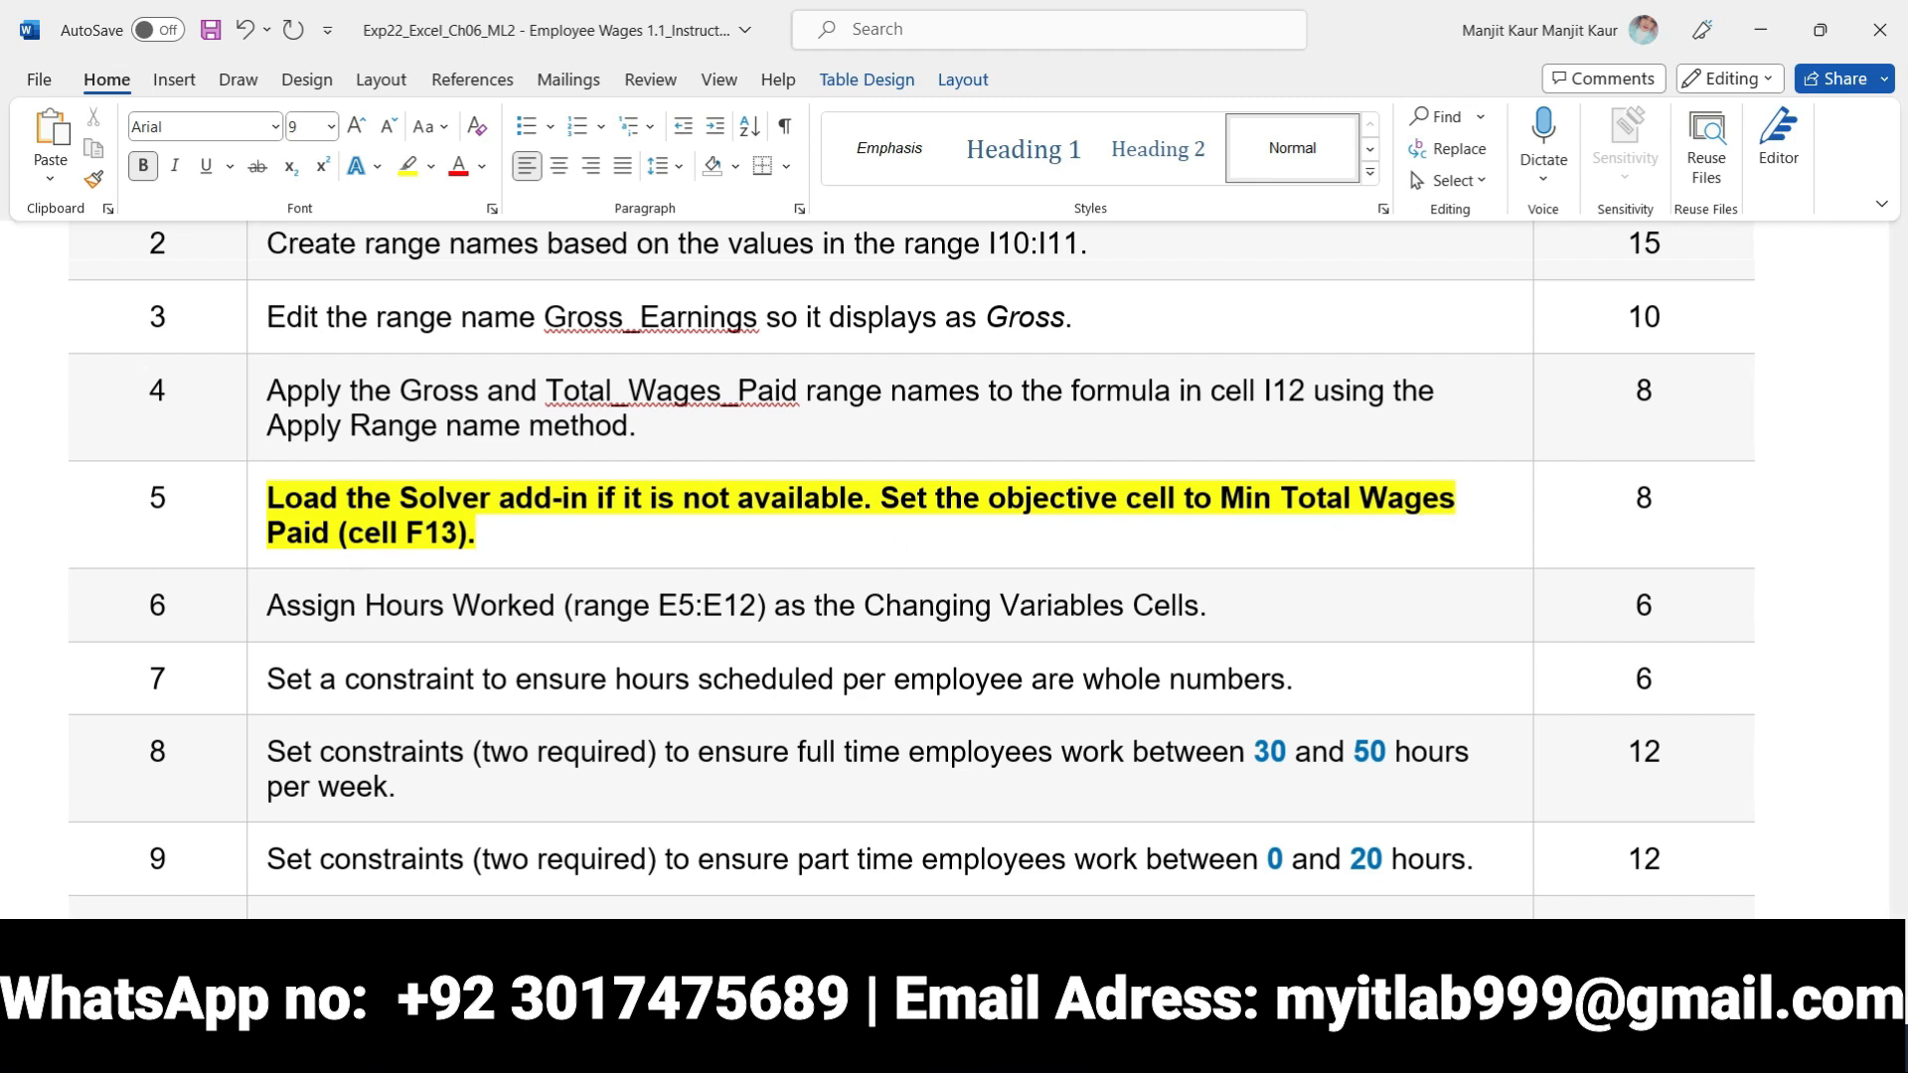
pyautogui.click(944, 1049)
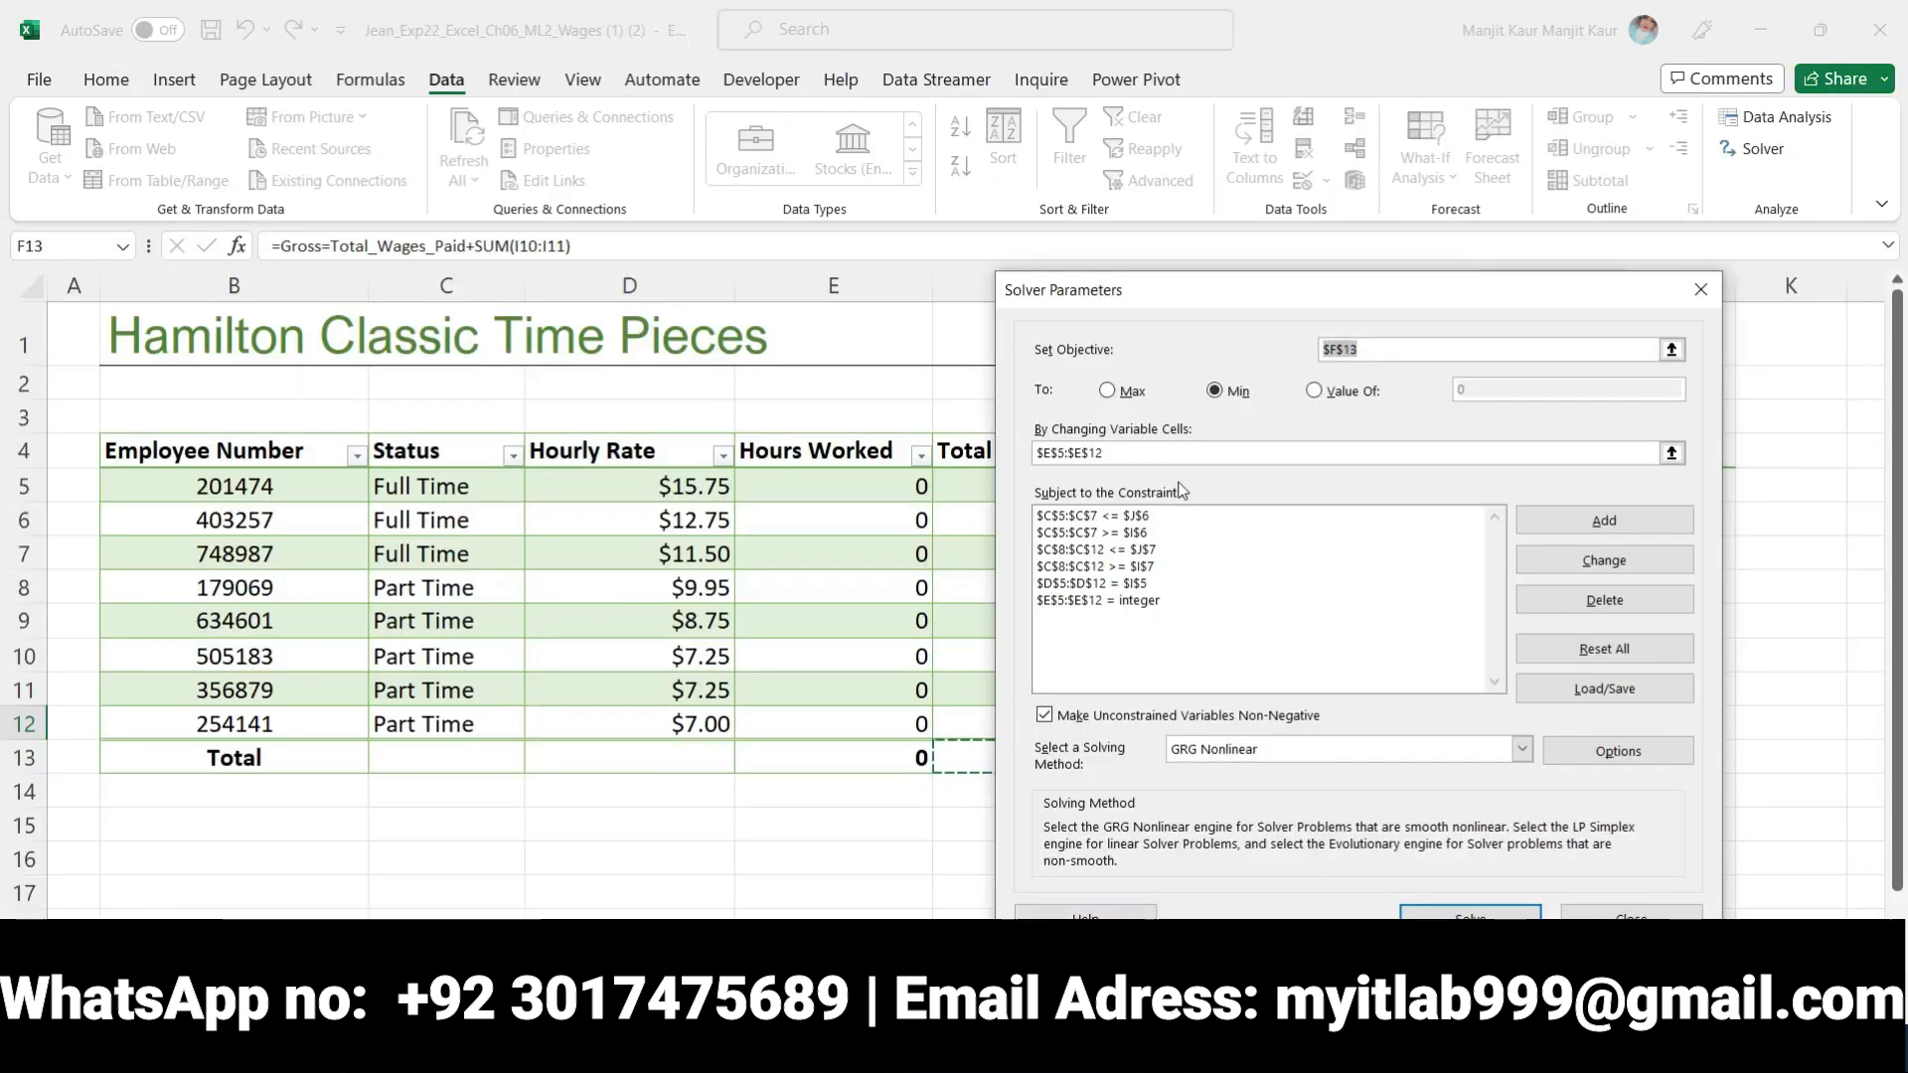
# Return to Word and move the bold and yellow highlighting from step 5 to the step 6 instruction about changing variable cells
pyautogui.click(871, 1049)
pyautogui.scroll(-1, 754, 815)
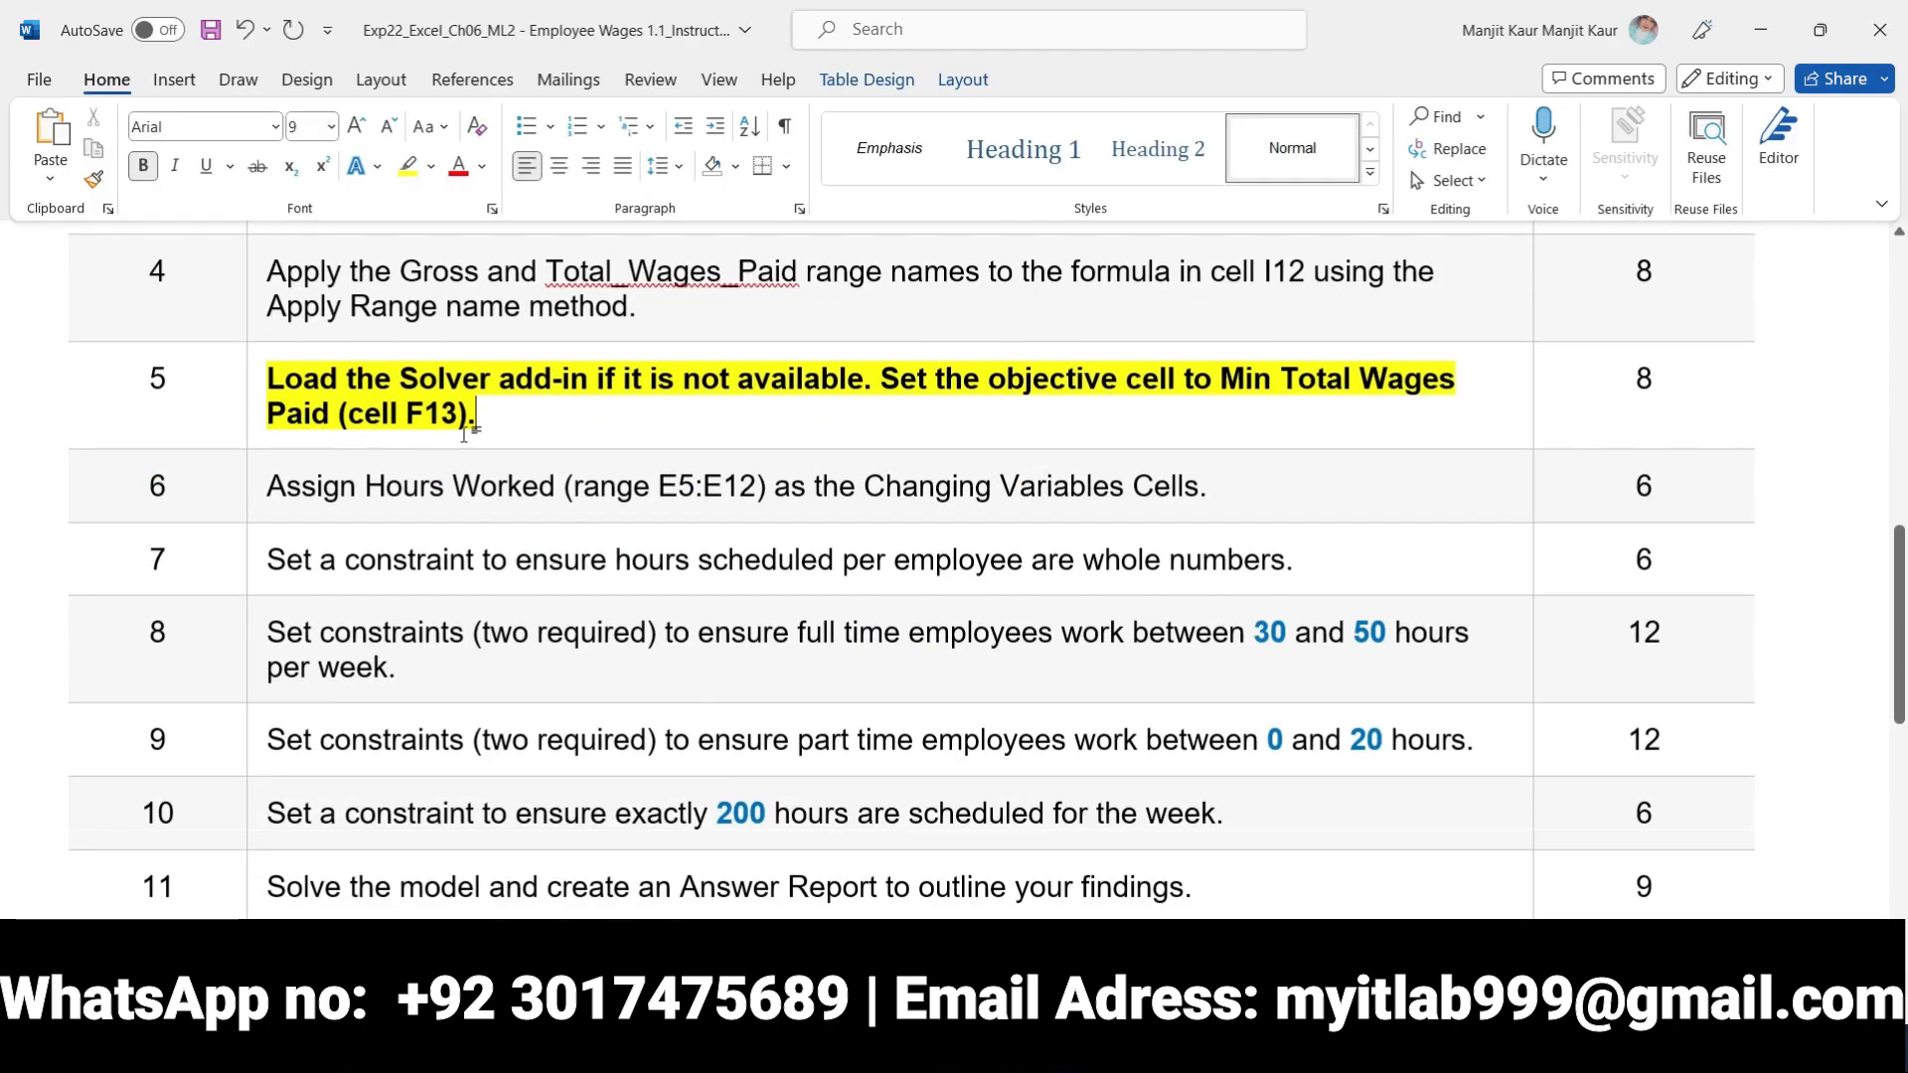
pyautogui.click(249, 380)
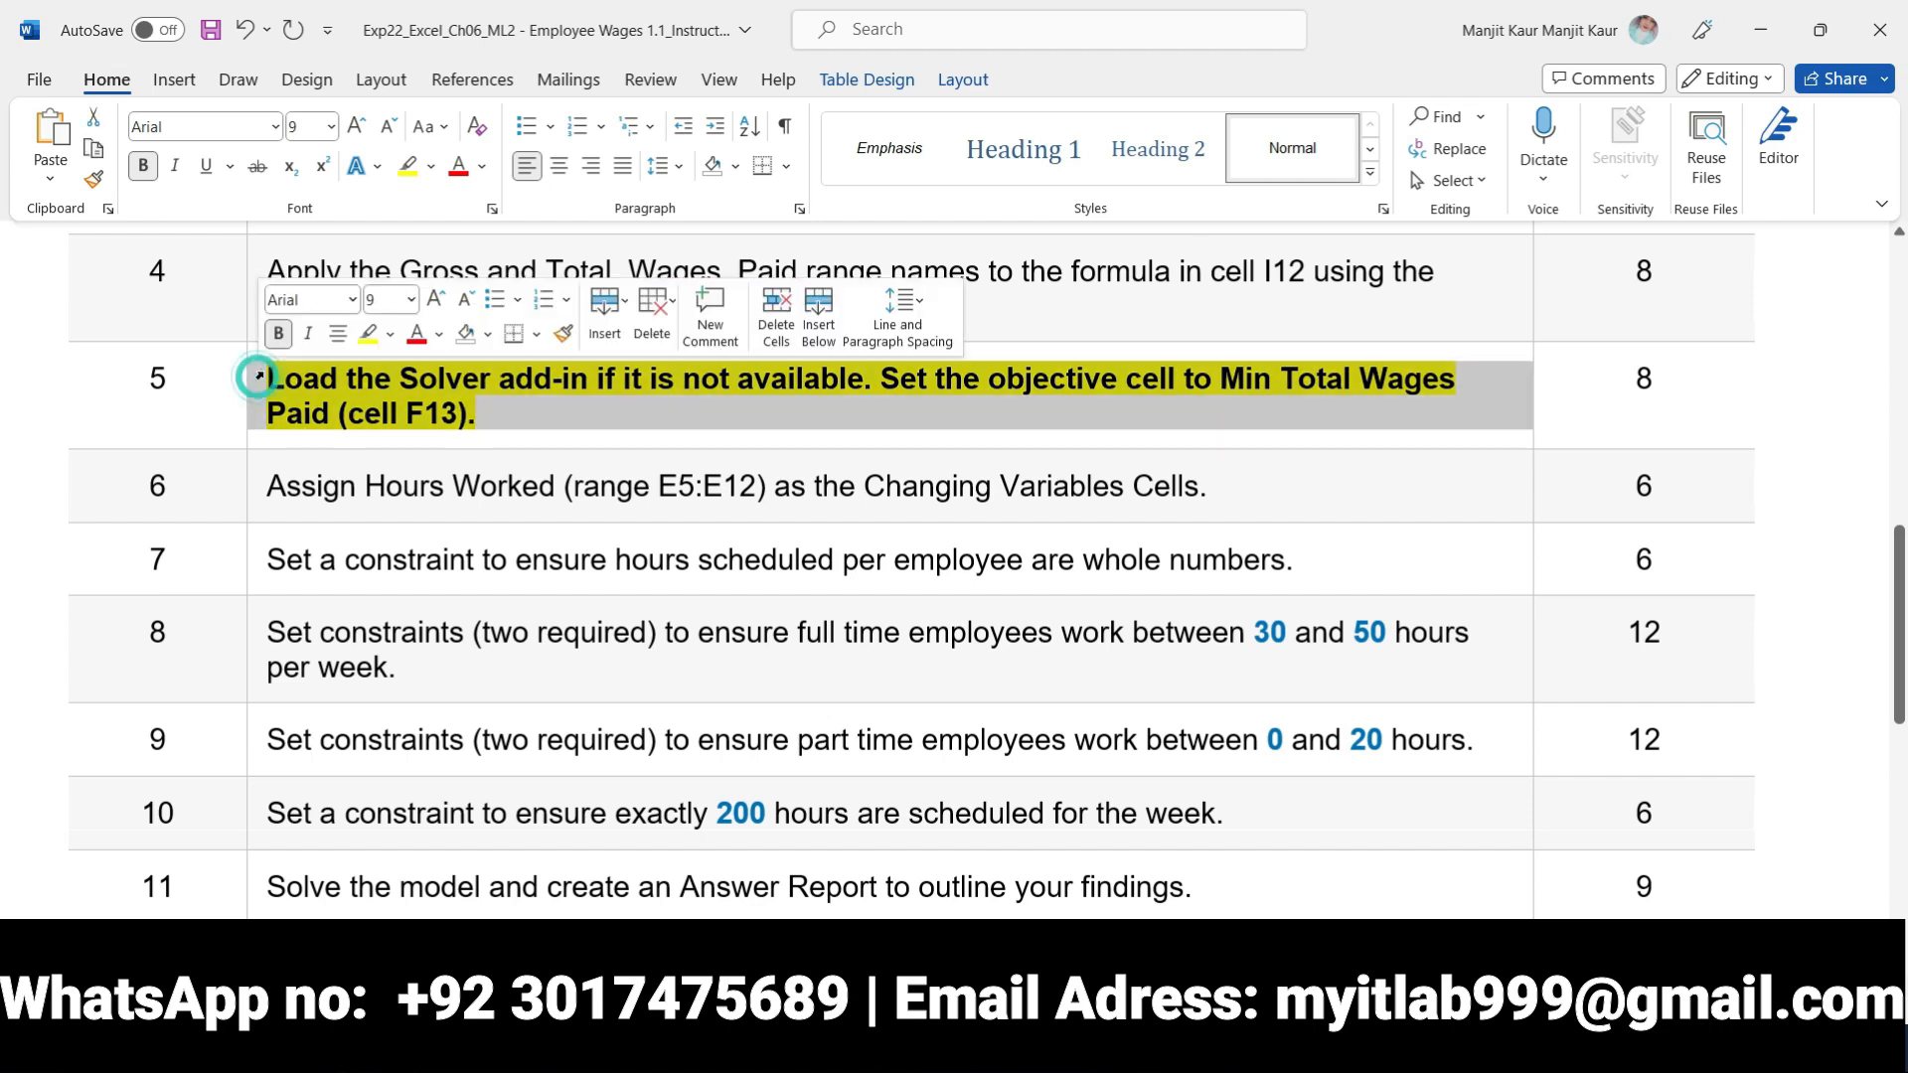
pyautogui.click(278, 334)
pyautogui.click(369, 336)
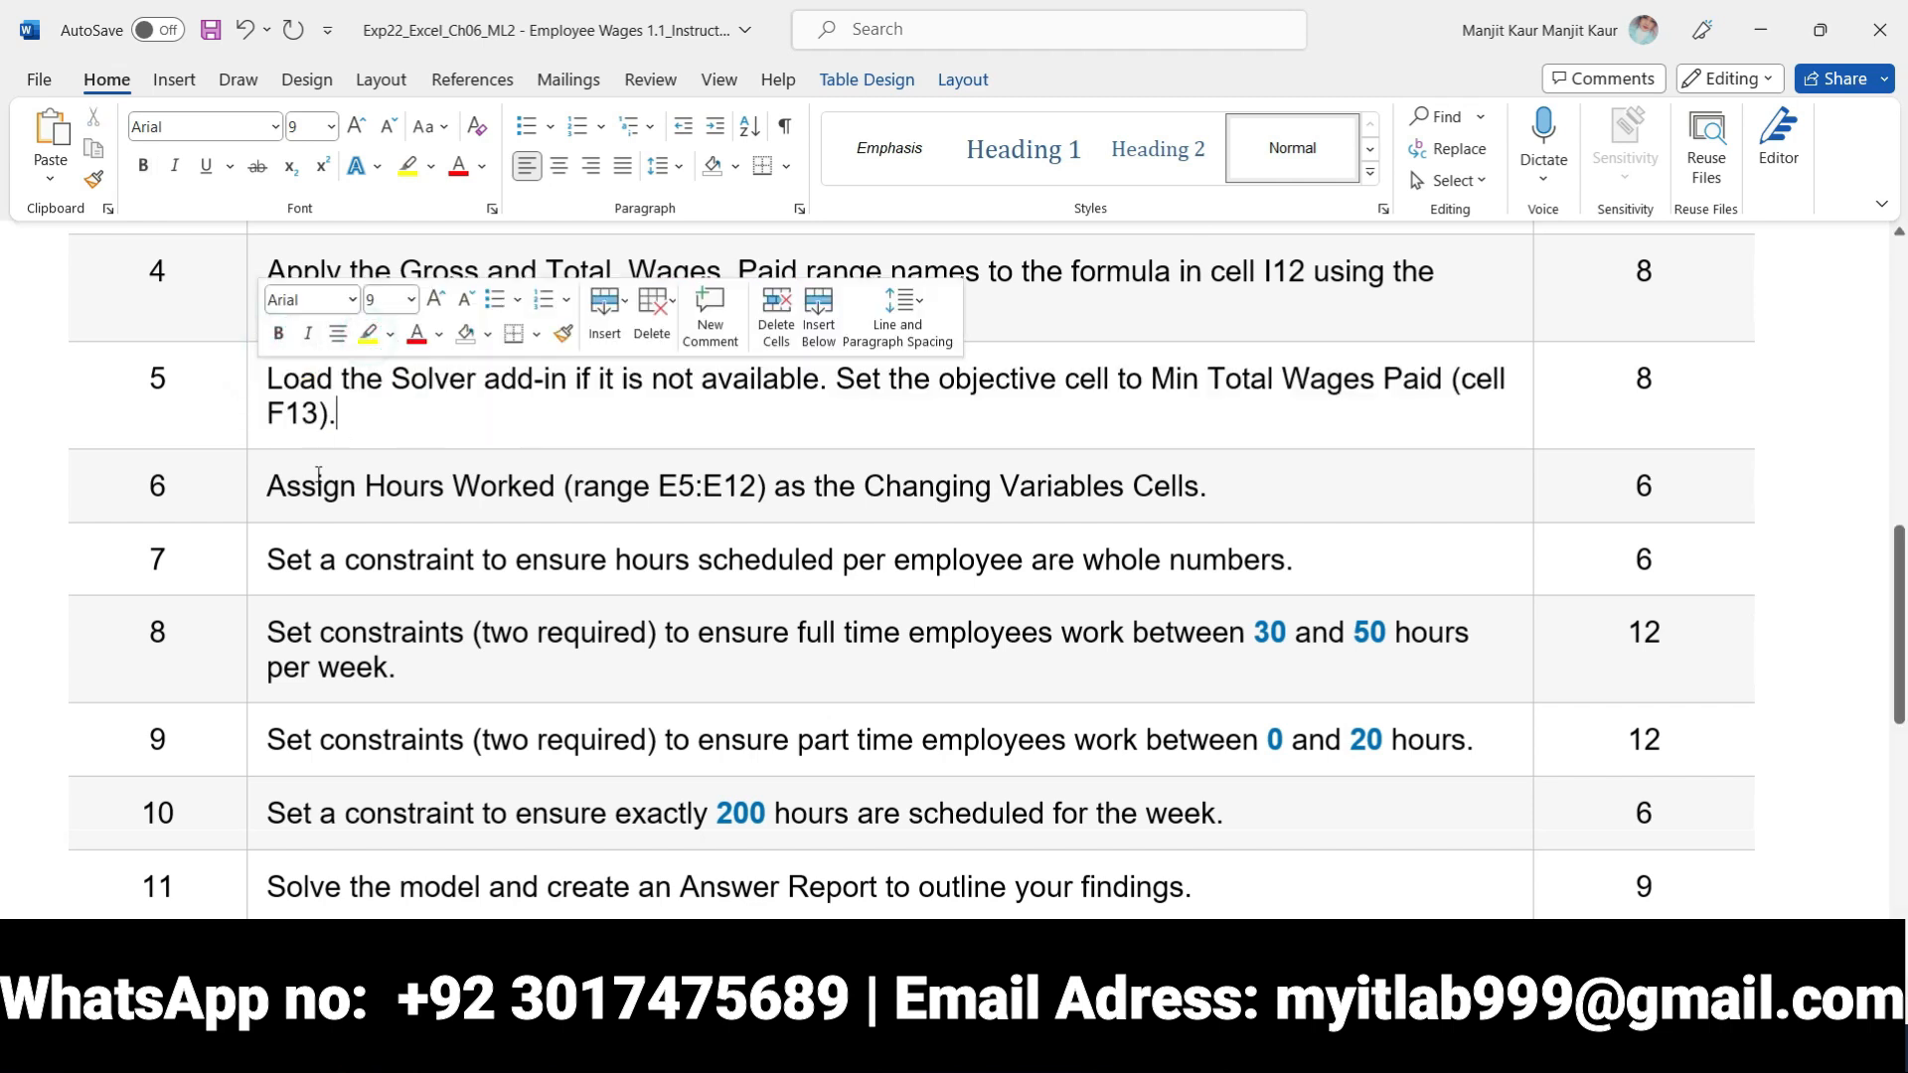
pyautogui.click(253, 486)
pyautogui.click(286, 438)
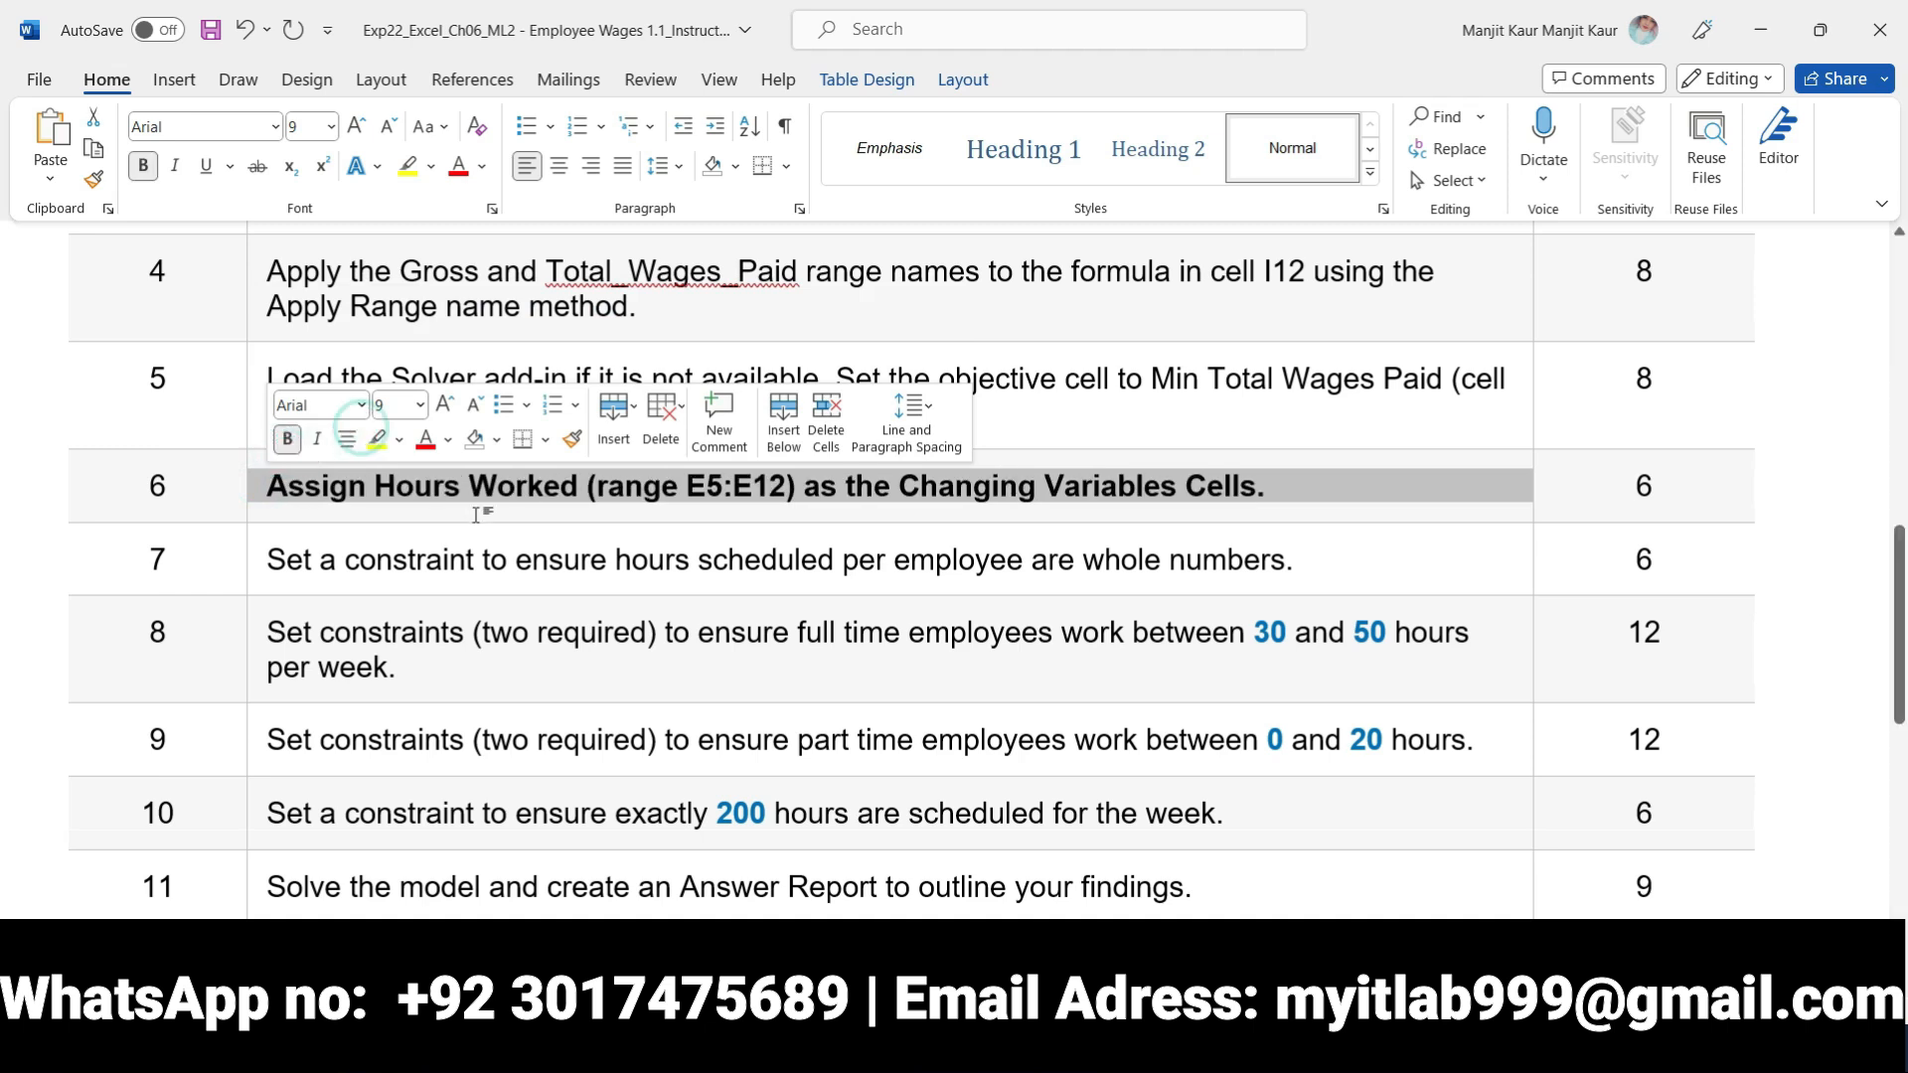
pyautogui.click(376, 439)
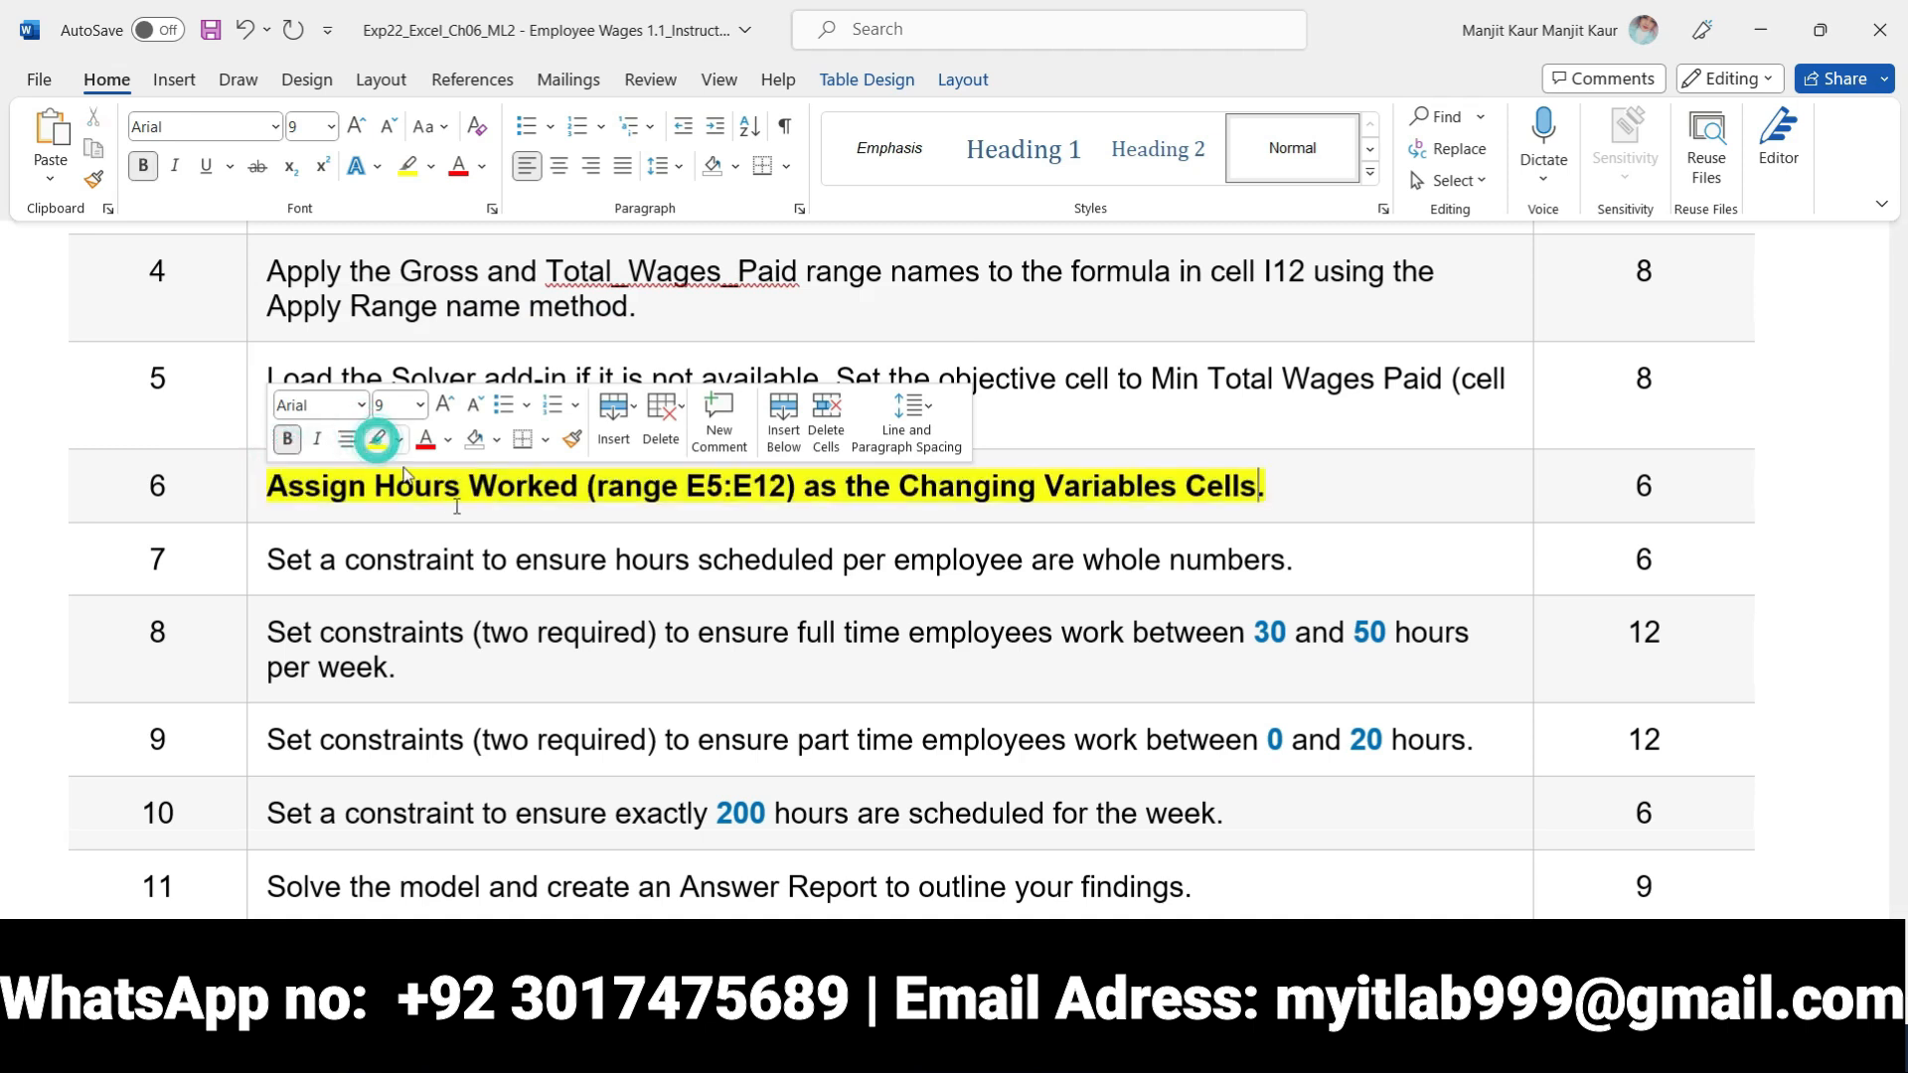
pyautogui.click(641, 529)
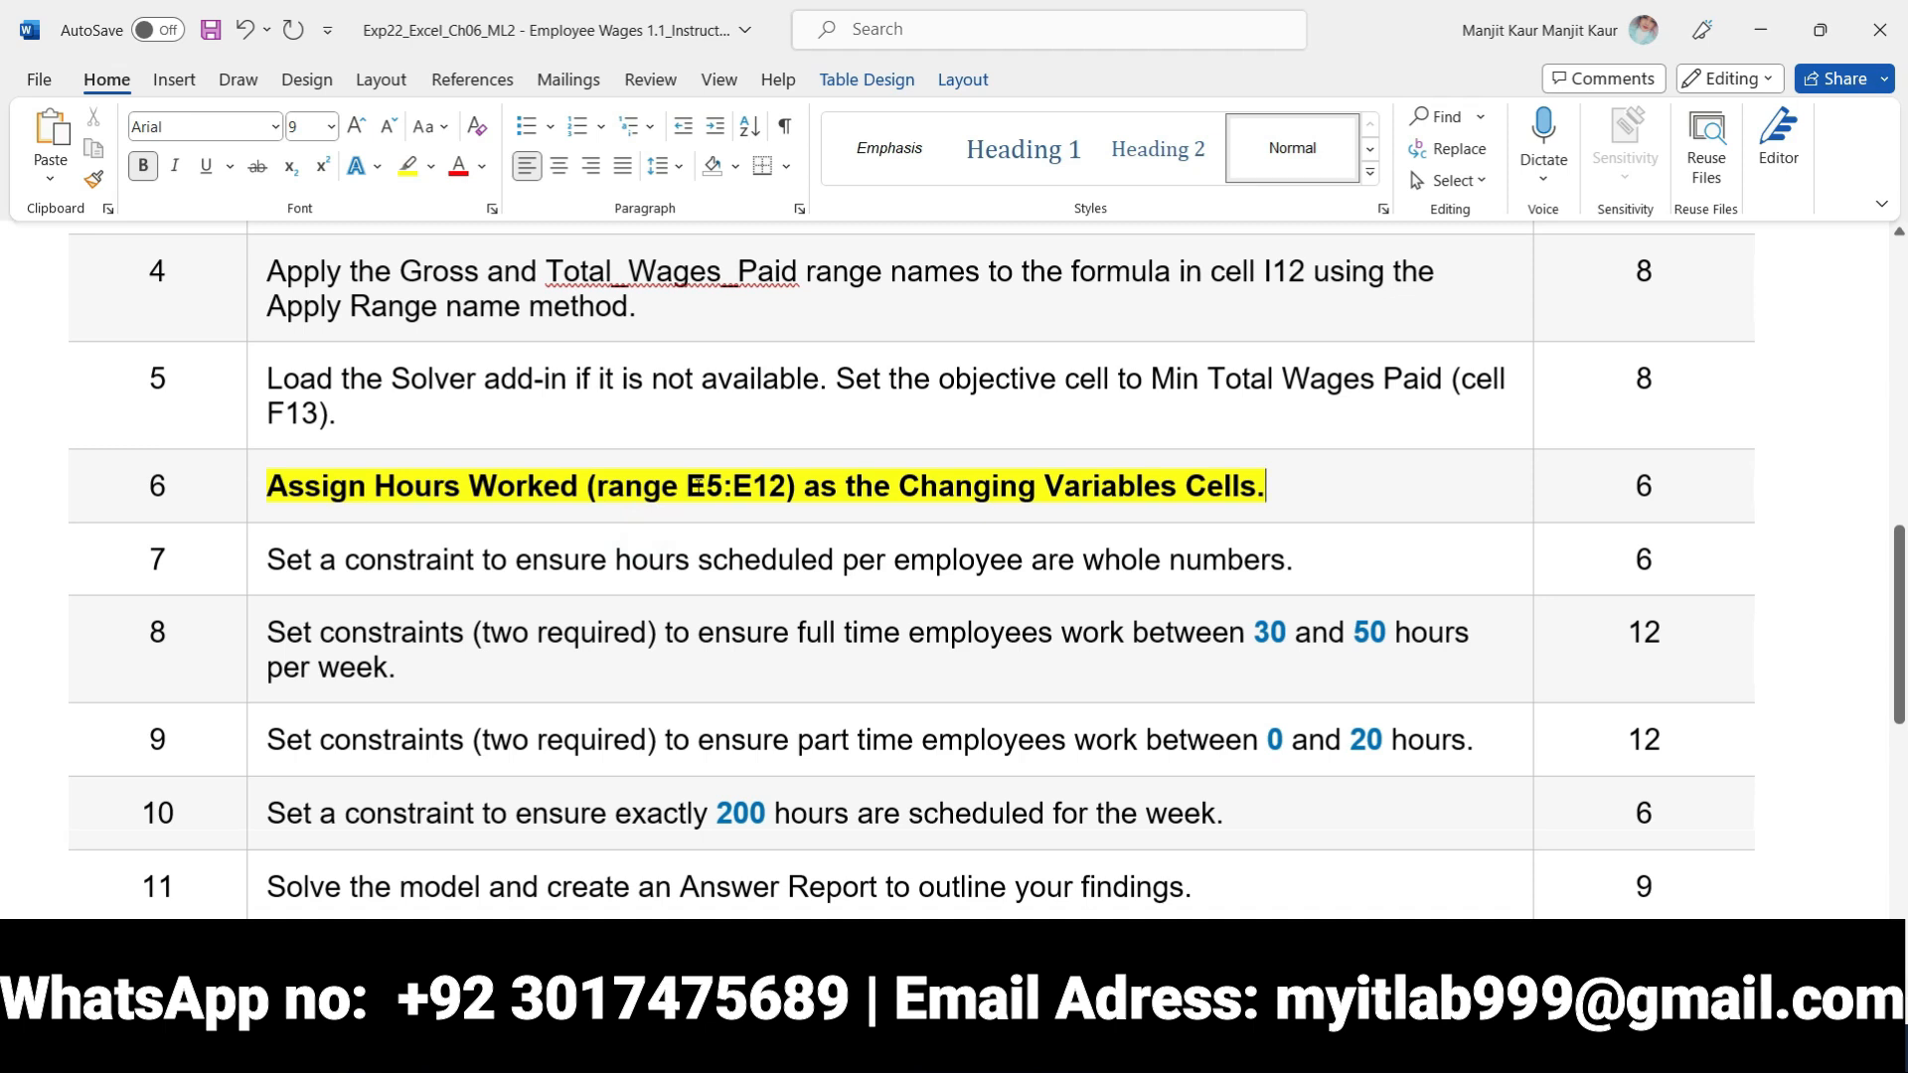
# Select the range E5:E12 in the step 6 instruction, switch to Excel and set Solver's changing variable cells to E5:E12
pyautogui.moveTo(688, 485); pyautogui.dragTo(786, 486)
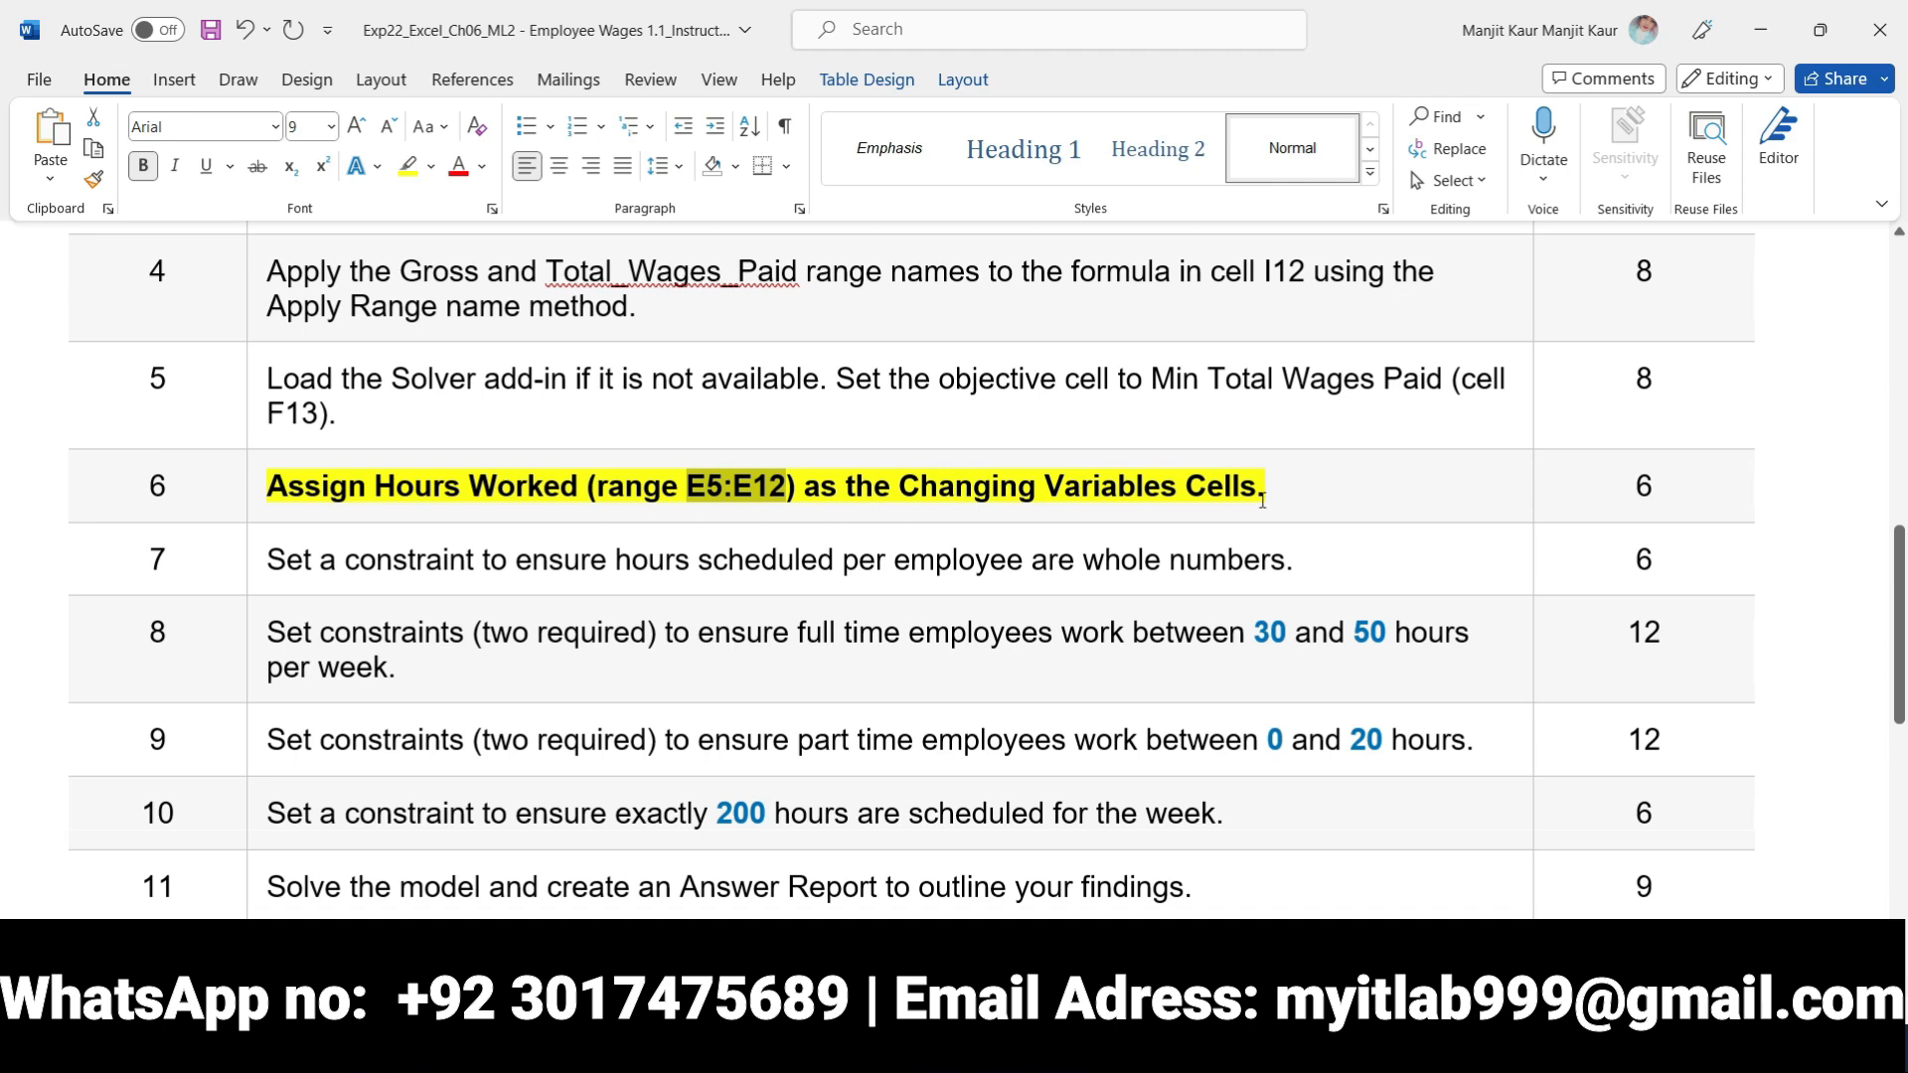
pyautogui.moveTo(945, 1048)
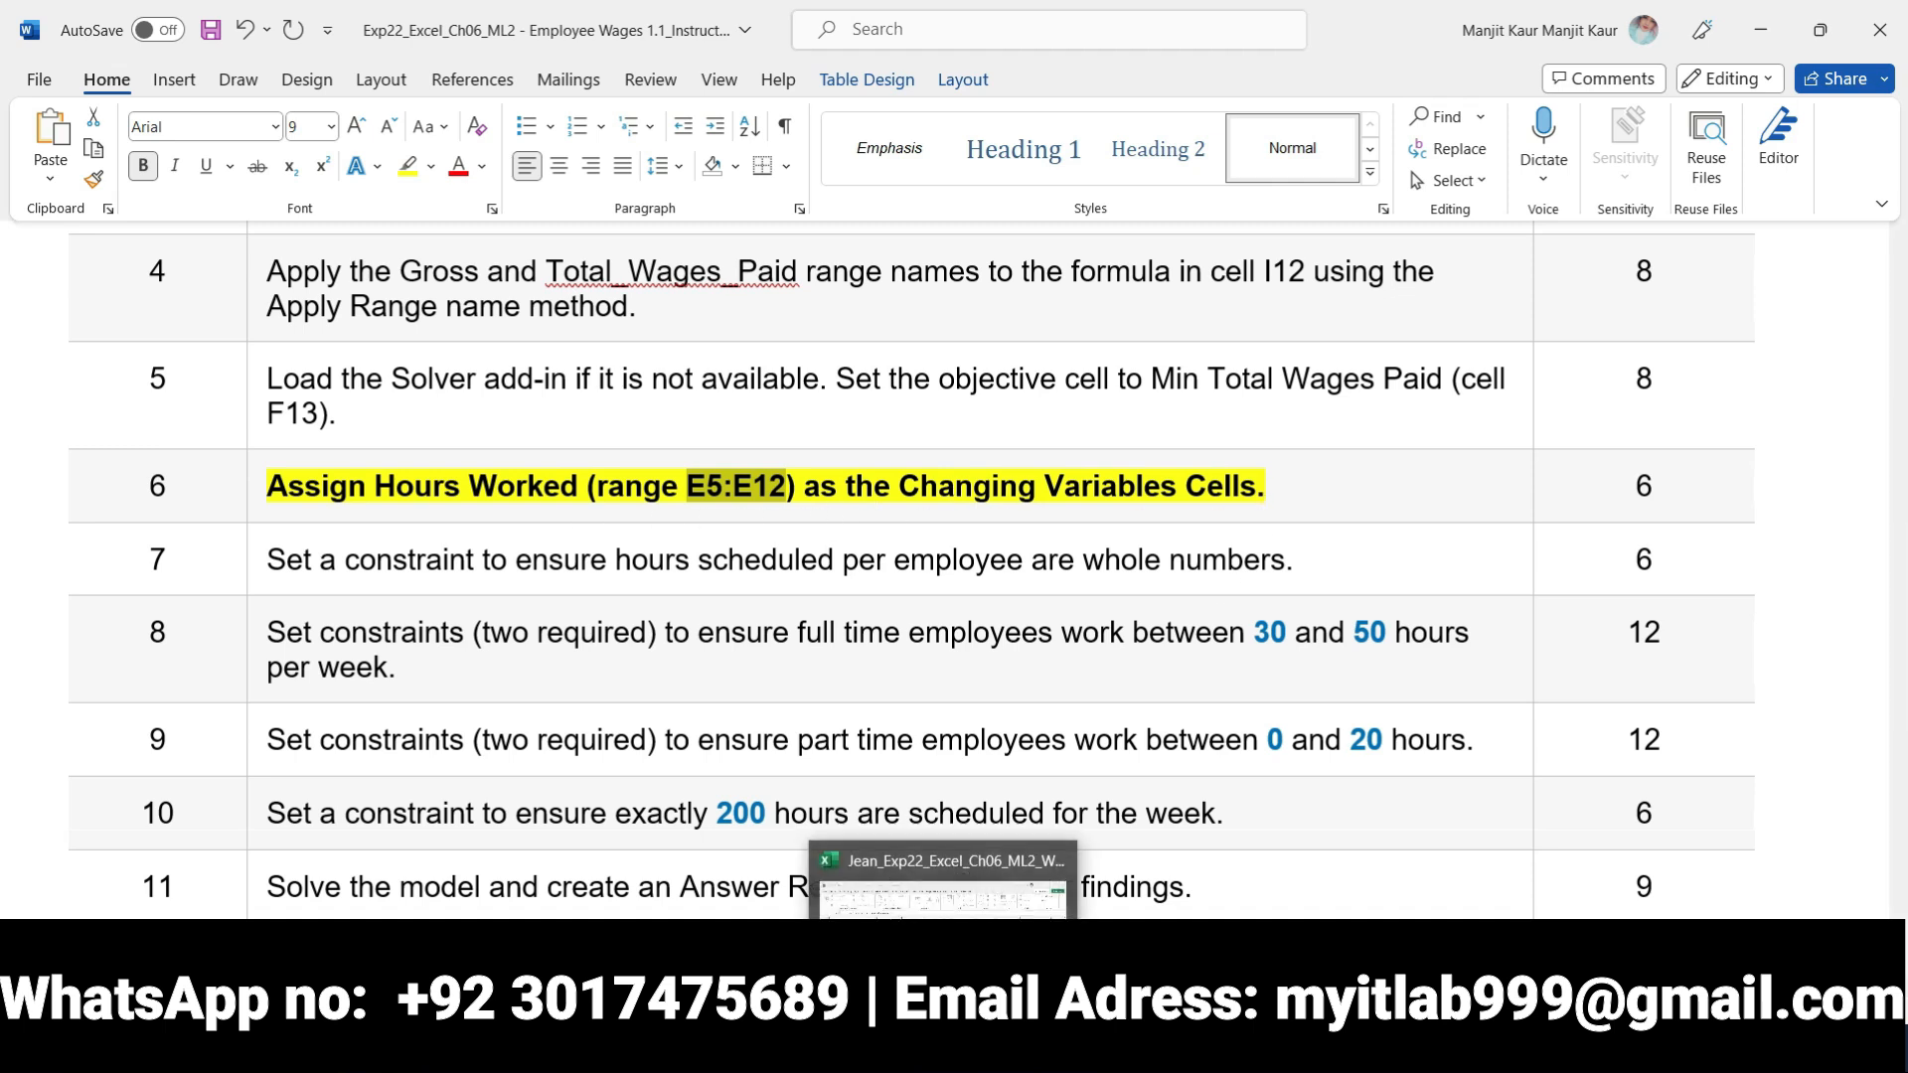
pyautogui.click(944, 953)
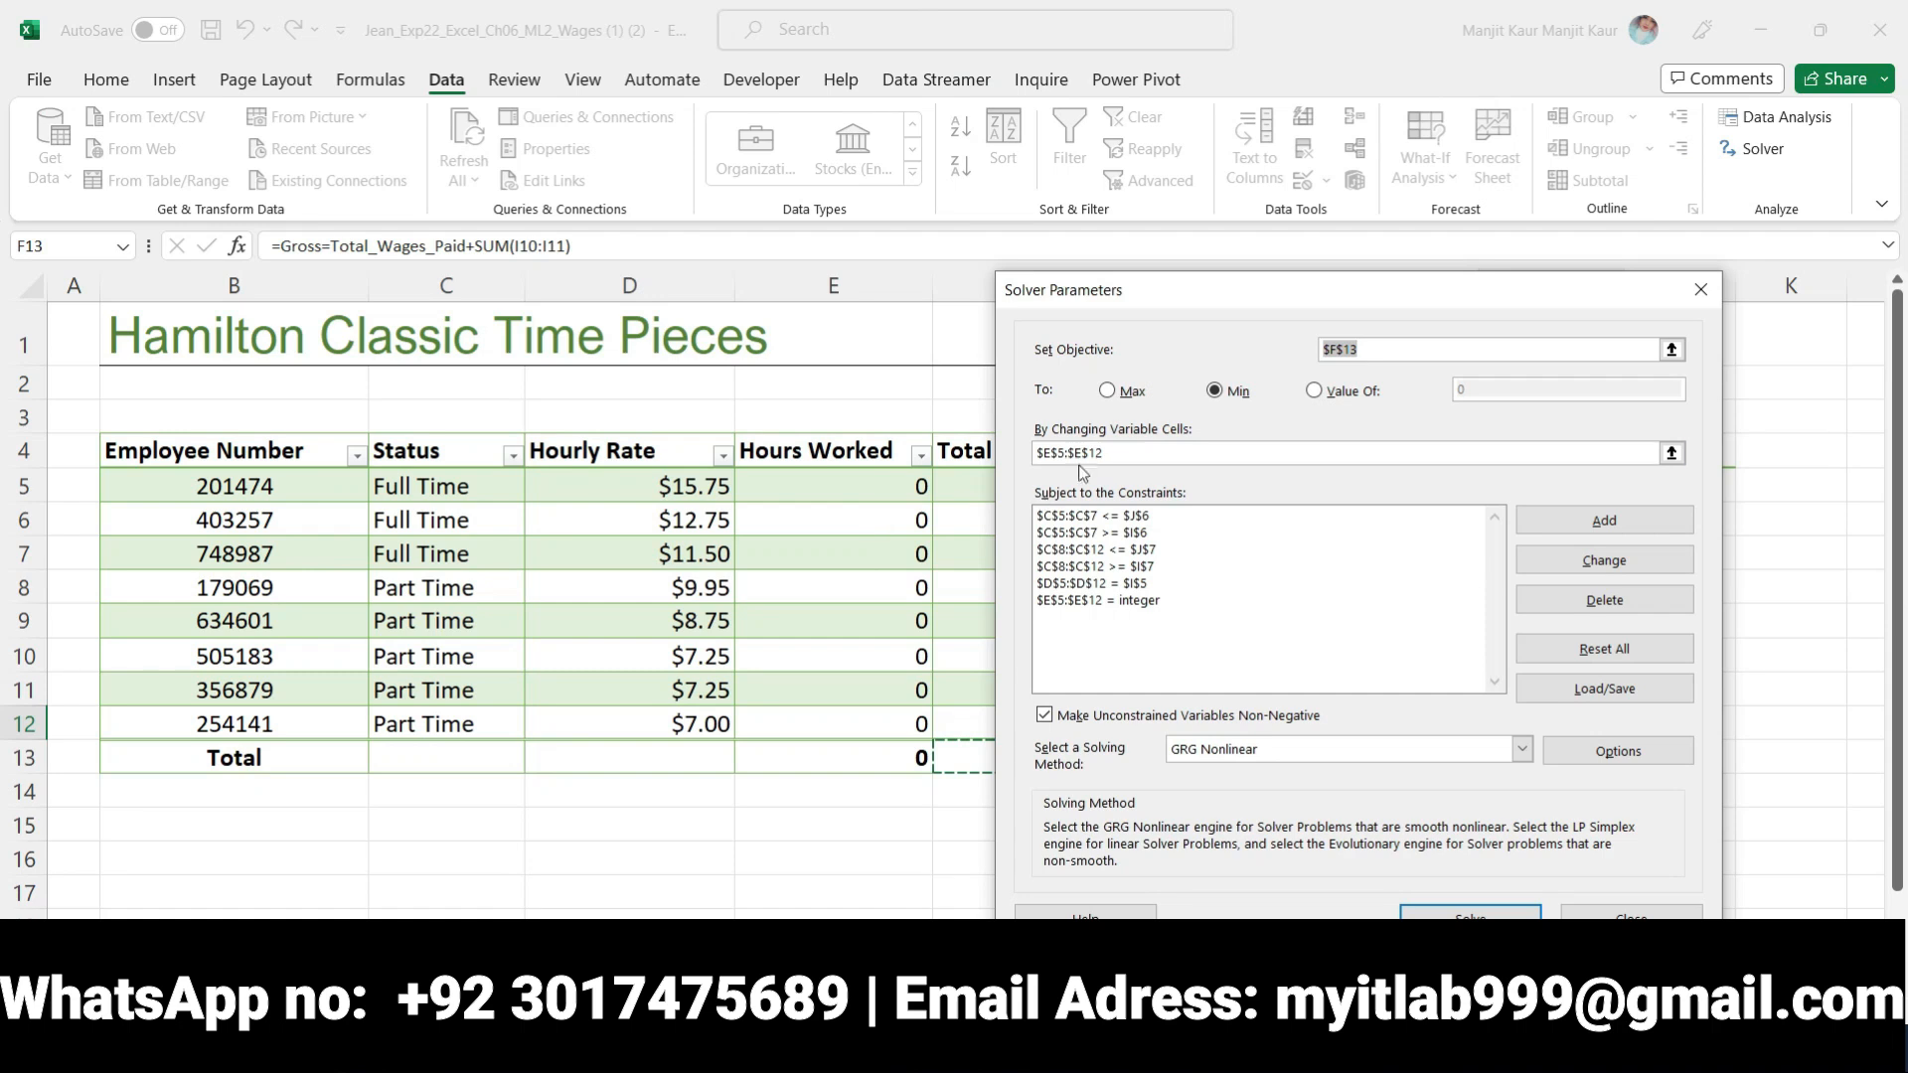
pyautogui.click(1112, 457)
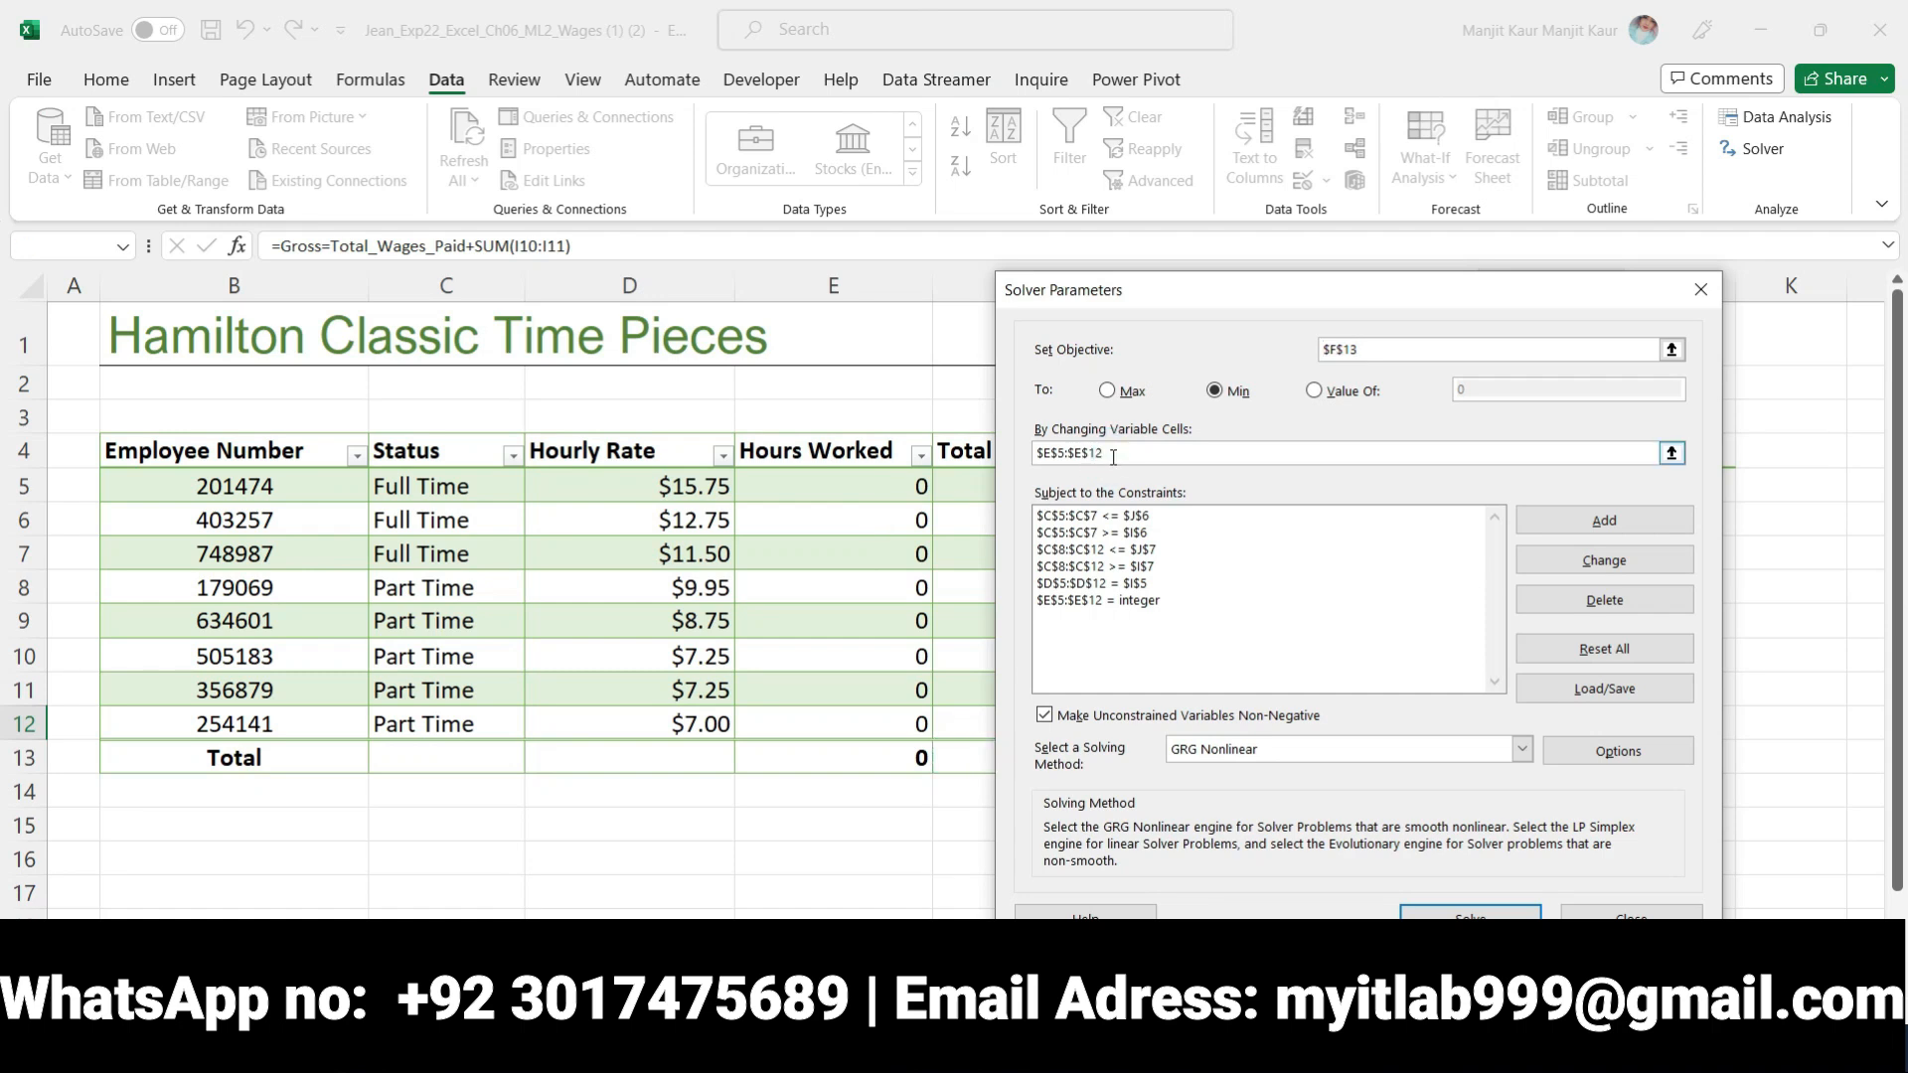
pyautogui.moveTo(1113, 459); pyautogui.dragTo(1028, 464)
pyautogui.press('BackSpace')
pyautogui.write('E5:E12')
# Switch to Word and move the bold and yellow highlighting from step 6 to the step 7 instruction about whole-number hours
pyautogui.hotkey('alt', 'Tab')
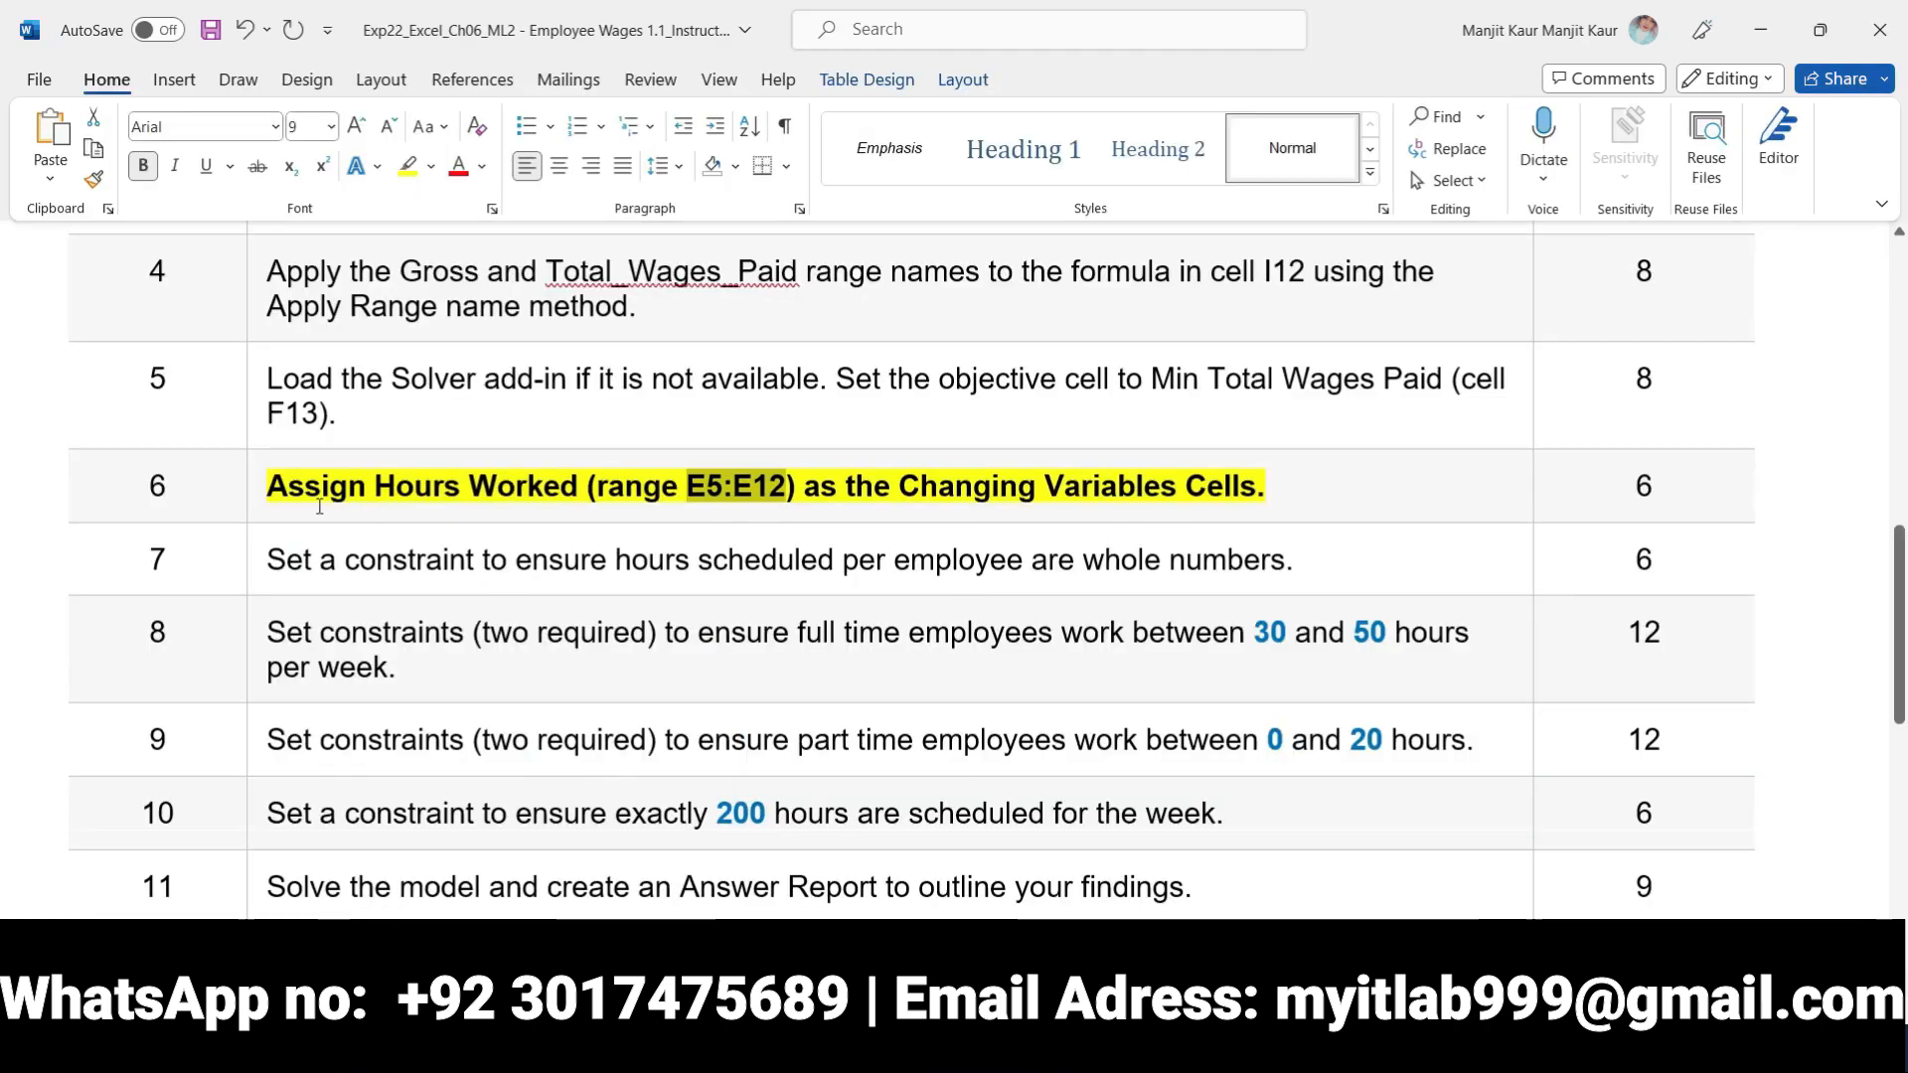
pyautogui.click(257, 489)
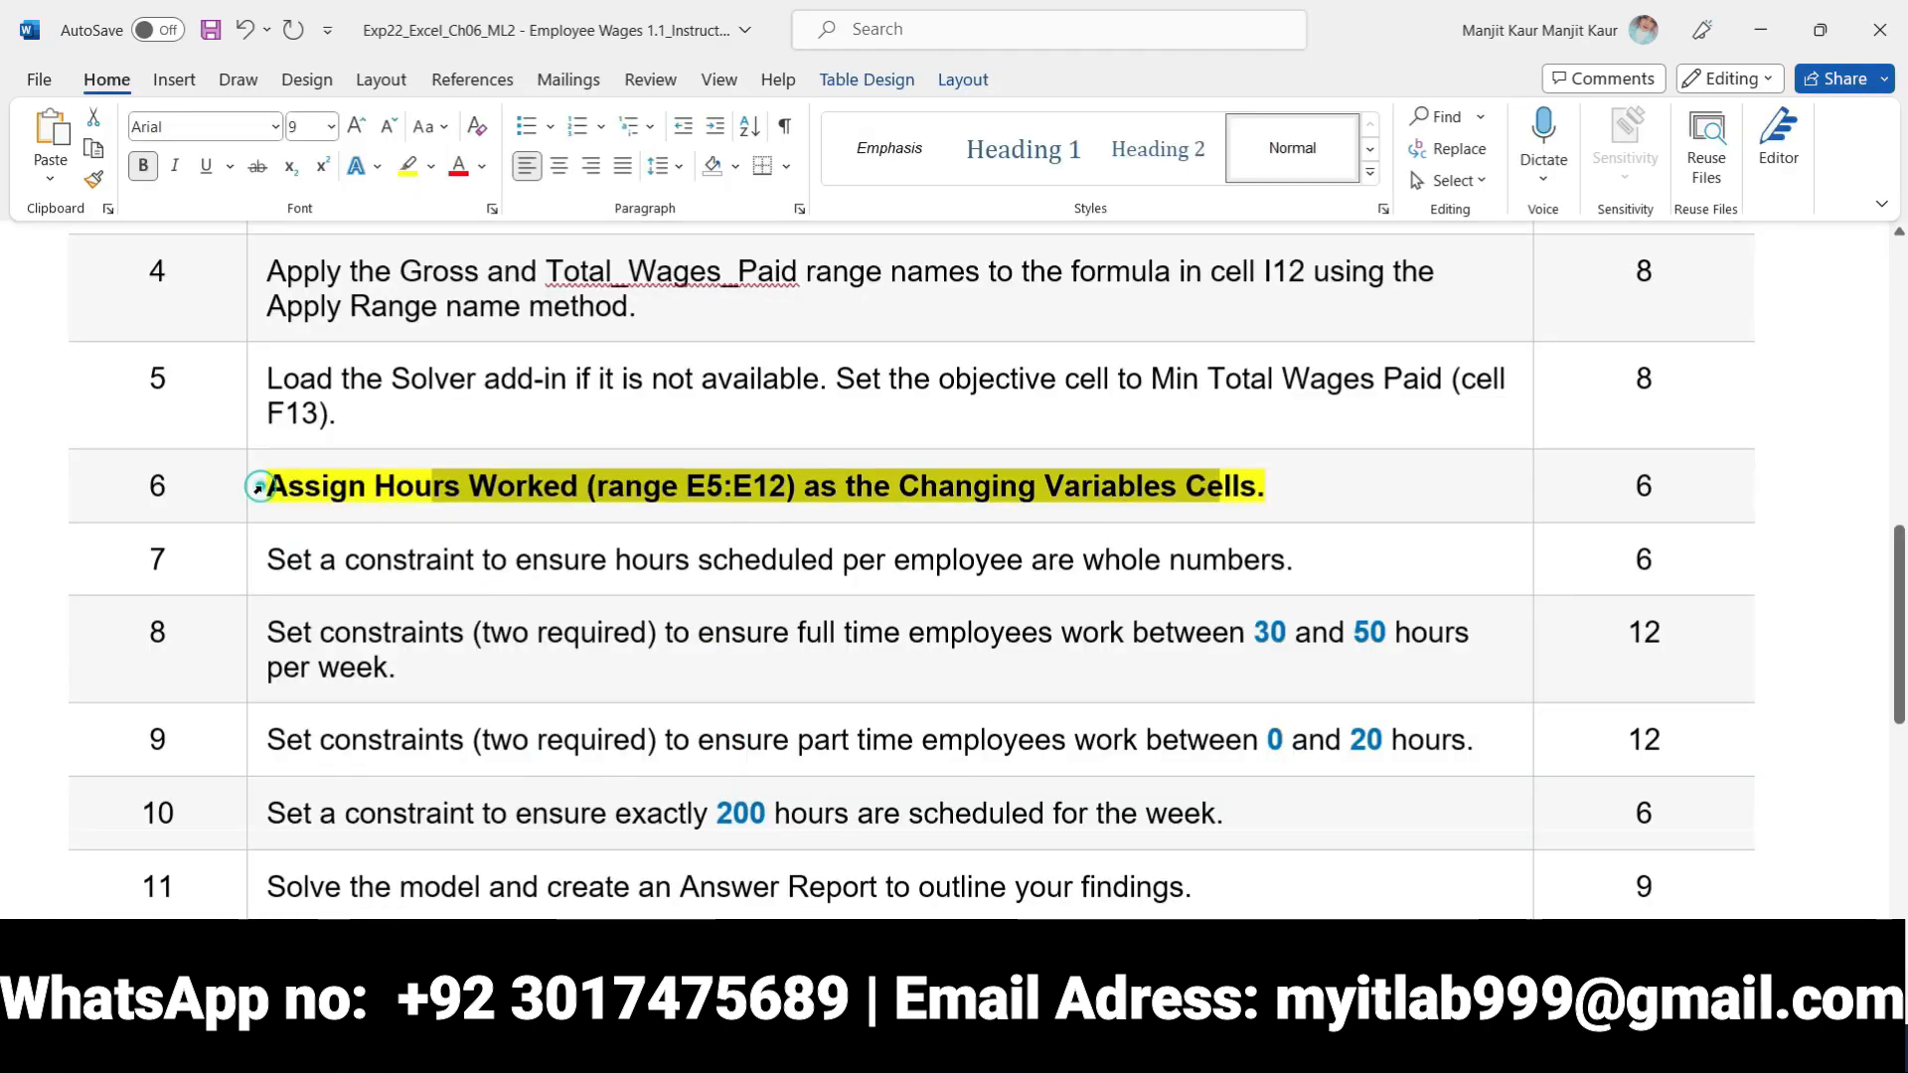
pyautogui.click(281, 443)
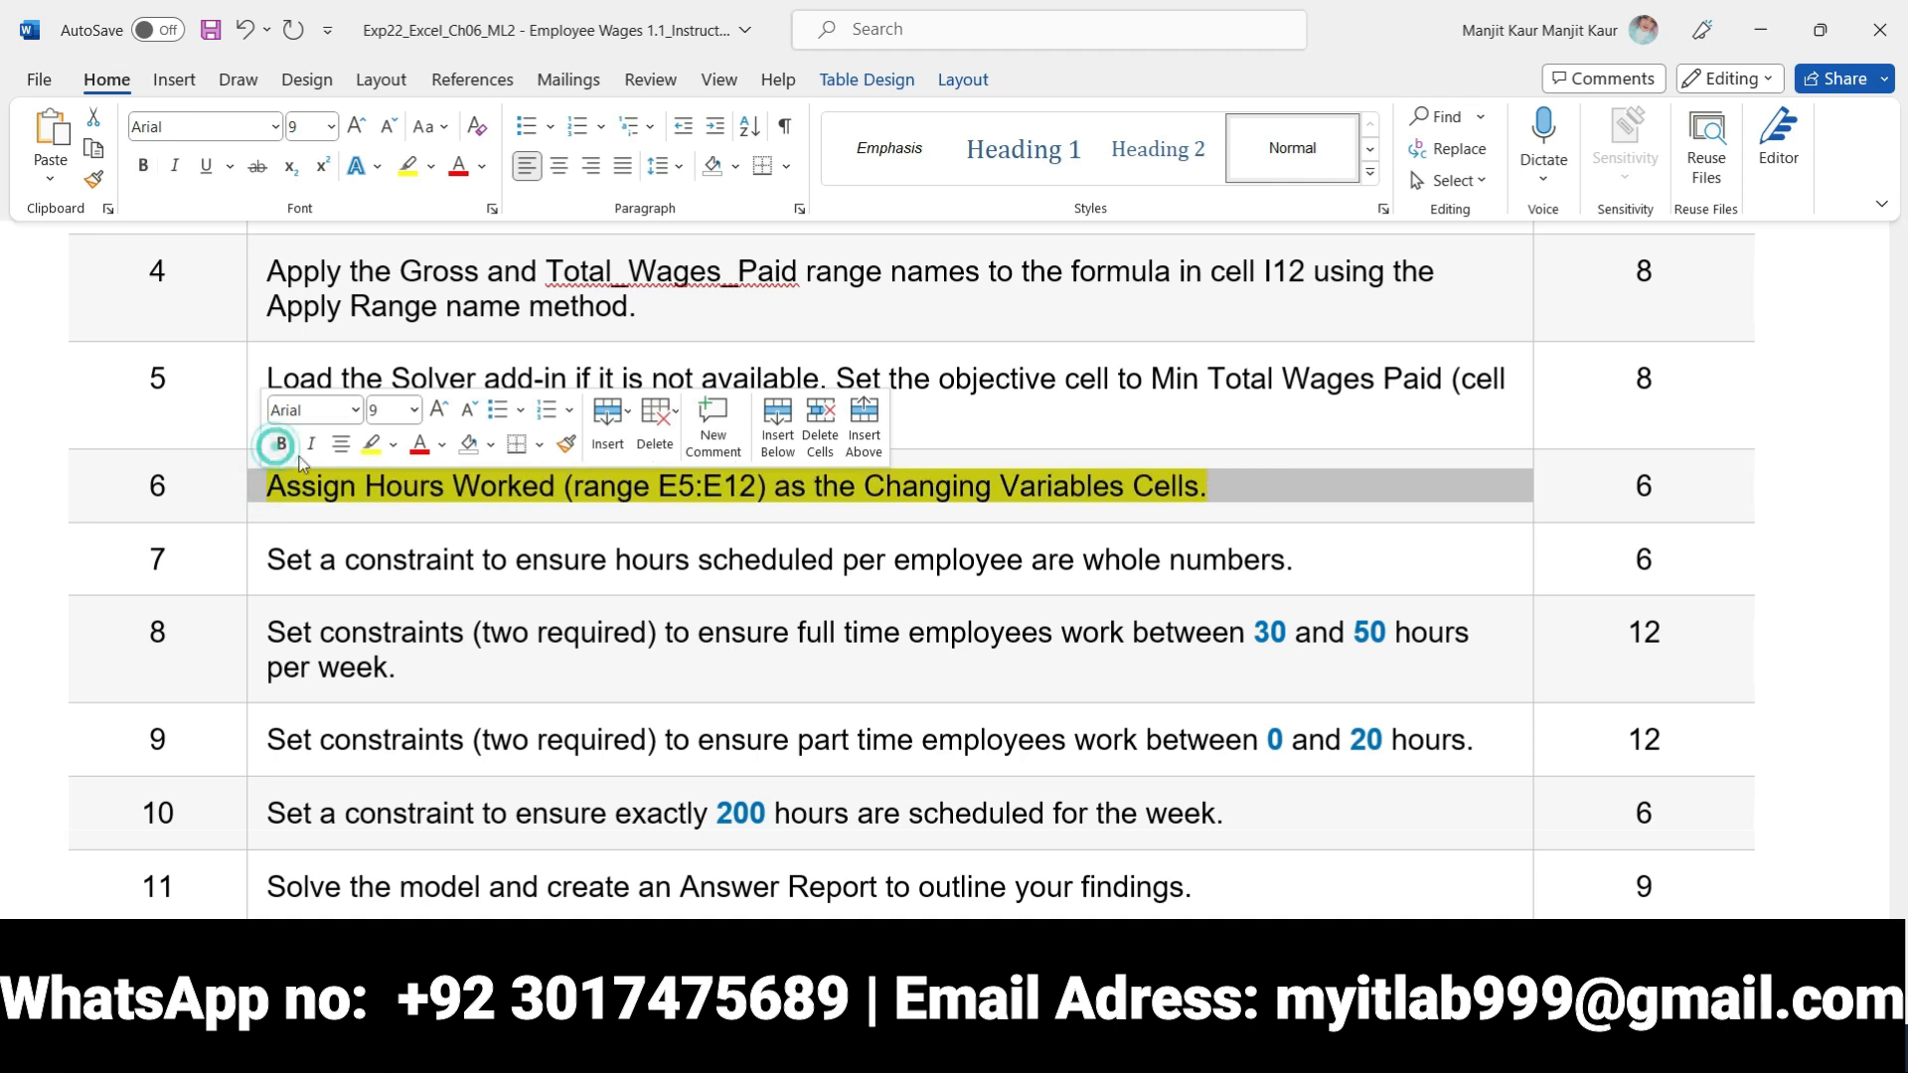
pyautogui.click(370, 447)
pyautogui.click(257, 563)
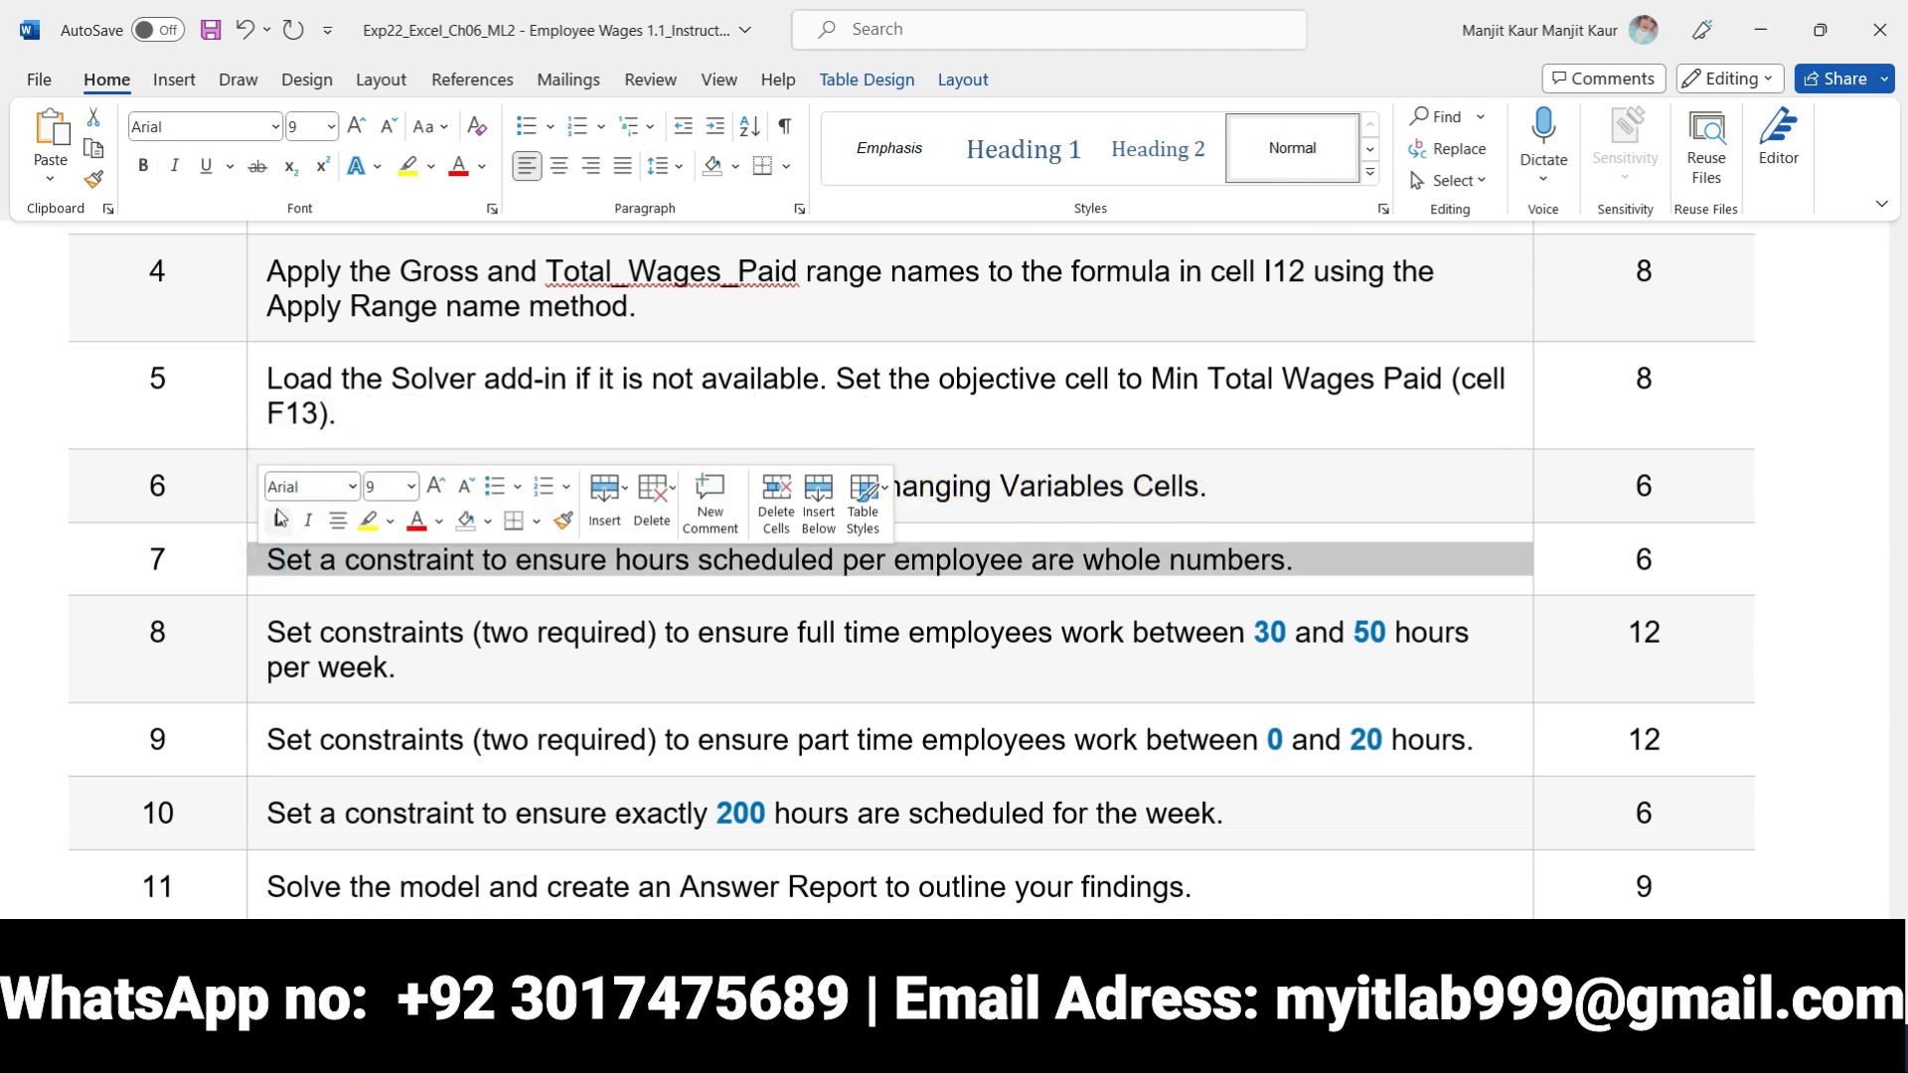
pyautogui.click(278, 521)
pyautogui.click(369, 523)
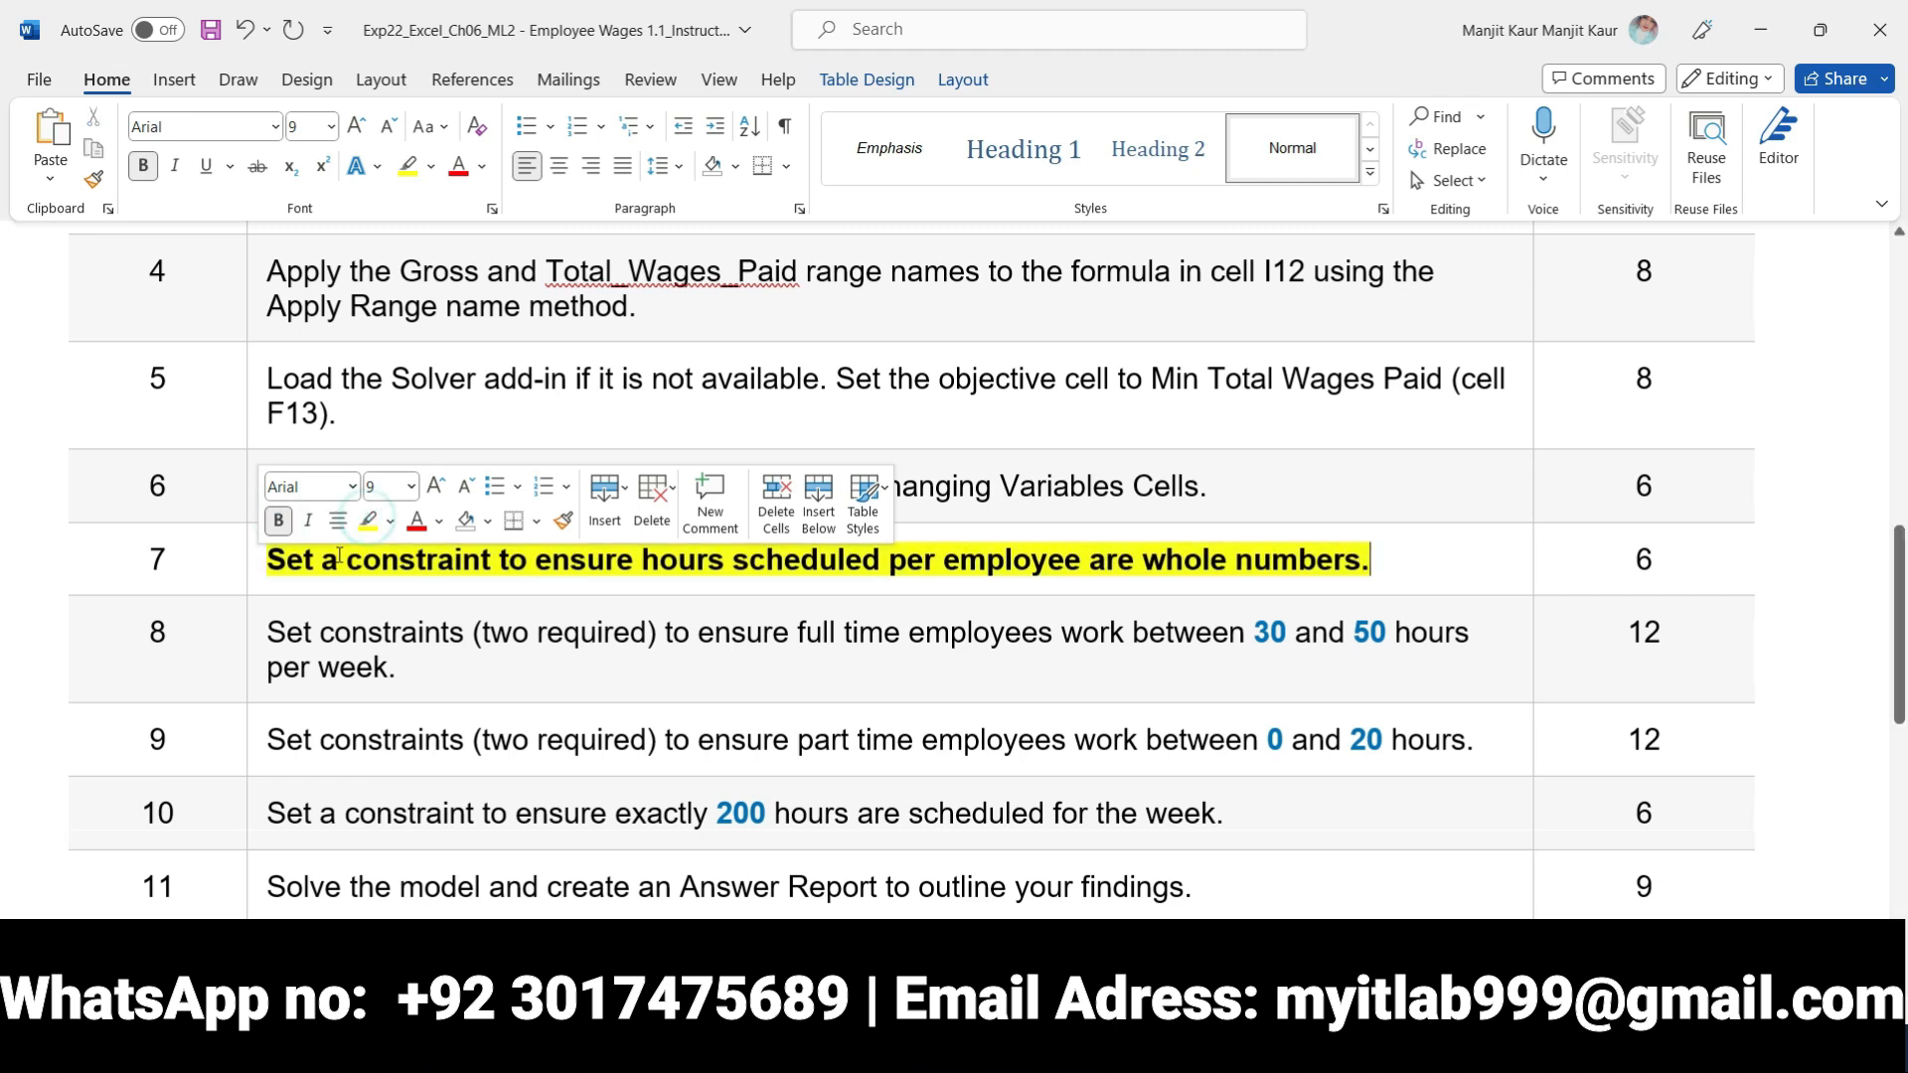
pyautogui.click(311, 575)
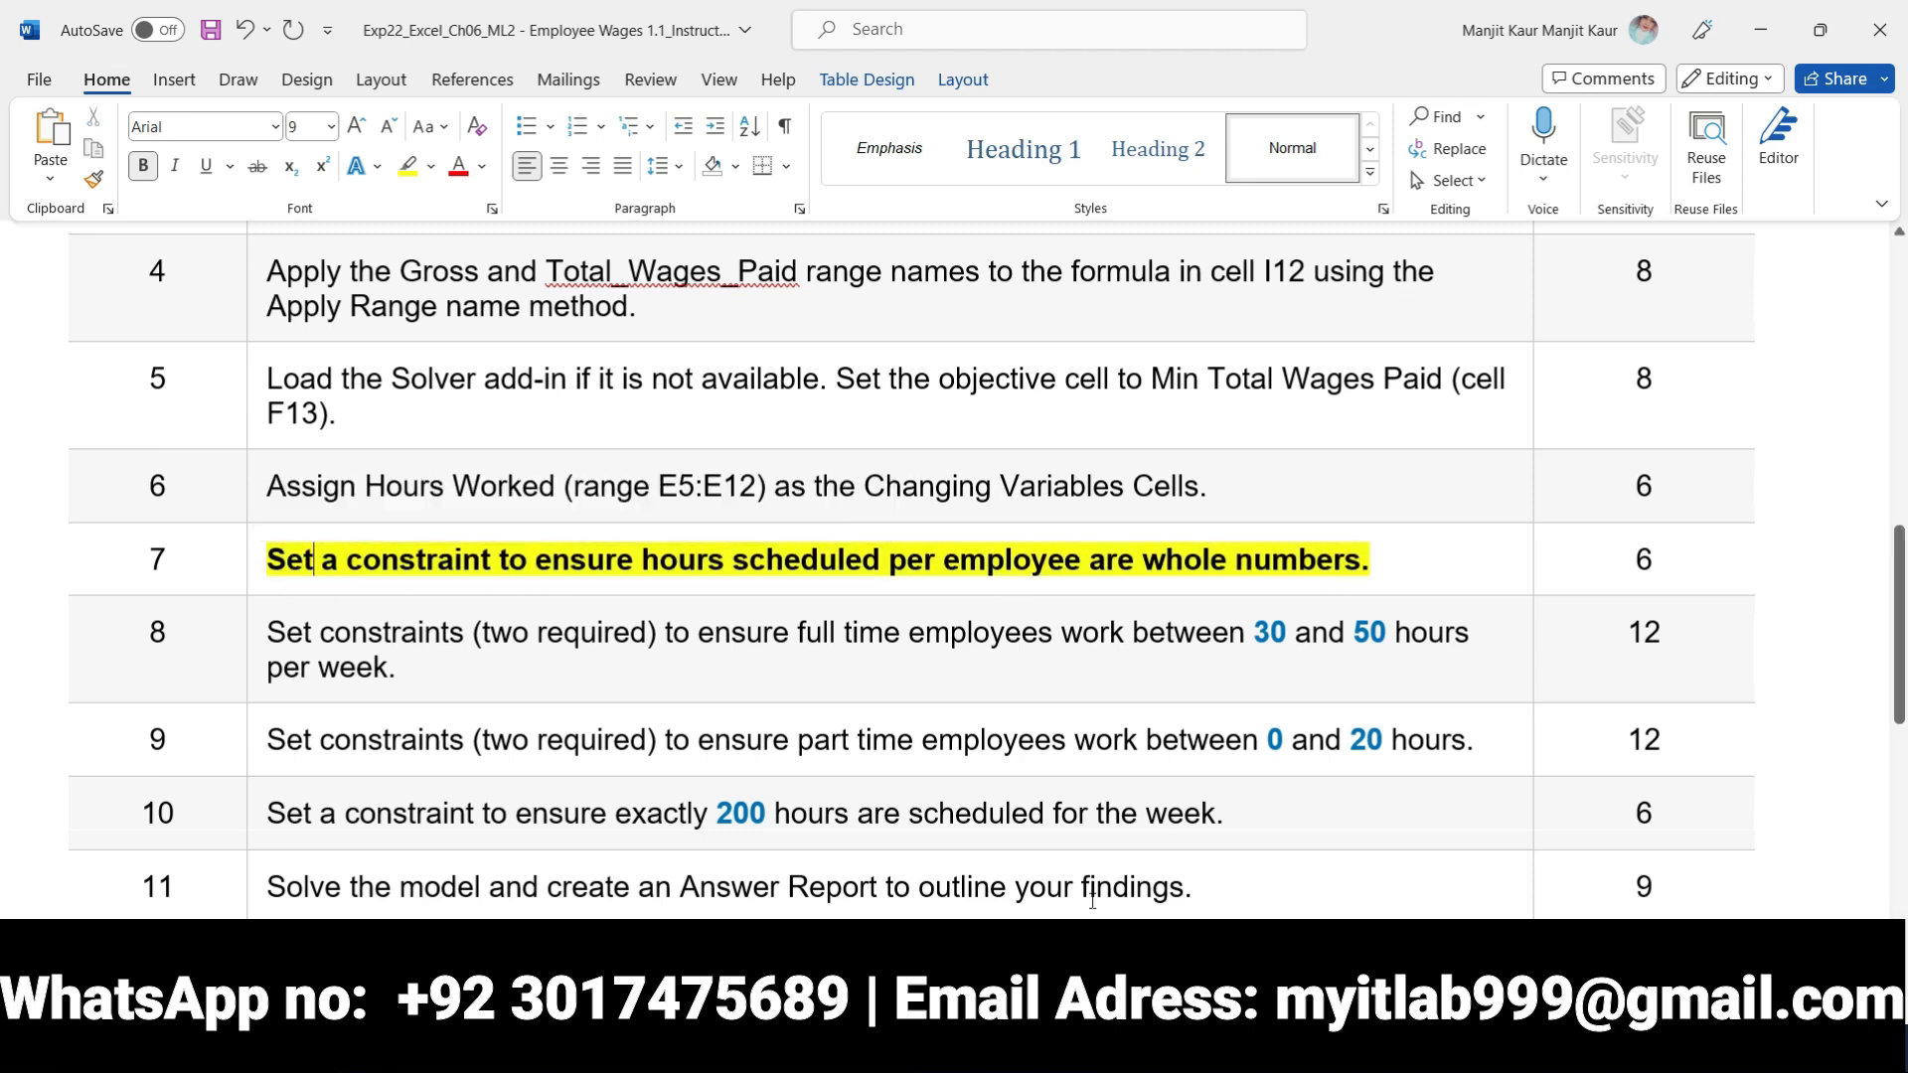
# Switch to Excel, start a new Solver constraint with Hours Worked cell E5 as its reference and check it against step 7 in Word
pyautogui.click(1153, 1045)
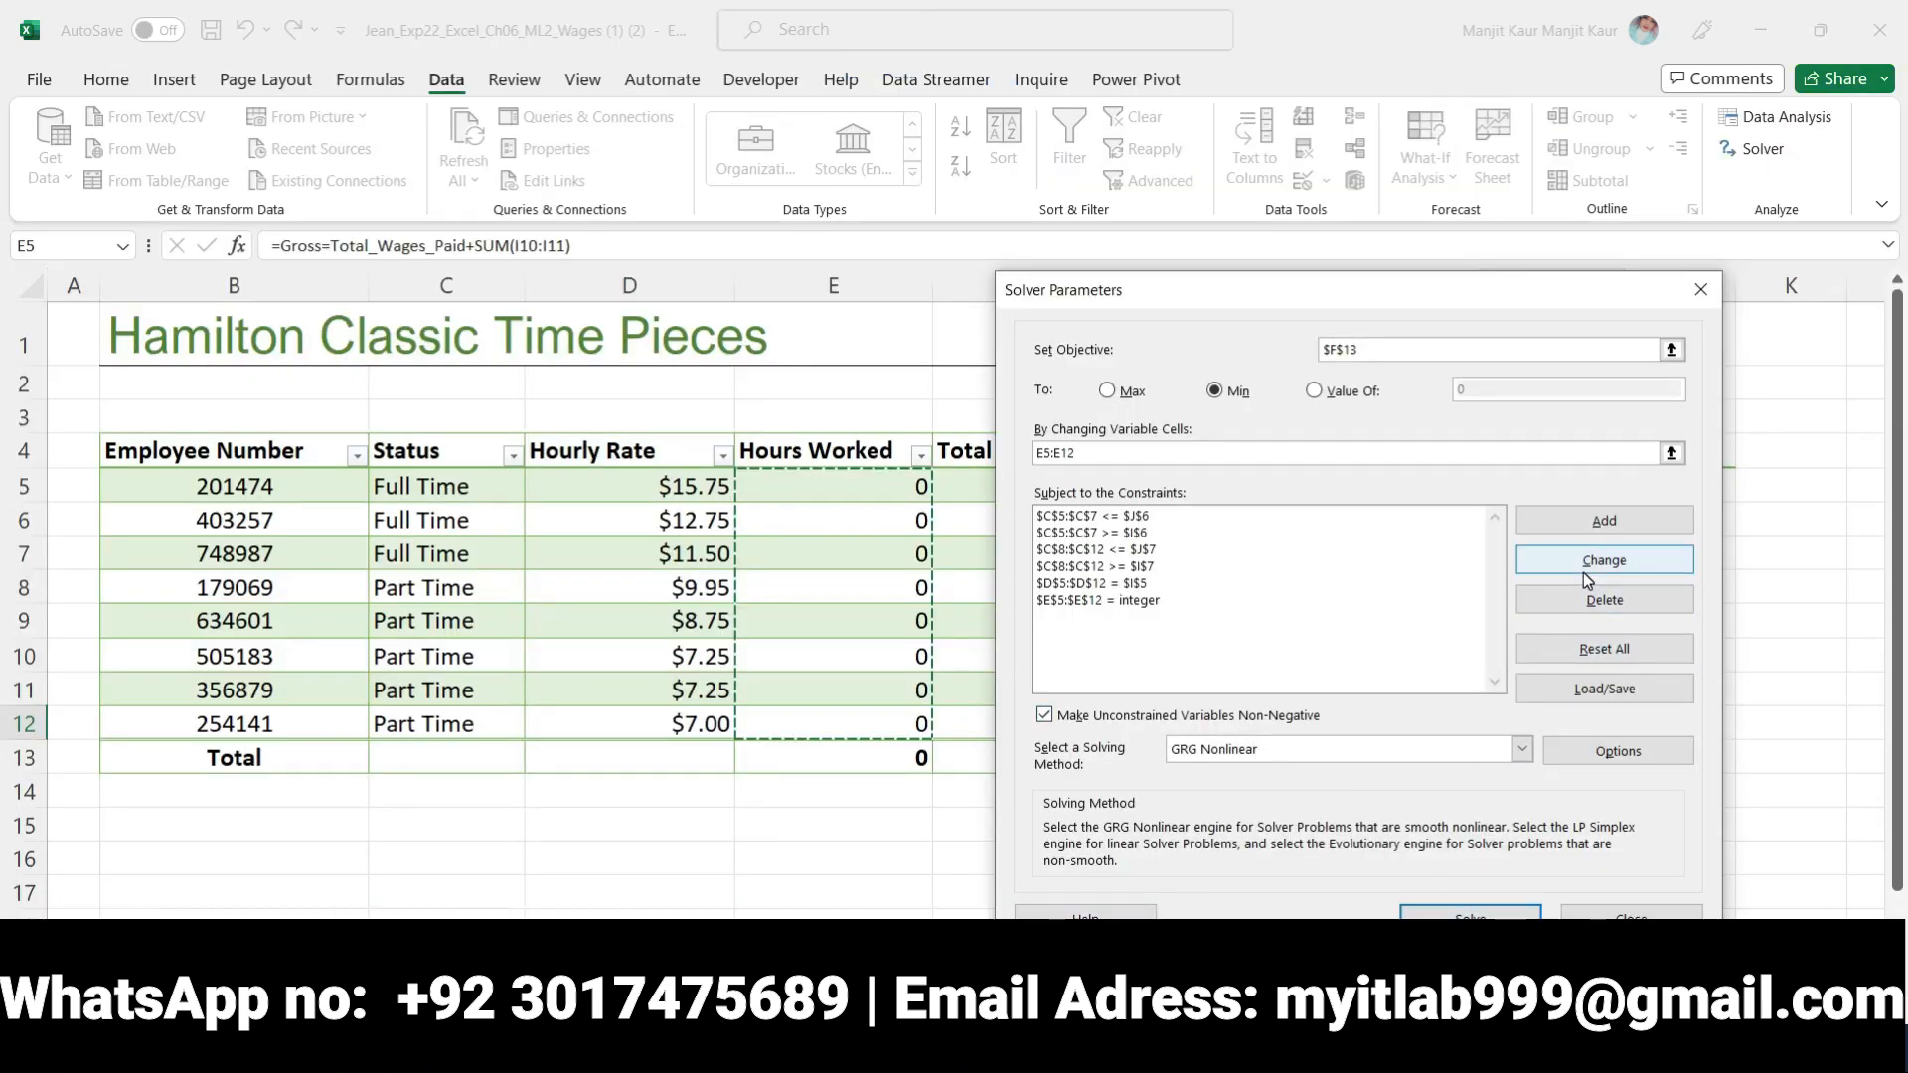
pyautogui.click(1598, 521)
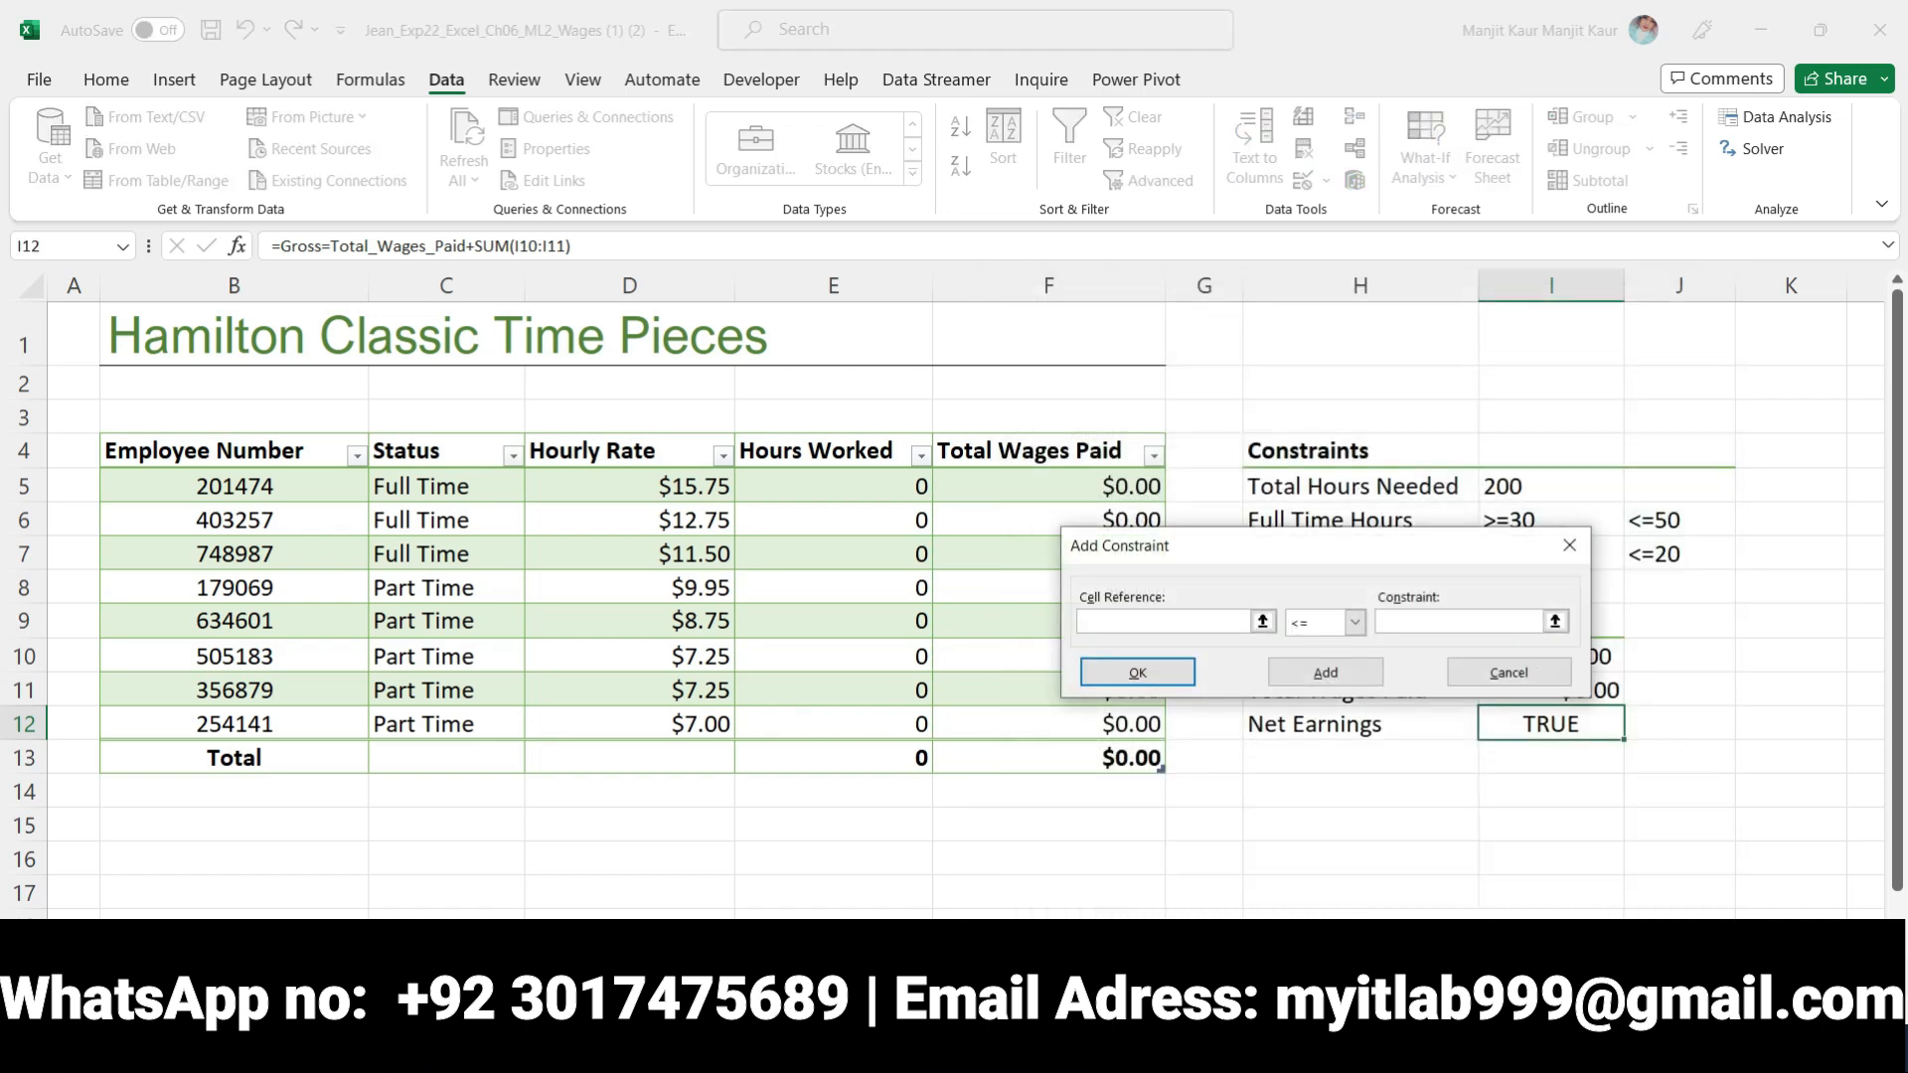
pyautogui.hotkey('alt', 'Tab')
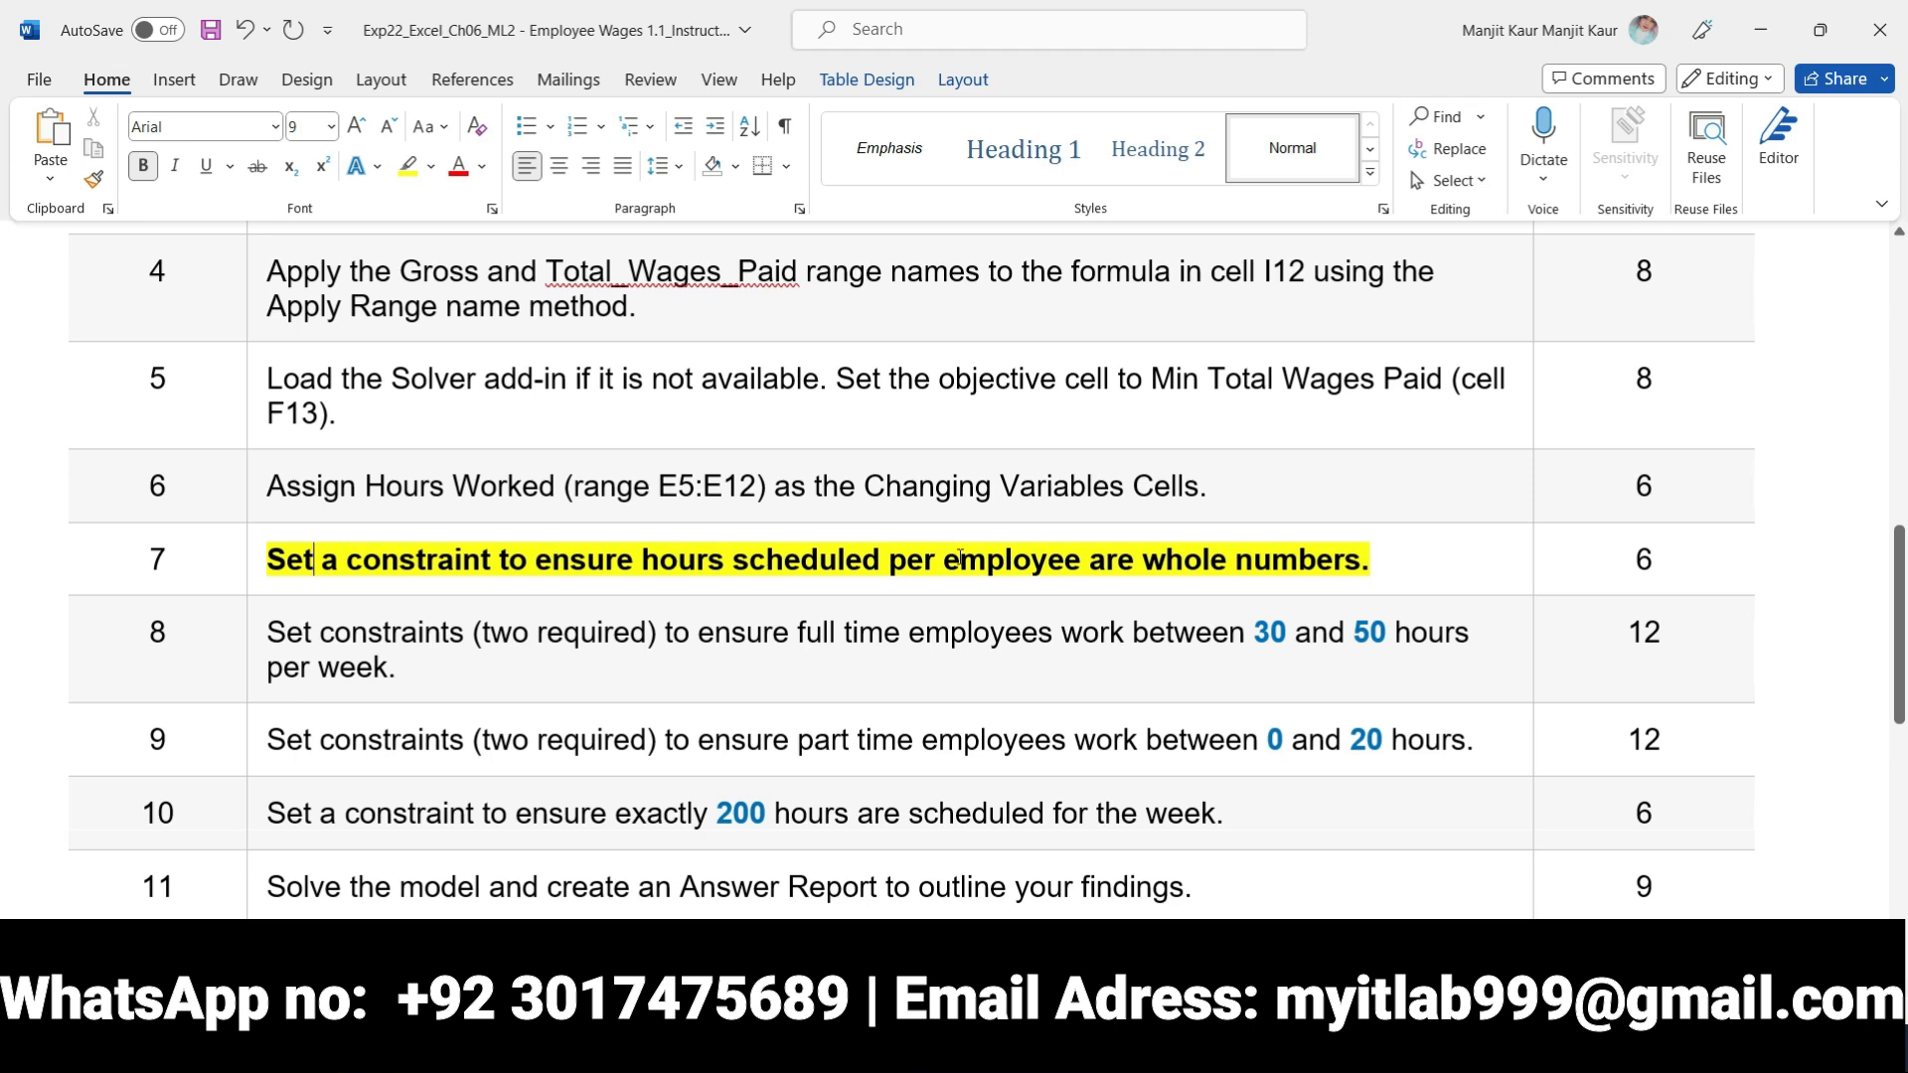
pyautogui.hotkey('alt', 'Tab')
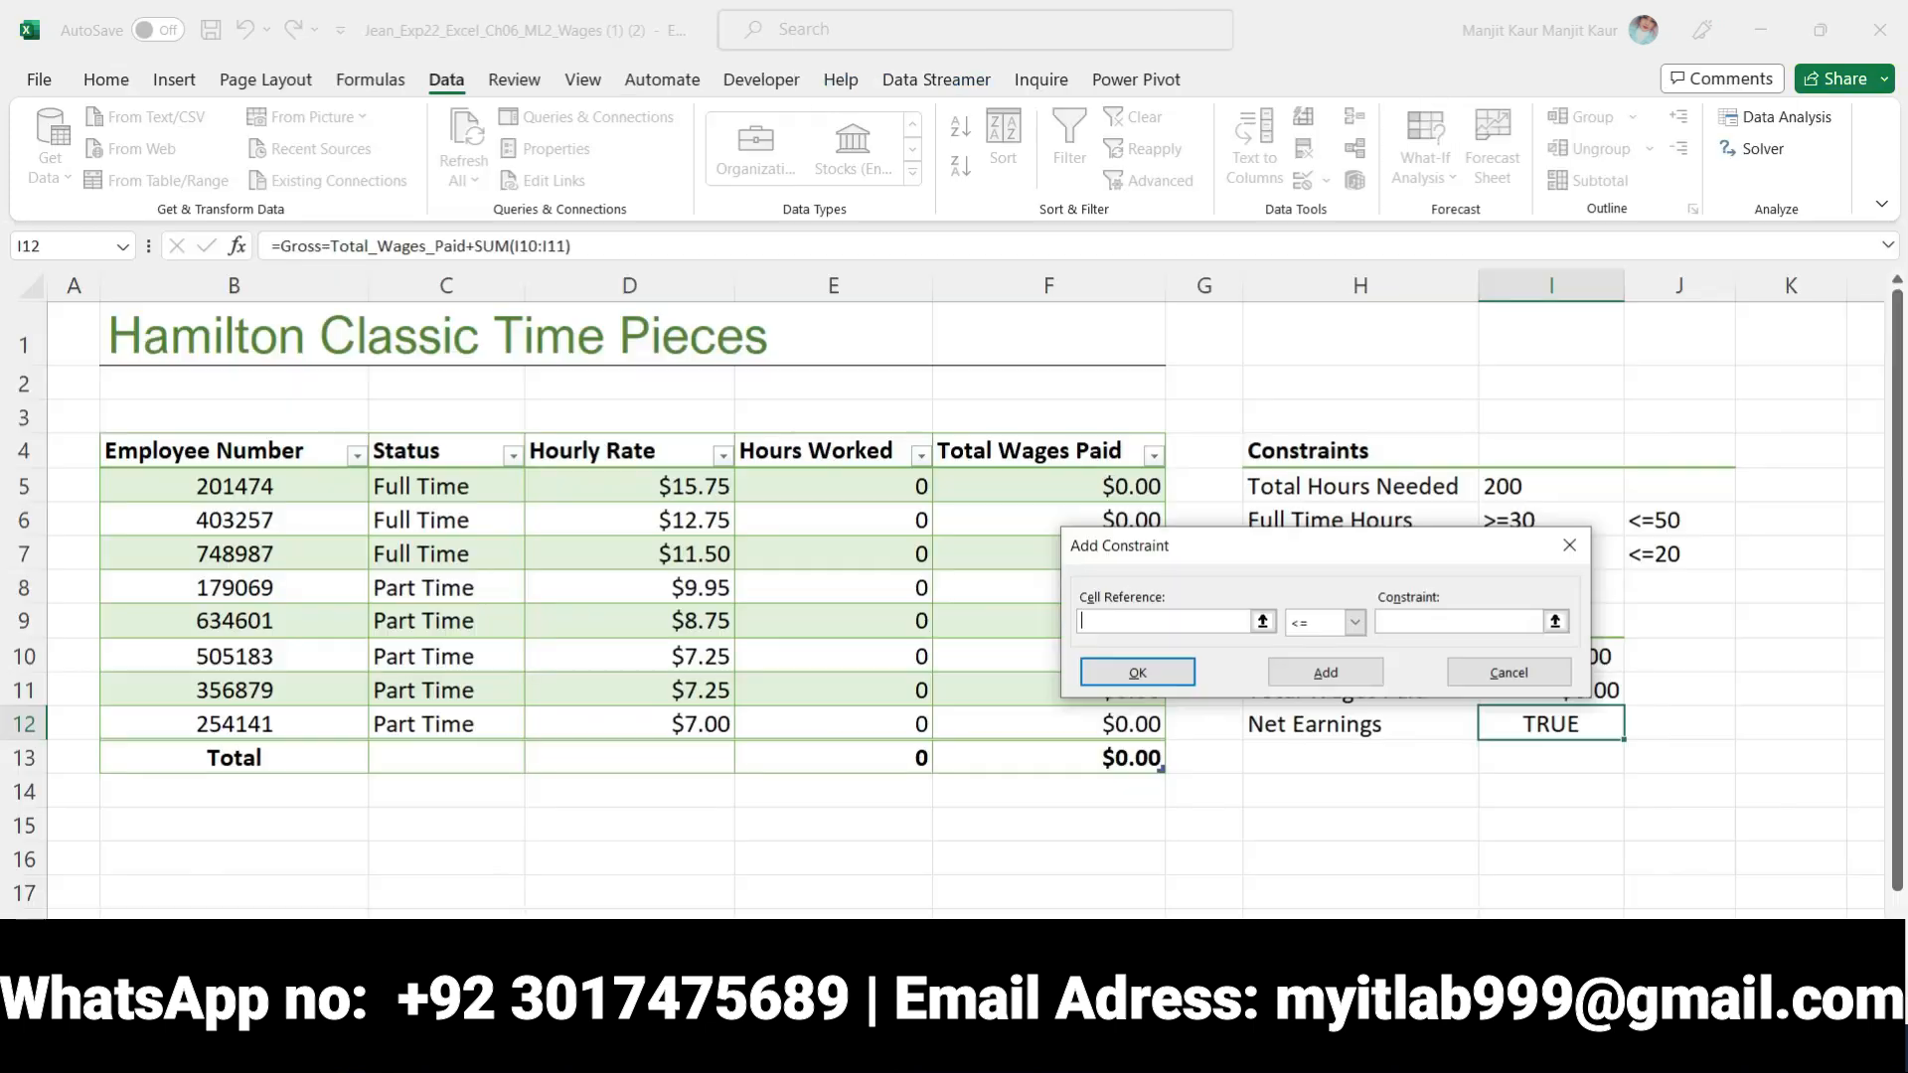
pyautogui.moveTo(1297, 549); pyautogui.dragTo(1127, 871)
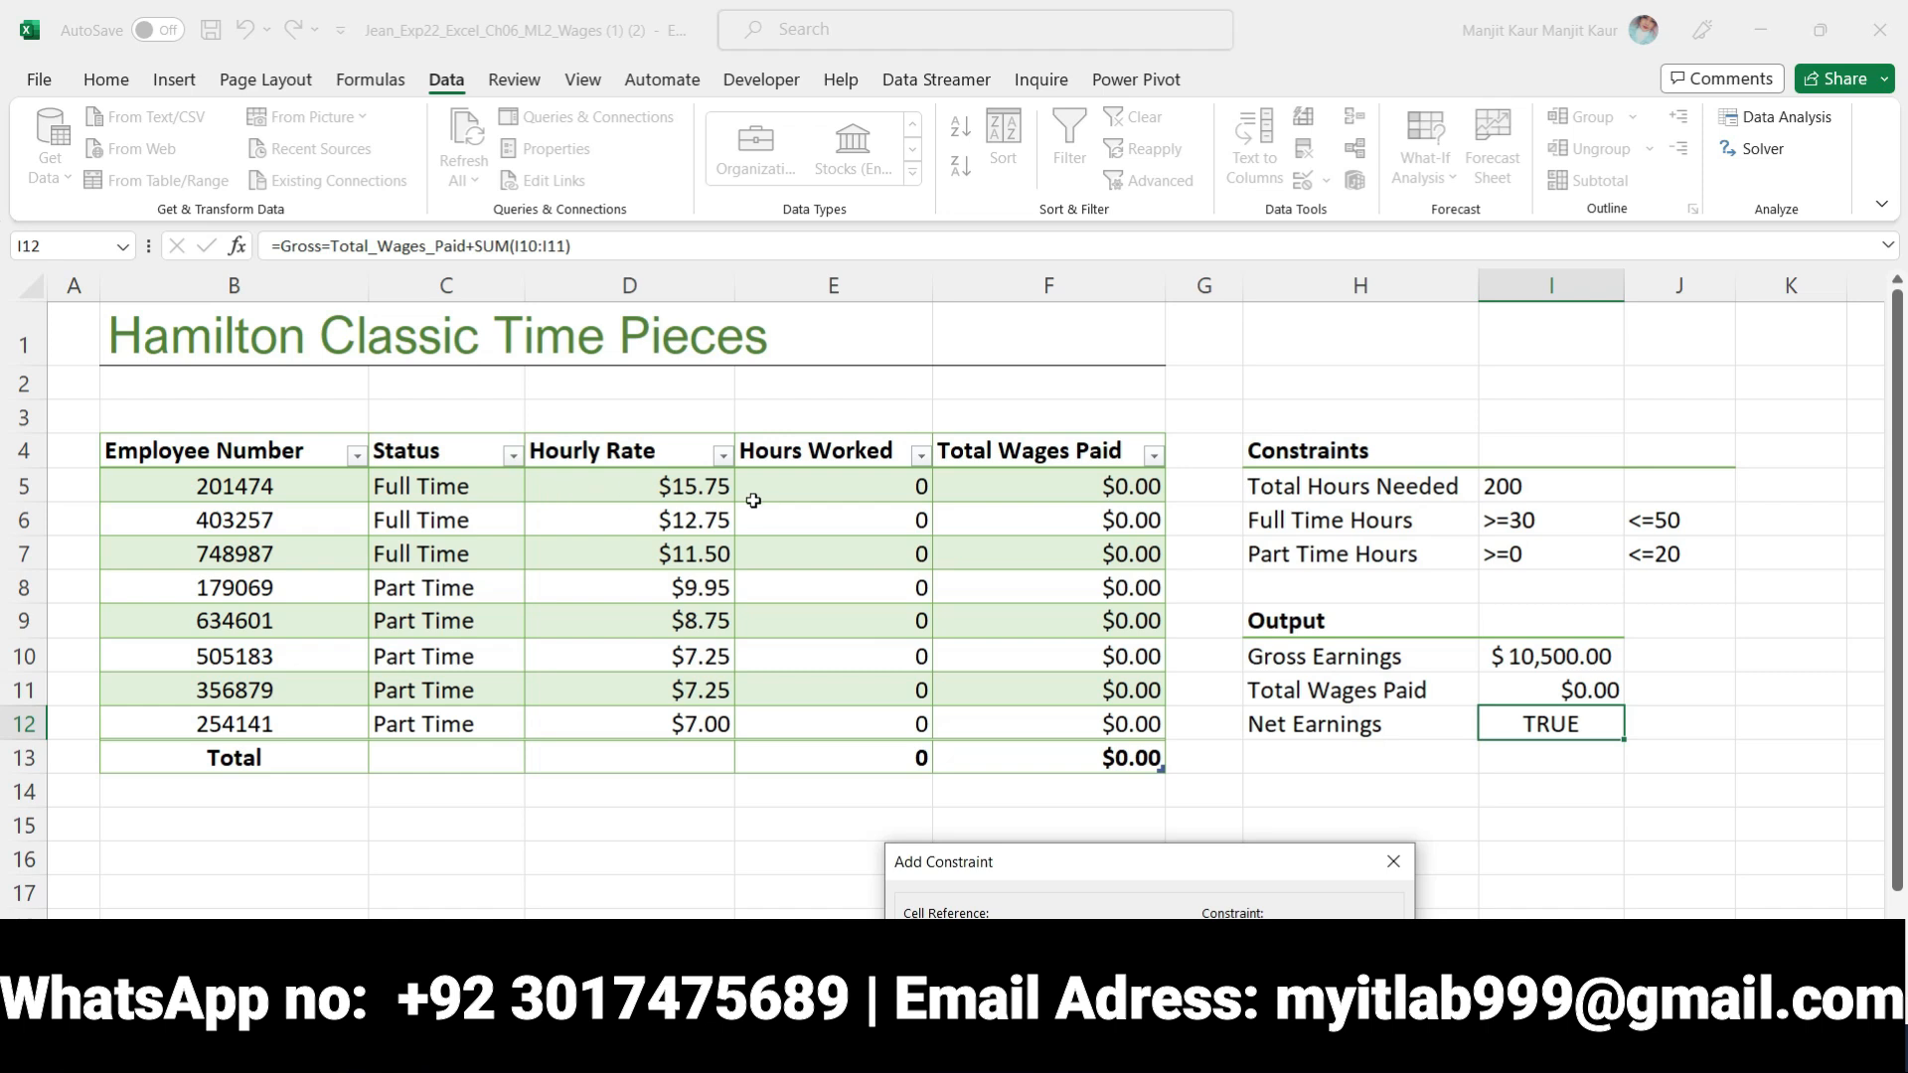
pyautogui.click(808, 486)
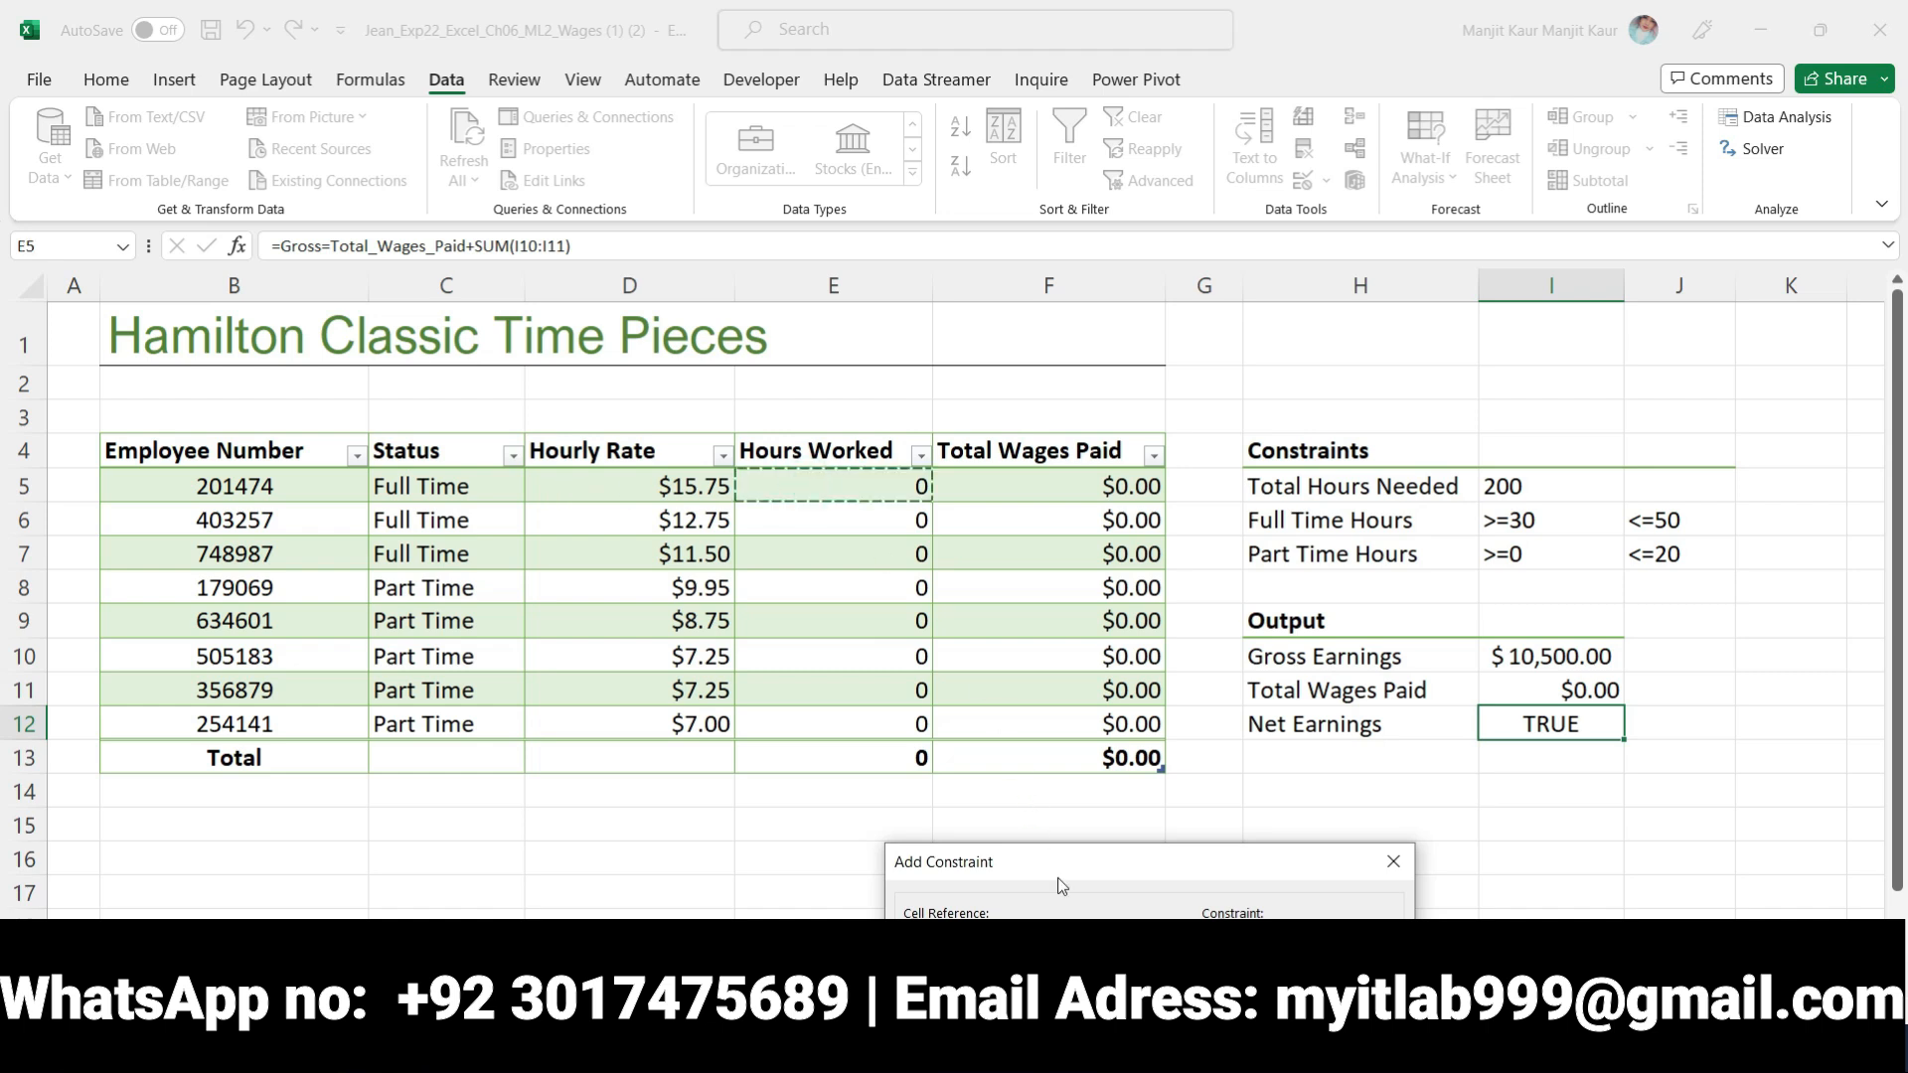
pyautogui.moveTo(1090, 872); pyautogui.dragTo(1124, 698)
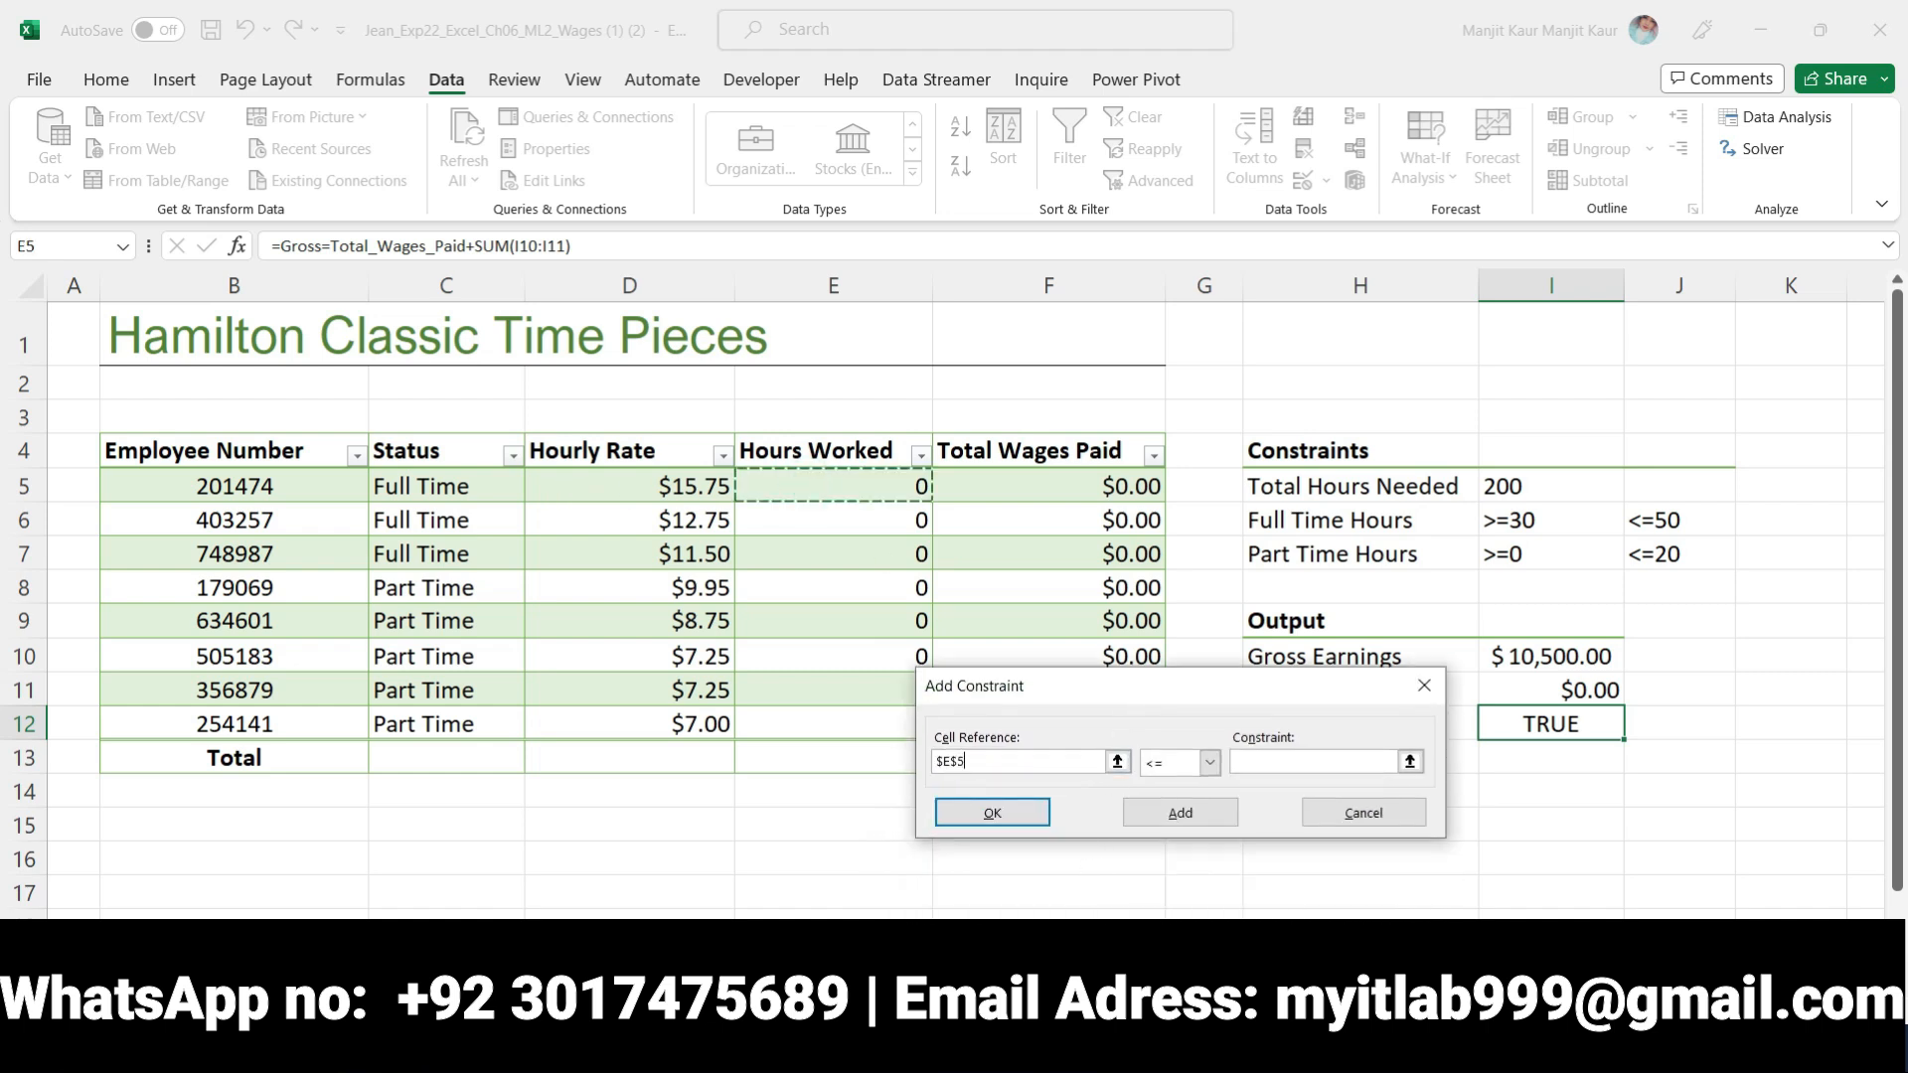
pyautogui.hotkey('alt', 'Tab')
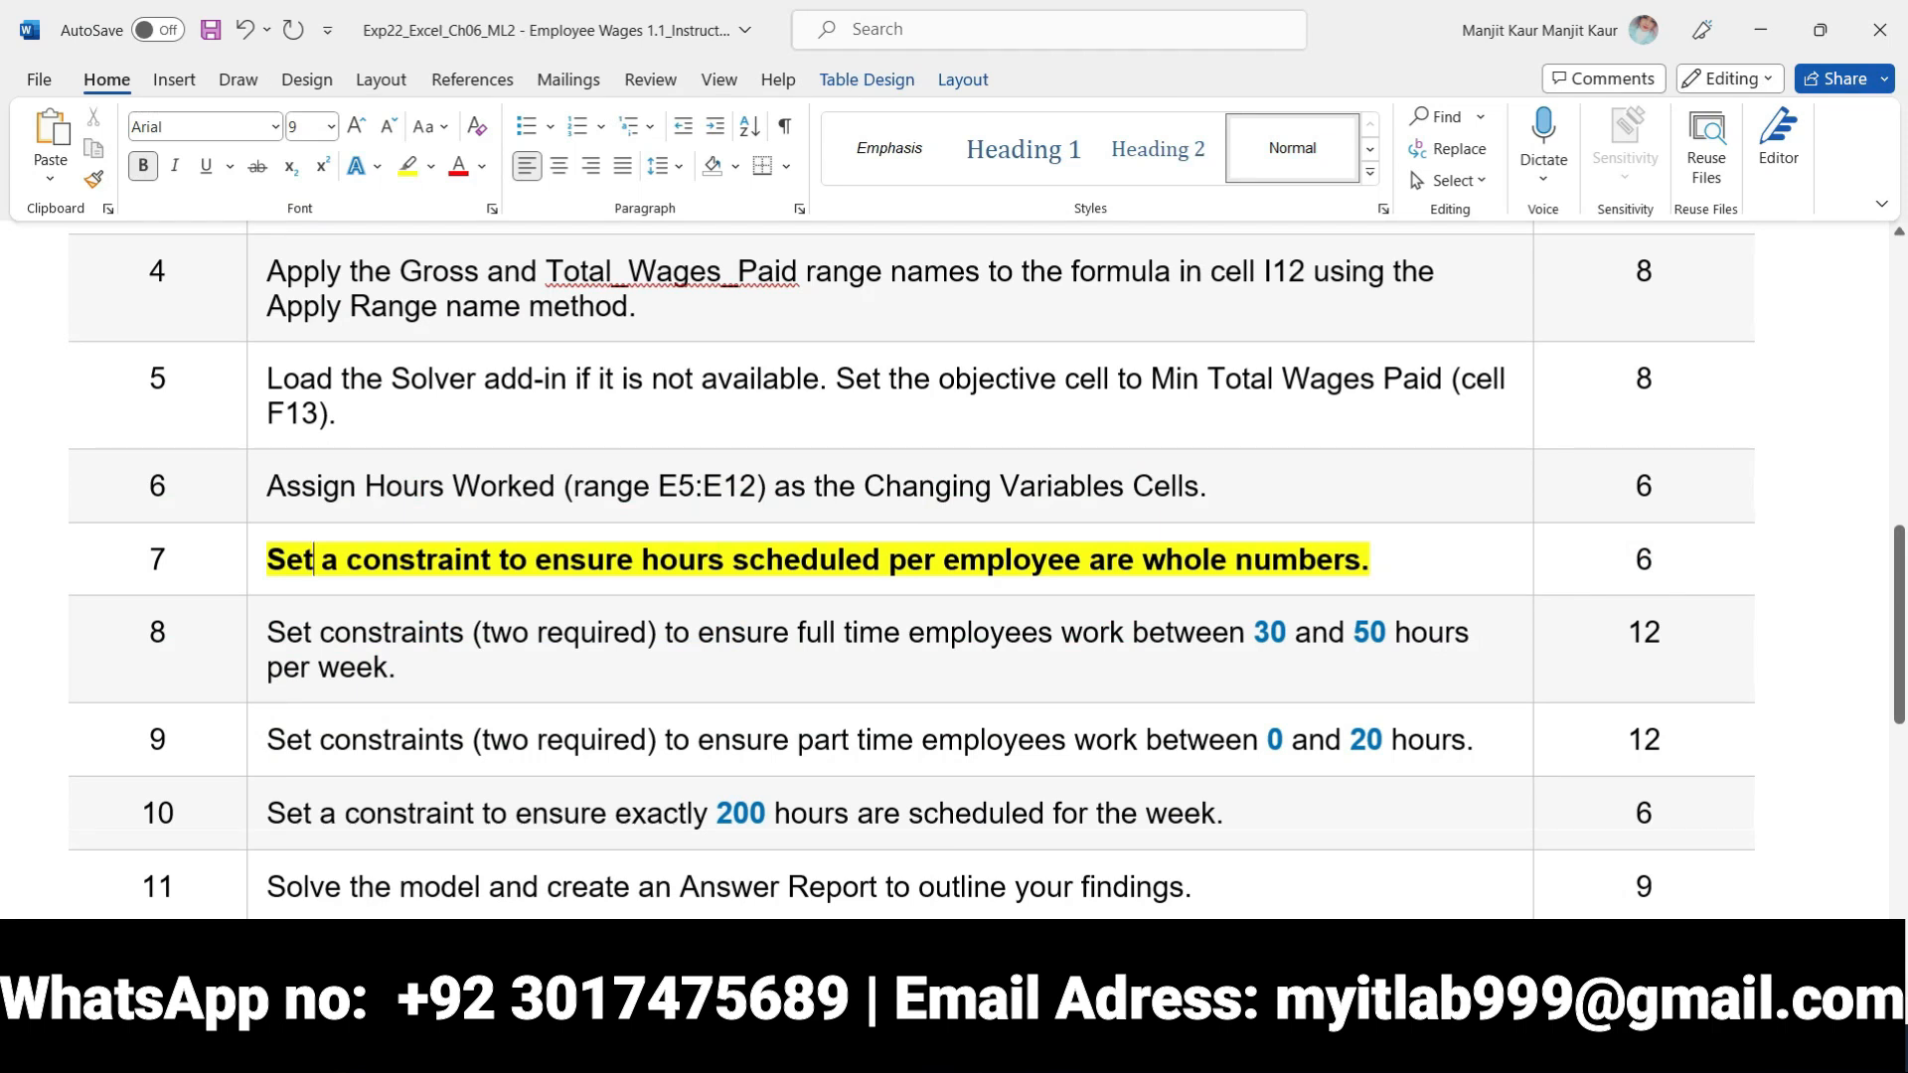
pyautogui.hotkey('alt', 'Tab')
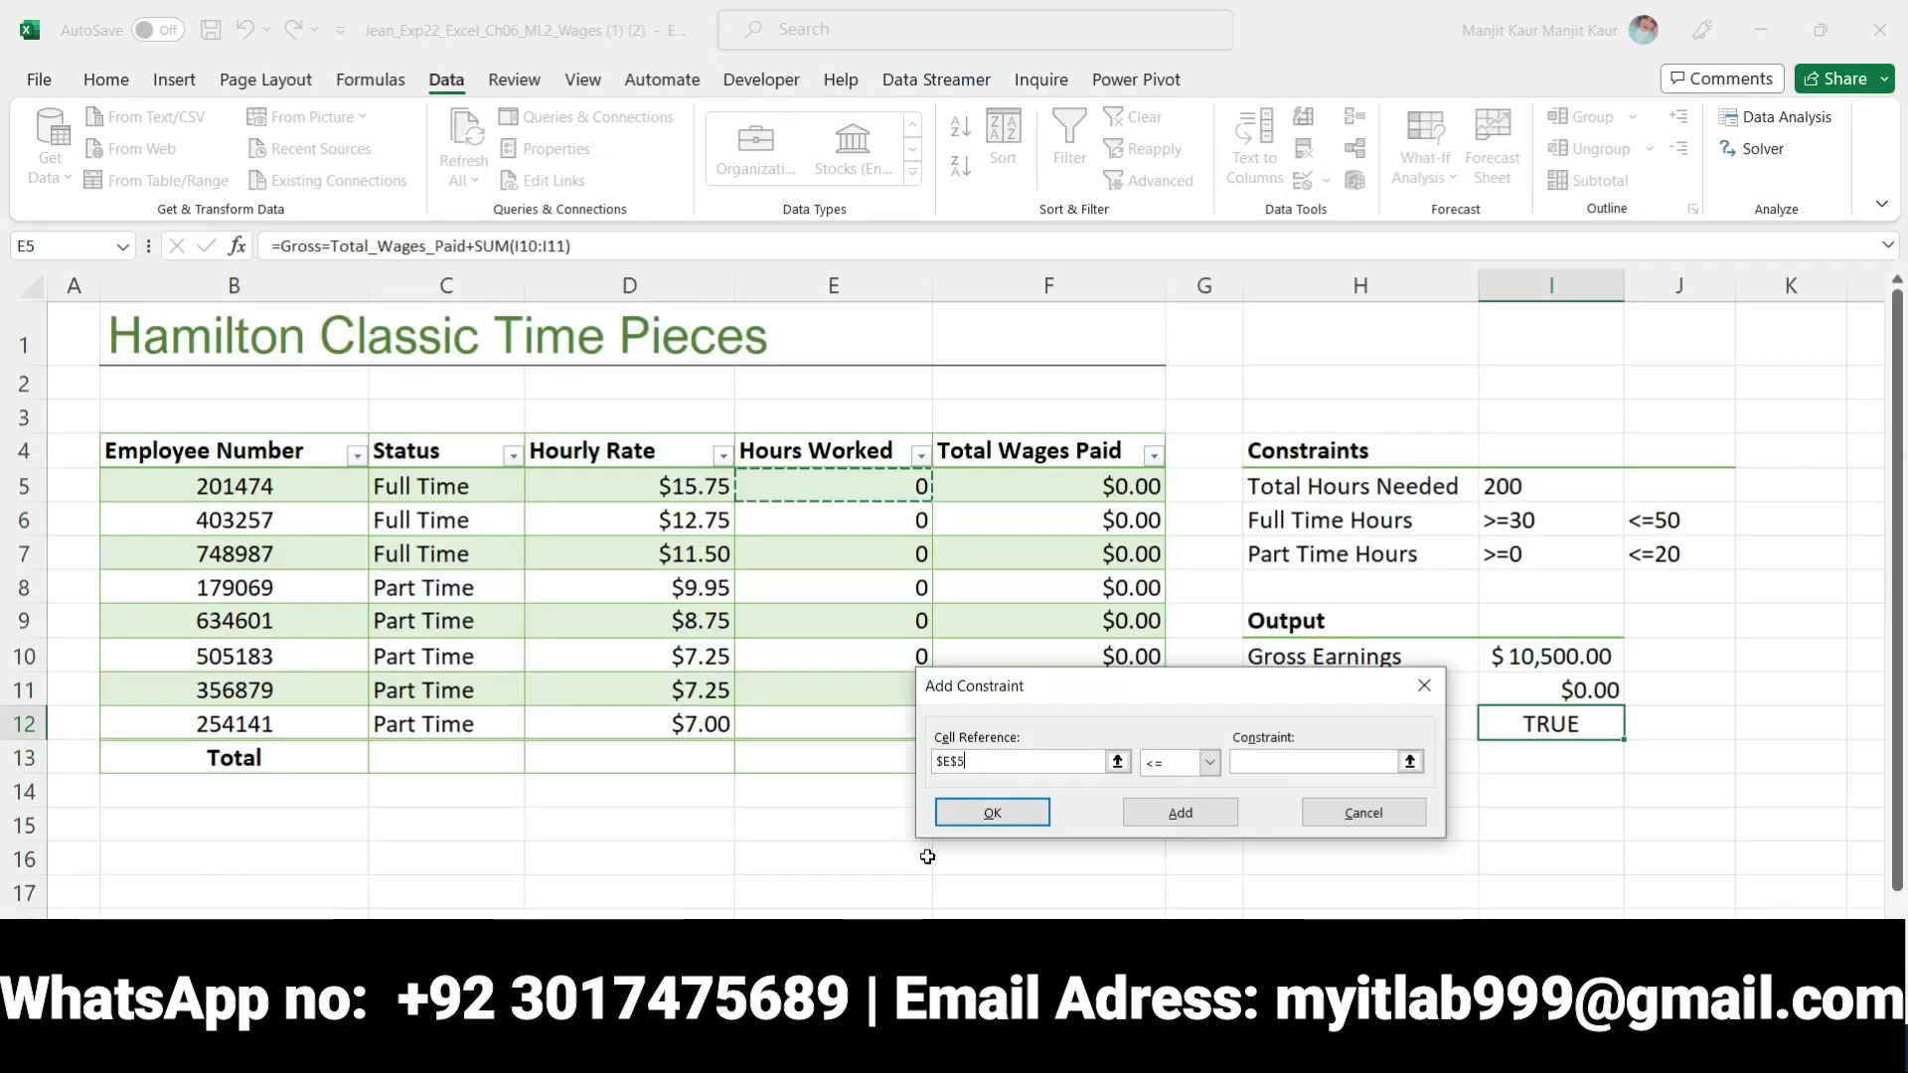
# Replace the new constraint's cell reference with Hourly Rate cell D5
pyautogui.click(648, 482)
pyautogui.click(995, 745)
pyautogui.doubleClick(999, 761)
pyautogui.click(647, 499)
pyautogui.press('BackSpace')
pyautogui.press('BackSpace')
pyautogui.press('BackSpace')
pyautogui.press('BackSpace')
pyautogui.press('BackSpace')
pyautogui.press('BackSpace')
pyautogui.press('BackSpace')
pyautogui.press('BackSpace')
pyautogui.press('BackSpace')
pyautogui.press('BackSpace')
pyautogui.press('BackSpace')
pyautogui.press('BackSpace')
pyautogui.click(608, 490)
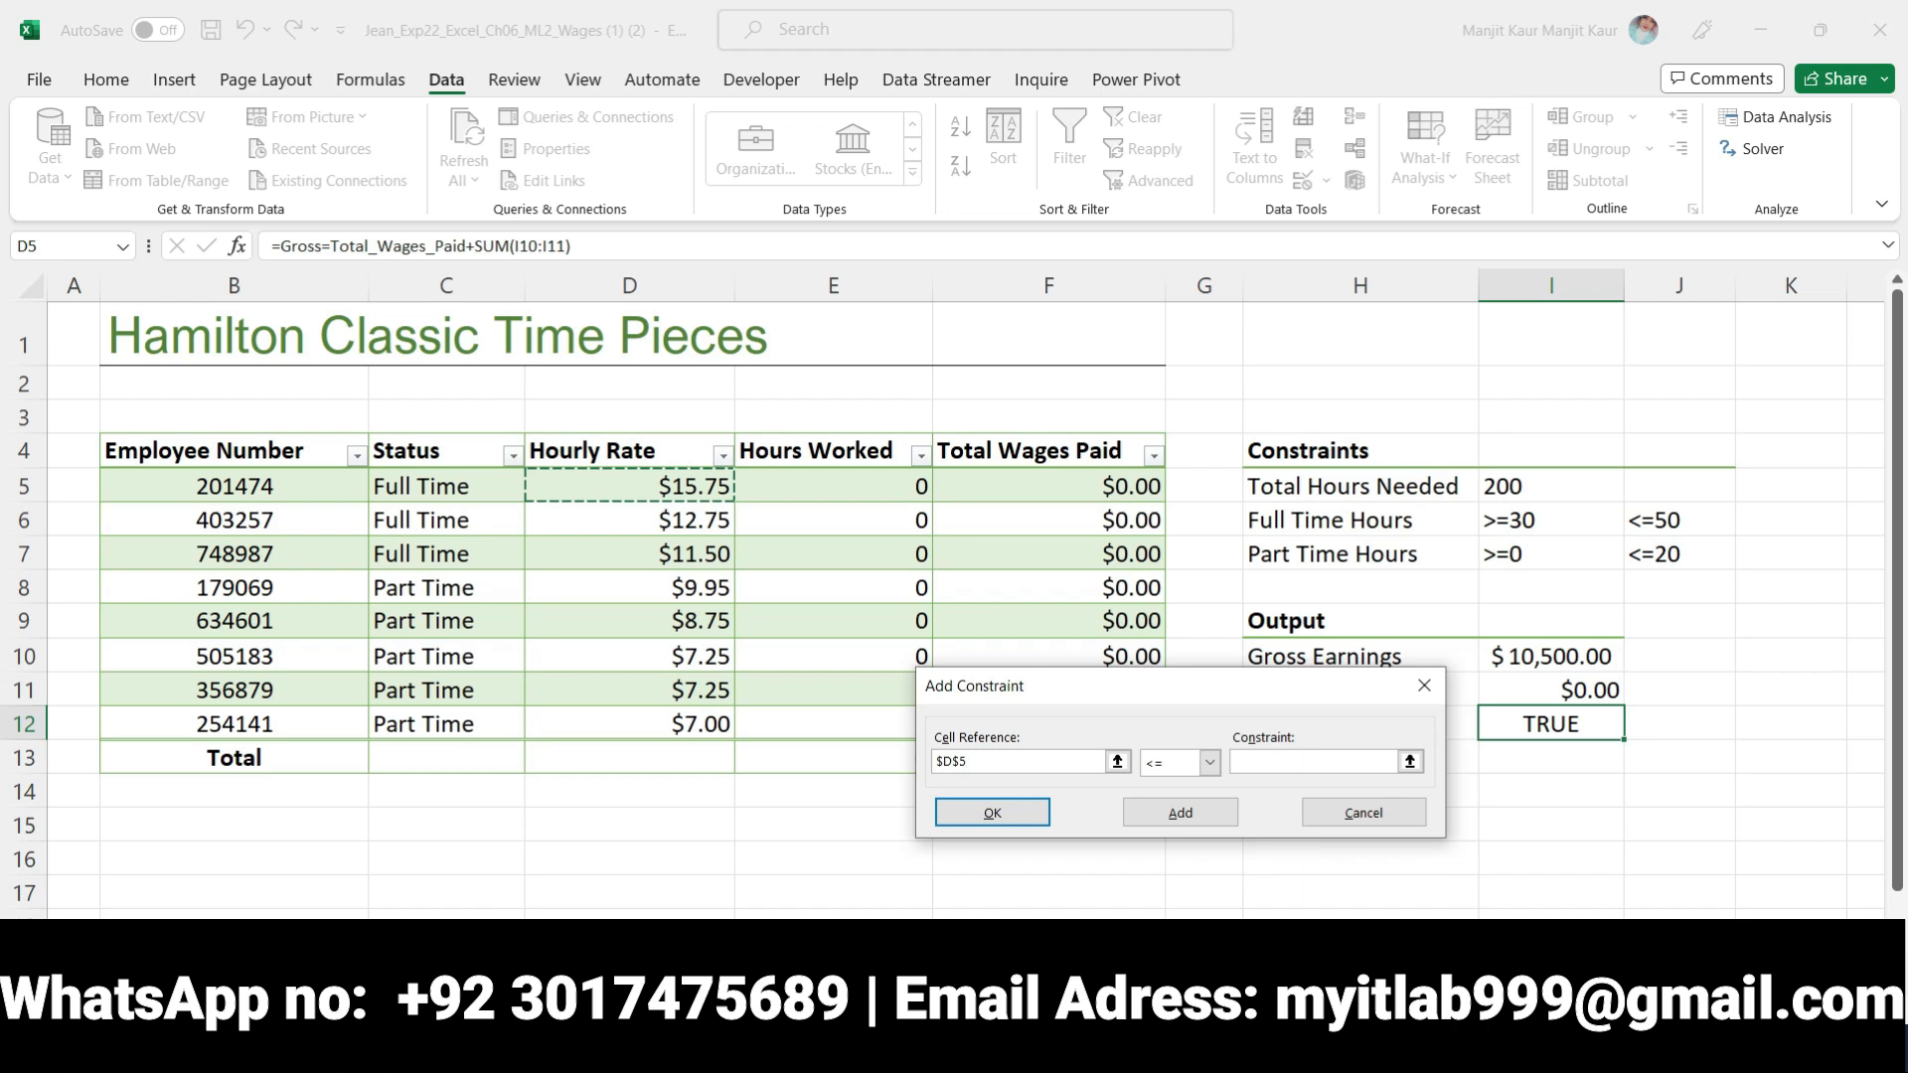
# Reread step 7 in Word, set the constraint type to int in Excel and try to add it for D5
pyautogui.hotkey('alt', 'Tab')
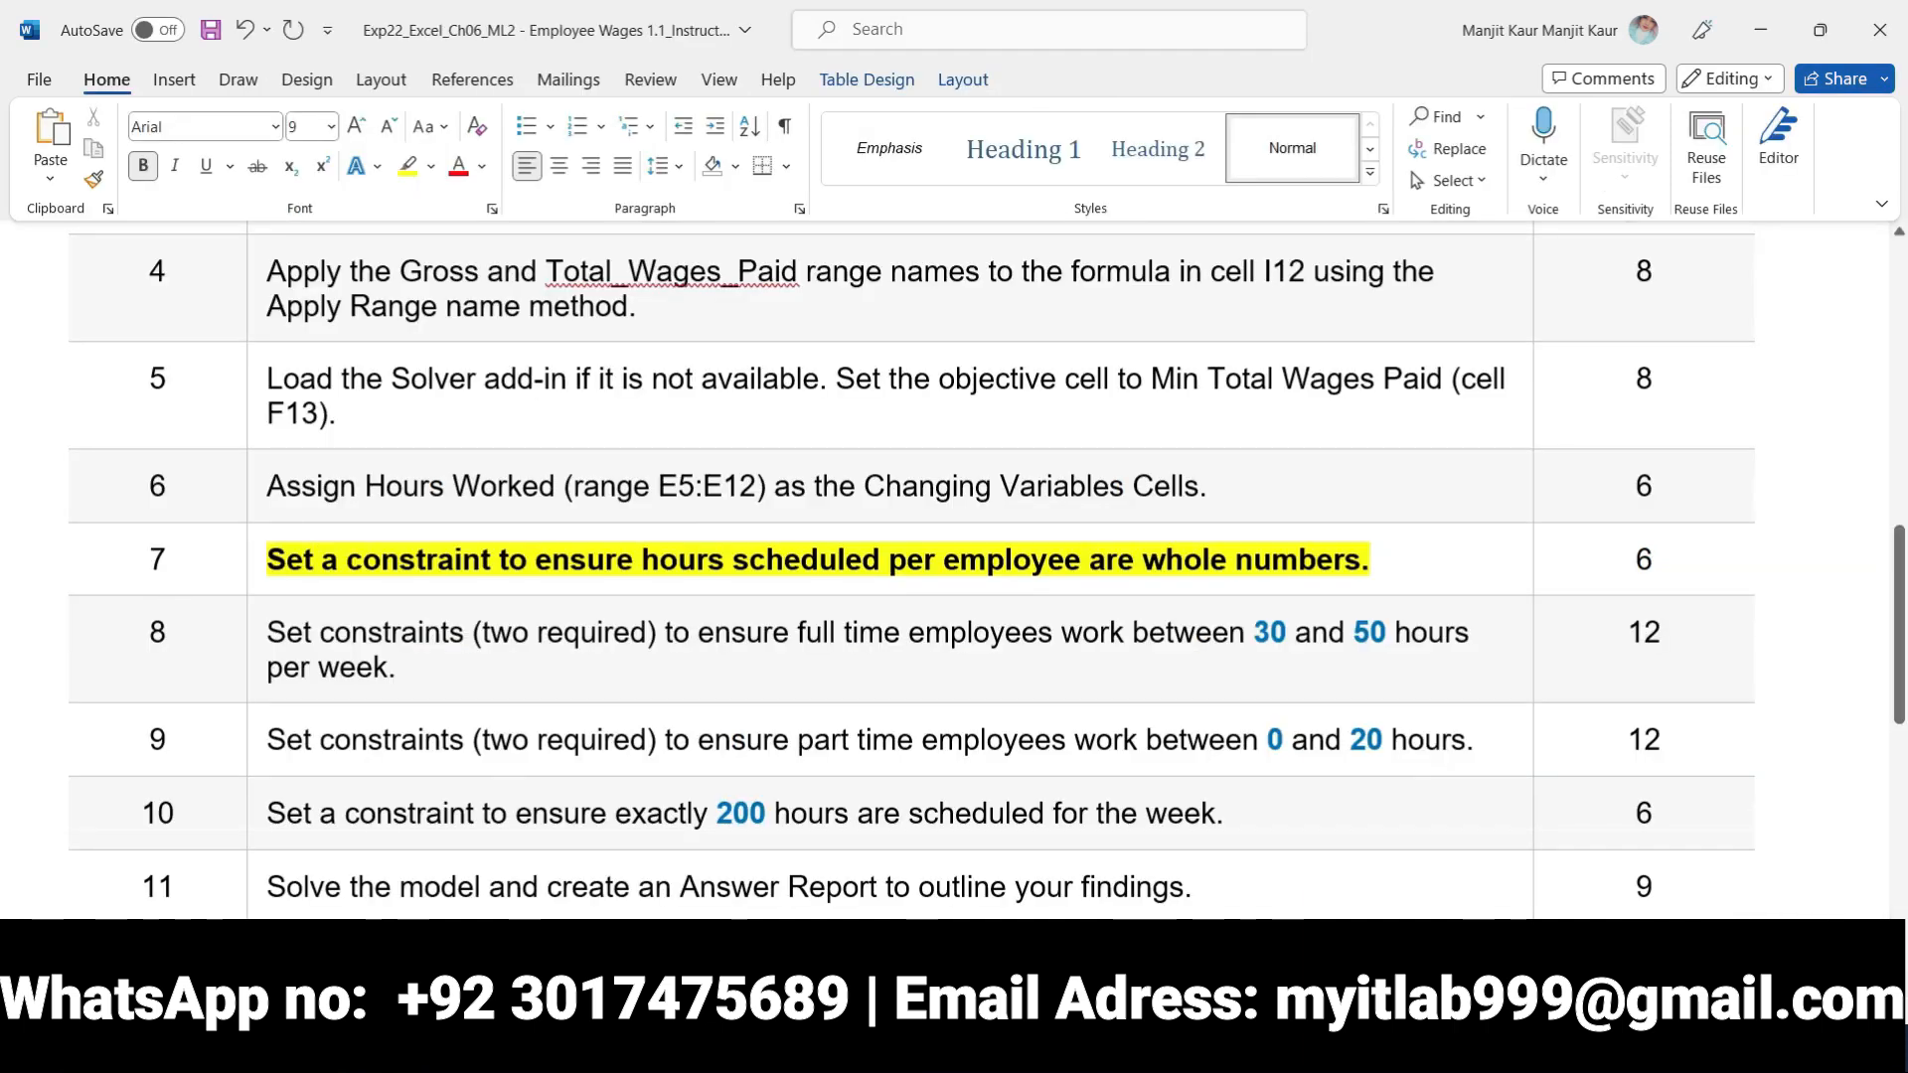
pyautogui.moveTo(942, 1048)
pyautogui.hotkey('alt', 'Tab')
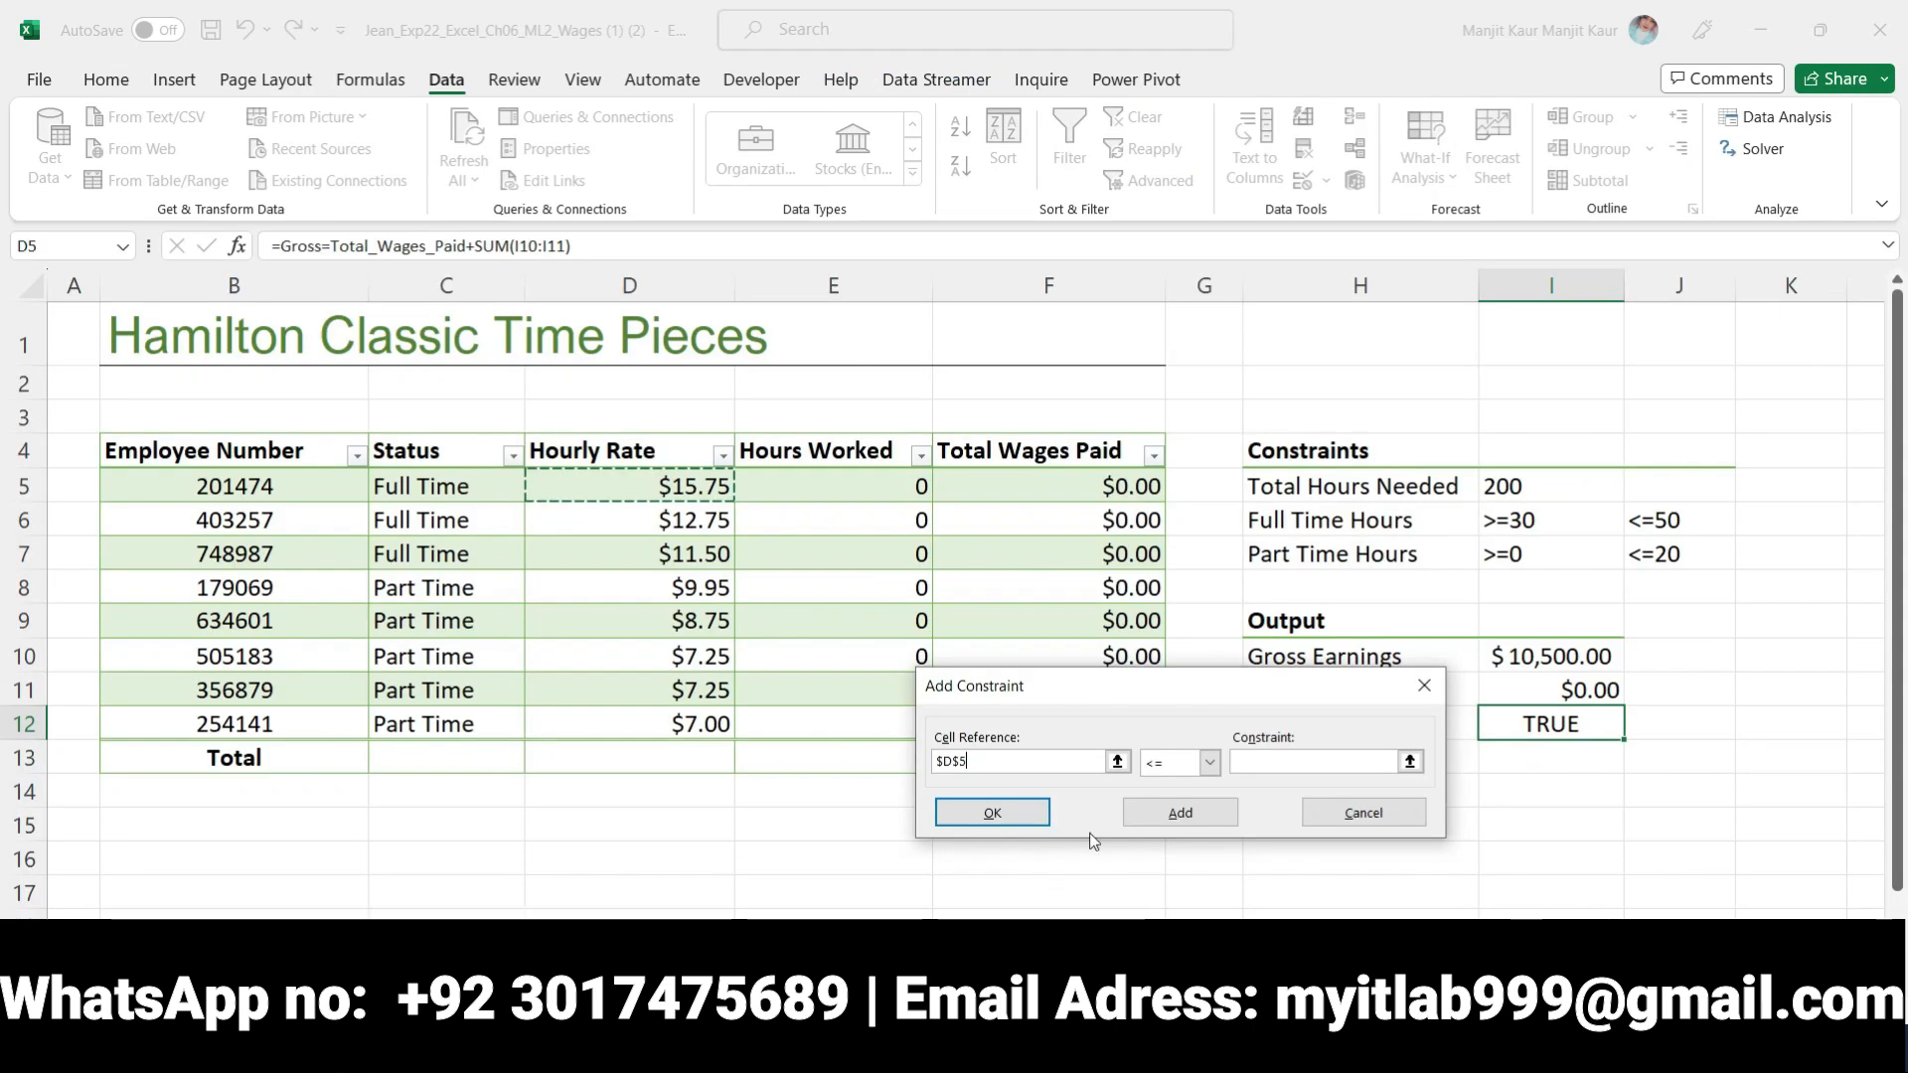
pyautogui.click(1209, 762)
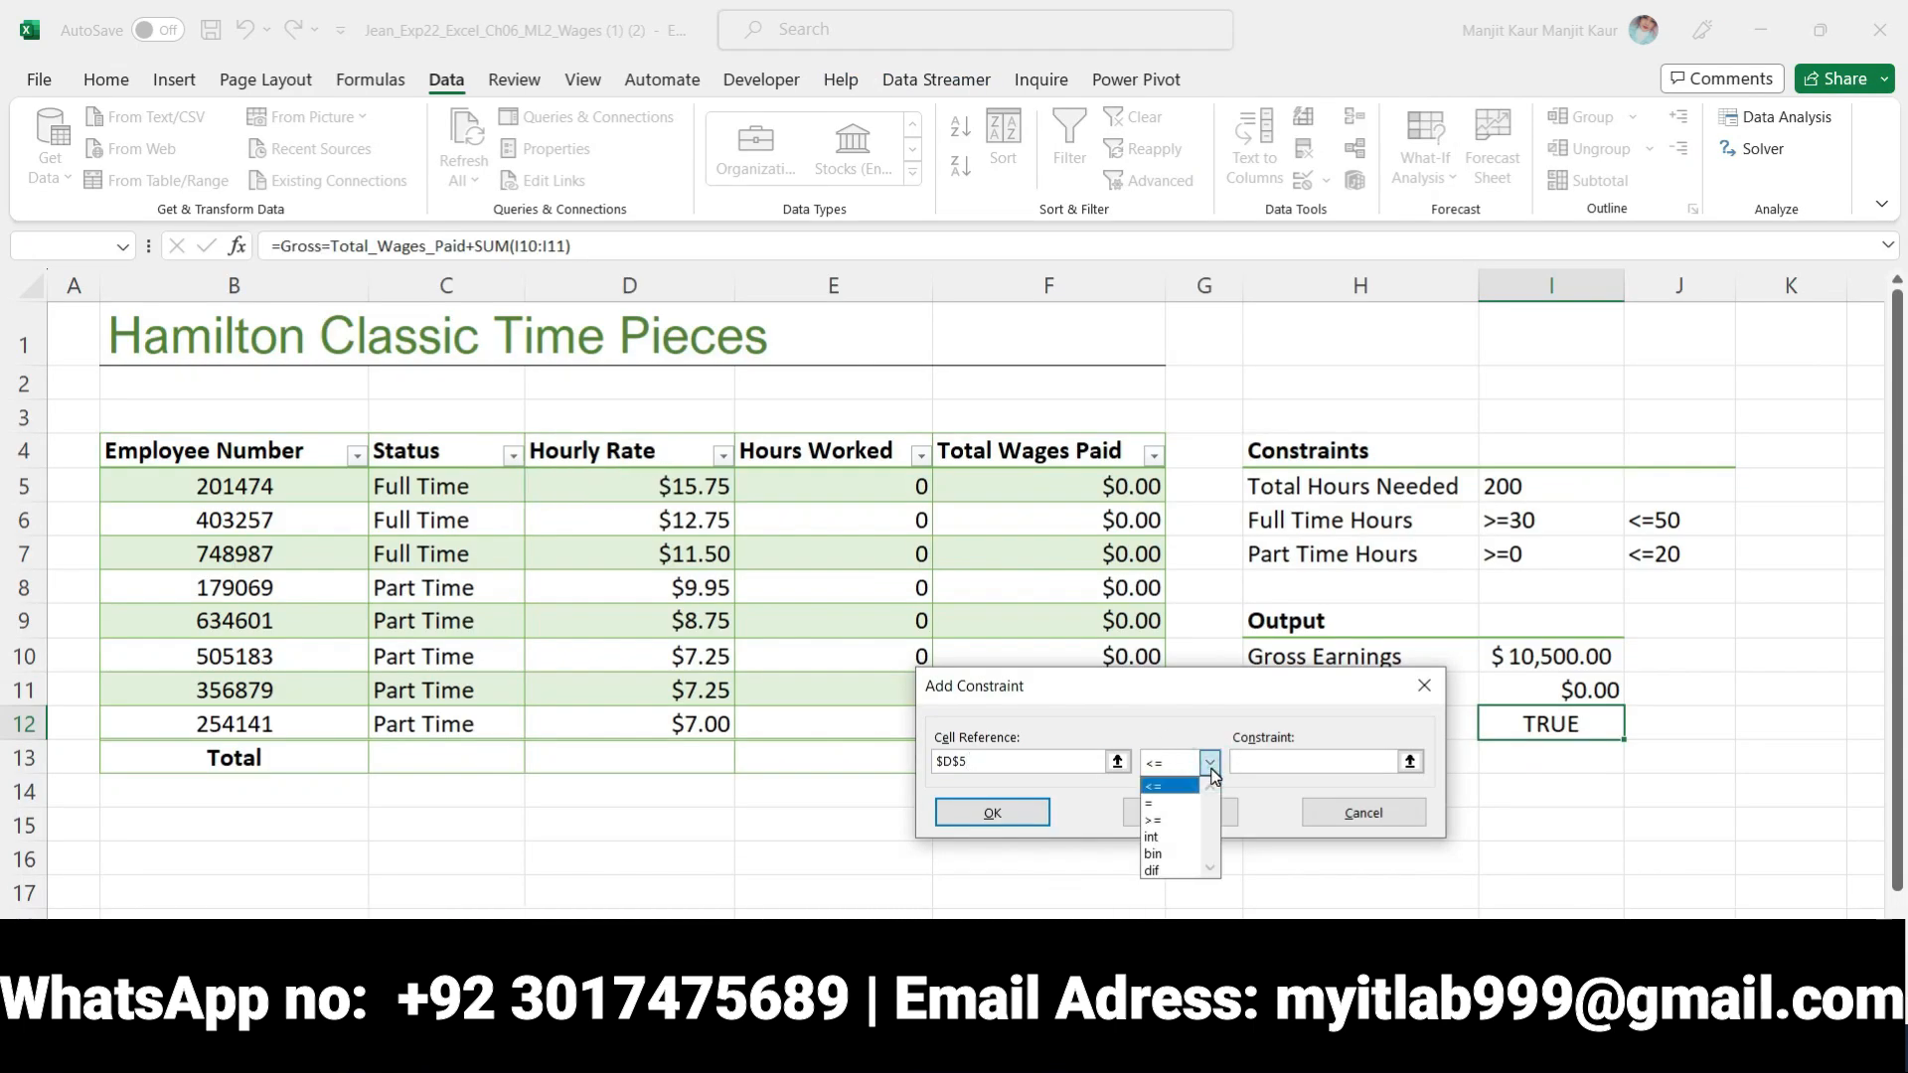
pyautogui.click(1164, 838)
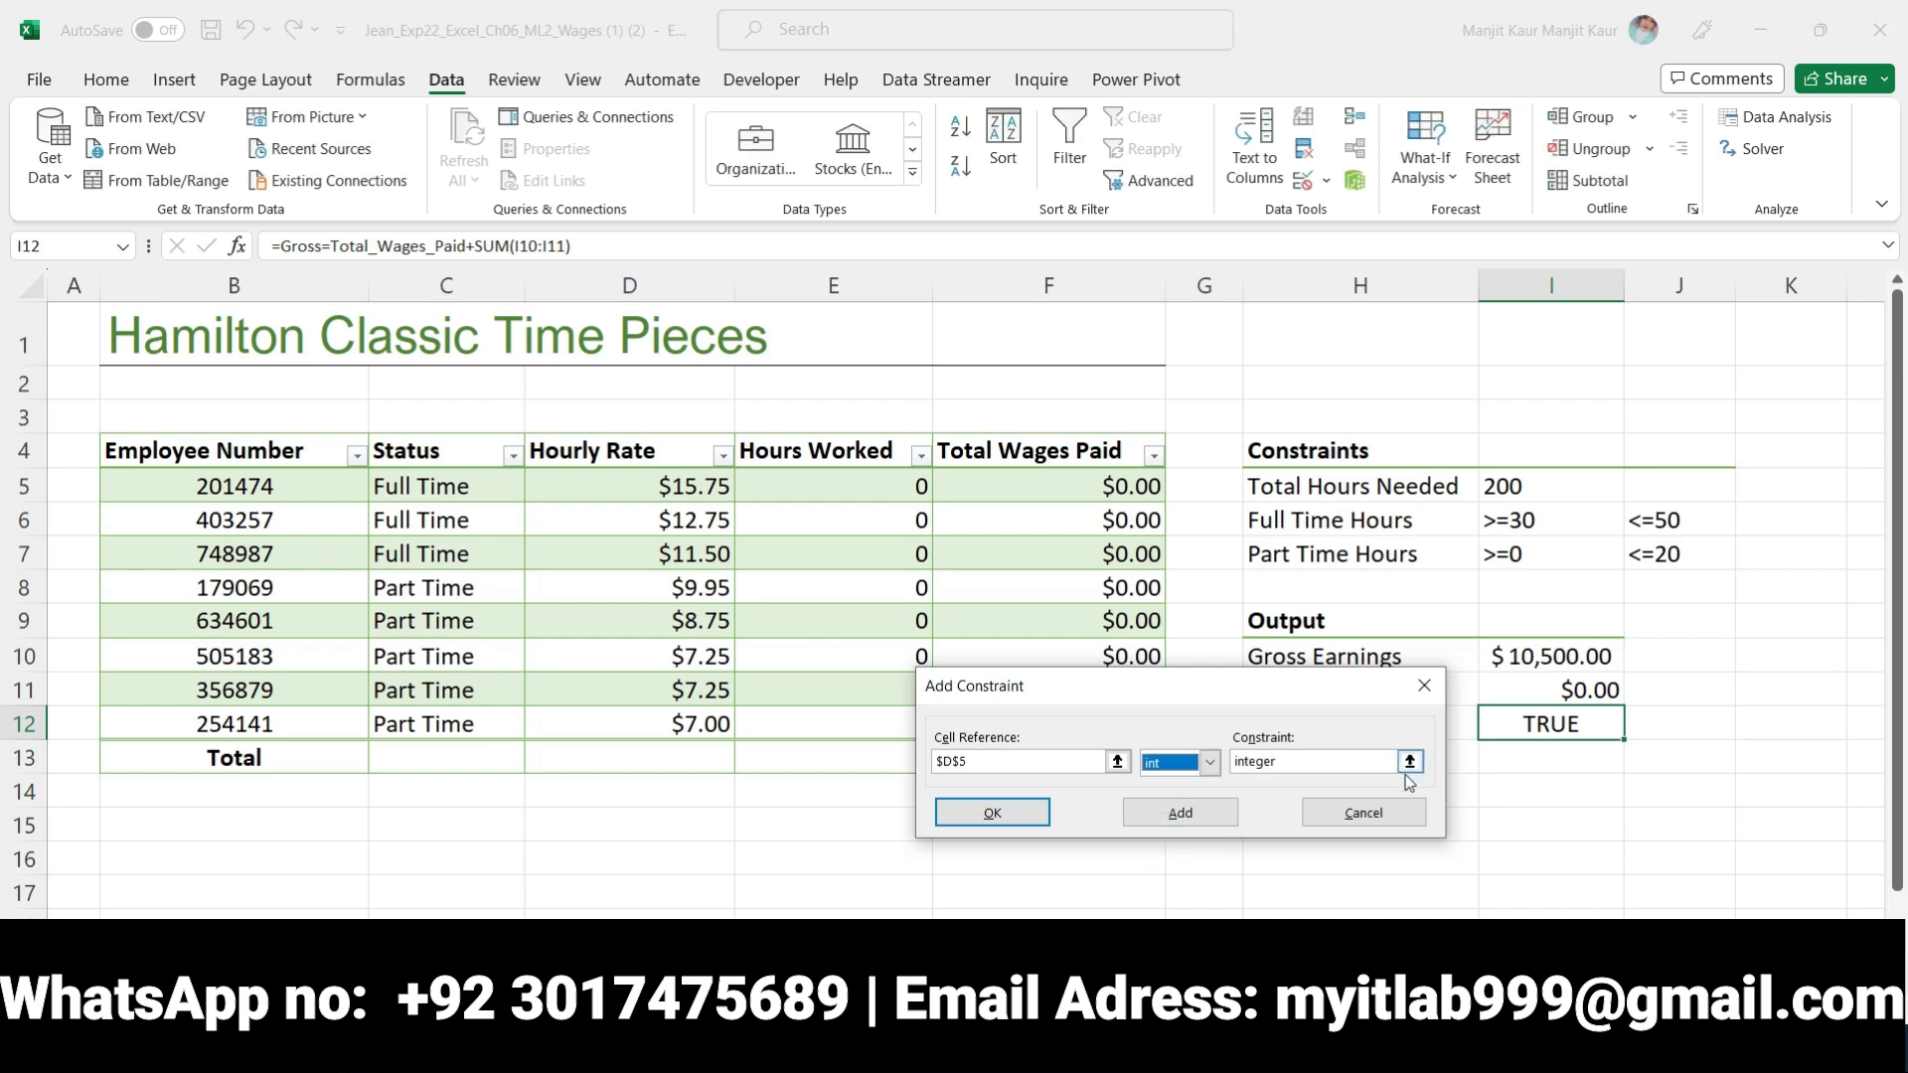
pyautogui.click(1182, 814)
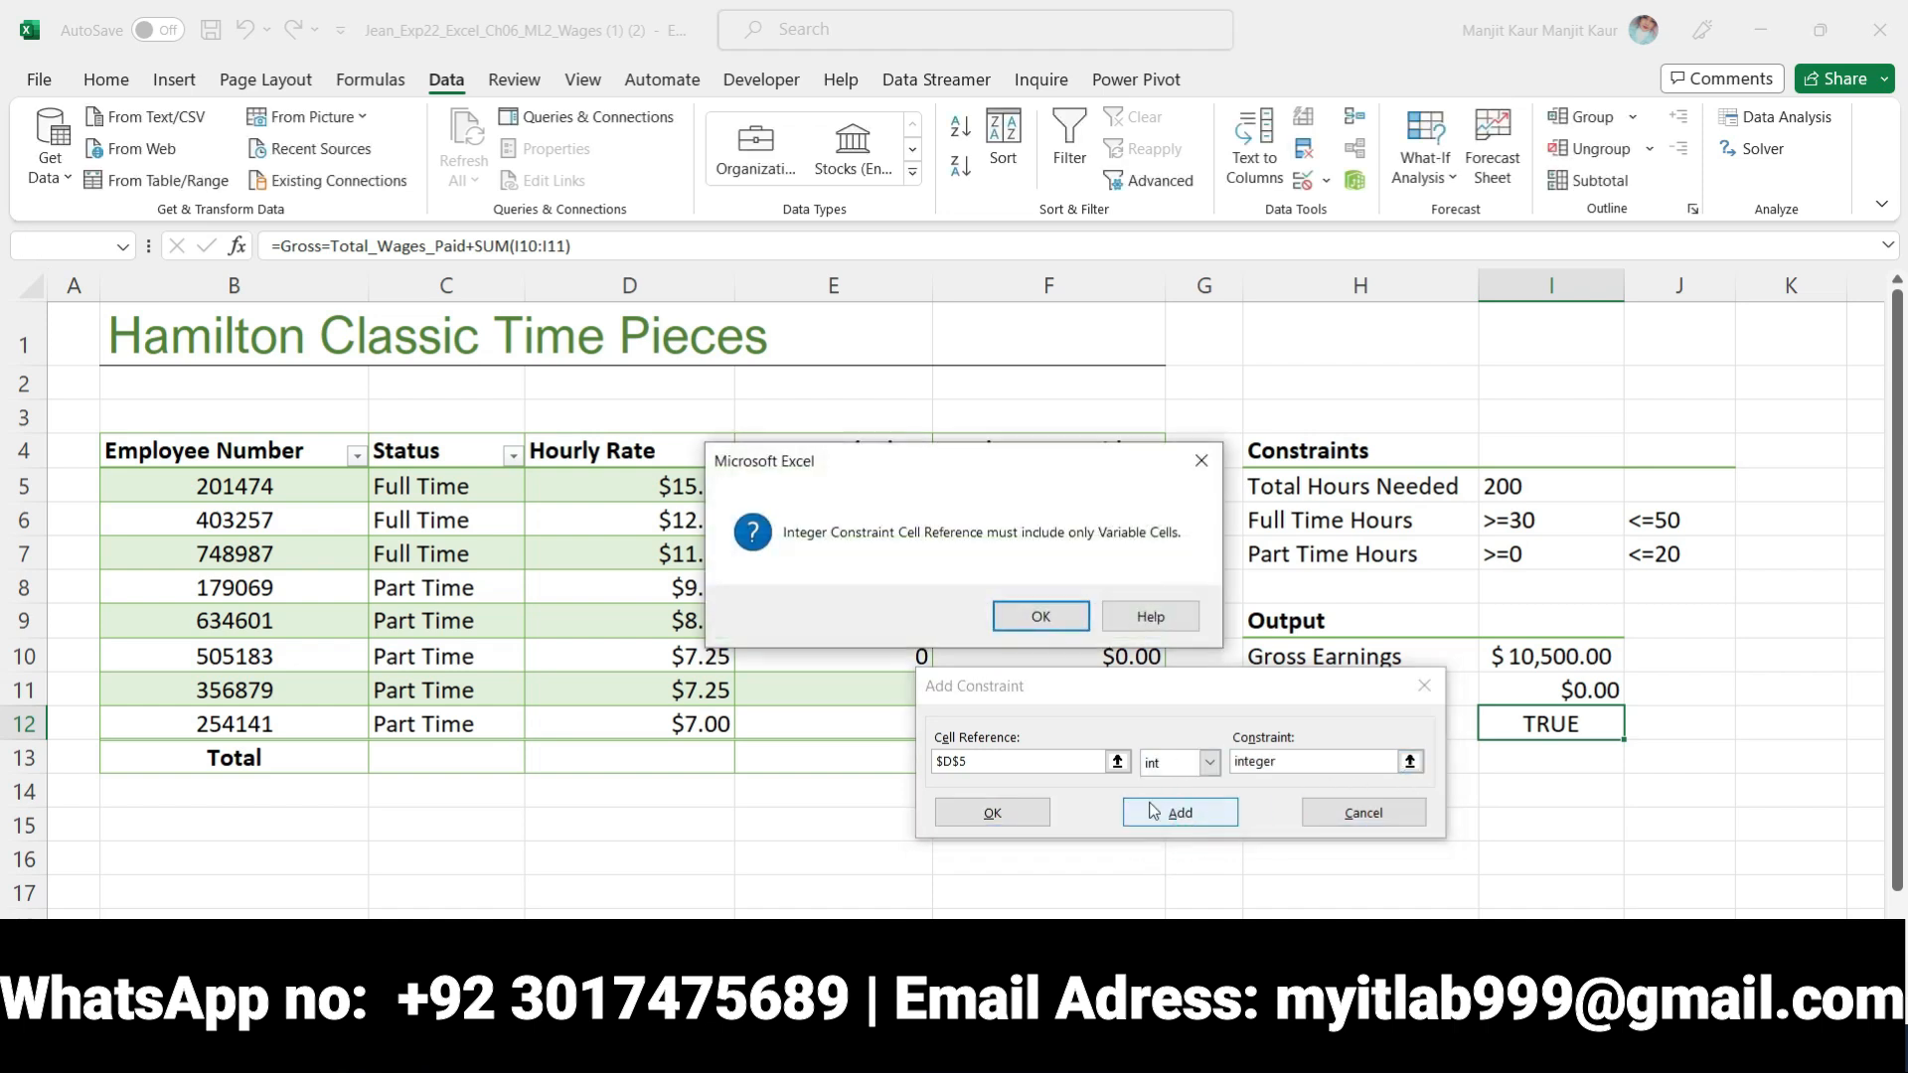
pyautogui.click(1040, 617)
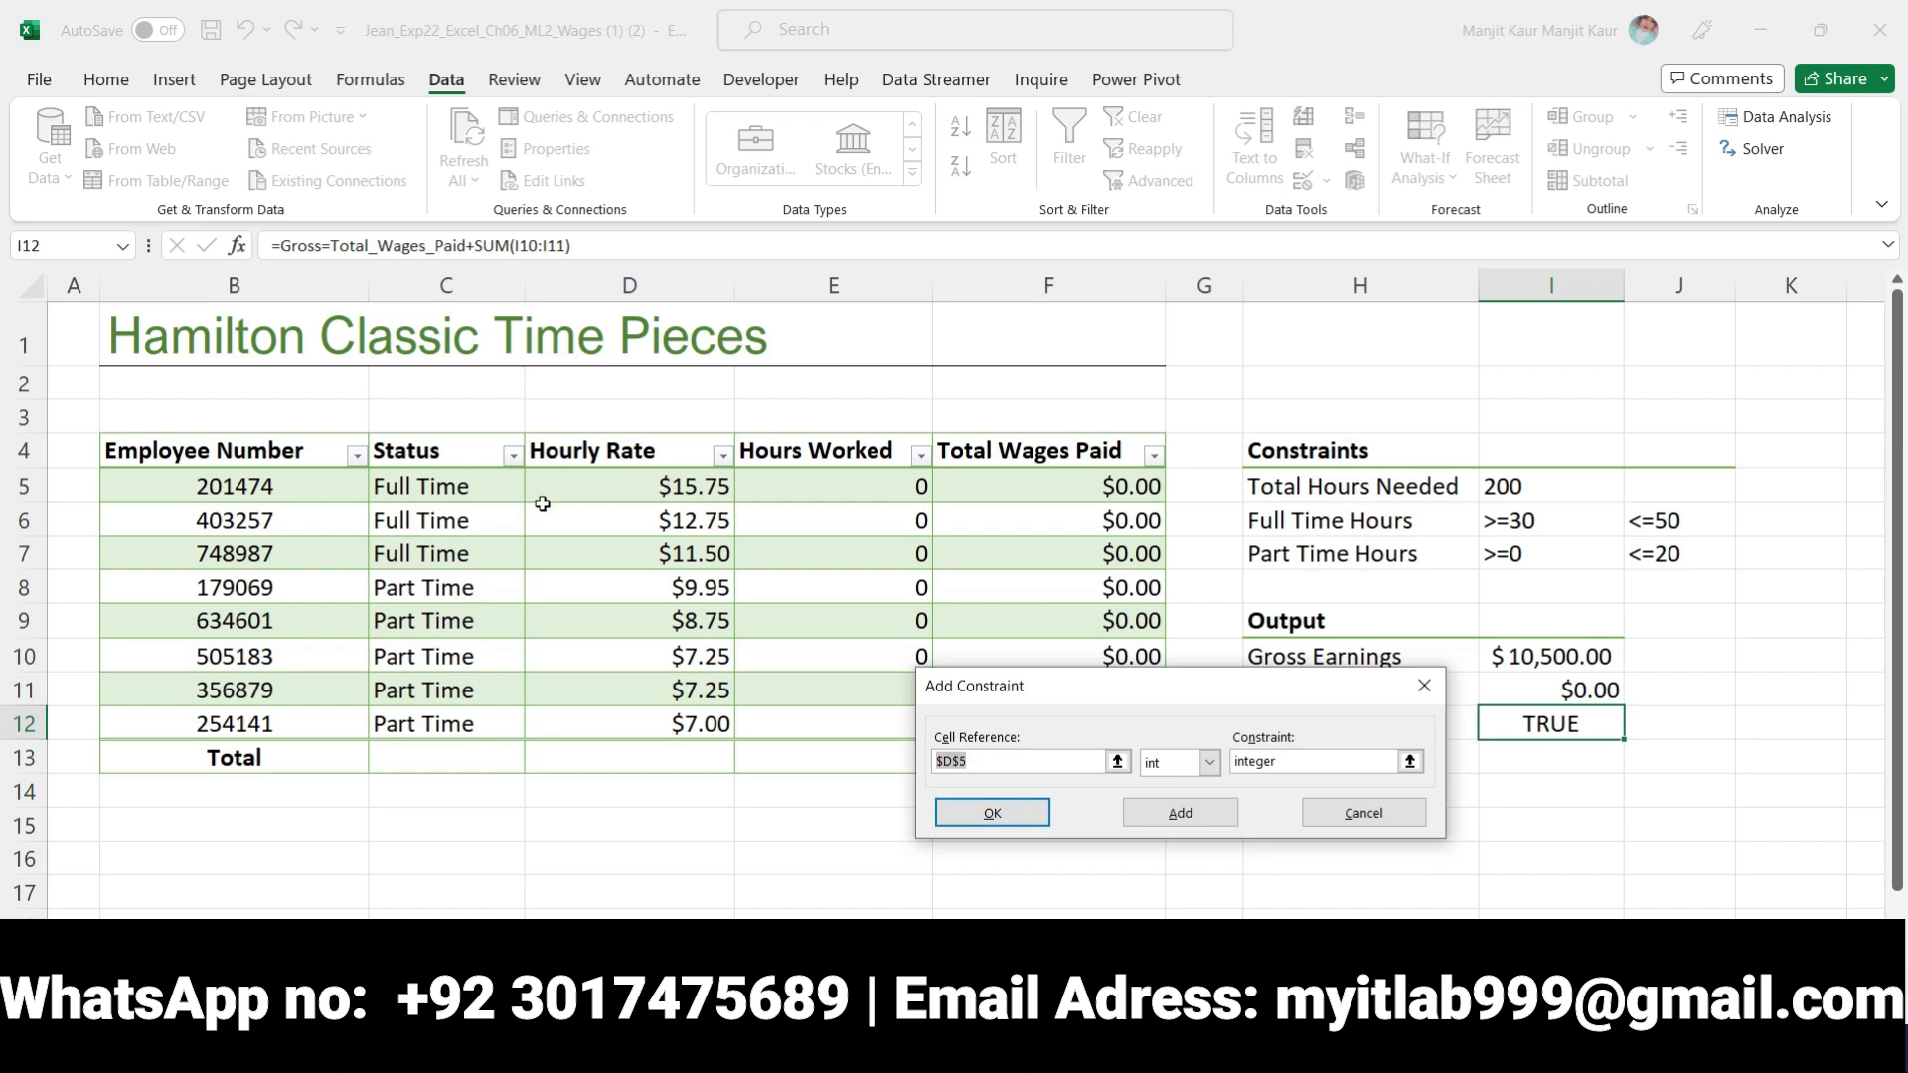
# Retry adding the integer constraint for D5, change its cell reference to E5 and add the constraint
pyautogui.click(697, 497)
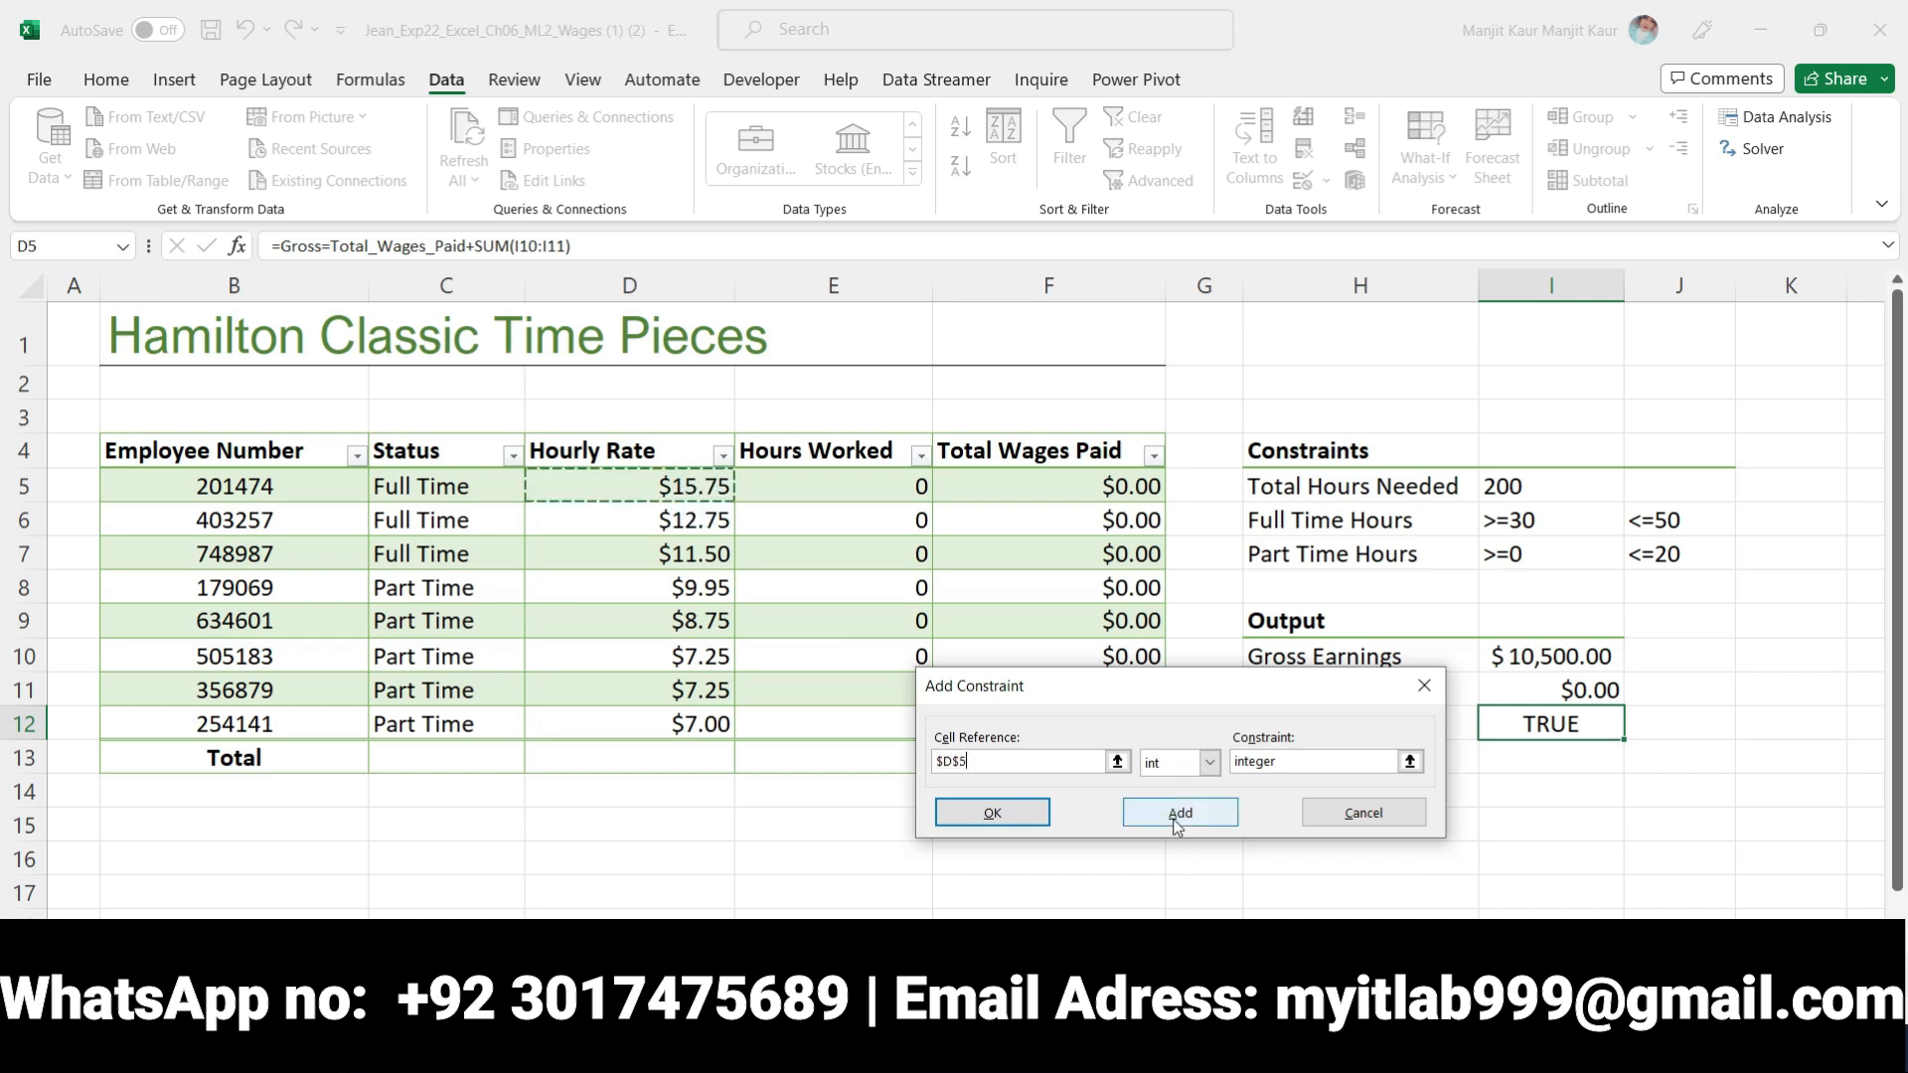
pyautogui.click(1139, 817)
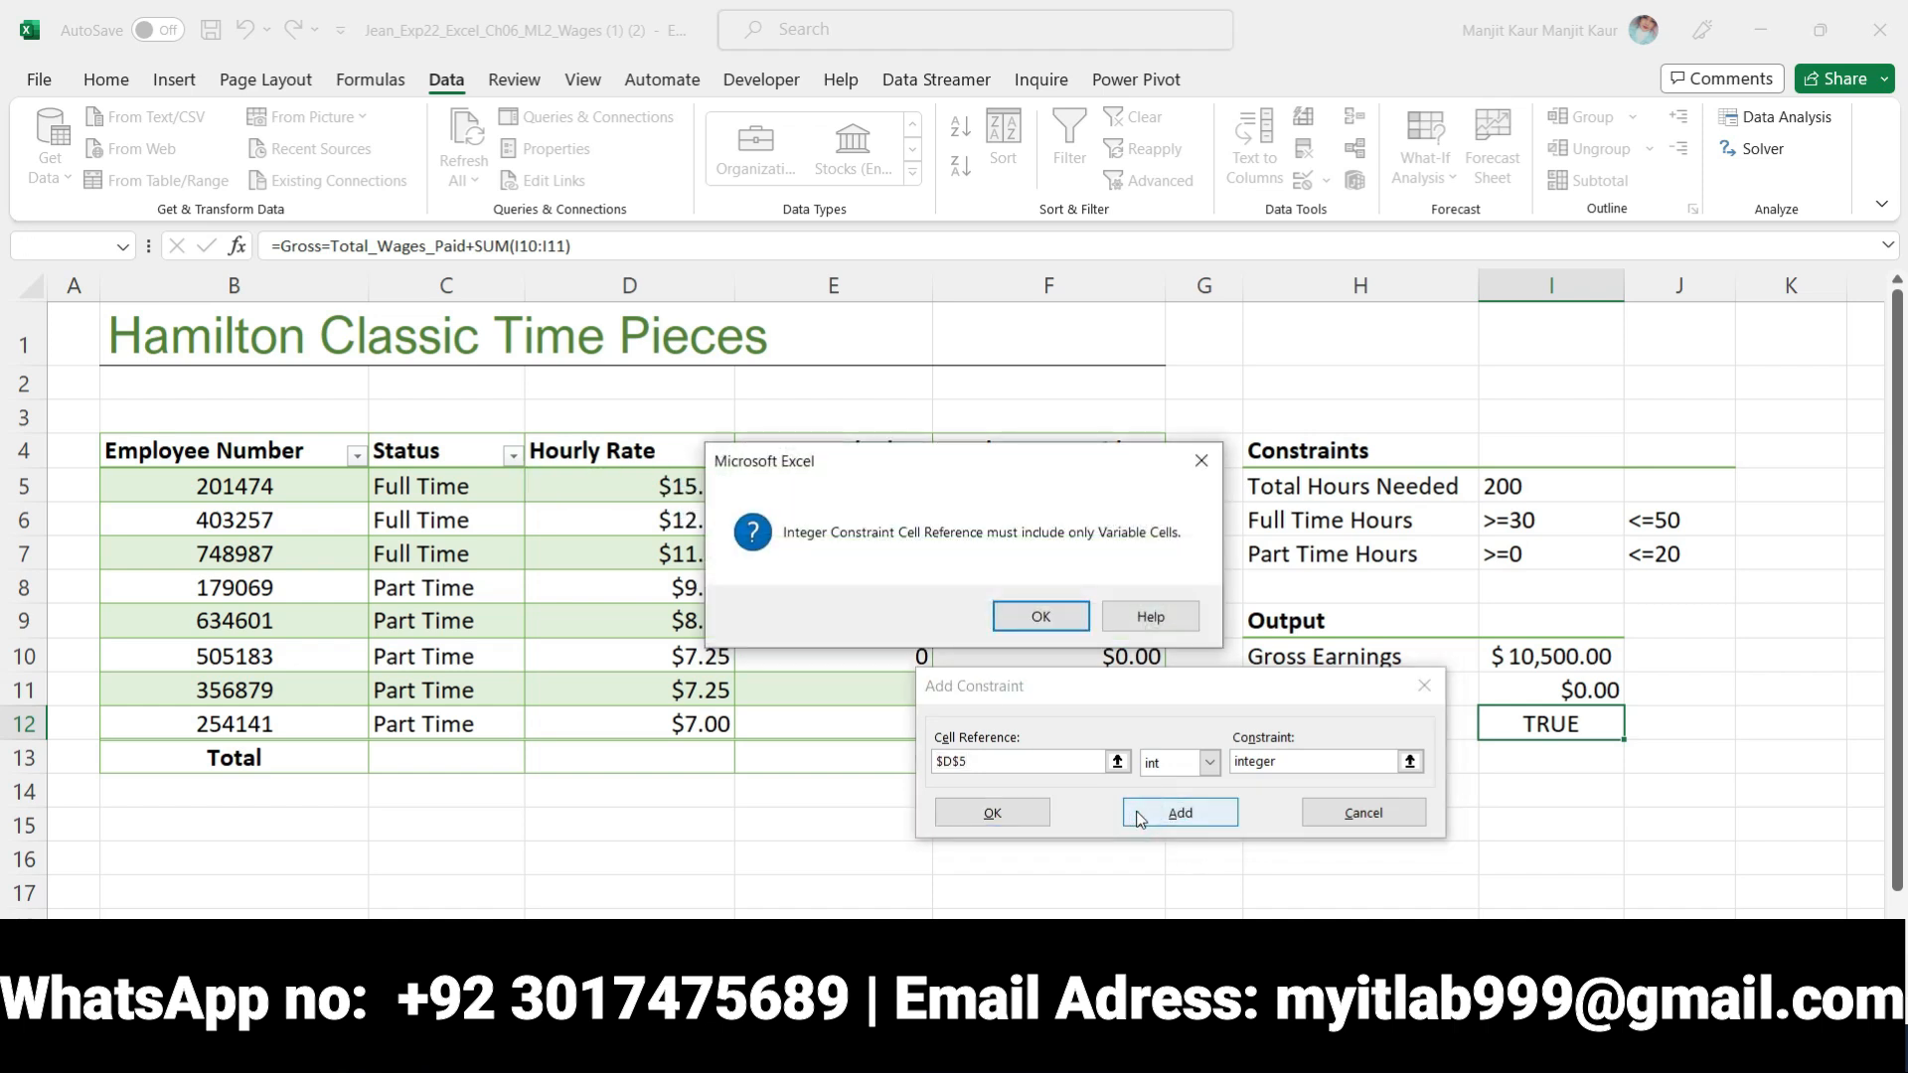
pyautogui.click(1015, 617)
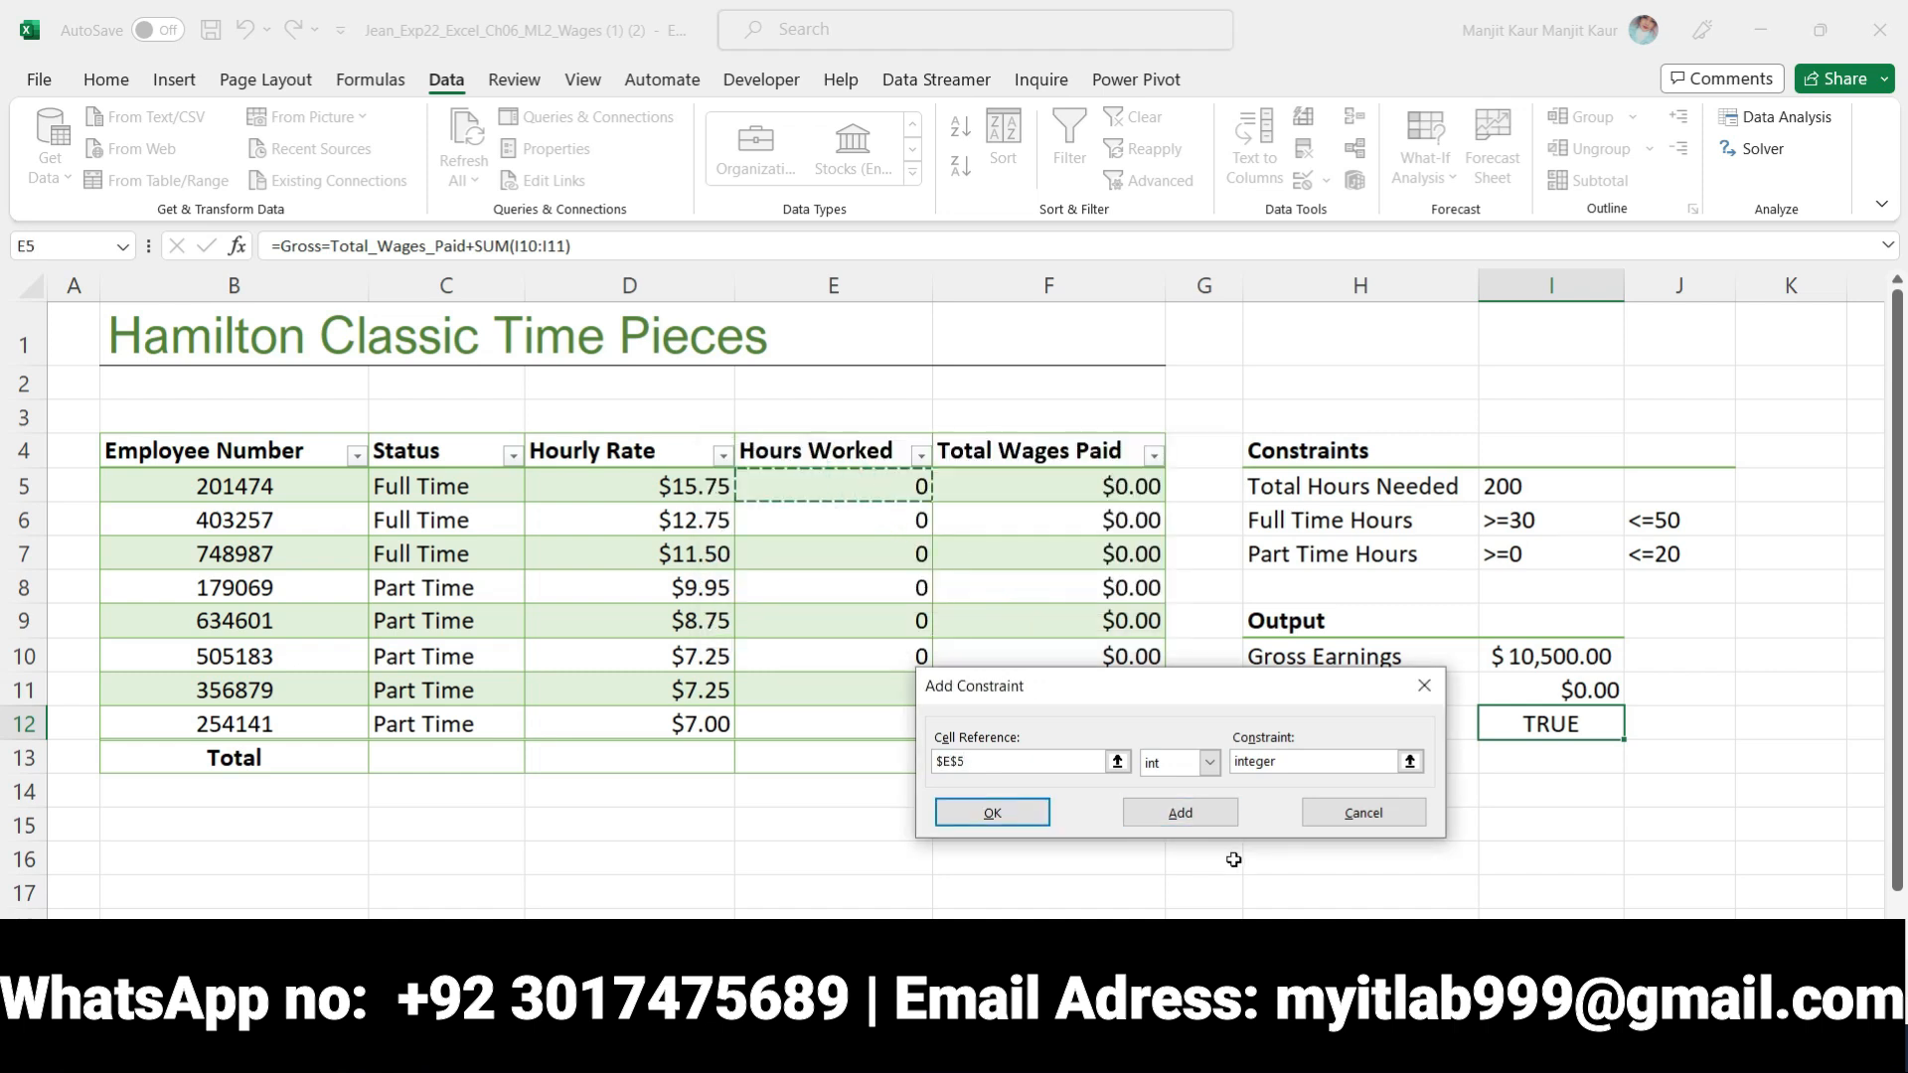
pyautogui.click(1180, 812)
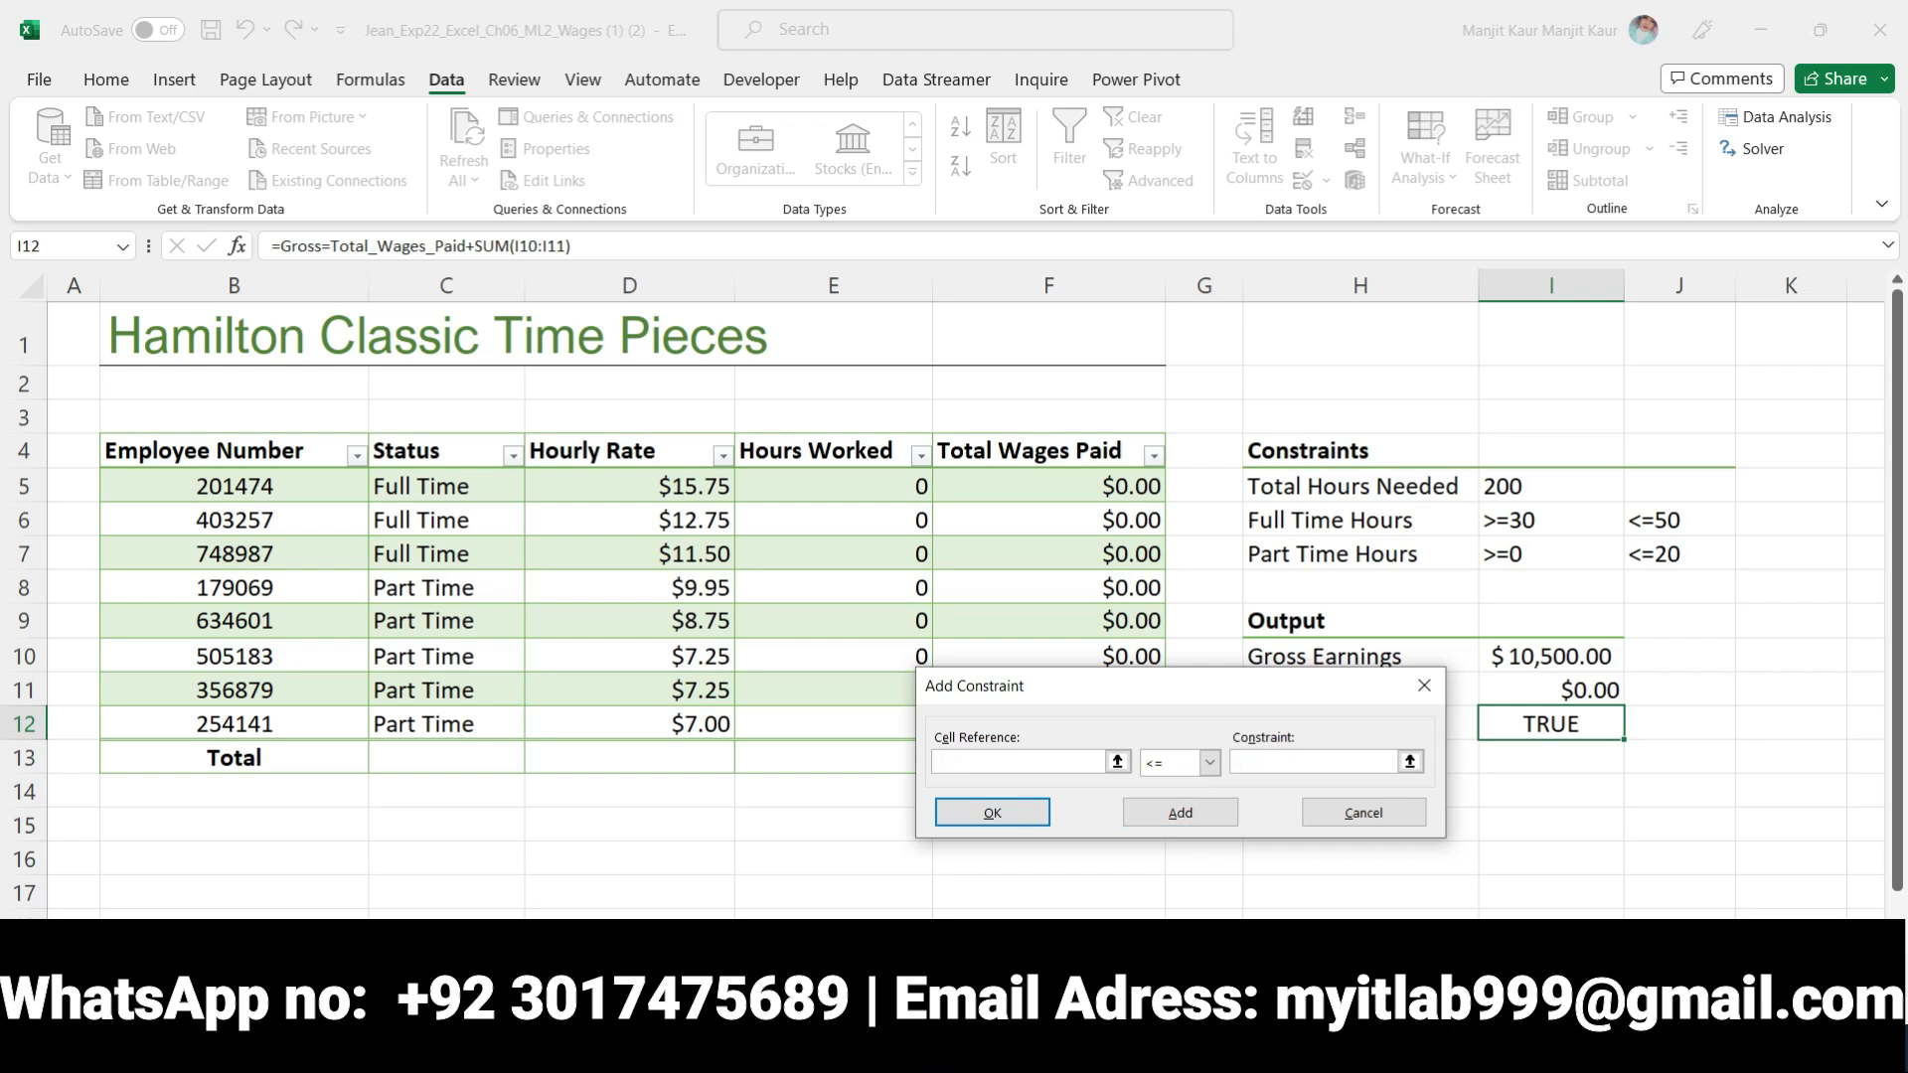
# Switch to Word and move the bold and yellow highlighting from step 7 to the step 8 instruction about full time employees' hours
pyautogui.hotkey('alt', 'Tab')
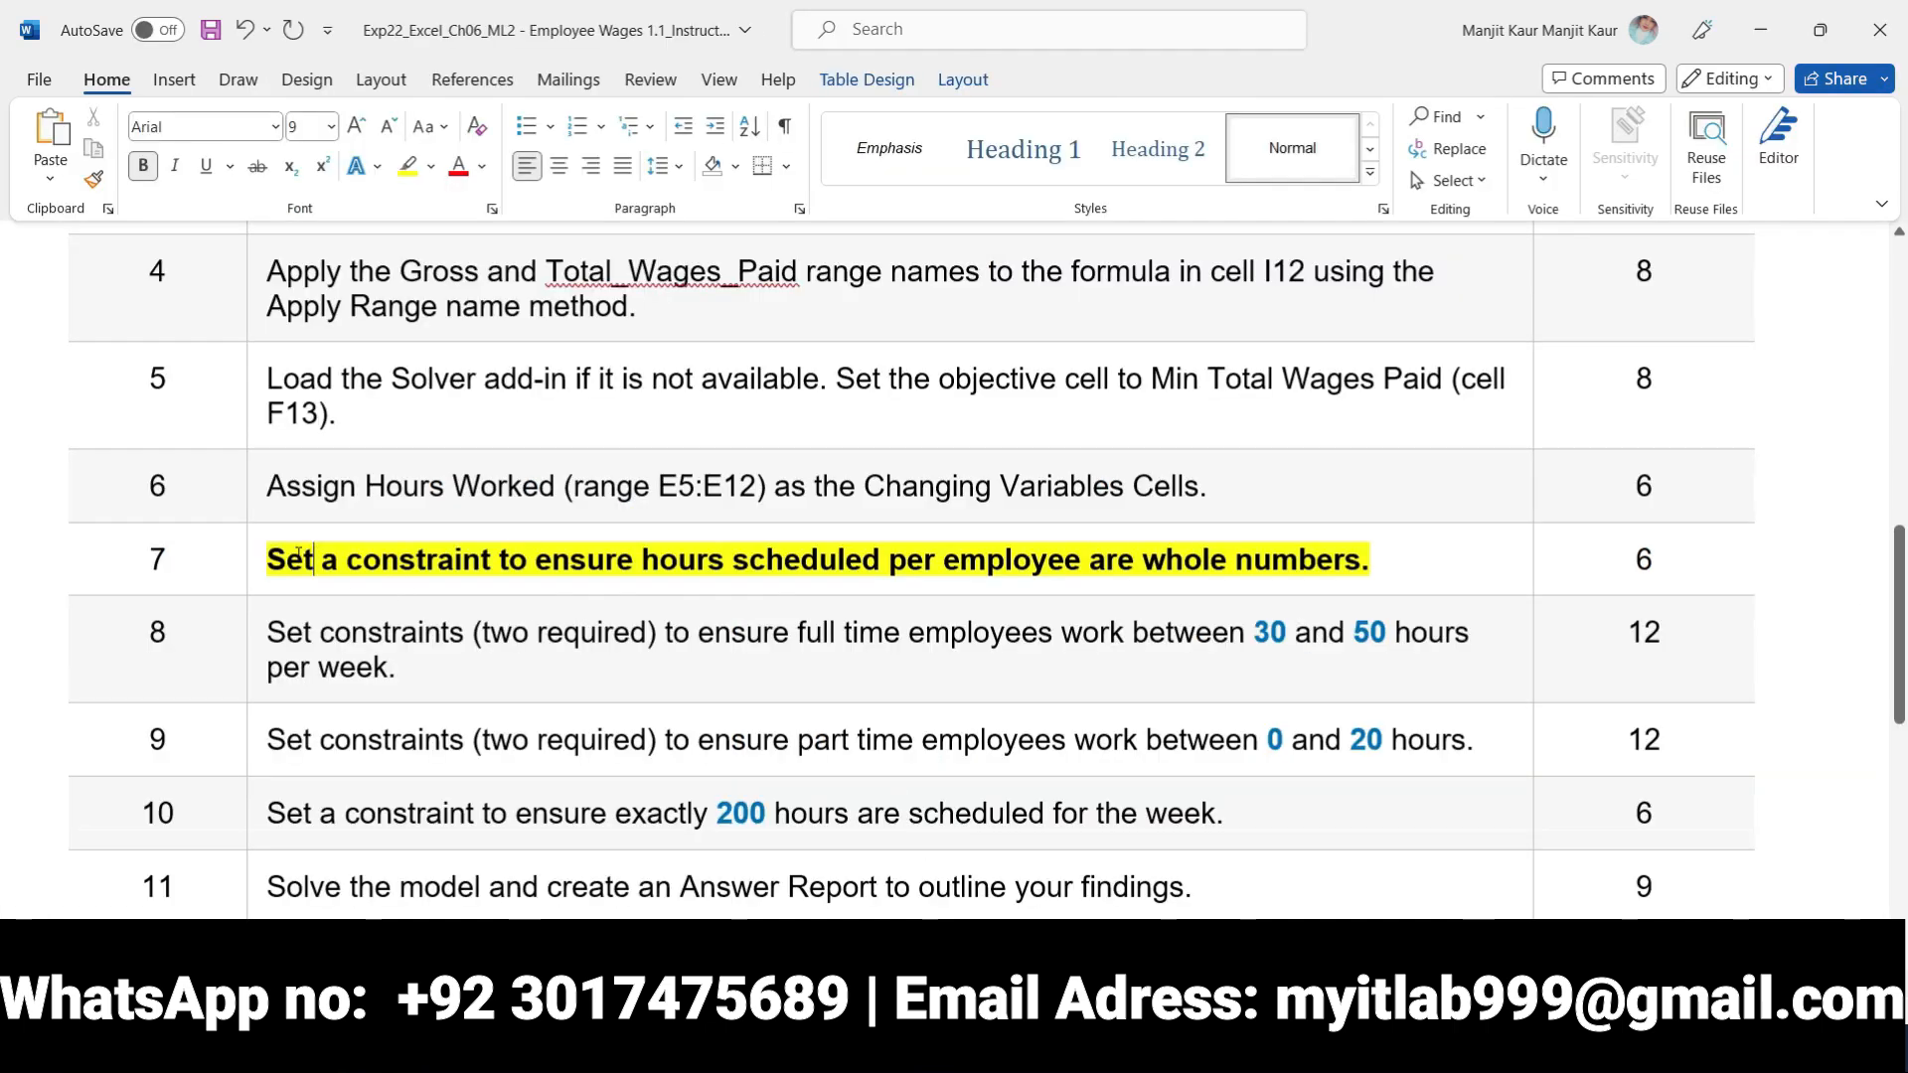
pyautogui.click(262, 557)
pyautogui.click(252, 583)
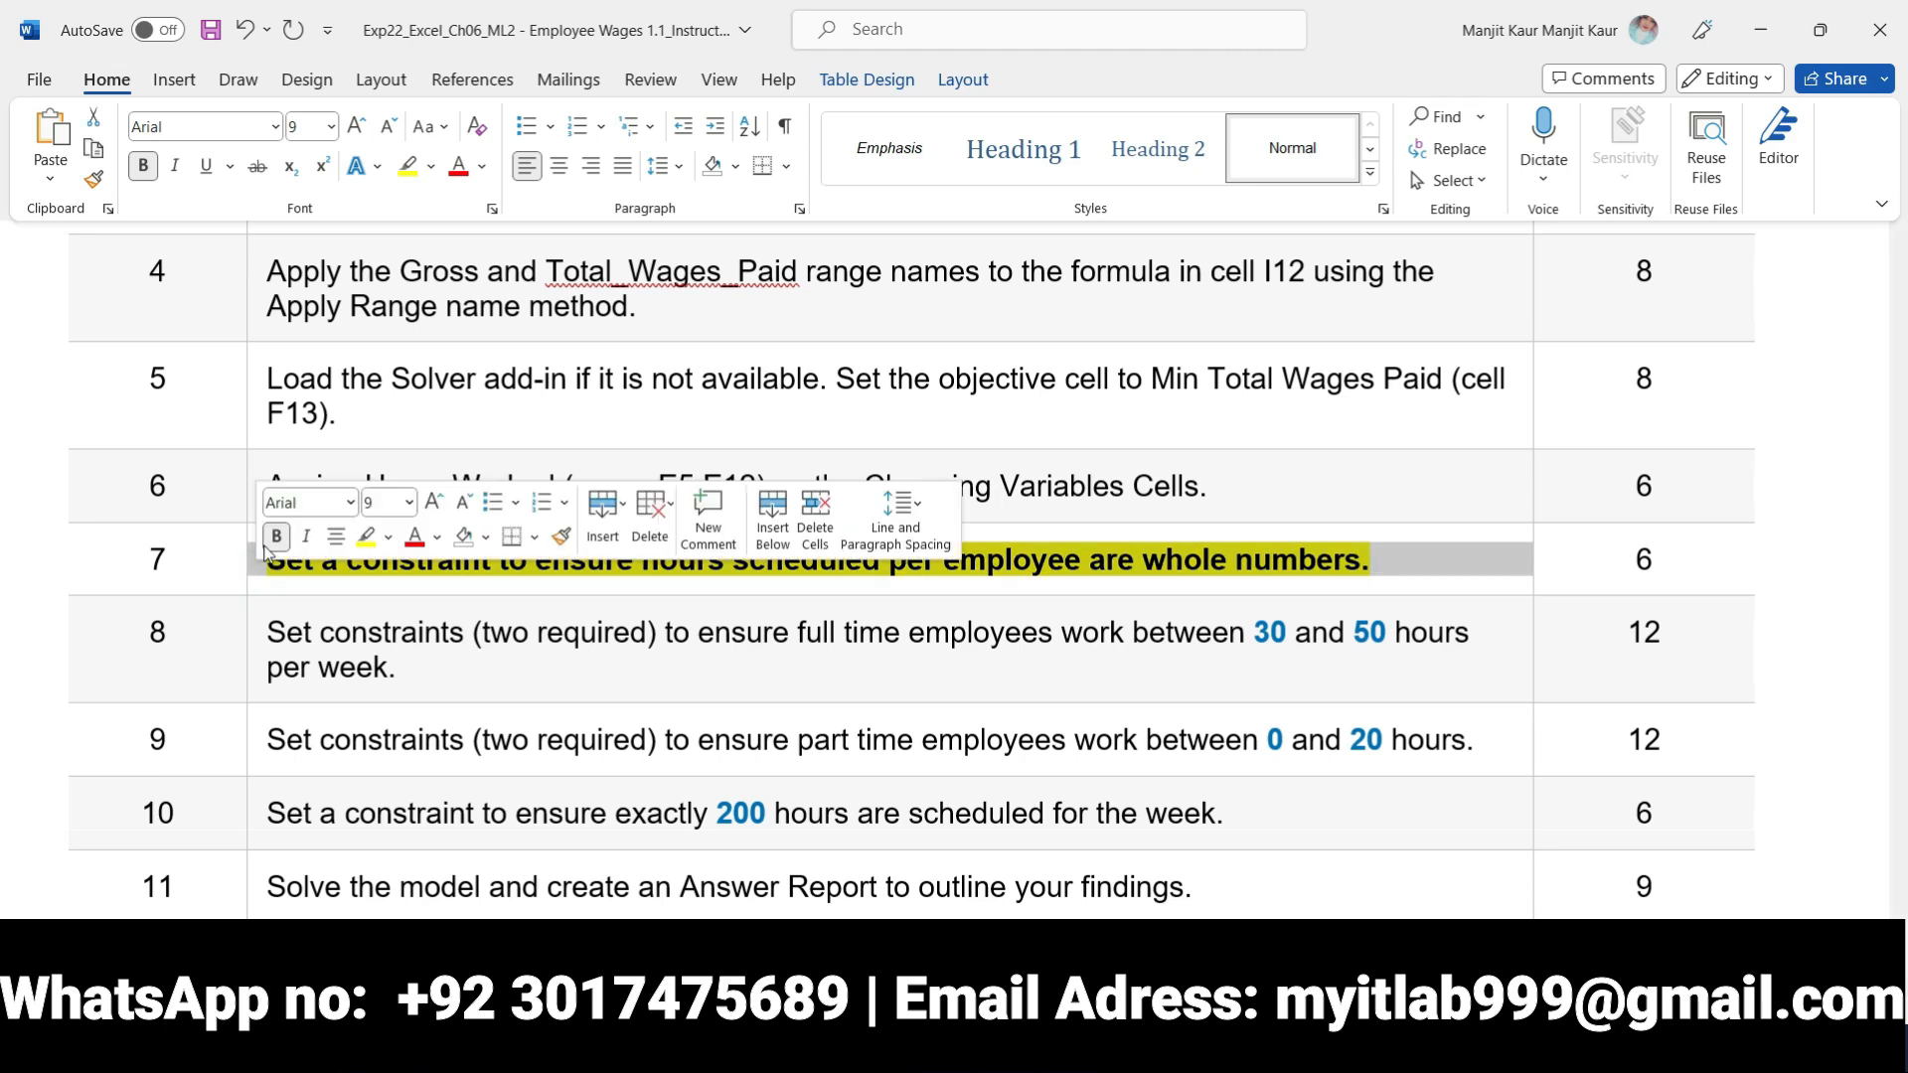
pyautogui.click(366, 538)
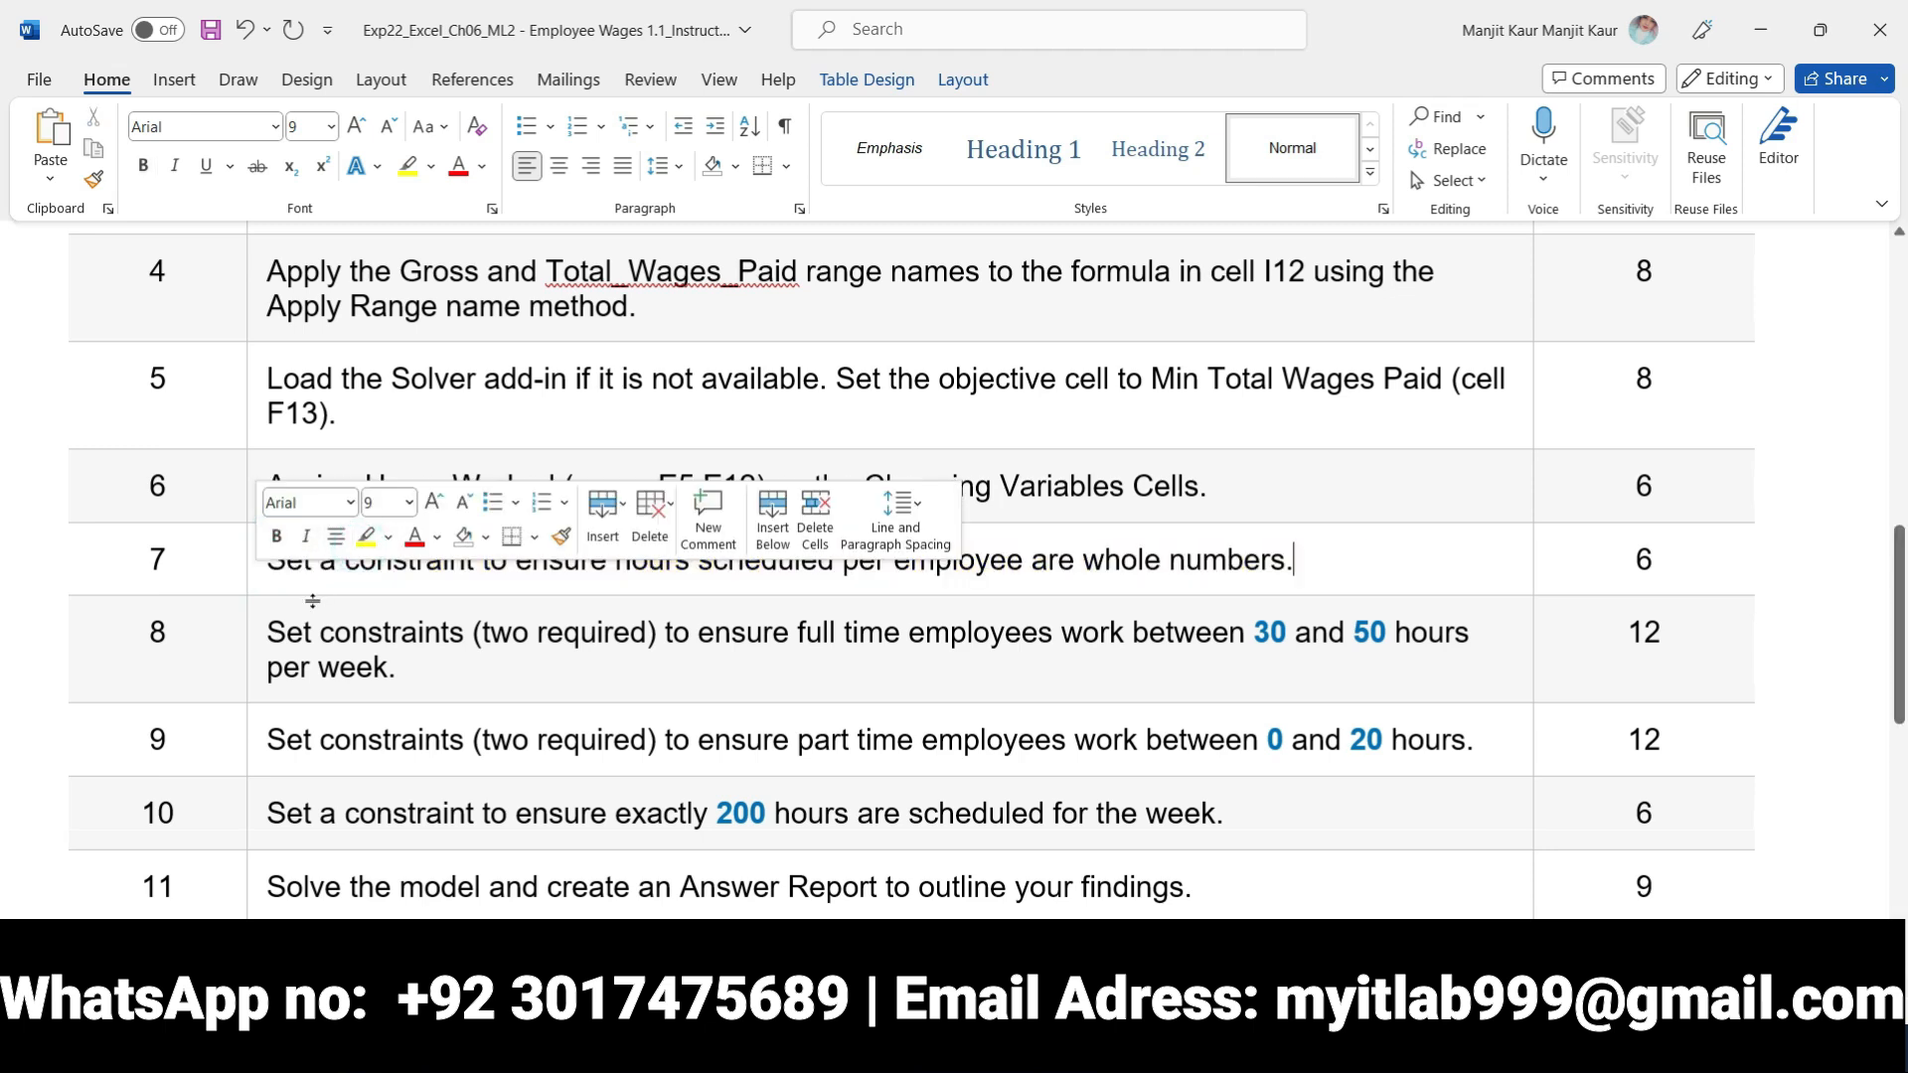
pyautogui.click(261, 634)
pyautogui.click(284, 589)
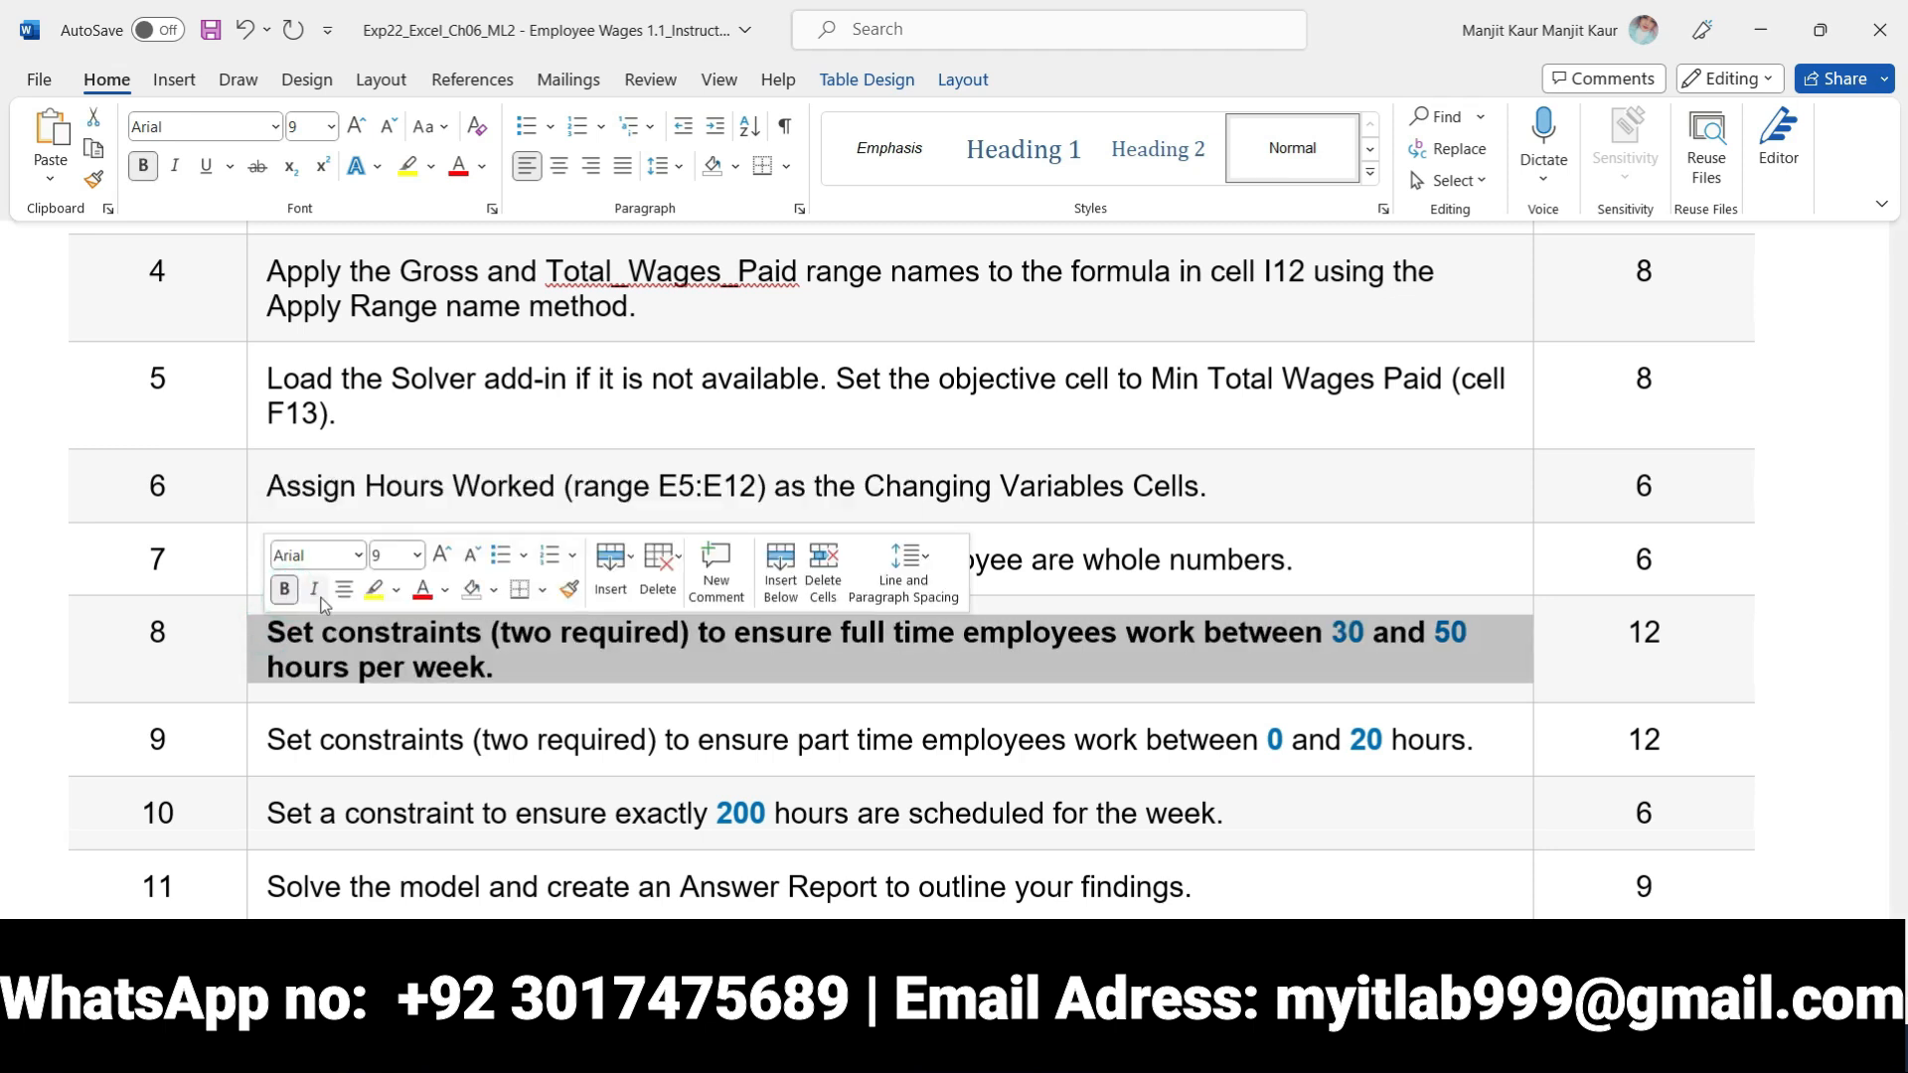
pyautogui.click(375, 589)
pyautogui.click(558, 684)
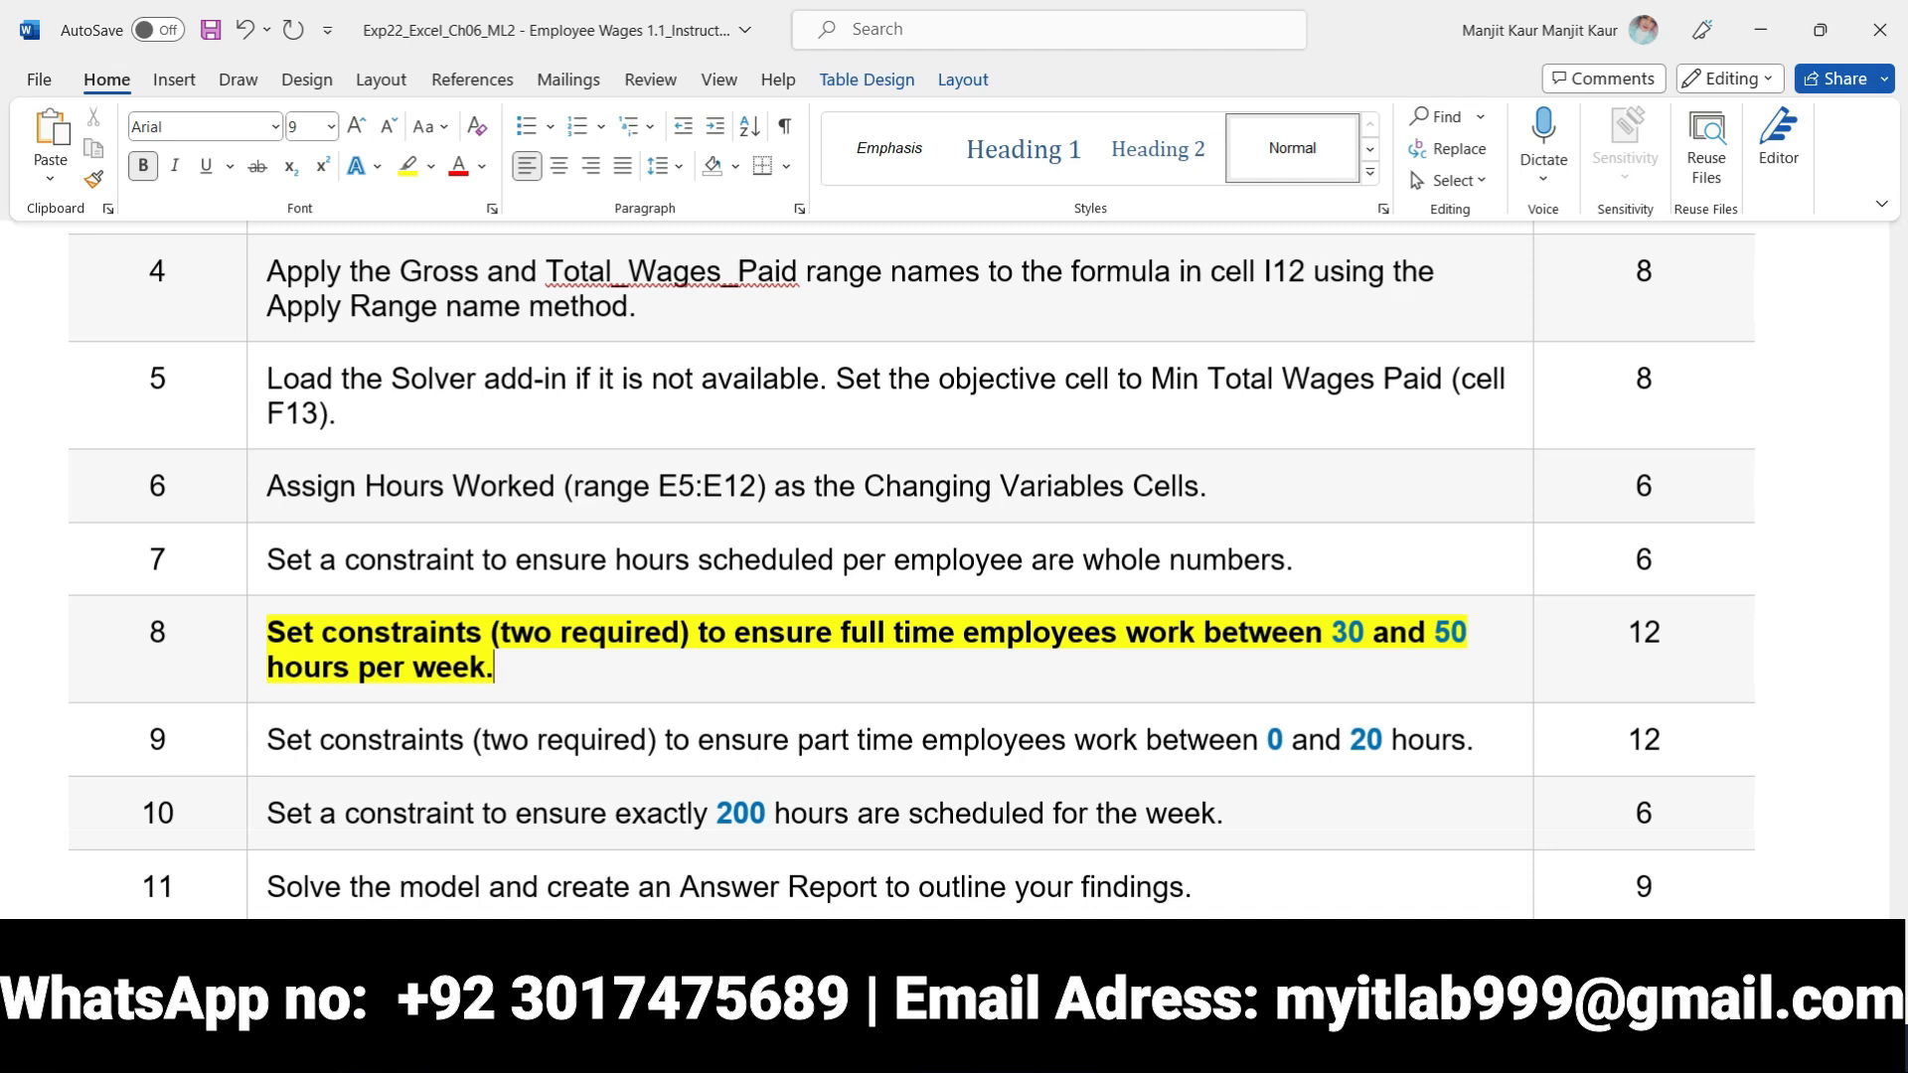
# Switch to Excel and add the Solver constraint $H$6 >= $I$6 for the minimum full time hours
pyautogui.hotkey('alt', 'Tab')
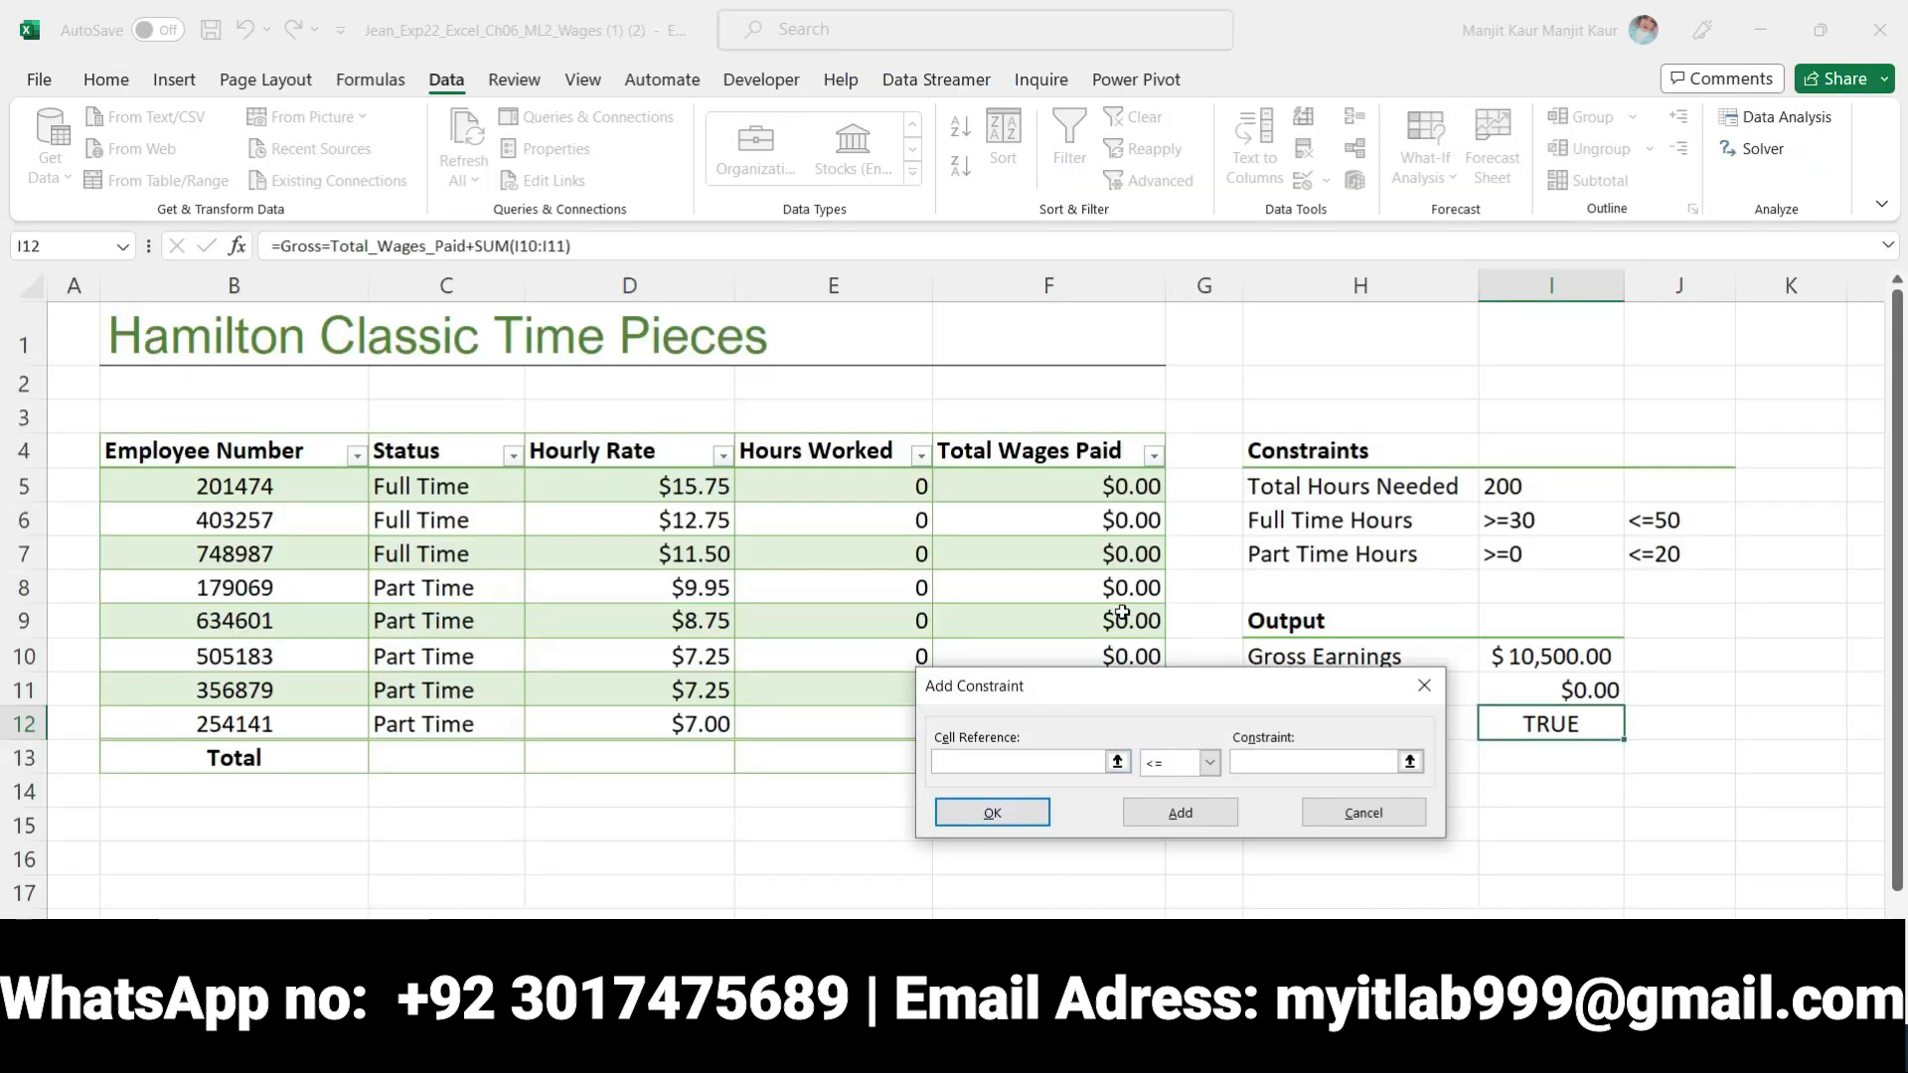
pyautogui.click(1311, 519)
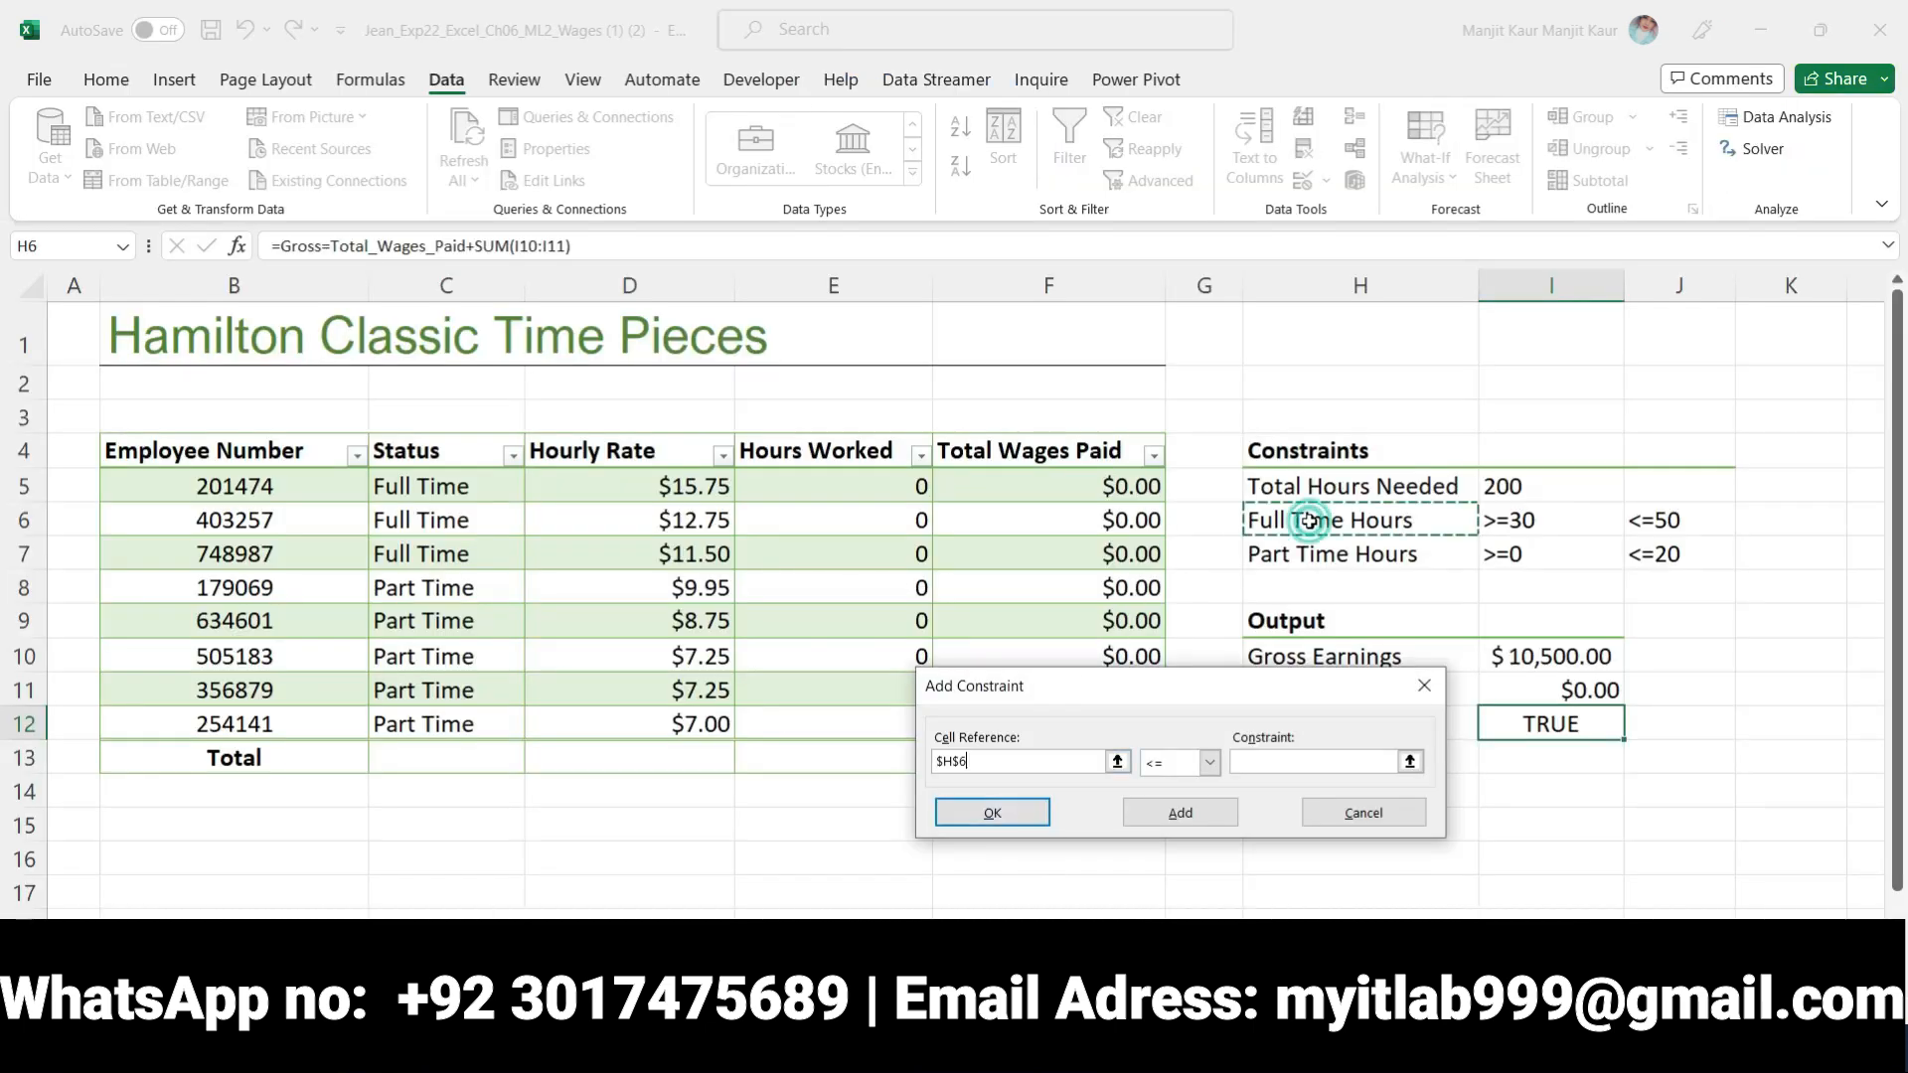
pyautogui.click(1215, 768)
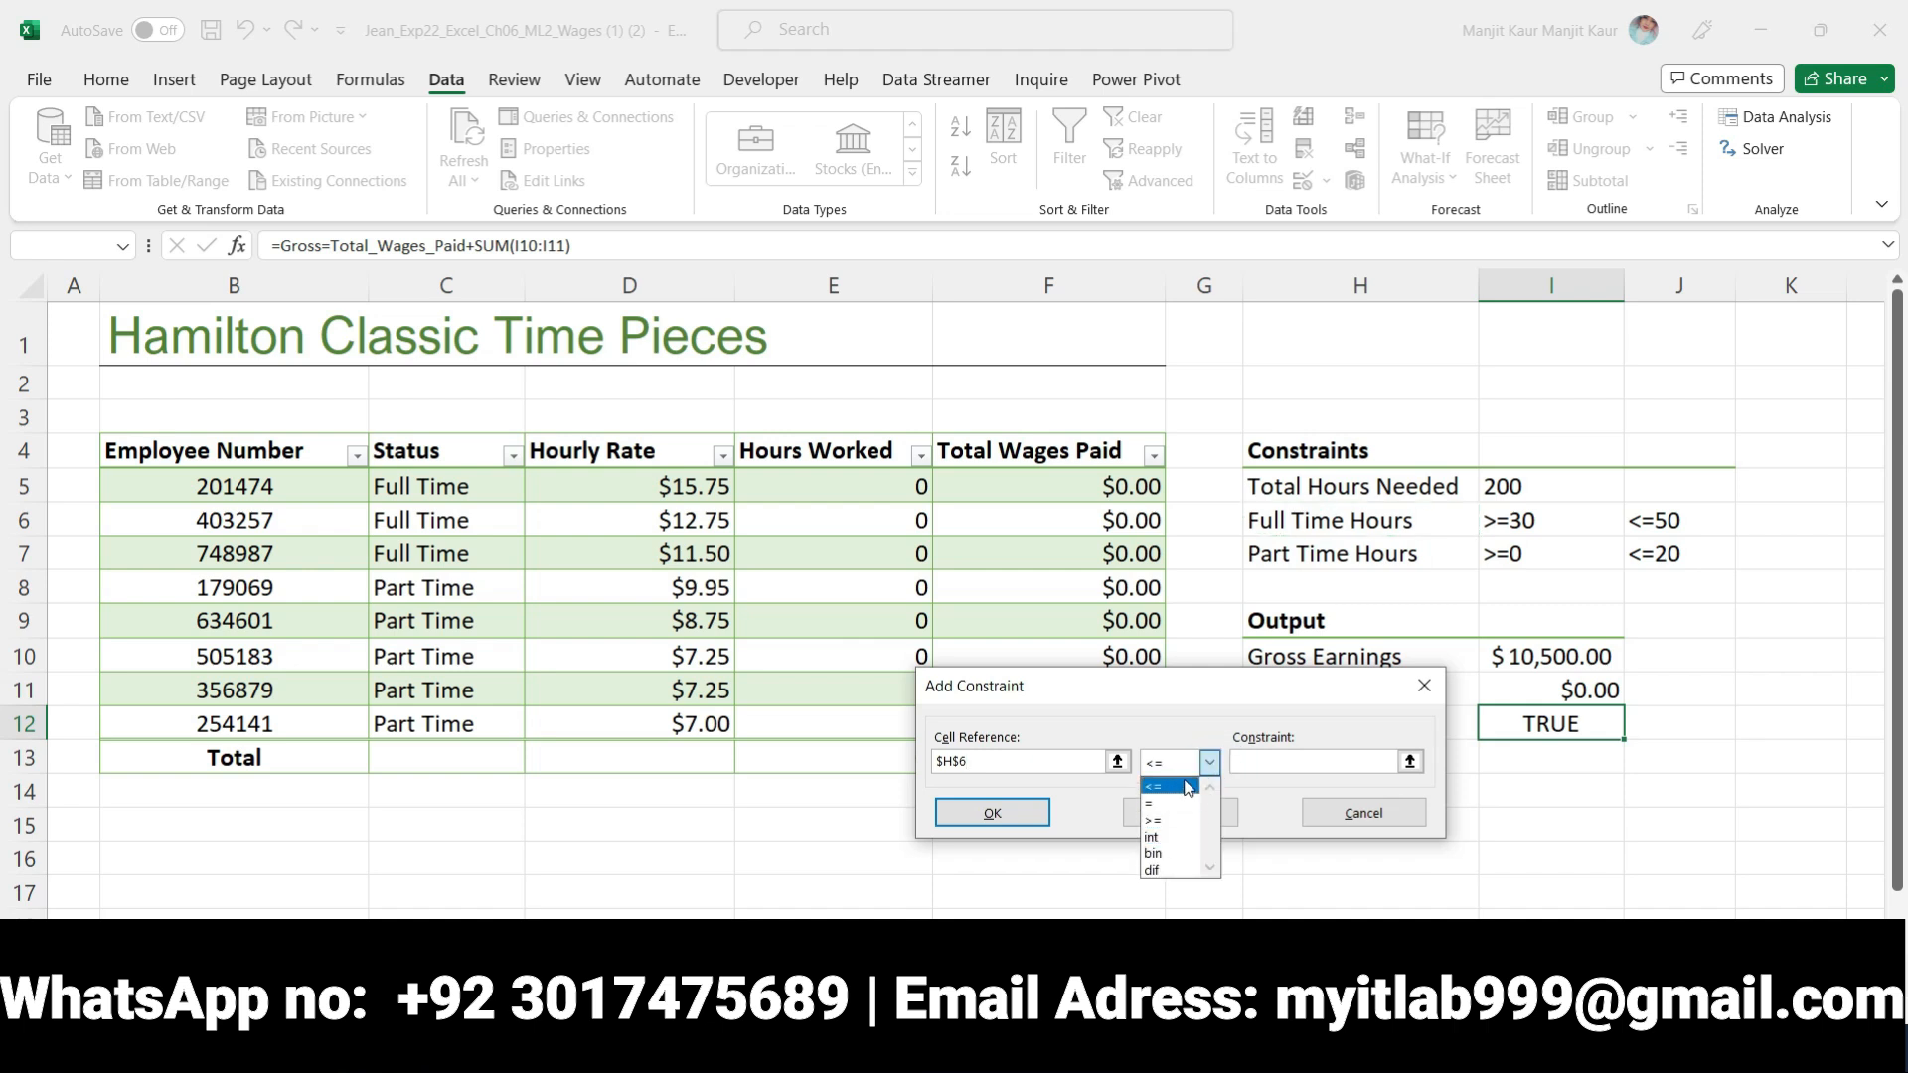
pyautogui.click(1181, 855)
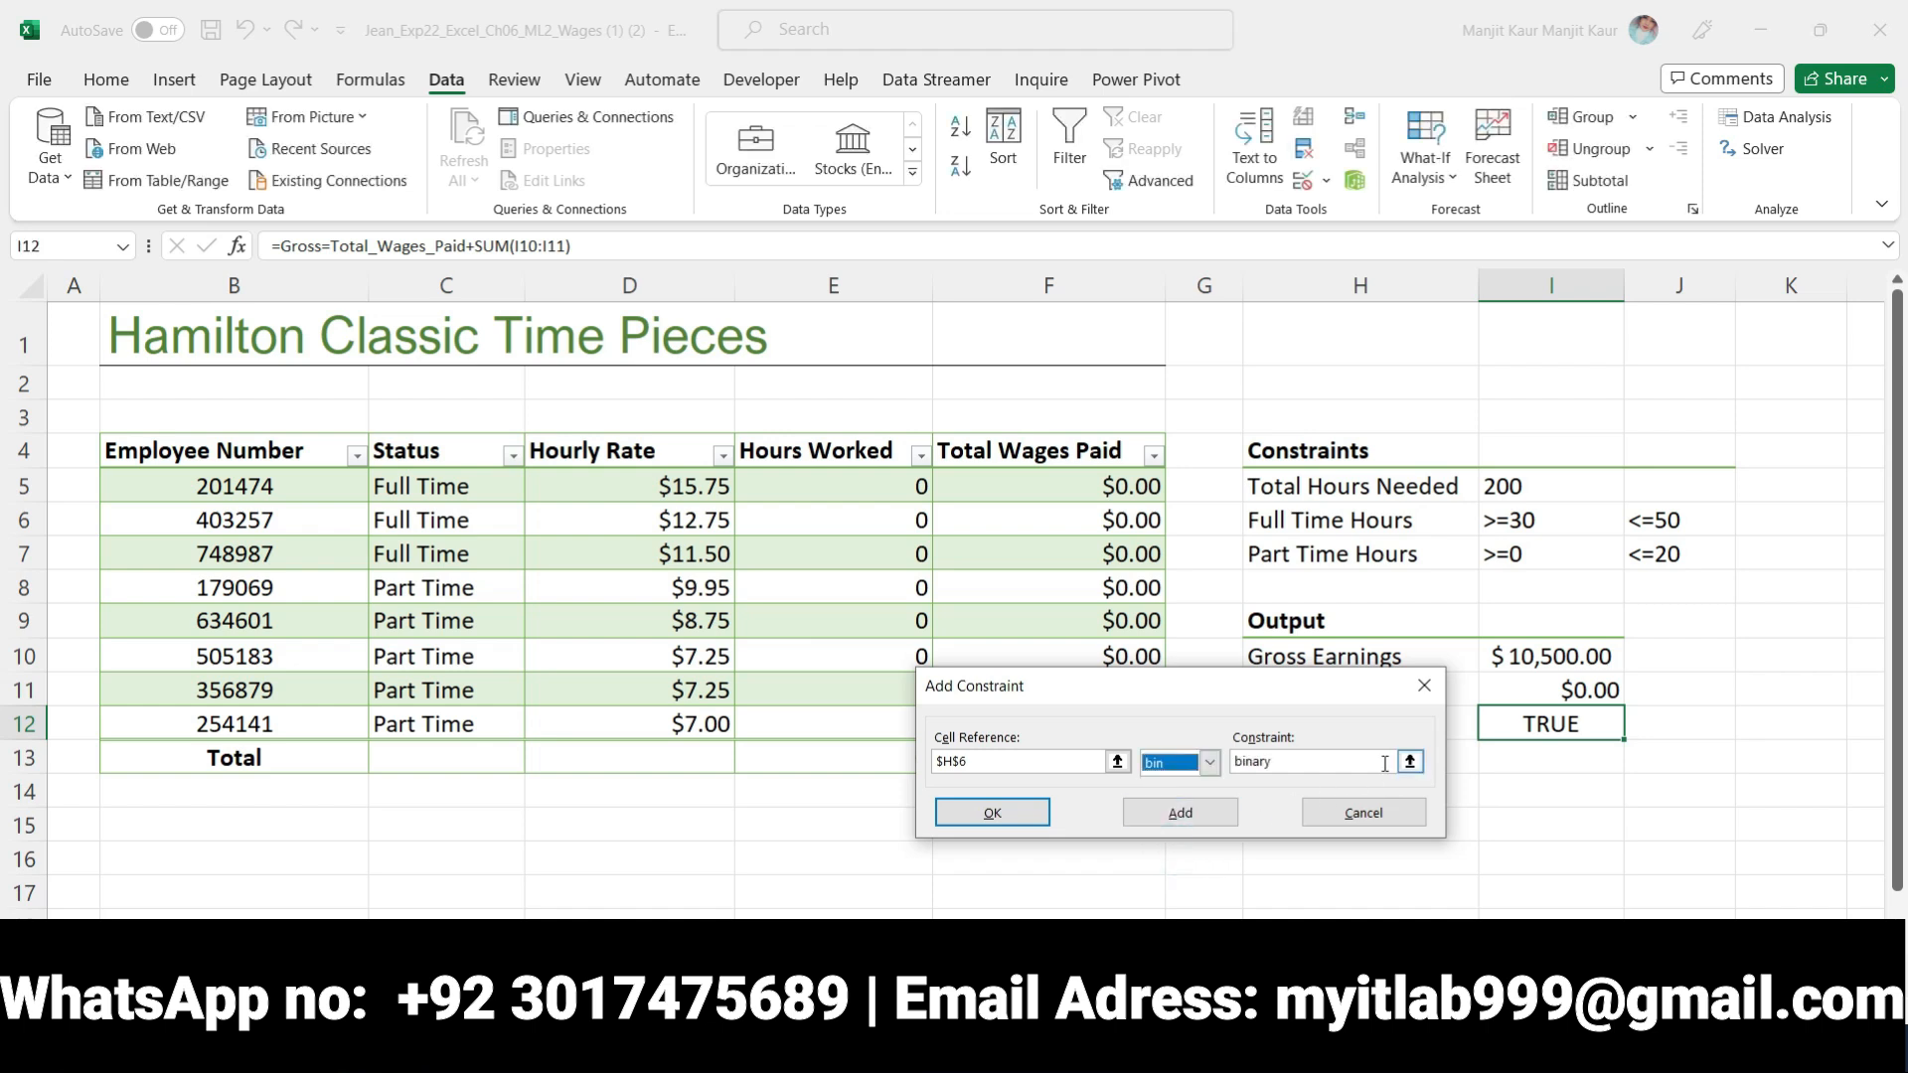
pyautogui.click(1211, 763)
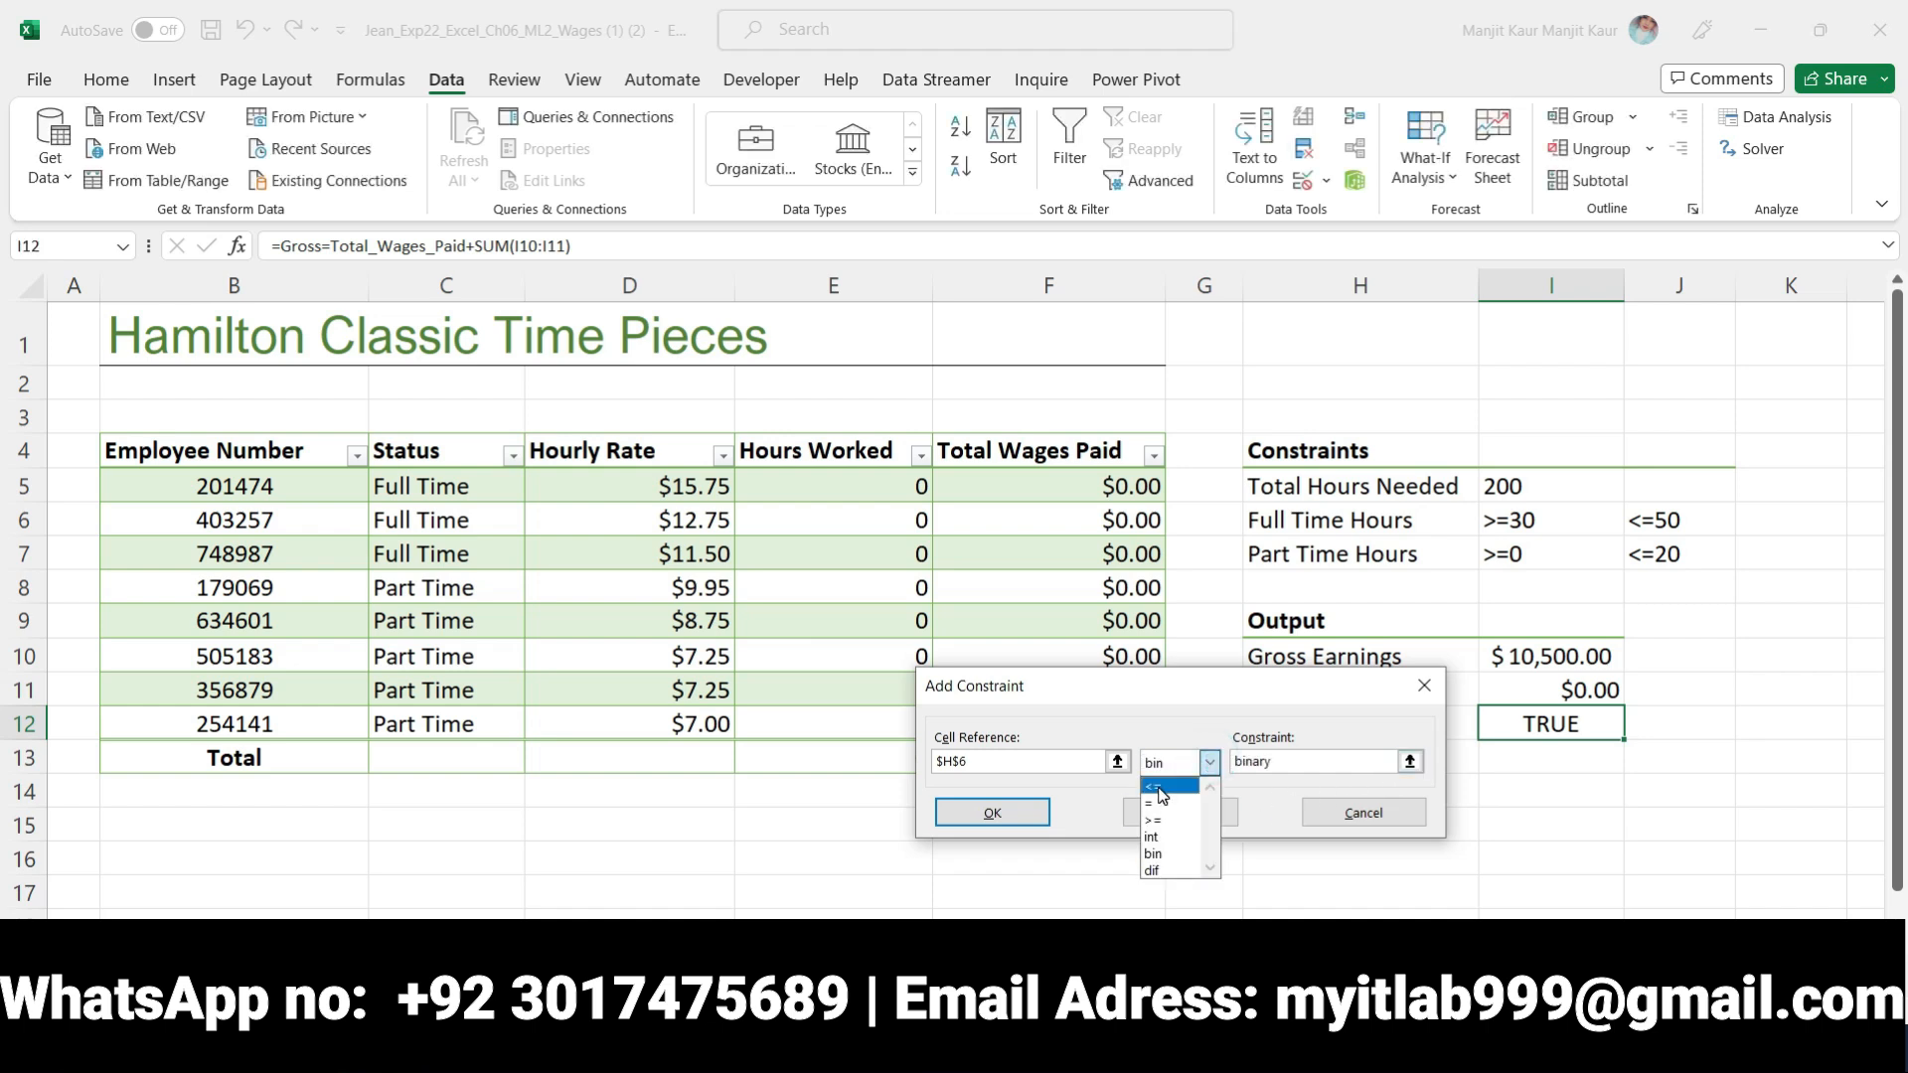
pyautogui.click(1158, 788)
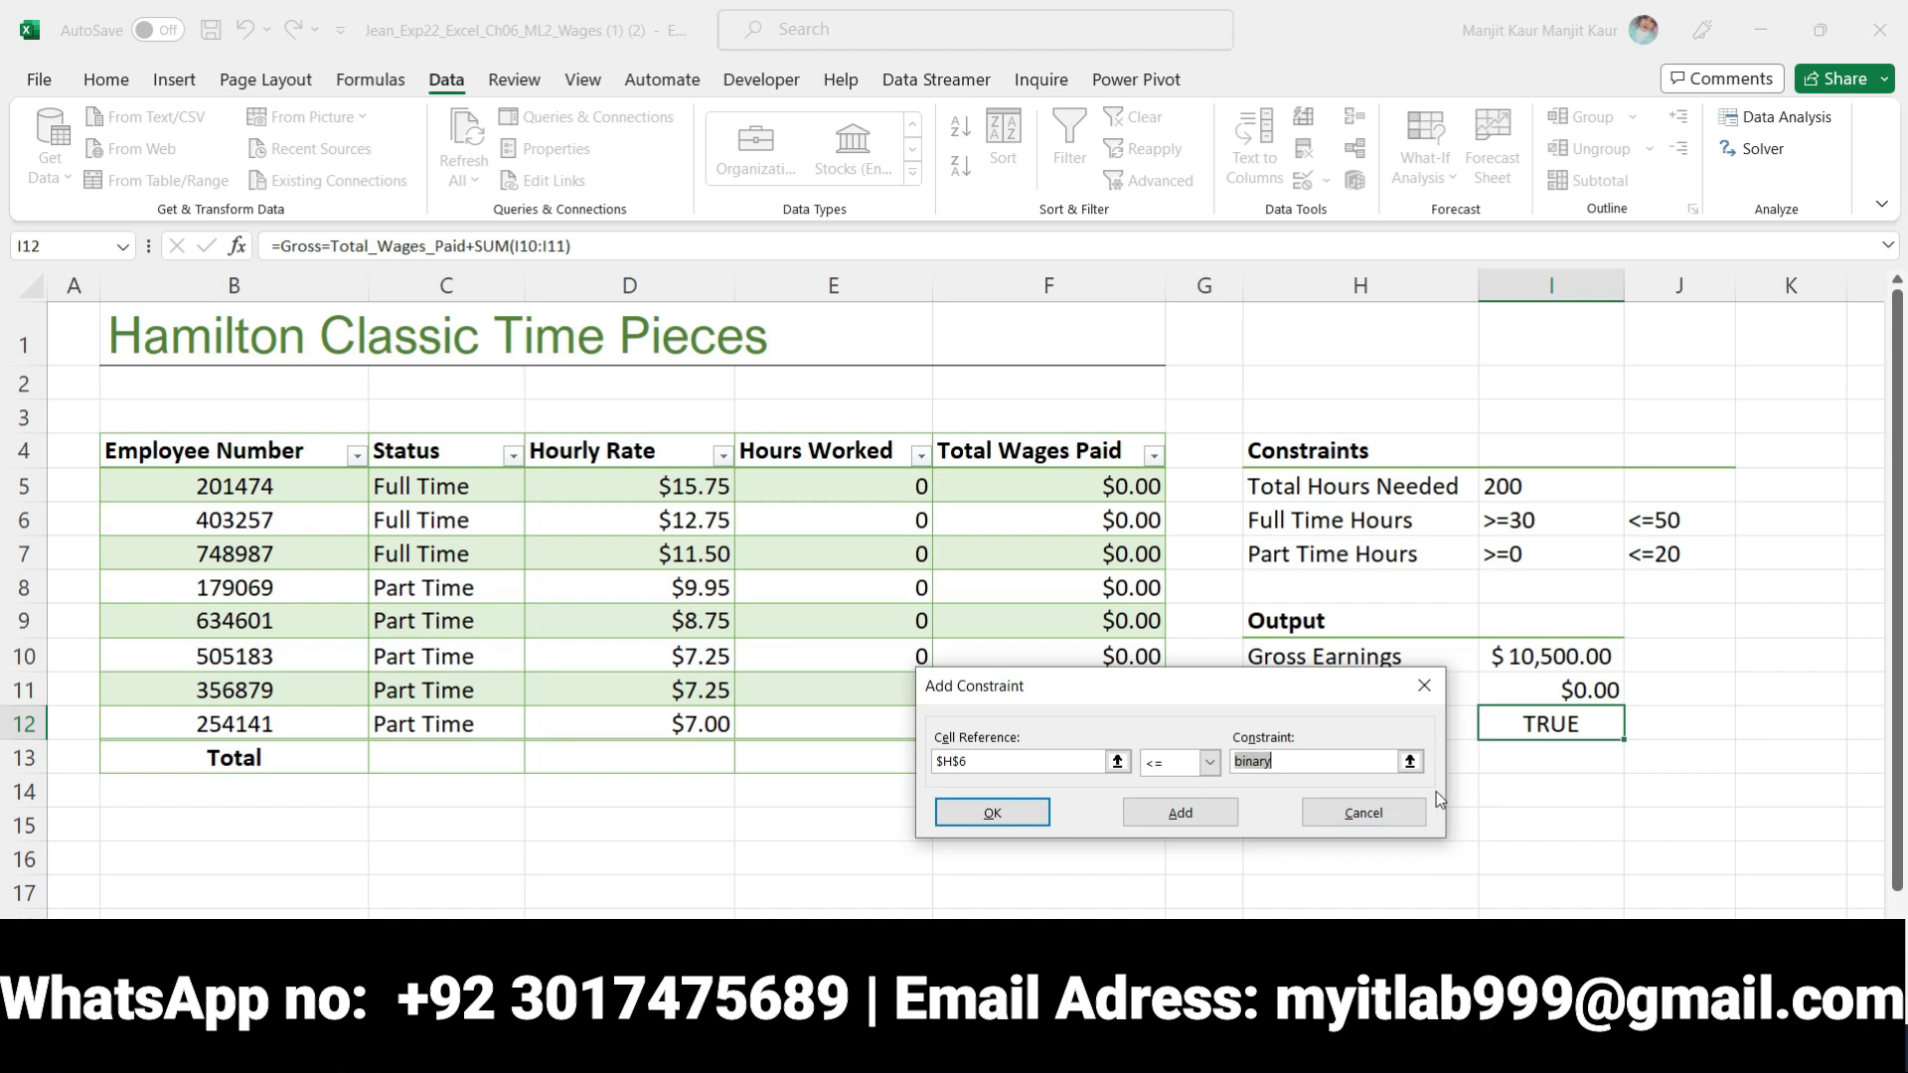
pyautogui.click(1502, 527)
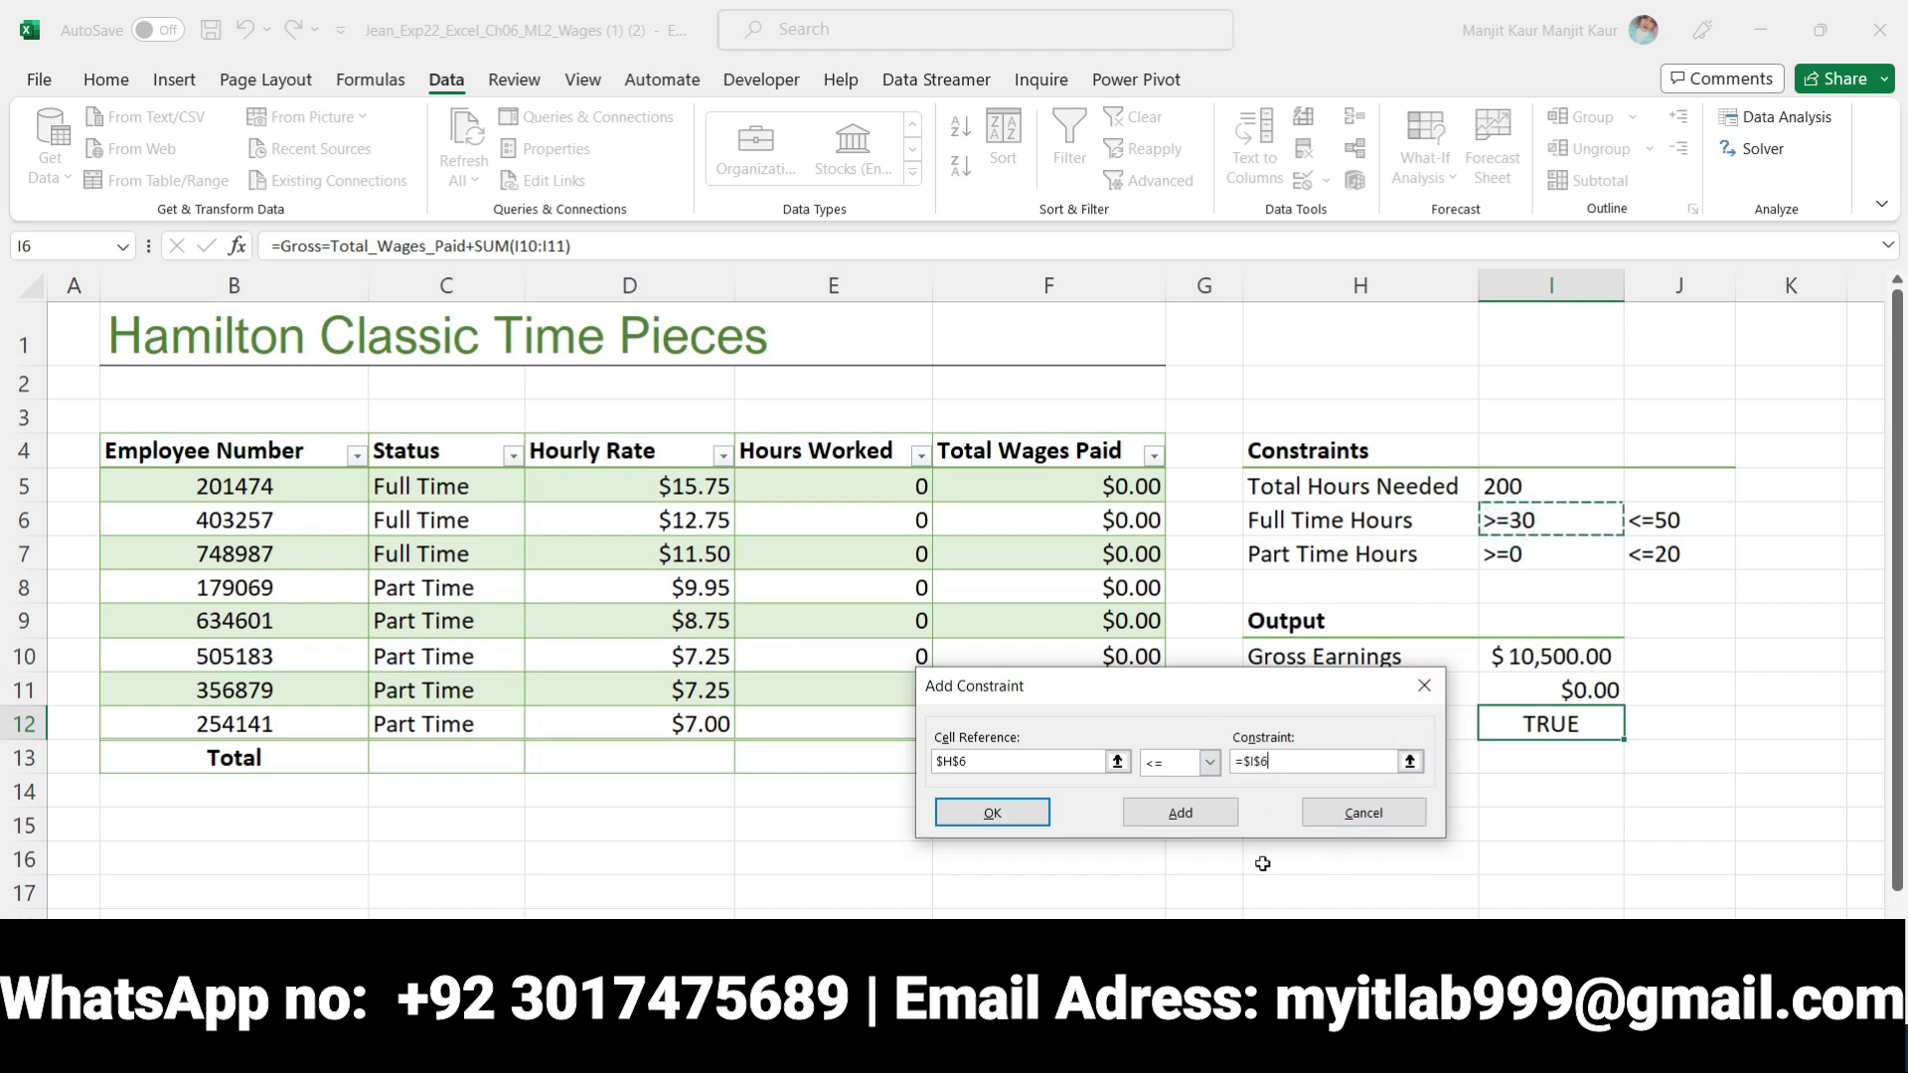
pyautogui.click(1209, 762)
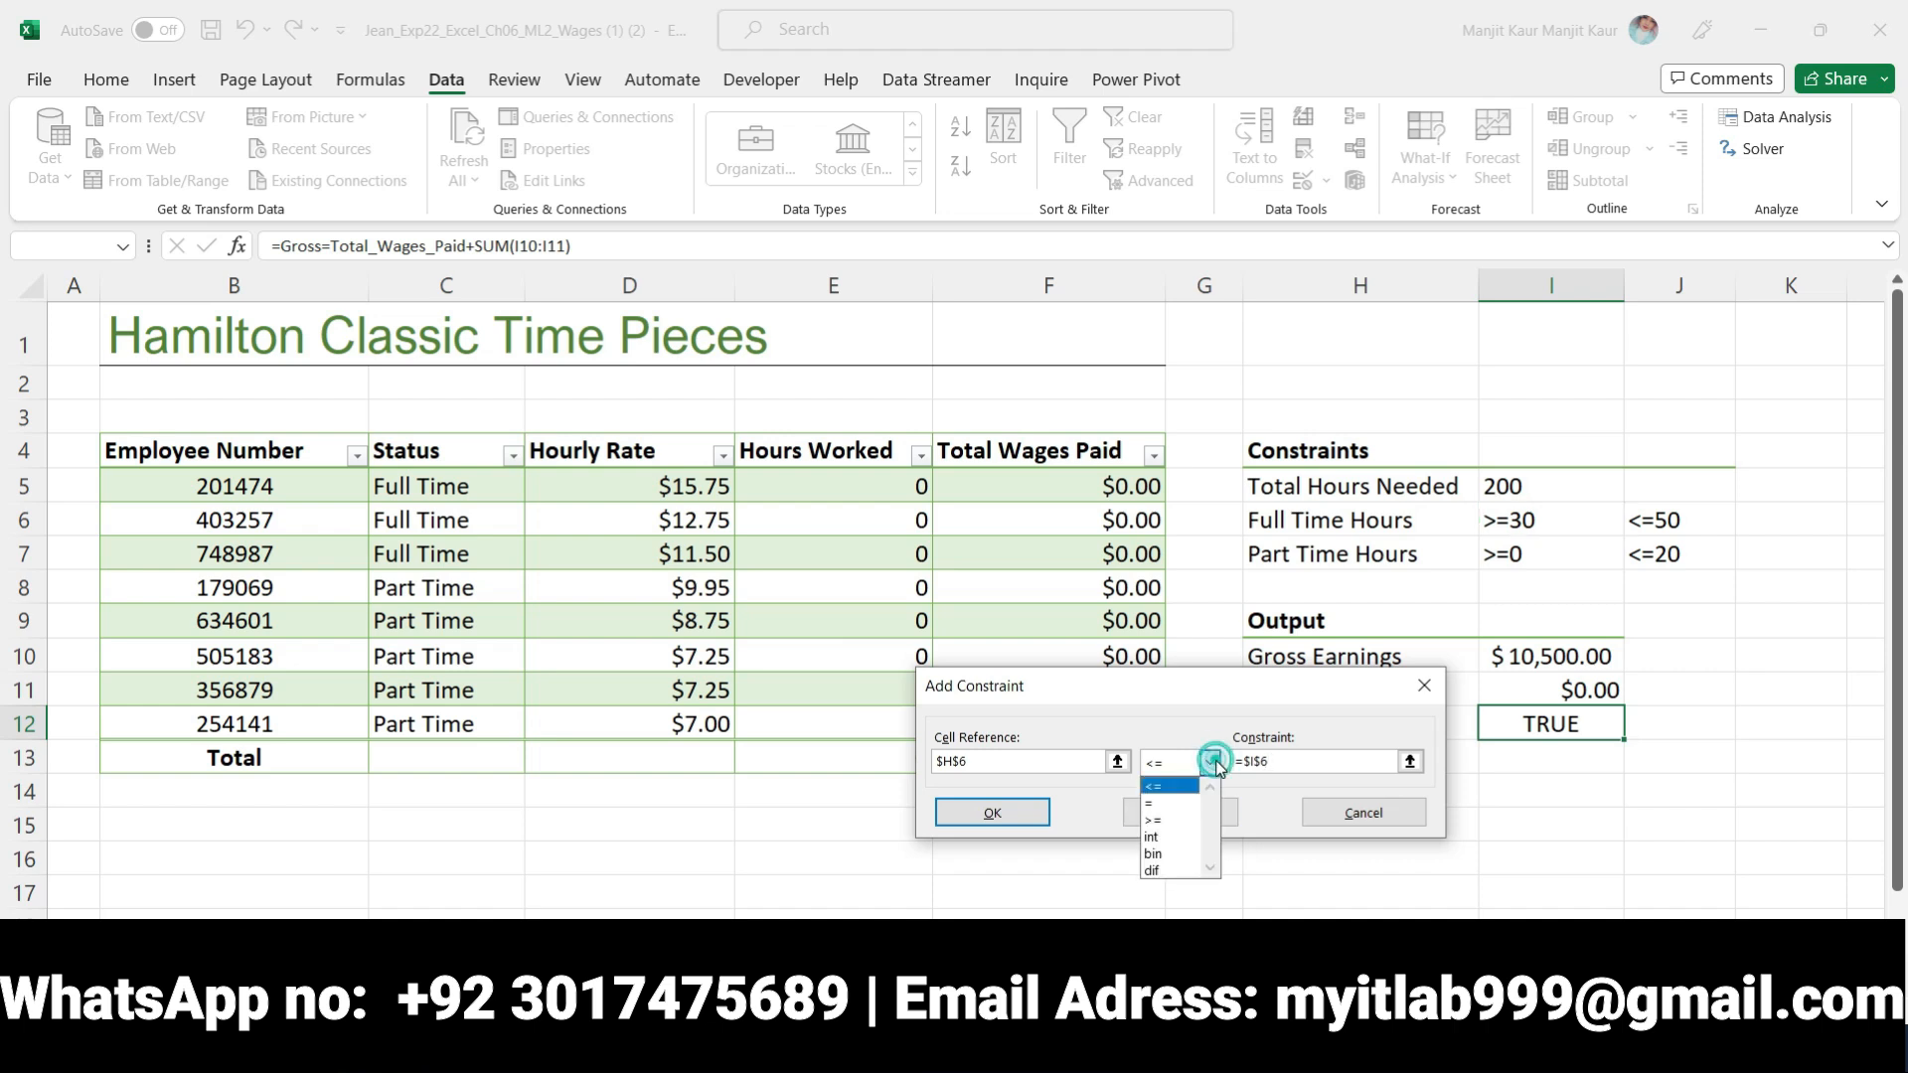
pyautogui.click(1158, 816)
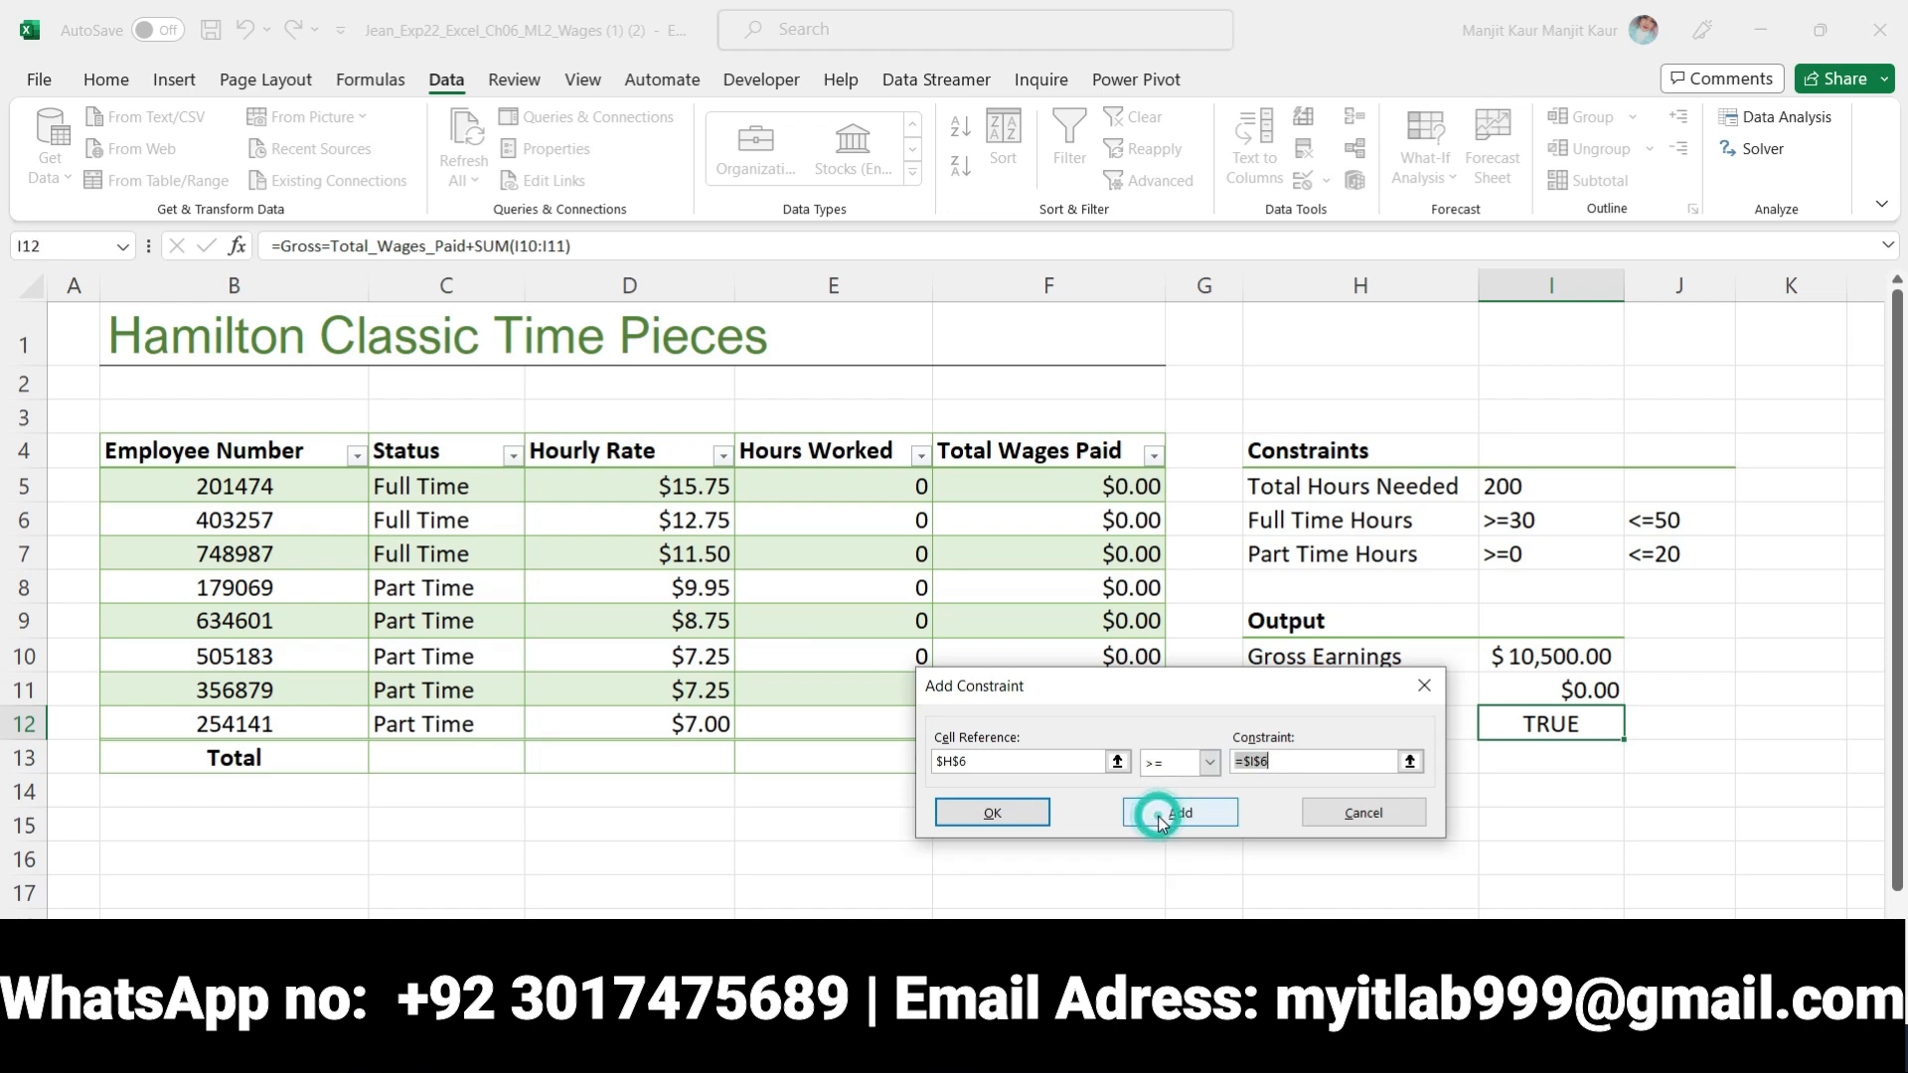
# Reread the upper limit in step 8 in Word, then add the constraint $H$6 <= $J$6 in Excel for the maximum full time hours
pyautogui.hotkey('alt', 'Tab')
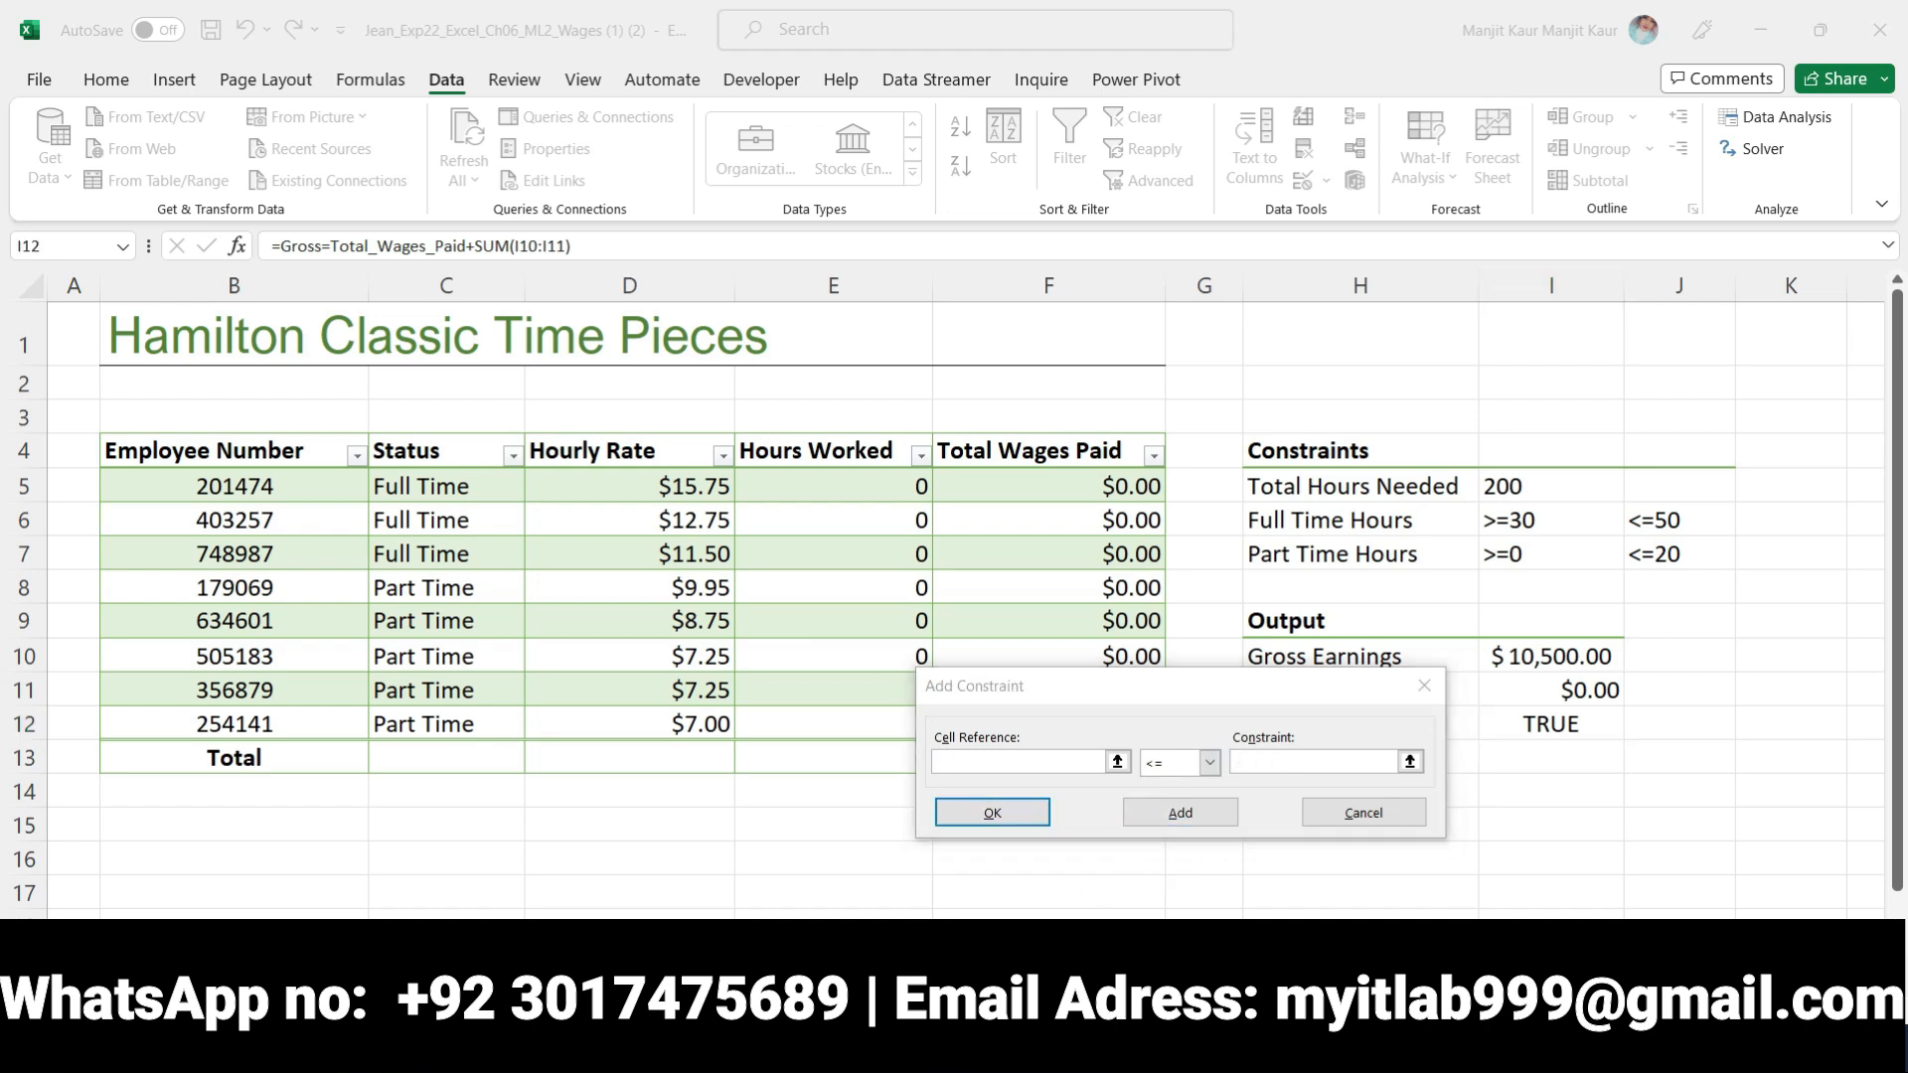
pyautogui.doubleClick(1441, 638)
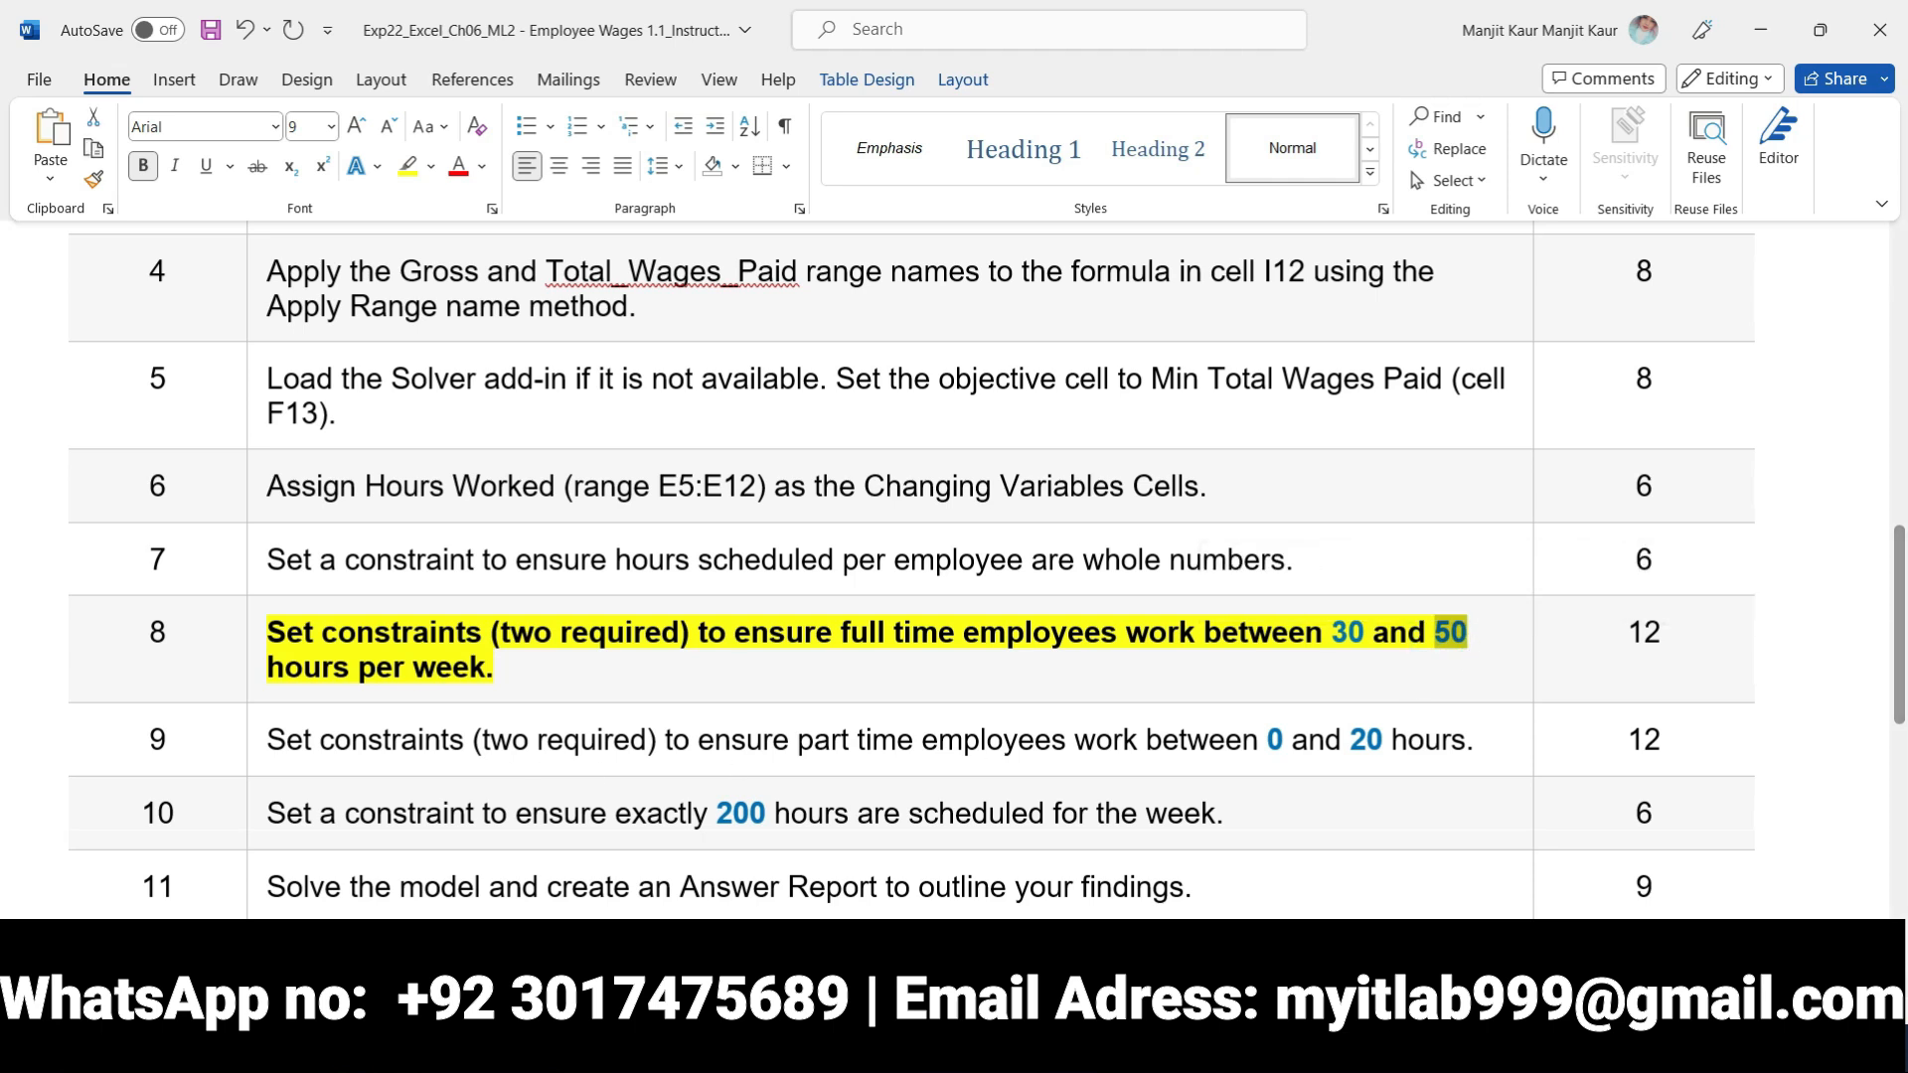
pyautogui.hotkey('alt', 'Tab')
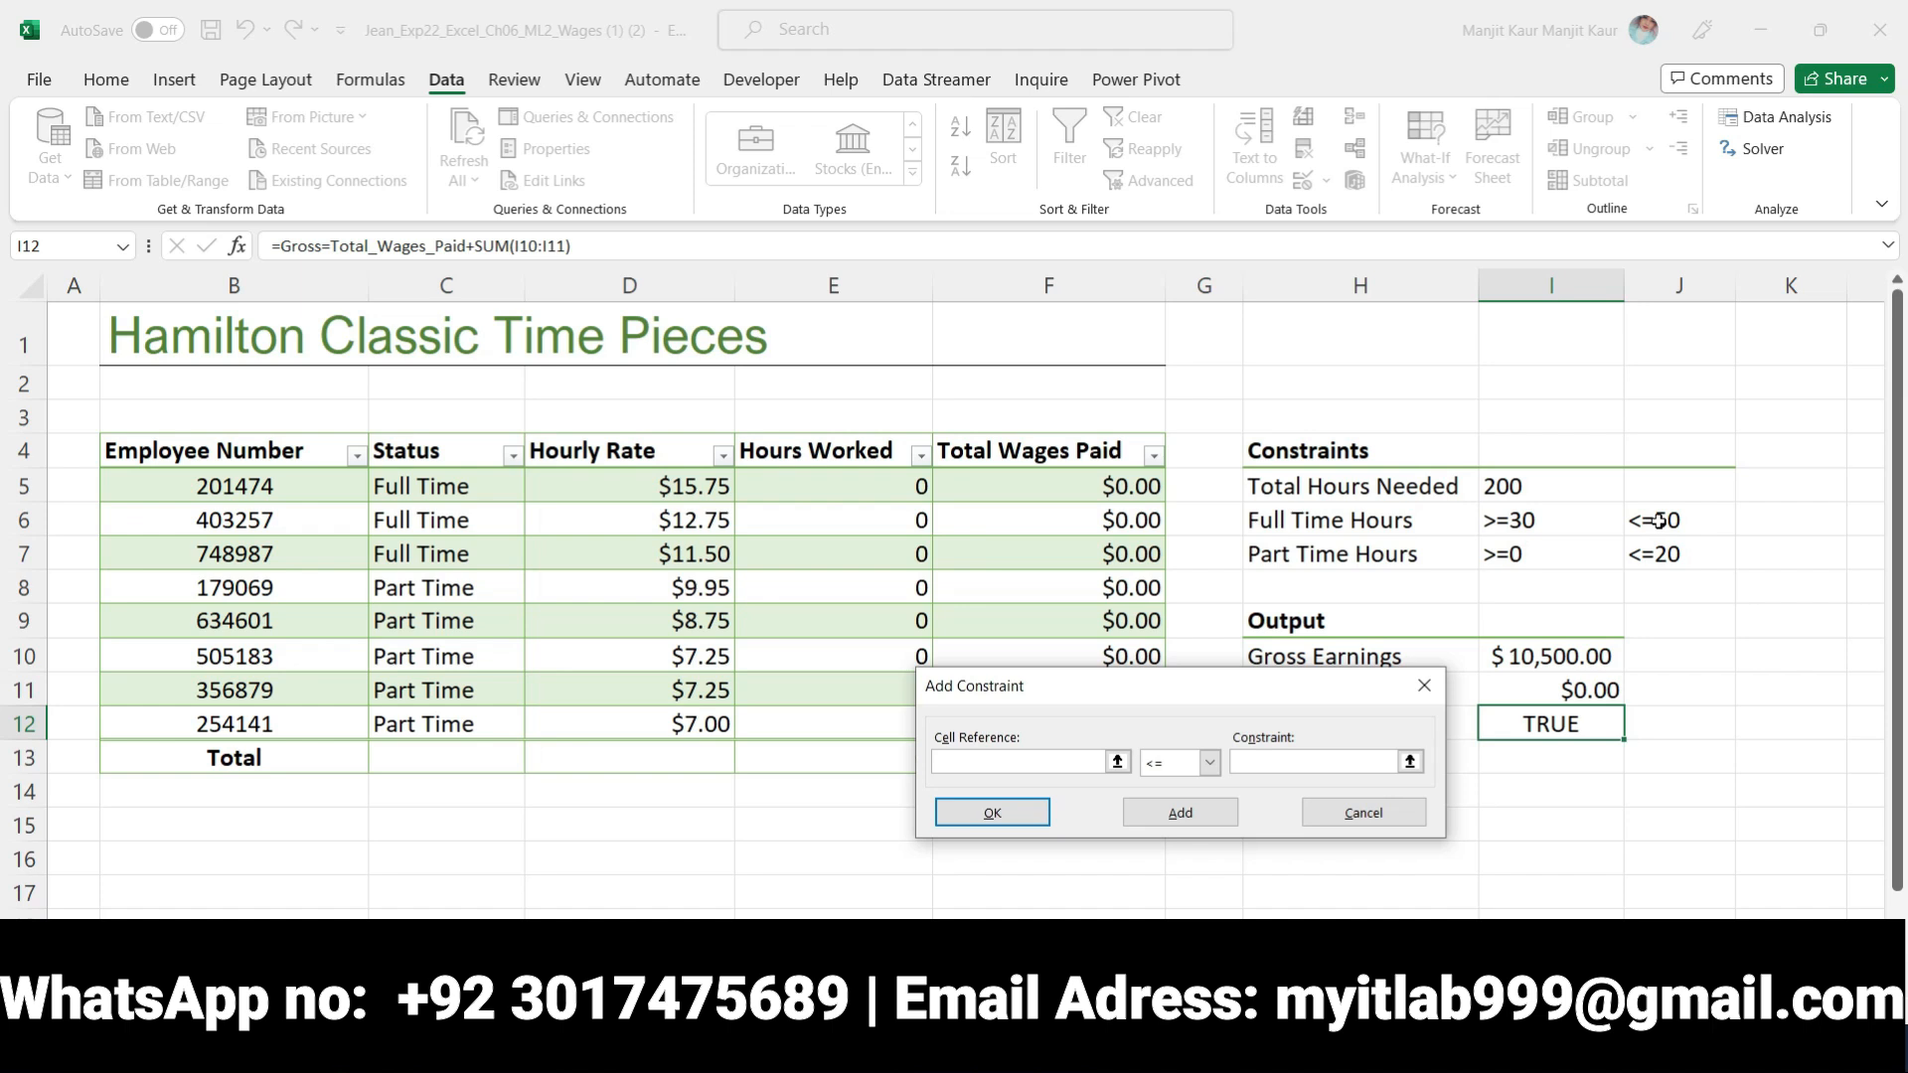
pyautogui.click(1328, 521)
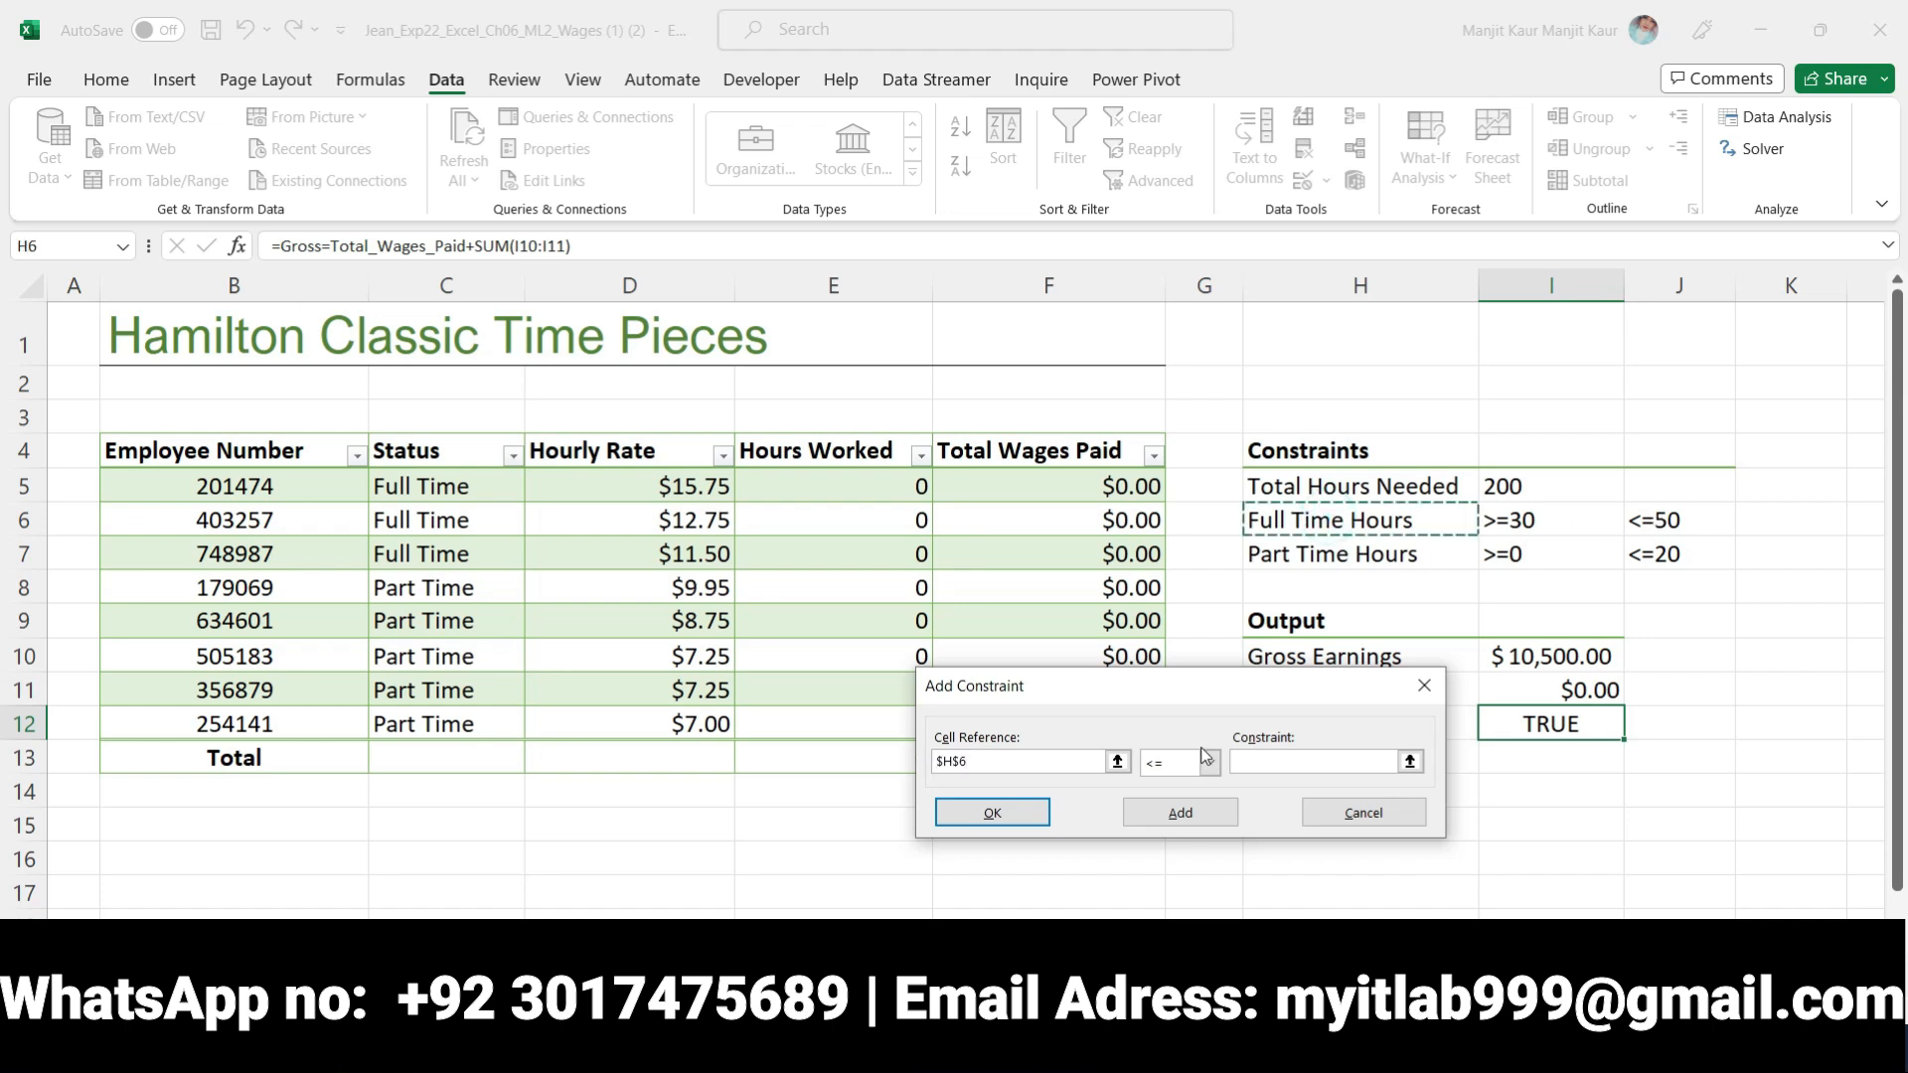
pyautogui.click(1260, 763)
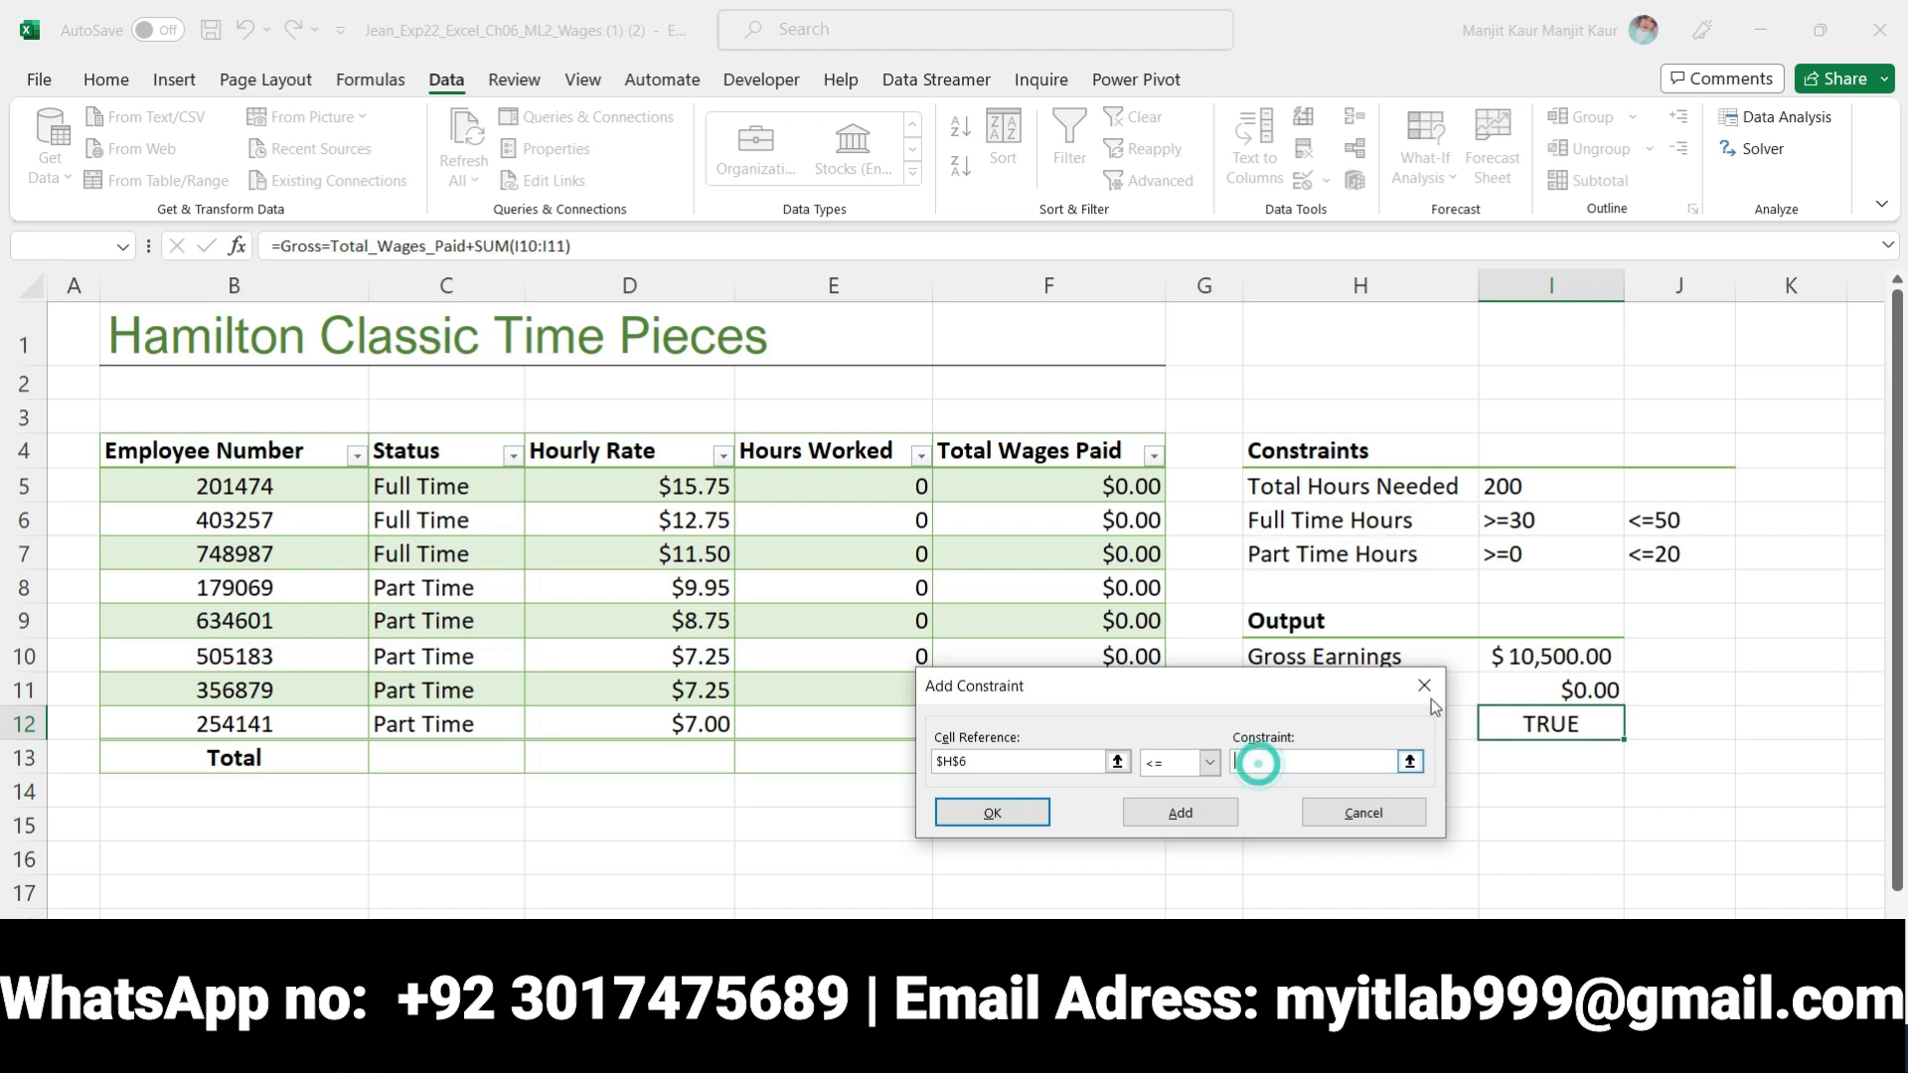
pyautogui.click(1657, 532)
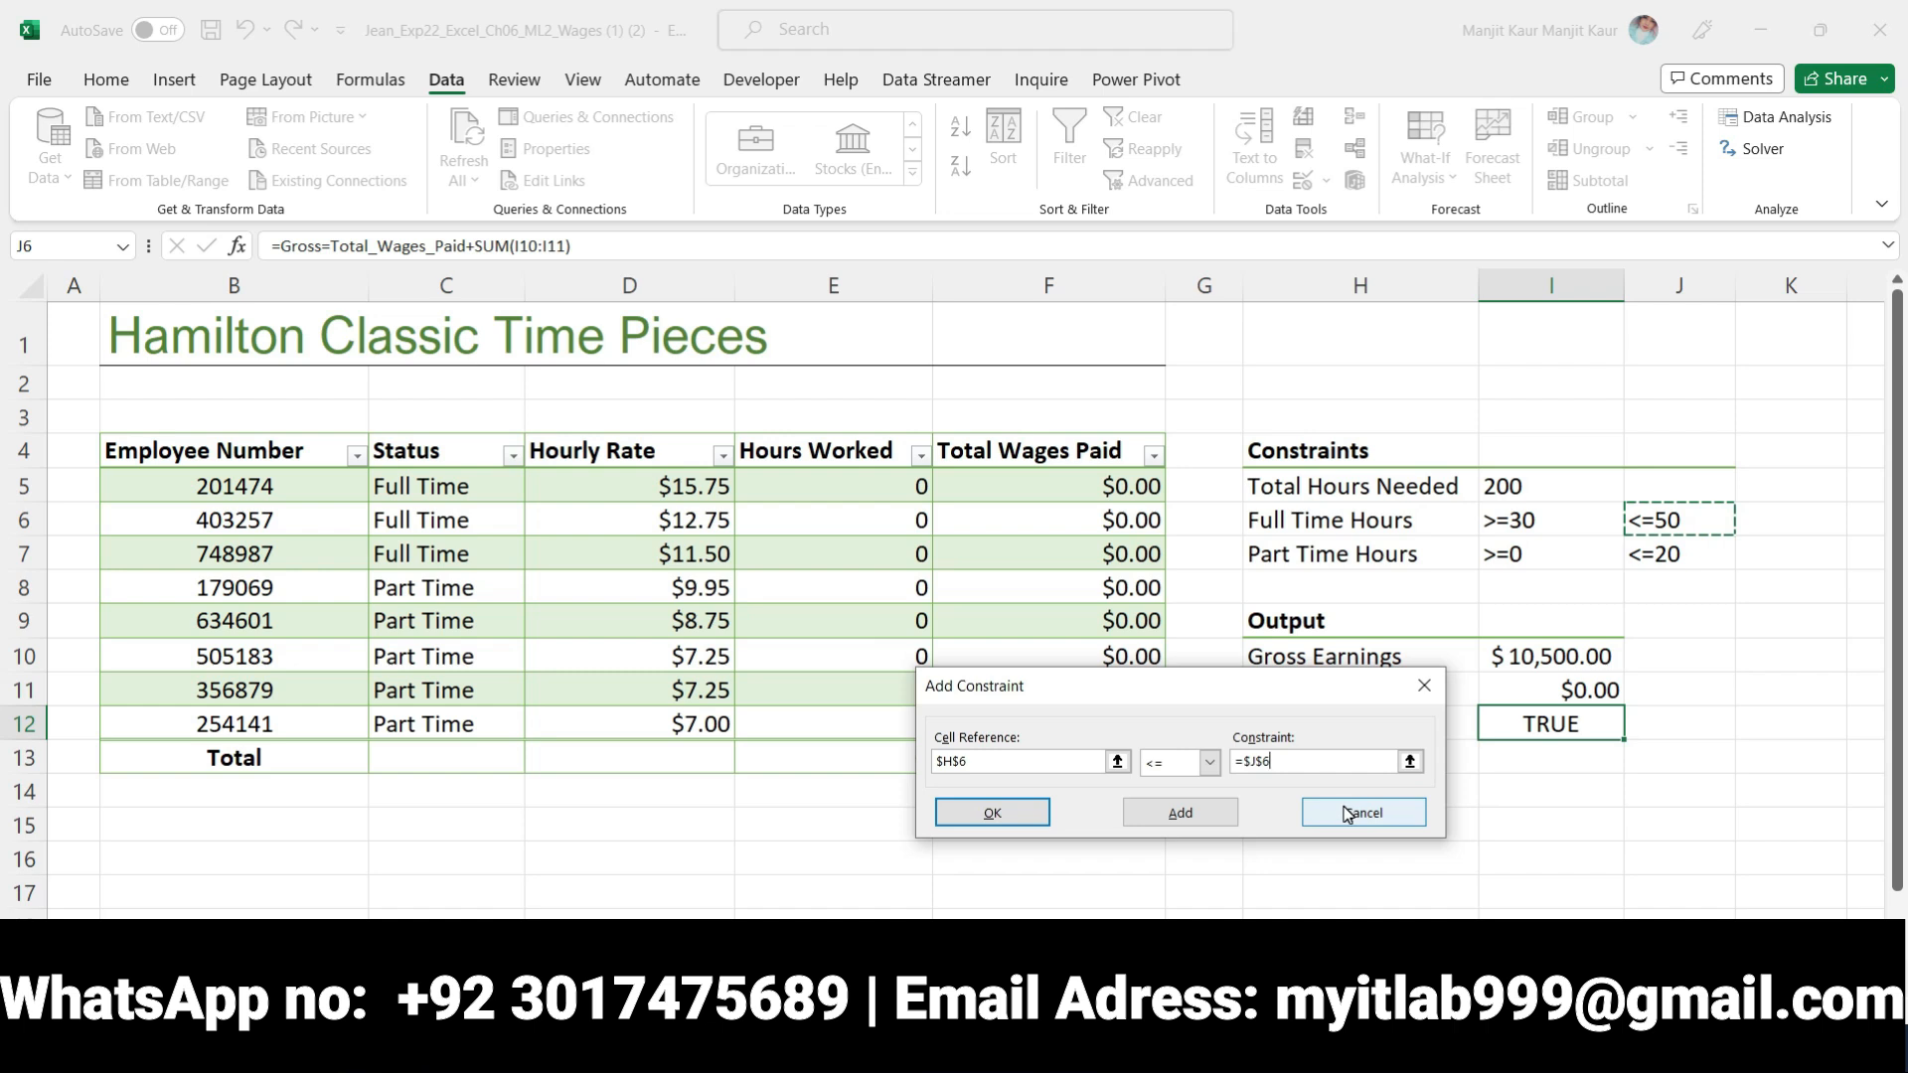
pyautogui.click(1180, 814)
# Switch to Word and move the bold and yellow highlighting from step 8 to the step 9 instruction about part time employees' hours
pyautogui.hotkey('alt', 'Tab')
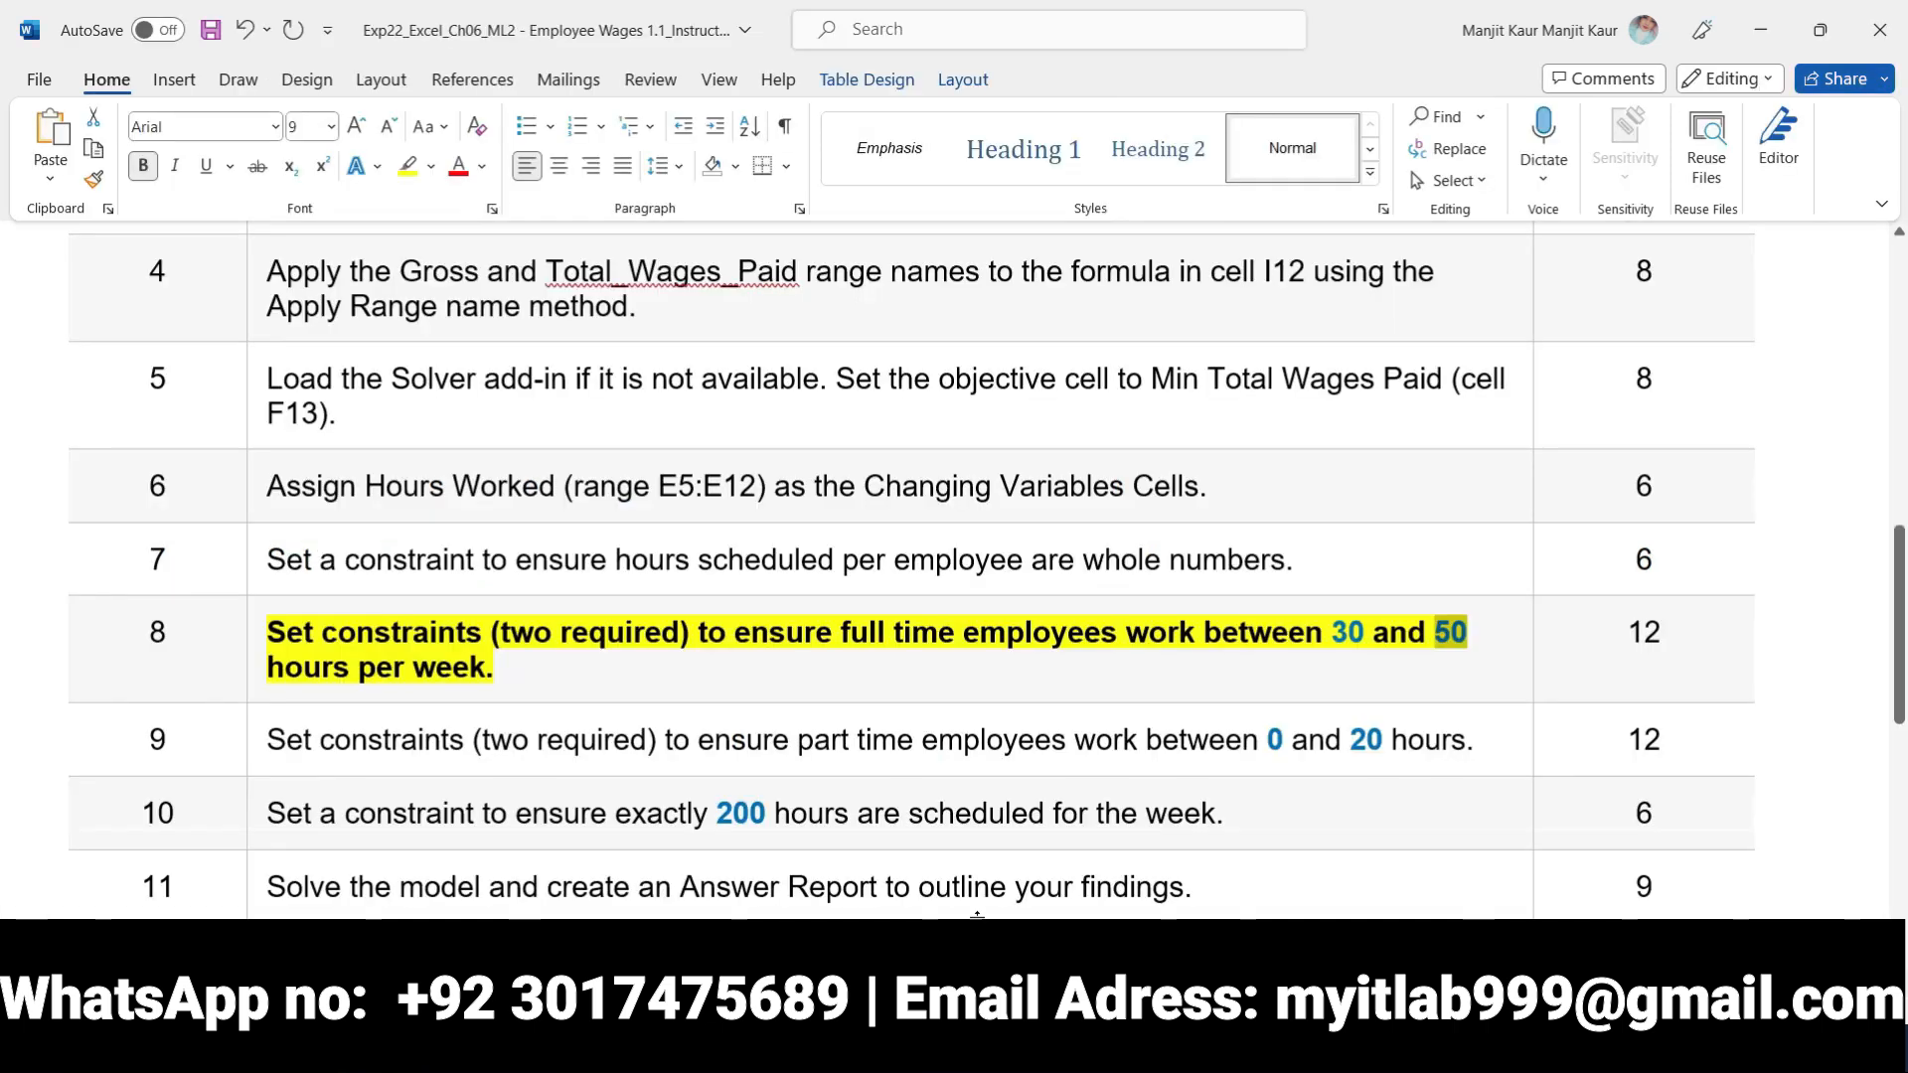
pyautogui.click(255, 637)
pyautogui.click(281, 594)
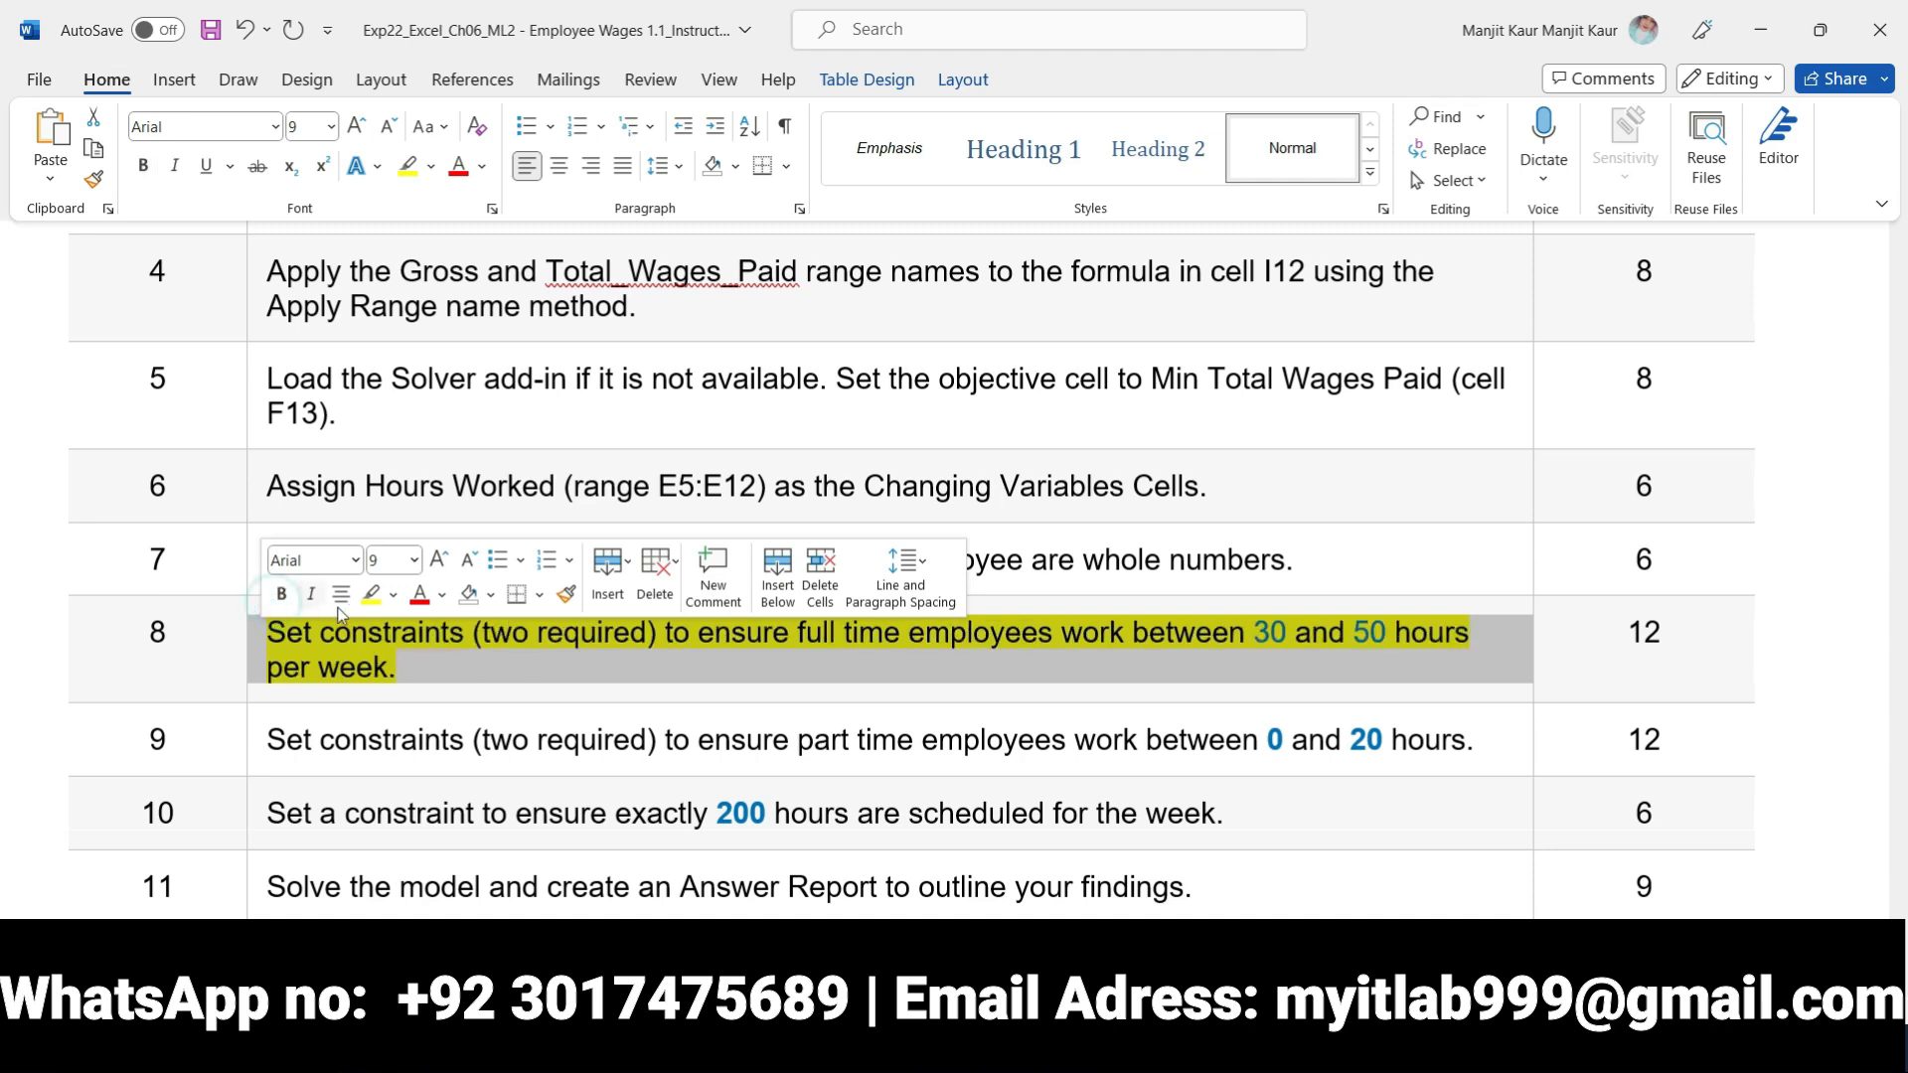
pyautogui.click(373, 594)
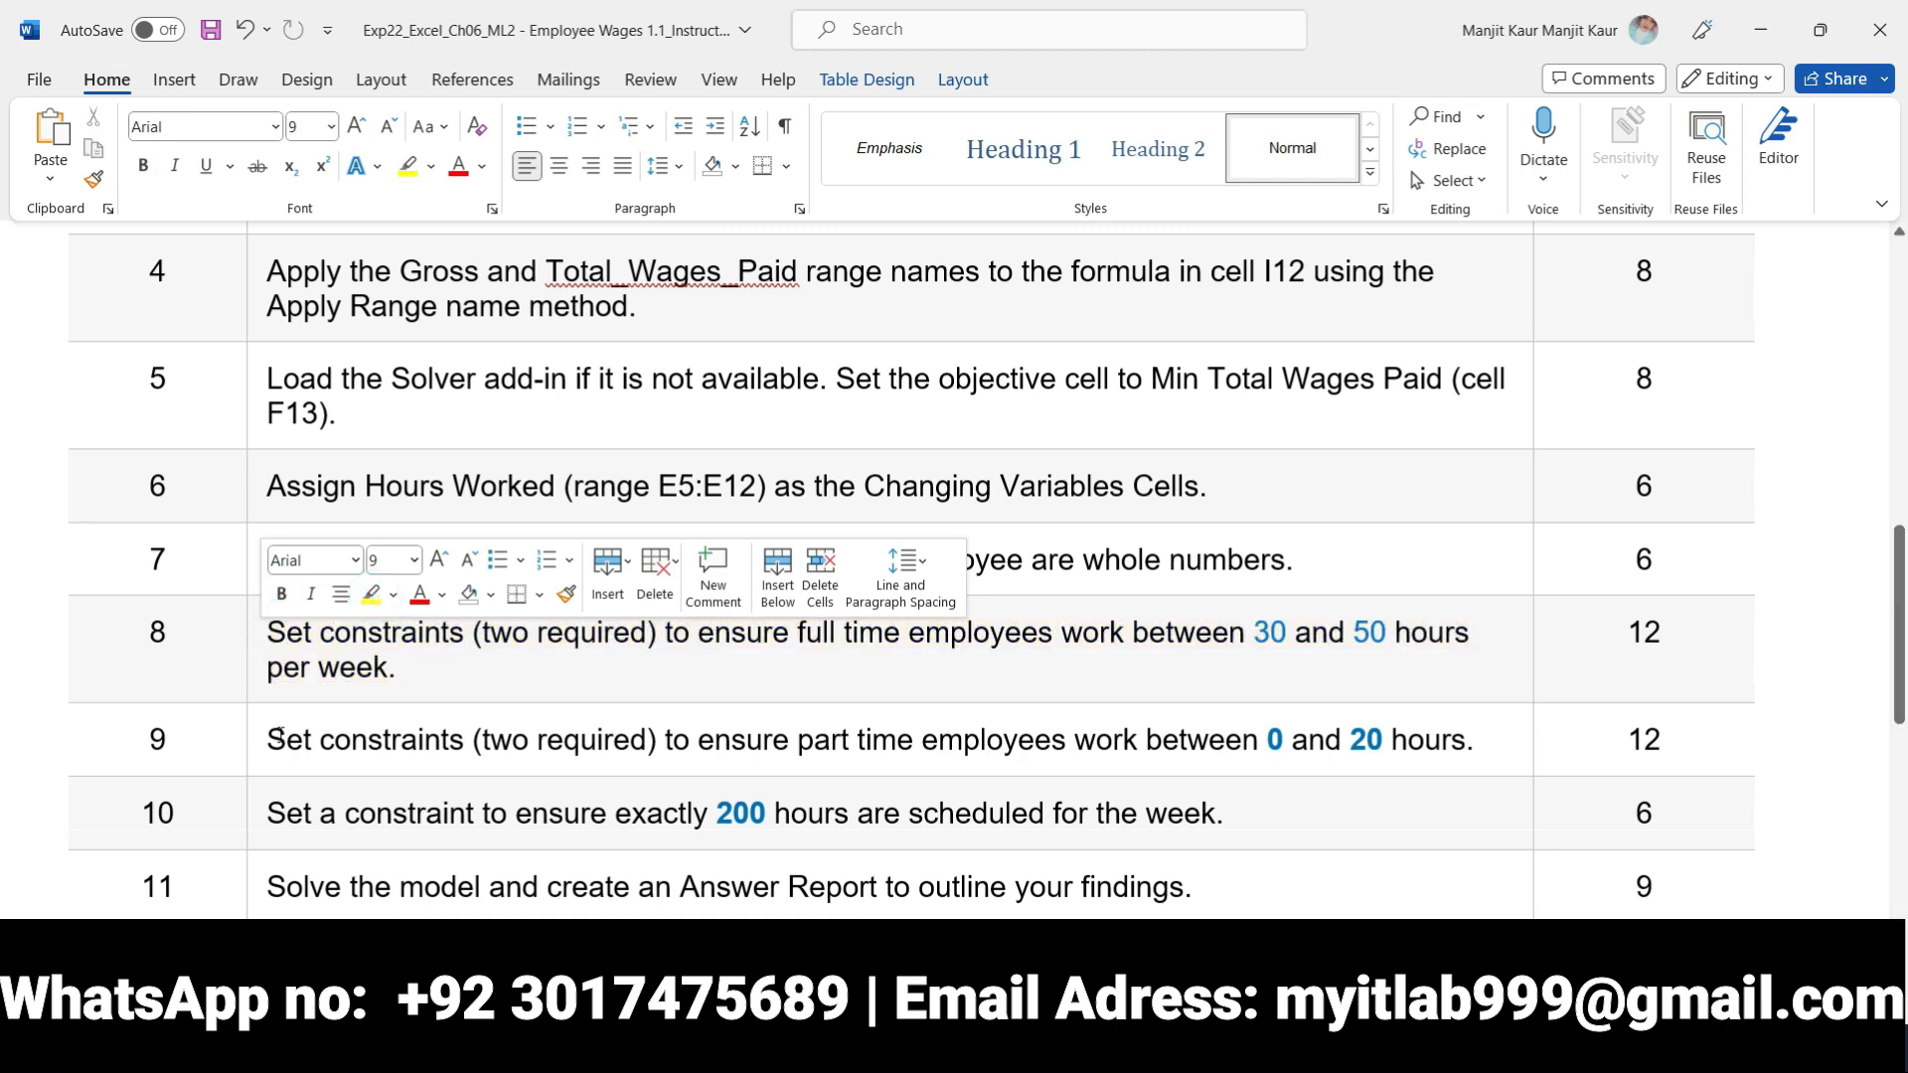
pyautogui.click(259, 747)
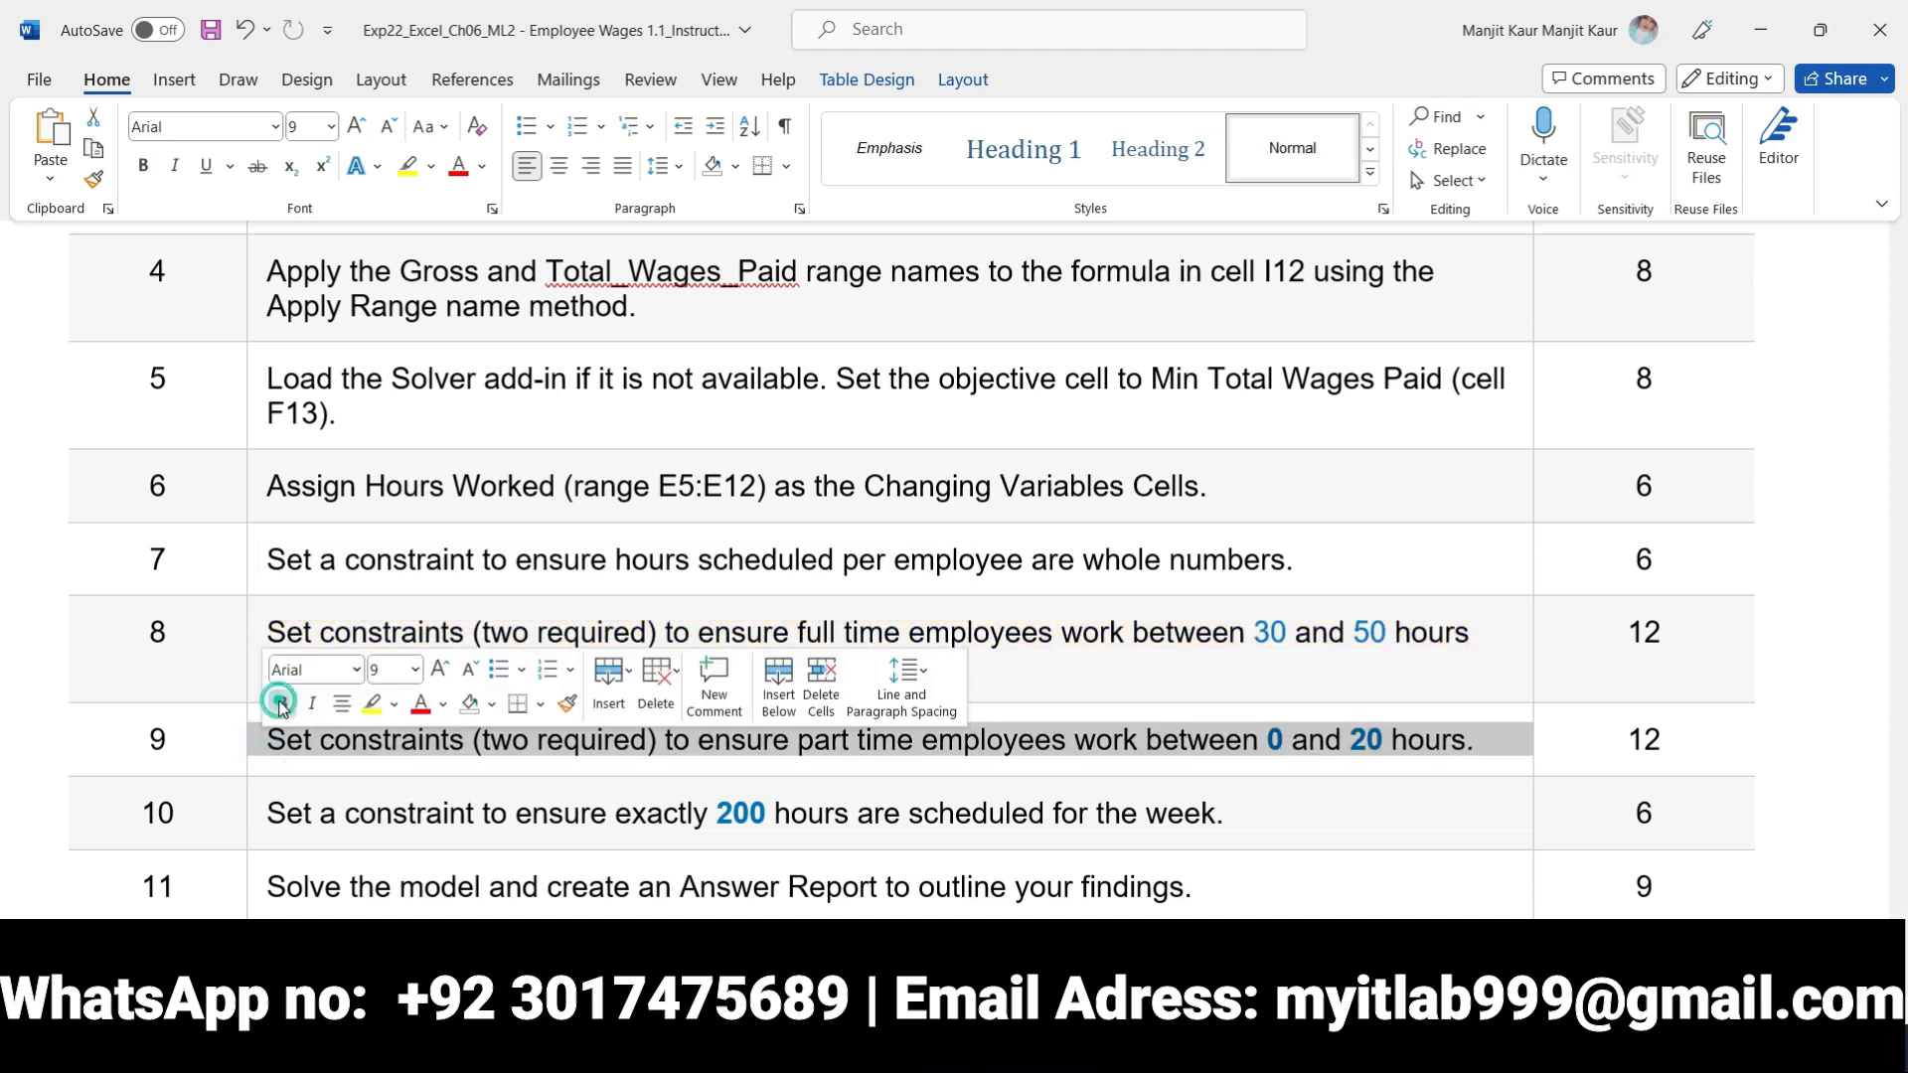
pyautogui.click(281, 703)
pyautogui.click(373, 704)
pyautogui.click(362, 774)
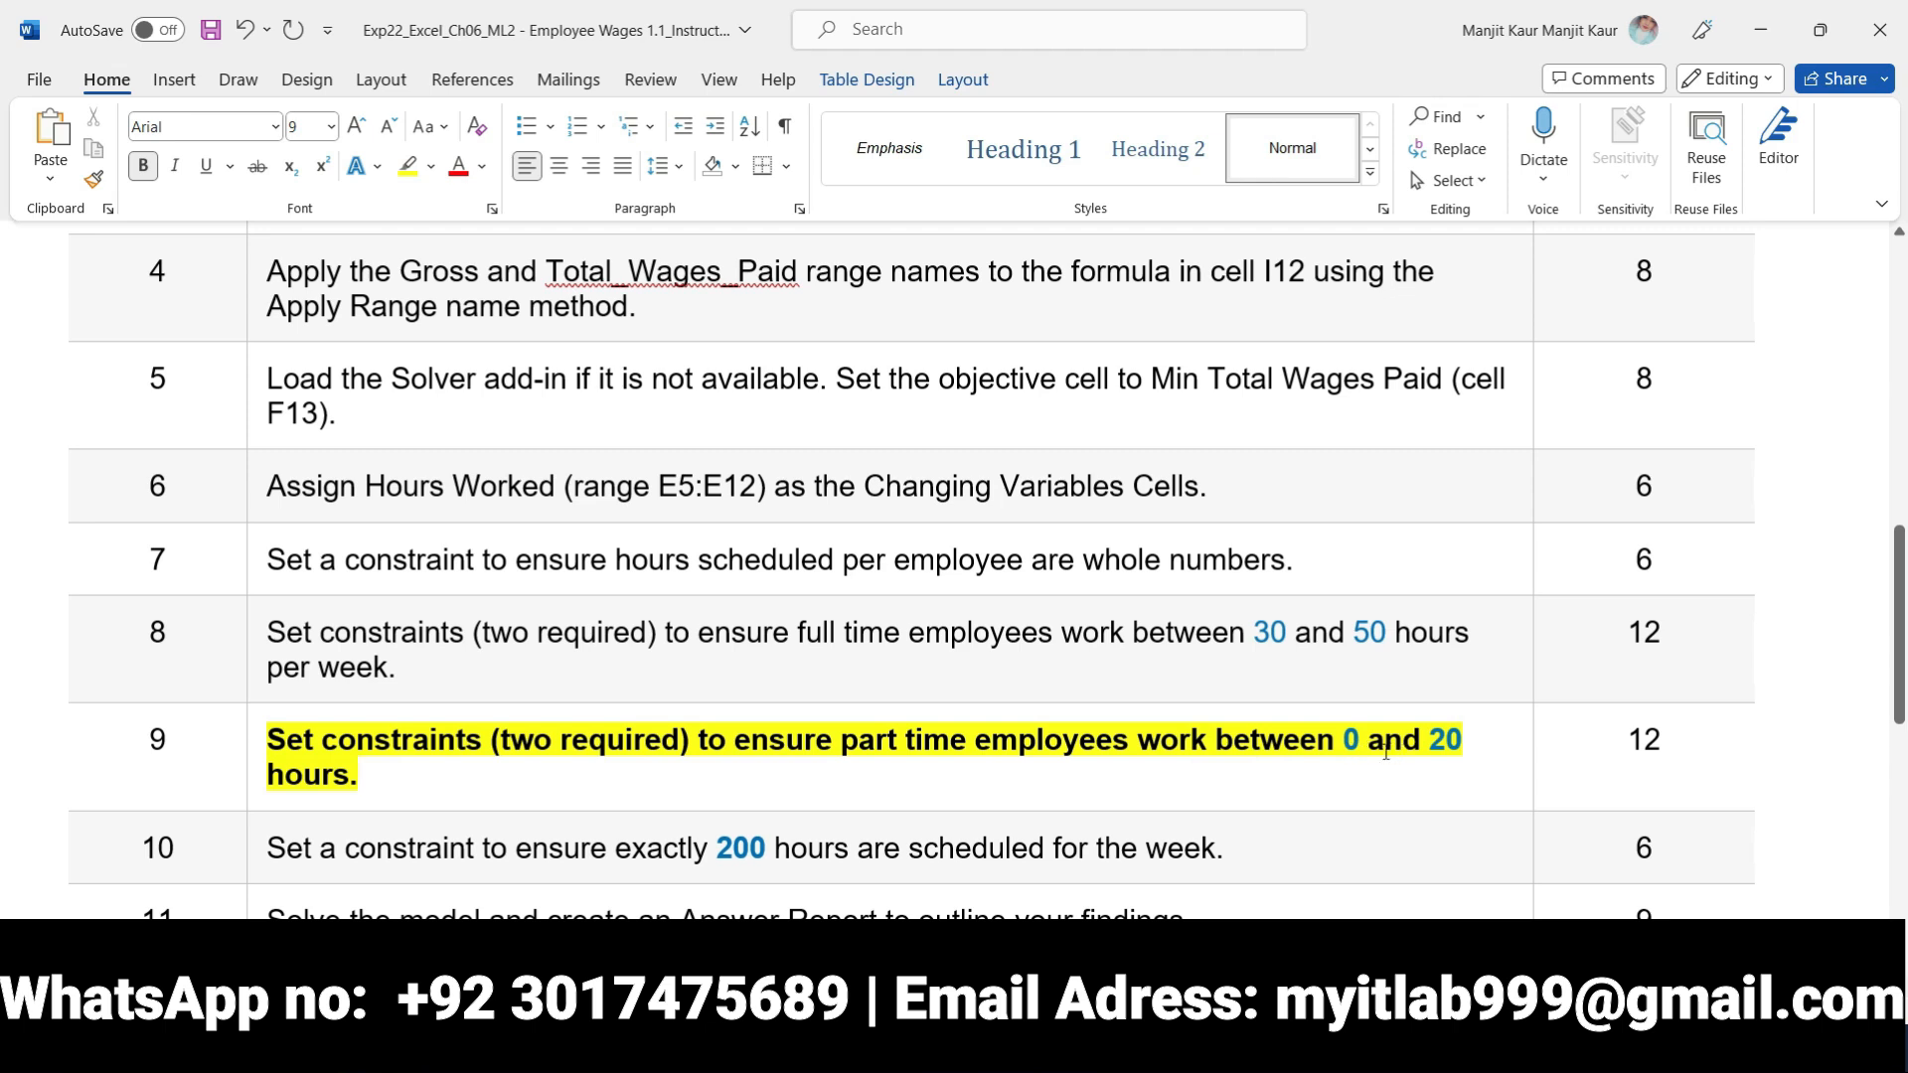
# Switch to Excel and add the constraint $H$7 >= $I$7 for the minimum part time hours, rechecking step 9 in Word
pyautogui.click(986, 916)
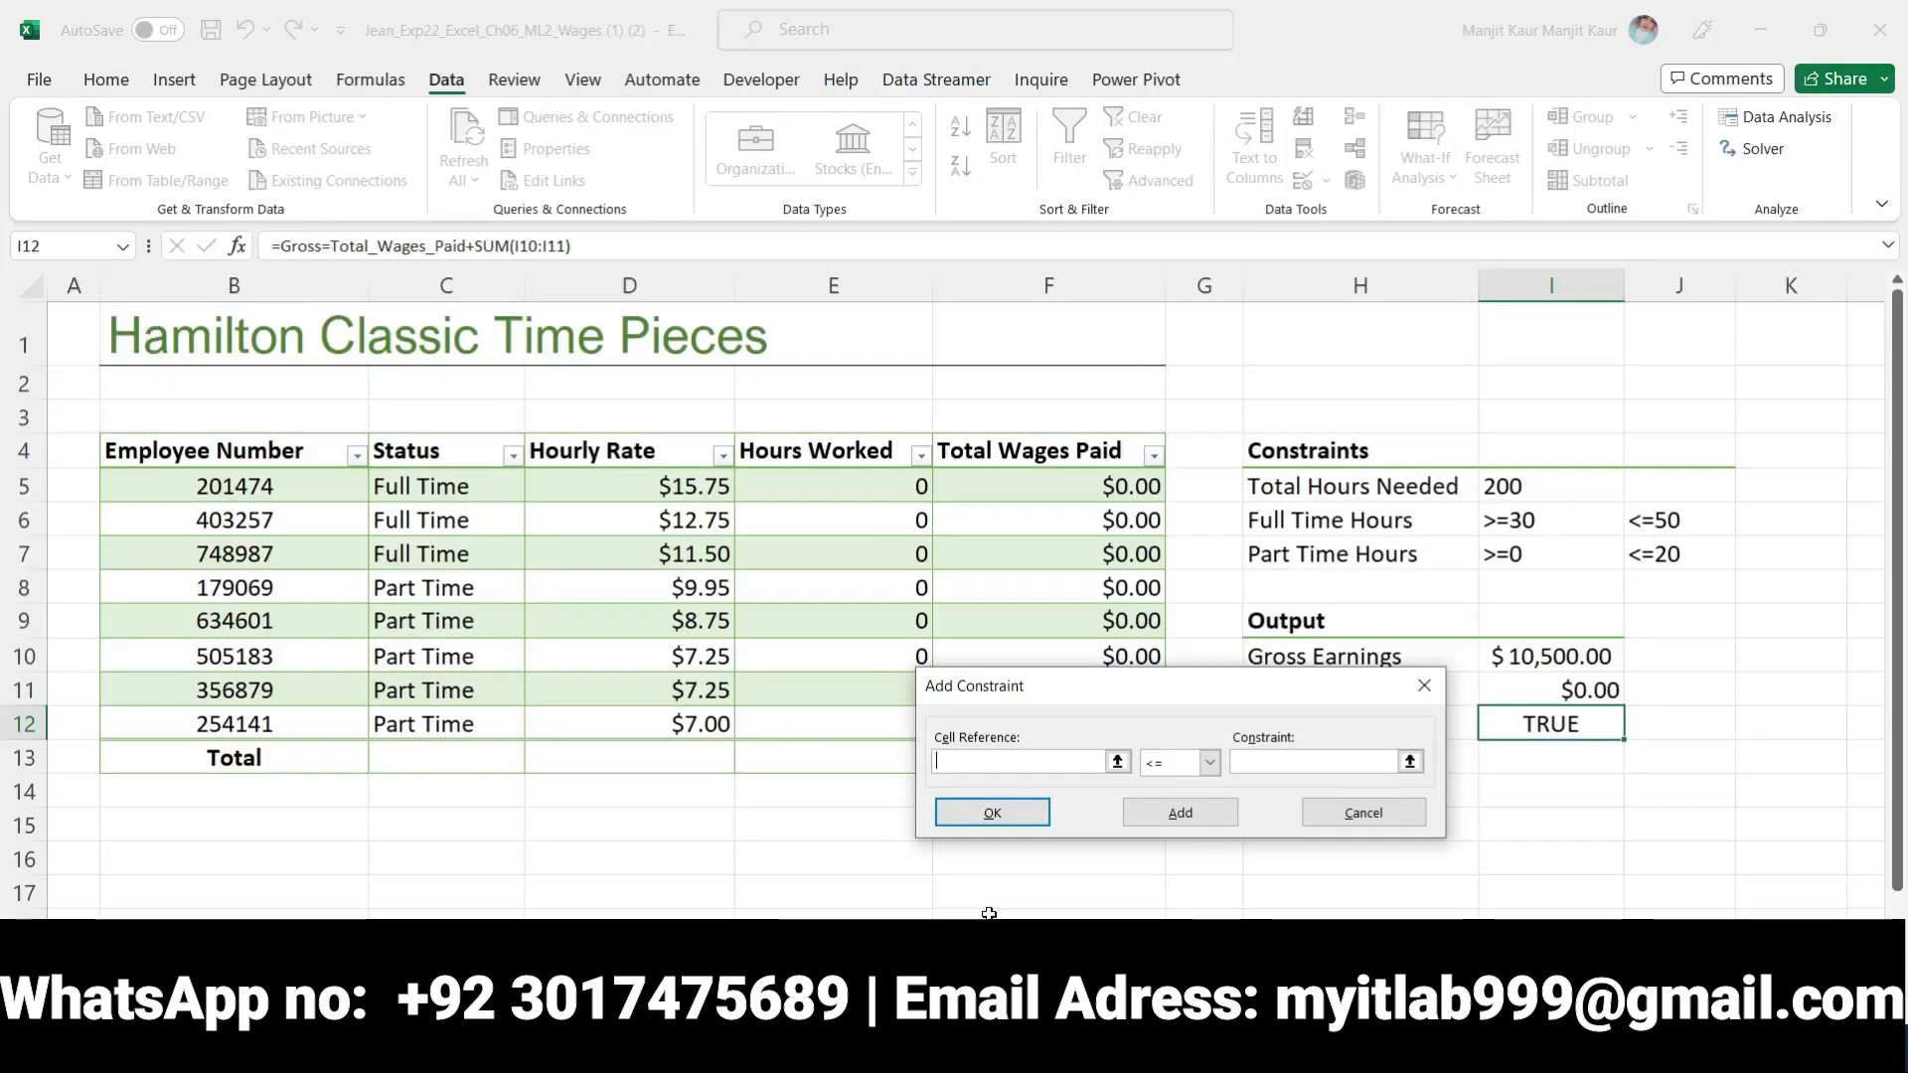
pyautogui.click(1309, 556)
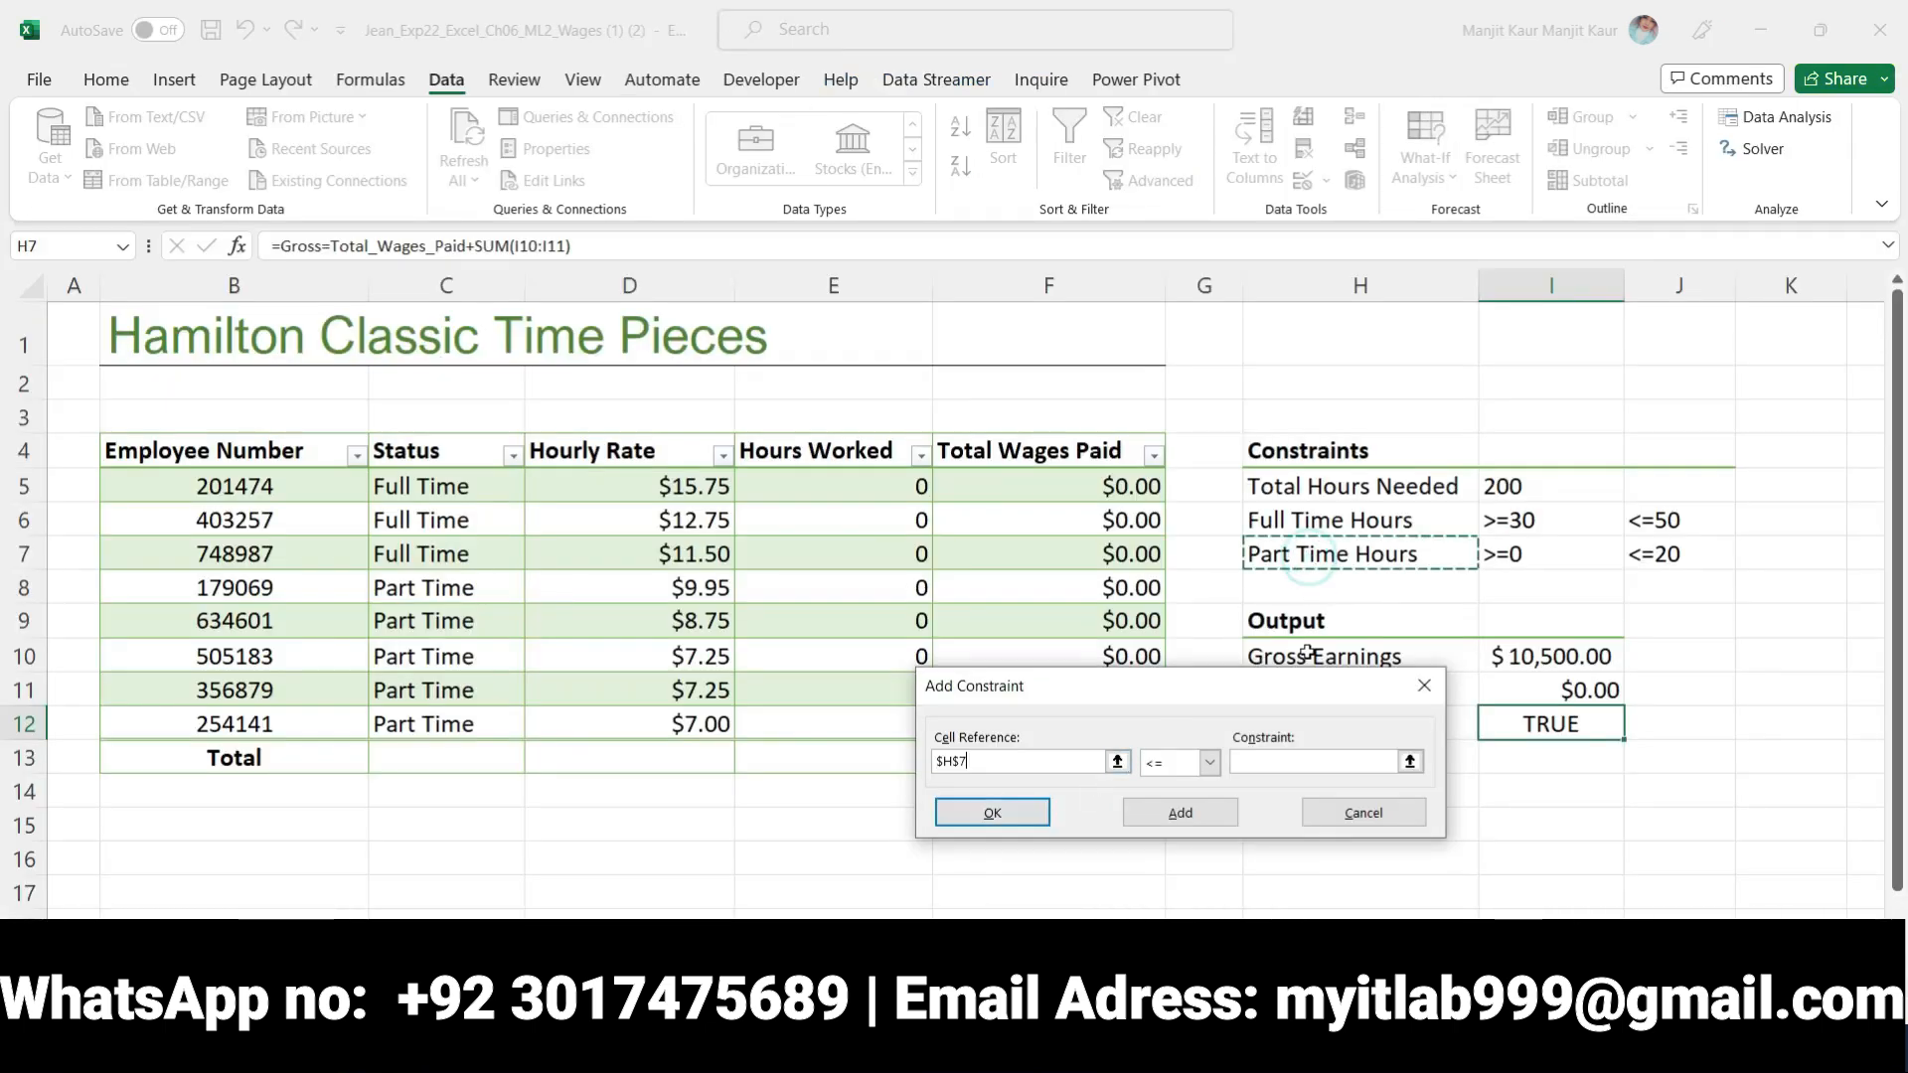
pyautogui.hotkey('alt', 'Tab')
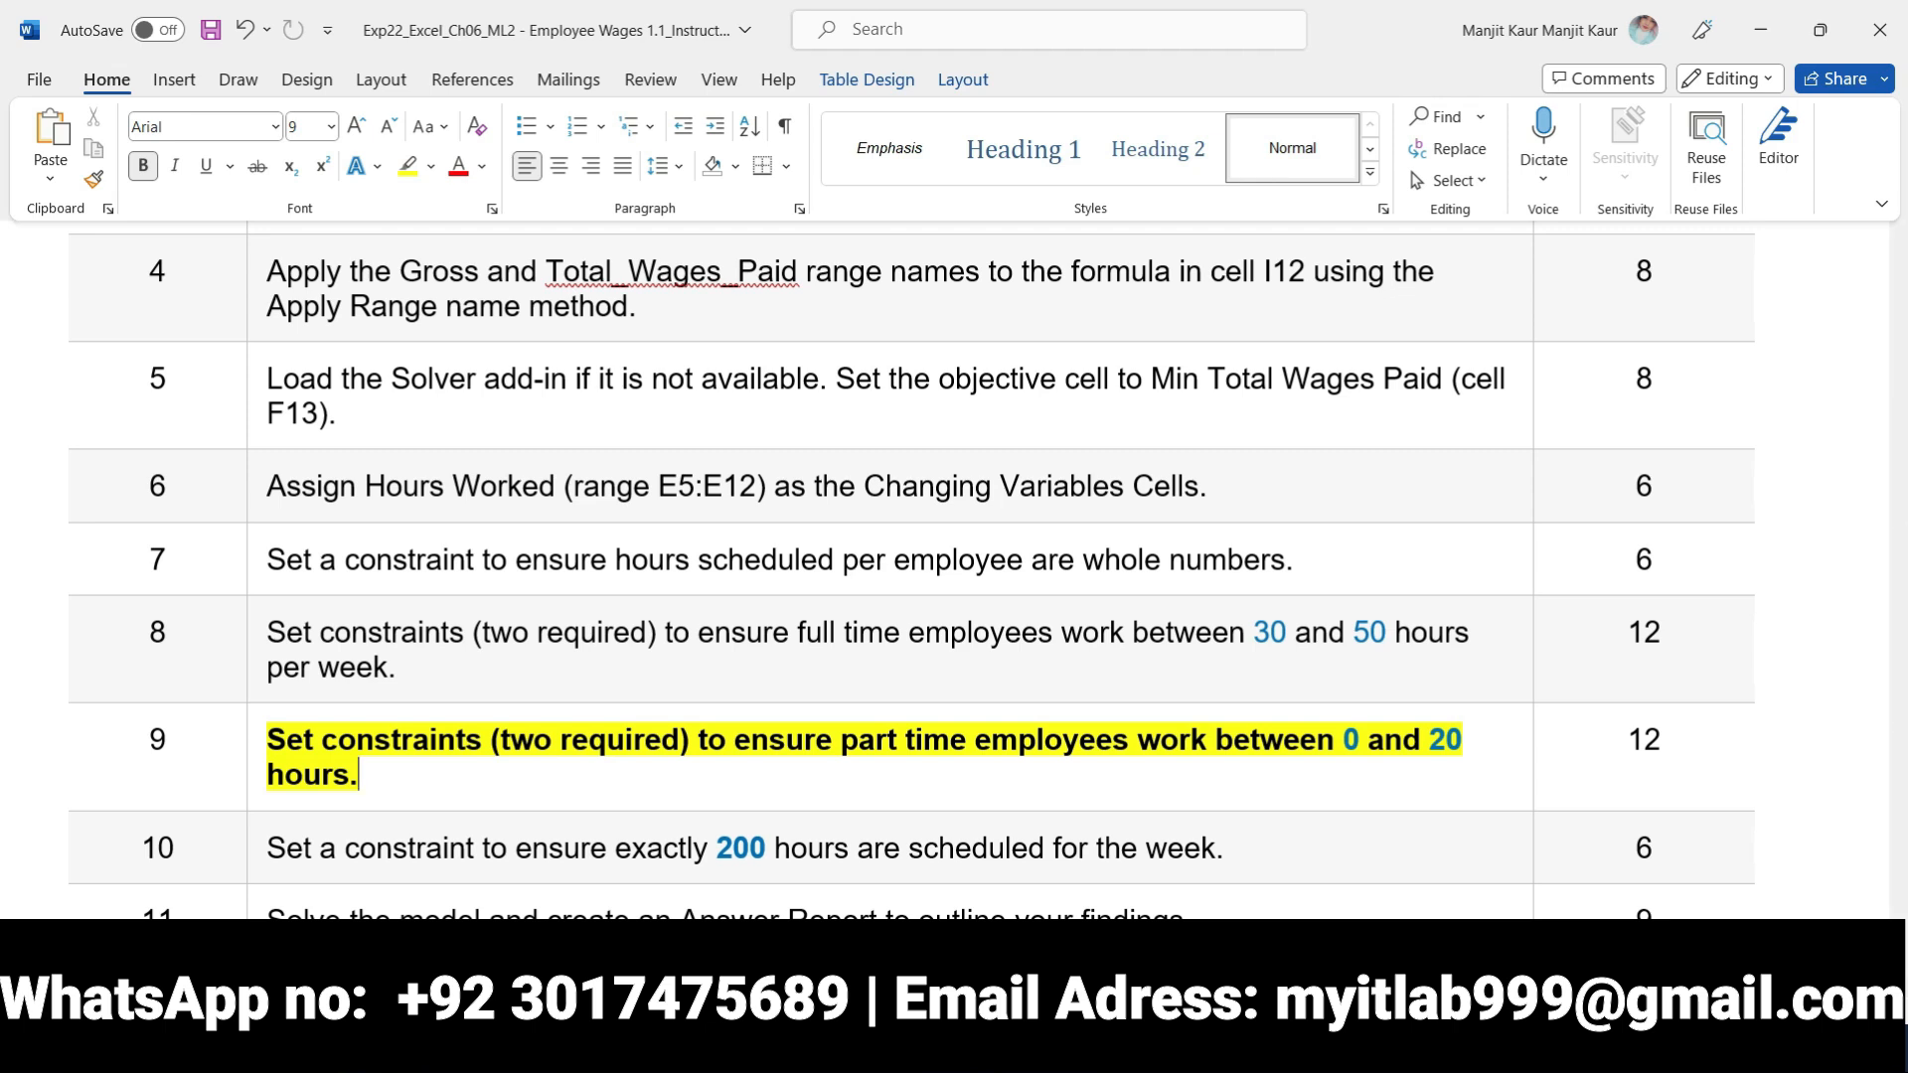
pyautogui.hotkey('alt', 'Tab')
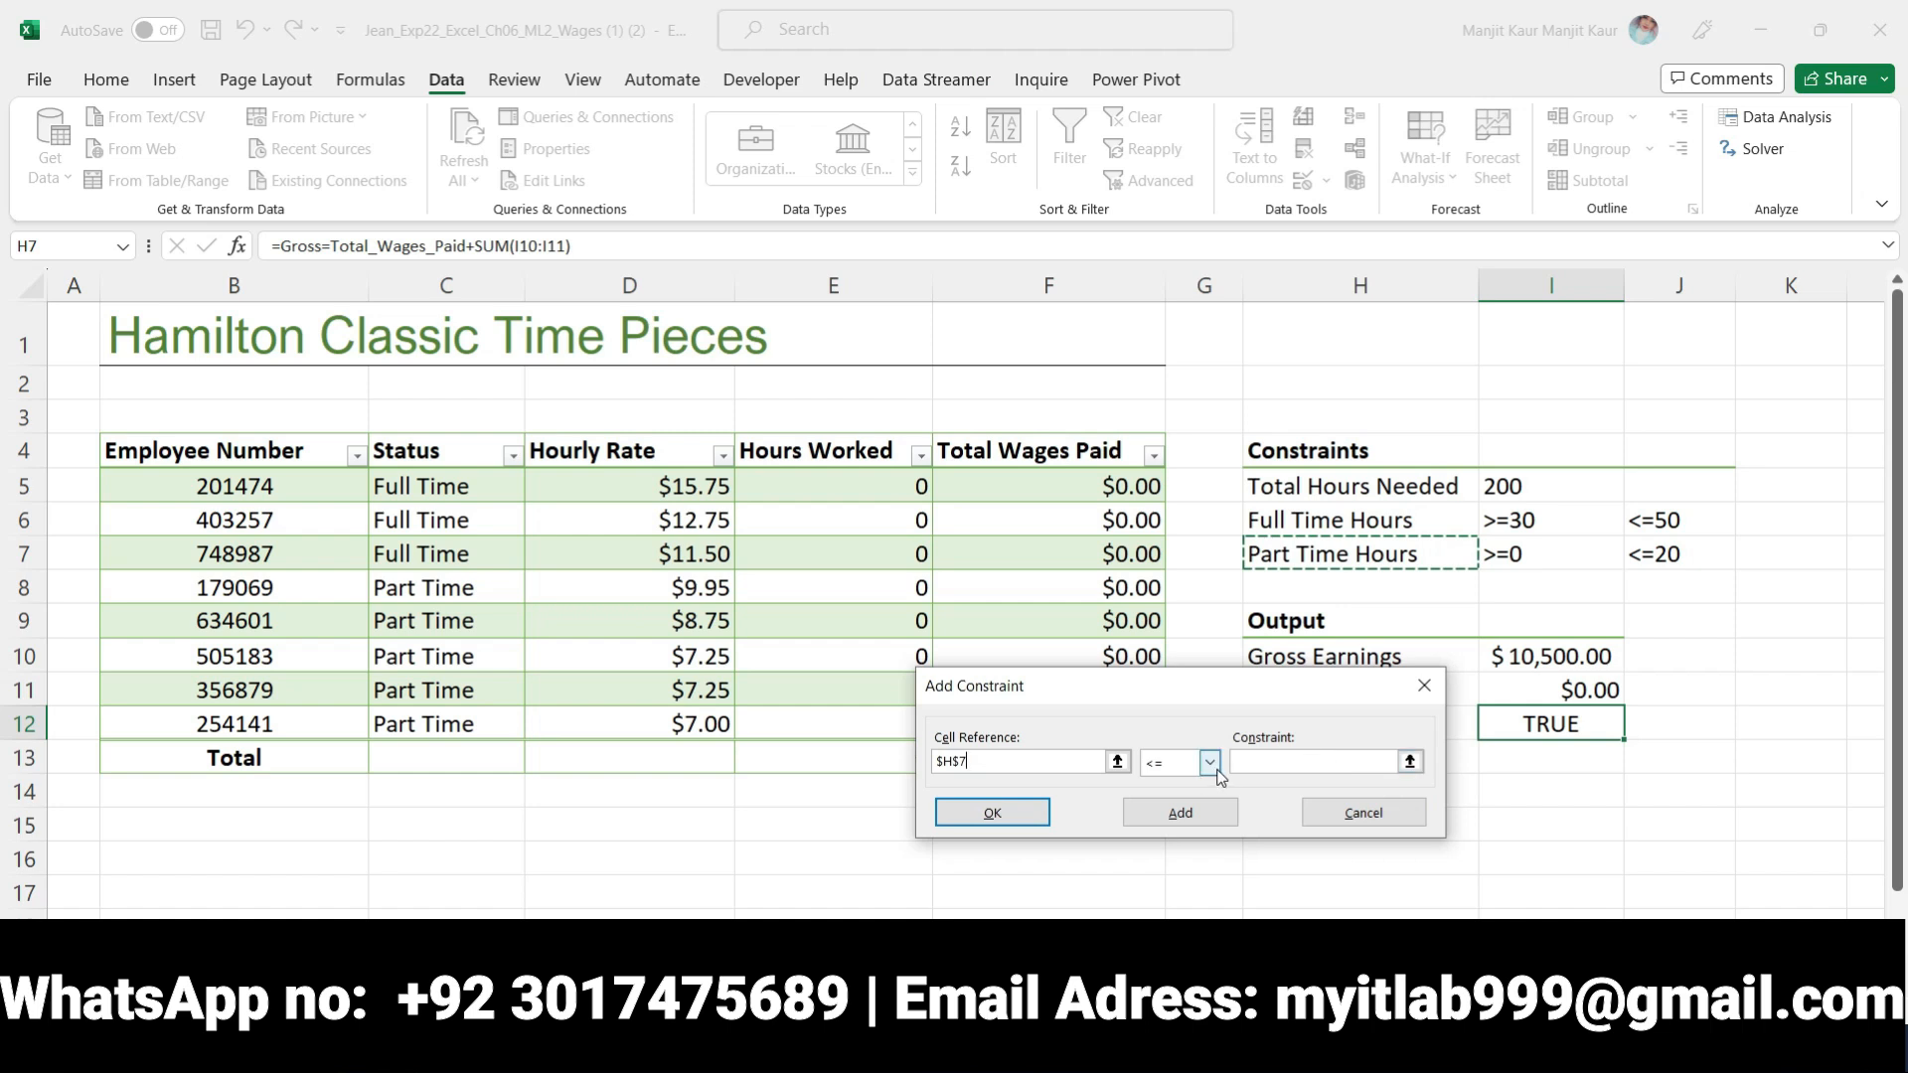
pyautogui.moveTo(1237, 692); pyautogui.dragTo(1239, 707)
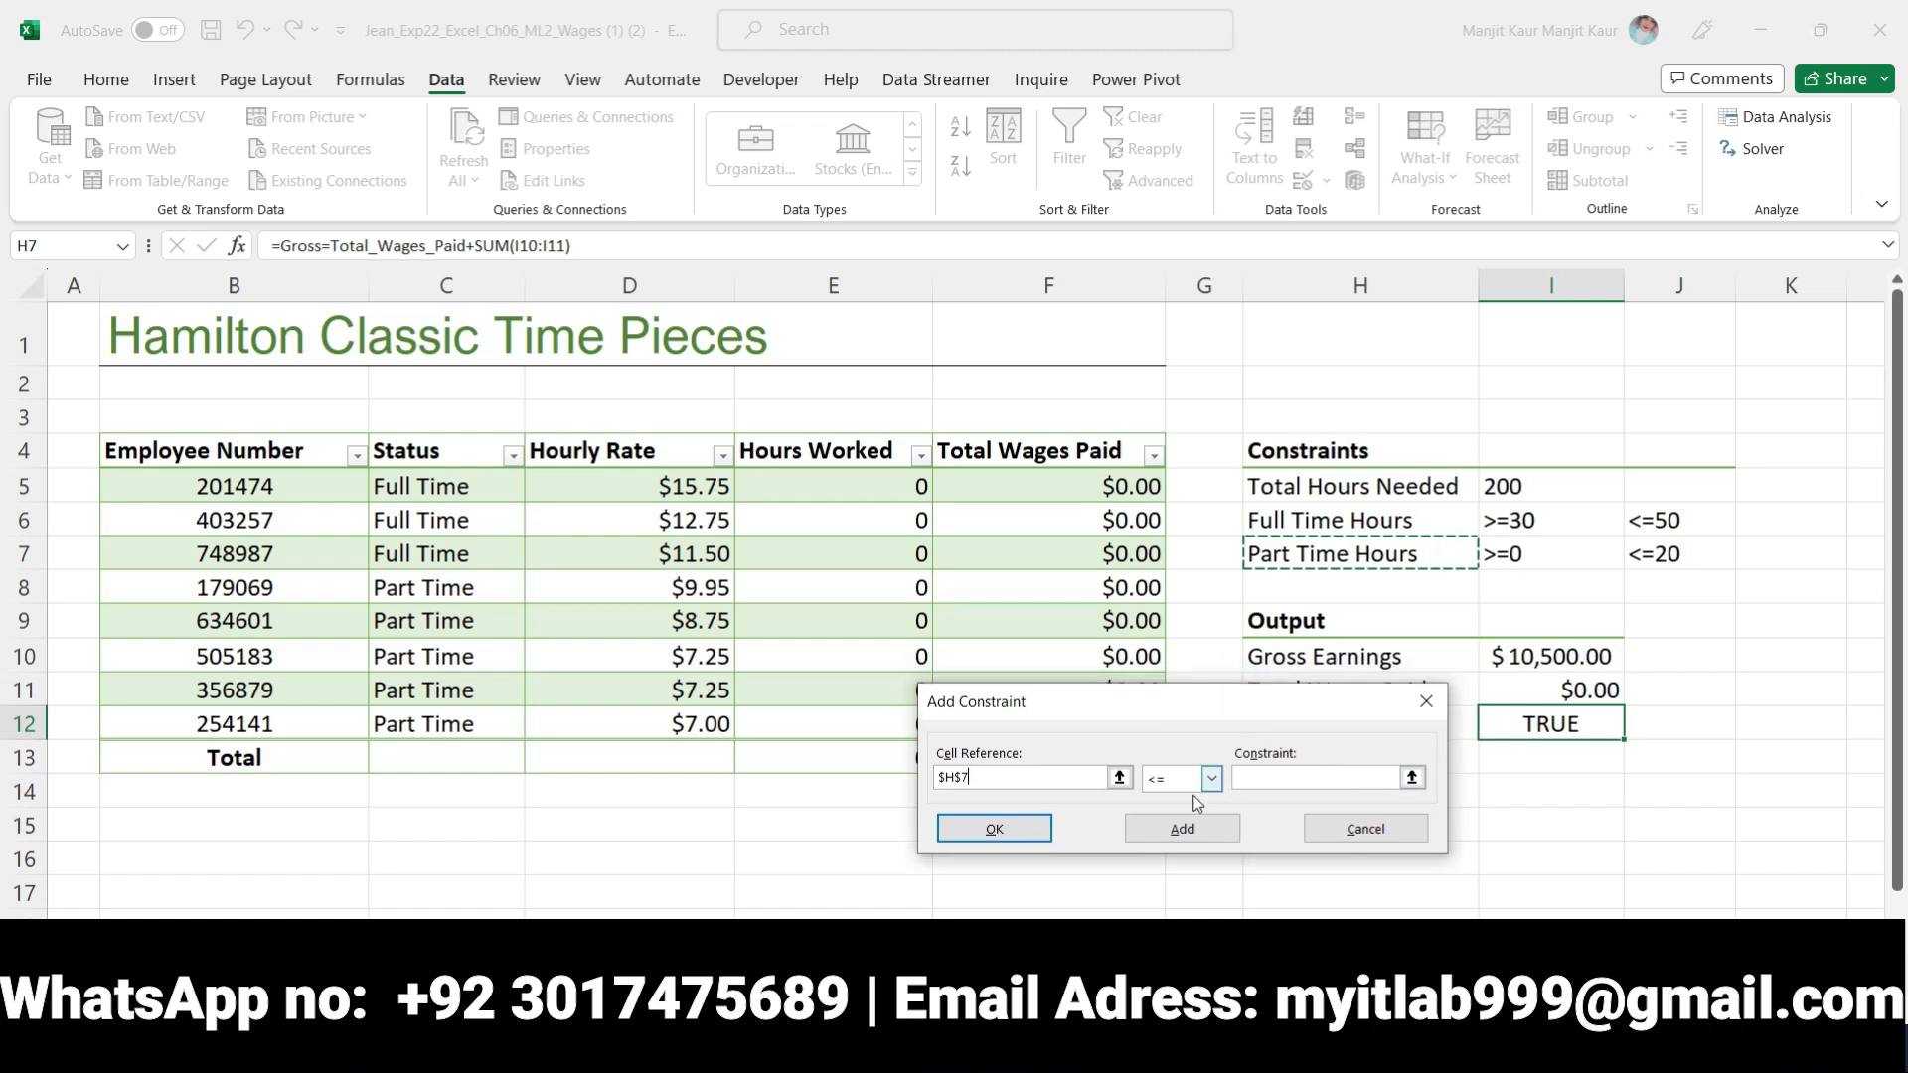
pyautogui.click(1213, 780)
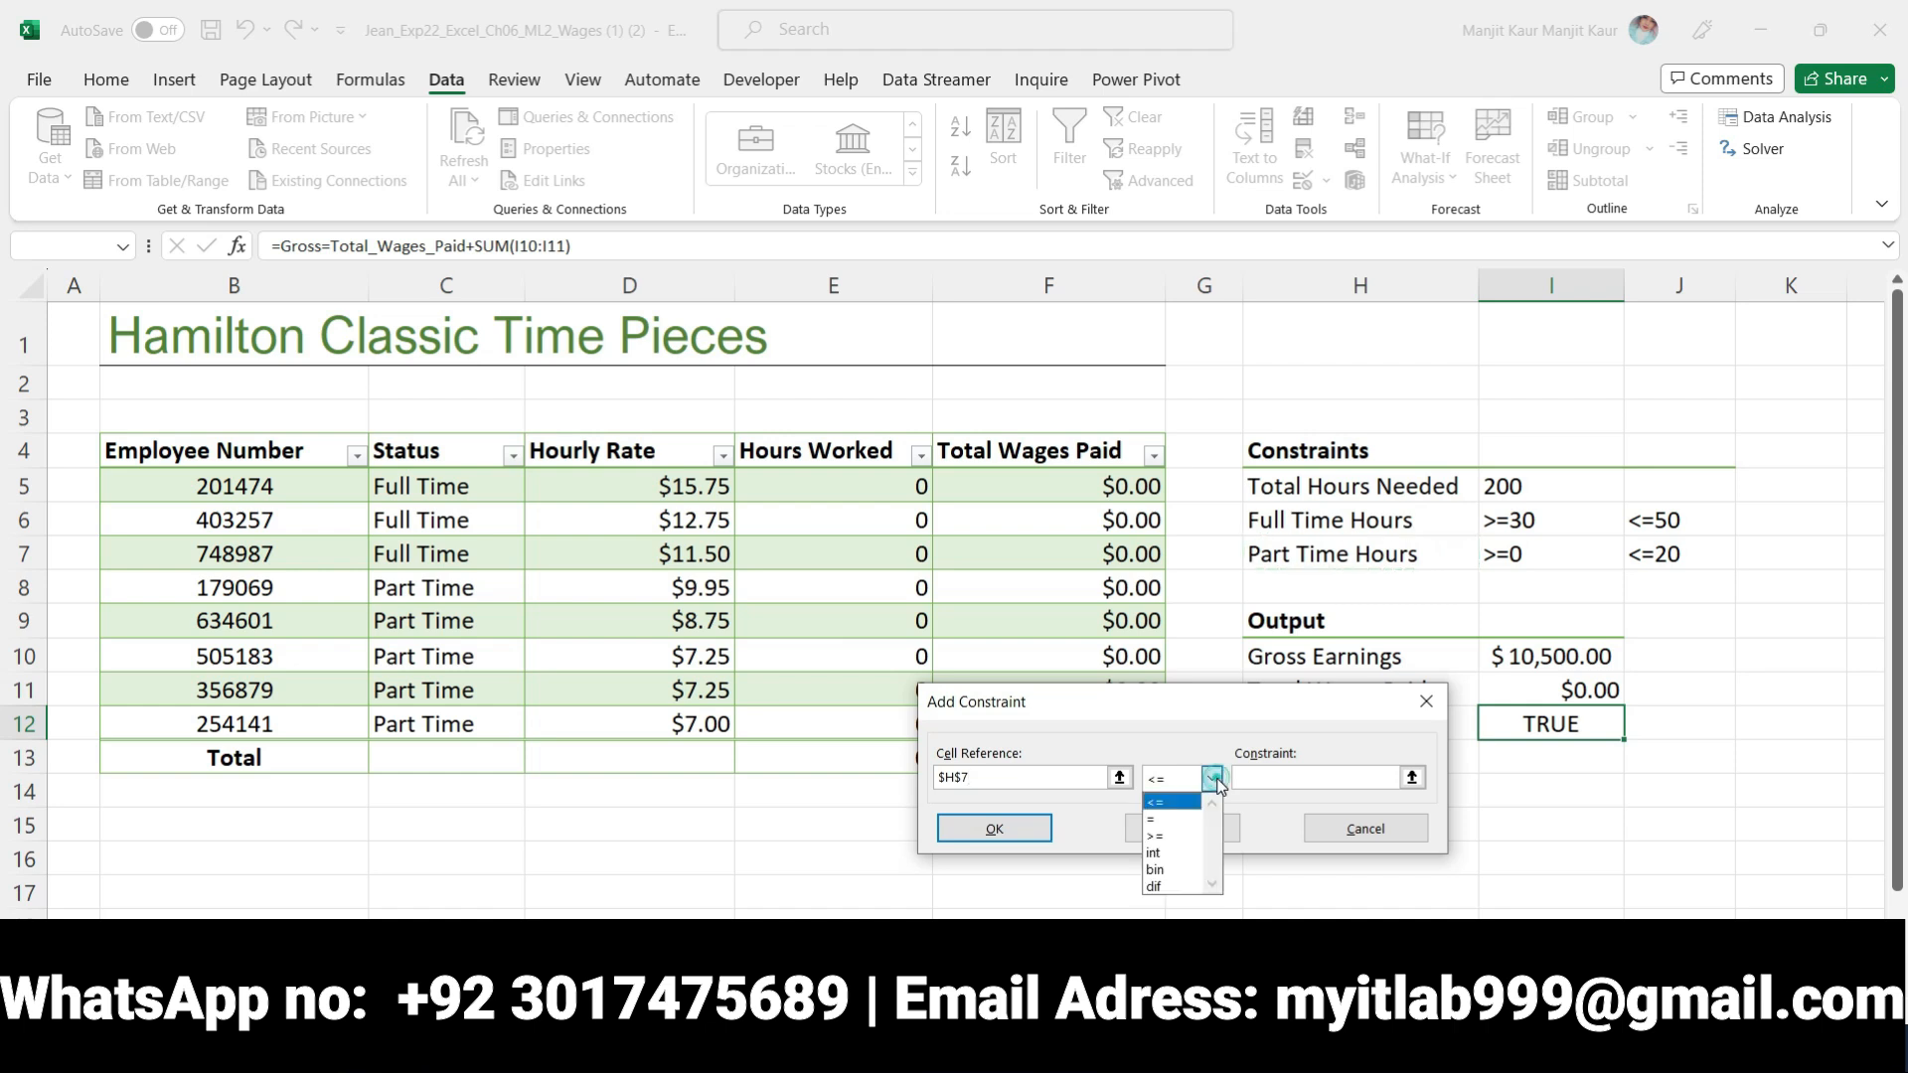
pyautogui.click(1199, 843)
pyautogui.click(1332, 777)
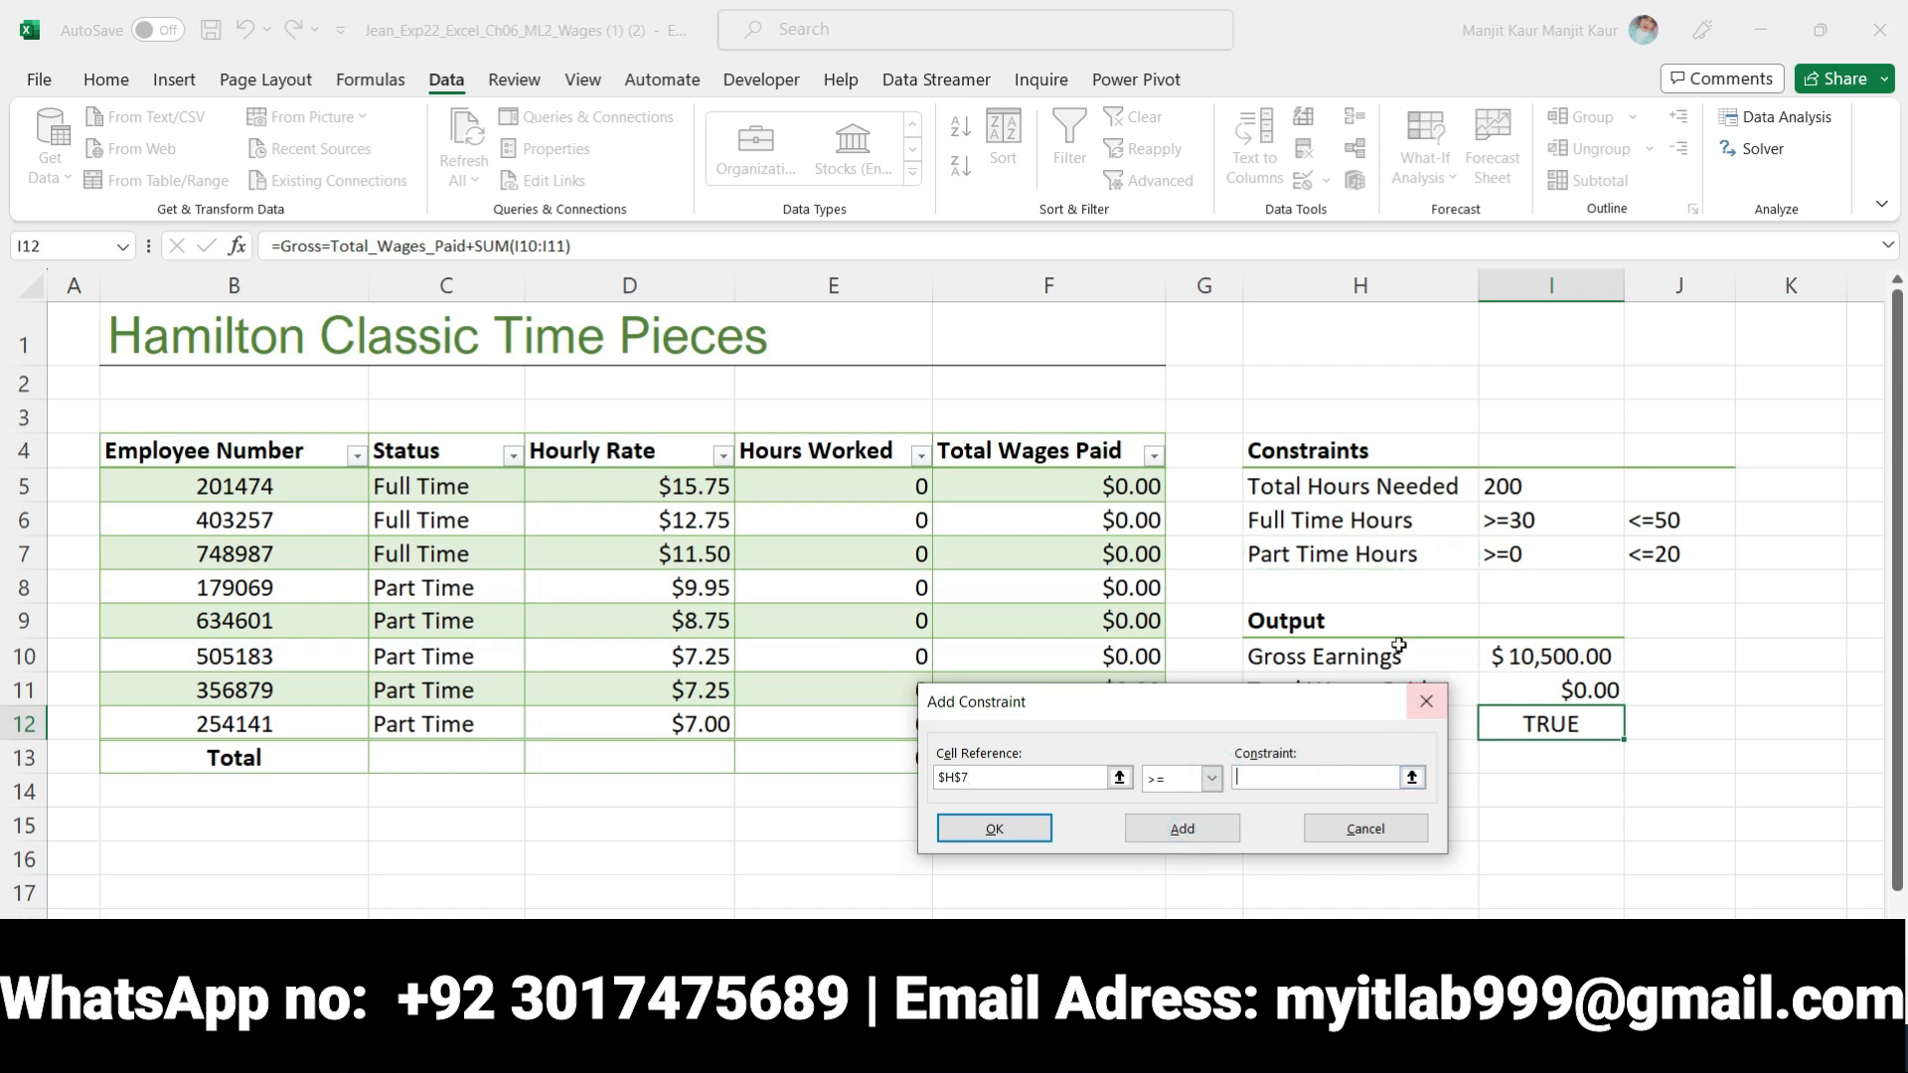
pyautogui.click(1533, 552)
pyautogui.click(1200, 833)
# Recheck step 9 in Word, then add the constraint $H$7 <= $J$7 in Excel for the maximum part time hours
pyautogui.hotkey('alt', 'Tab')
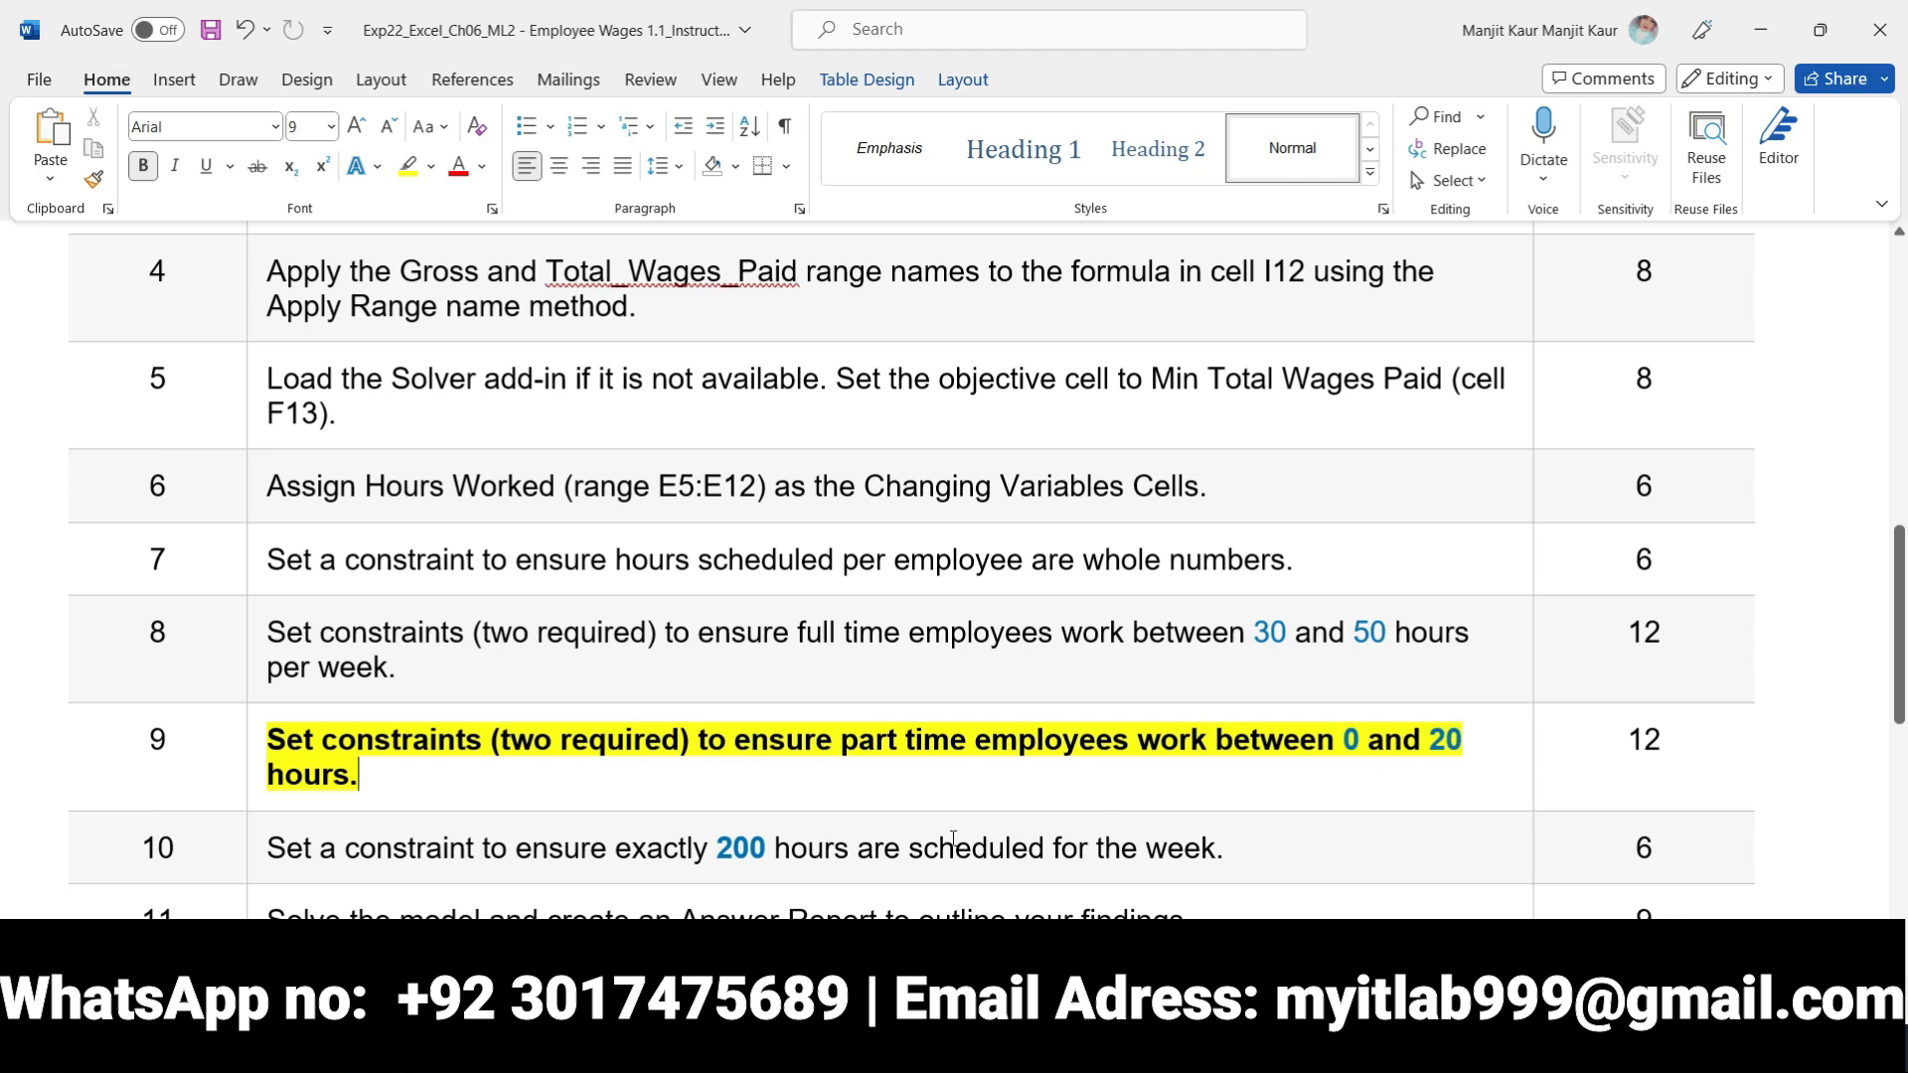
pyautogui.hotkey('alt', 'Tab')
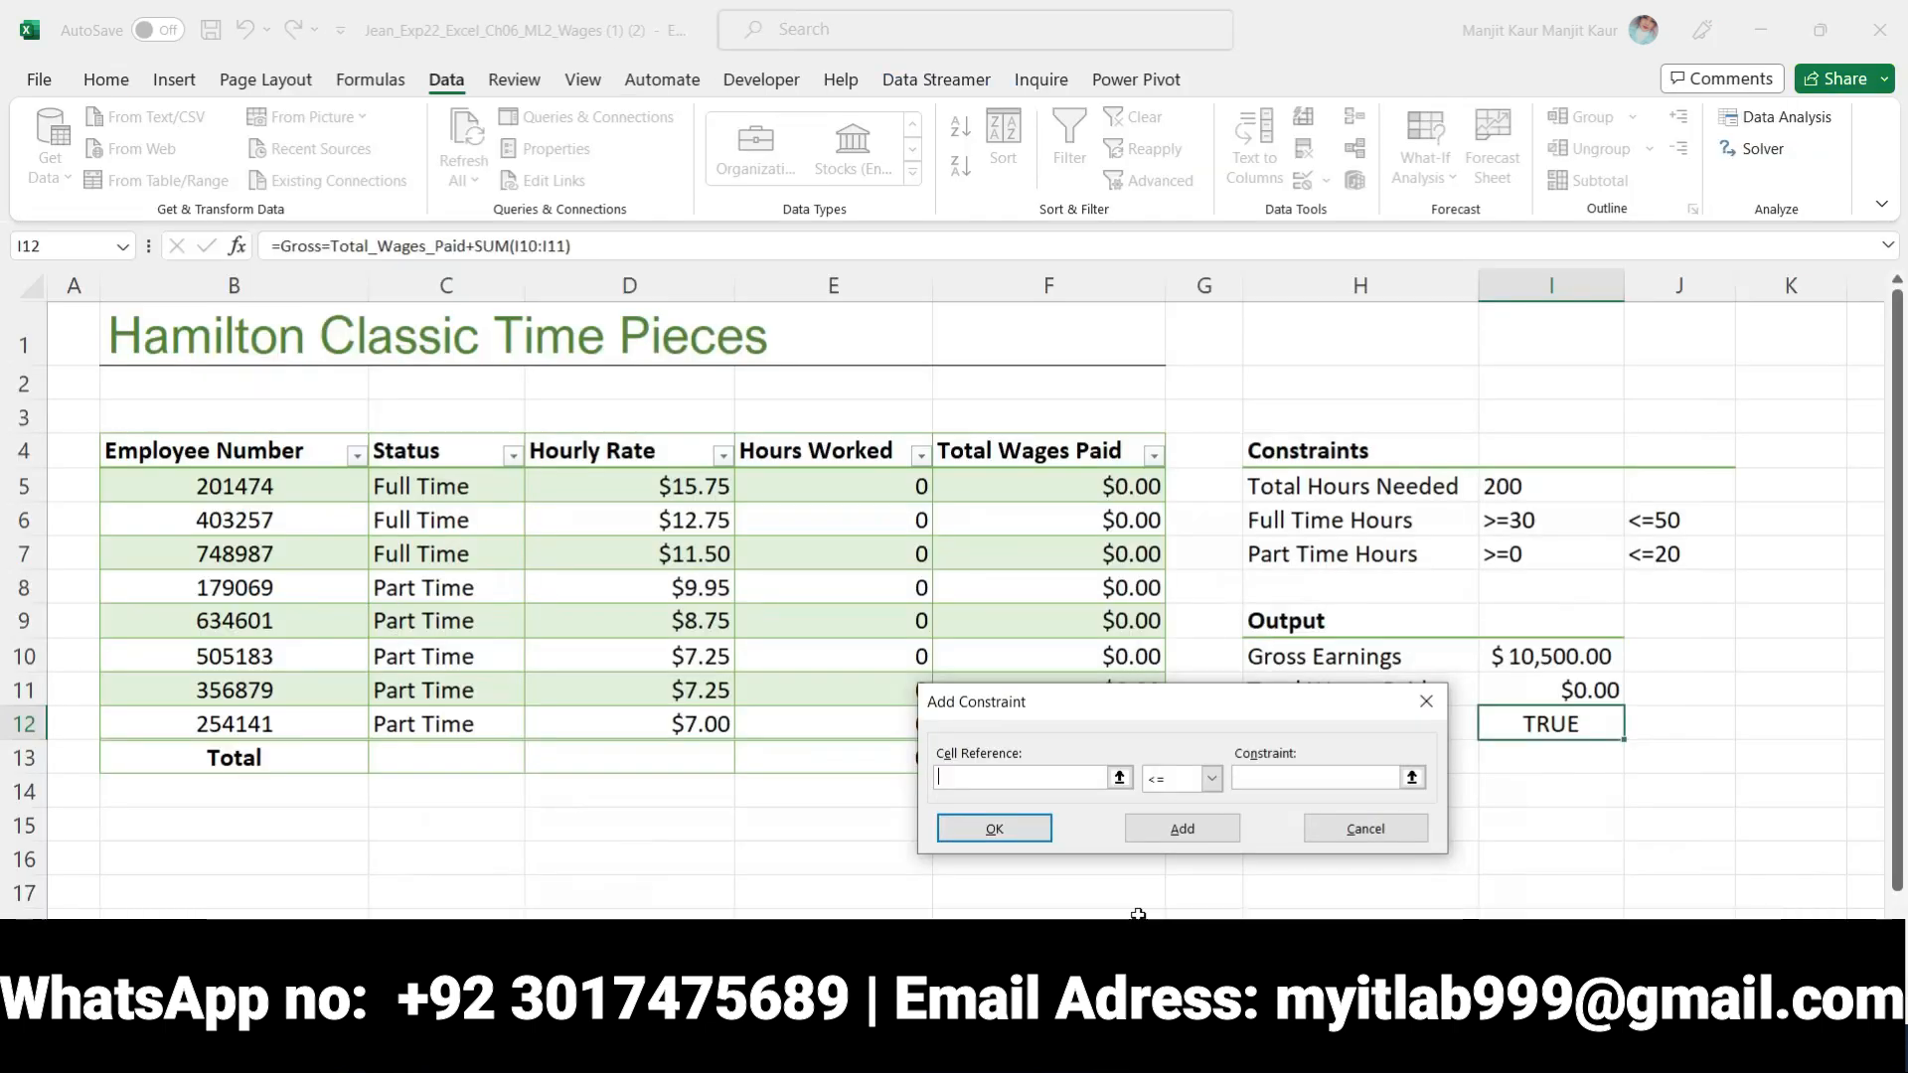
pyautogui.click(1647, 559)
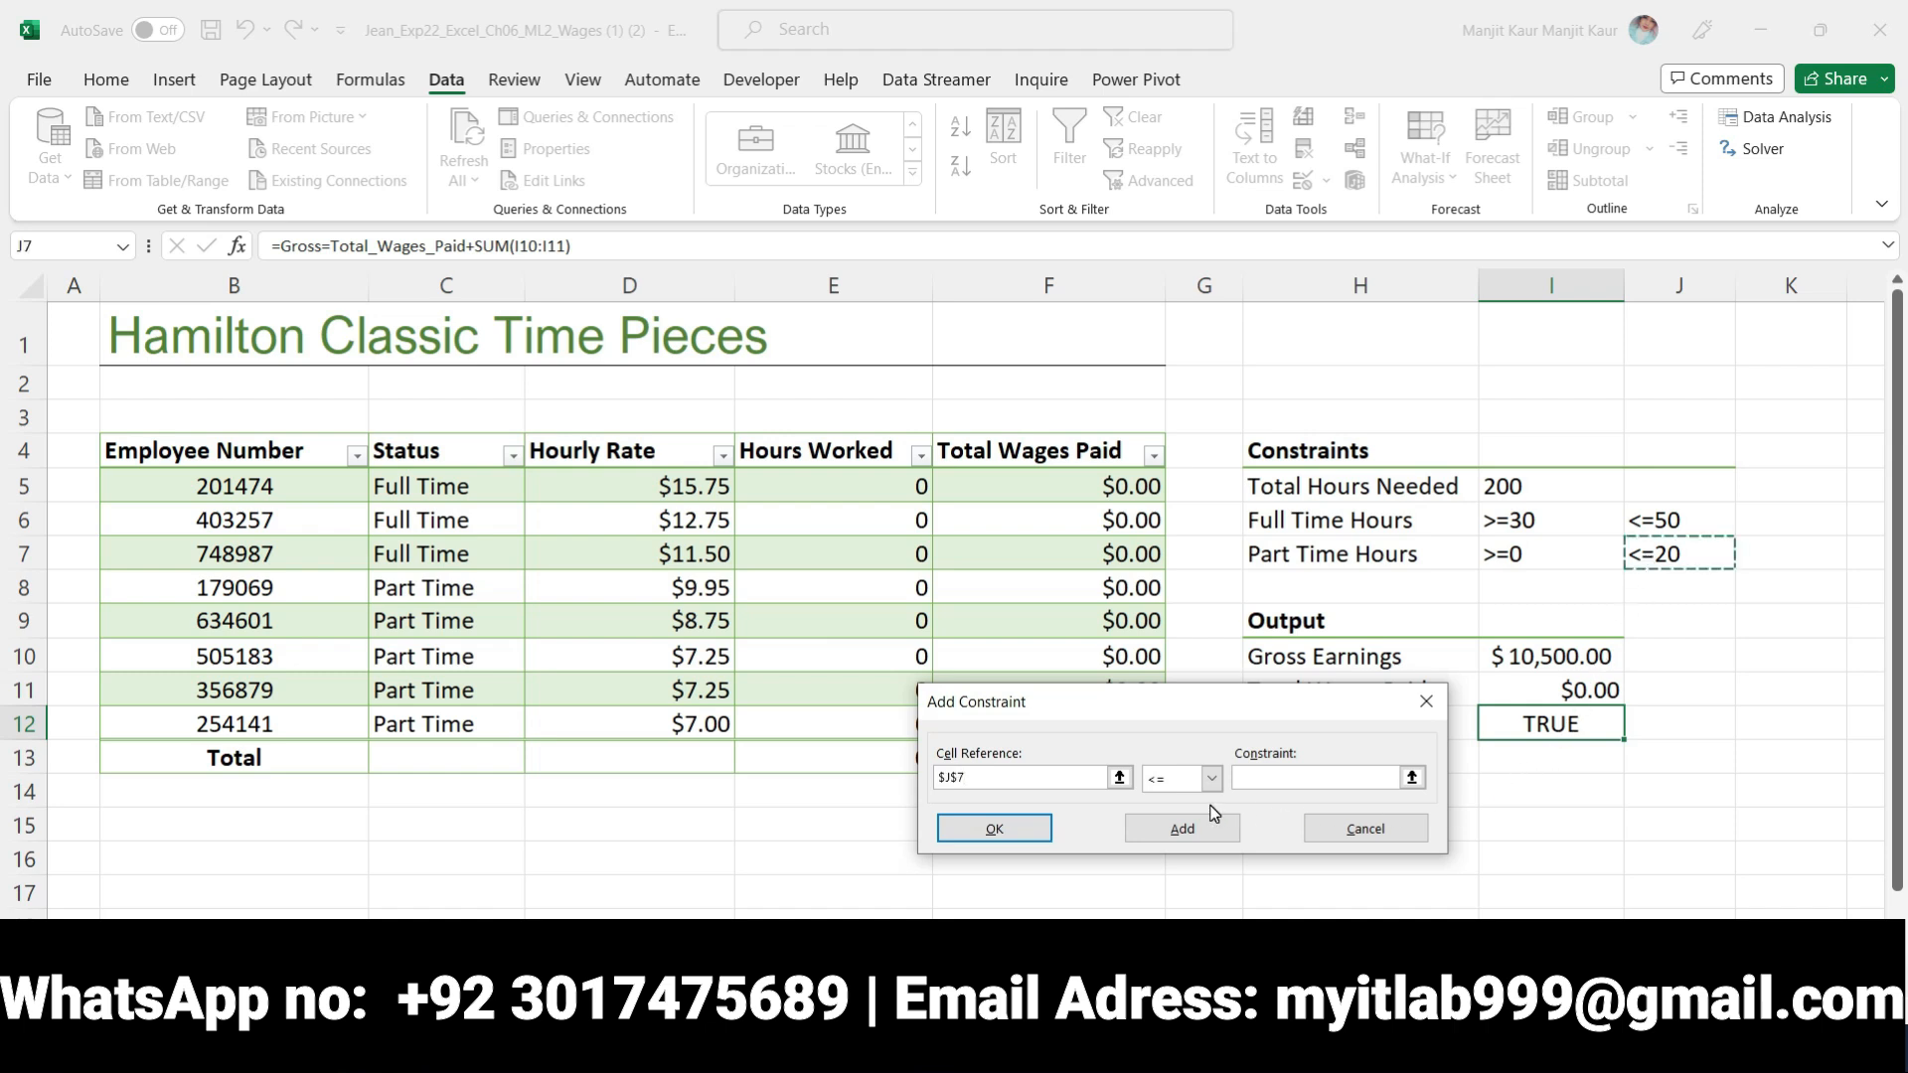
pyautogui.moveTo(968, 772); pyautogui.dragTo(922, 785)
pyautogui.click(1309, 554)
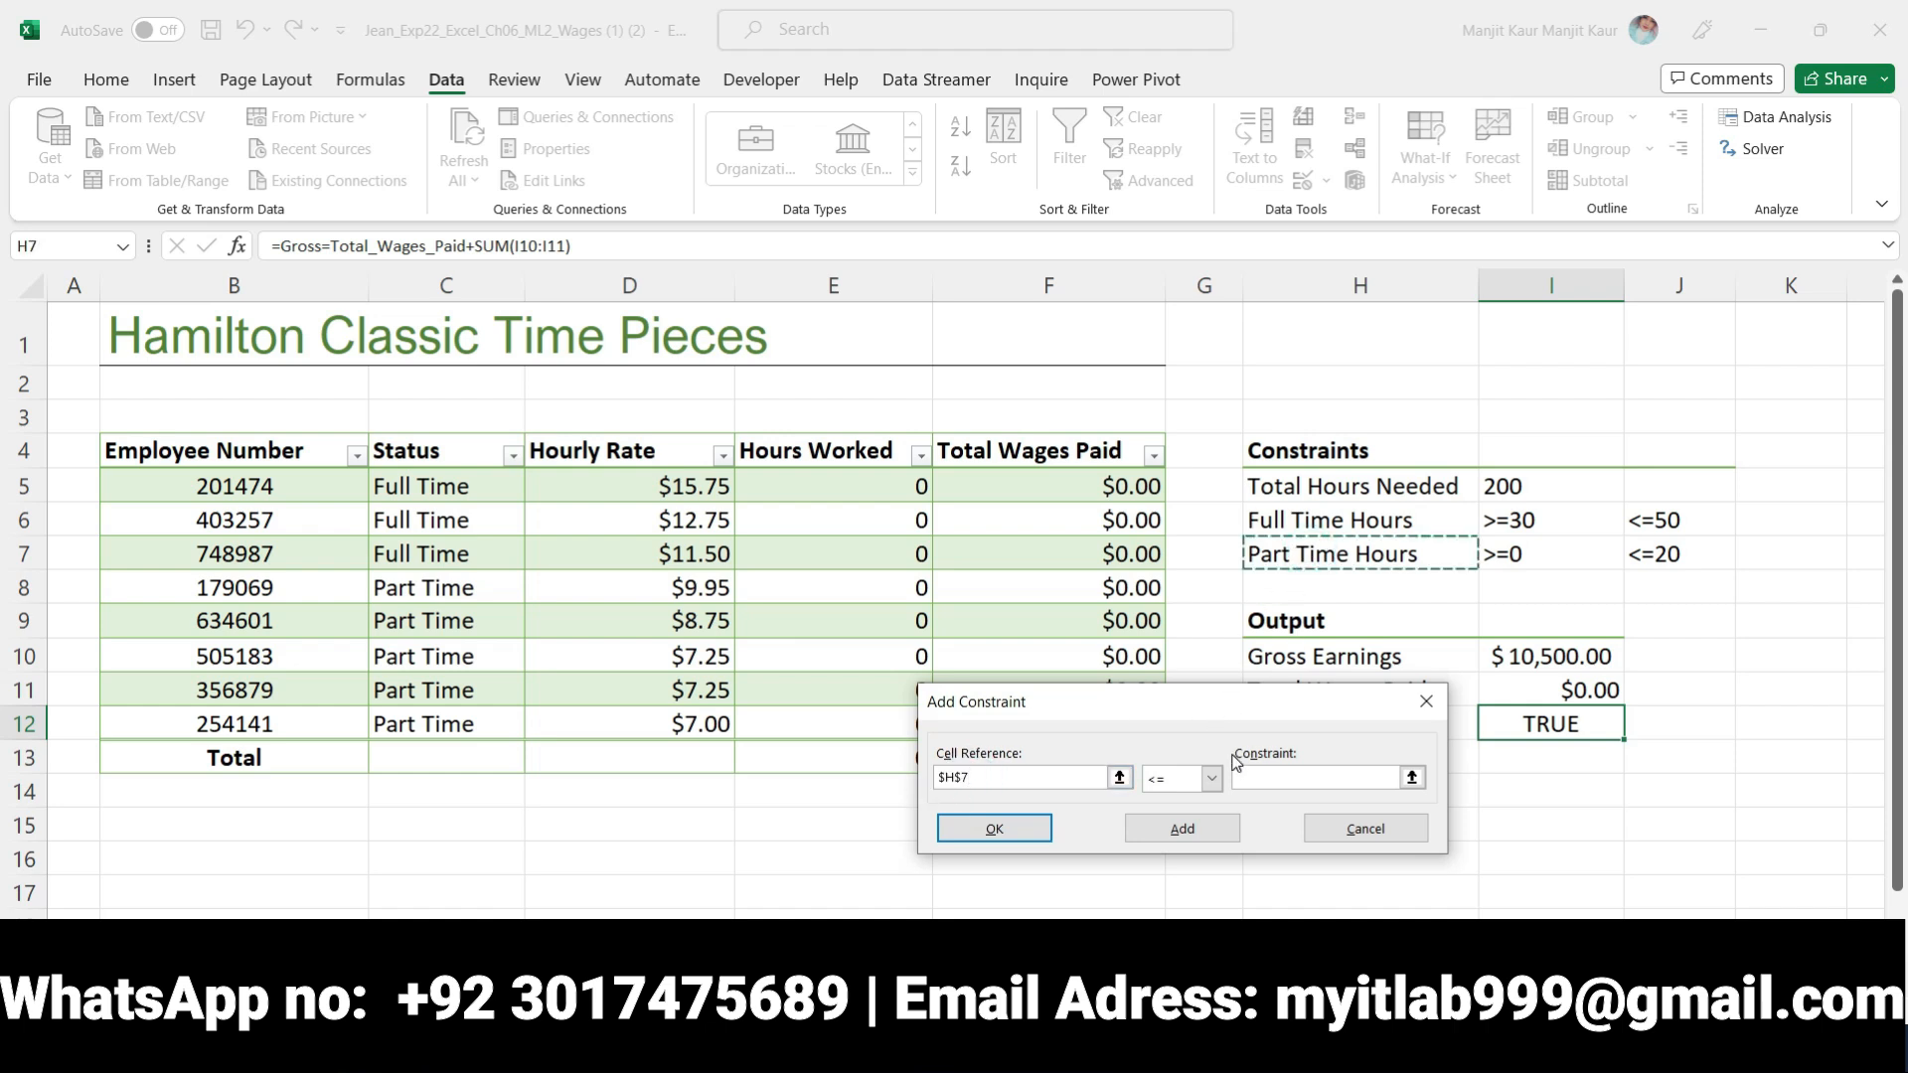
pyautogui.click(1254, 777)
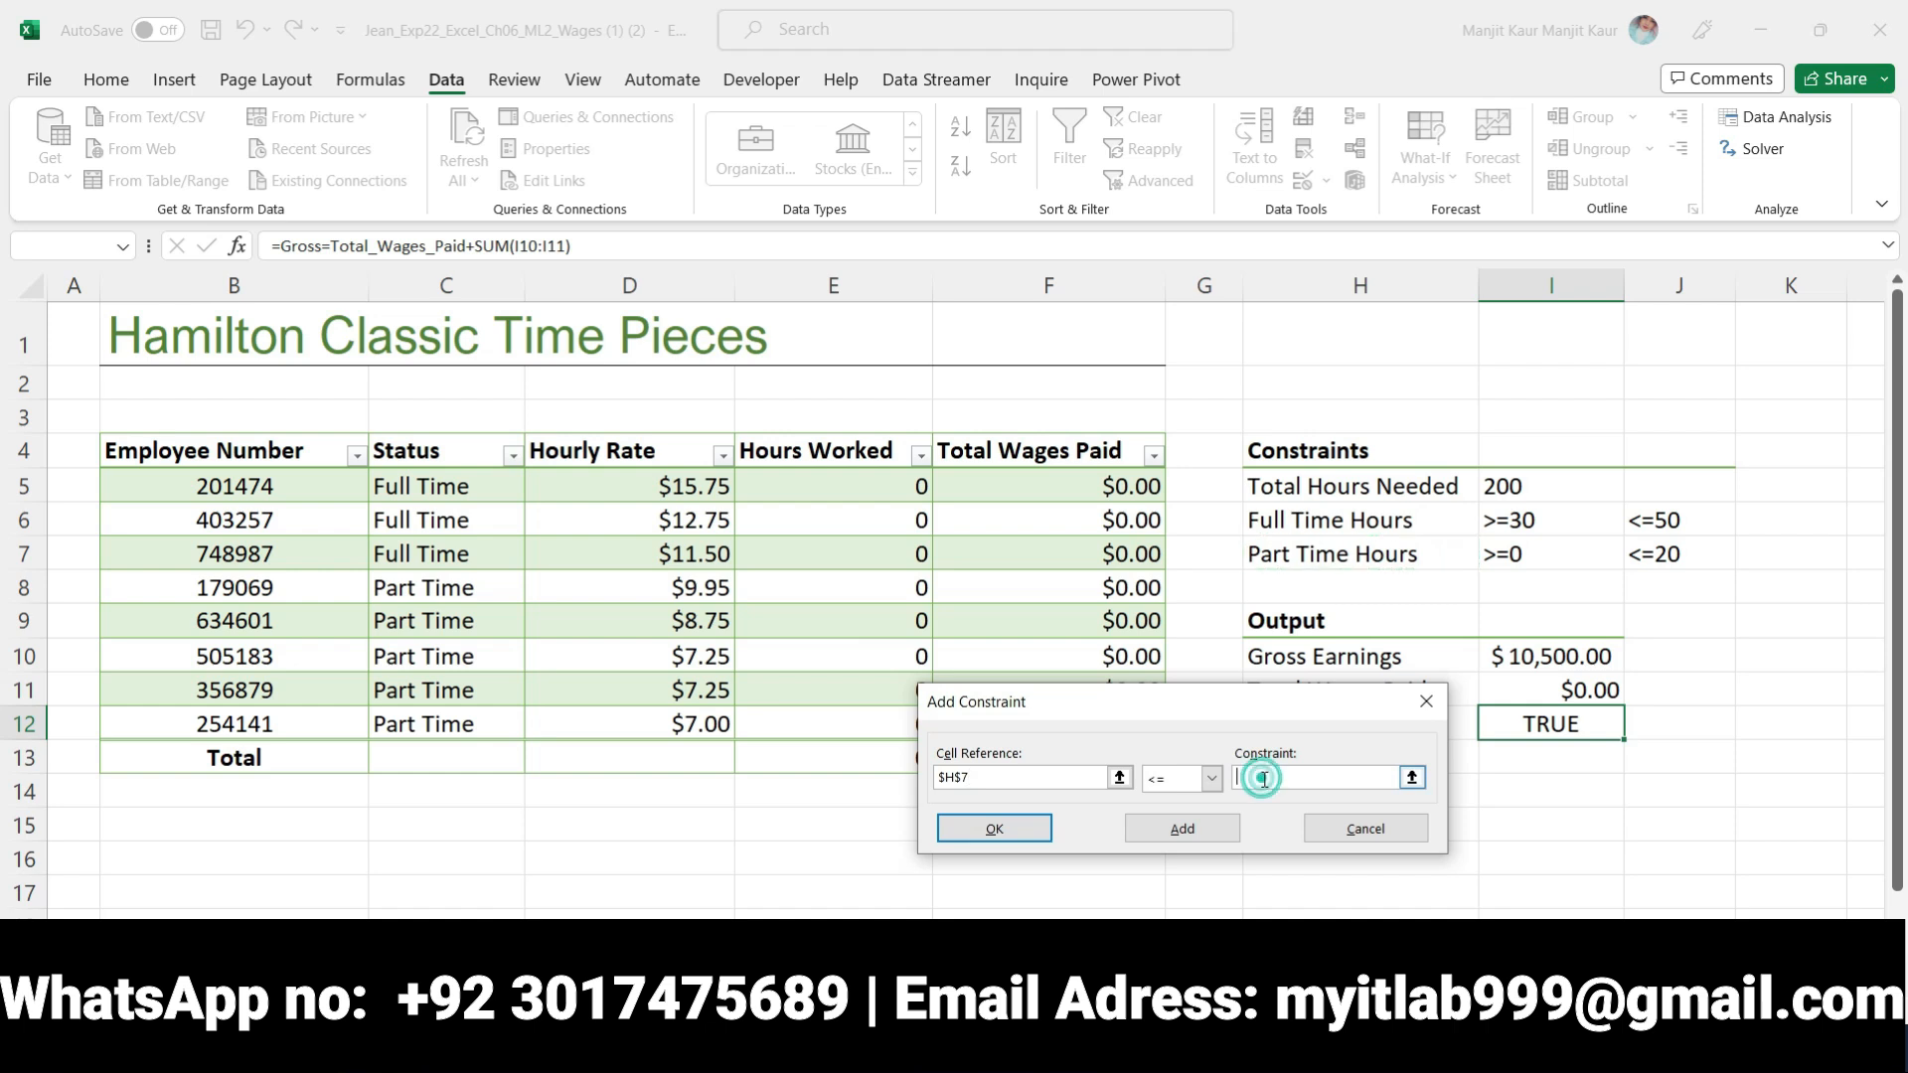
pyautogui.click(1659, 553)
pyautogui.click(1182, 833)
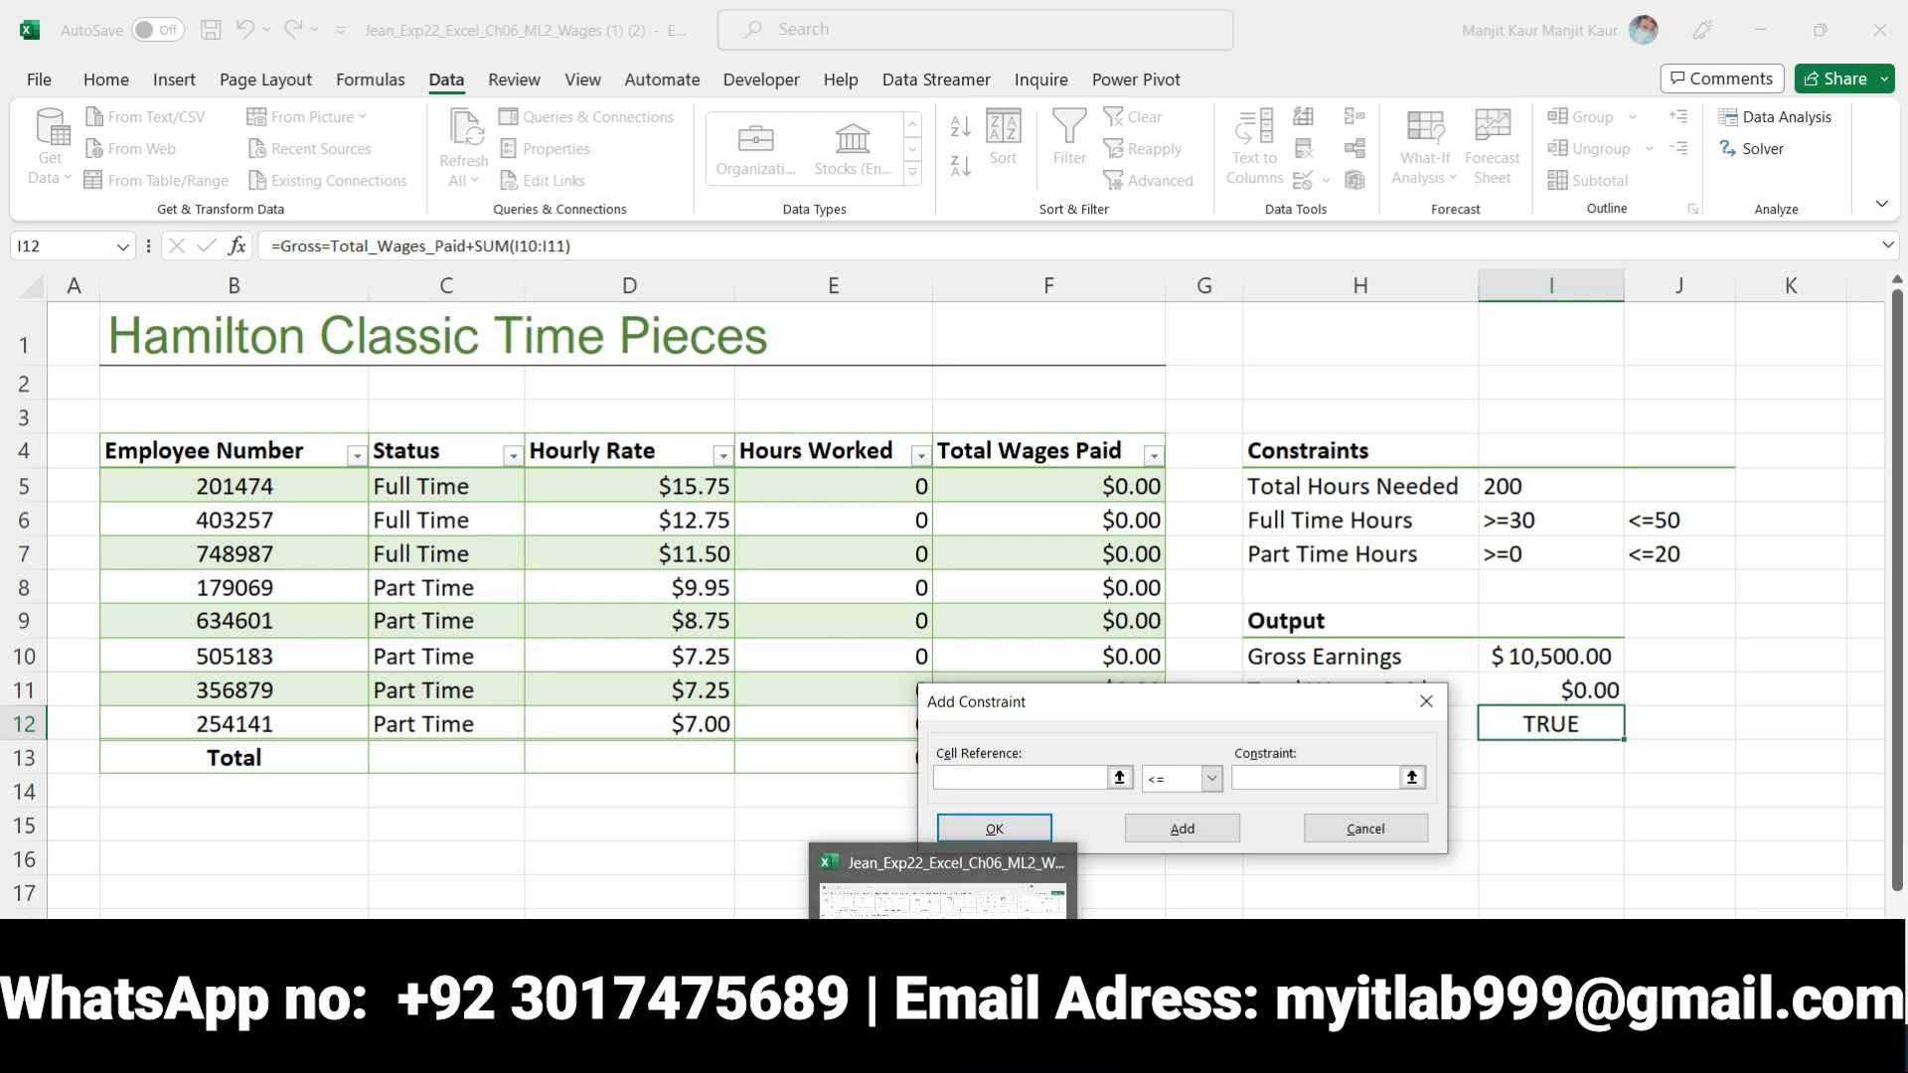
# Switch to Word and move the bold and yellow highlighting from step 9 to the step 10 instruction about scheduling exactly 200 hours
pyautogui.click(1004, 1043)
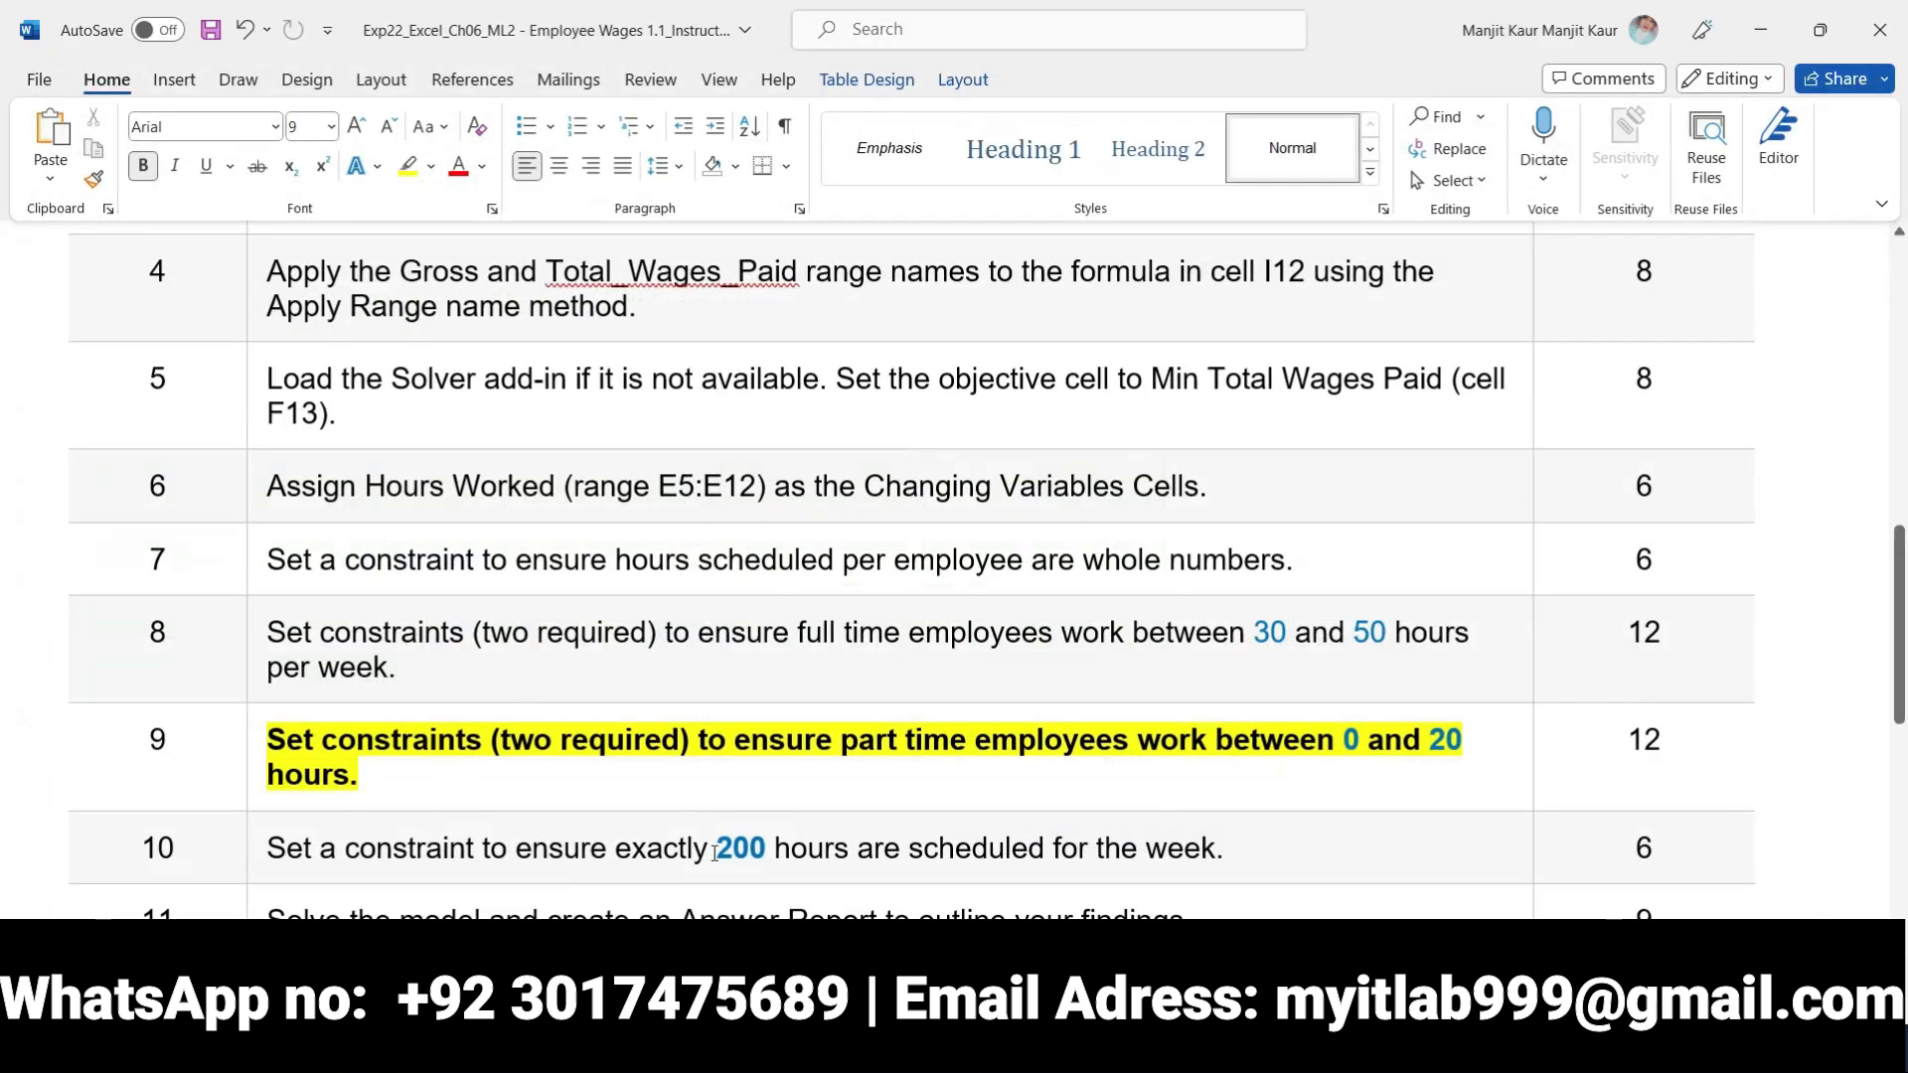
pyautogui.click(261, 739)
pyautogui.click(285, 693)
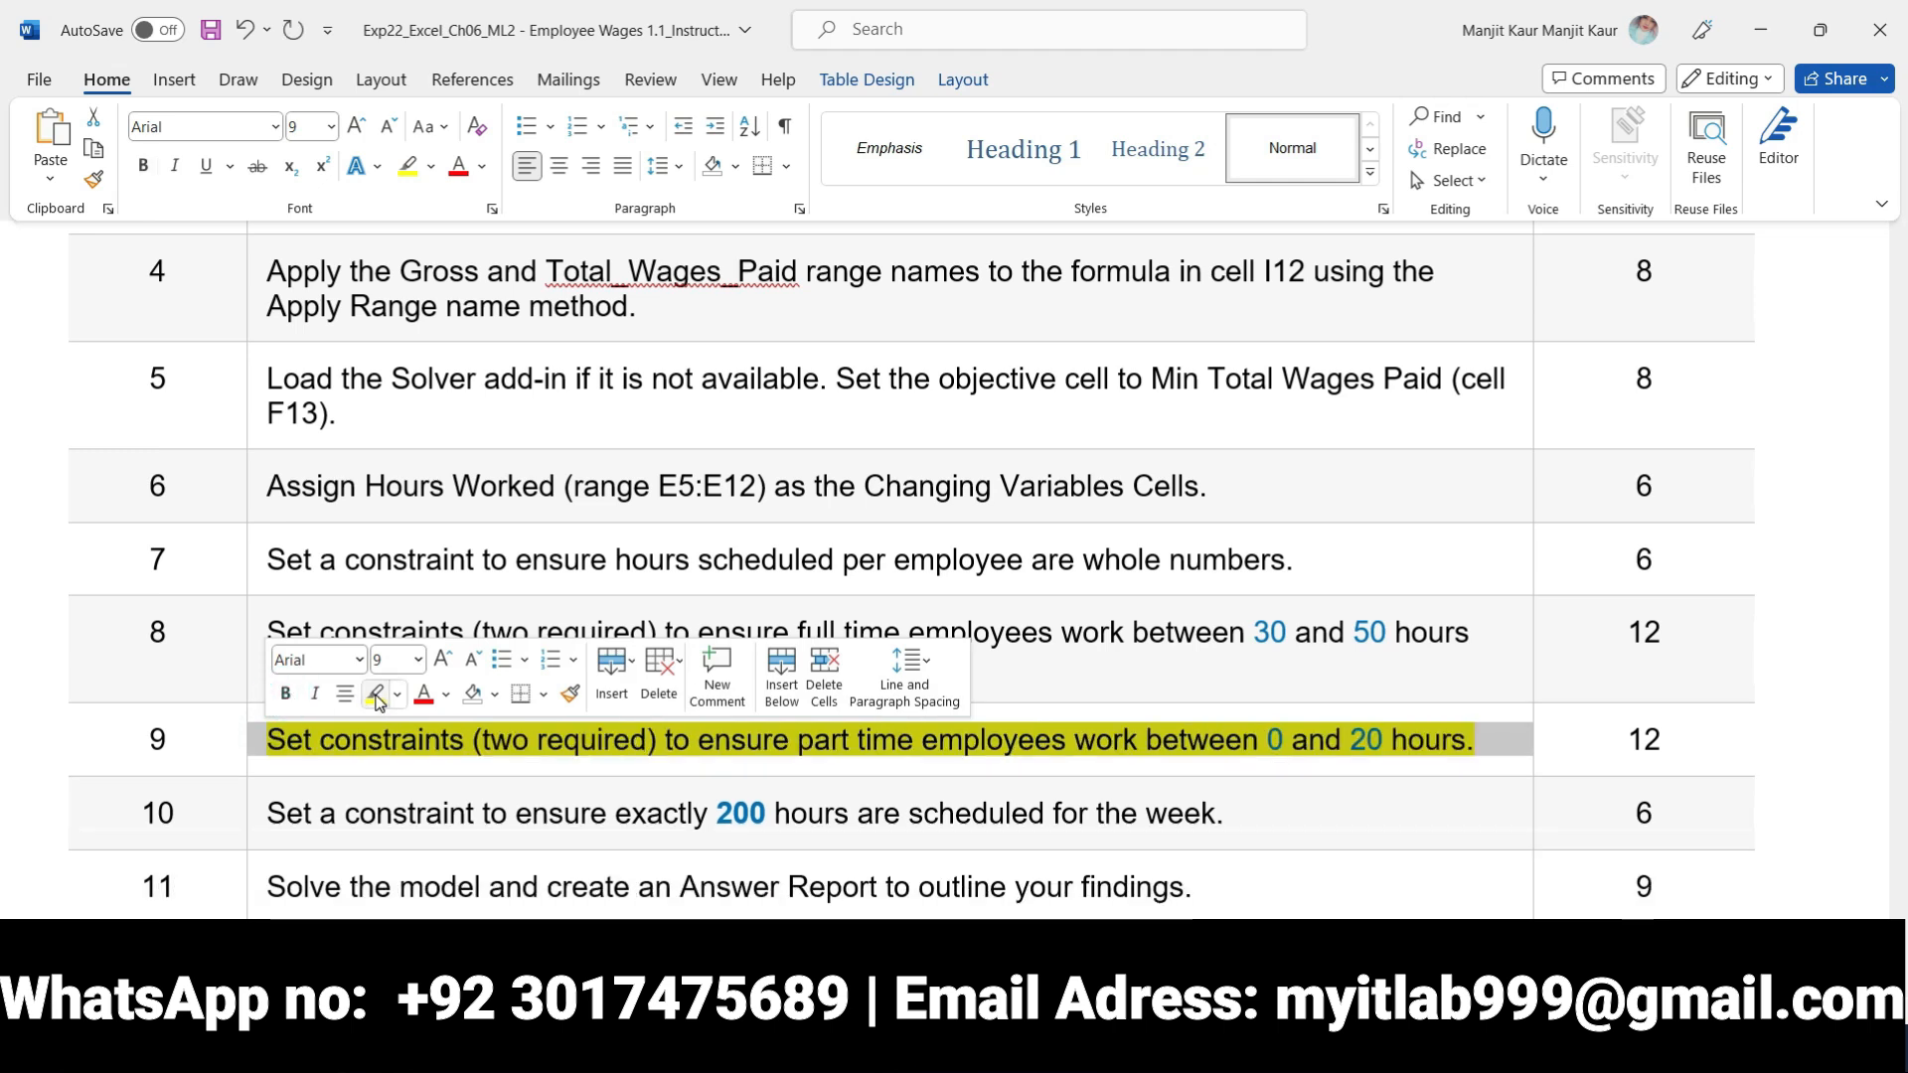
pyautogui.click(377, 694)
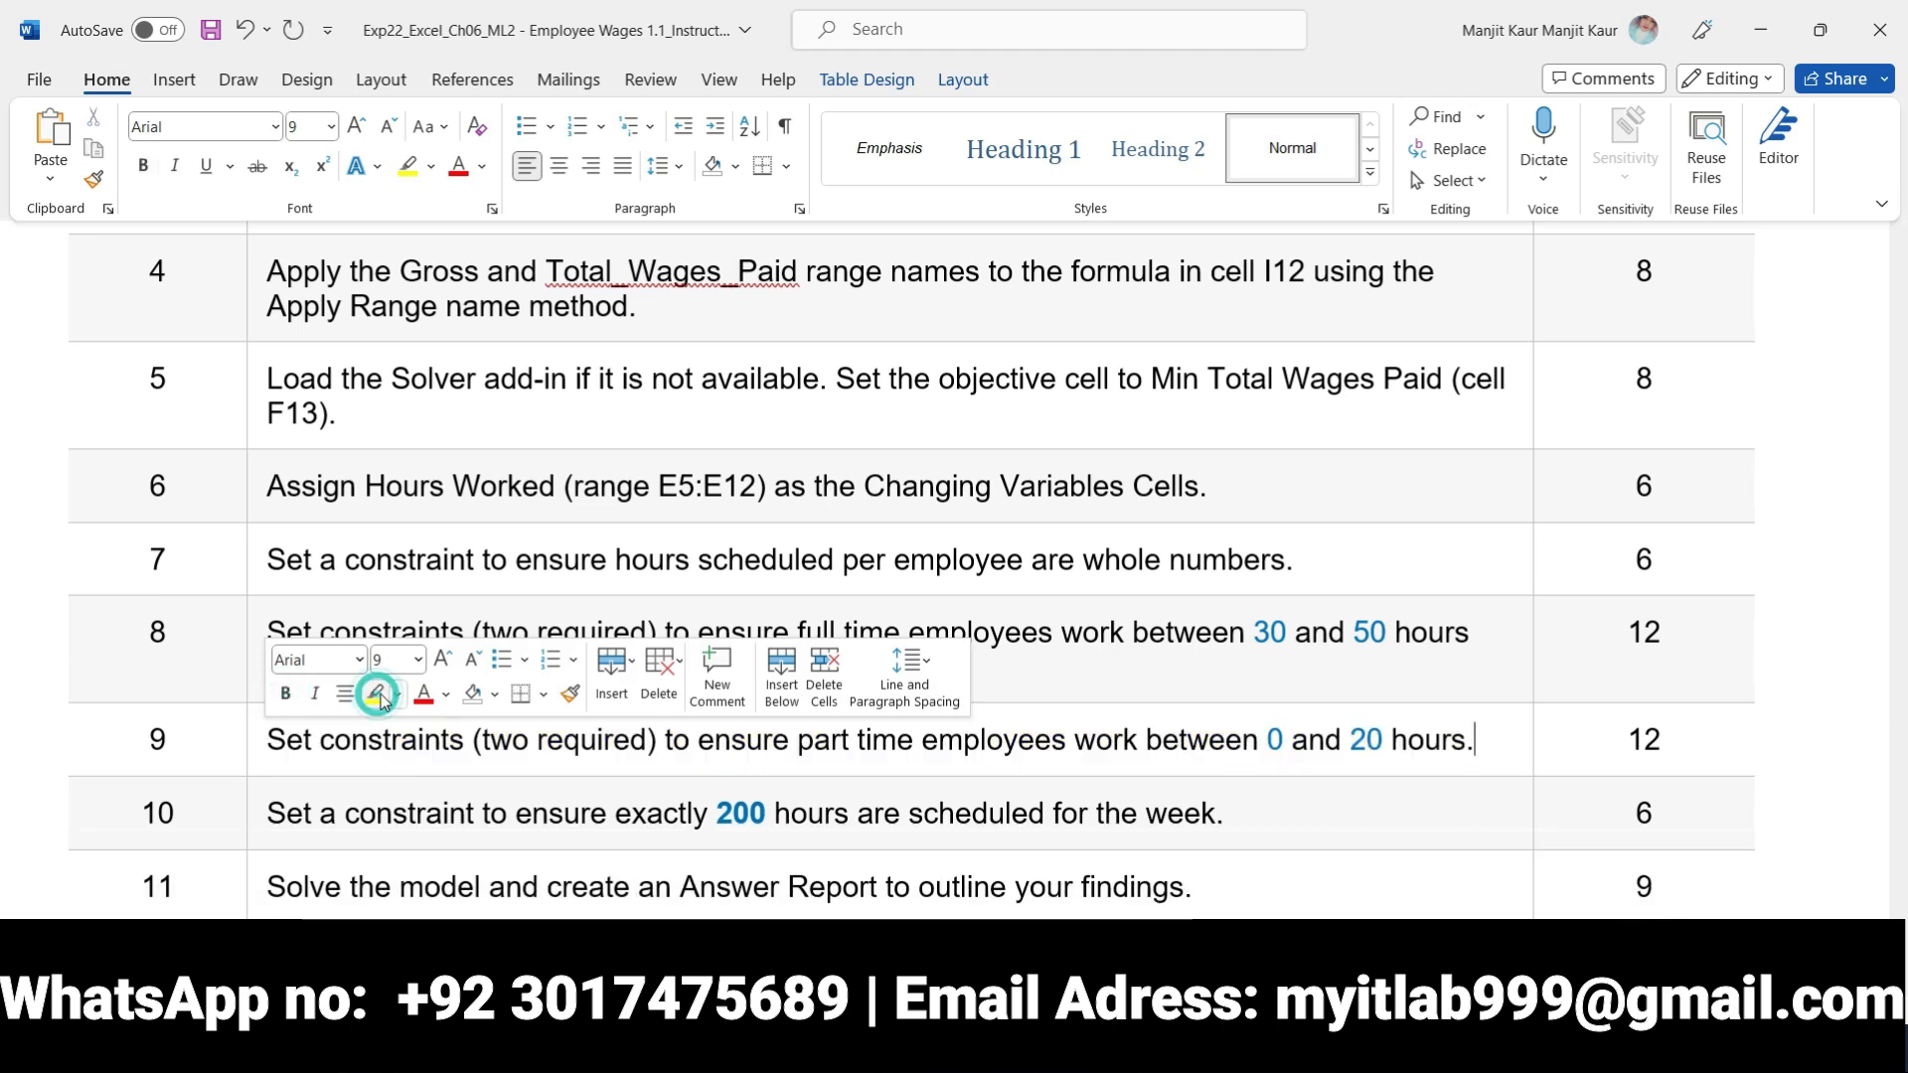
pyautogui.click(270, 807)
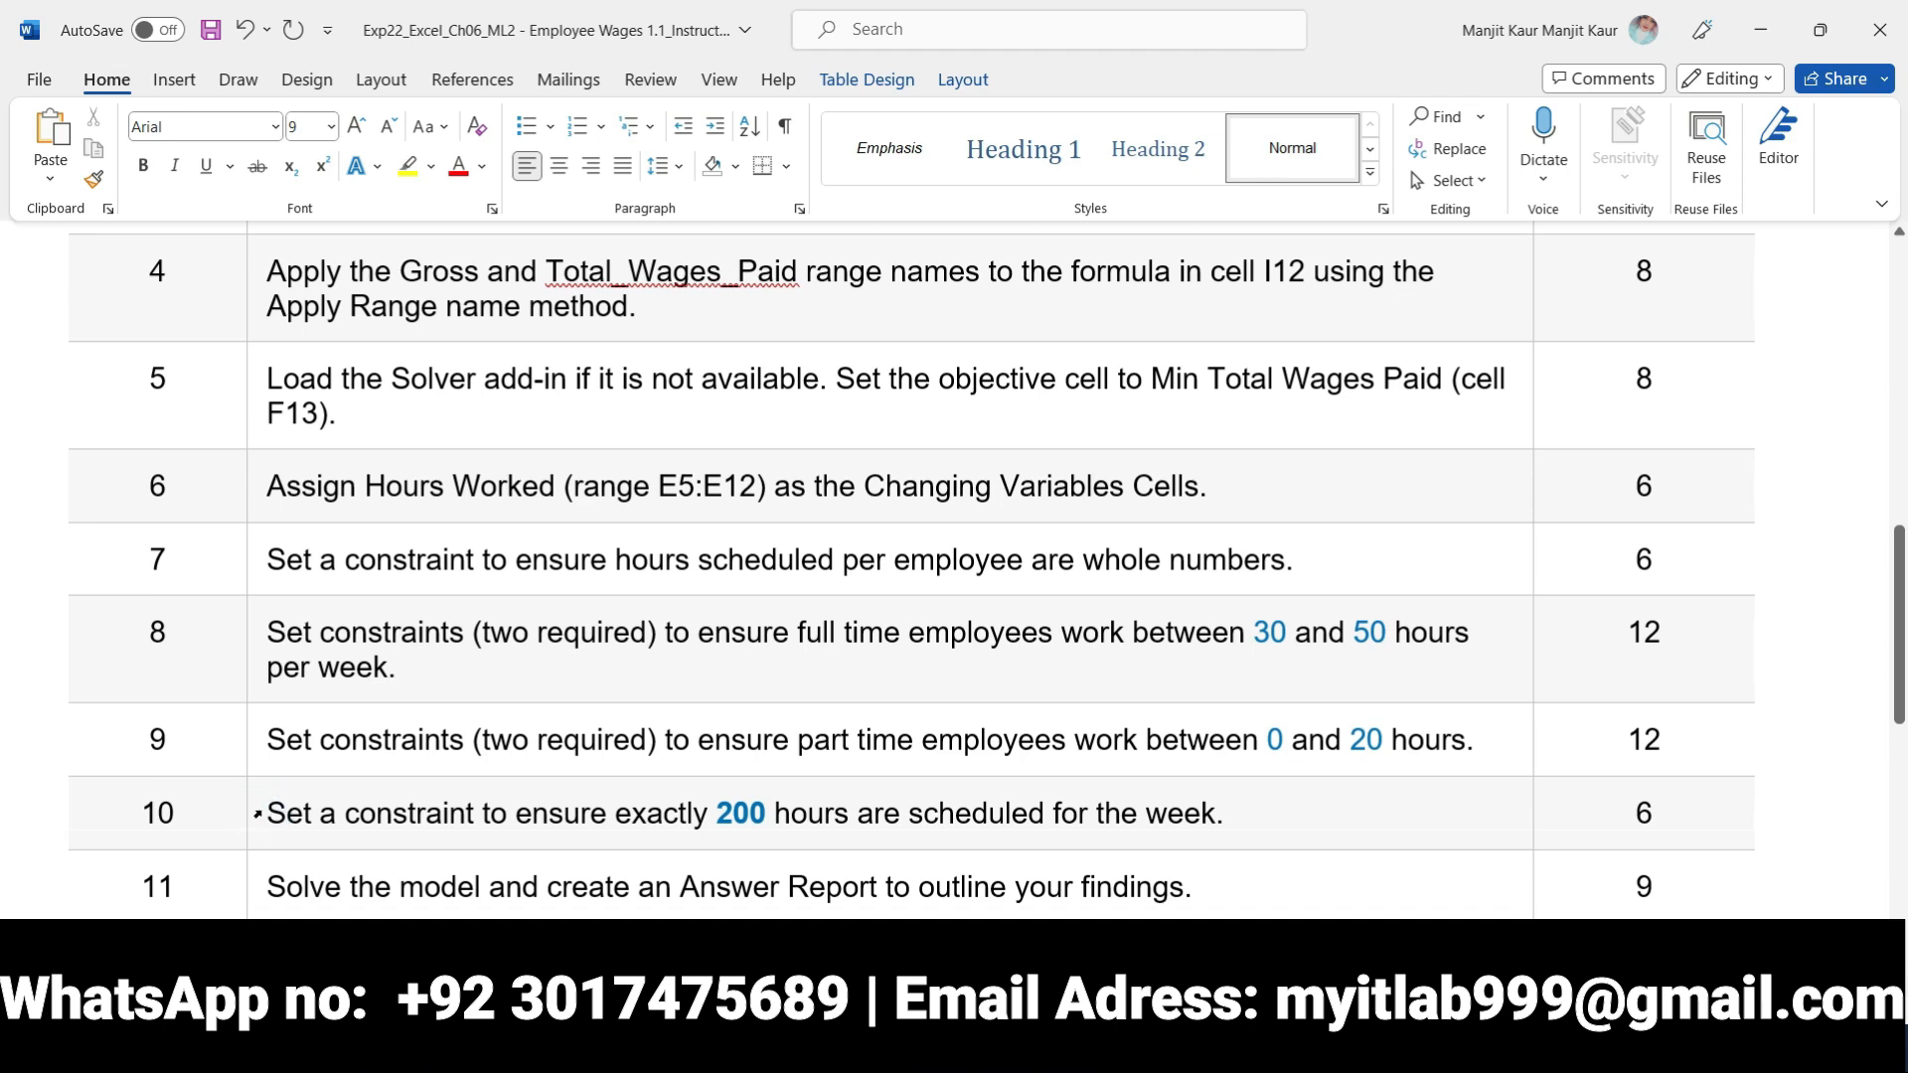
pyautogui.click(257, 815)
pyautogui.click(281, 768)
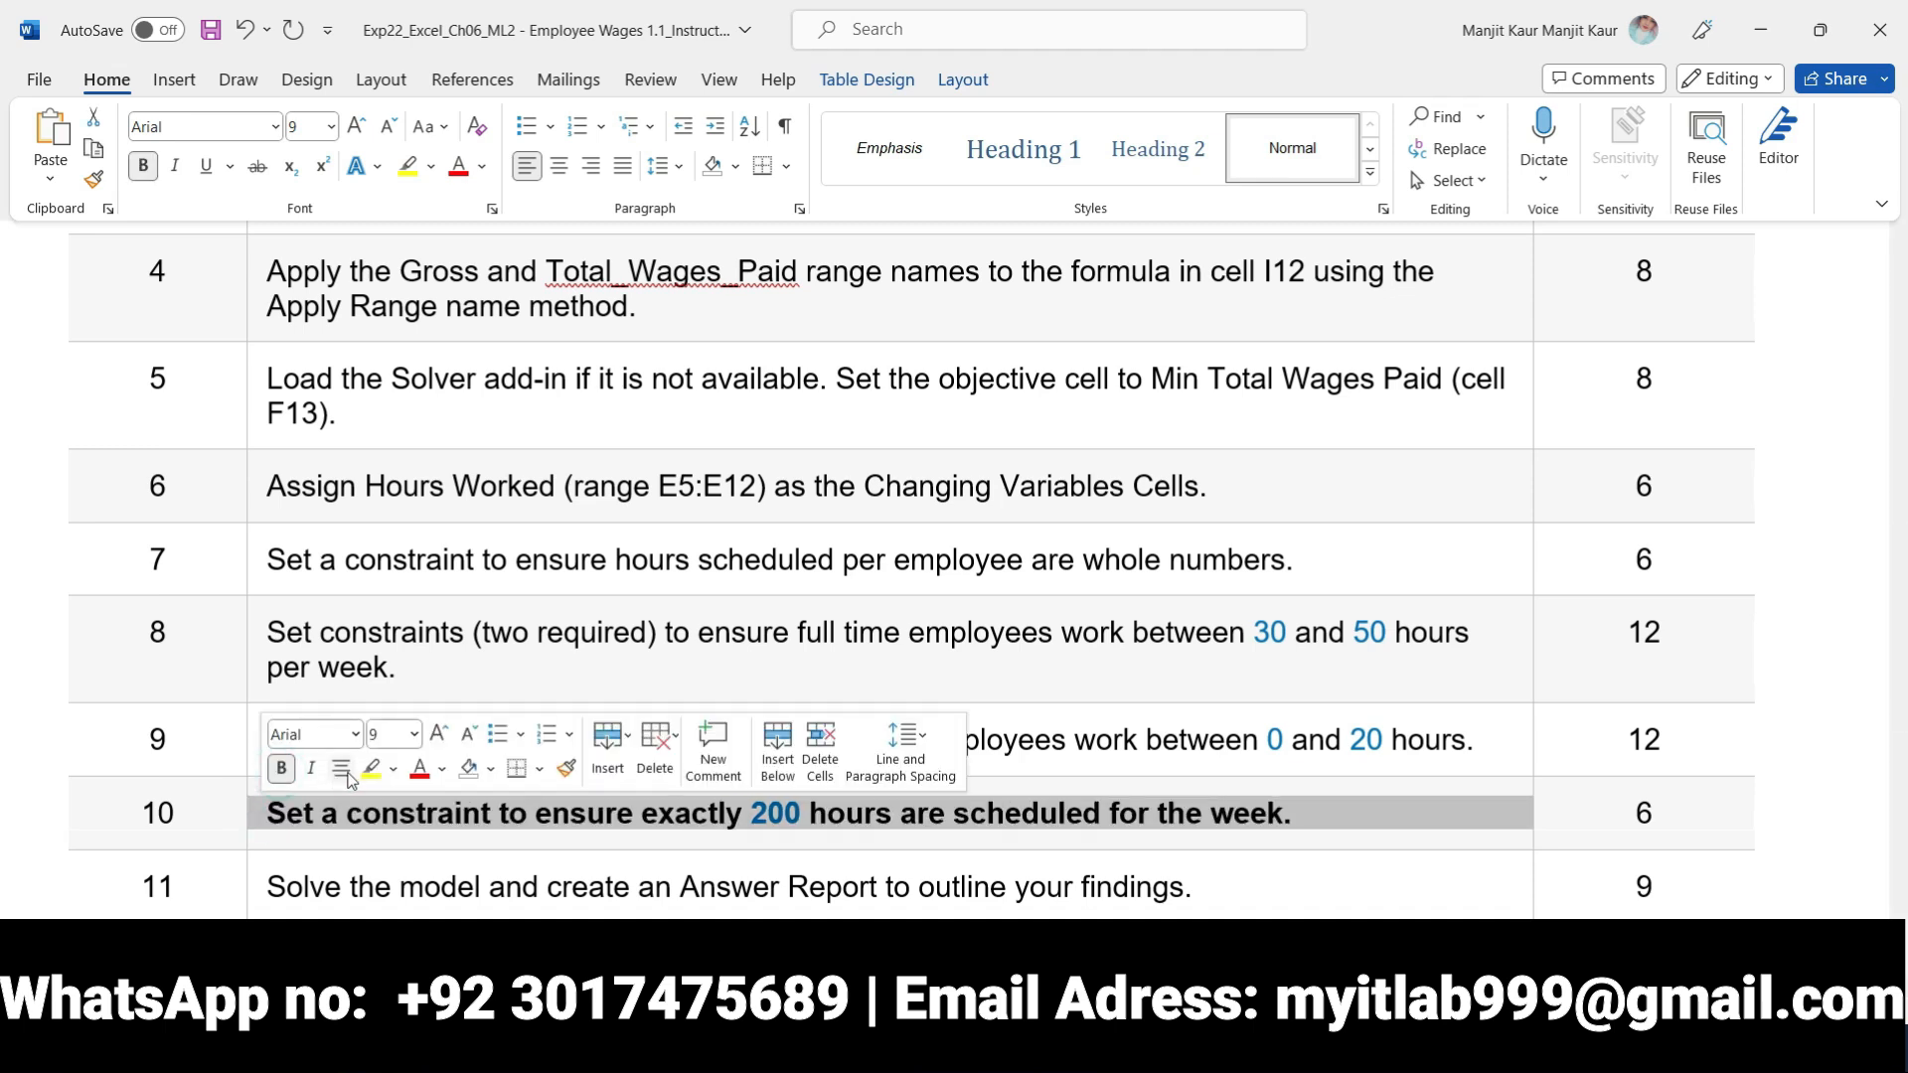
pyautogui.click(372, 768)
pyautogui.click(1190, 830)
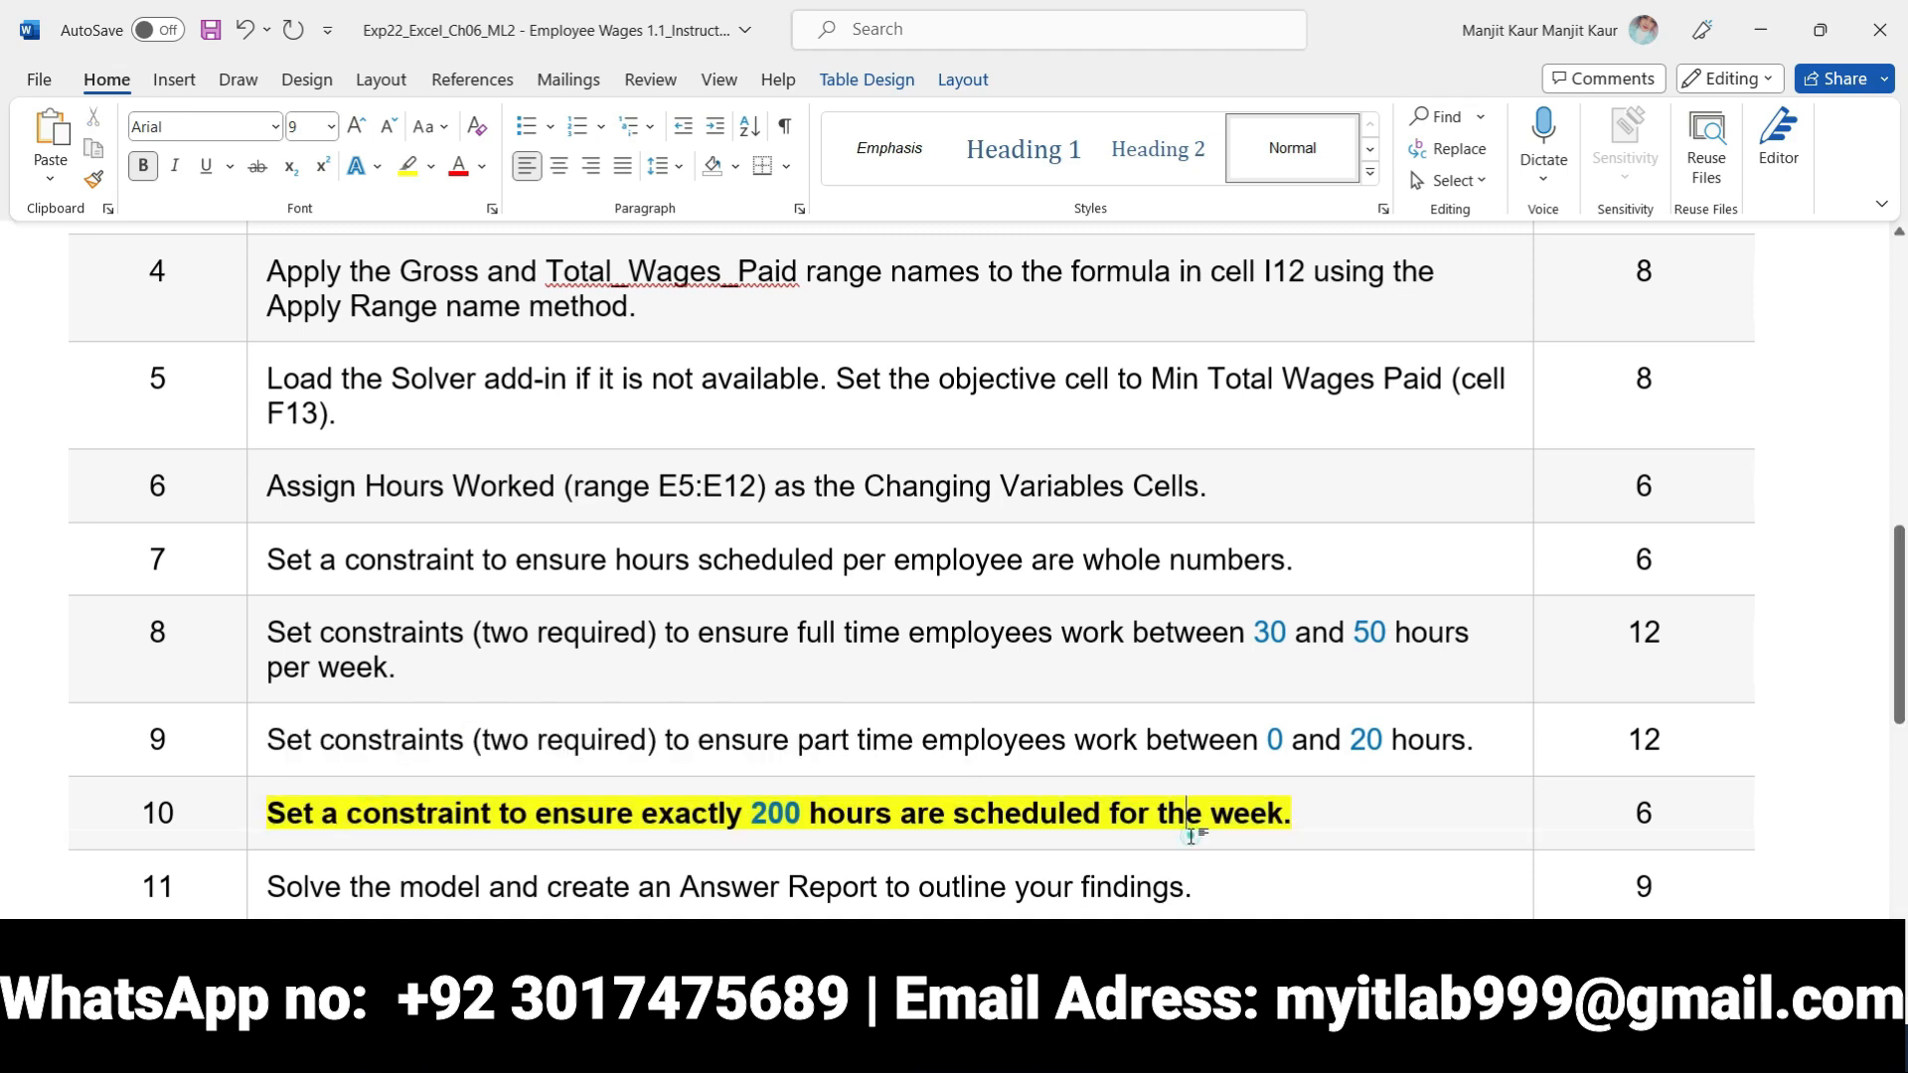
# Switch to Excel and add the Solver constraint $H$5 = $I$5 for the total hours needed
pyautogui.click(1173, 1043)
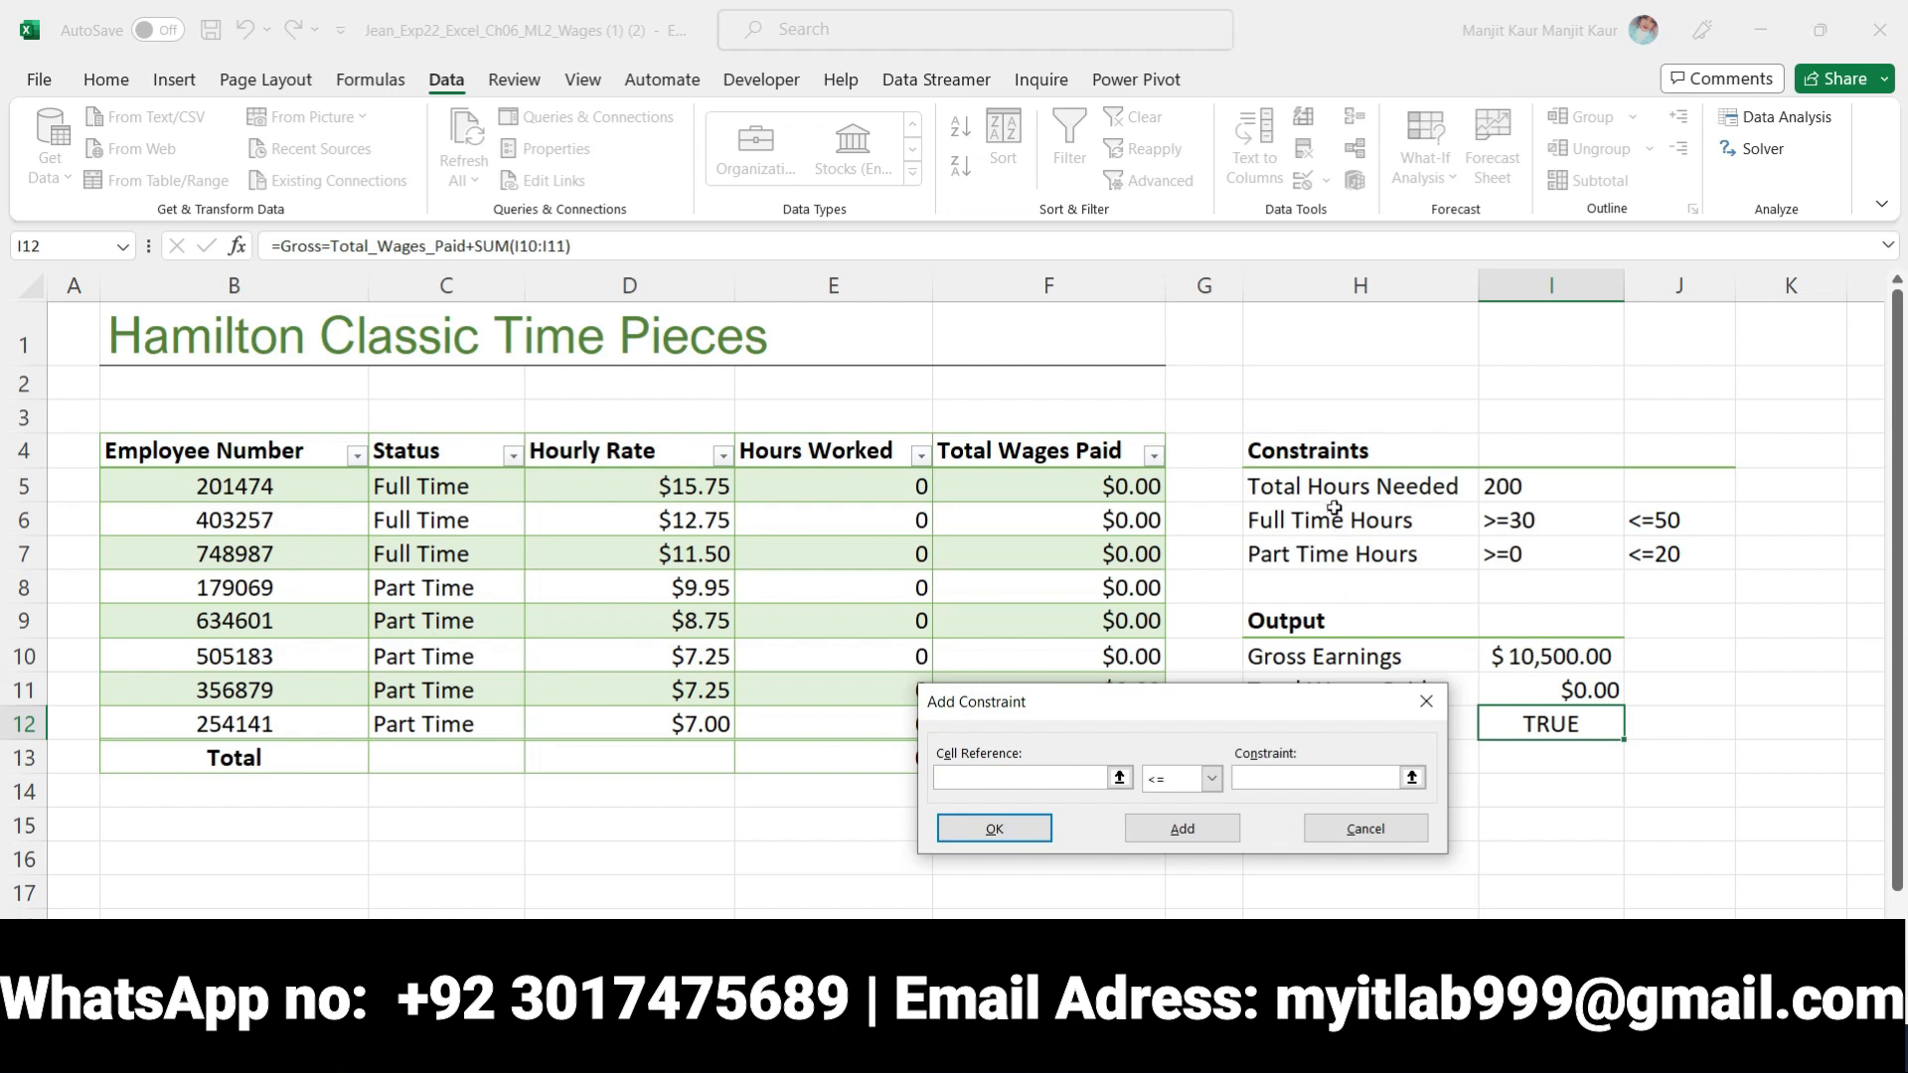
pyautogui.click(1332, 489)
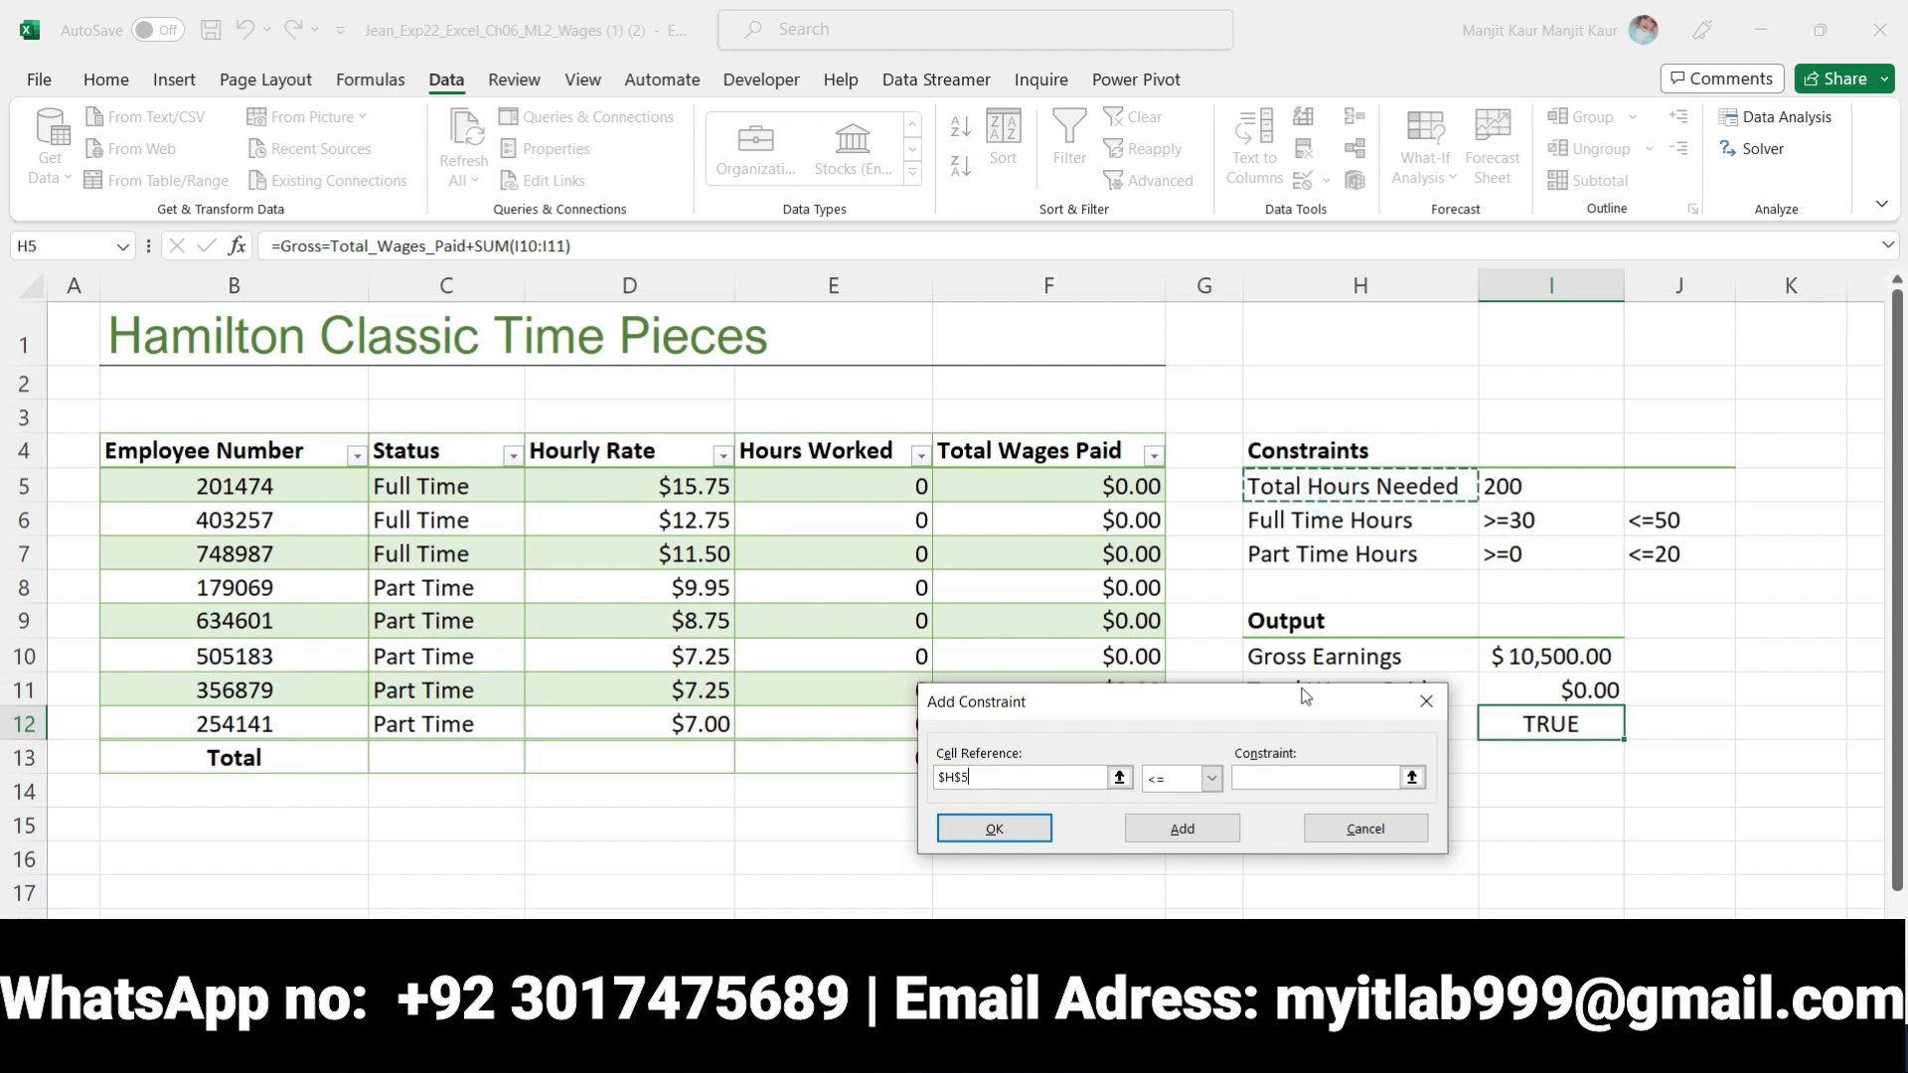
pyautogui.click(1211, 778)
pyautogui.click(1163, 827)
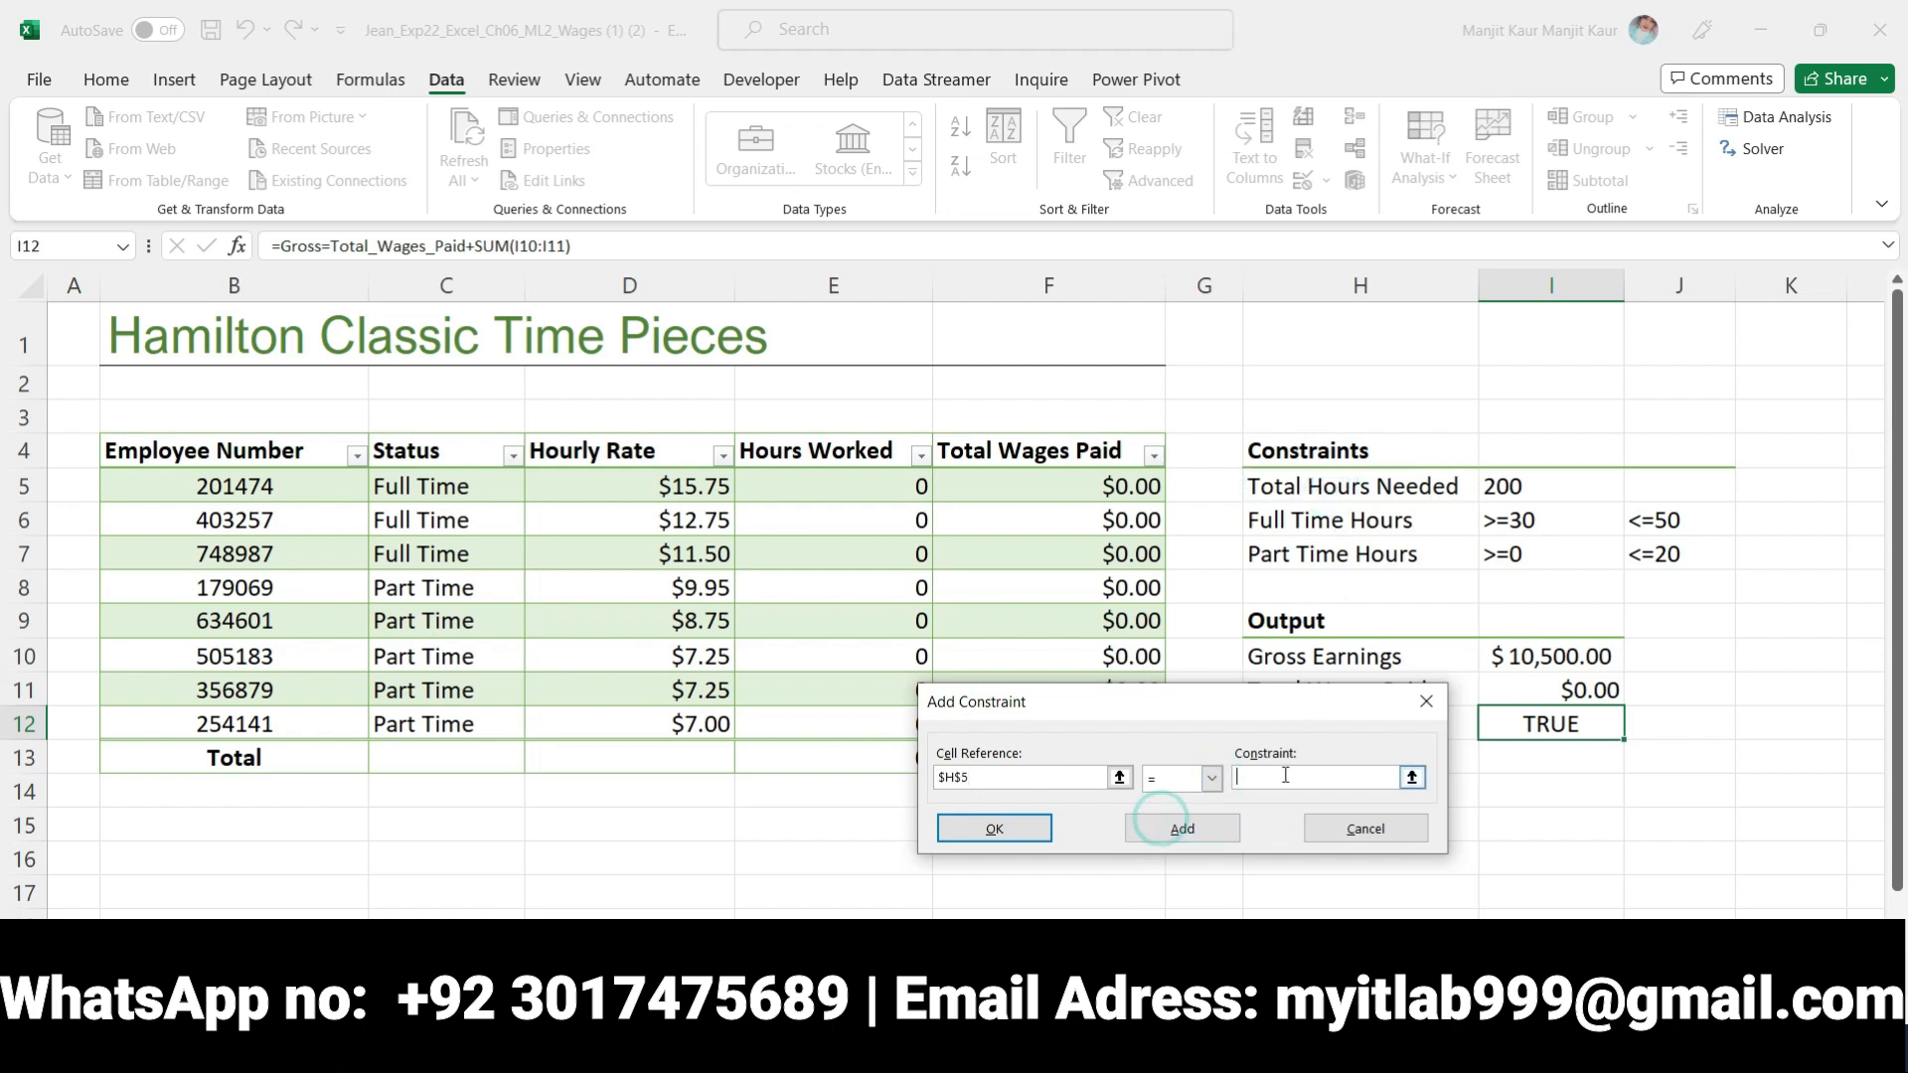
pyautogui.click(1500, 489)
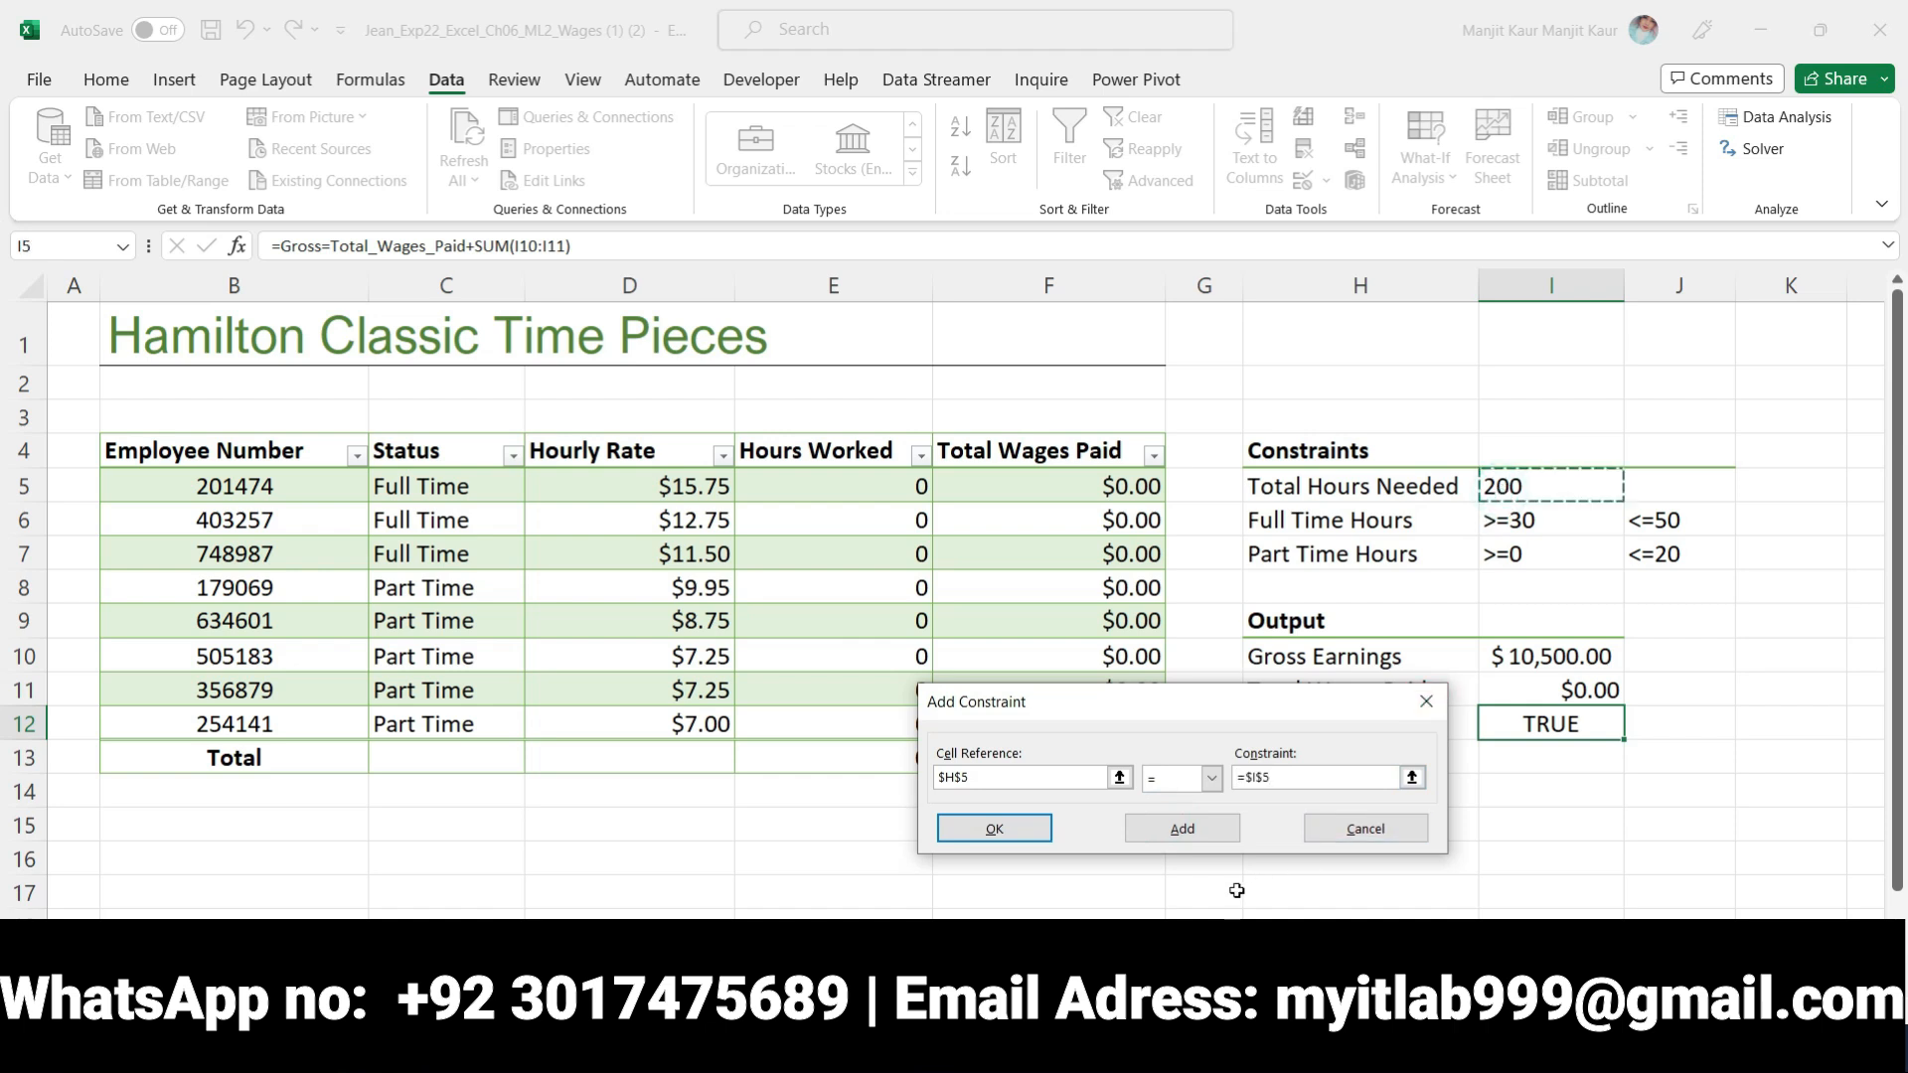
pyautogui.click(1199, 829)
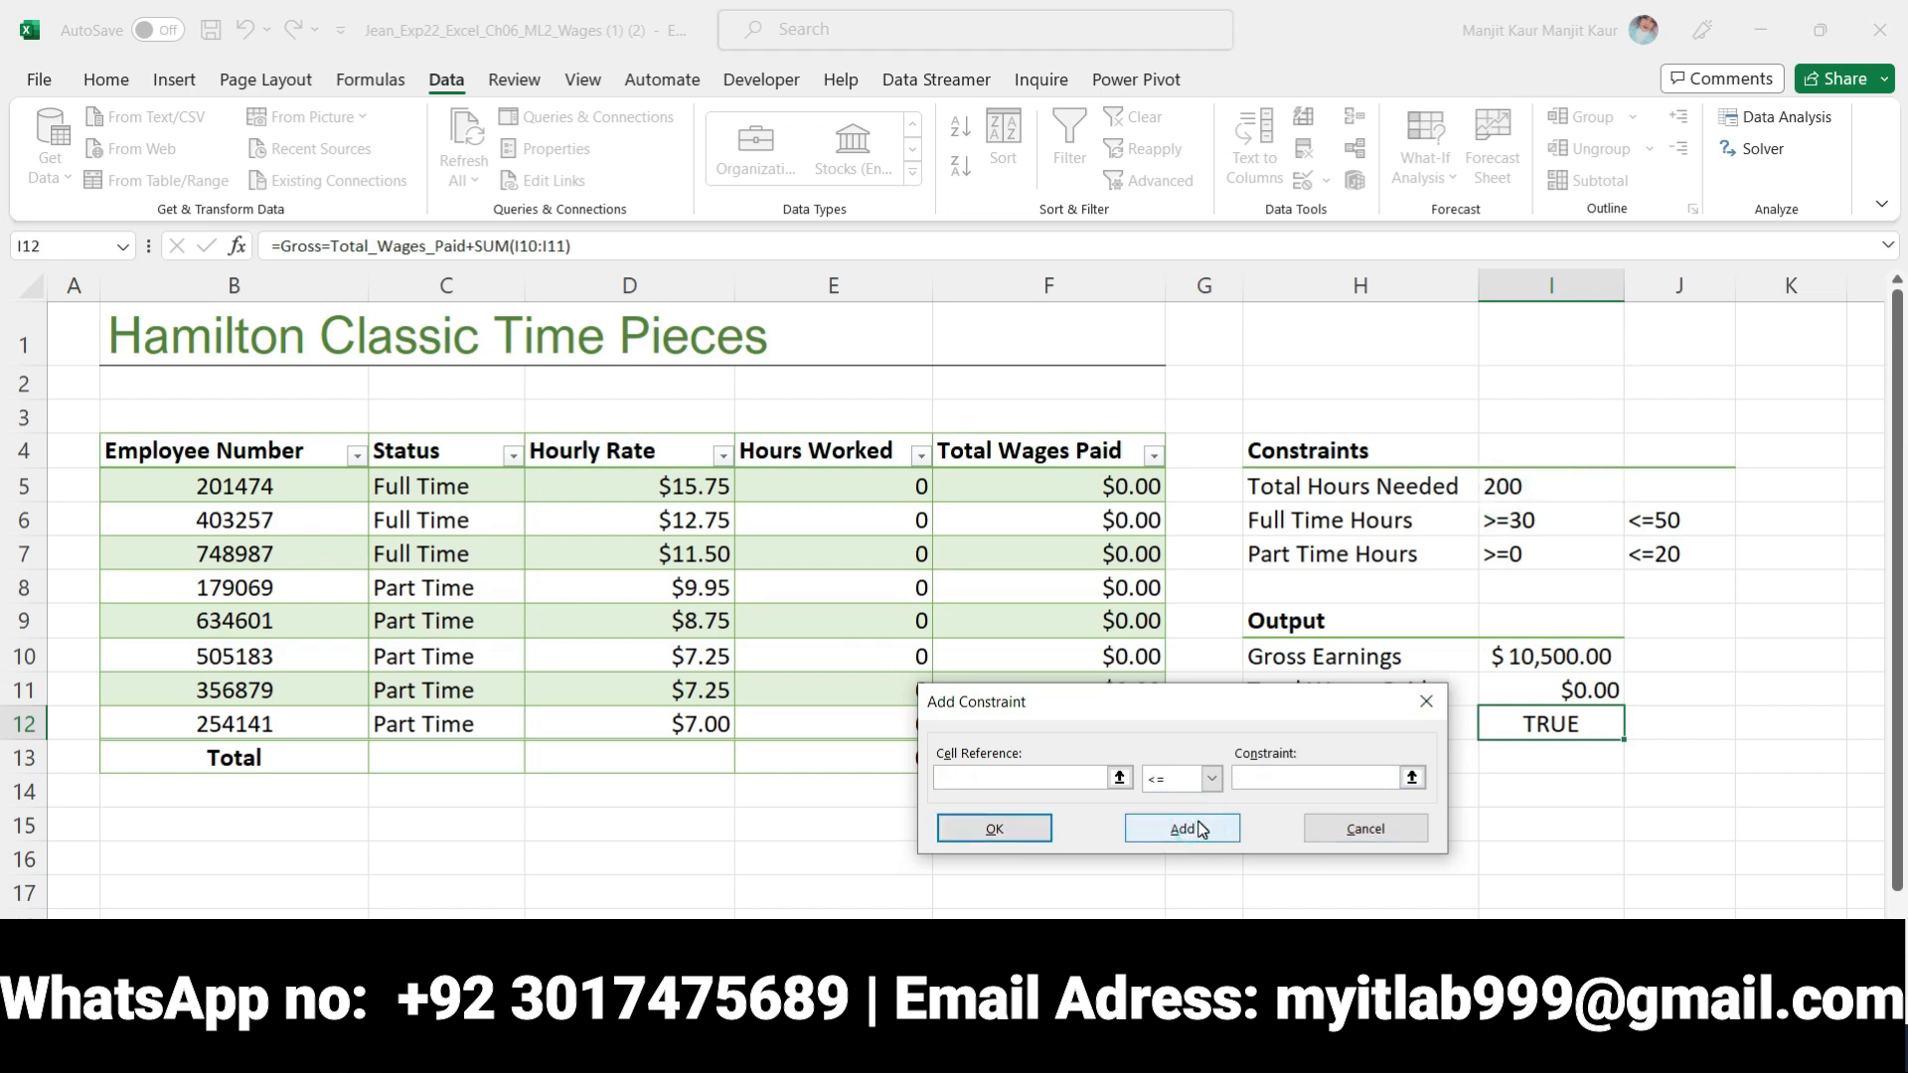
# Recheck step 10 in Word, then leave the empty Add Constraint entry in Excel and return to the Solver parameters
pyautogui.click(862, 1041)
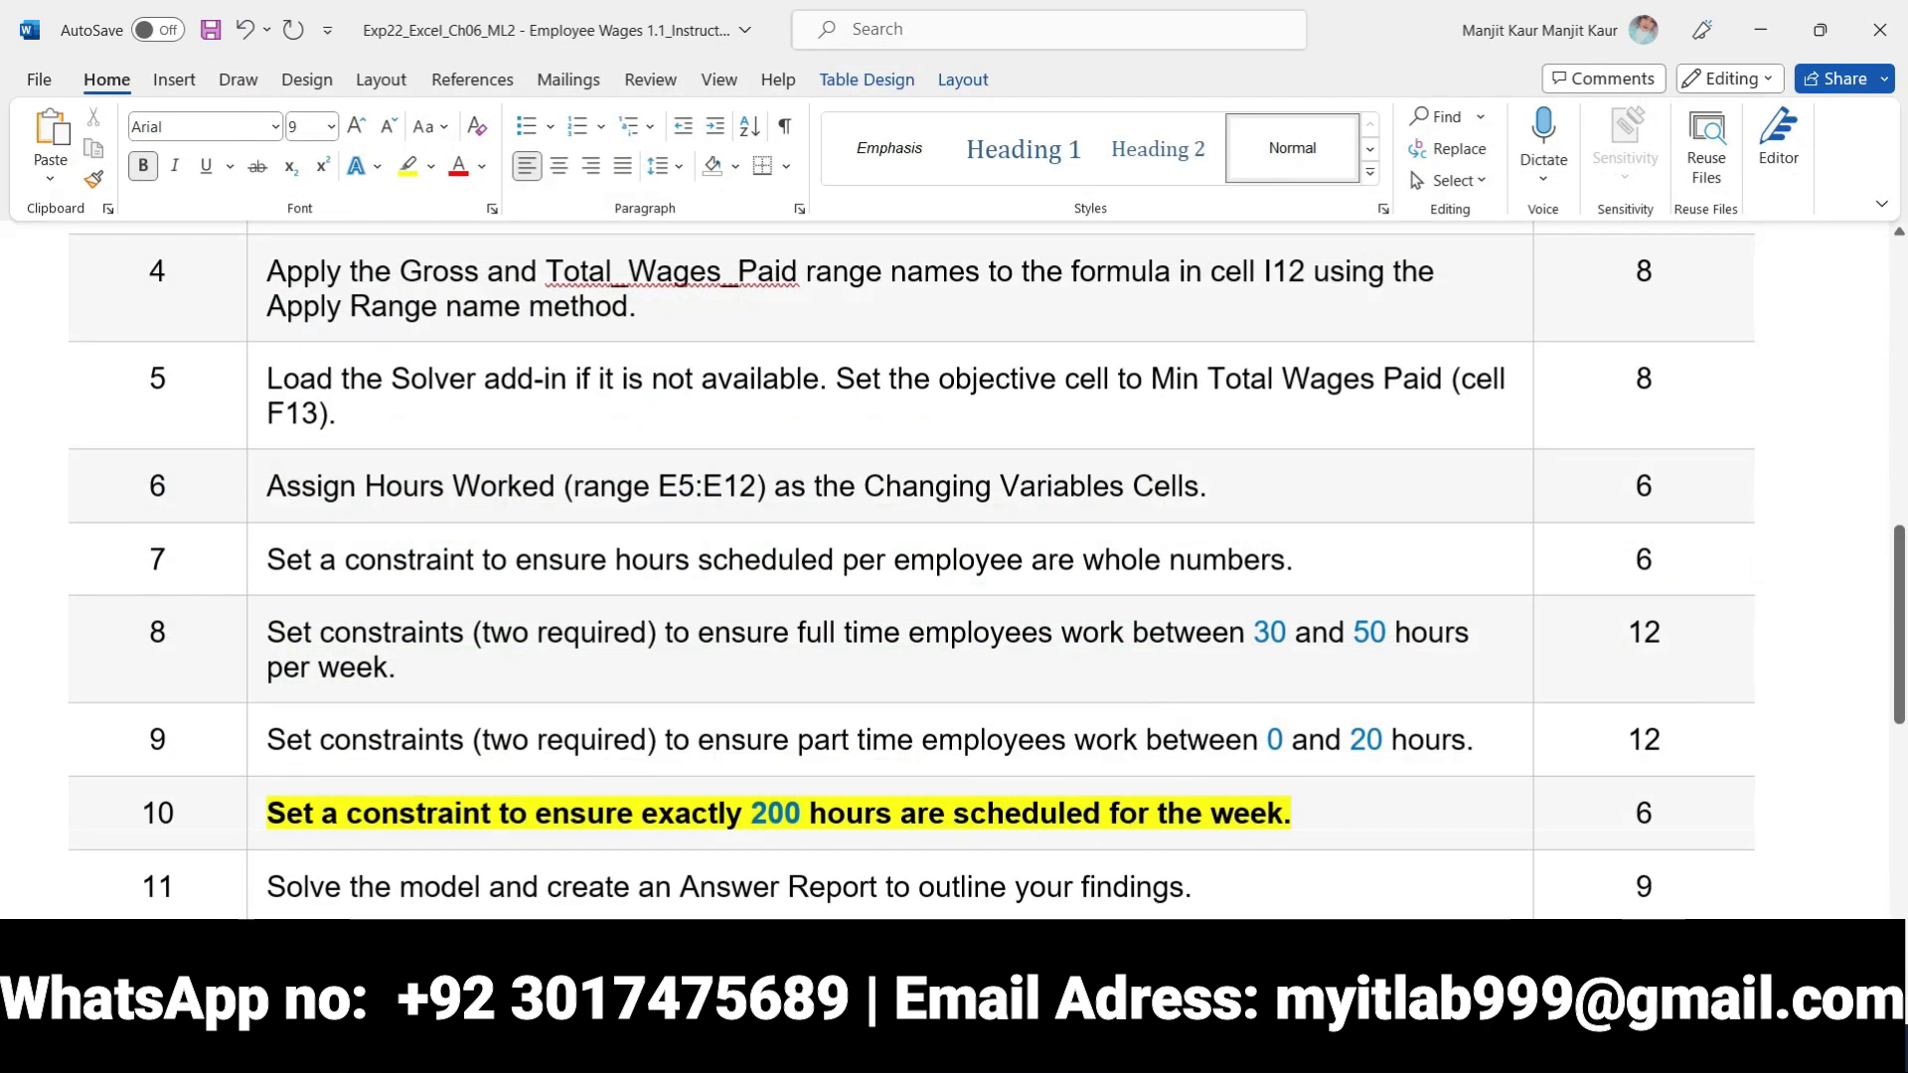
pyautogui.hotkey('alt', 'Tab')
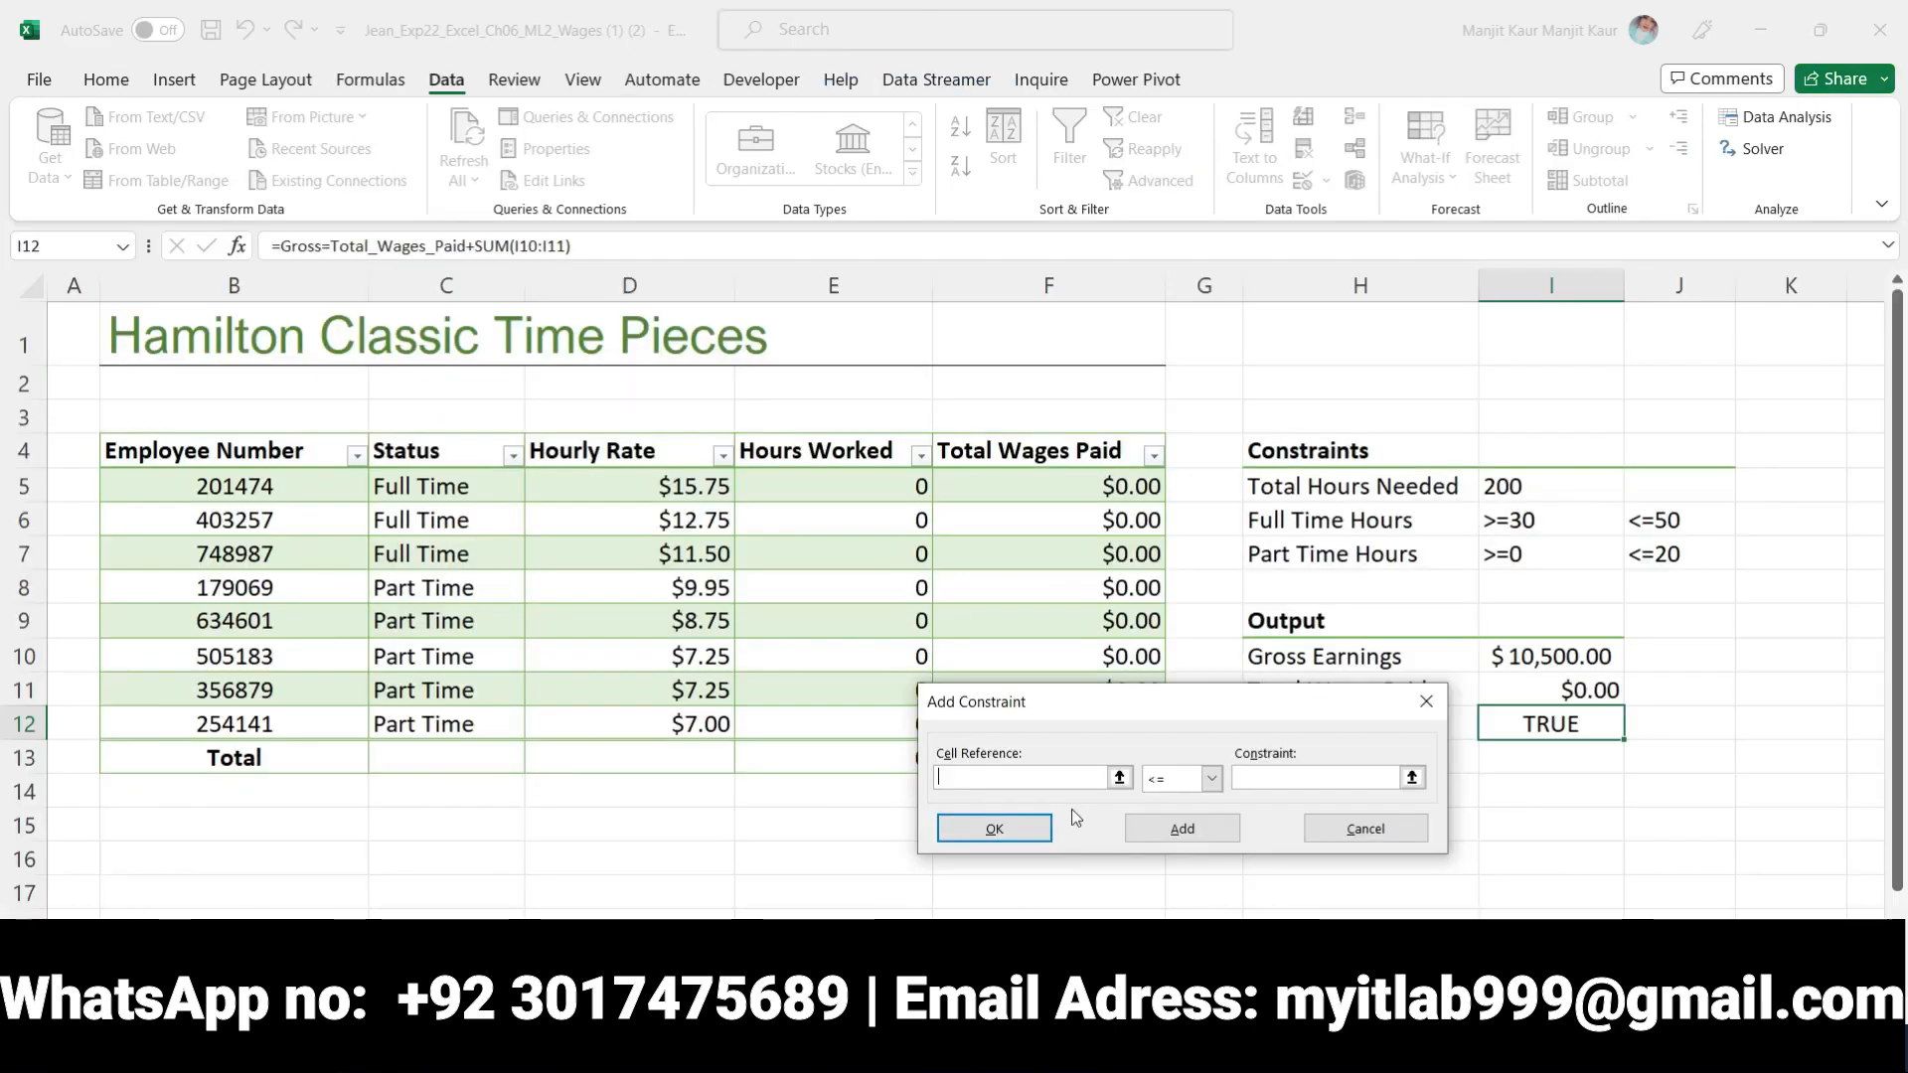
pyautogui.click(1029, 835)
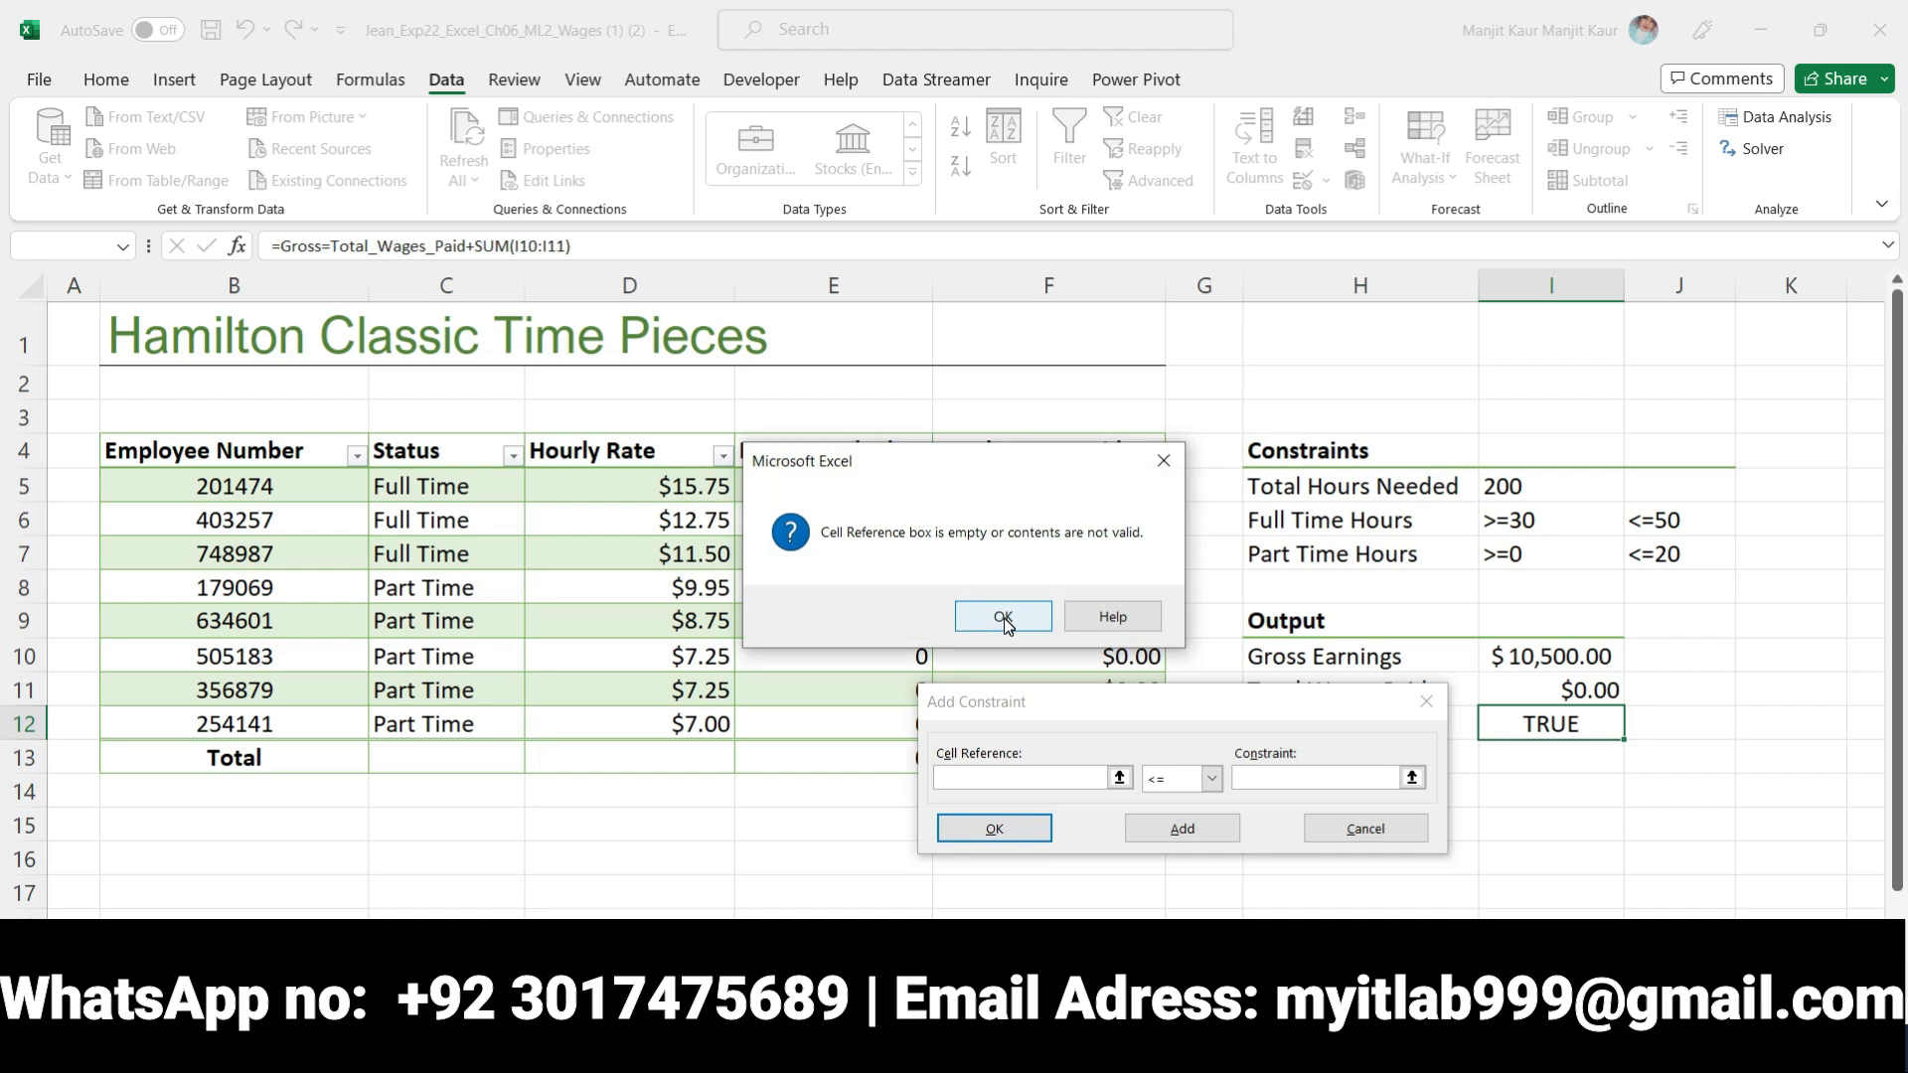
pyautogui.click(1003, 620)
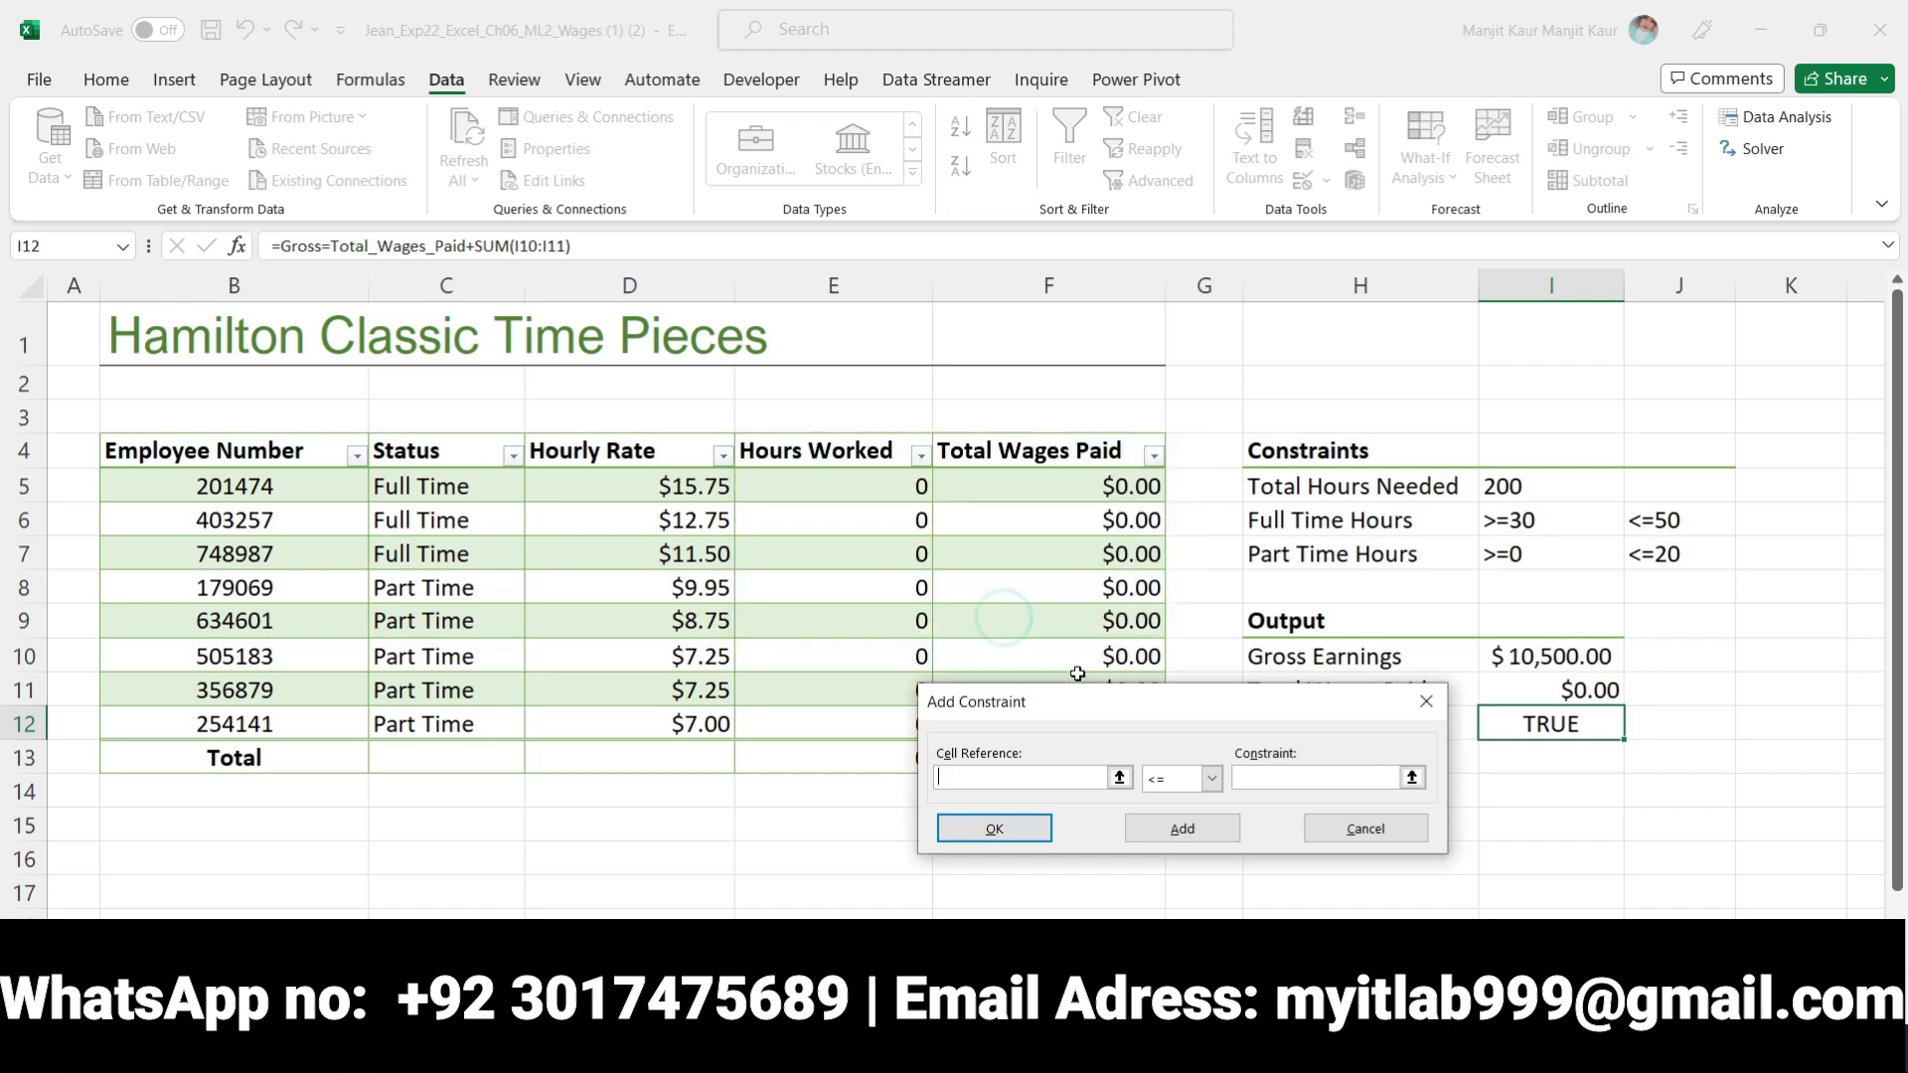
pyautogui.click(1373, 834)
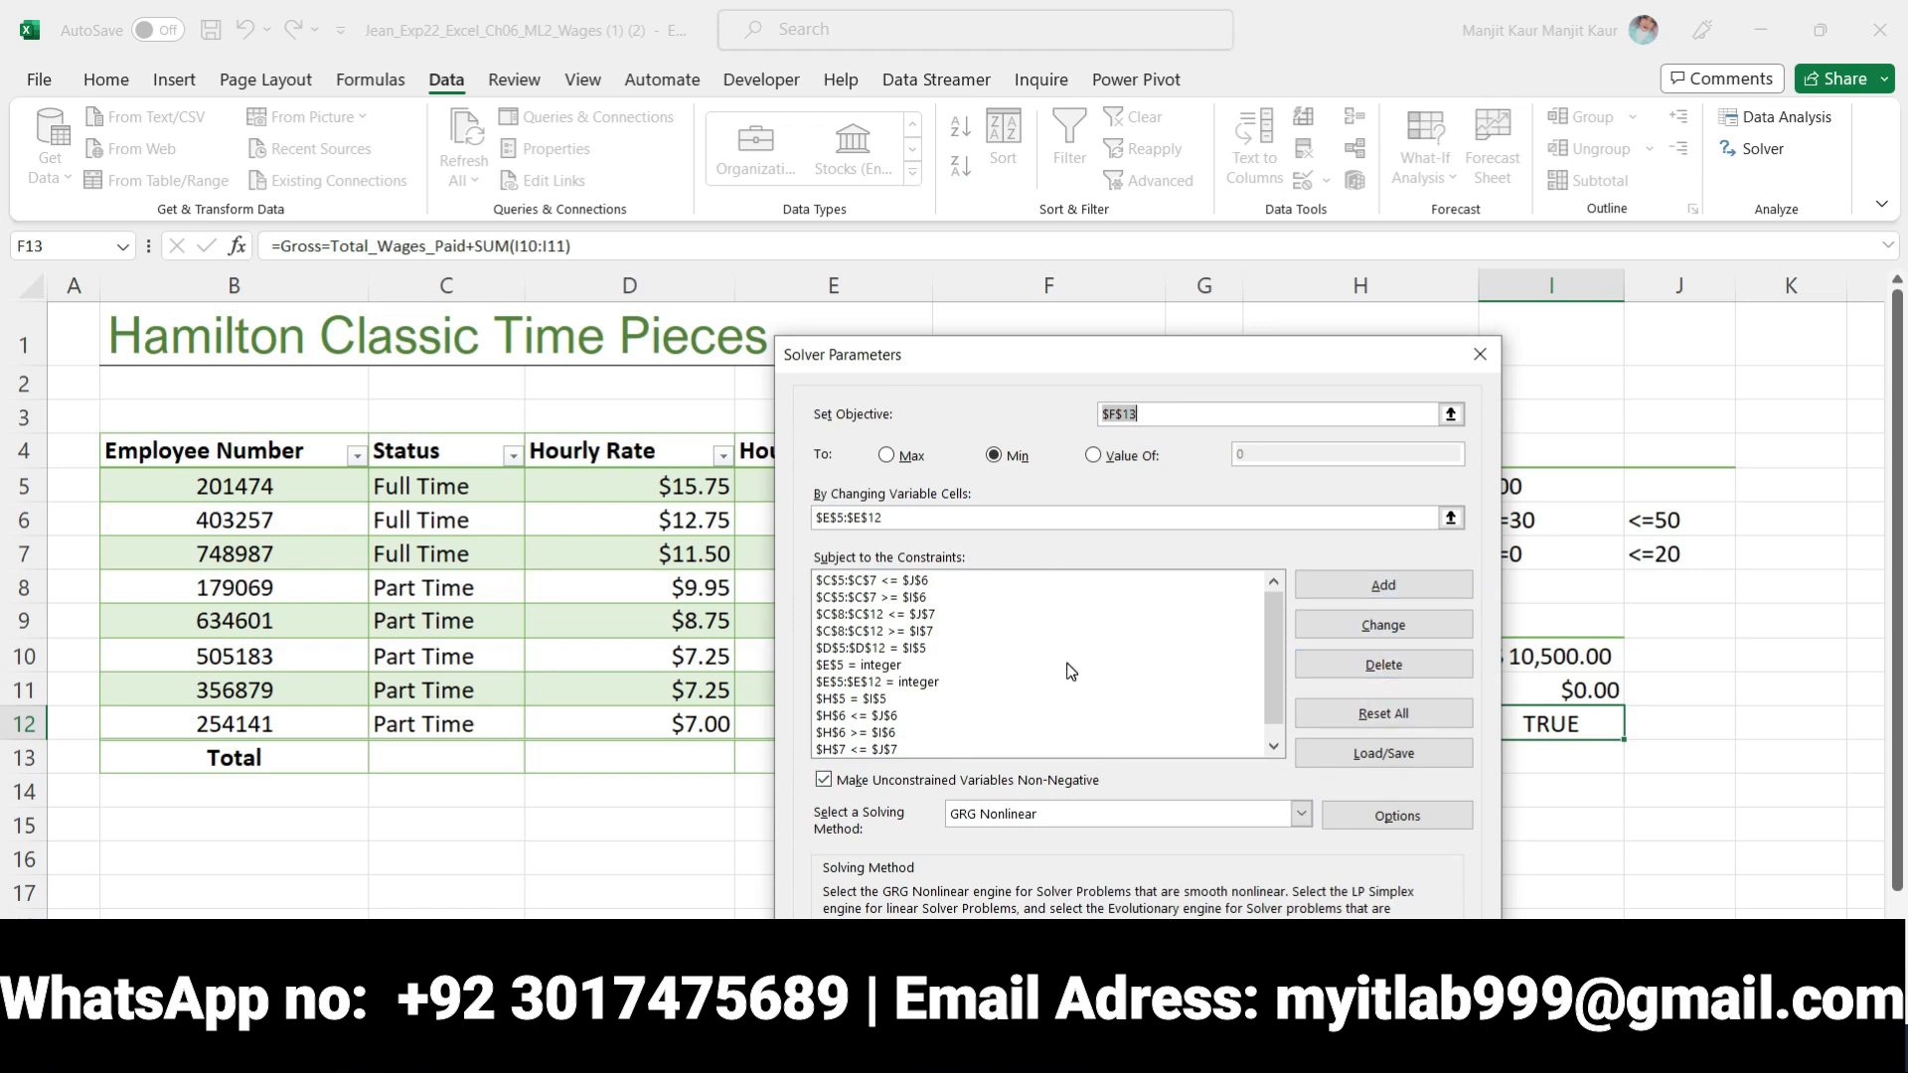
# Check the $H$5 = $I$5 entry in the constraints list, then solve the model and keep the Solver solution
pyautogui.scroll(-1, 1070, 671)
pyautogui.click(1075, 699)
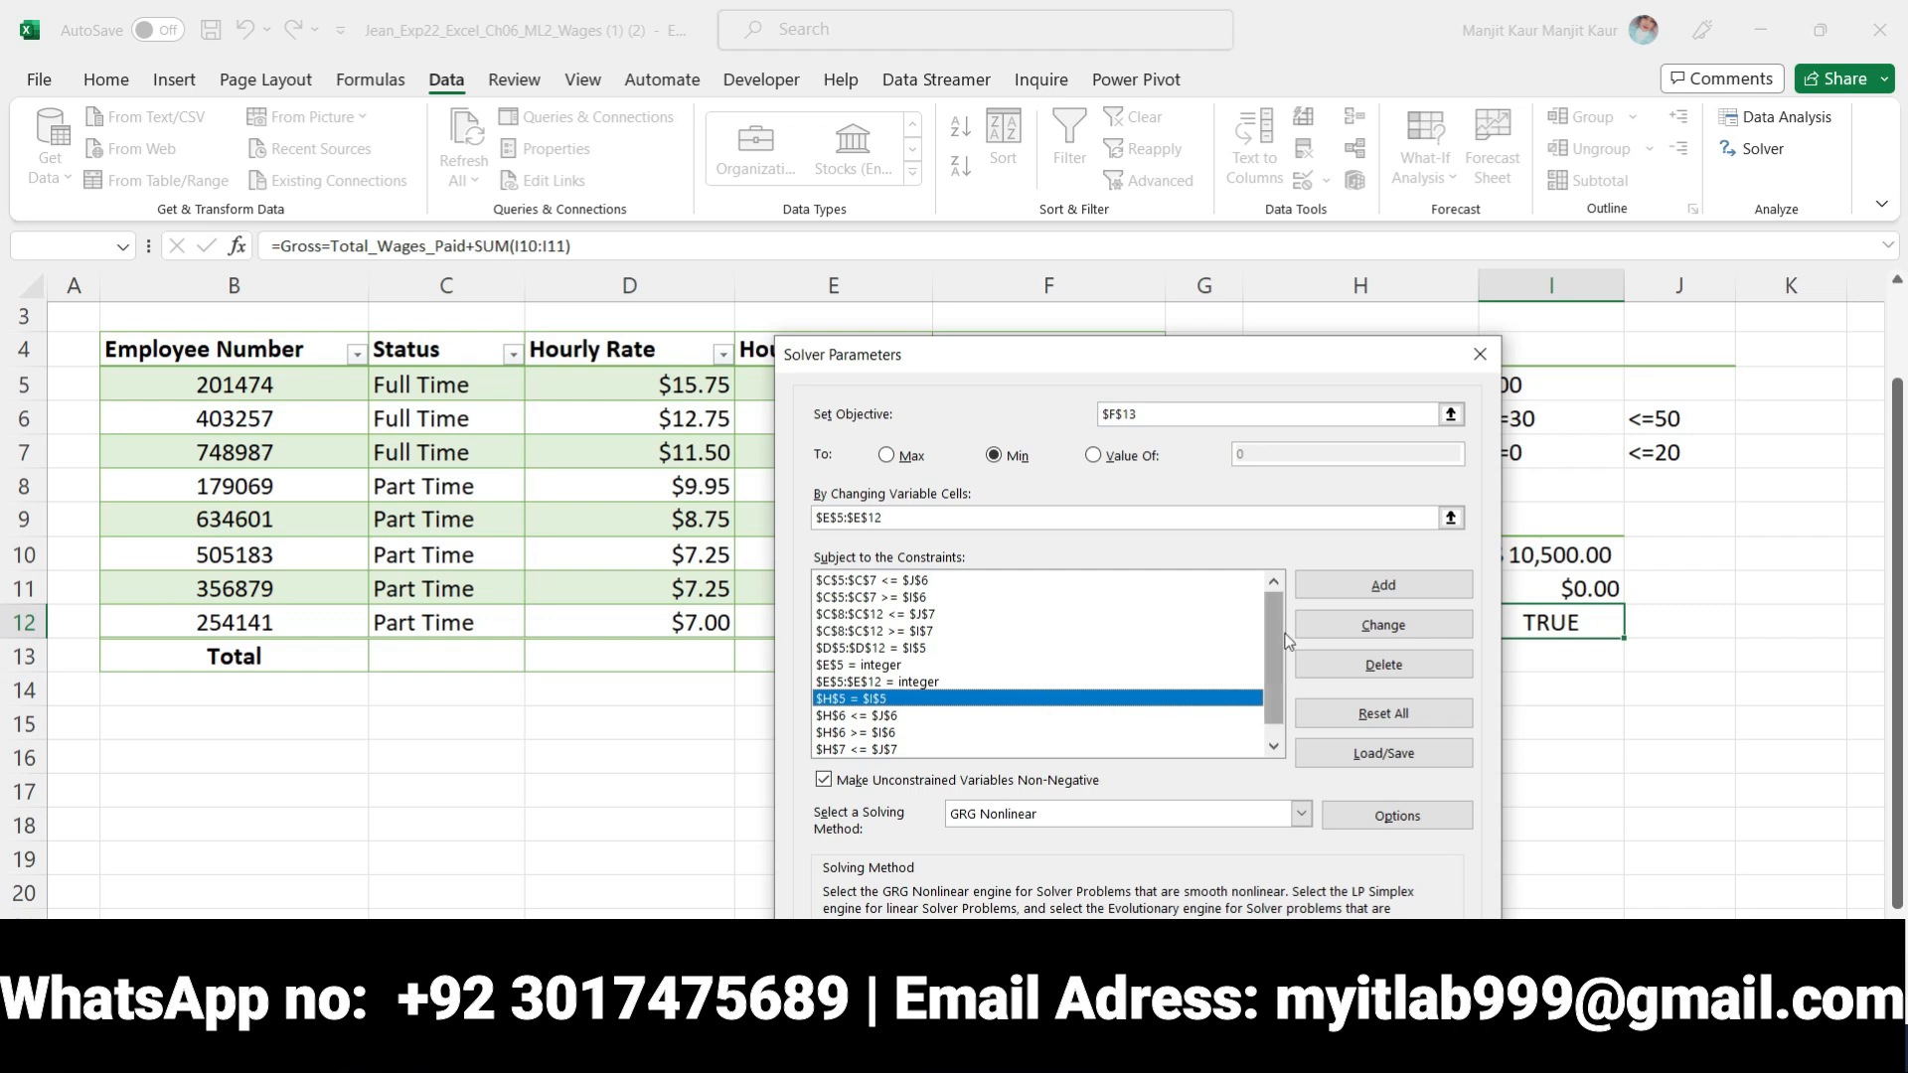
pyautogui.moveTo(1273, 627); pyautogui.dragTo(1272, 646)
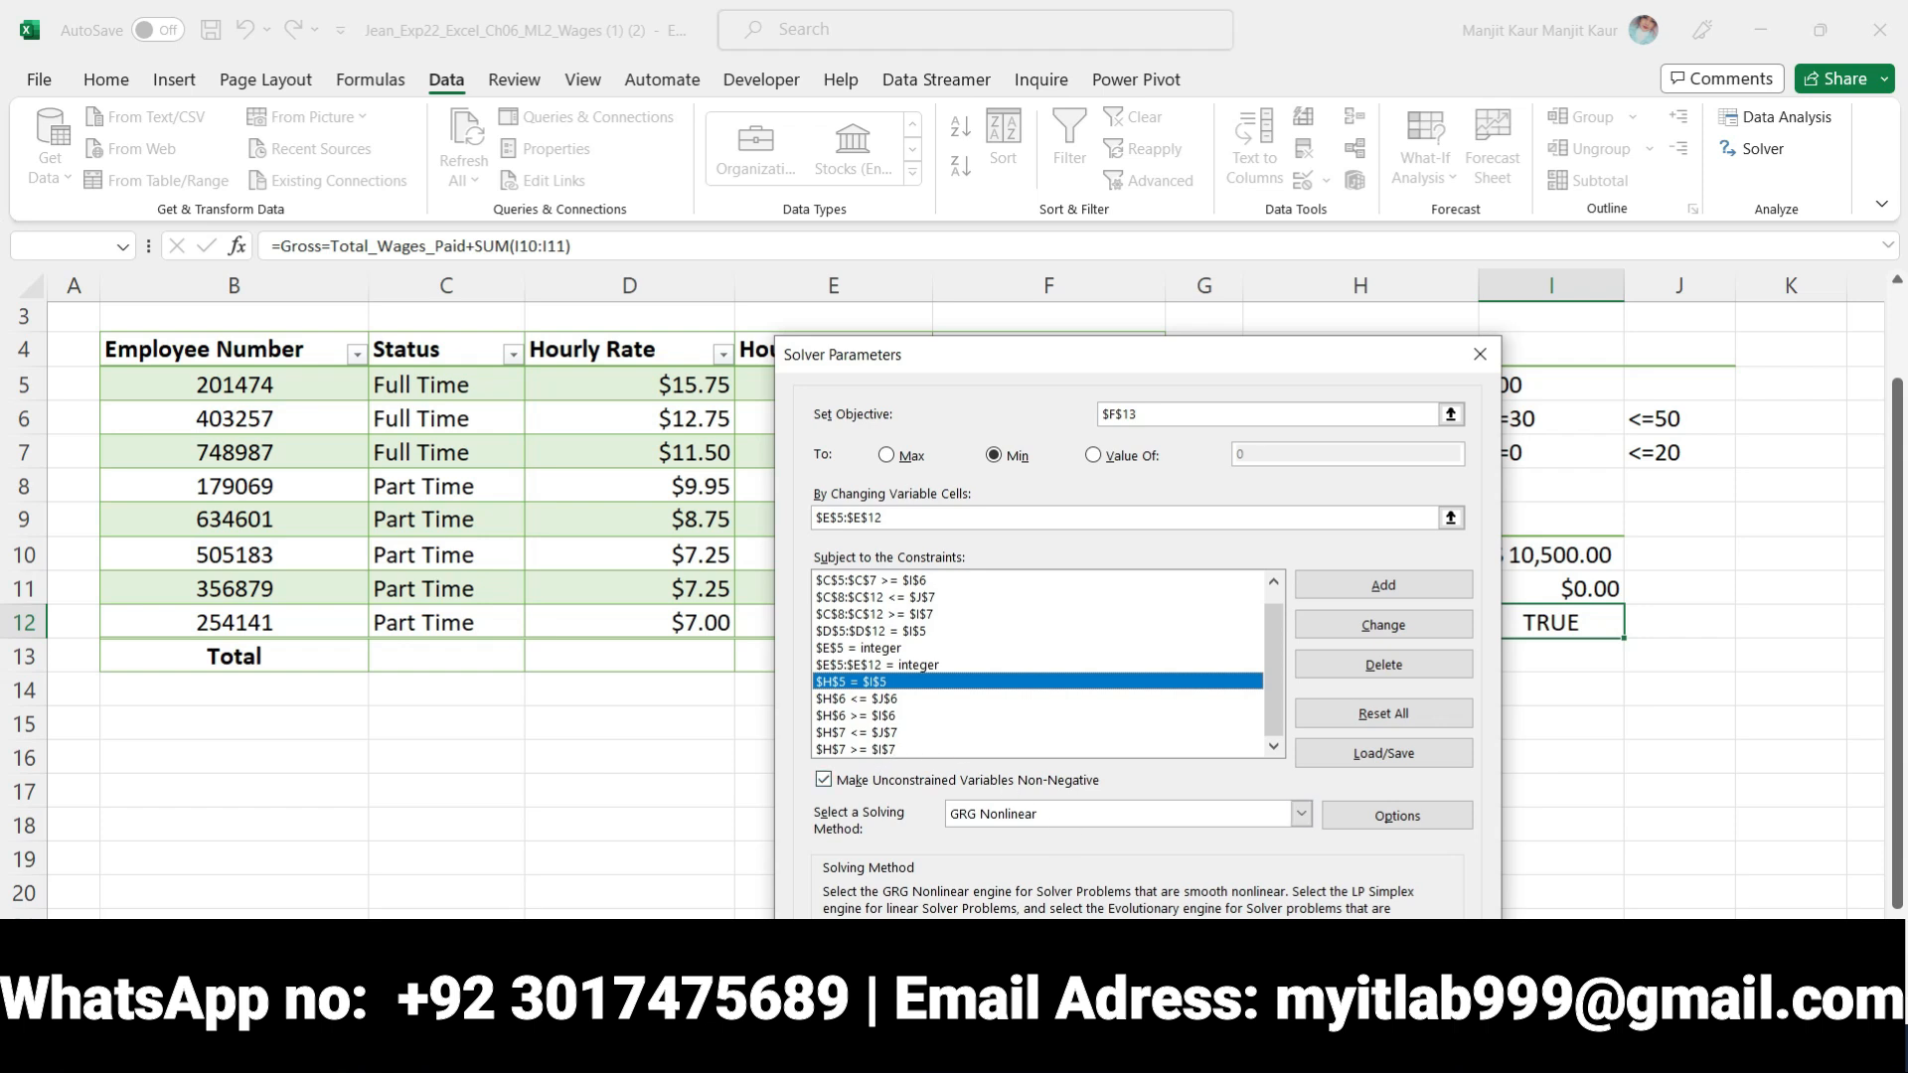
pyautogui.click(1277, 977)
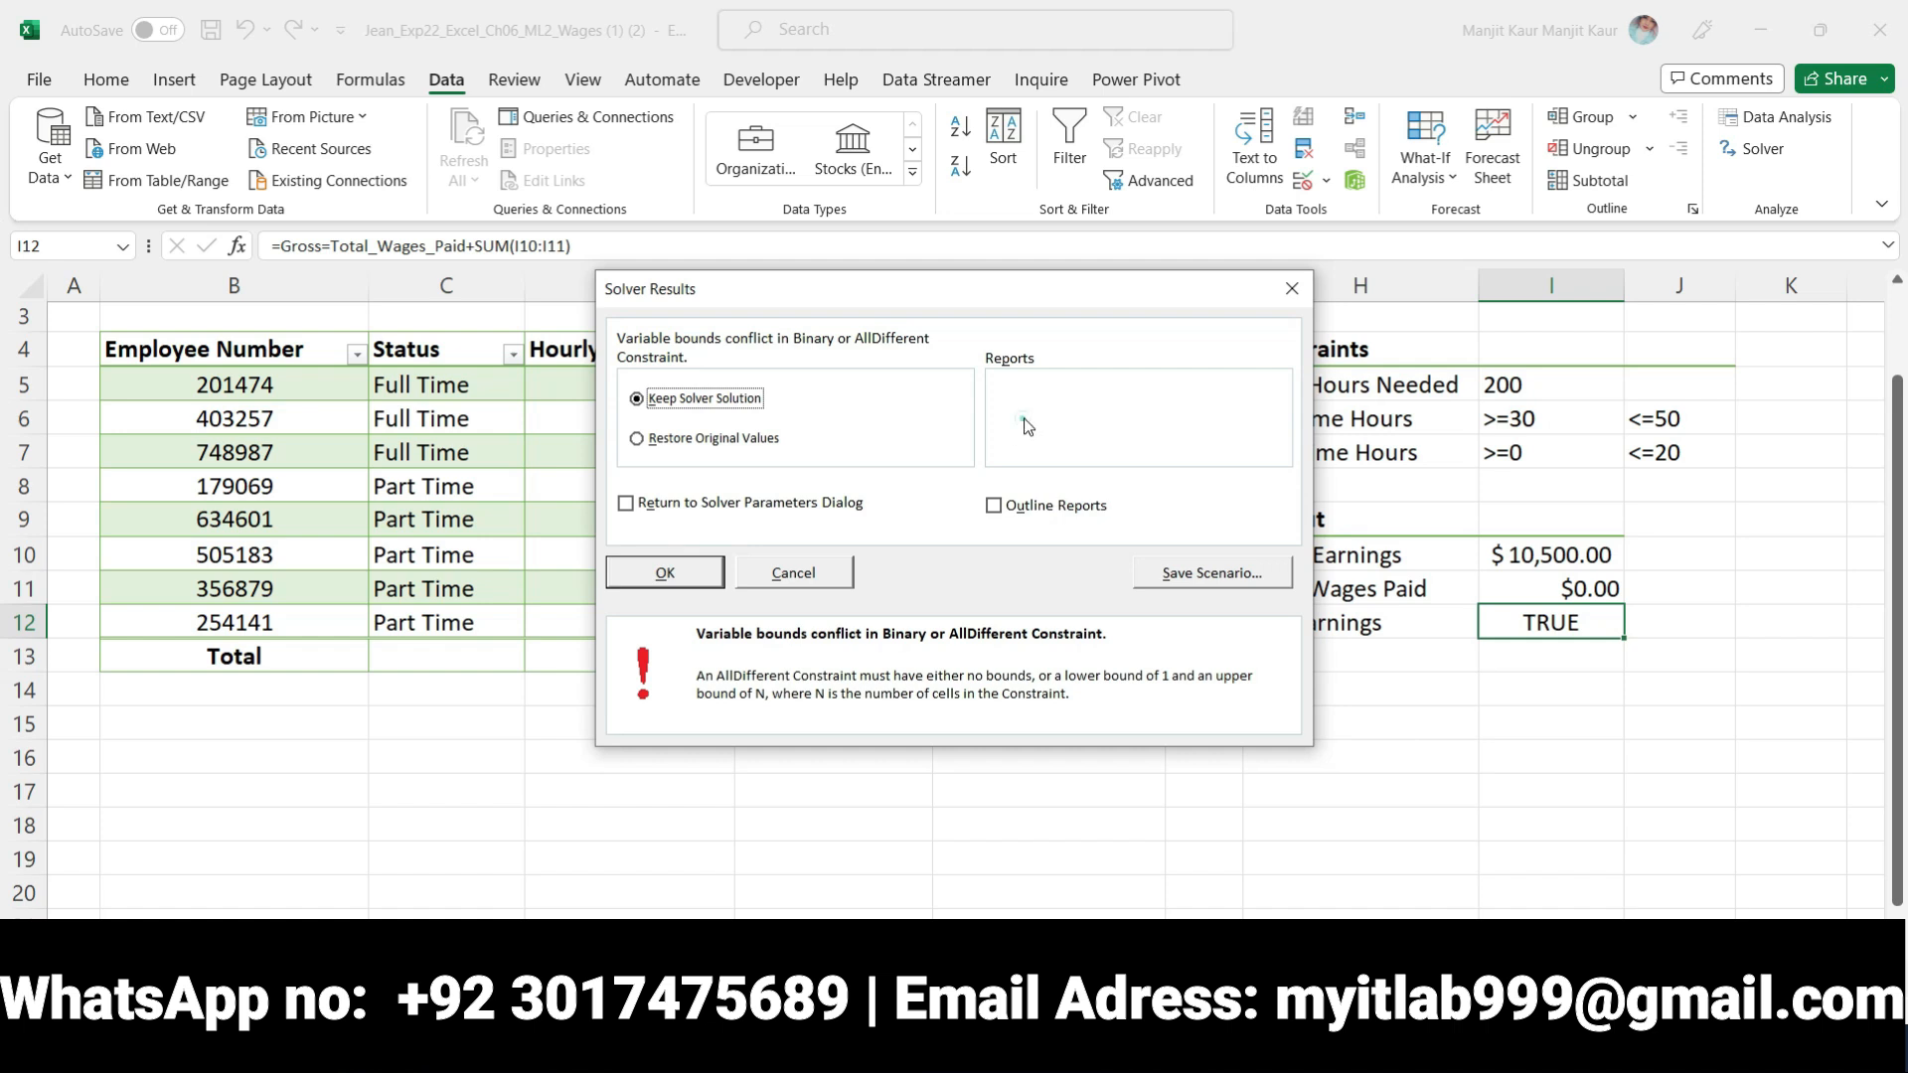
pyautogui.click(701, 514)
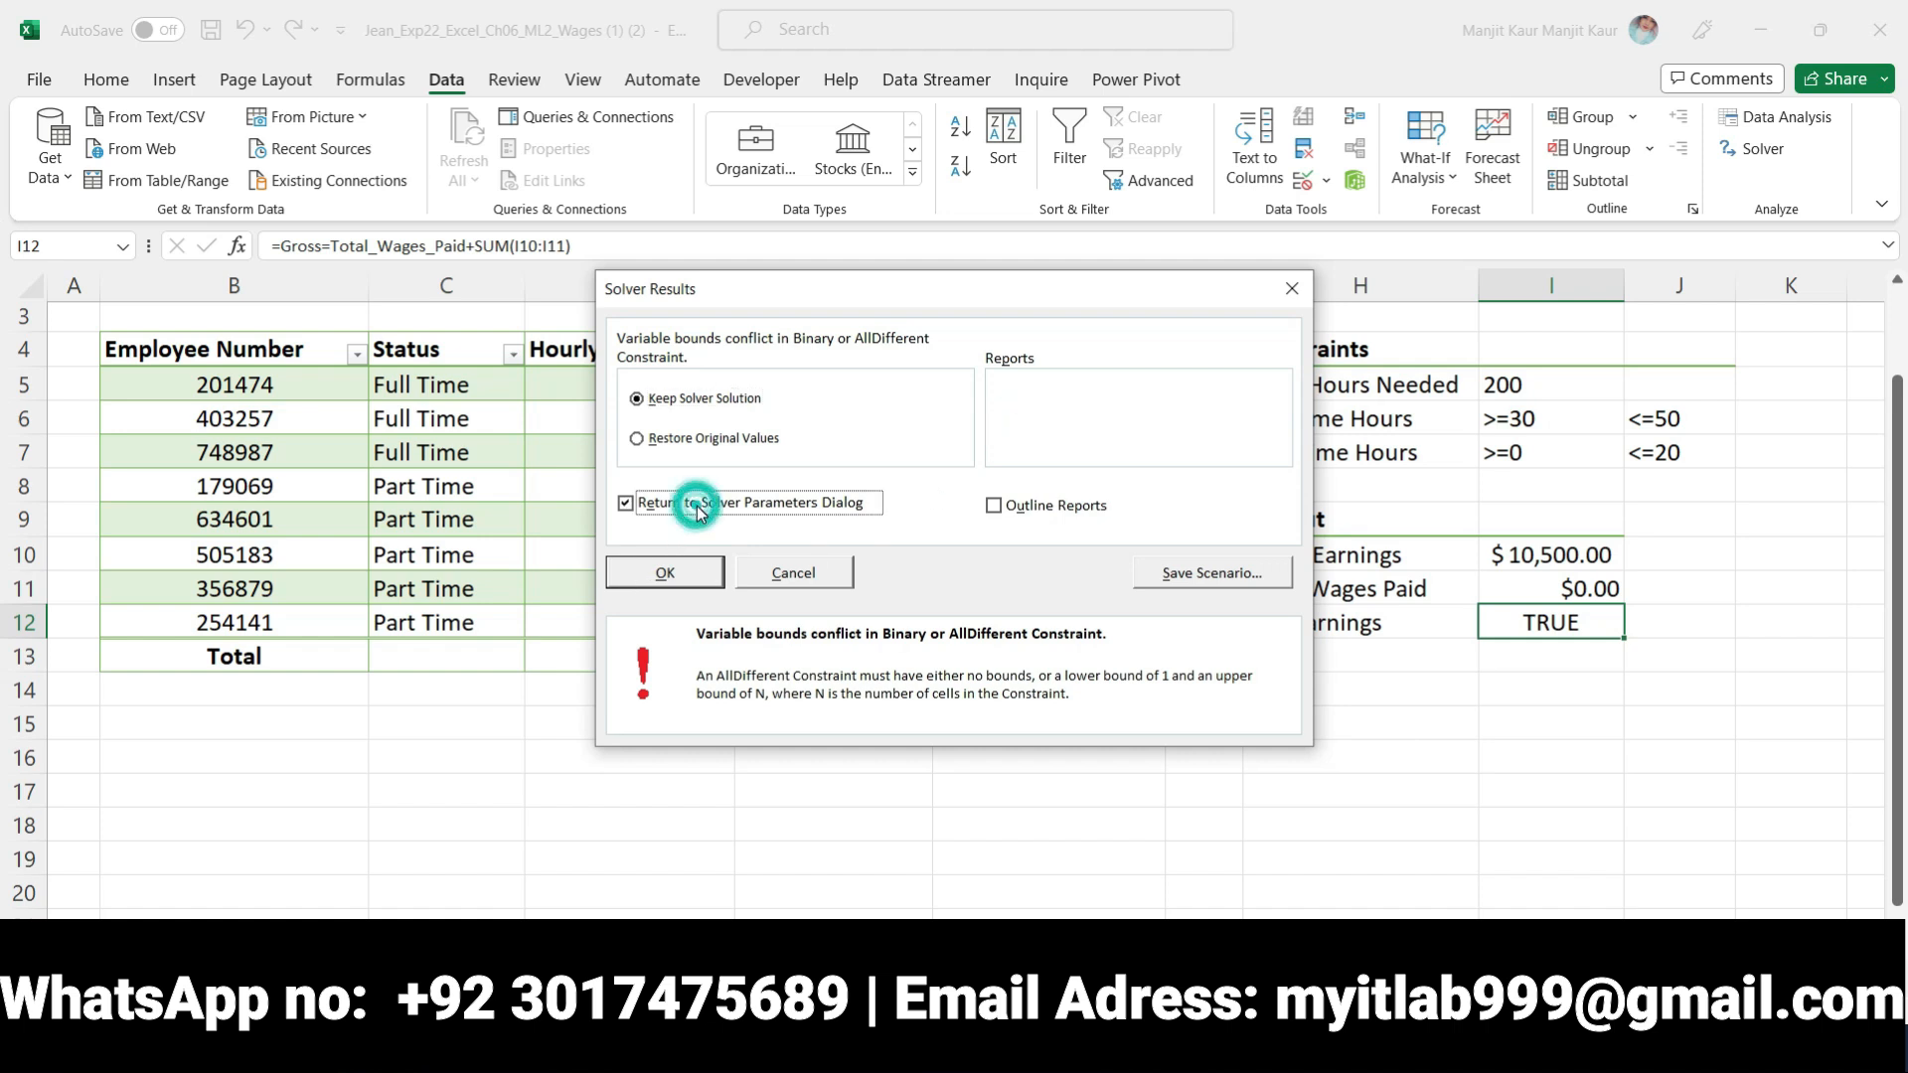
pyautogui.click(699, 511)
pyautogui.click(680, 574)
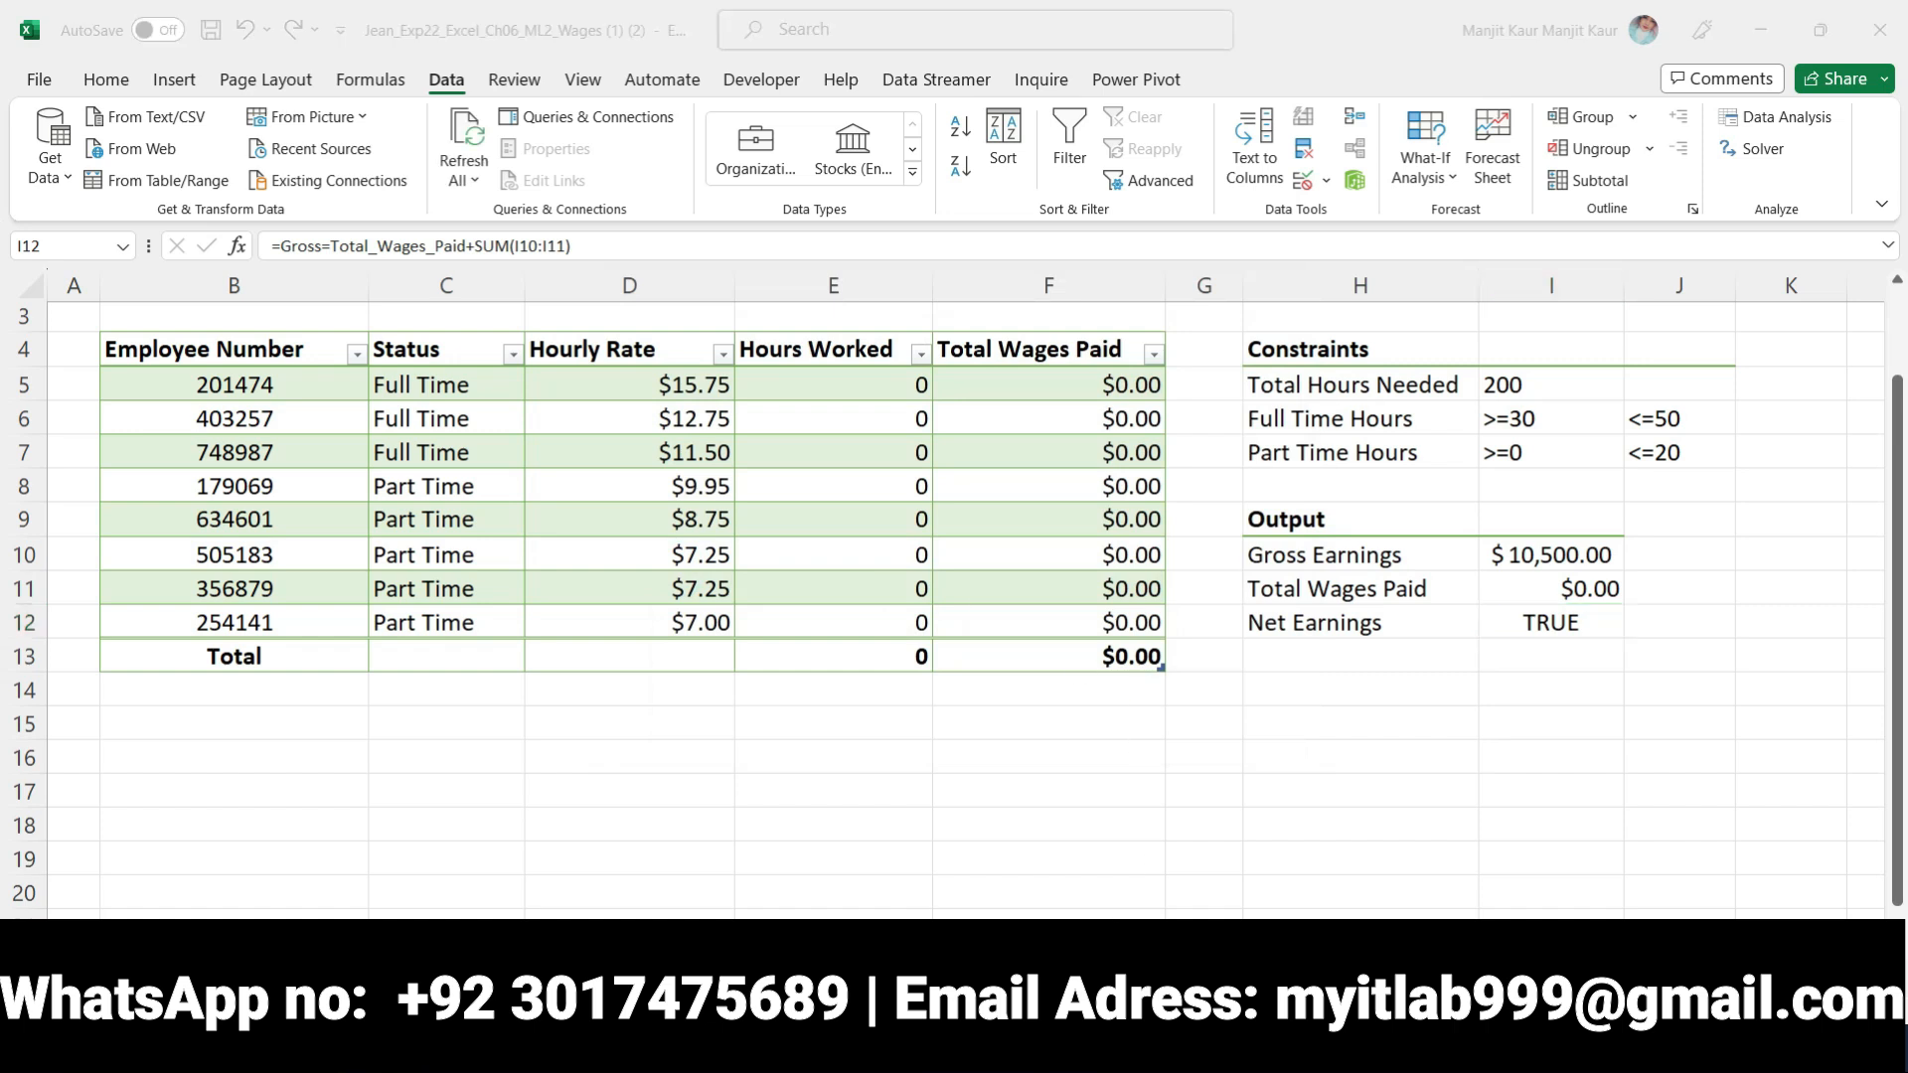
# Switch to Word and review the remaining instructions through step 13, then the project description
pyautogui.hotkey('alt', 'Tab')
pyautogui.scroll(-3, 568, 834)
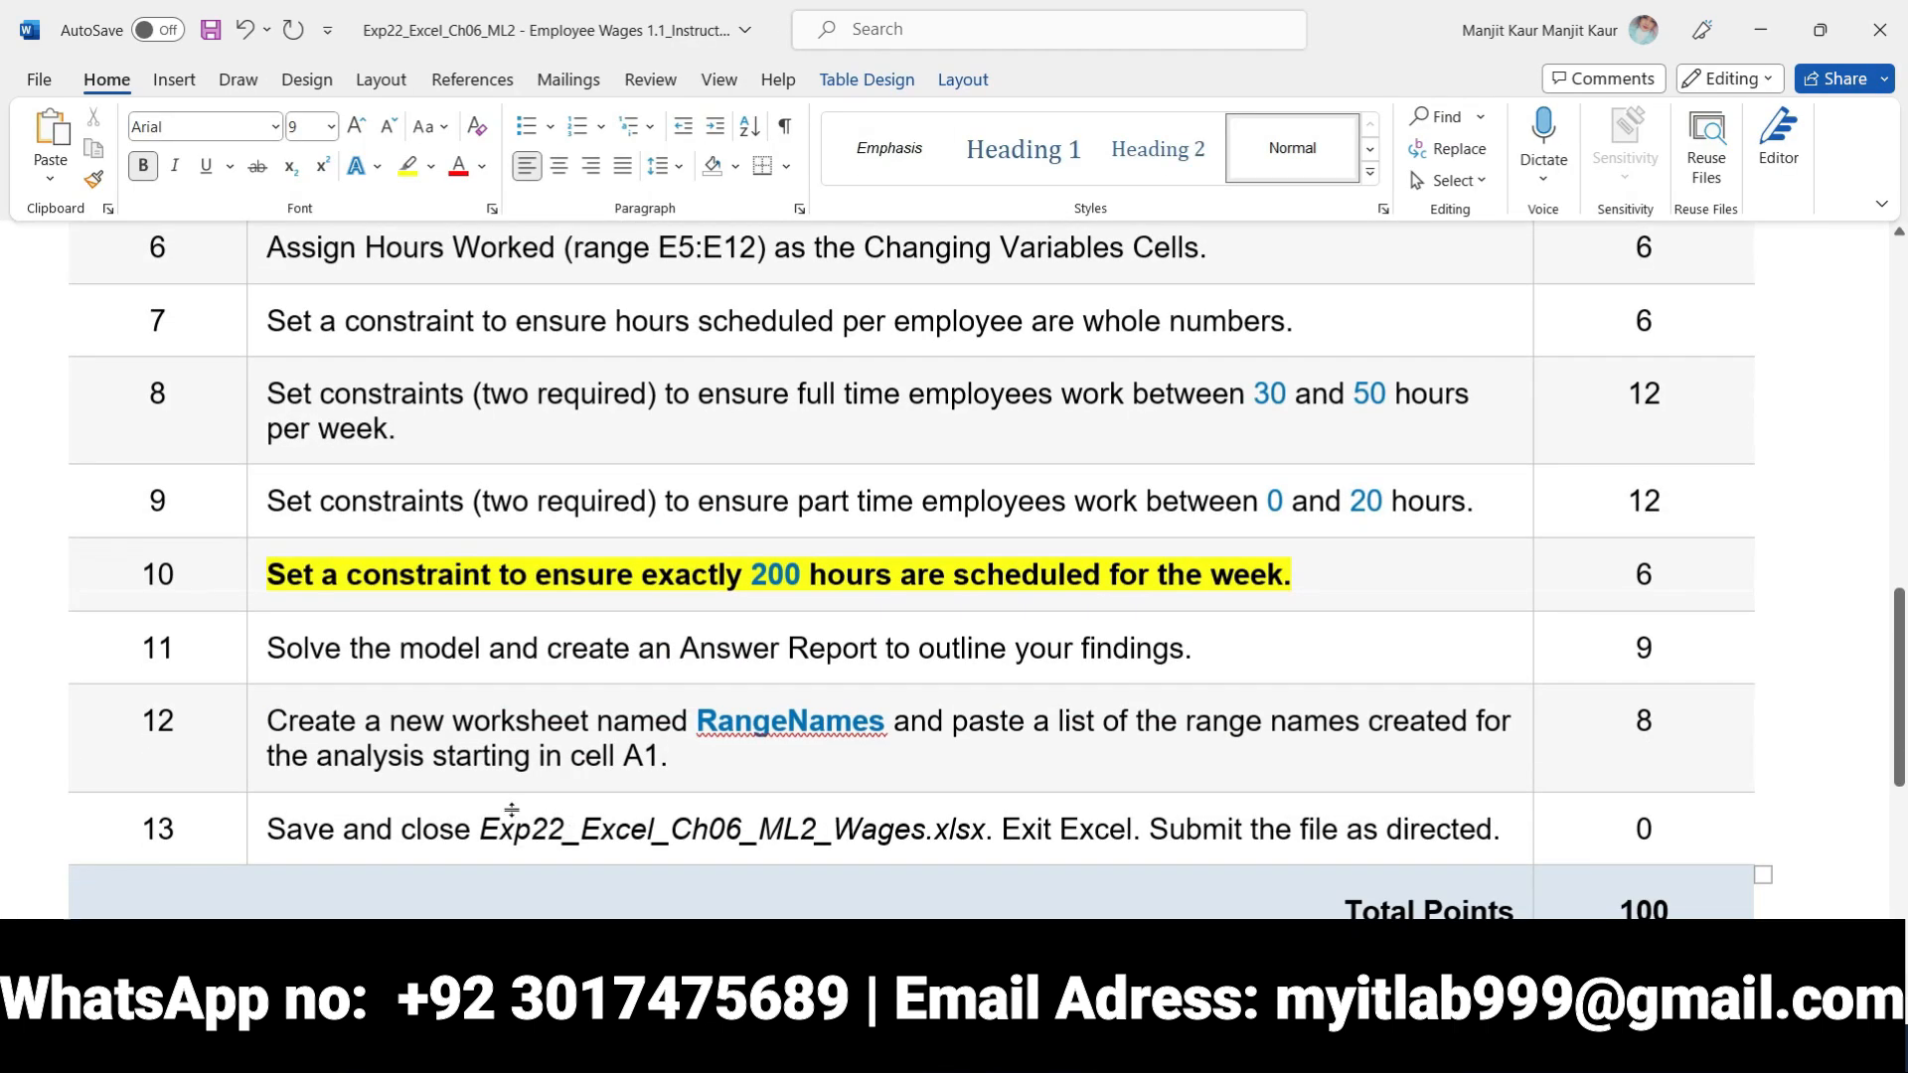
pyautogui.scroll(-8, 703, 867)
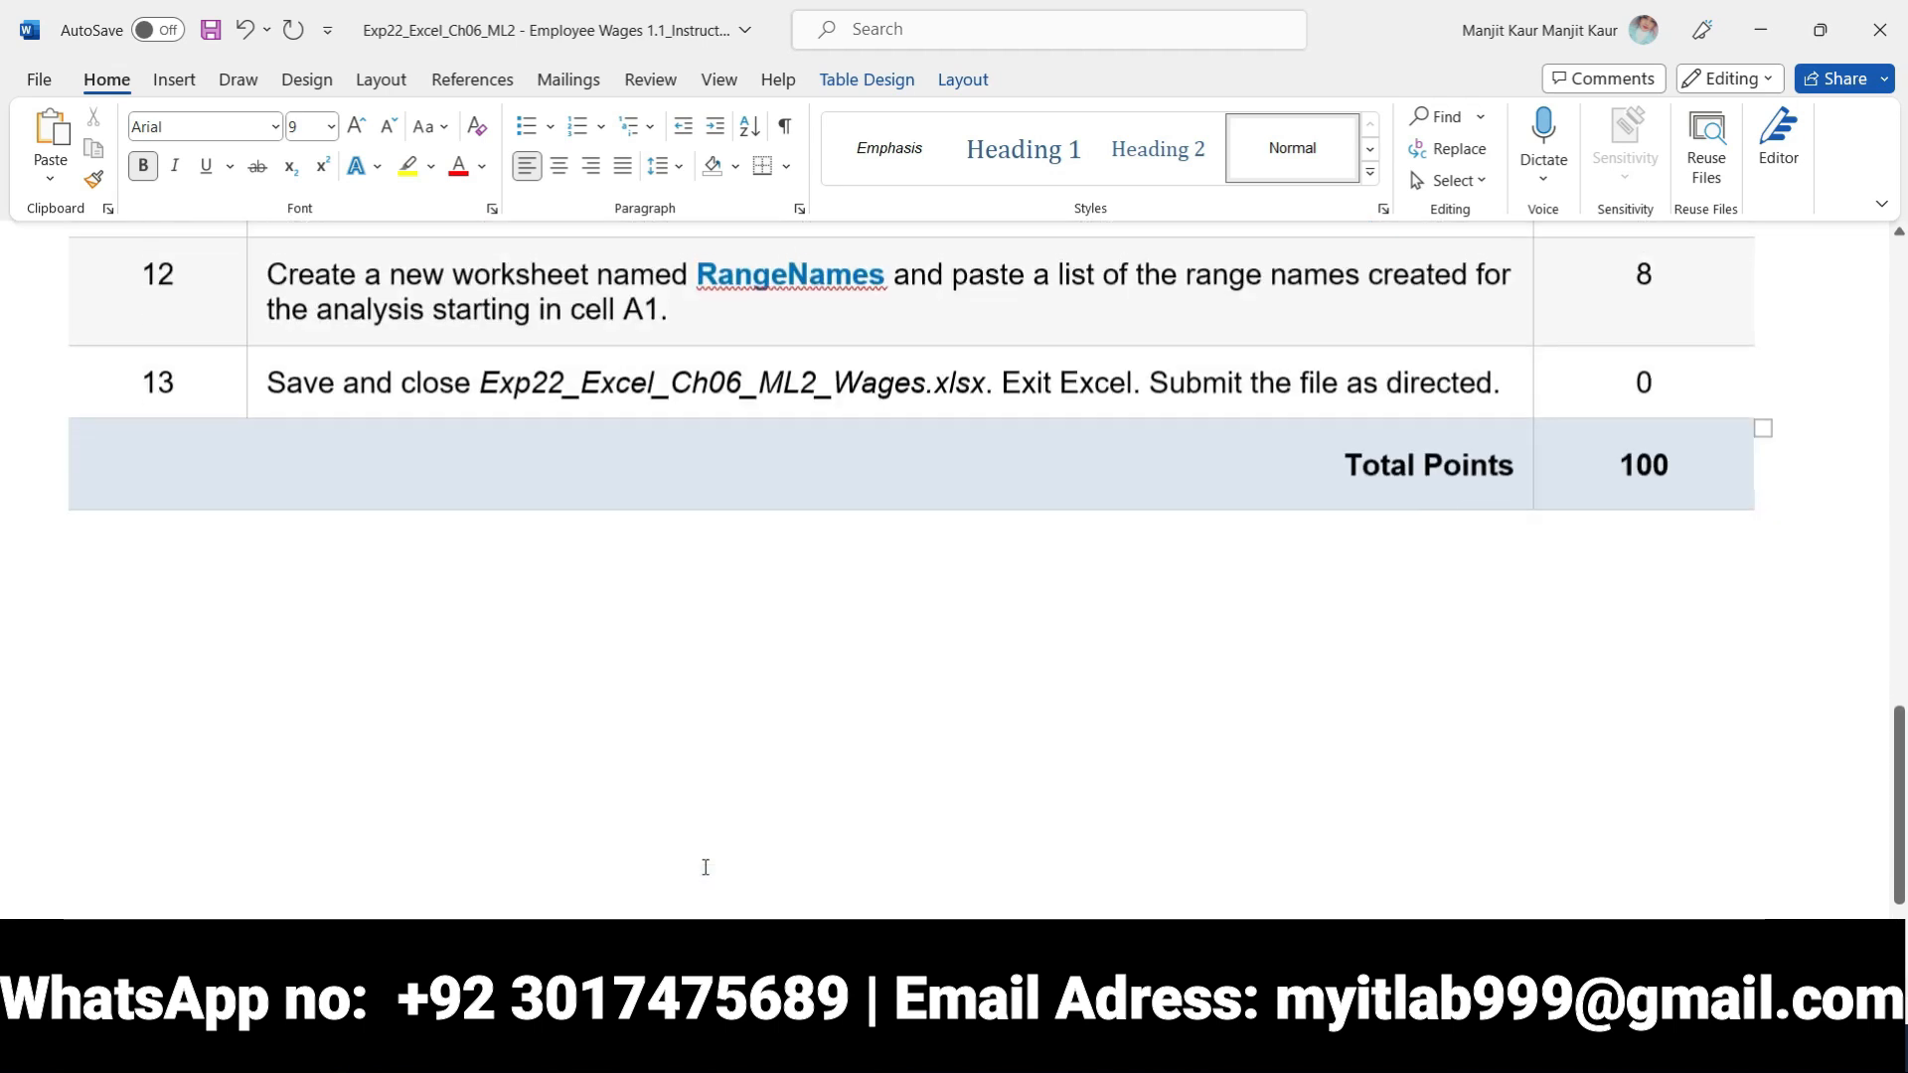
pyautogui.scroll(2, 703, 866)
pyautogui.scroll(15, 705, 867)
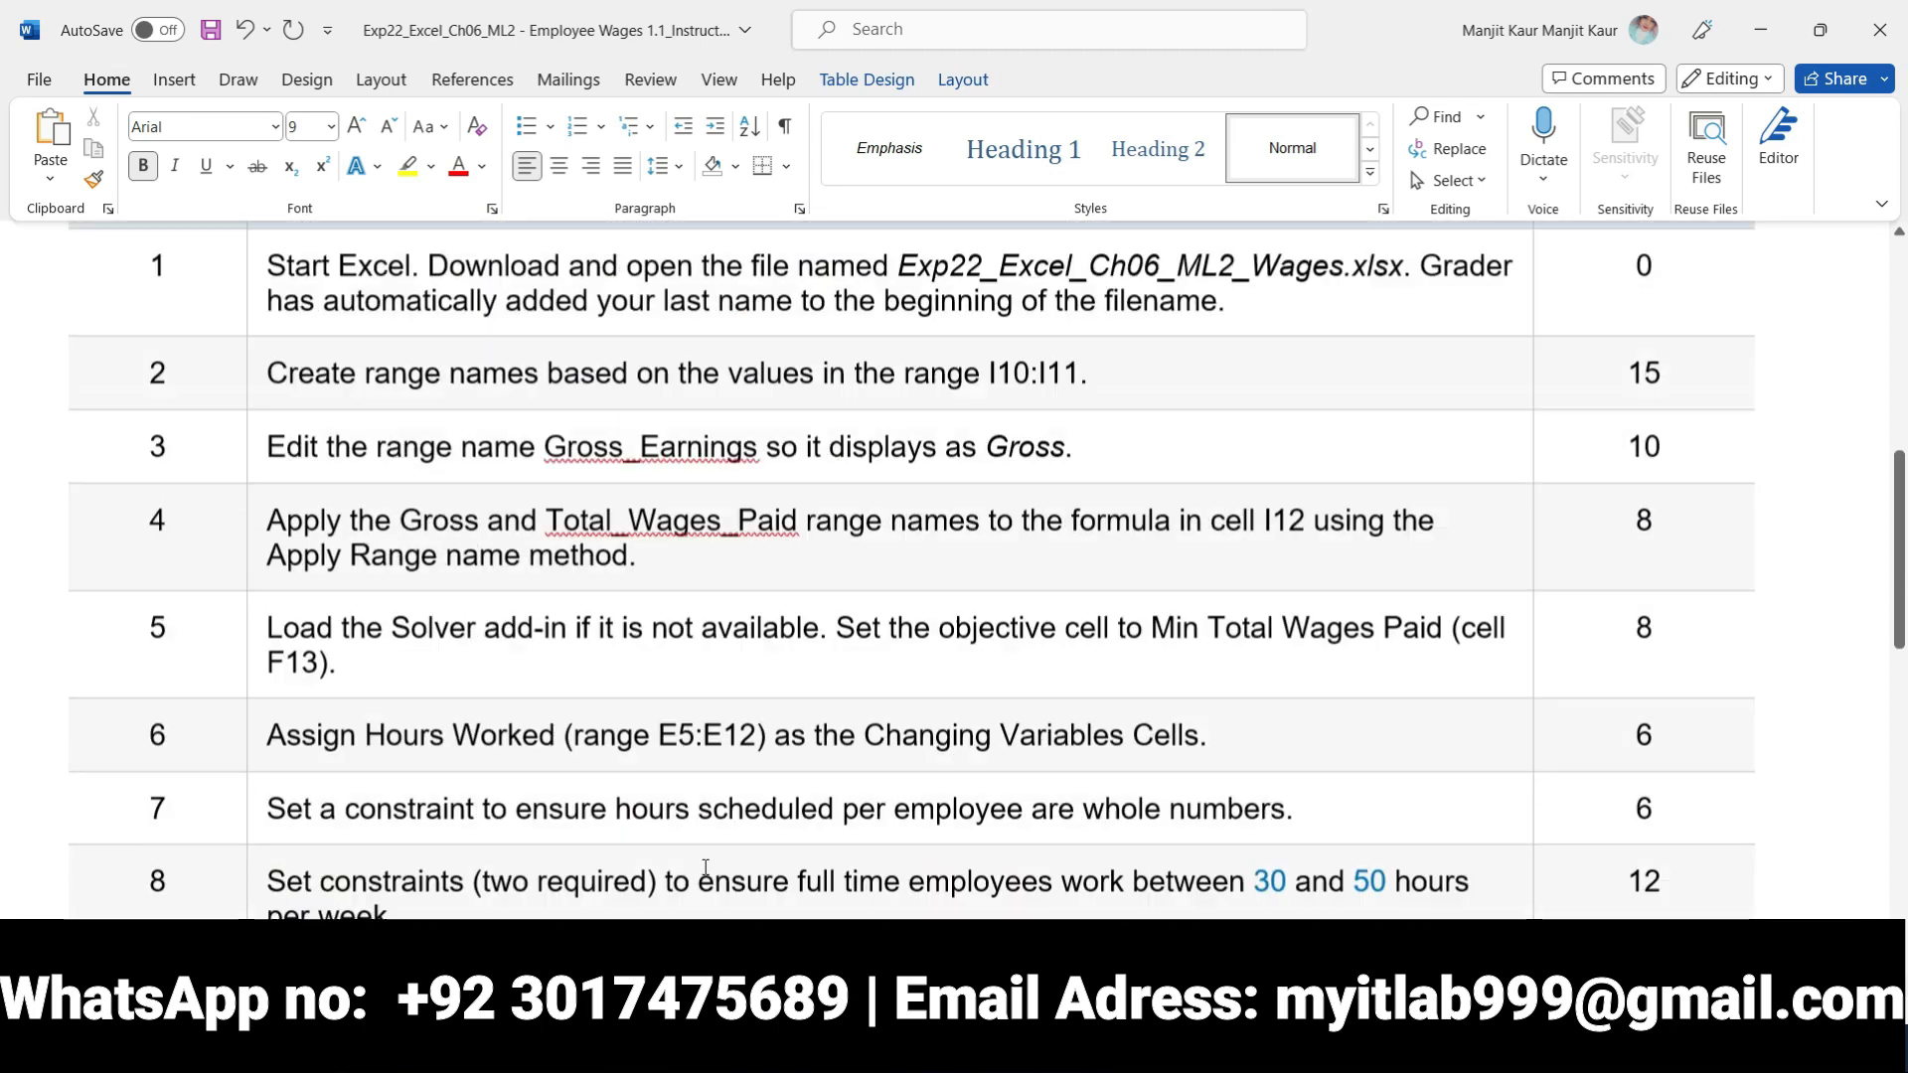
pyautogui.scroll(1, 705, 868)
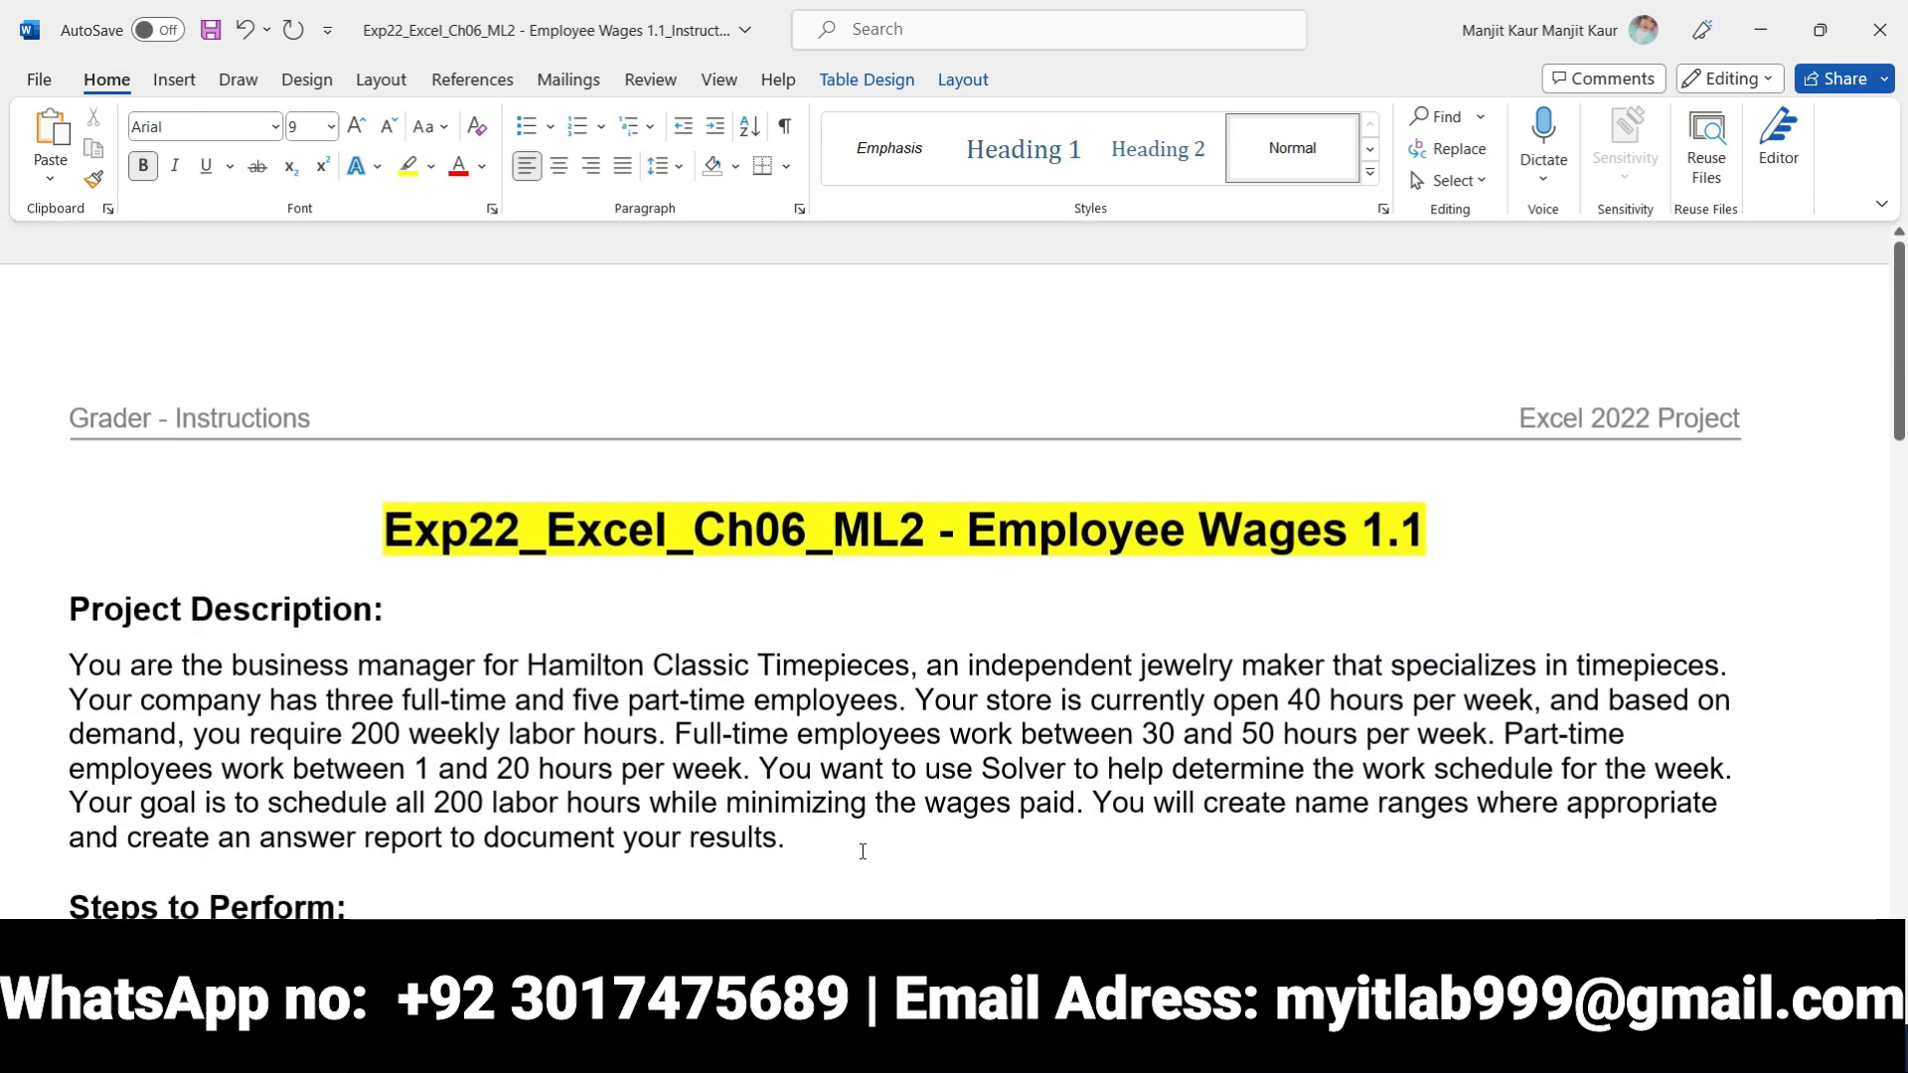
# Switch to Excel and review the wages worksheet, the pasted range names list and the Solver parameters
pyautogui.hotkey('alt', 'Tab')
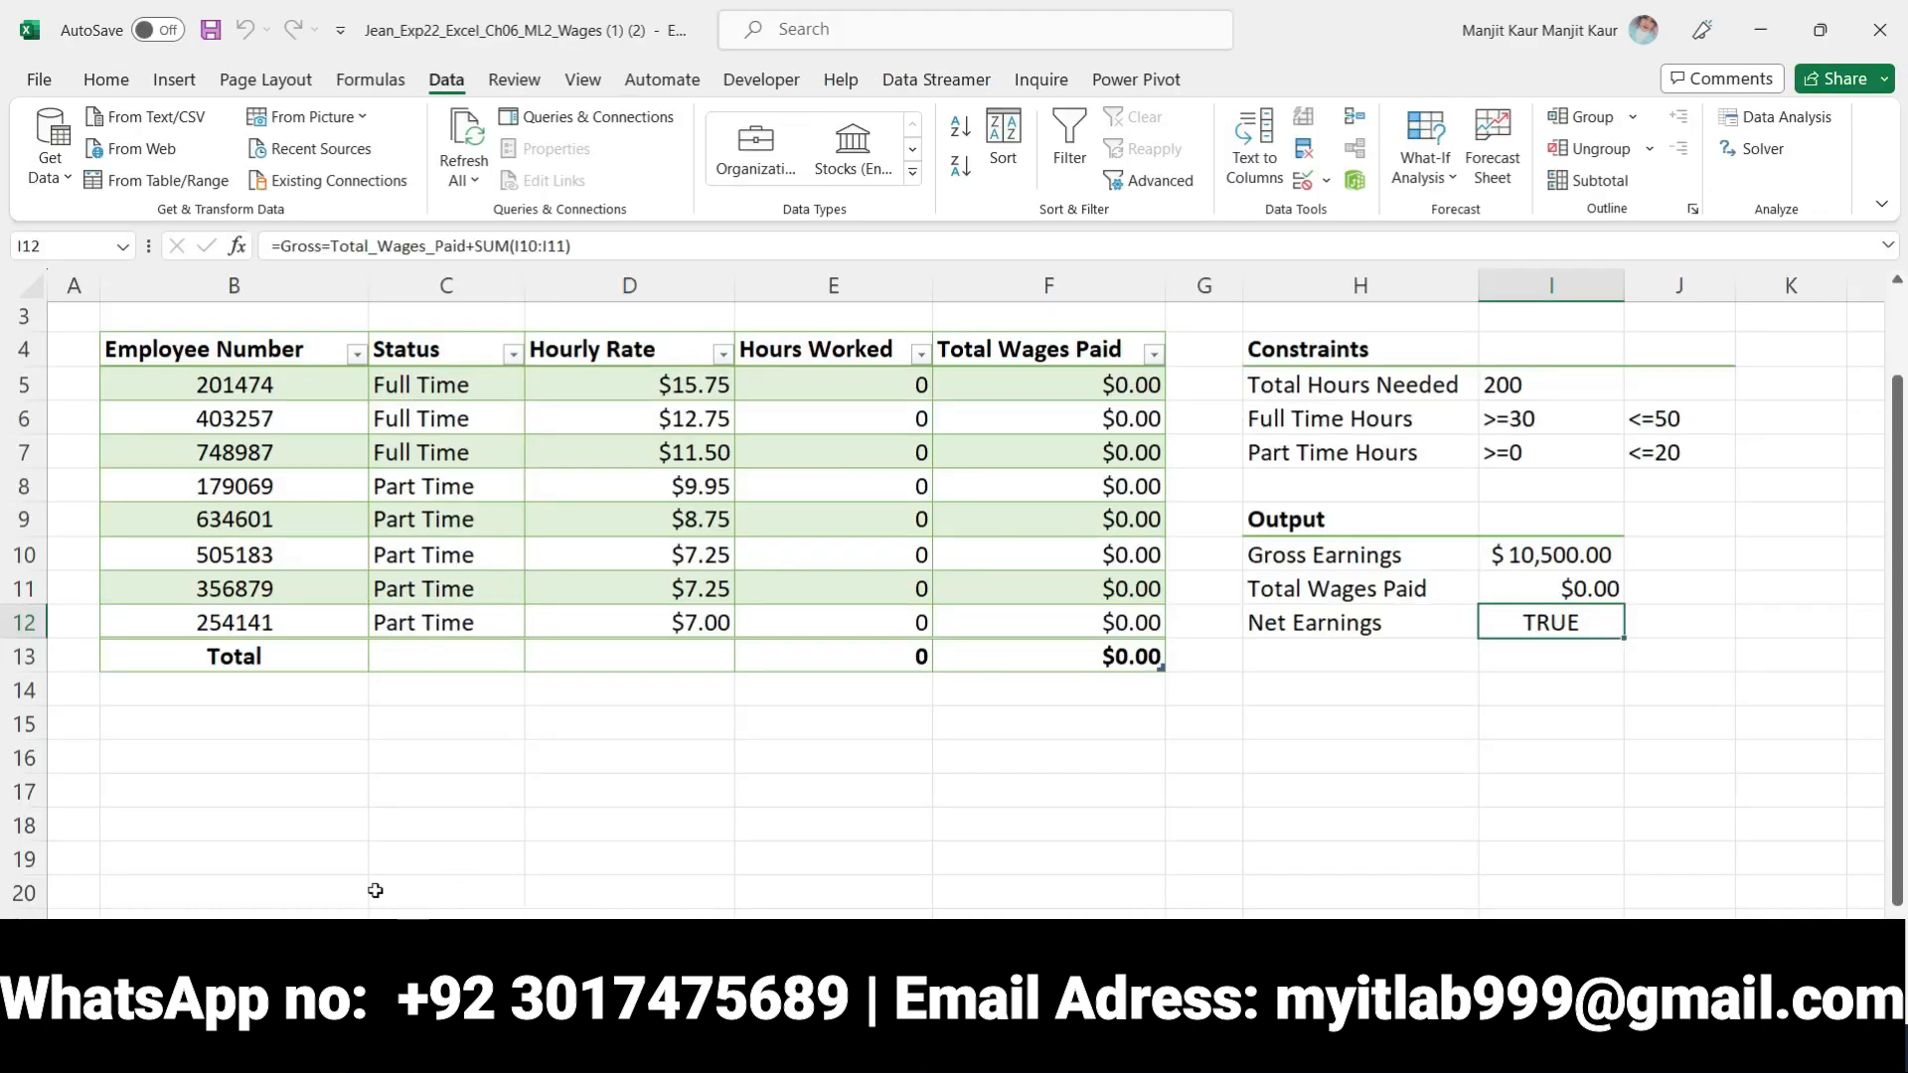
pyautogui.scroll(1, 700, 791)
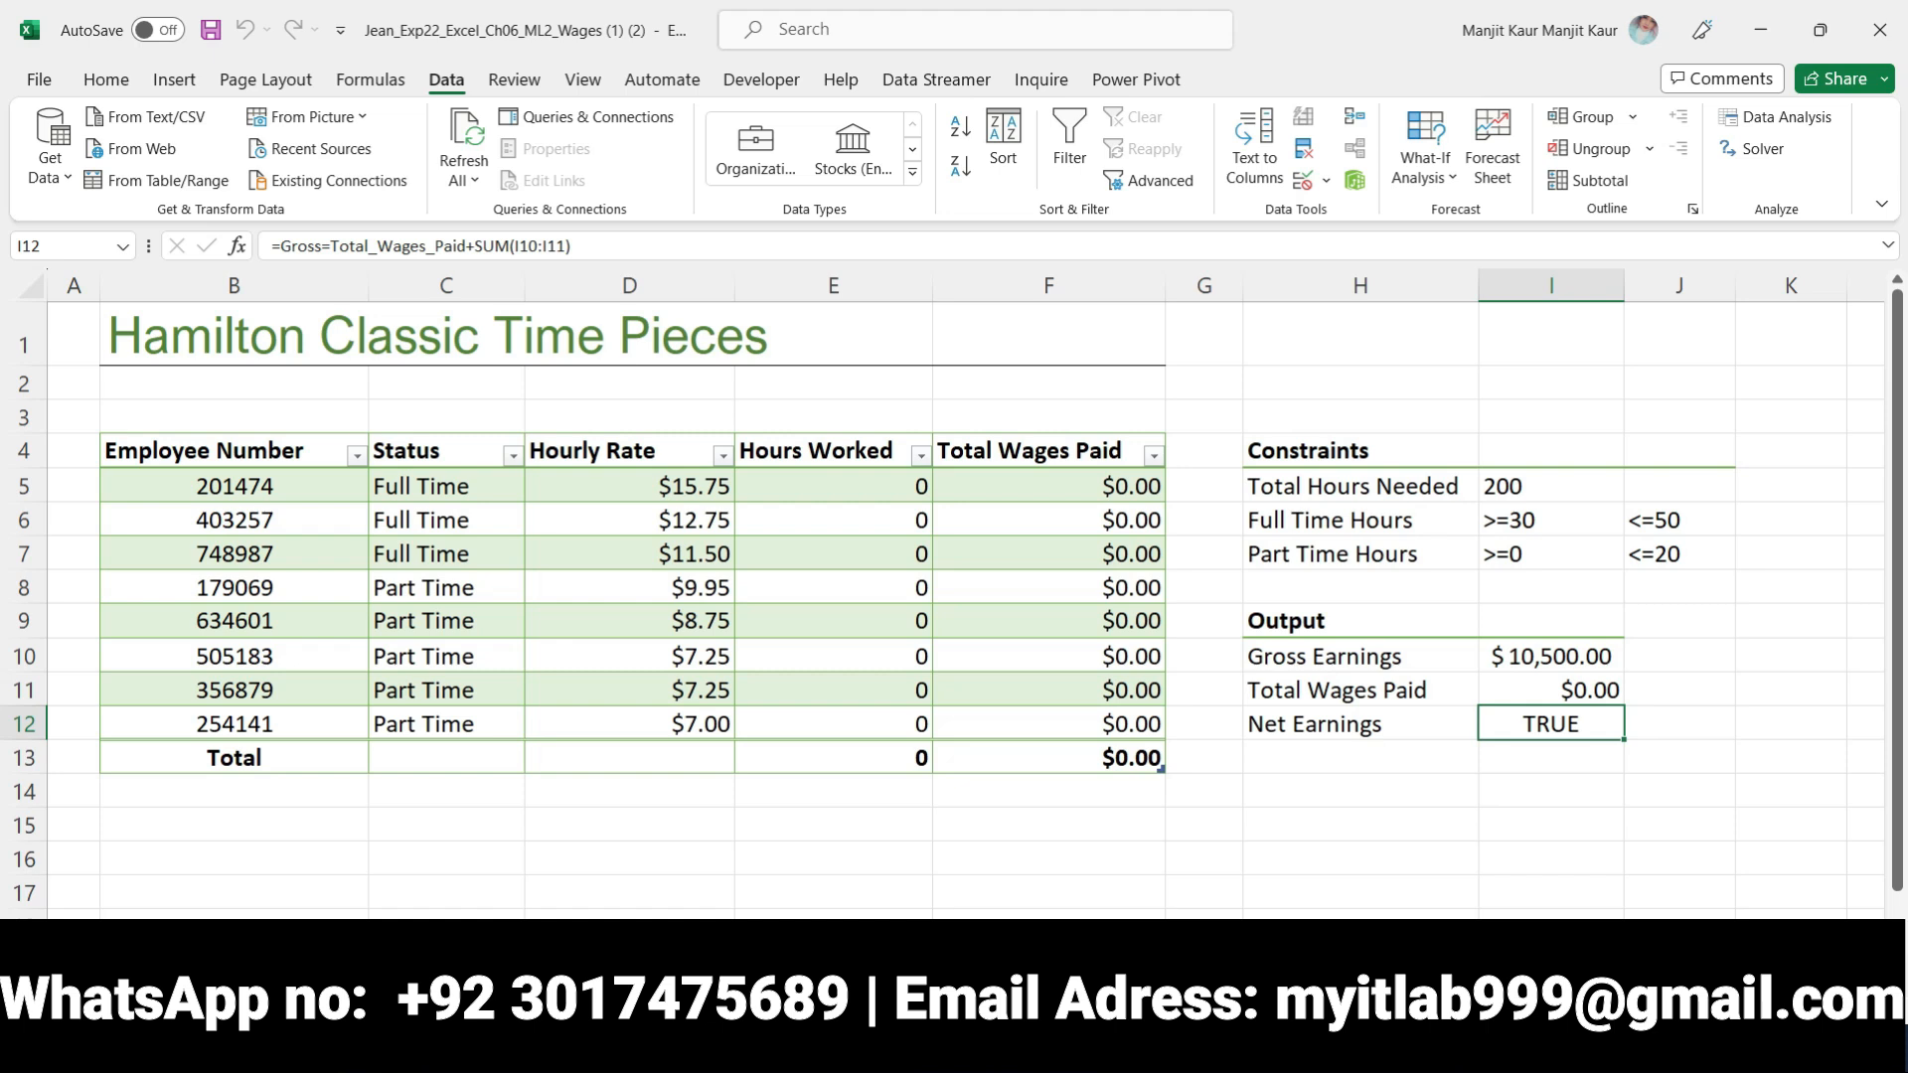
pyautogui.hotkey('ctrl', 'pagedown')
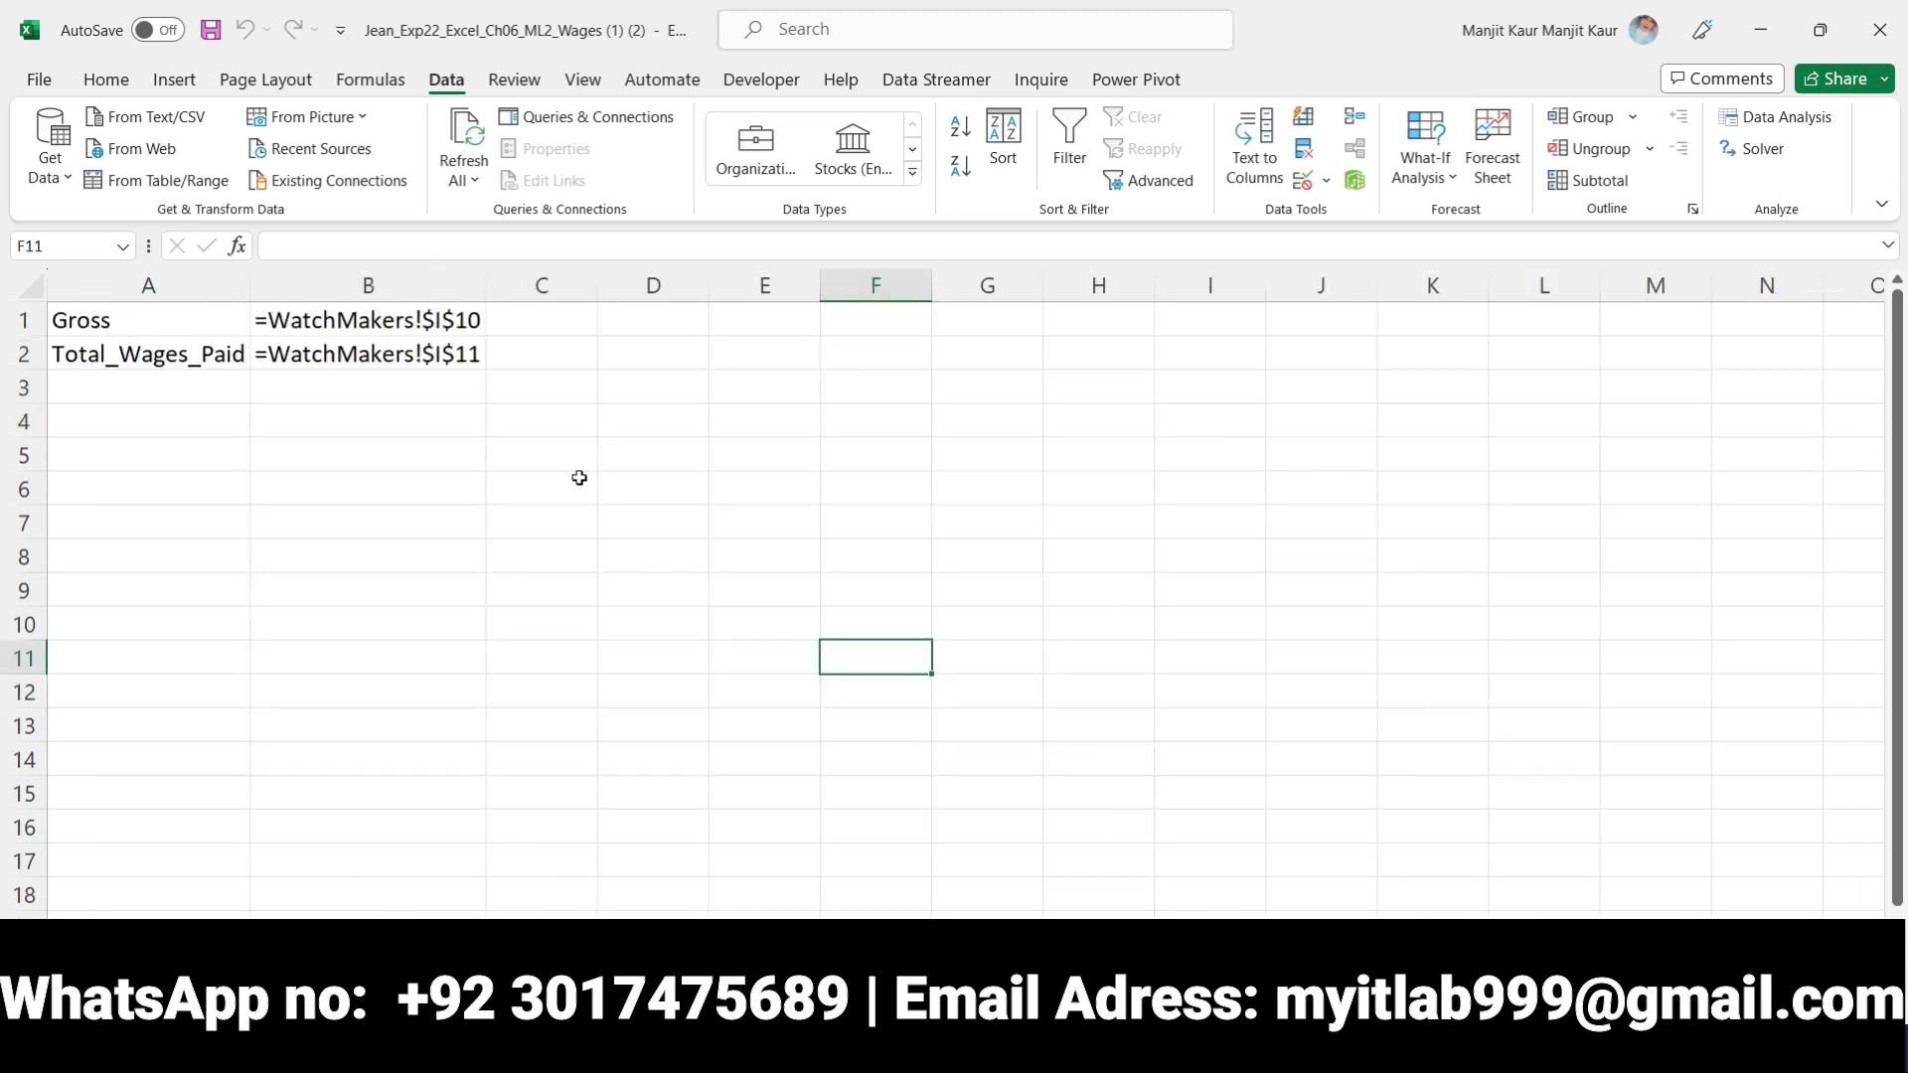
pyautogui.hotkey('ctrl', 'pageup')
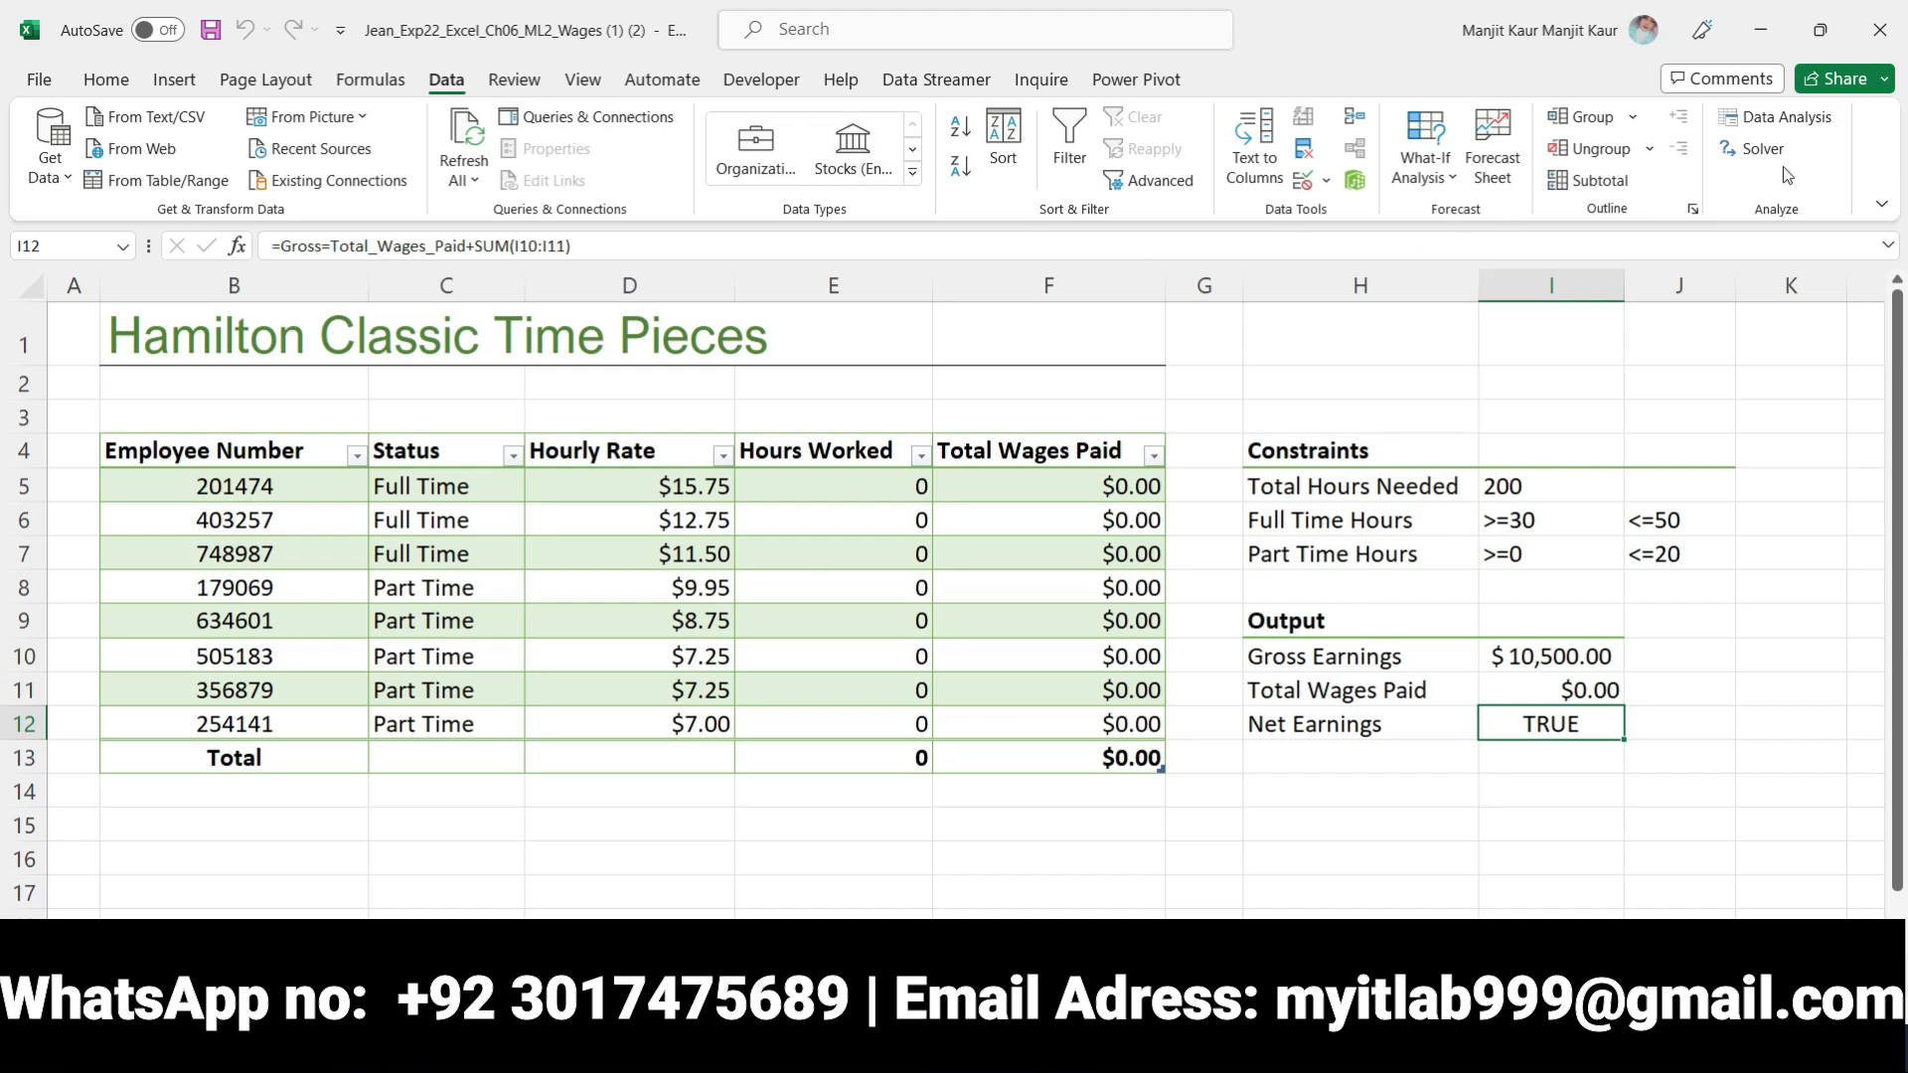
pyautogui.click(1758, 149)
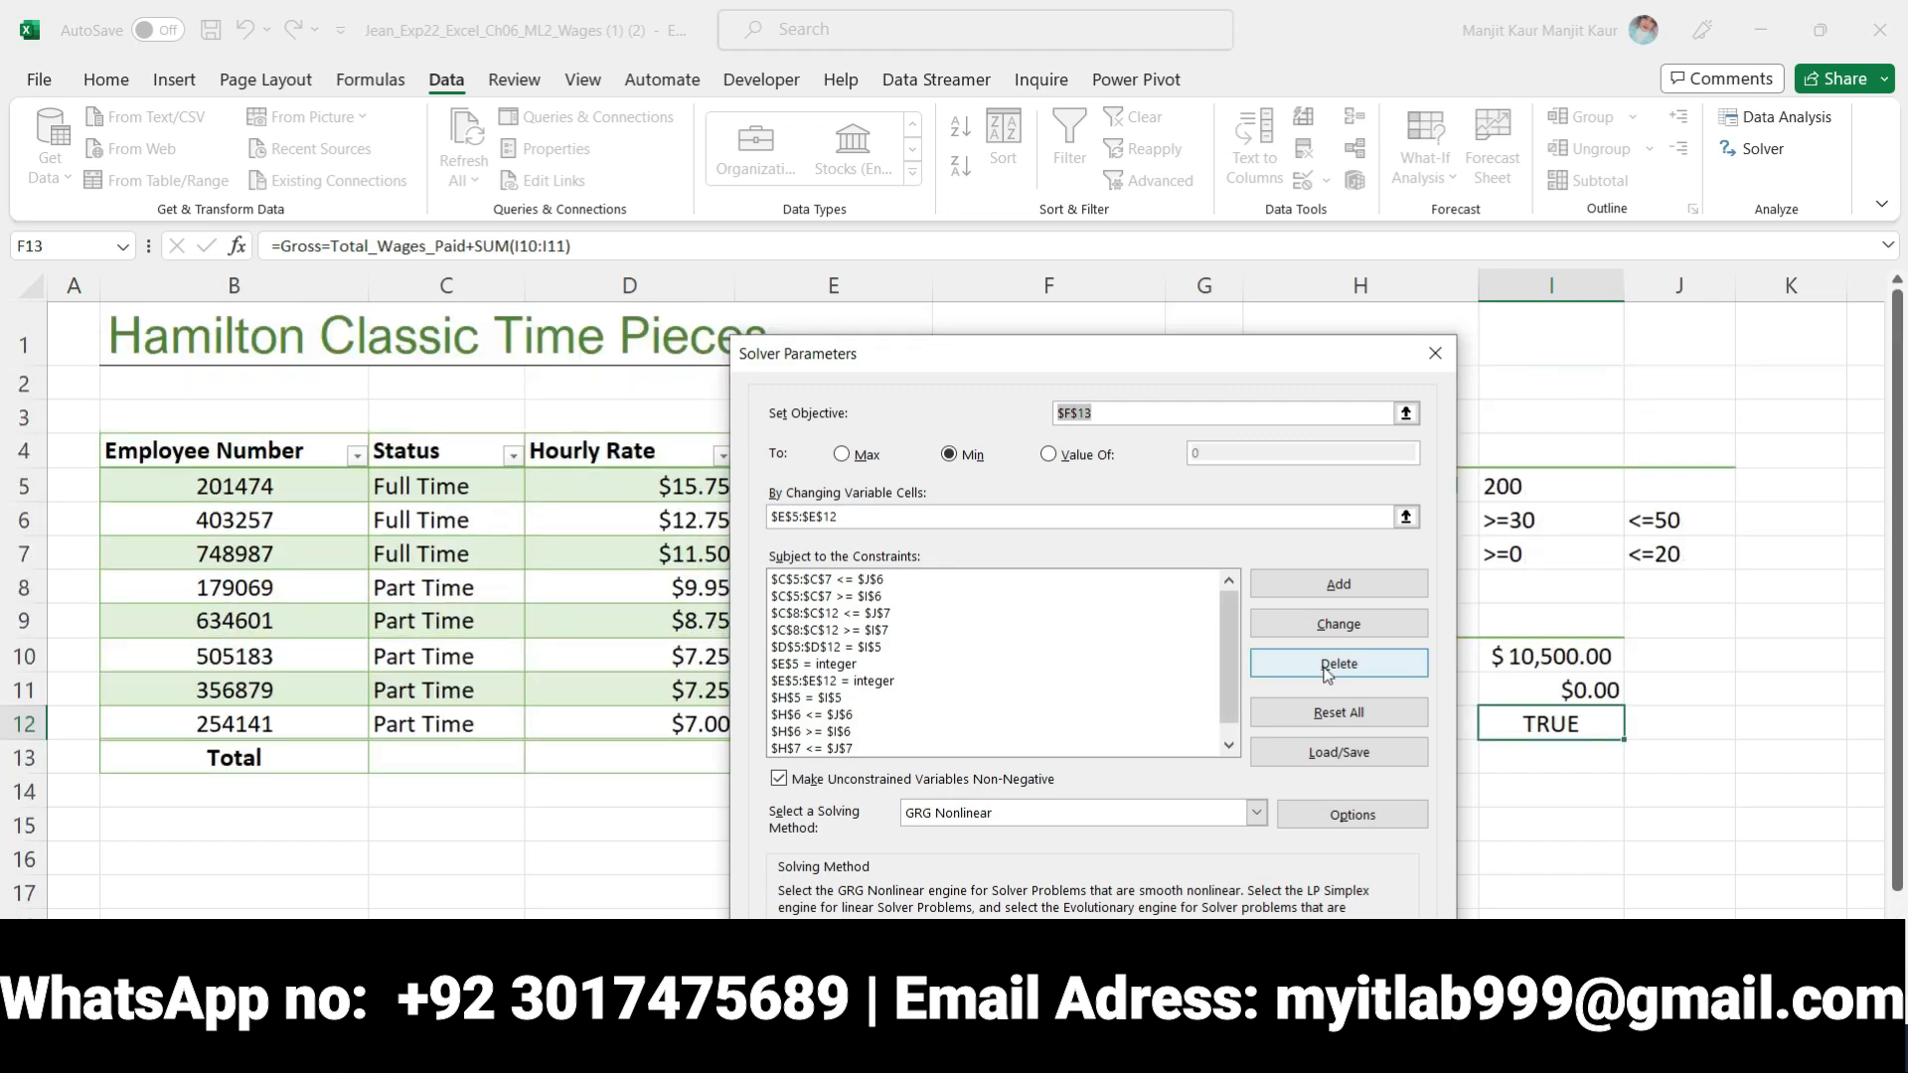
pyautogui.moveTo(1231, 665); pyautogui.dragTo(1233, 628)
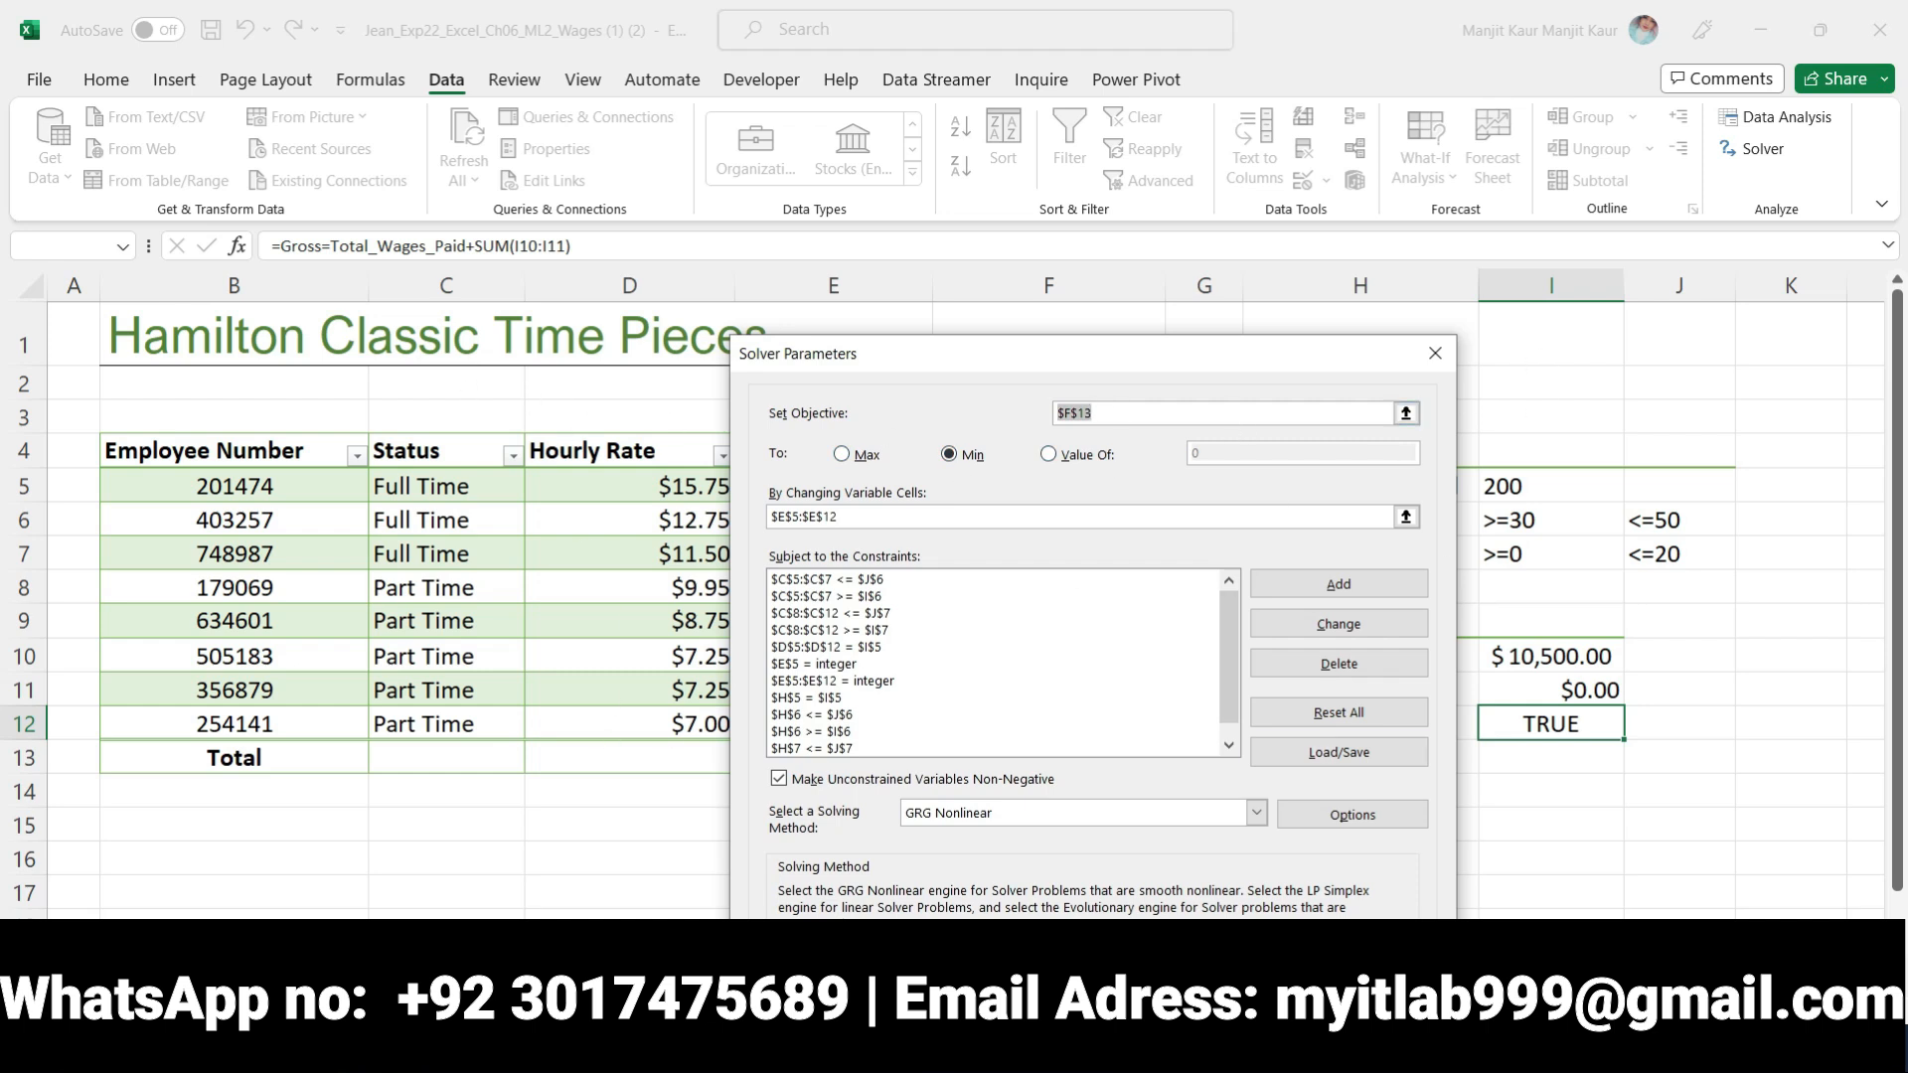
pyautogui.press('Escape')
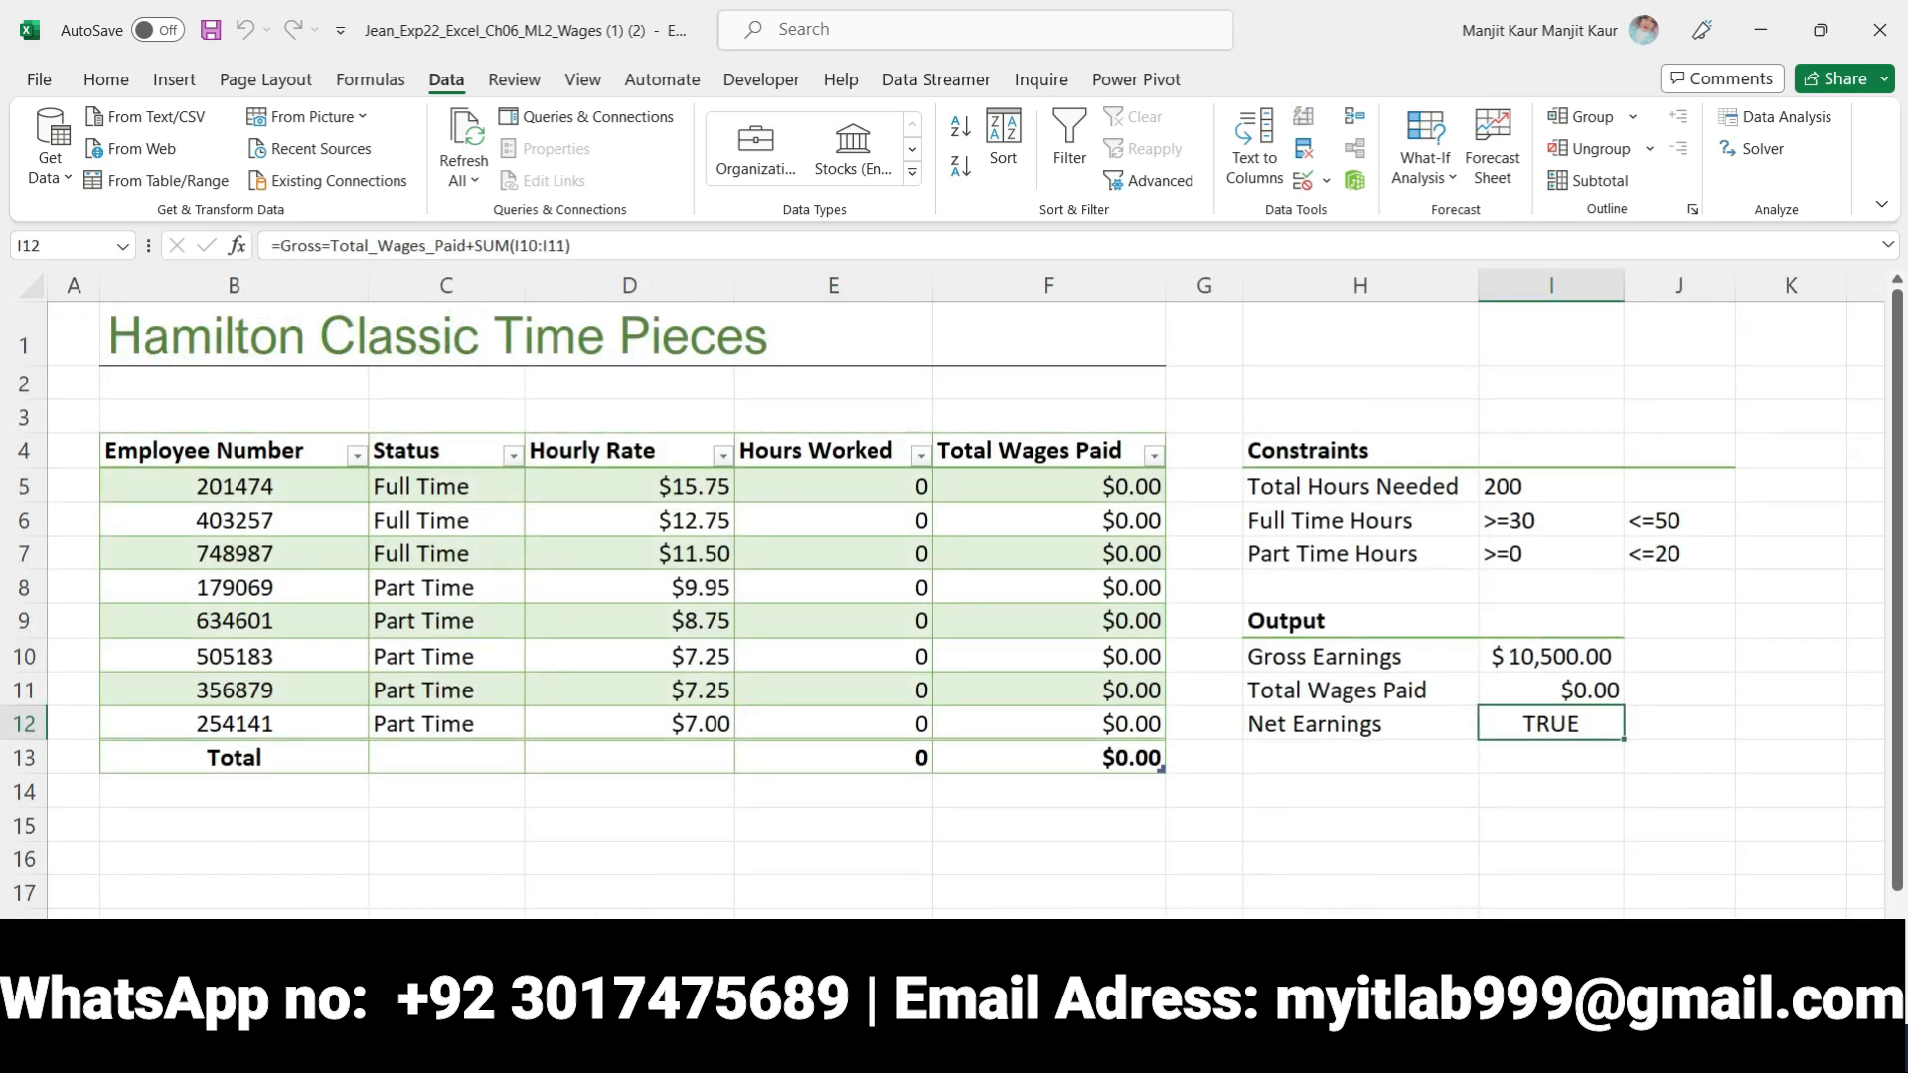
# Switch to Word and look through the whole instructions document from the title to the total points
pyautogui.click(956, 1041)
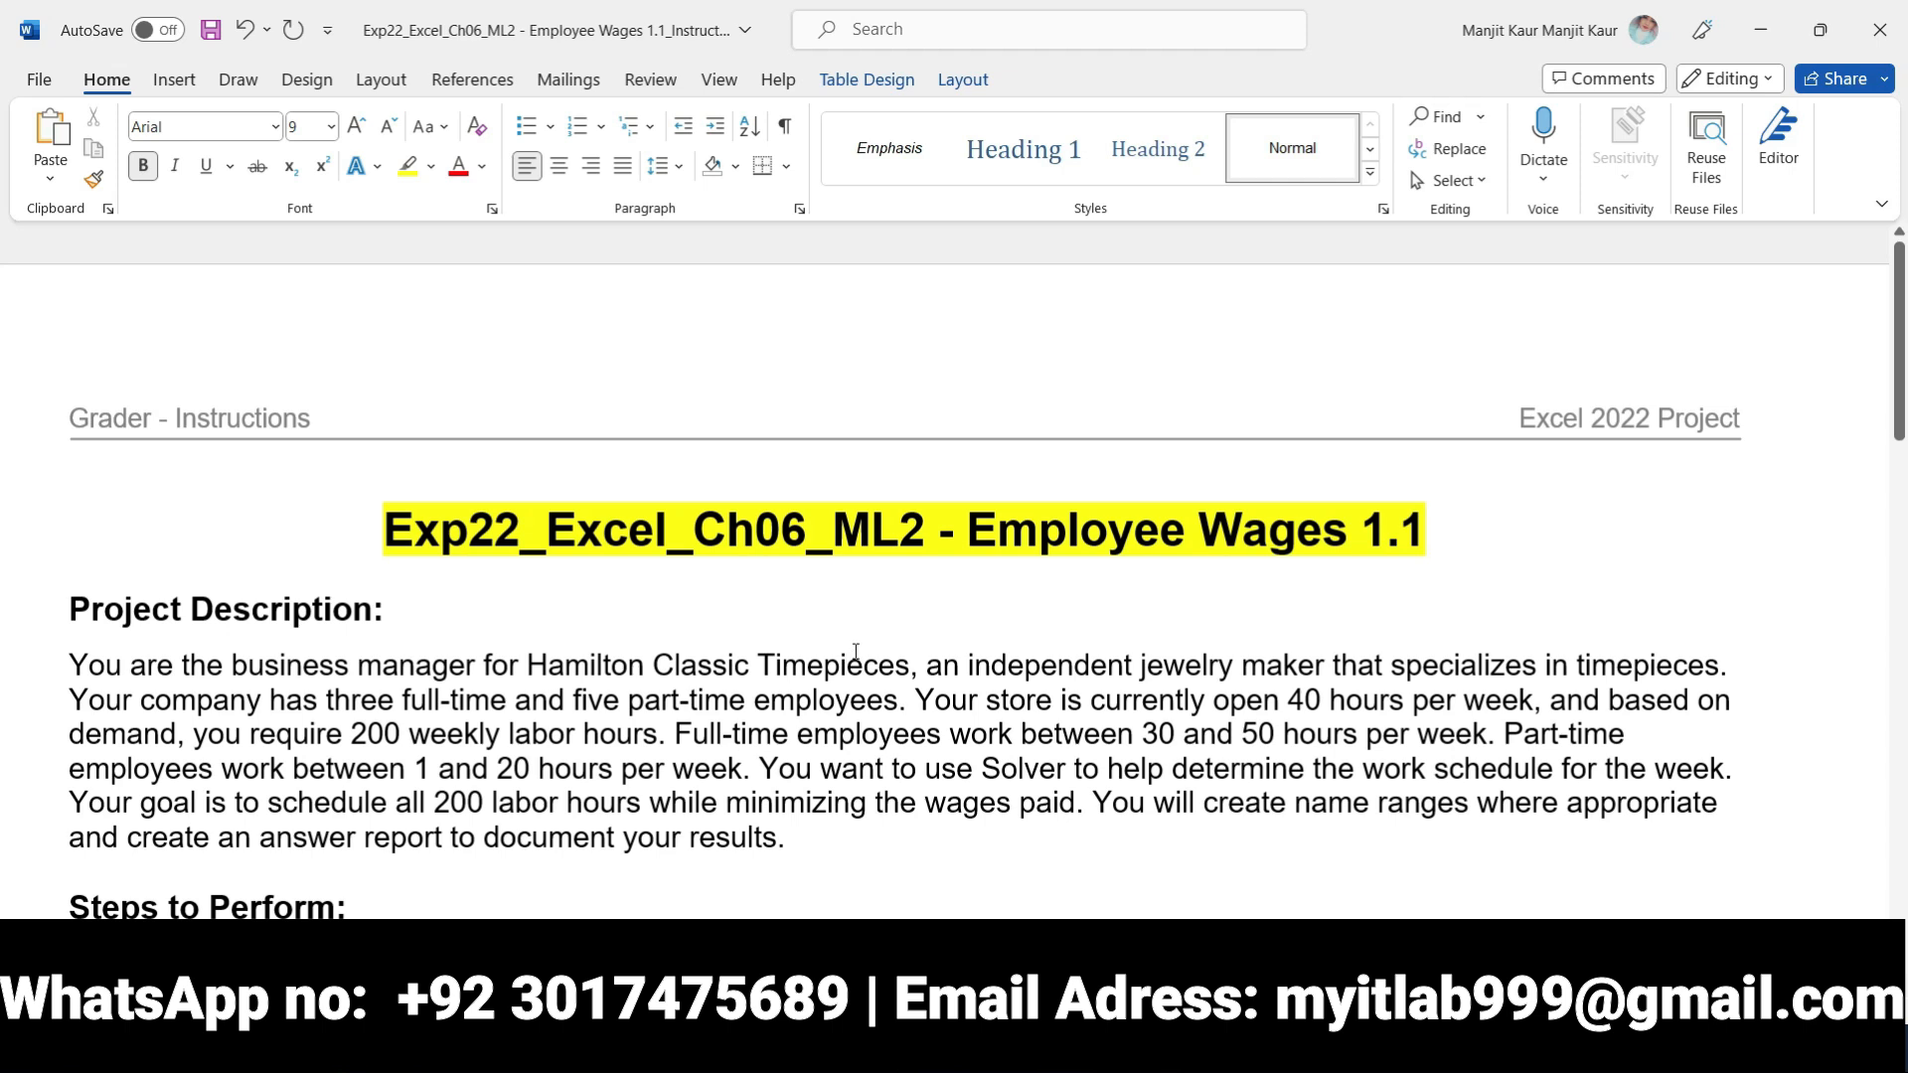
pyautogui.scroll(-20, 856, 651)
pyautogui.scroll(-3, 856, 650)
pyautogui.scroll(5, 857, 650)
pyautogui.scroll(-4, 856, 650)
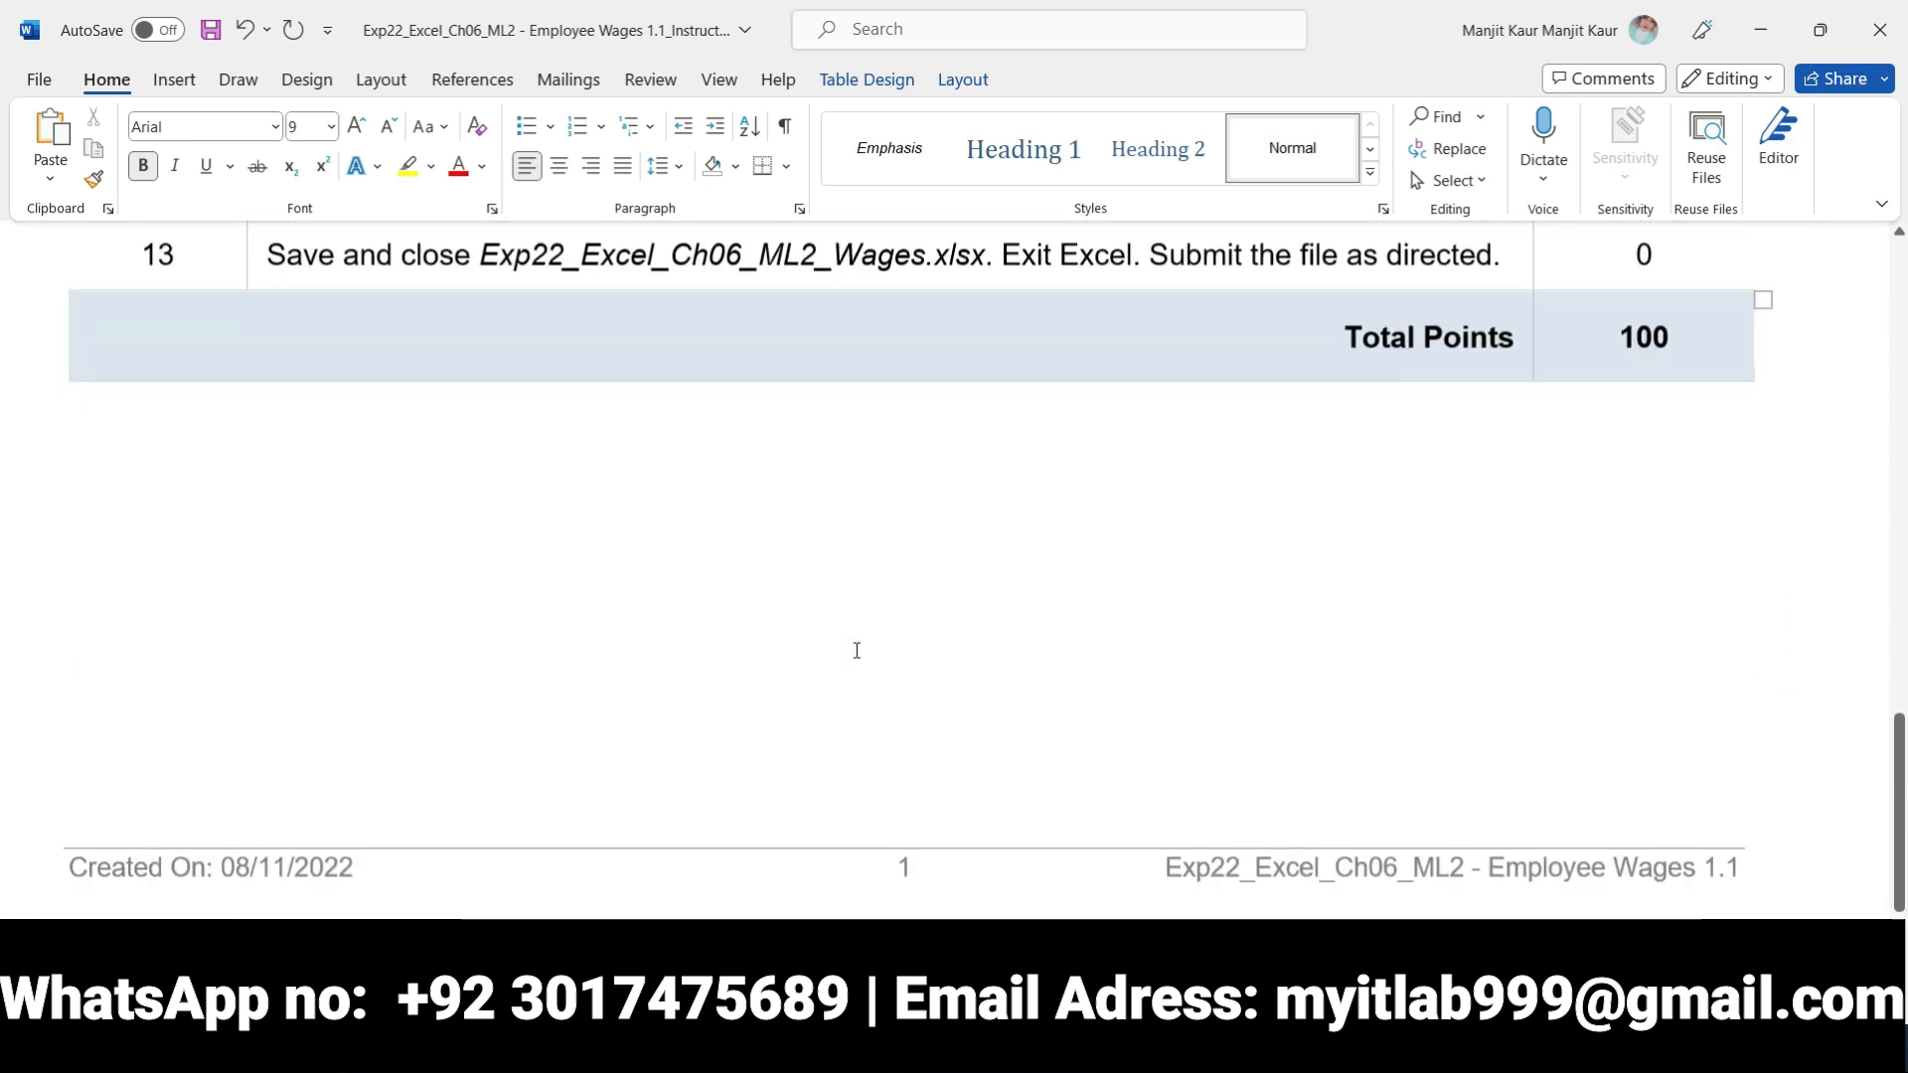
pyautogui.scroll(20, 856, 650)
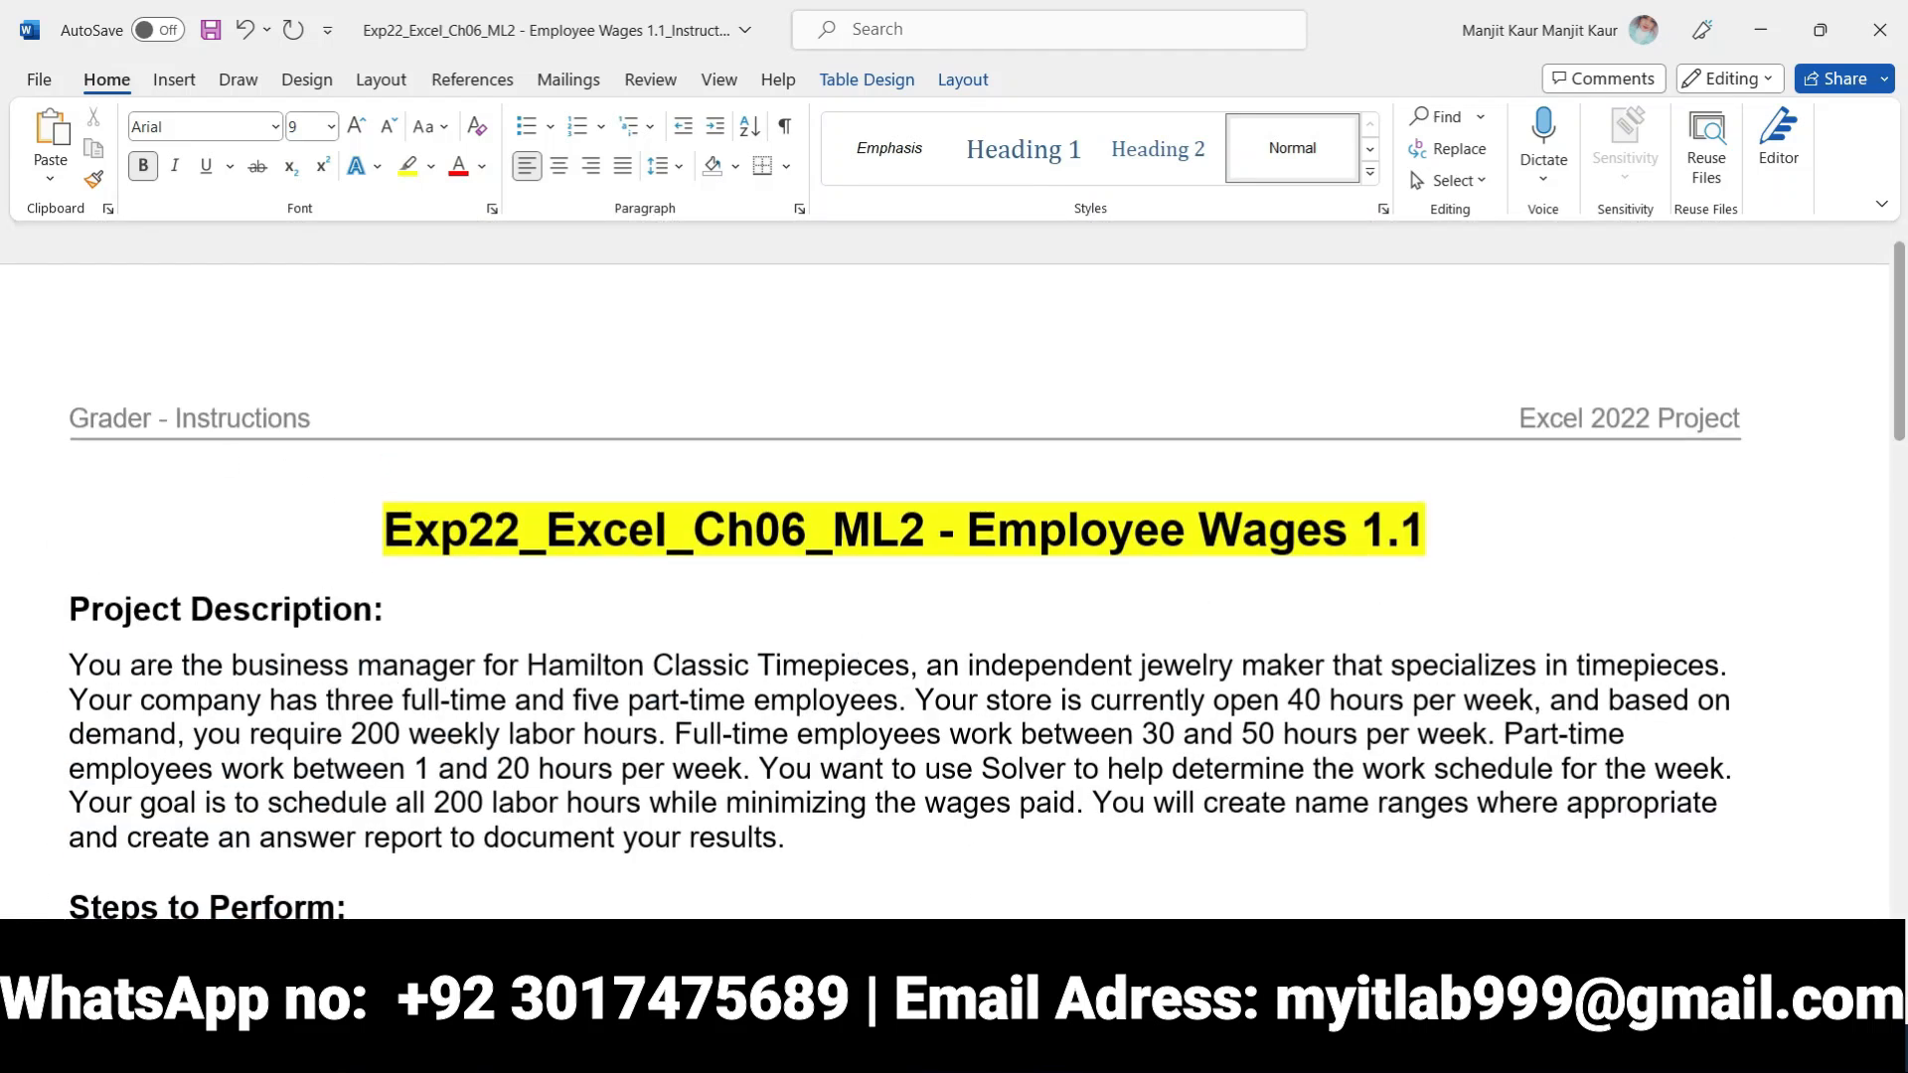
# Look over the wages worksheet in Excel, then return to the instructions in Word
pyautogui.hotkey('alt', 'Tab')
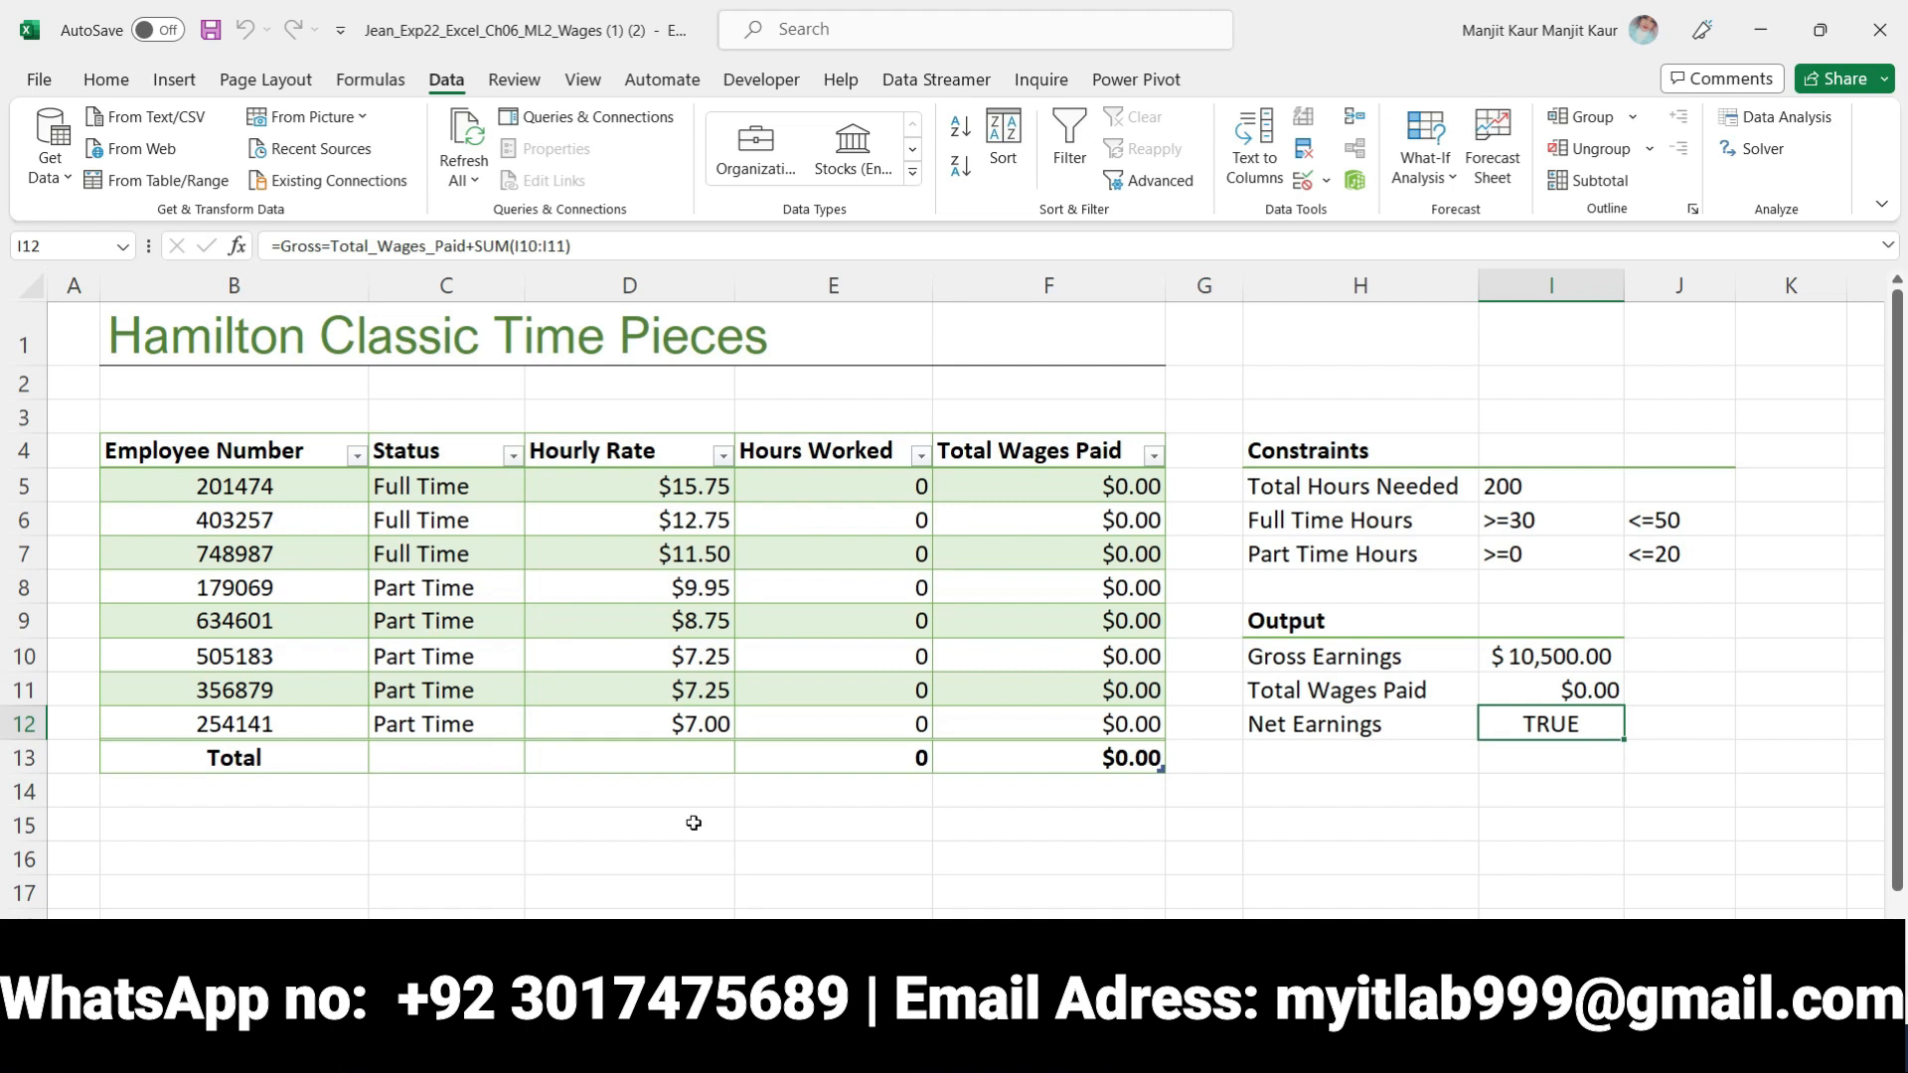
pyautogui.scroll(-4, 693, 822)
pyautogui.scroll(4, 694, 815)
pyautogui.hotkey('alt', 'Tab')
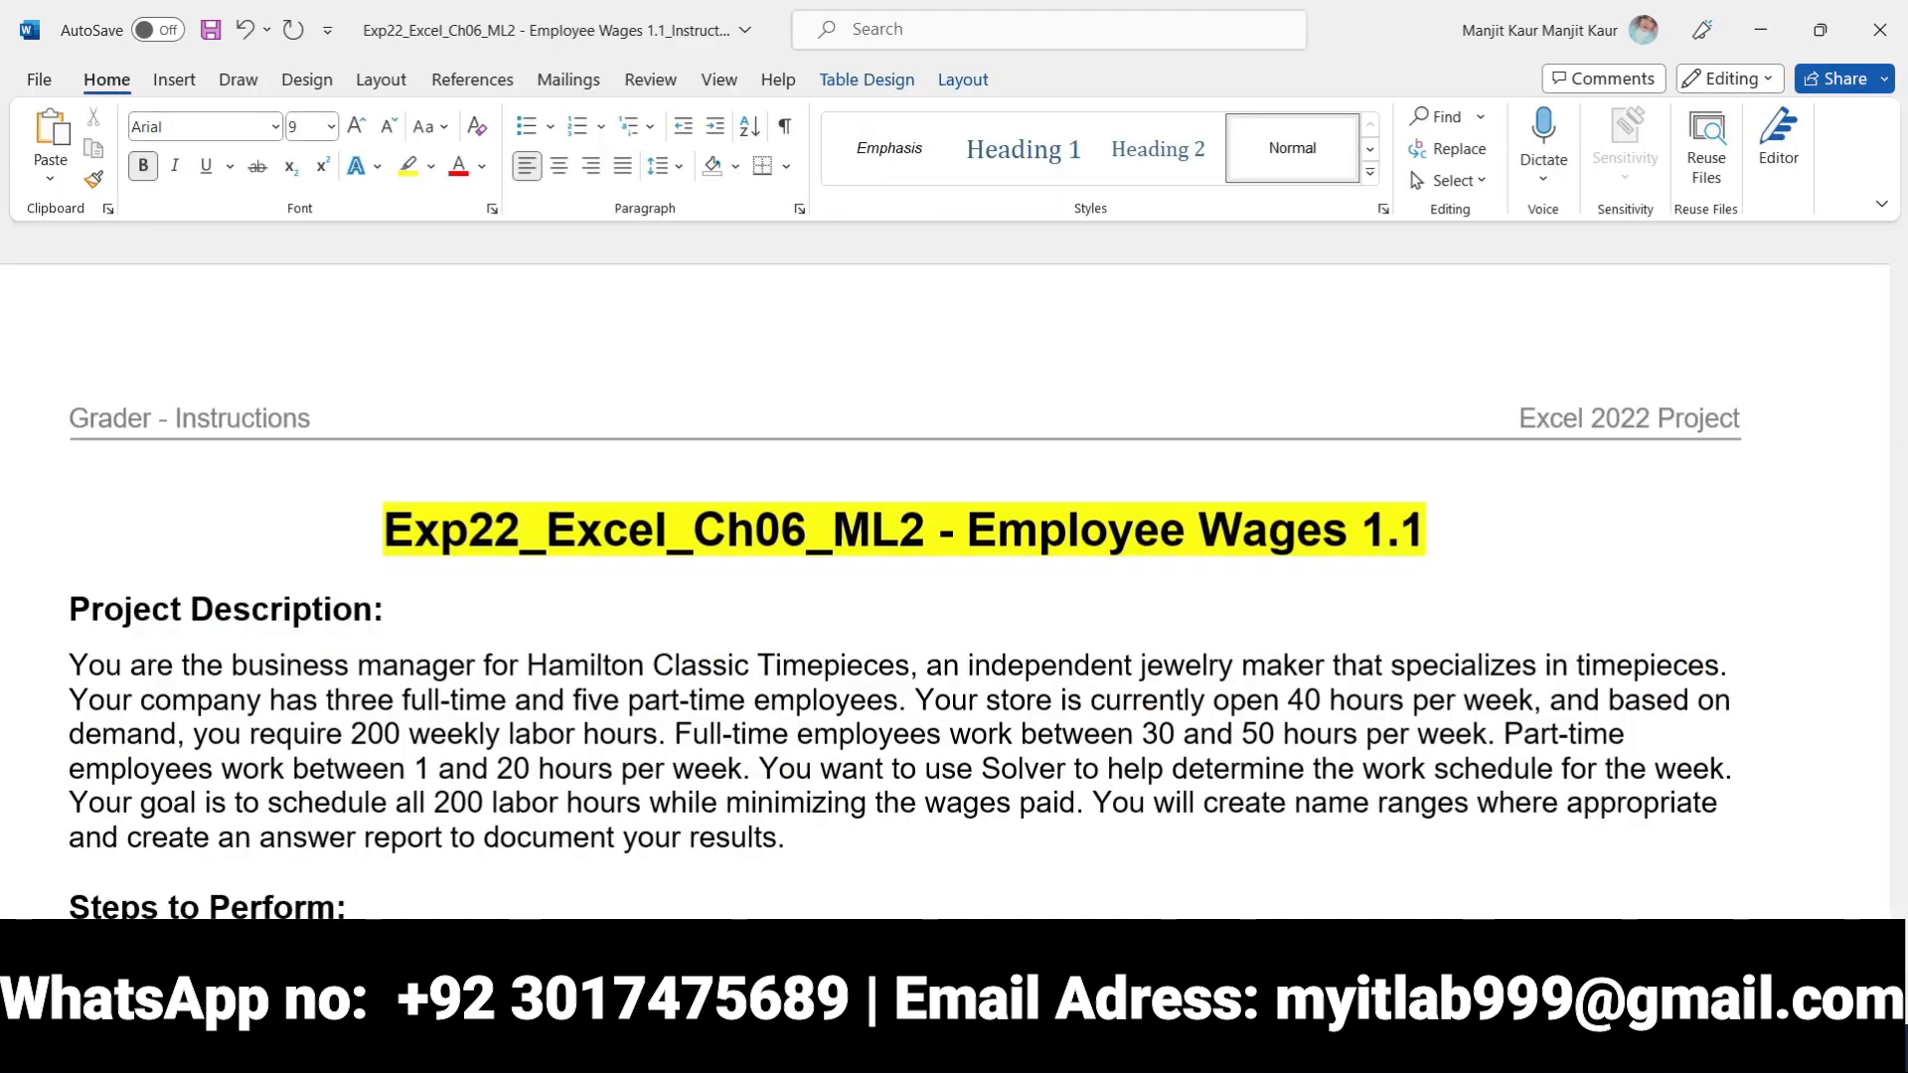